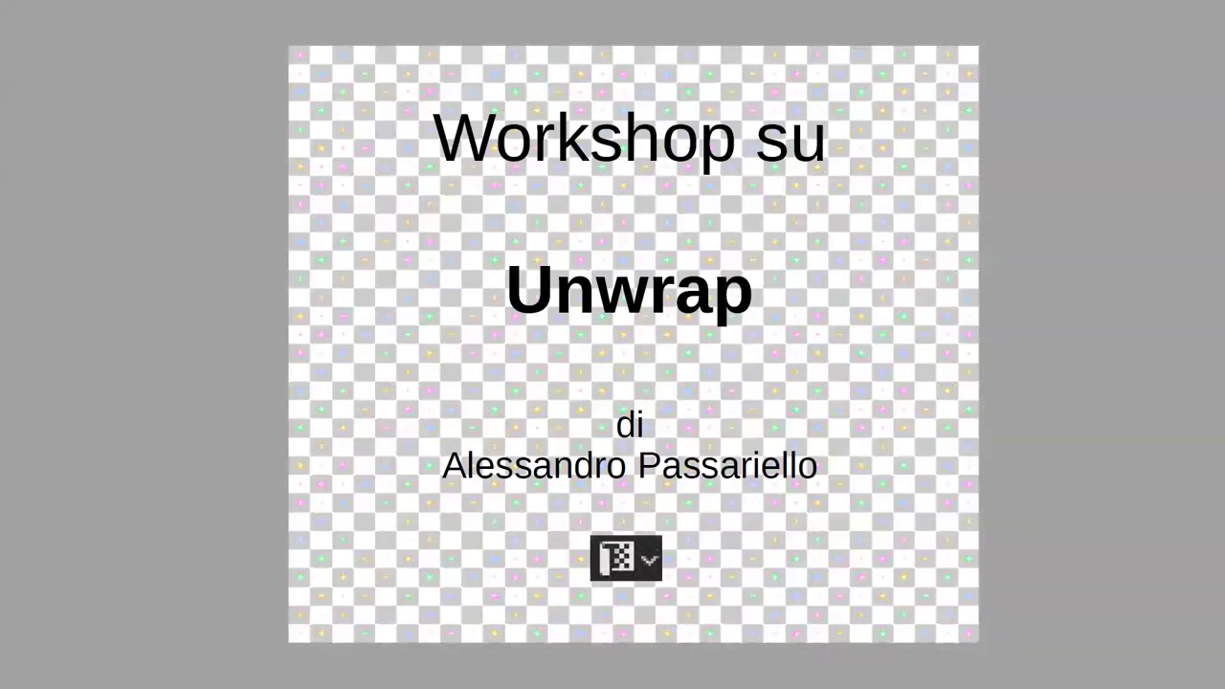
Advance to the 'Le granti innovazioni del passato' slide showing the Mercator projection diagram
click(503, 350)
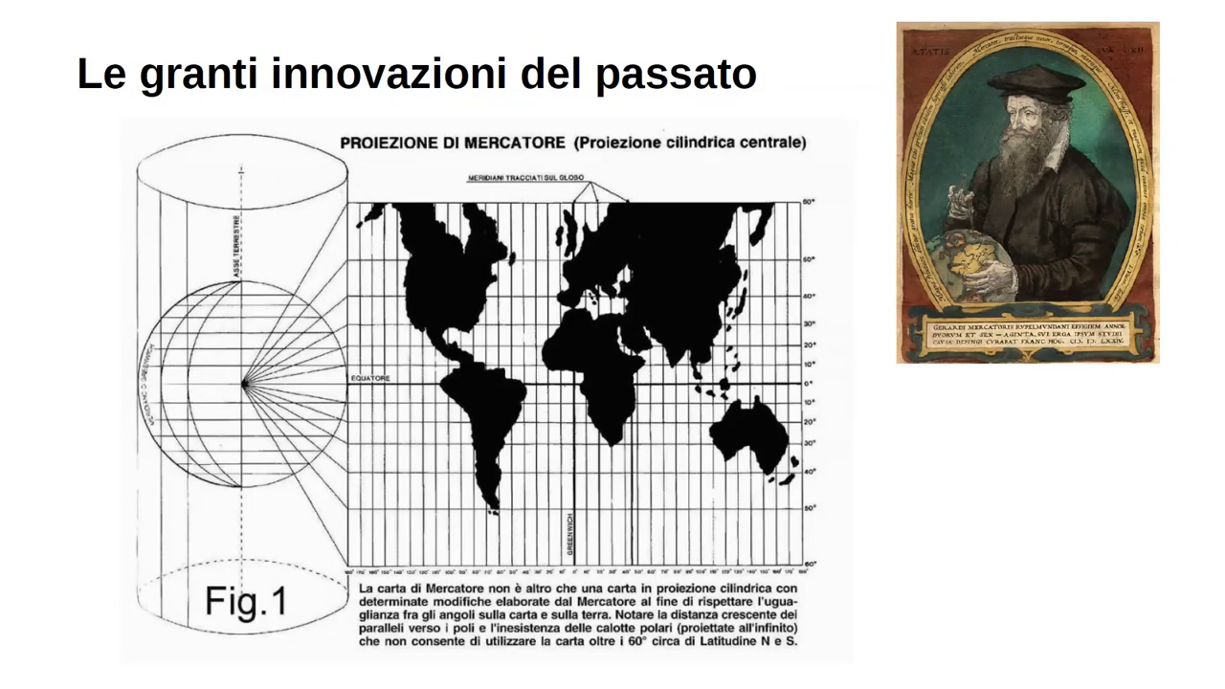
Advance to the next slide, which compares several world-map projections
key(Right)
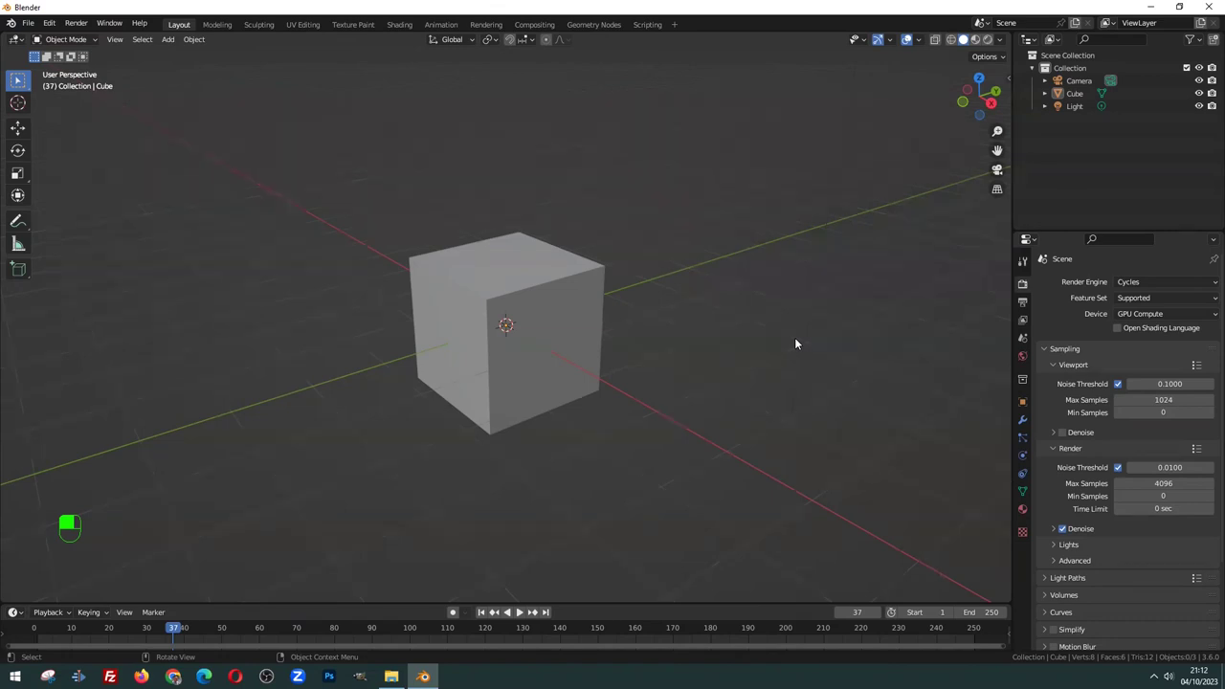
Replace the default cube with a cylinder mesh scaled down smaller
scroll(594, 259, up, 1)
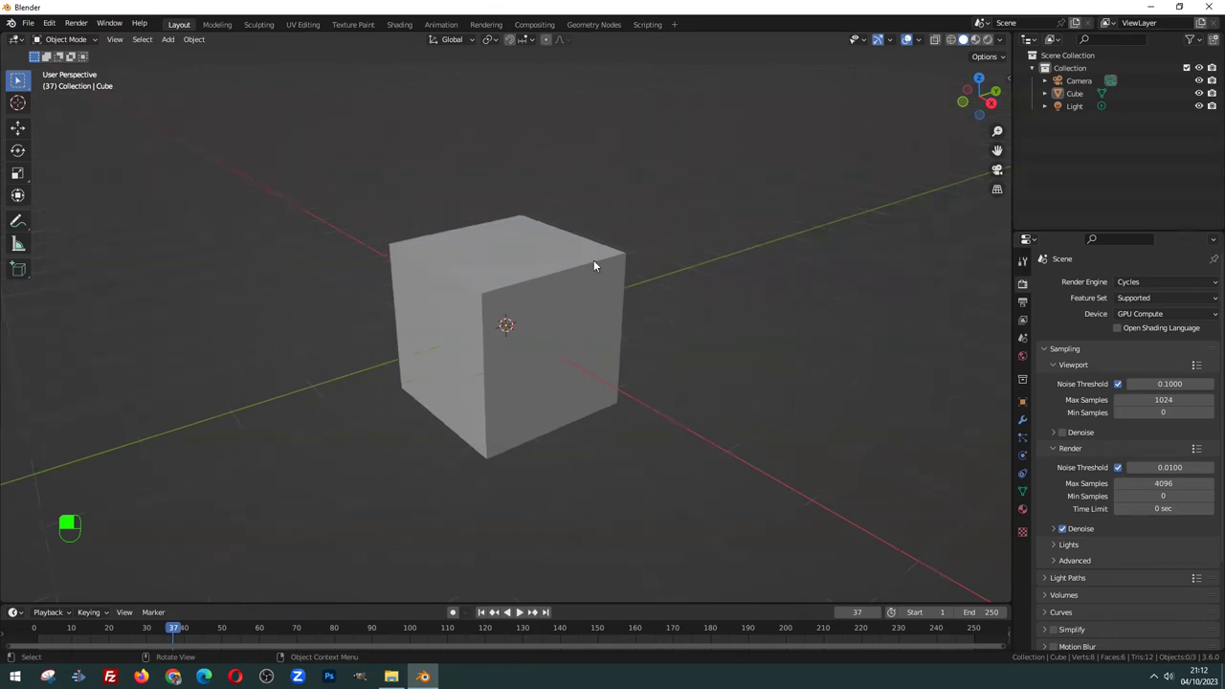
scroll(571, 258, up, 1)
click(570, 258)
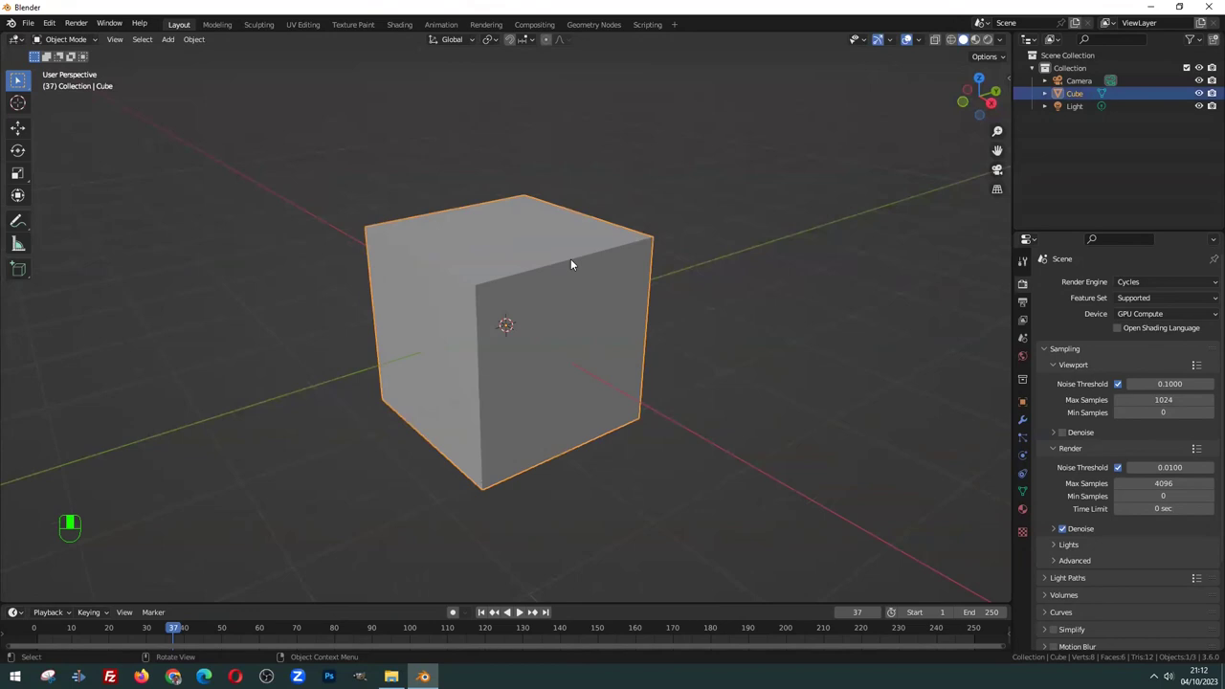
key(Tab)
key(Tab)
key(Delete)
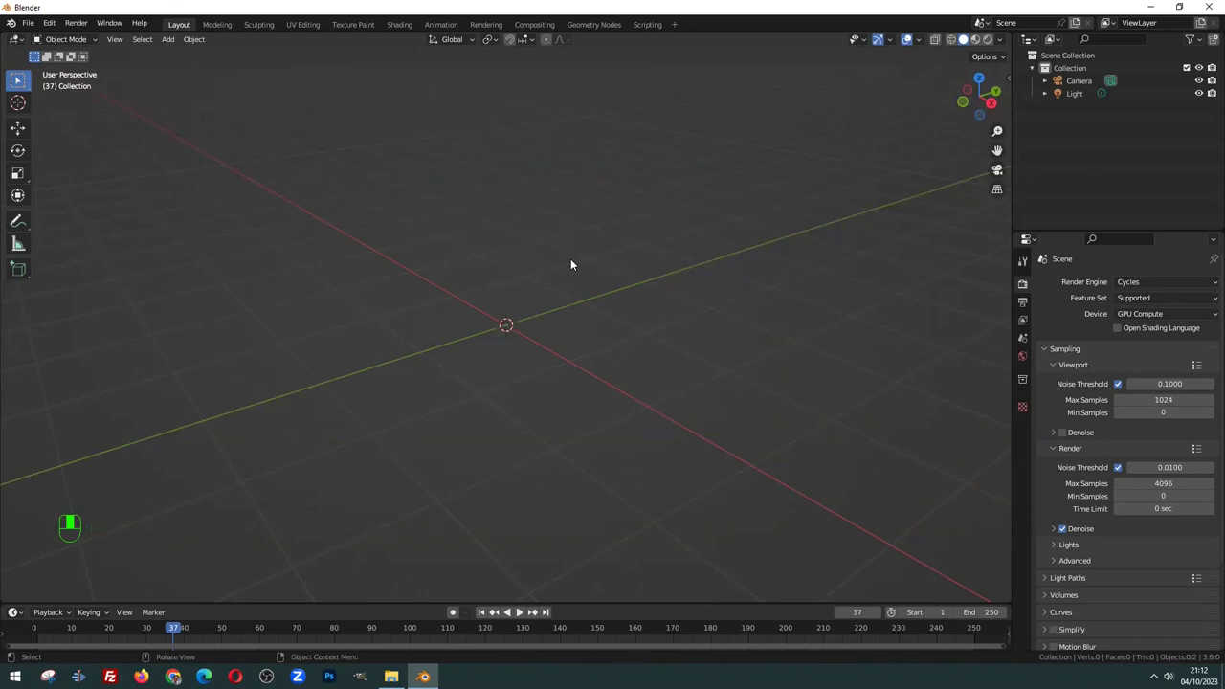
key(shift)
key(shift+a)
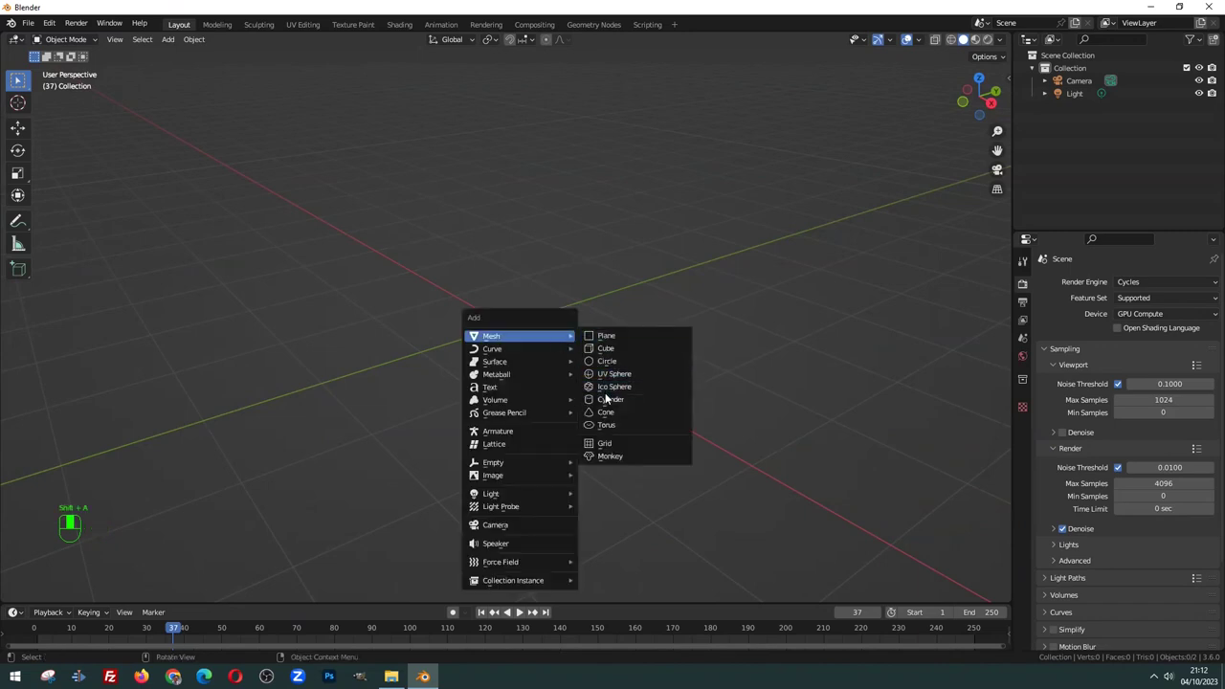
click(605, 394)
key(s)
click(628, 320)
In face mode, inset the cylinder's top face and extrude it upward into a neck
key(Tab)
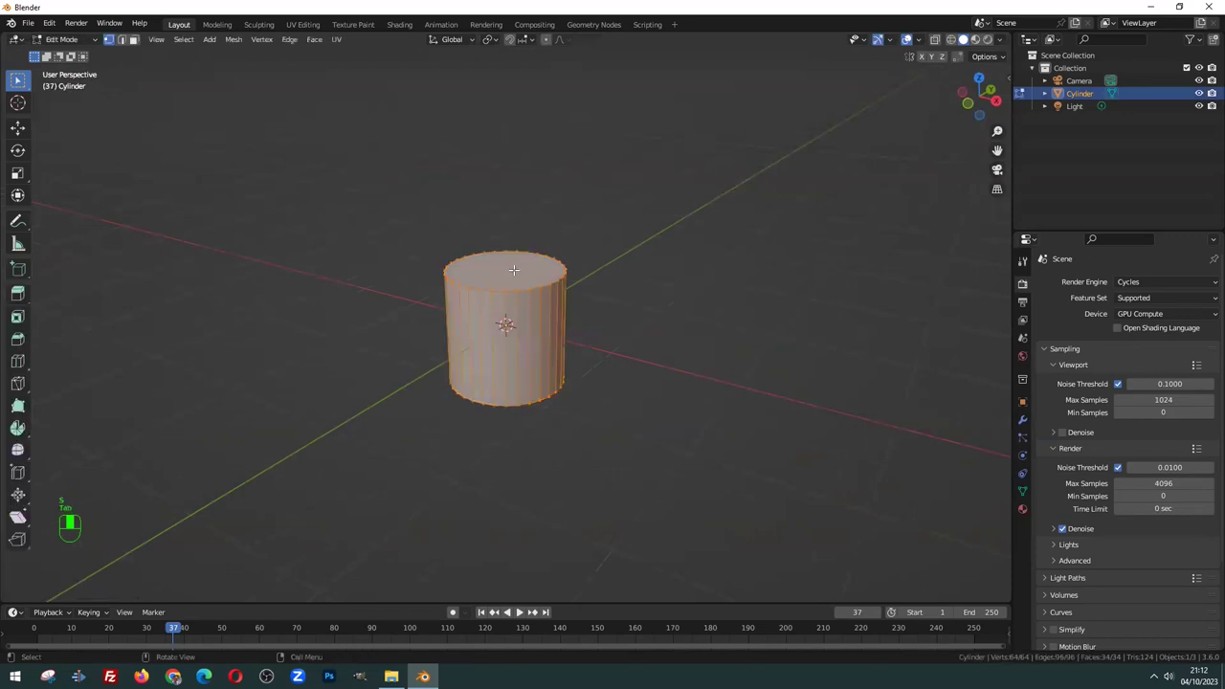
key(3)
click(511, 271)
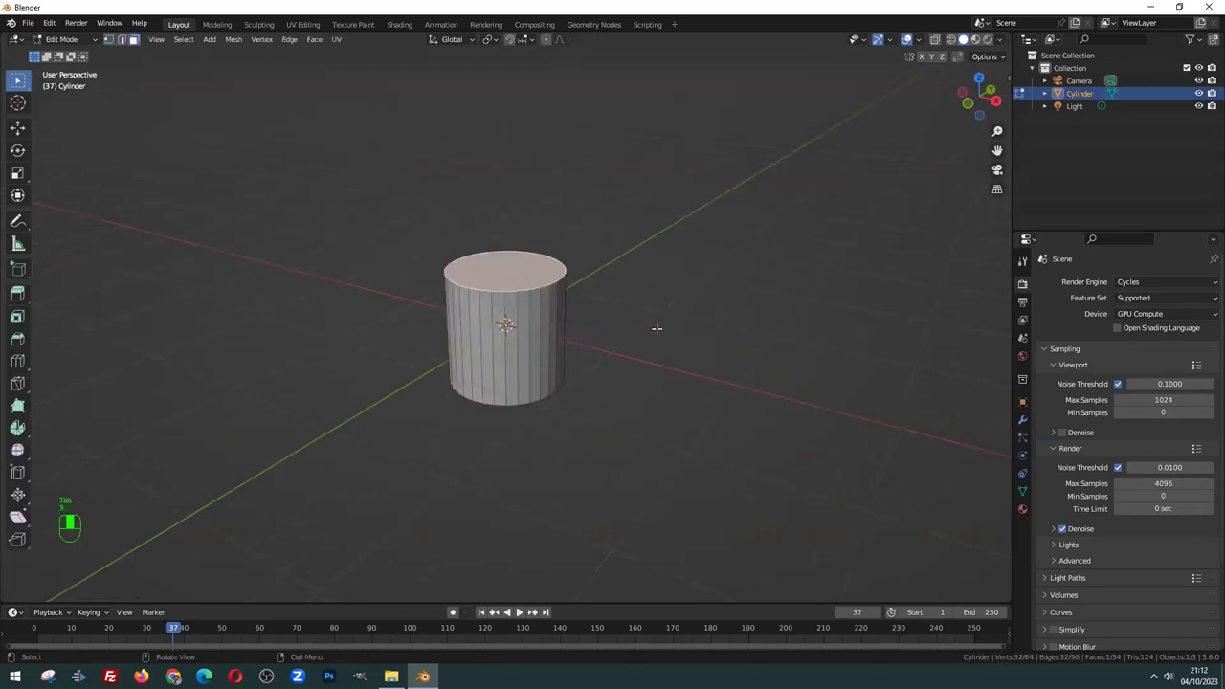
key(i)
click(666, 347)
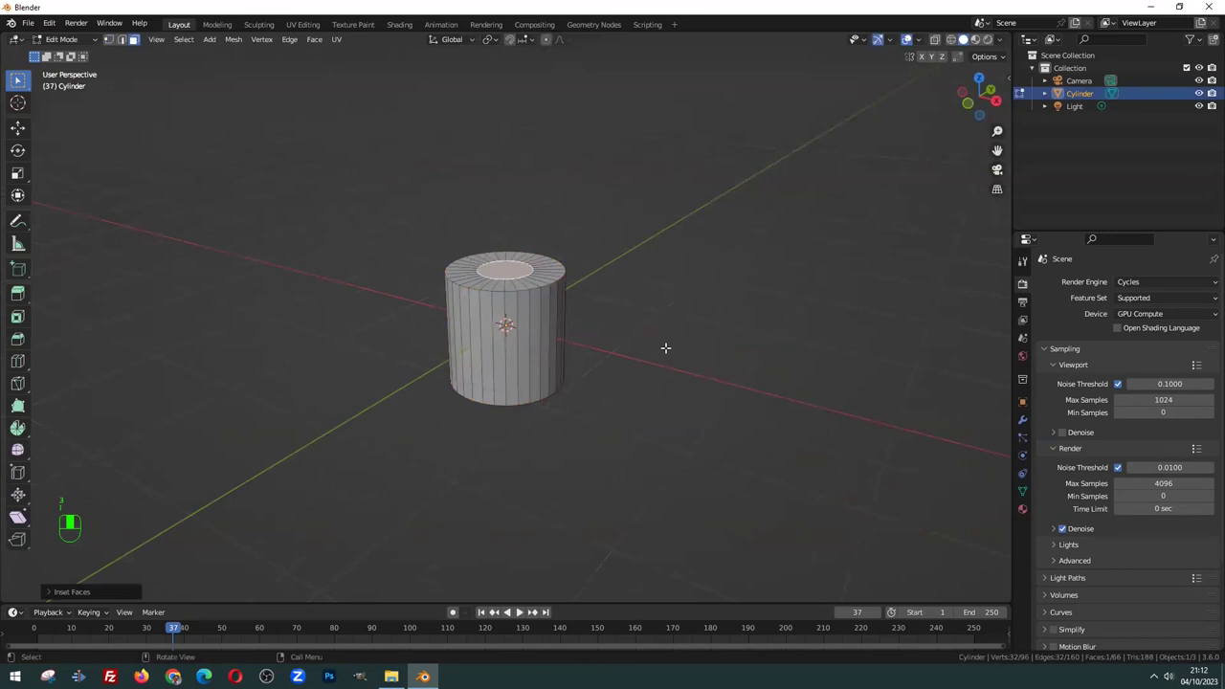
key(e)
click(640, 300)
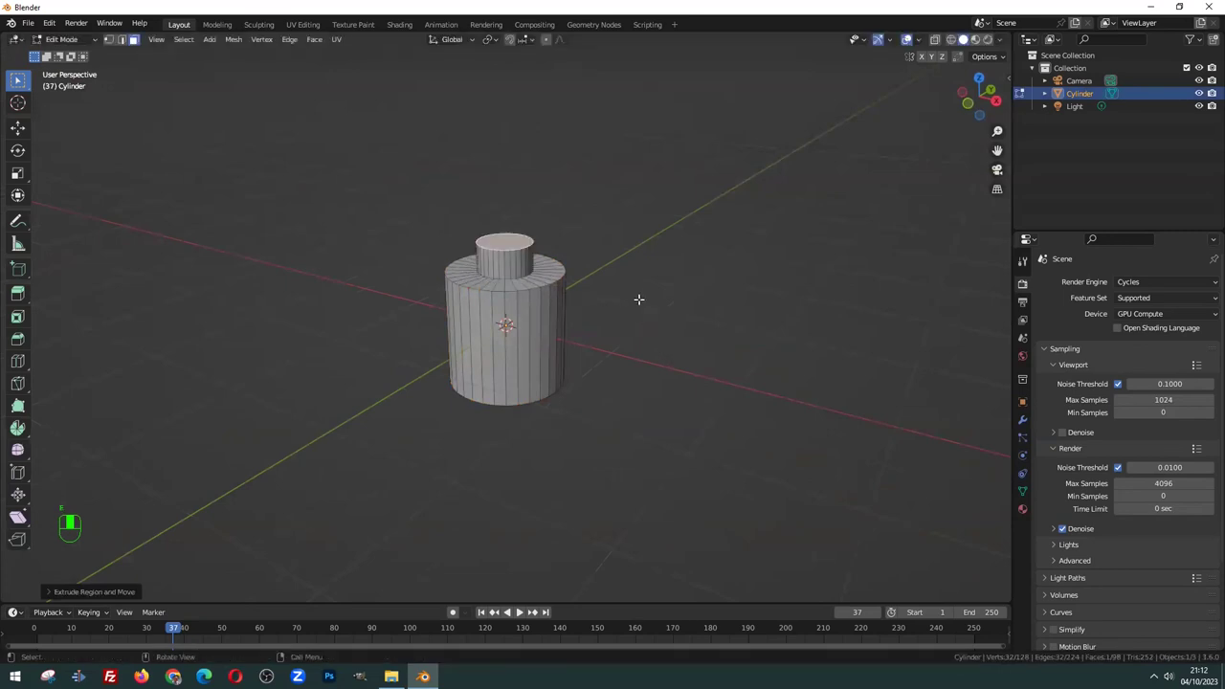
Scale the extruded top face wider to form the cap
scroll(564, 280, up, 2)
middle_drag(539, 275, 507, 240)
scroll(507, 239, up, 2)
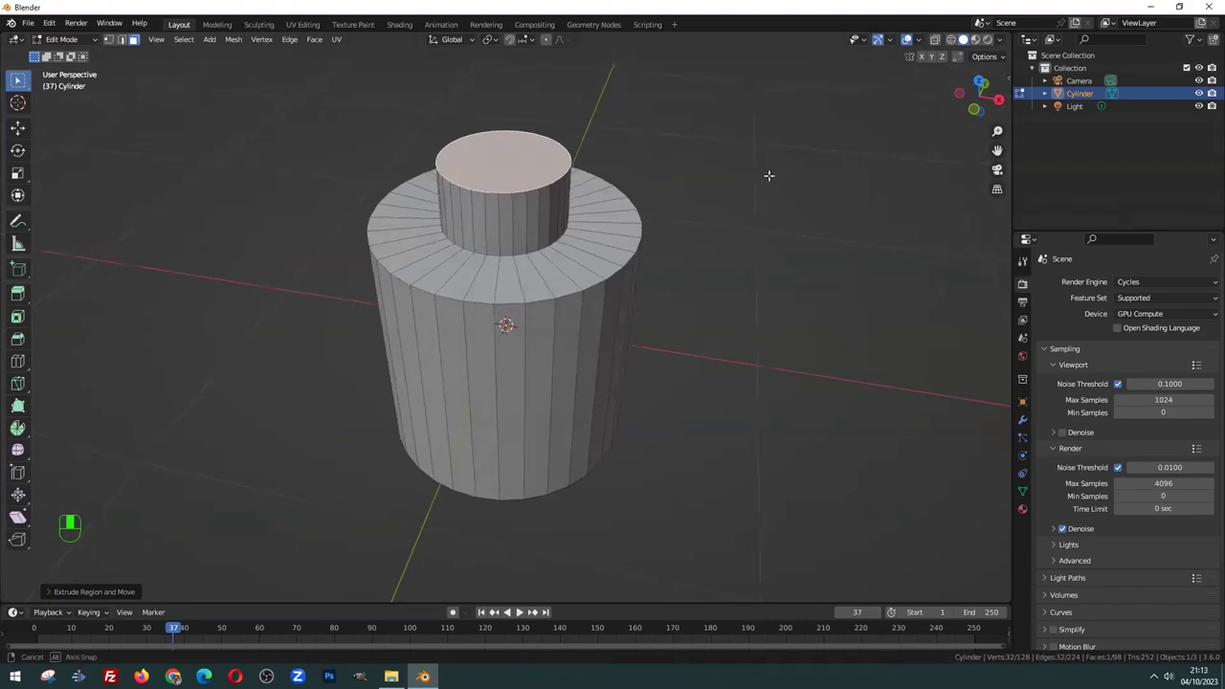
middle_drag(769, 178, 823, 201)
key(s)
click(969, 290)
mouse_move(781, 335)
middle_down()
mouse_move(637, 341)
mouse_move(607, 367)
middle_up()
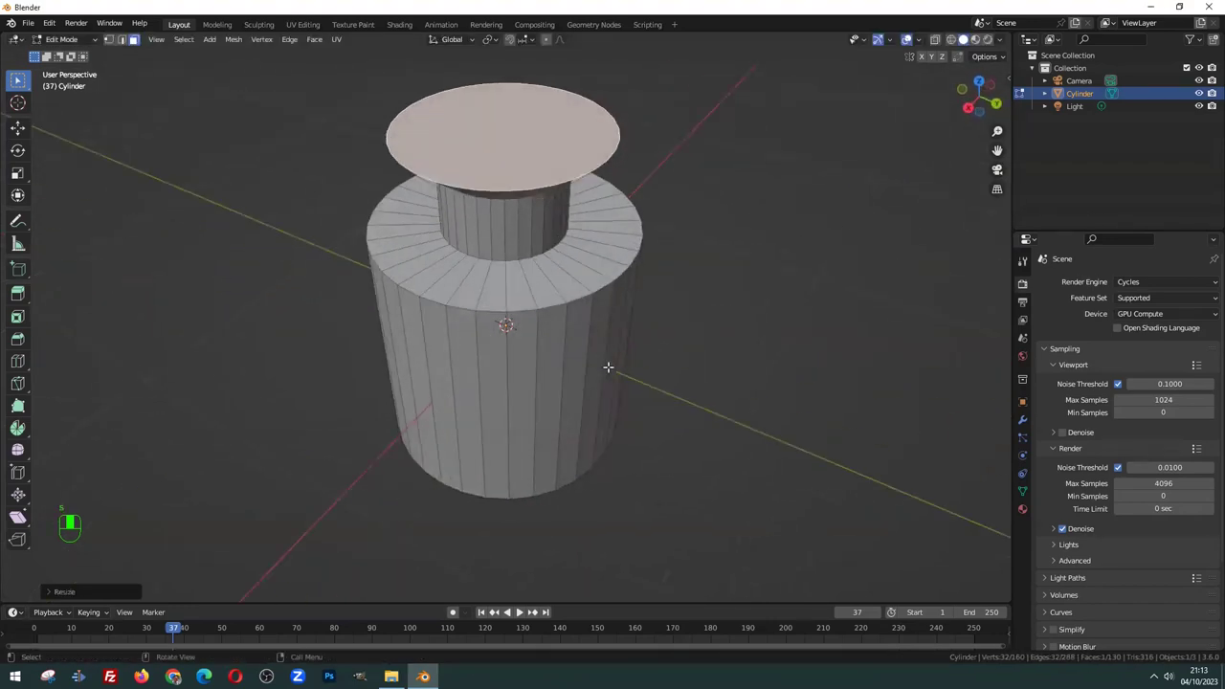
scroll(619, 366, down, 2)
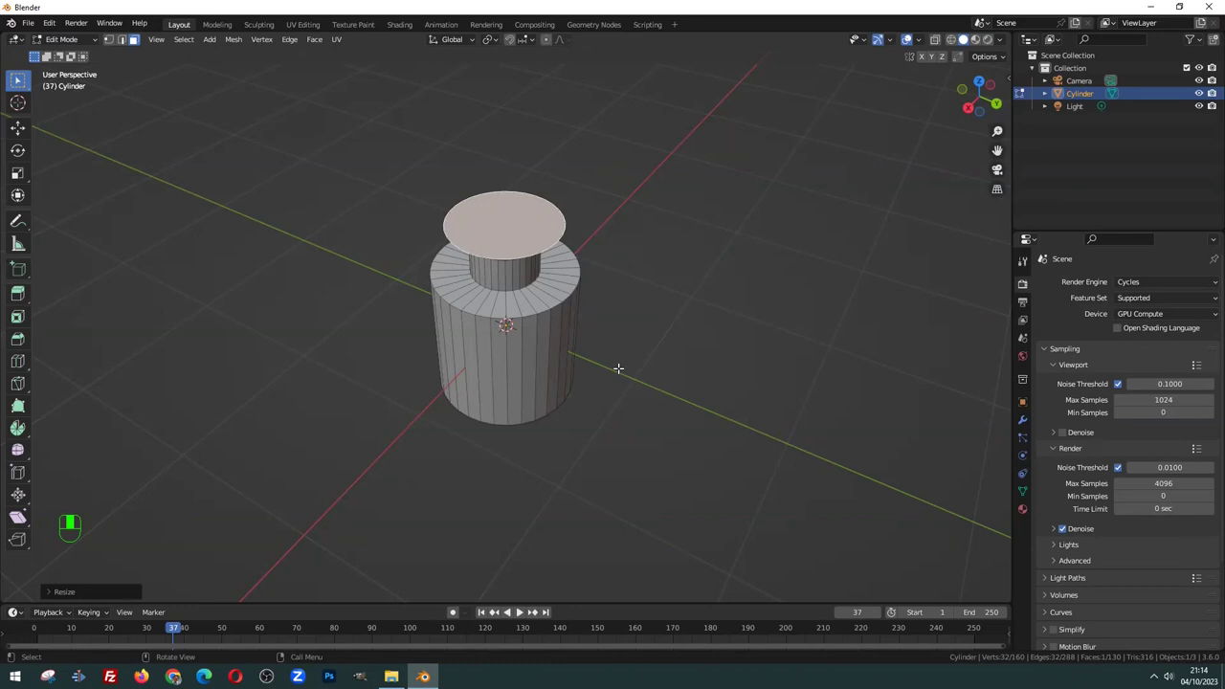
Check the narrow neck and flared cap, then return the bottle to Object Mode
middle_drag(687, 274, 634, 249)
scroll(557, 246, up, 2)
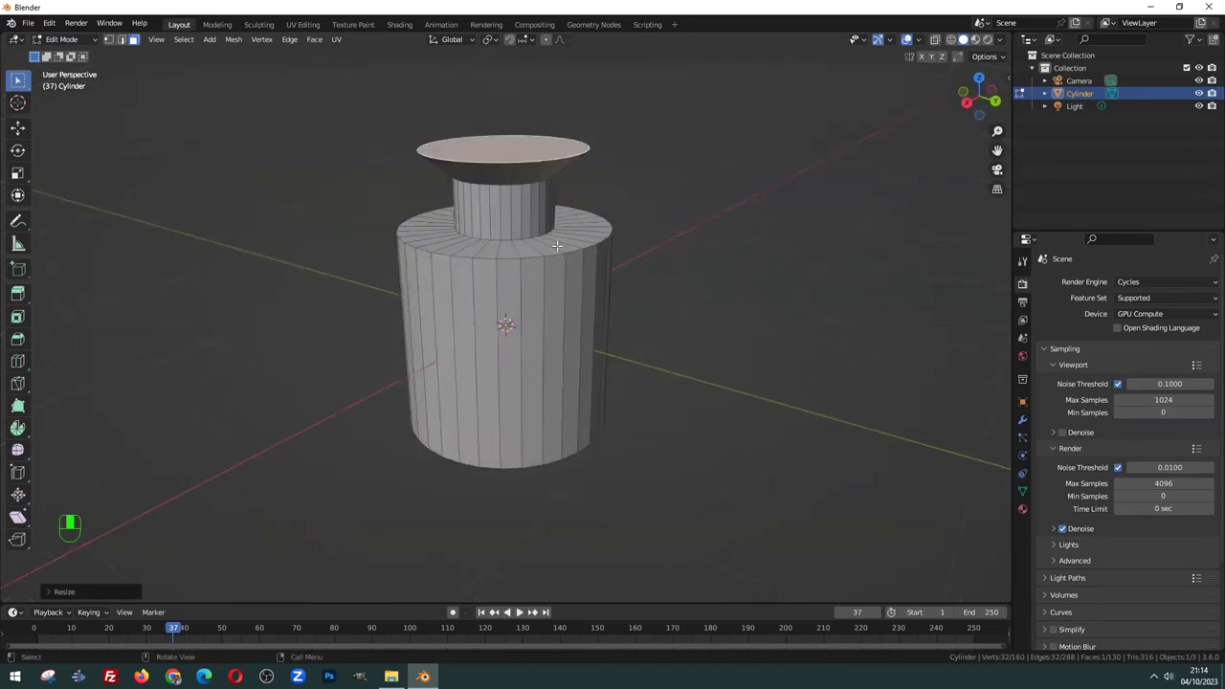
key(Tab)
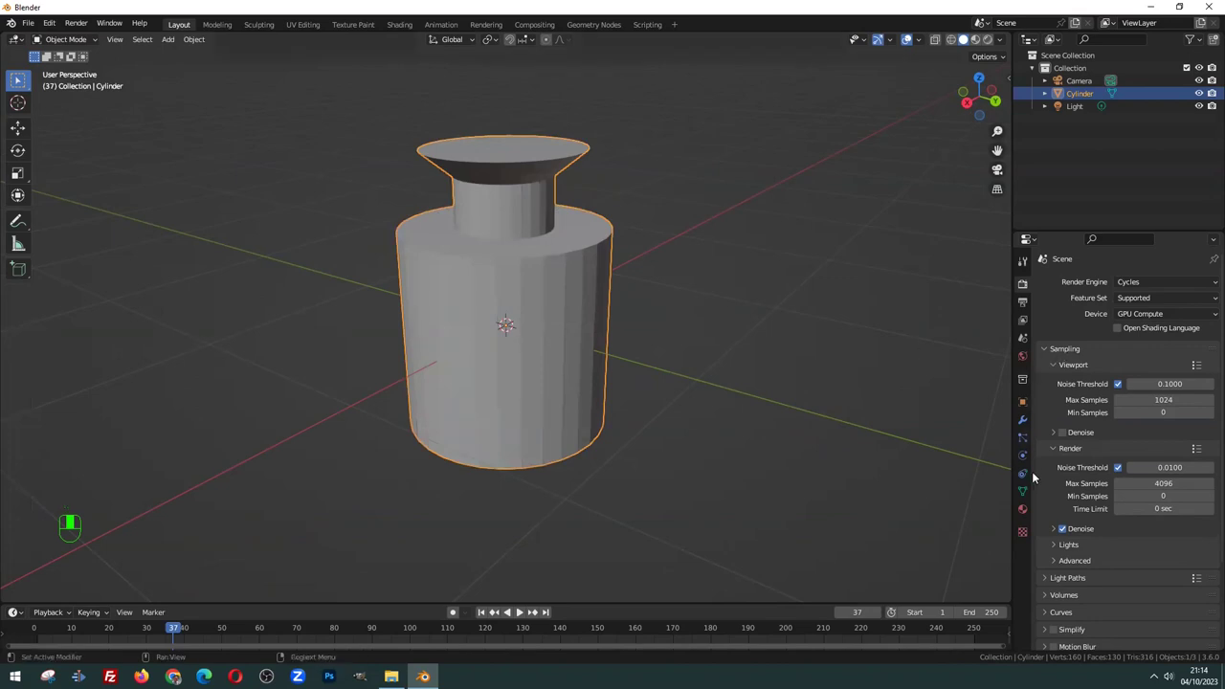
Give the cylinder a new material, Material.001, with a Diffuse BSDF surface shader
click(1024, 508)
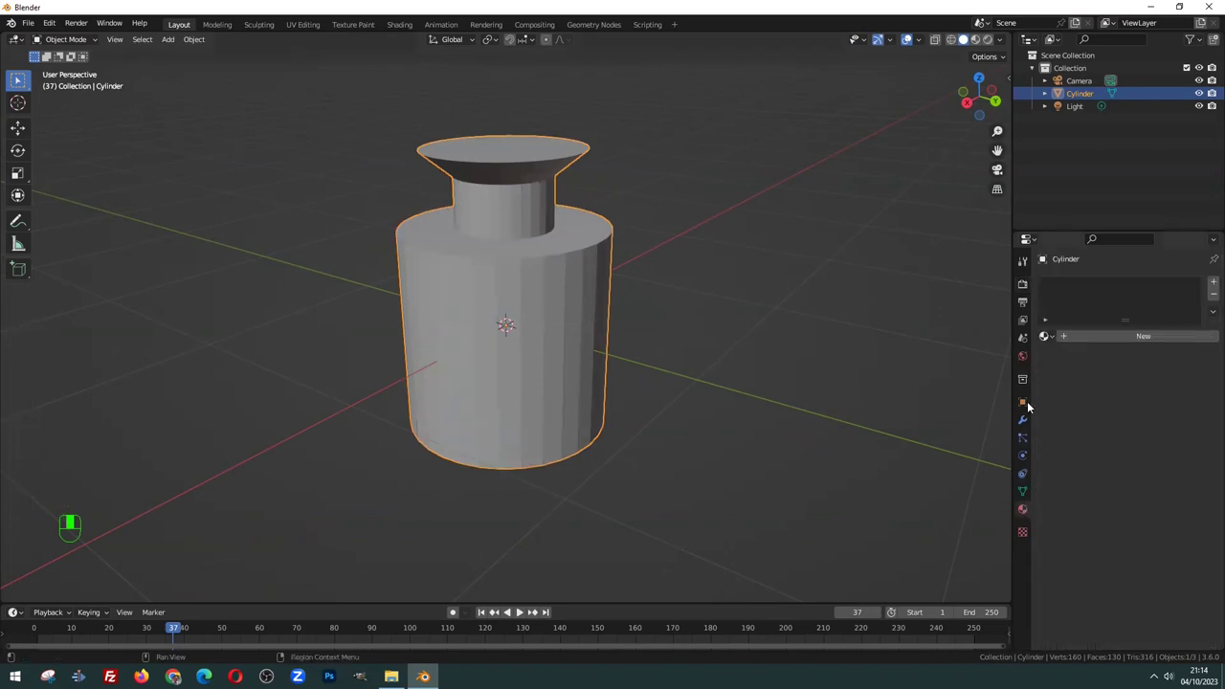
click(1119, 339)
click(1146, 393)
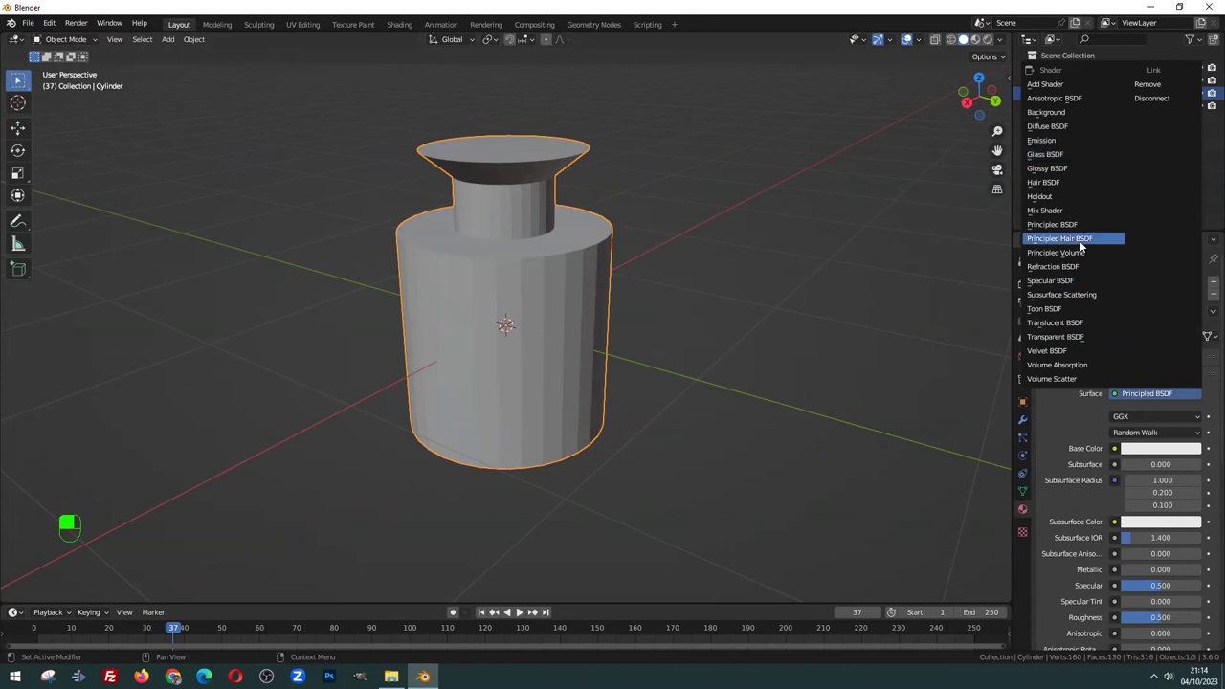
click(1069, 126)
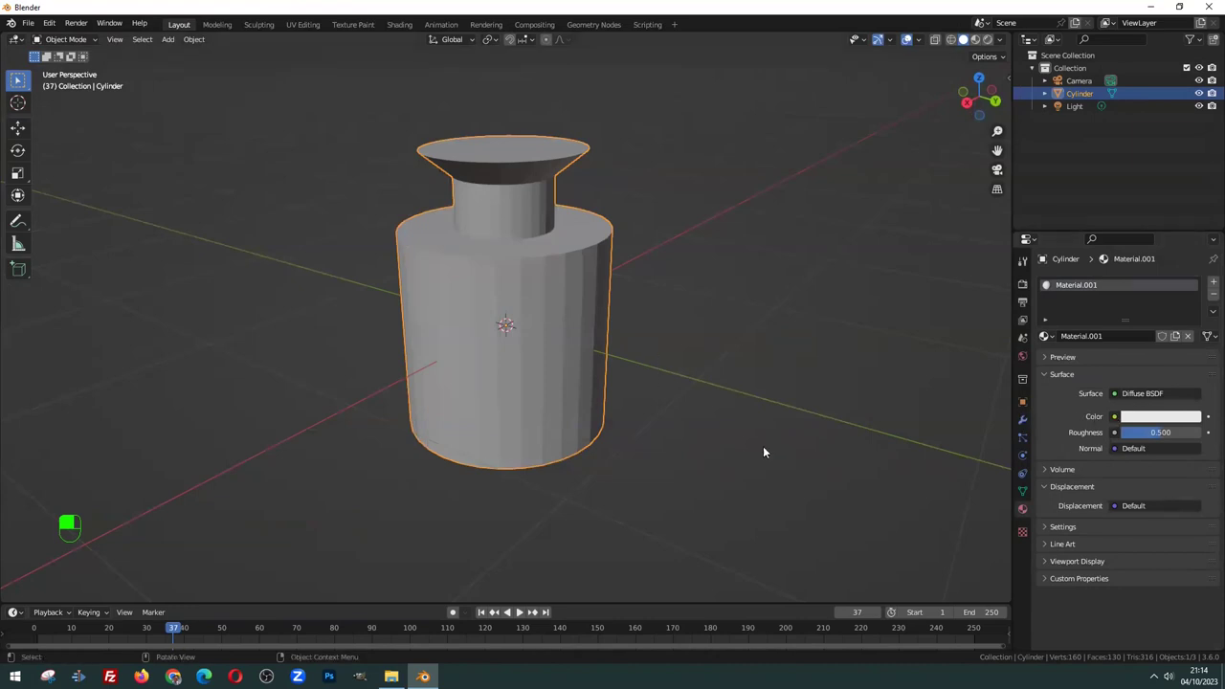
click(1114, 418)
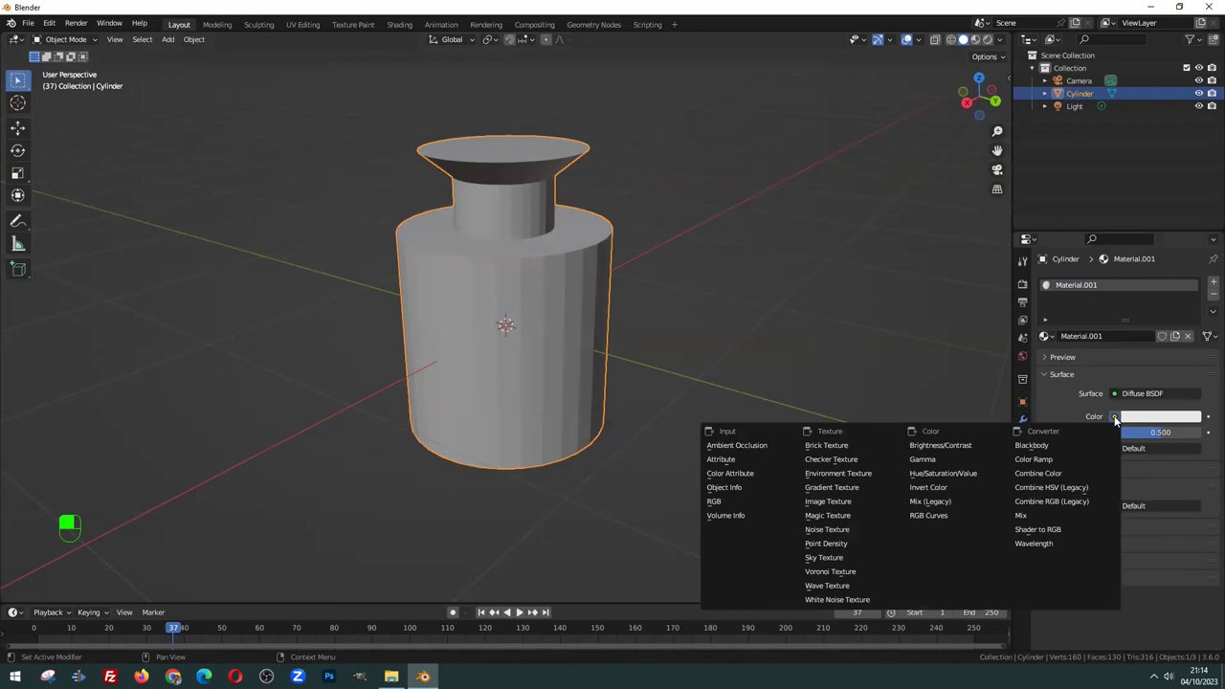
Link an Image Texture loading 0-720x340.jpg from the home folder to the material colour
click(828, 501)
click(1182, 433)
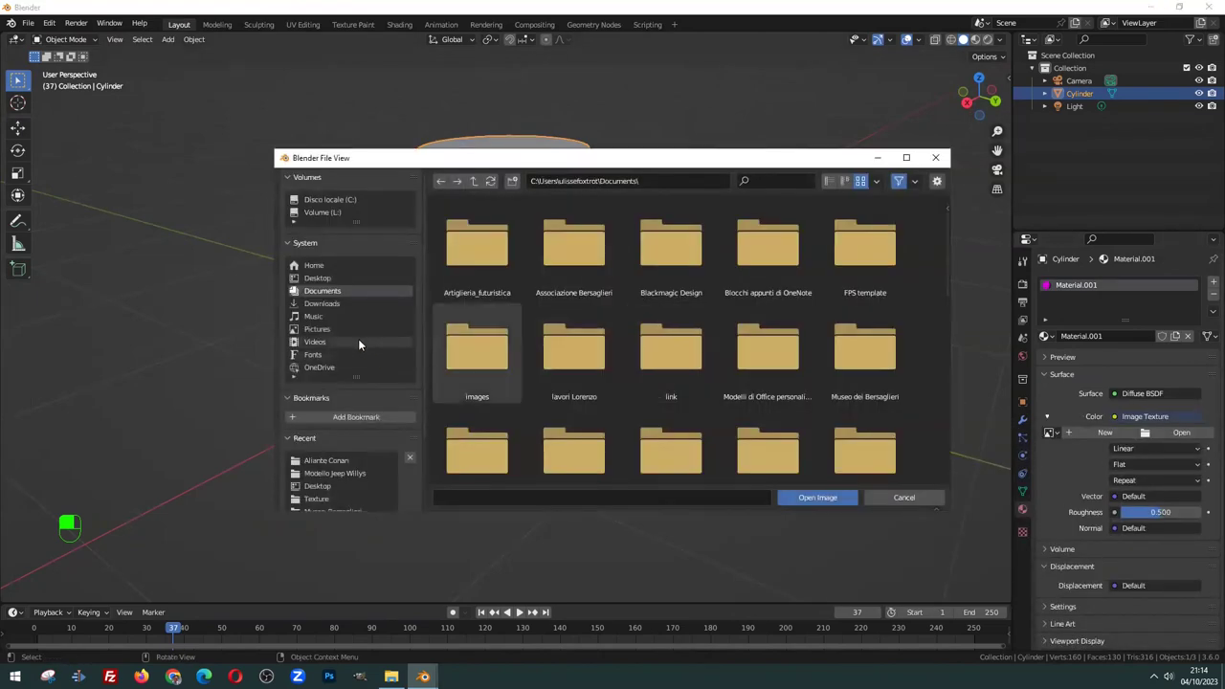
click(326, 265)
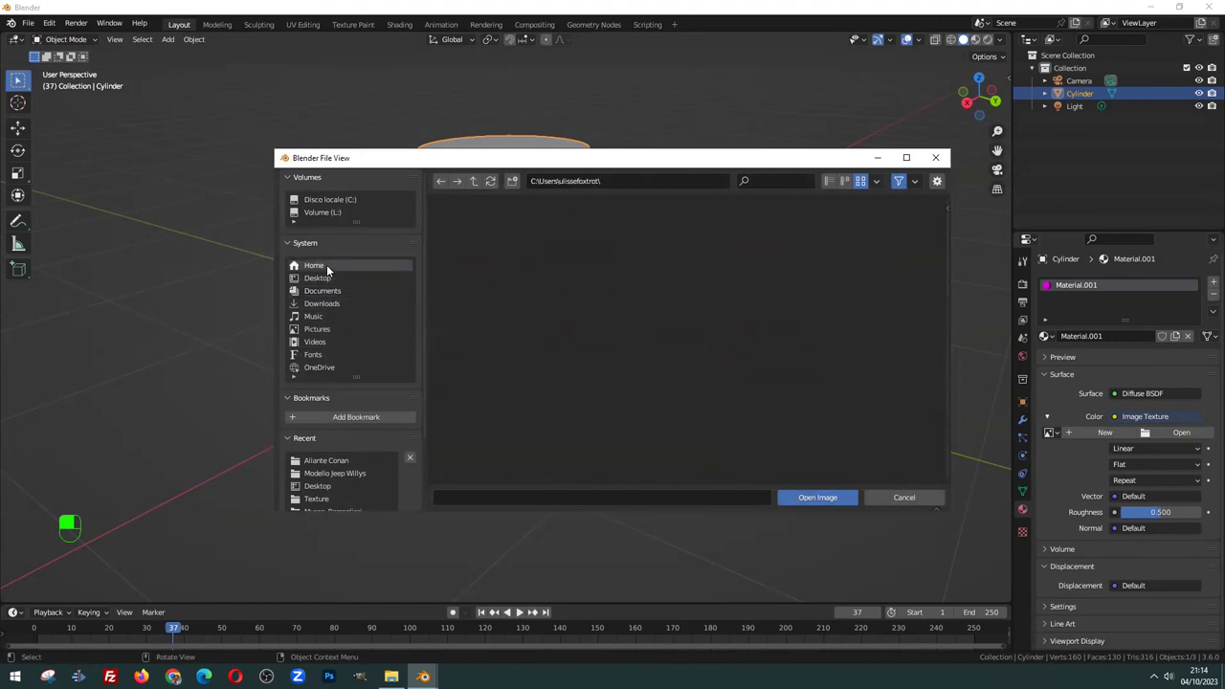
double_click(651, 263)
Split the 3D viewport into two side-by-side views of the textured cylinder
mouse_move(651, 263)
middle_down()
mouse_move(560, 282)
mouse_move(422, 218)
mouse_move(301, 209)
mouse_move(150, 247)
mouse_move(484, 232)
mouse_move(641, 165)
mouse_move(763, 244)
mouse_move(498, 193)
mouse_move(578, 162)
mouse_move(520, 149)
mouse_move(664, 187)
mouse_move(653, 224)
mouse_move(584, 175)
mouse_move(542, 166)
mouse_move(473, 236)
mouse_move(538, 241)
middle_up()
scroll(473, 244, down, 3)
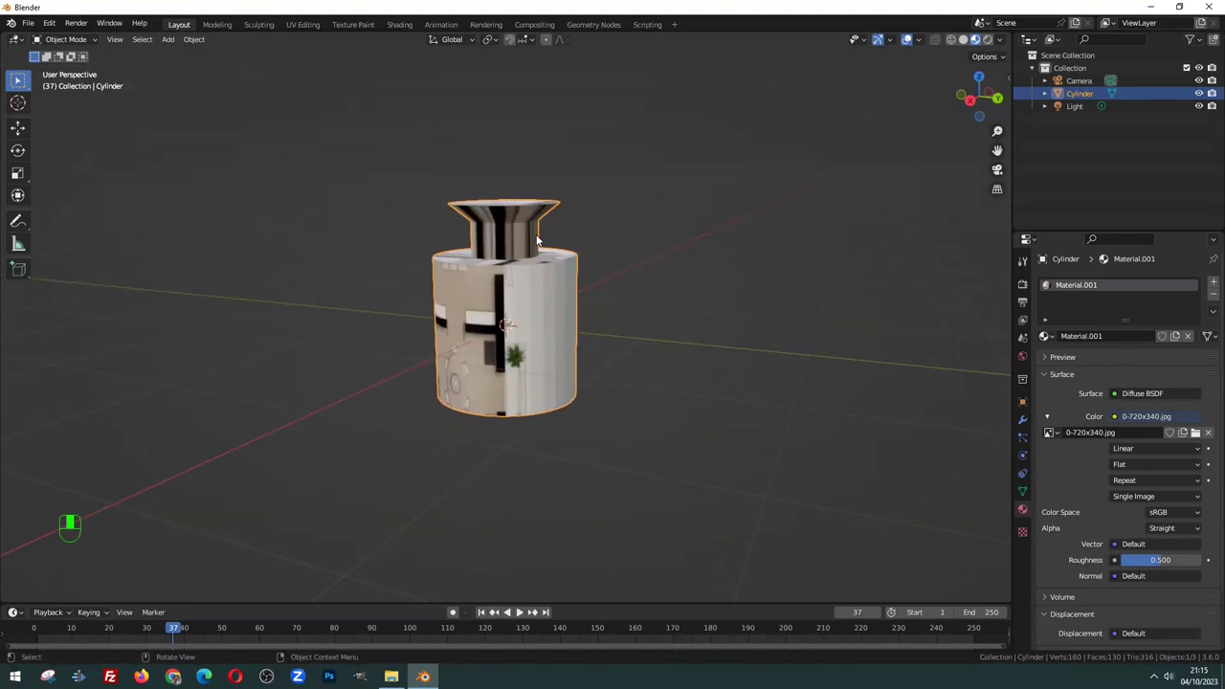
middle_drag(536, 280, 522, 293)
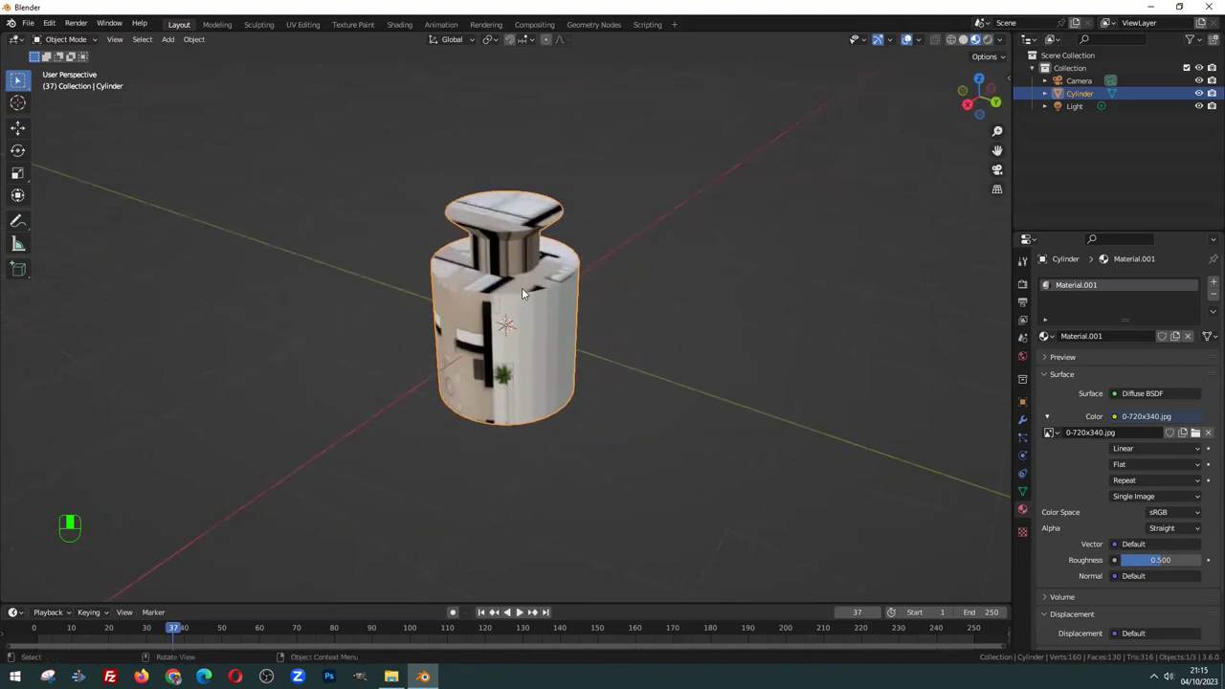
scroll(536, 282, up, 3)
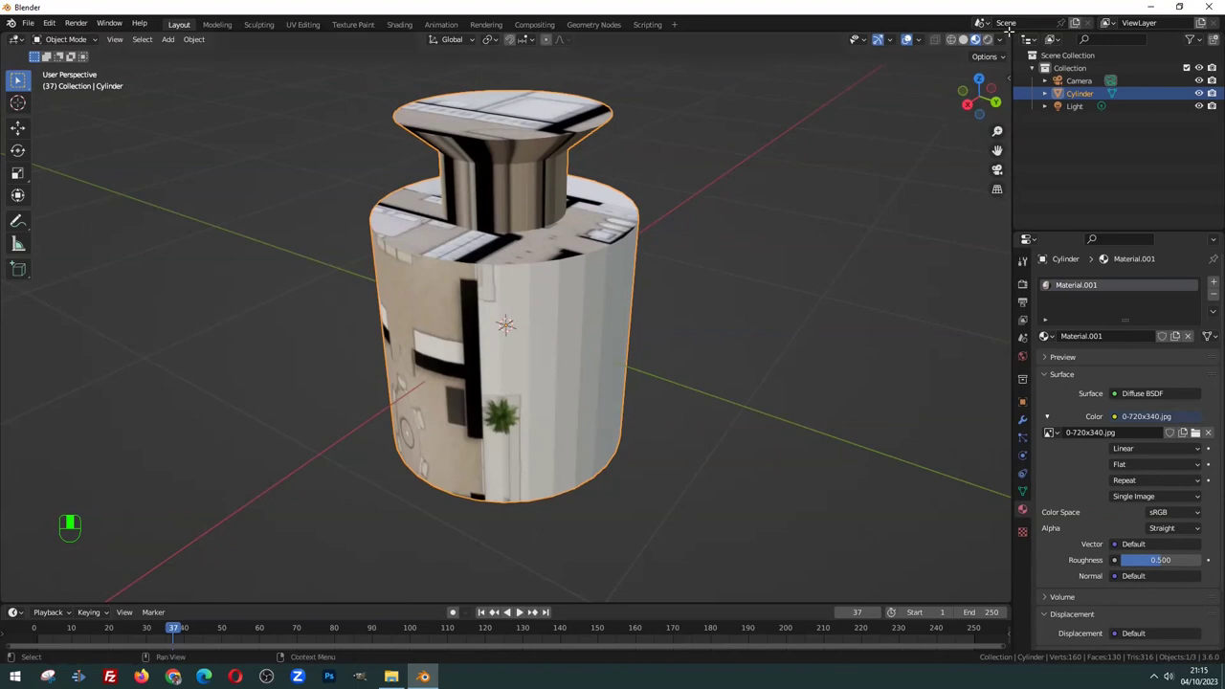
drag(1001, 31, 527, 84)
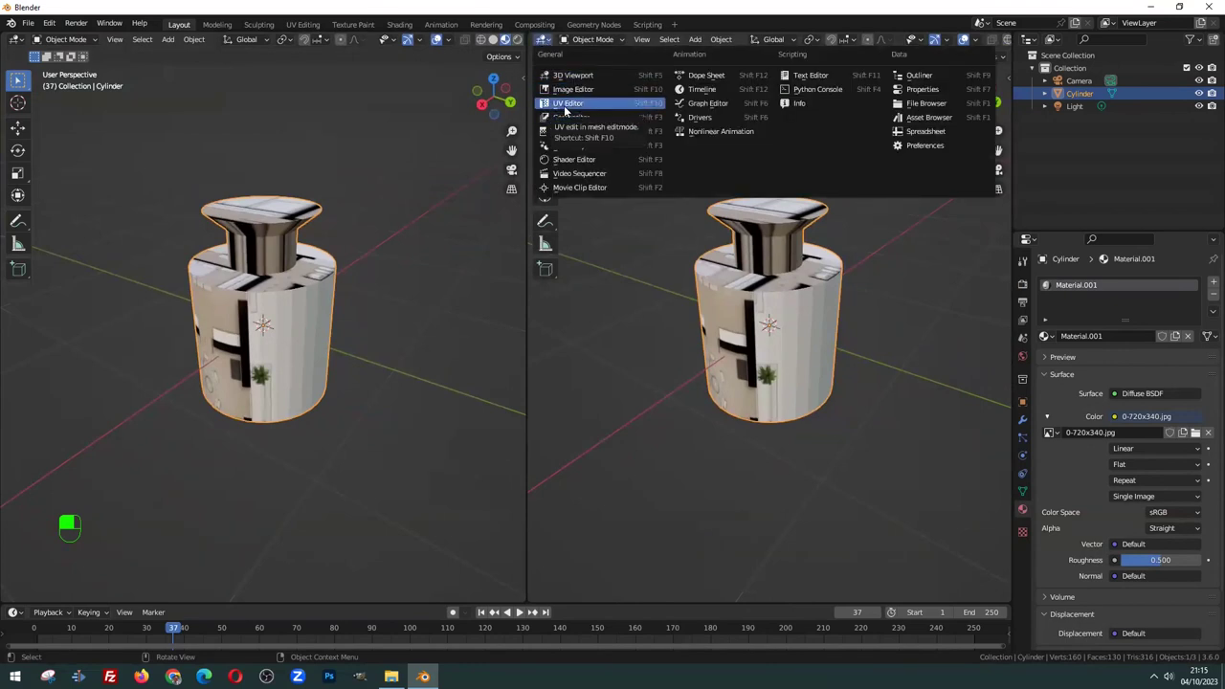
Switch the second view to the UV Editor, showing an empty grid beside the cylinder
click(567, 103)
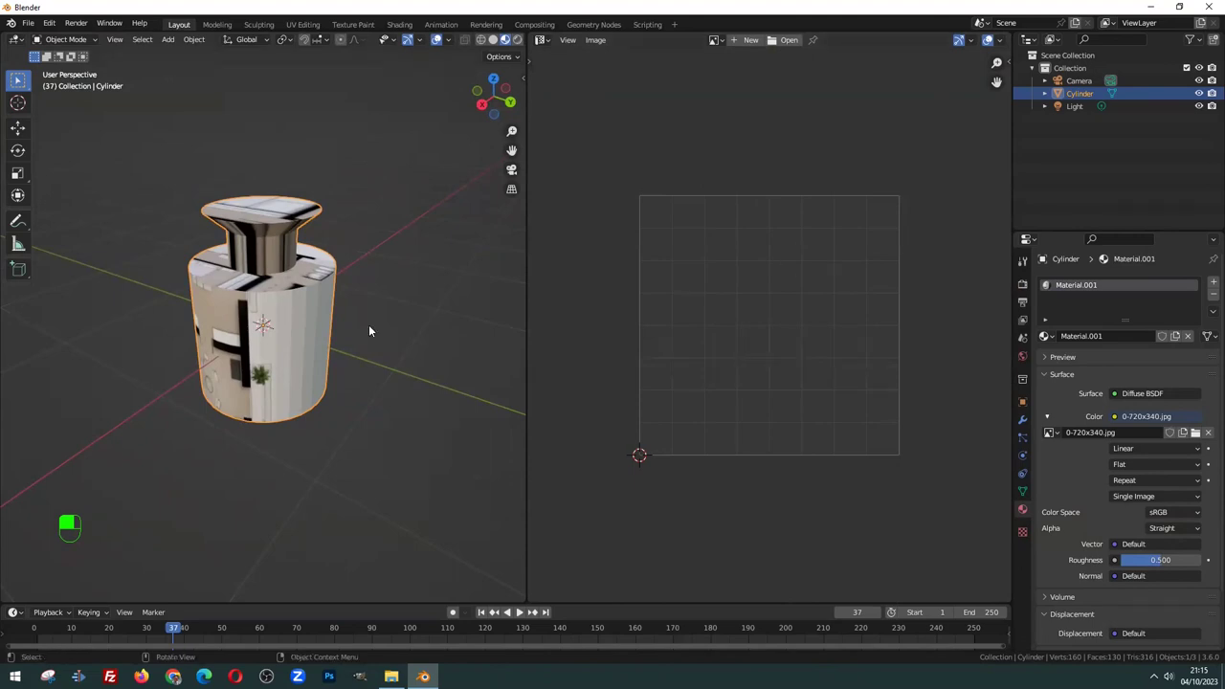
mouse_move(368, 324)
middle_down()
mouse_move(233, 277)
mouse_move(243, 285)
middle_up()
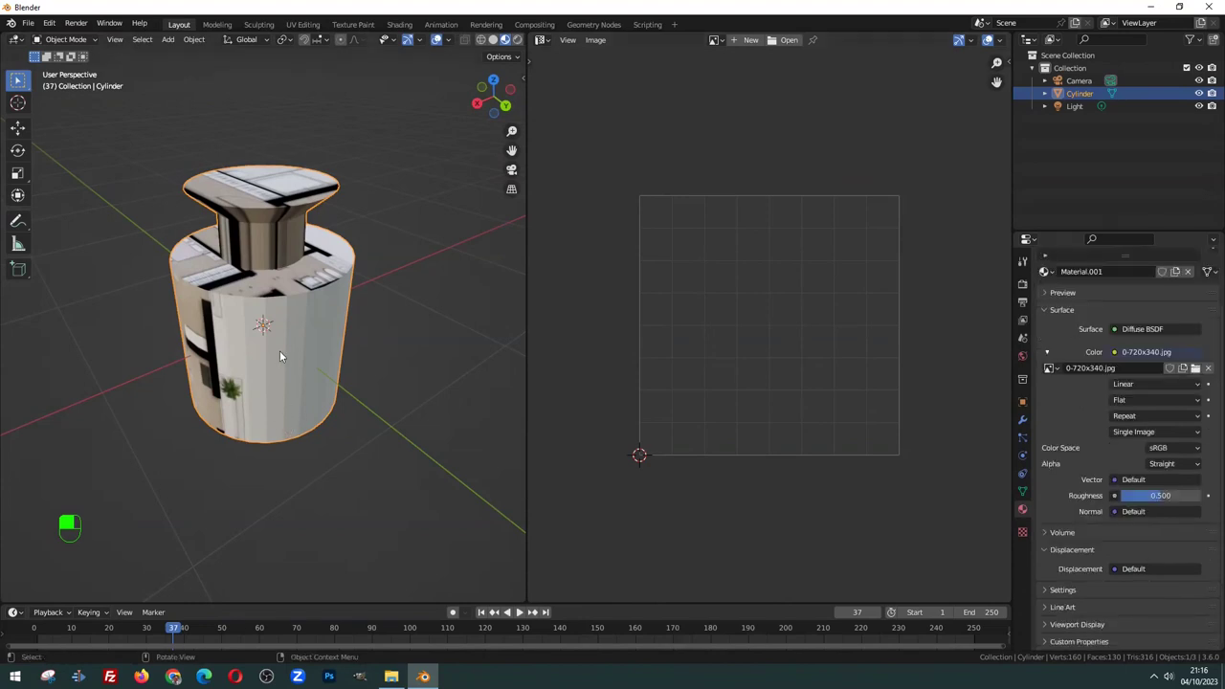
scroll(279, 351, up, 2)
scroll(279, 350, down, 3)
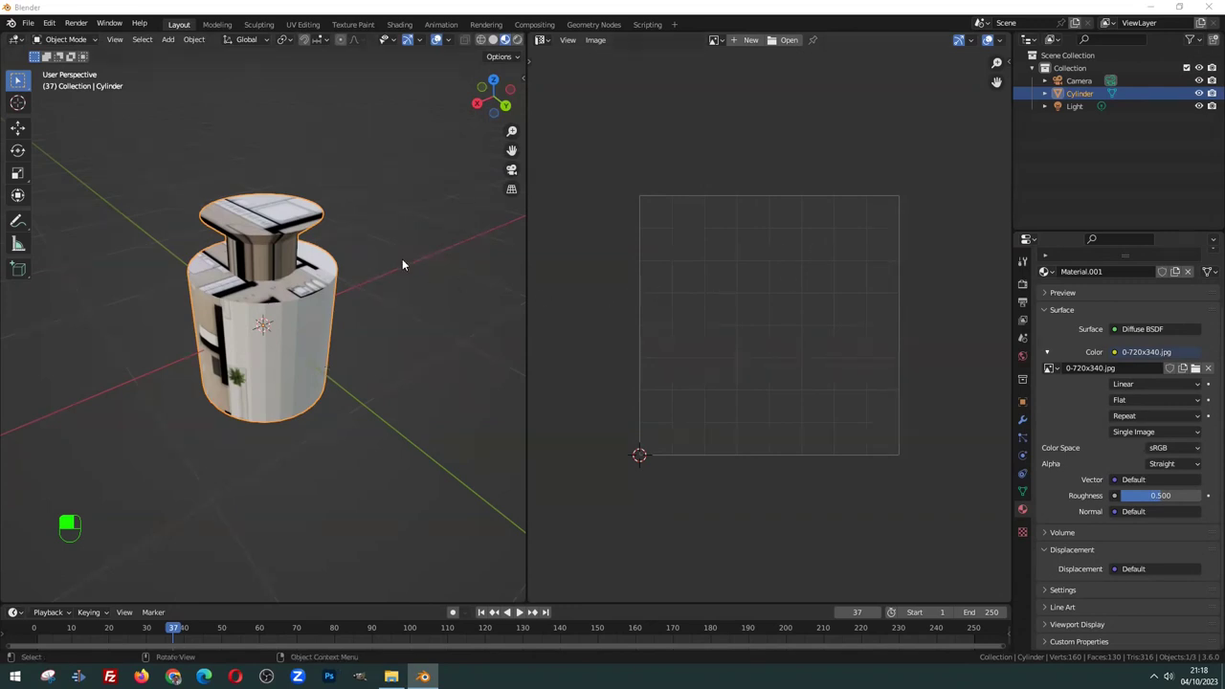
Select all of the cylinder's faces in Edit Mode and widen the UV editor to view the layout
key(Tab)
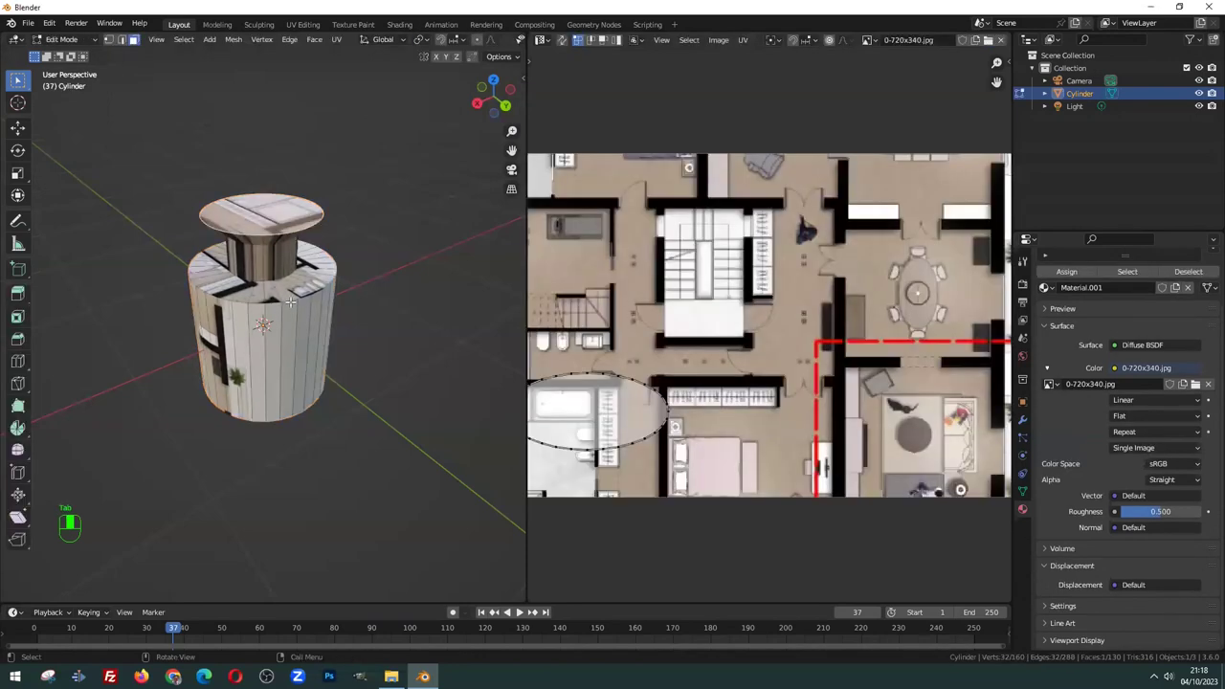
scroll(579, 289, down, 2)
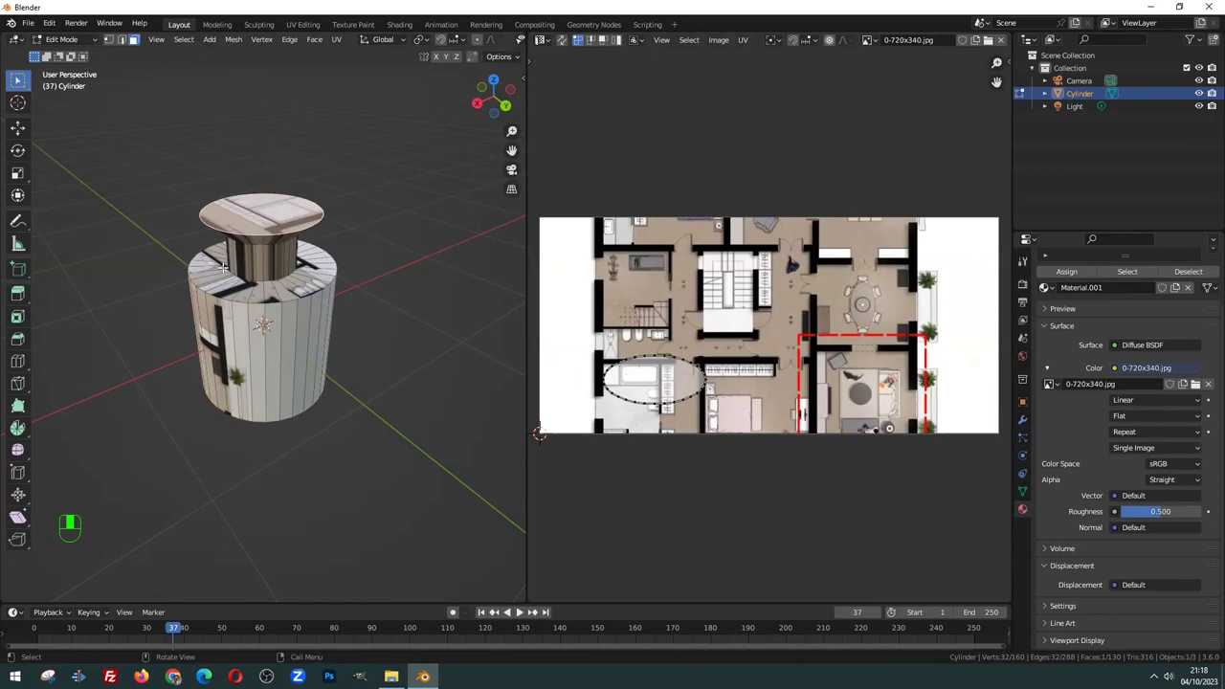
key(a)
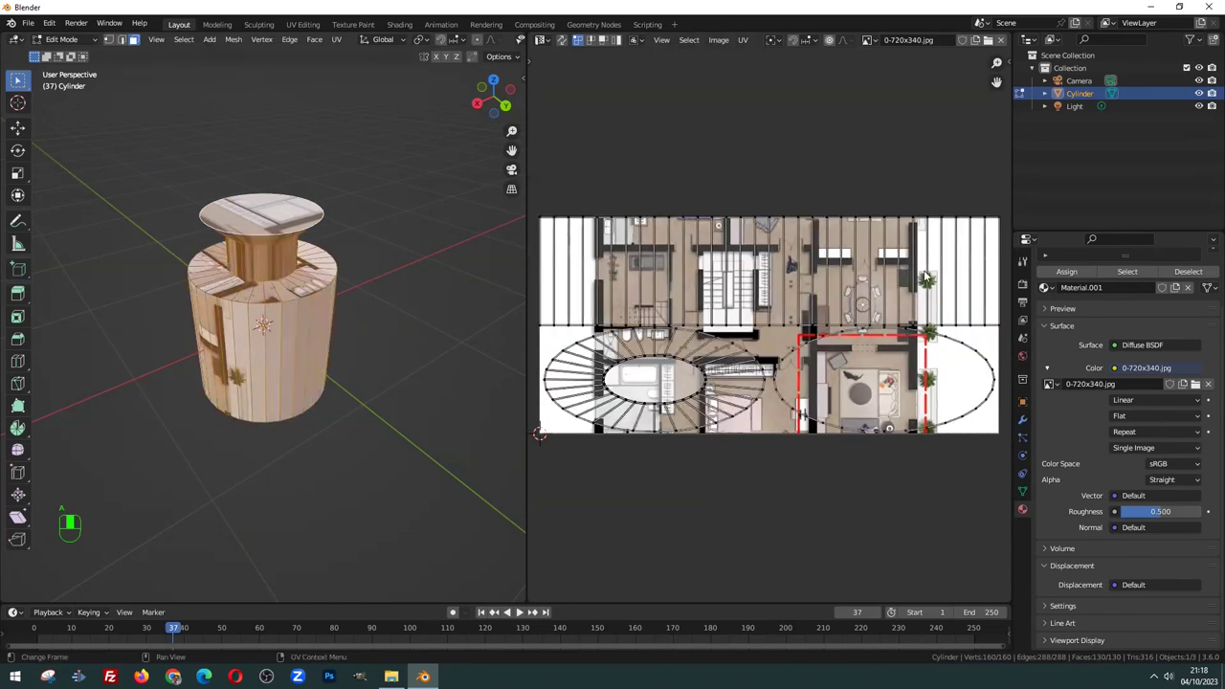
scroll(775, 394, down, 1)
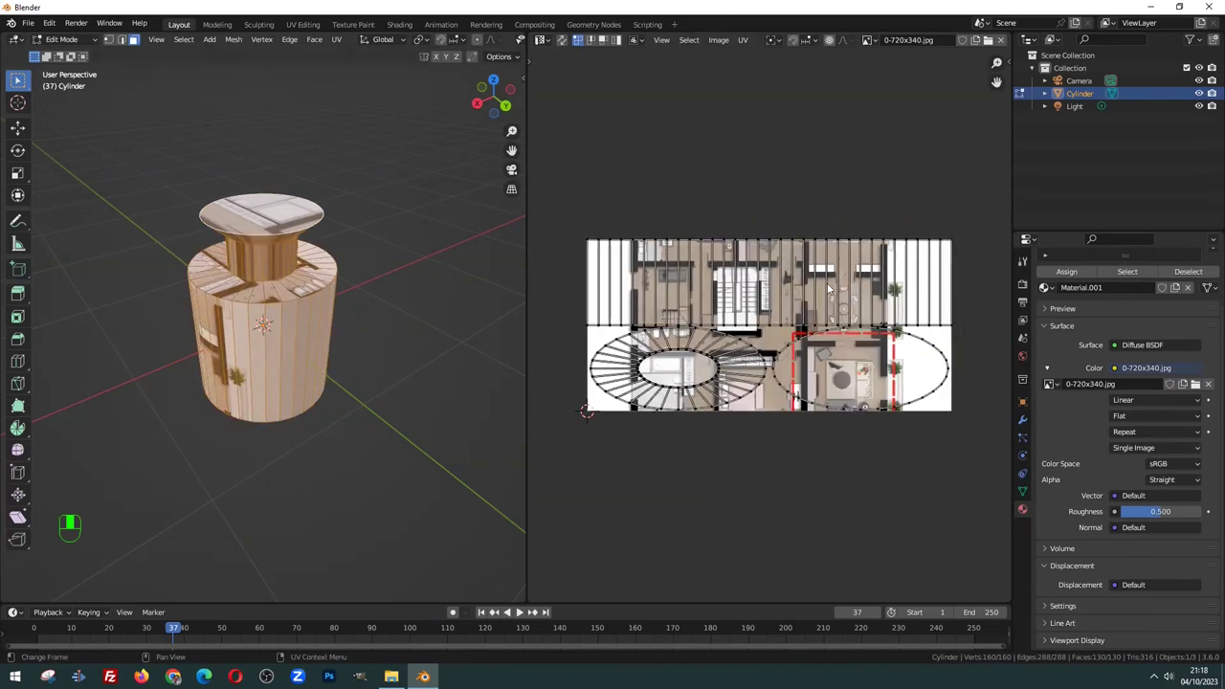
drag(524, 396, 411, 397)
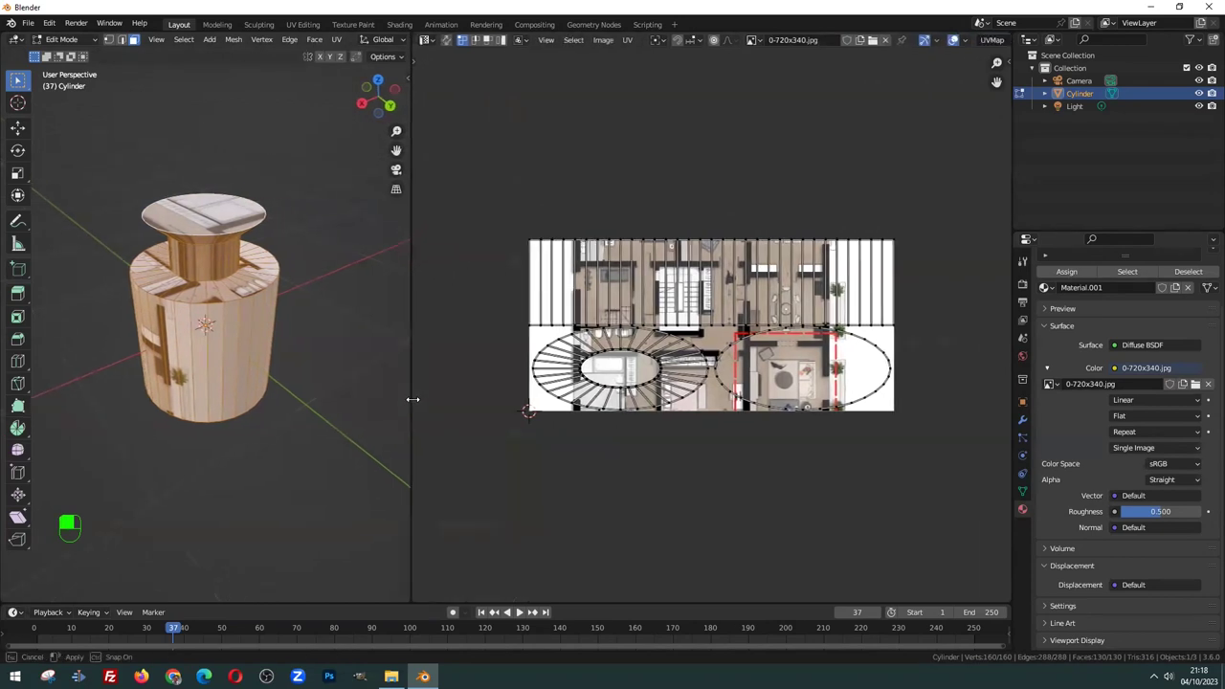
scroll(576, 274, up, 2)
scroll(631, 280, down, 1)
scroll(618, 412, up, 1)
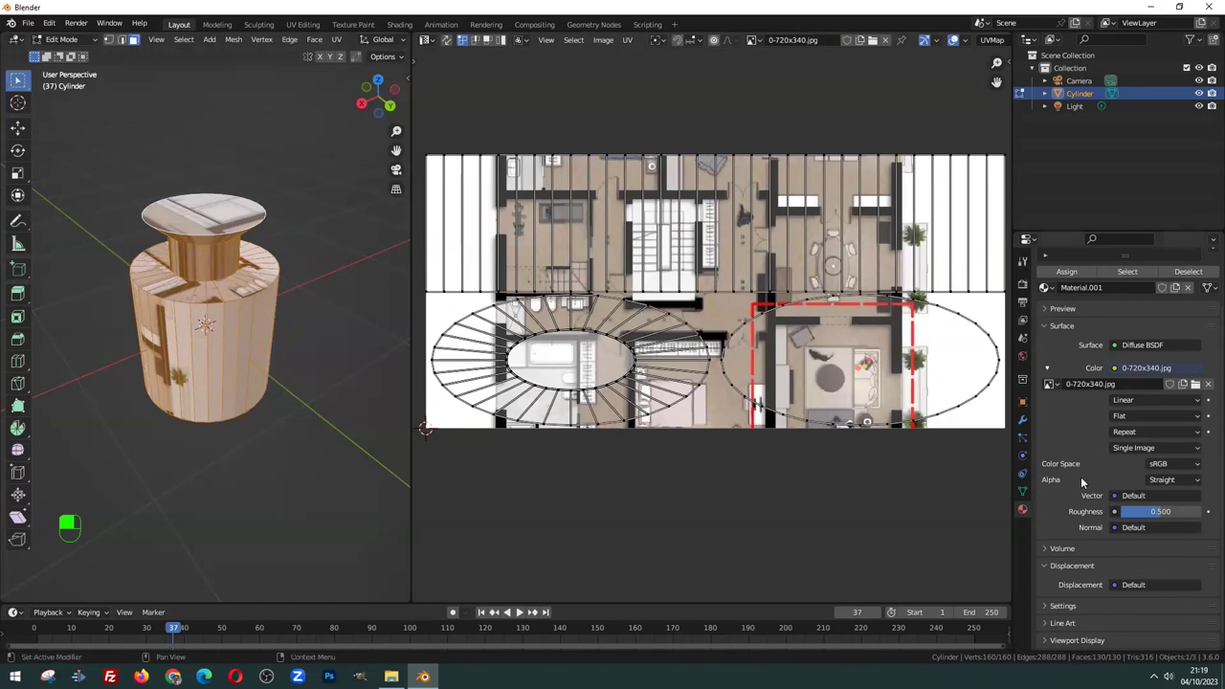
Delete the cylinder's UVMap from the UV Maps list in Object Data properties
click(1023, 494)
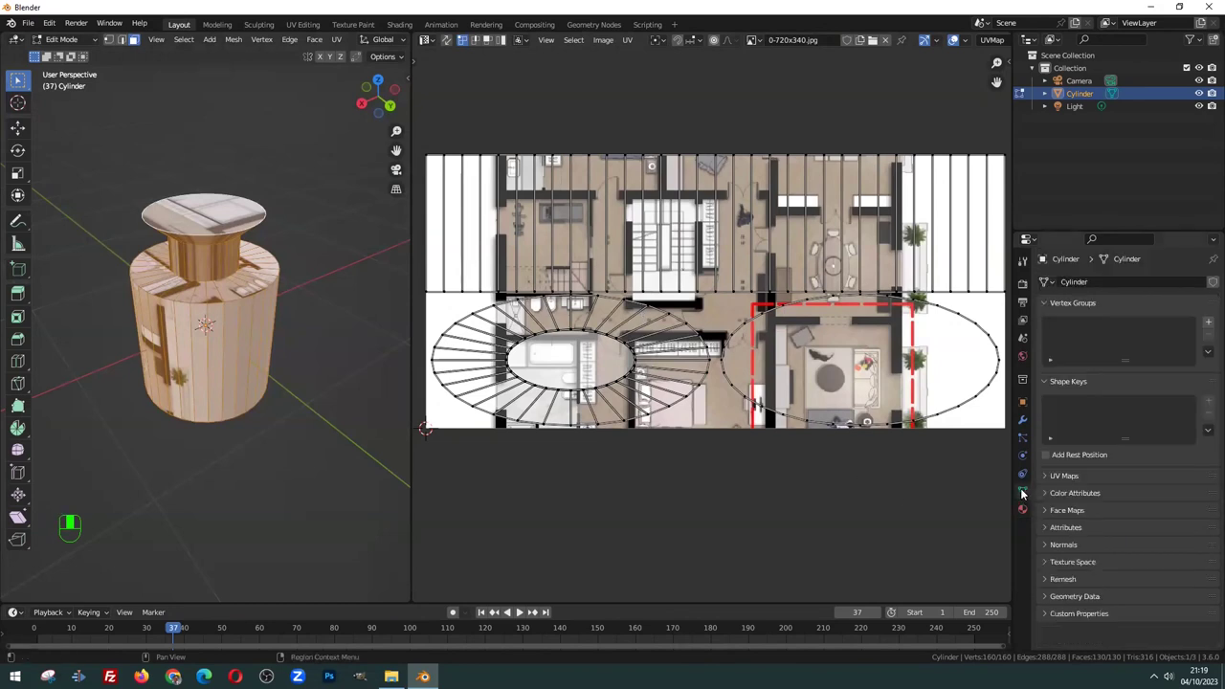
click(1045, 476)
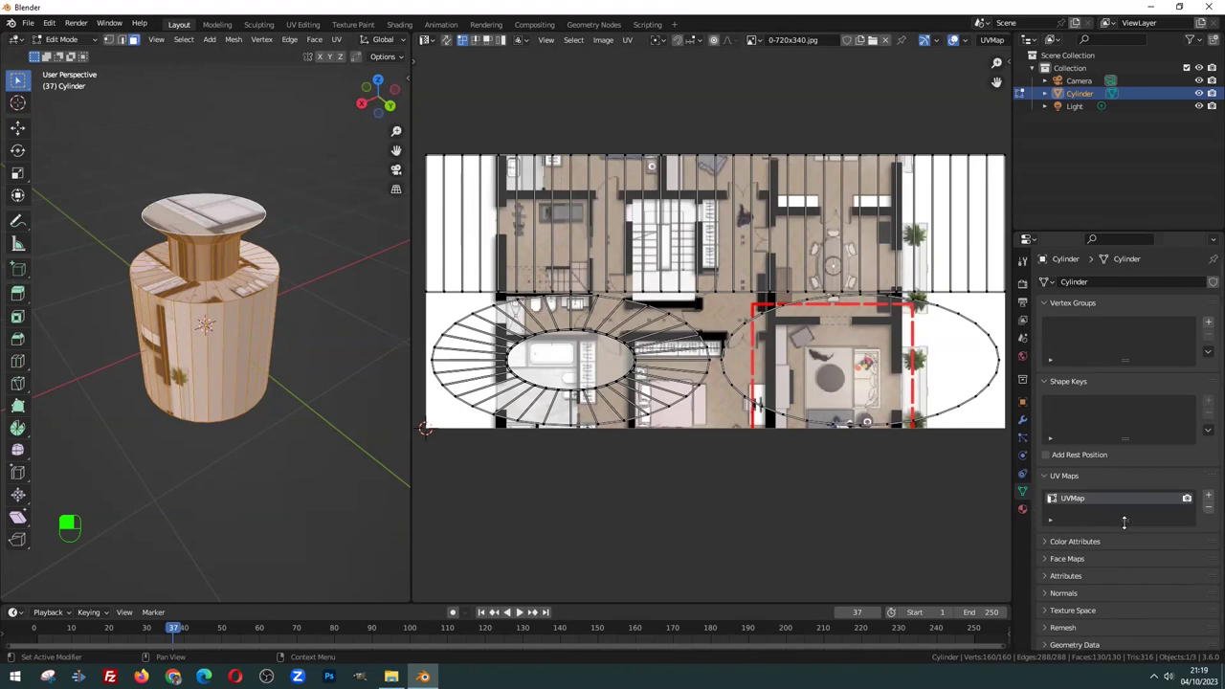
drag(1125, 522, 1126, 584)
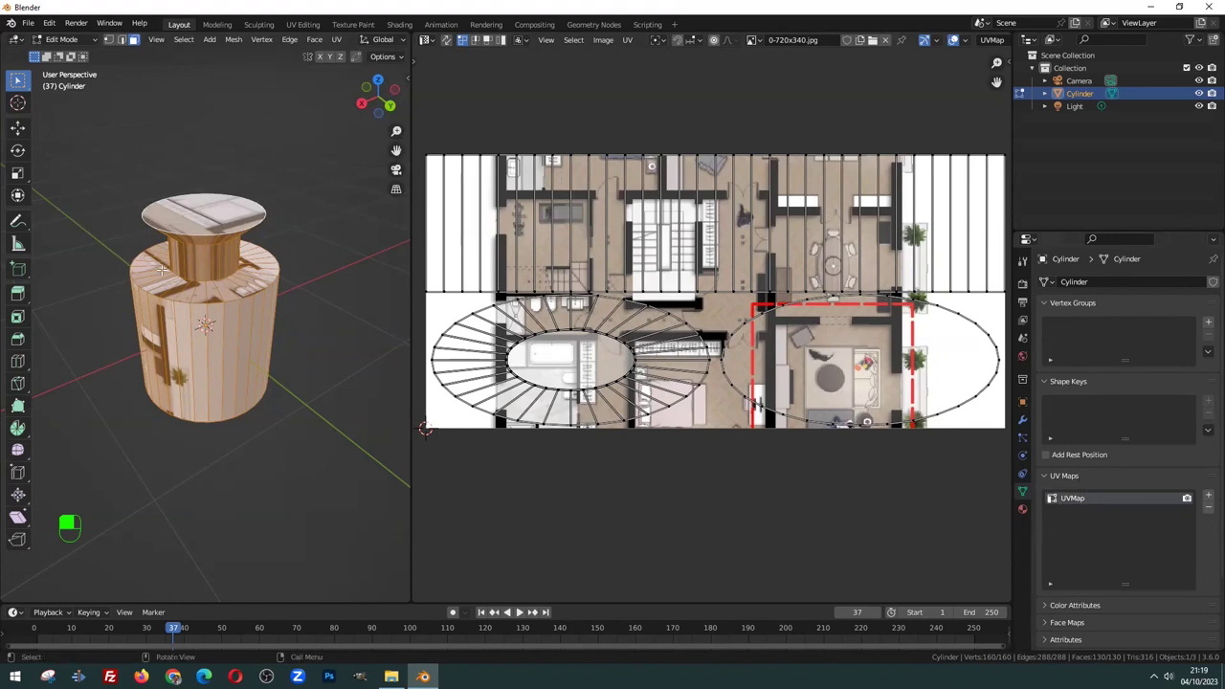
click(1208, 508)
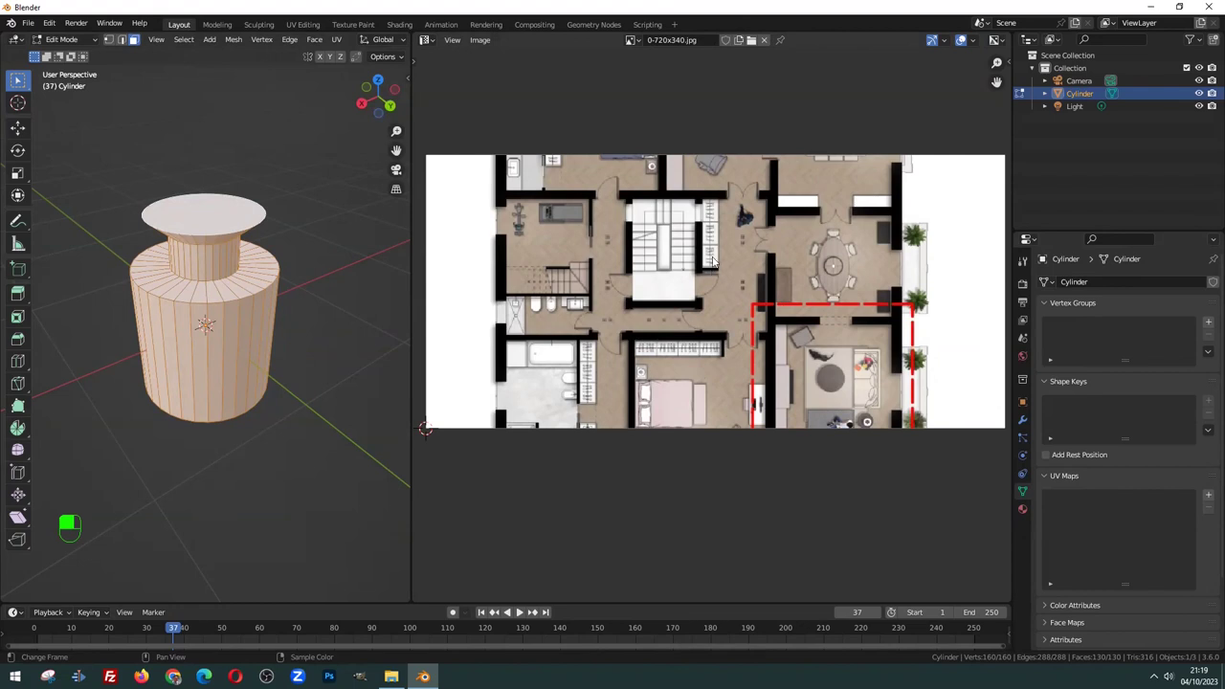
Unwrap the cylinder mesh with U > Unwrap, creating a fresh UVMap
scroll(713, 307, down, 1)
scroll(598, 304, up, 1)
mouse_move(354, 288)
middle_down()
mouse_move(147, 330)
mouse_move(323, 292)
mouse_move(236, 338)
mouse_move(317, 301)
mouse_move(230, 313)
middle_up()
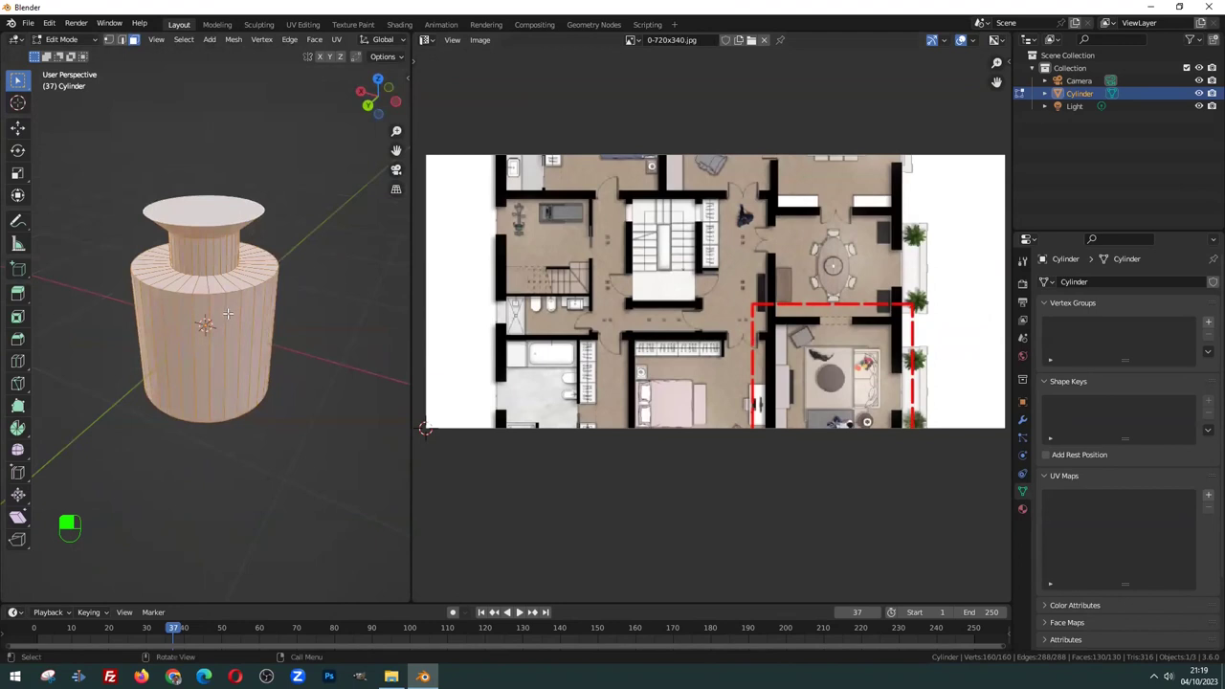
drag(410, 338, 516, 338)
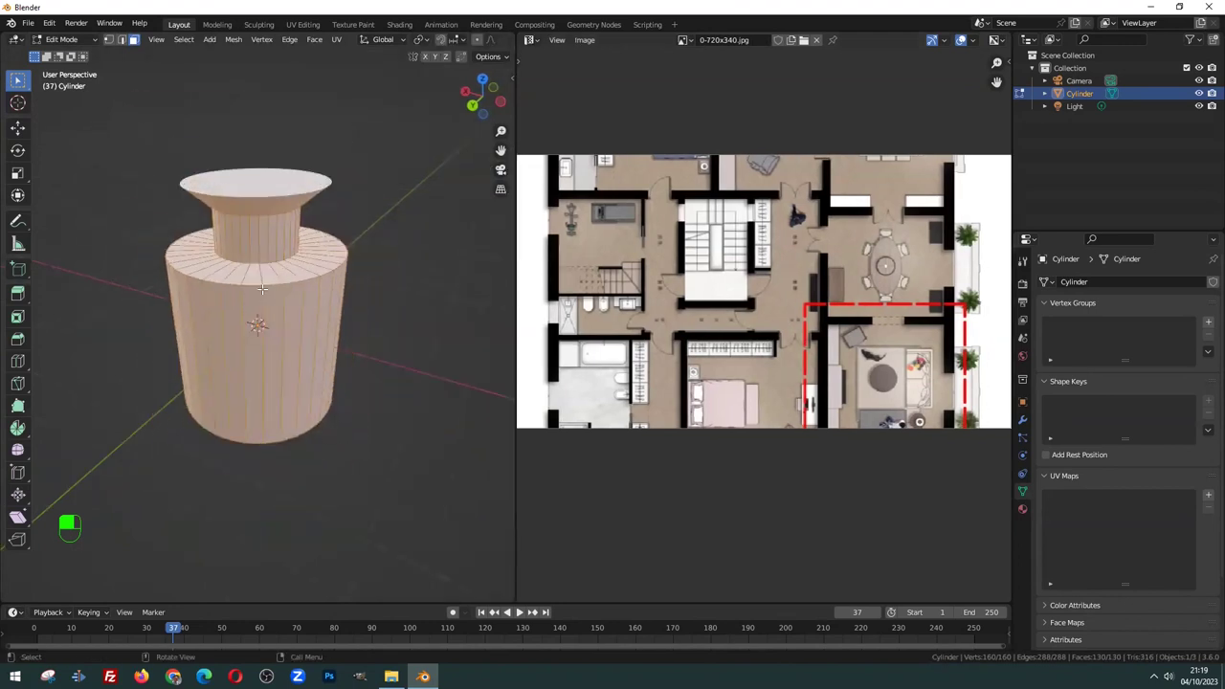
middle_drag(248, 316, 186, 287)
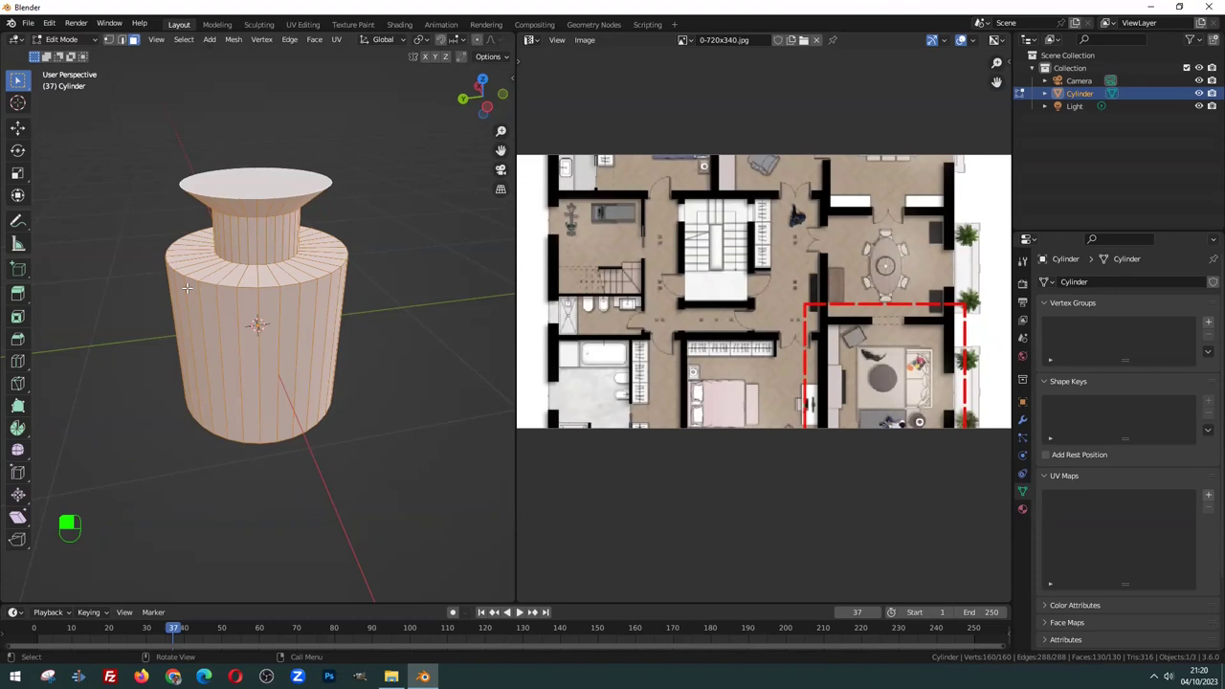
key(u)
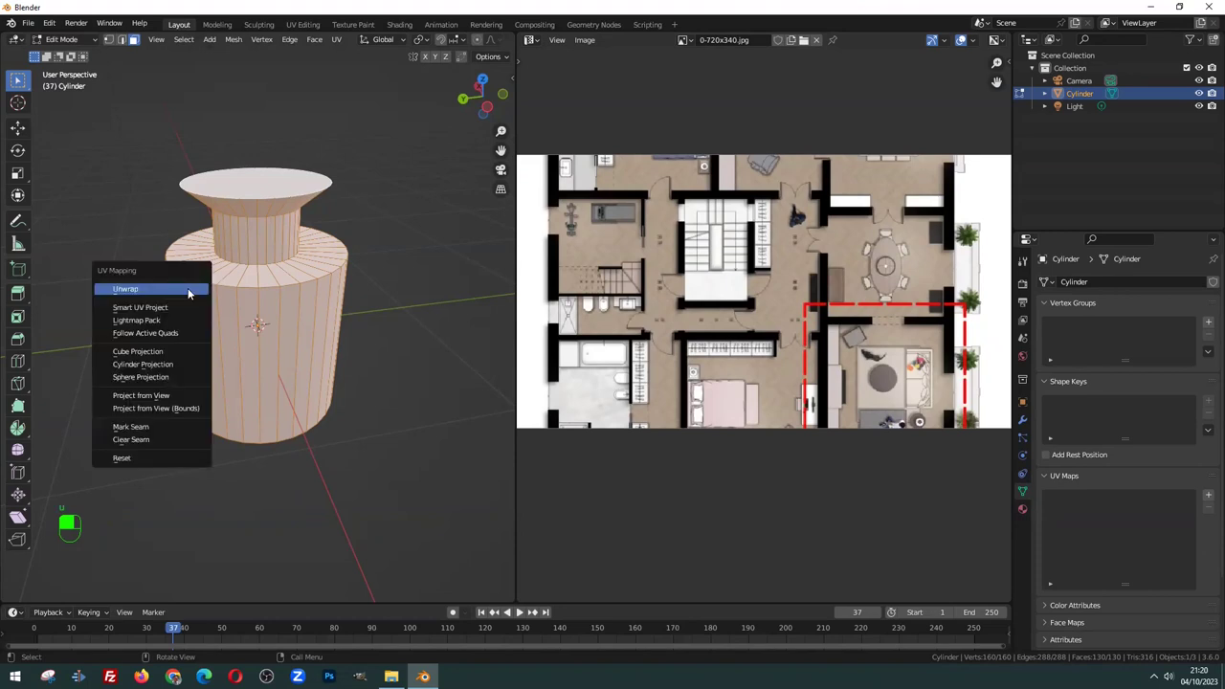
click(338, 39)
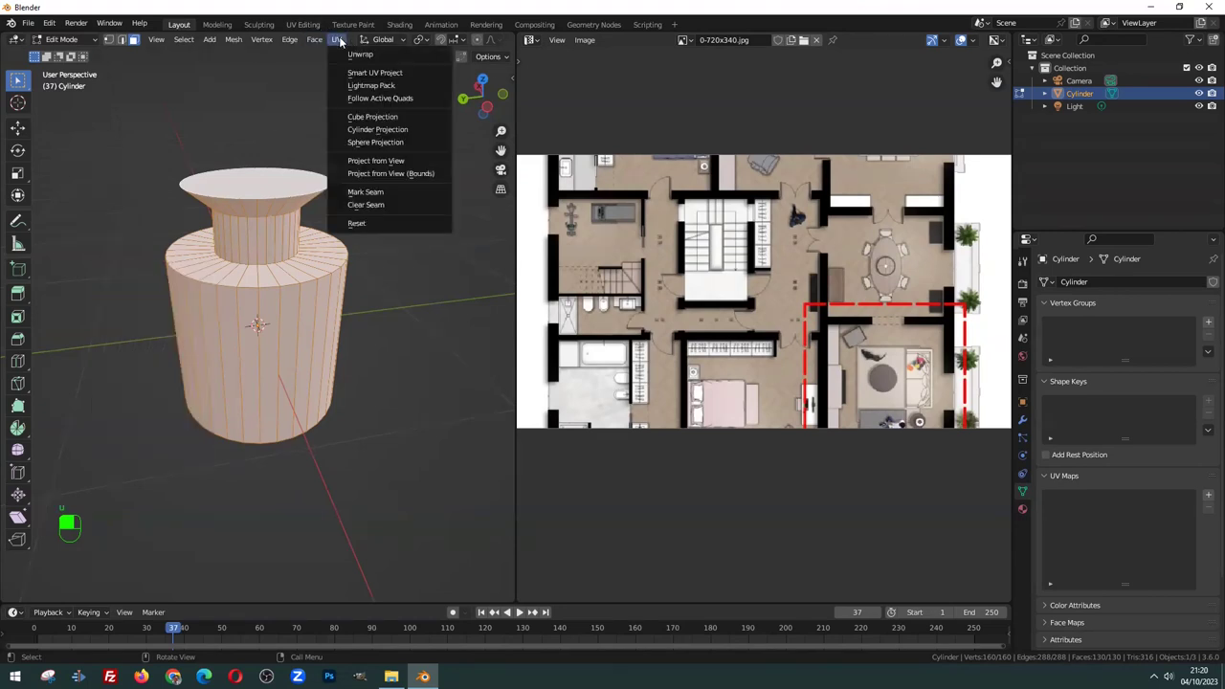
key(u)
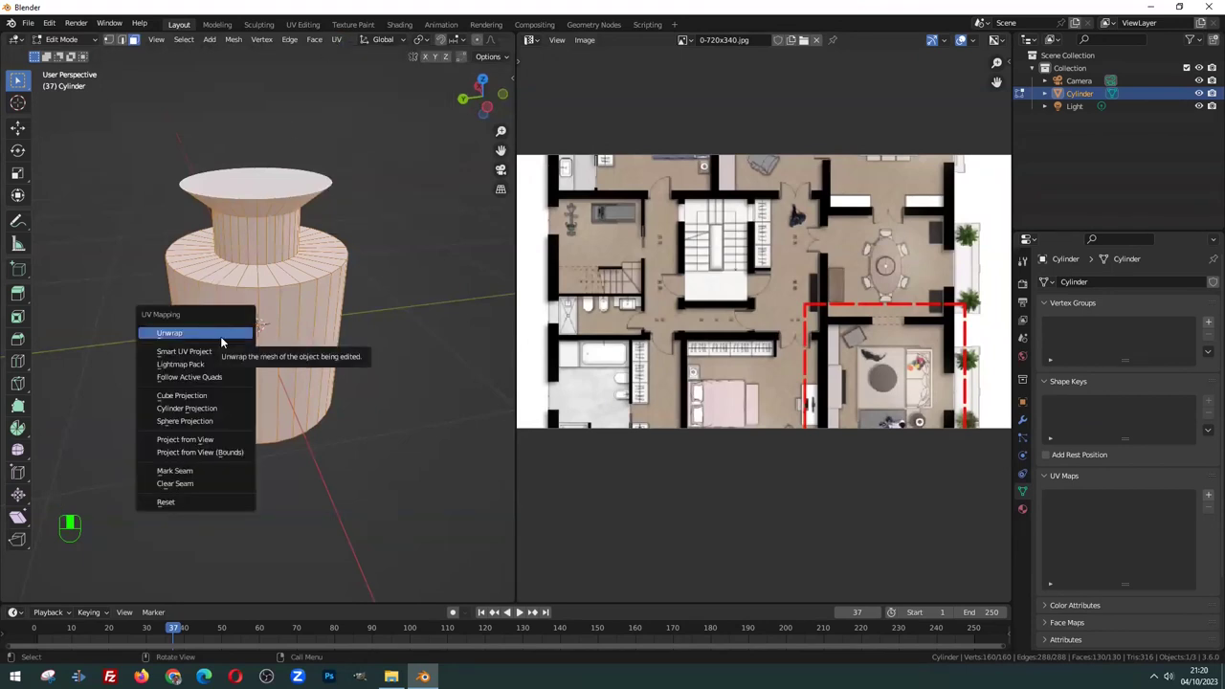
click(221, 337)
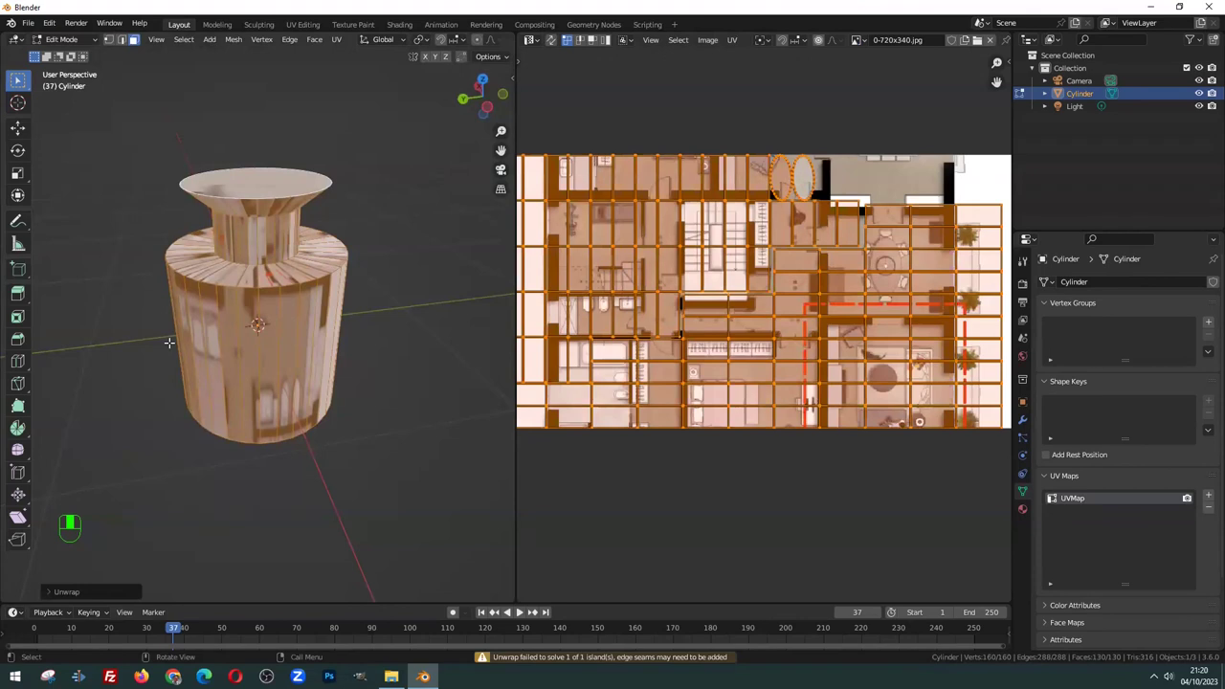
drag(517, 304, 469, 303)
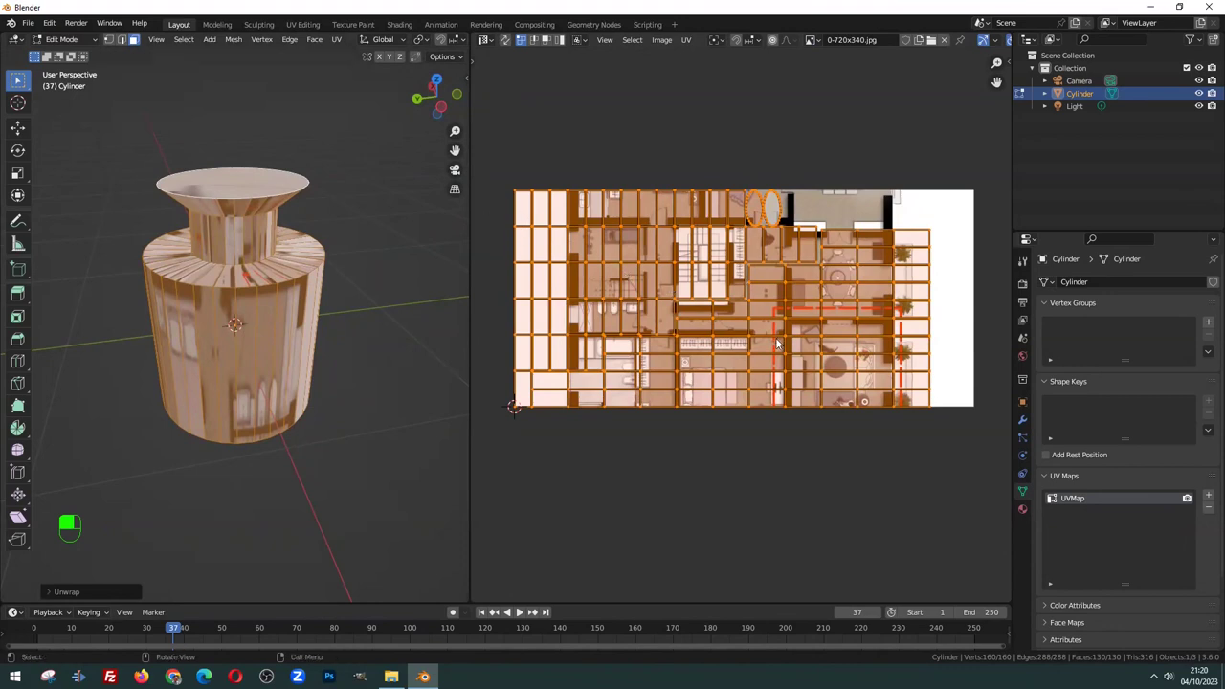
Select individual side and top-ring faces to inspect their UV islands, then reselect all faces
click(290, 325)
click(268, 325)
click(230, 339)
click(199, 335)
click(167, 313)
click(212, 266)
click(271, 272)
click(271, 274)
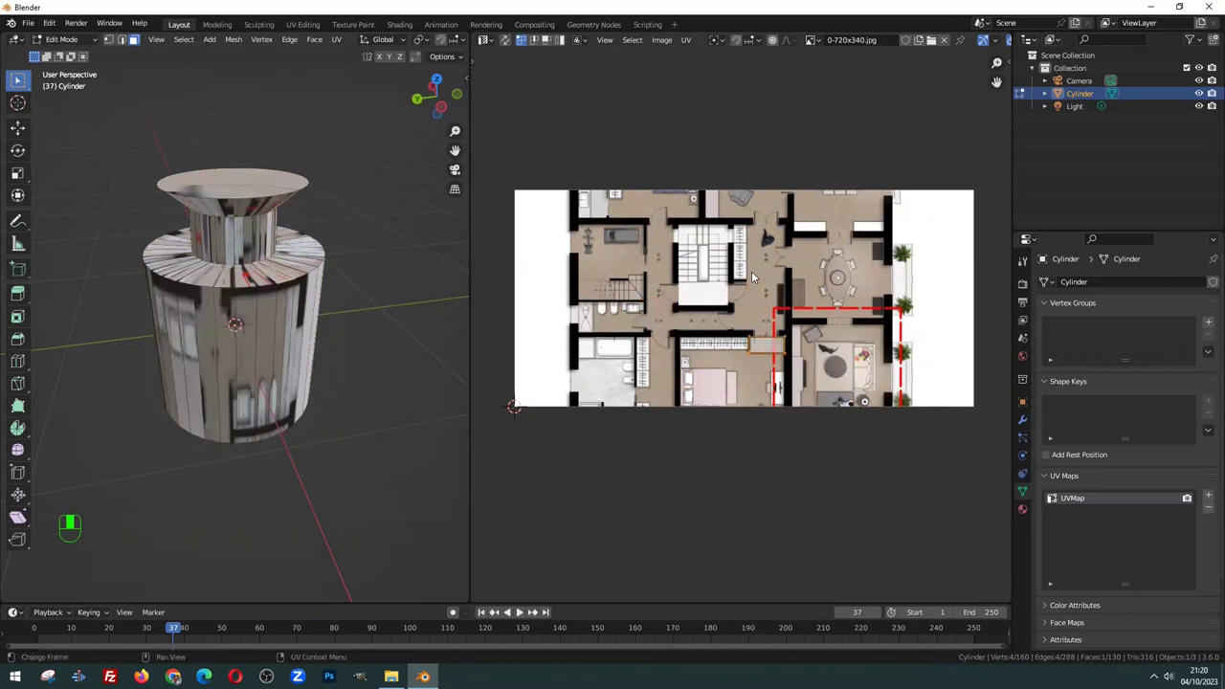
drag(470, 295, 444, 313)
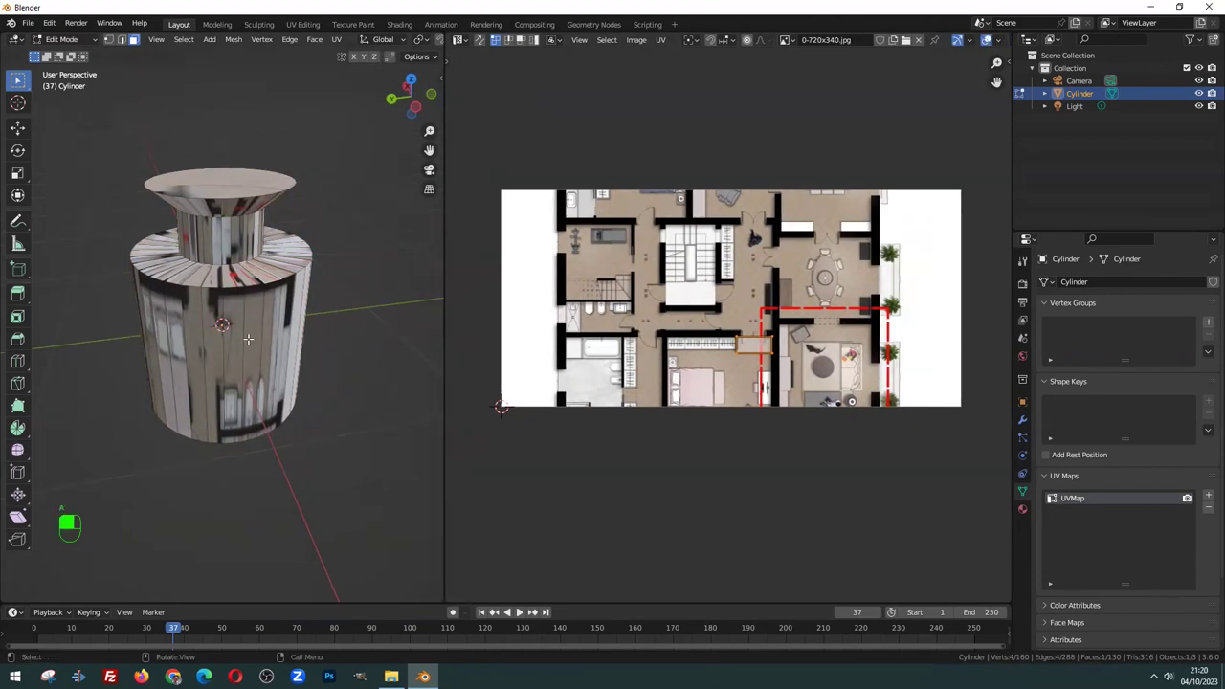
key(a)
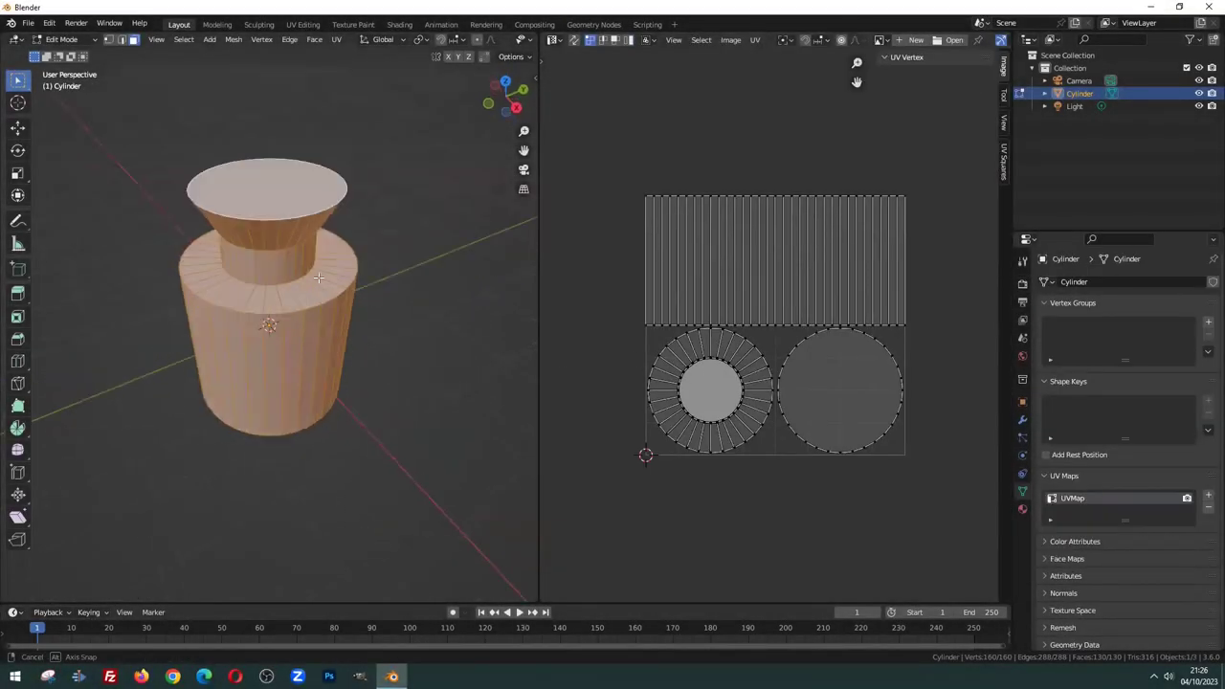
Delete the old UVMap and unwrap the cylinder into a grid of square islands
middle_drag(357, 307, 297, 273)
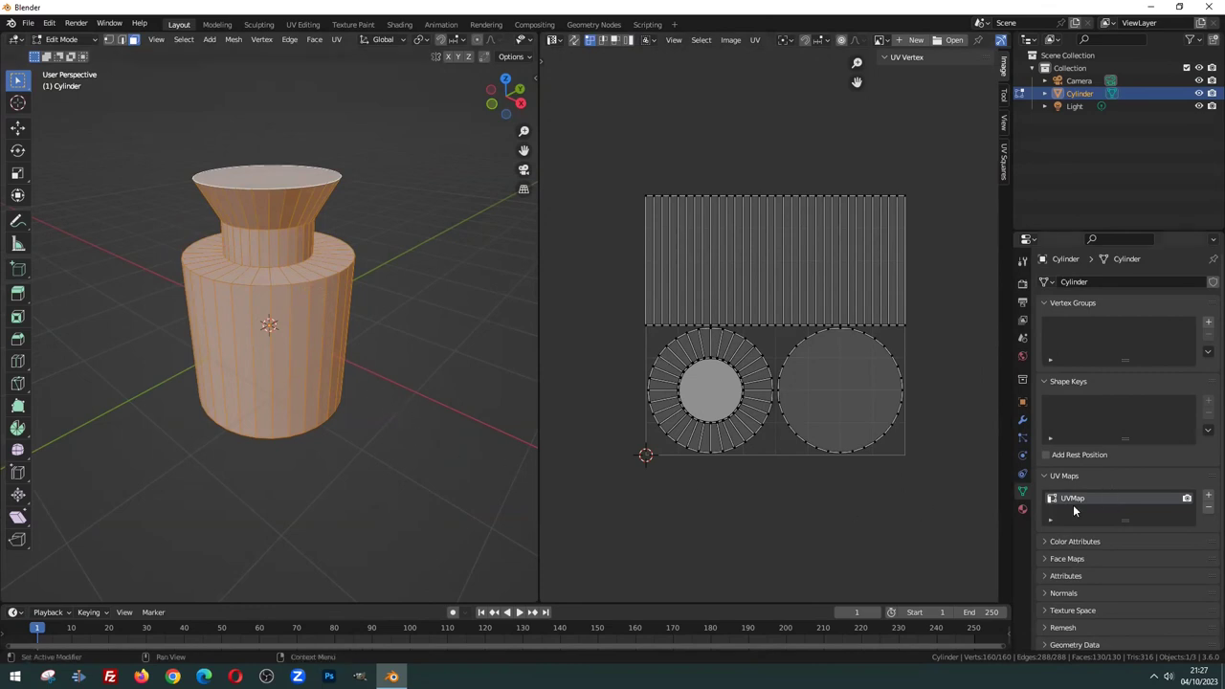
click(1208, 508)
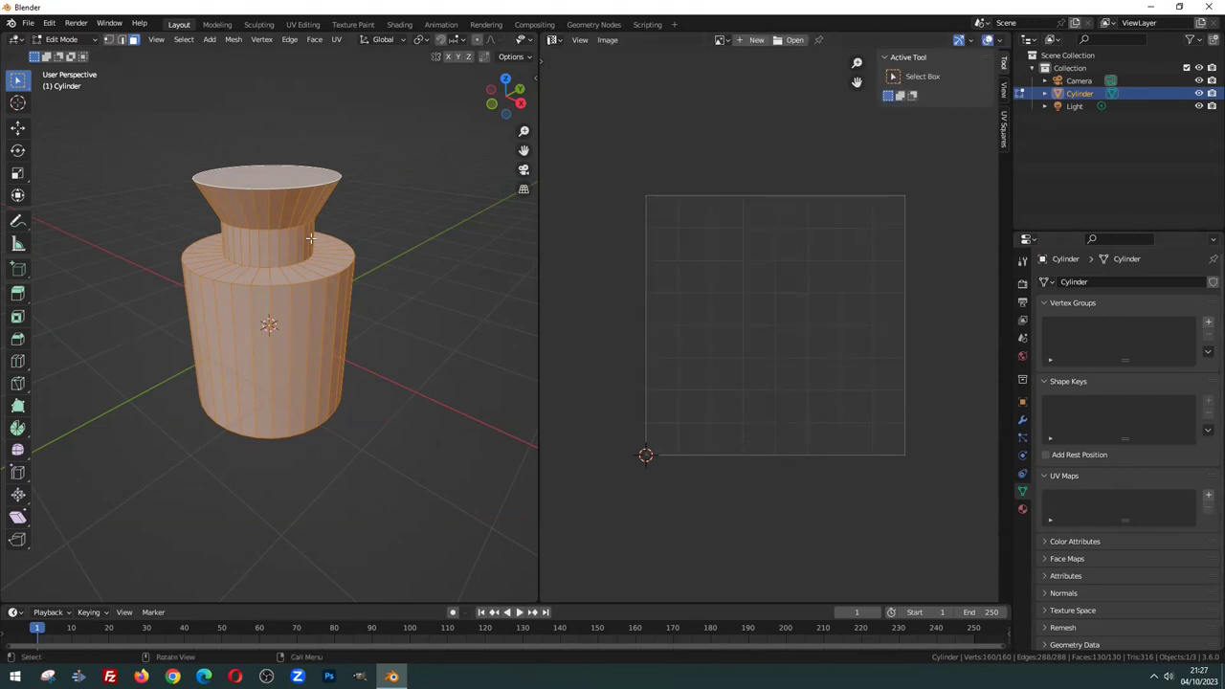
key(u)
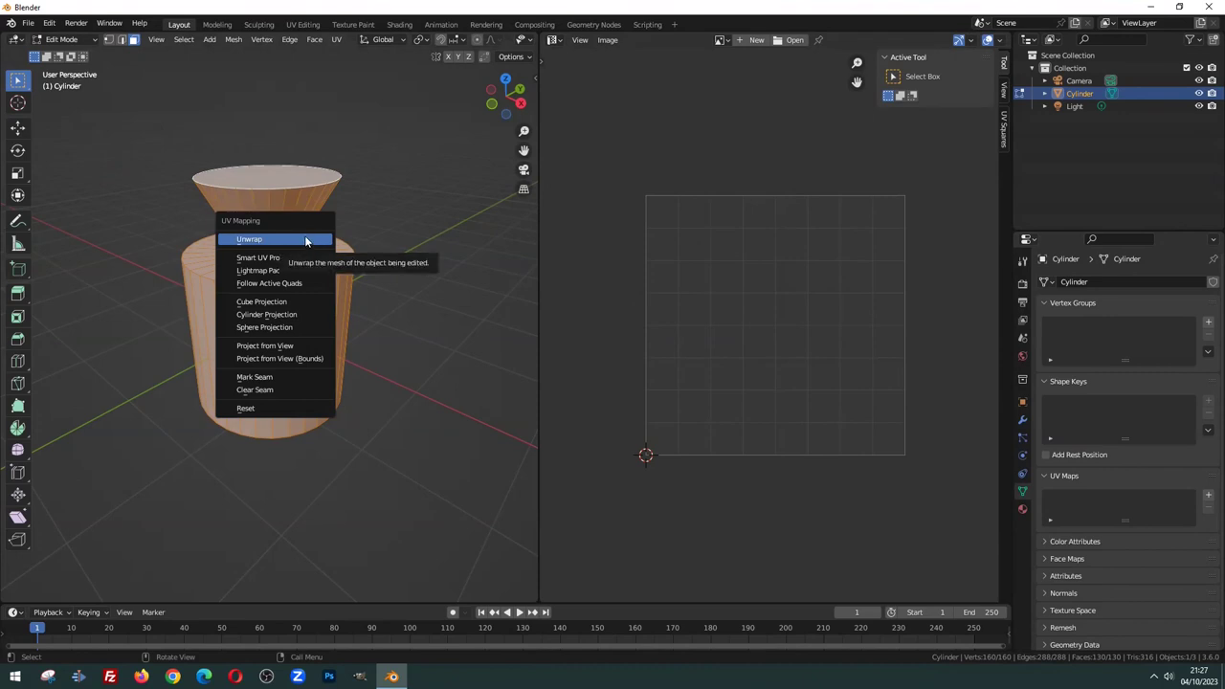
click(336, 41)
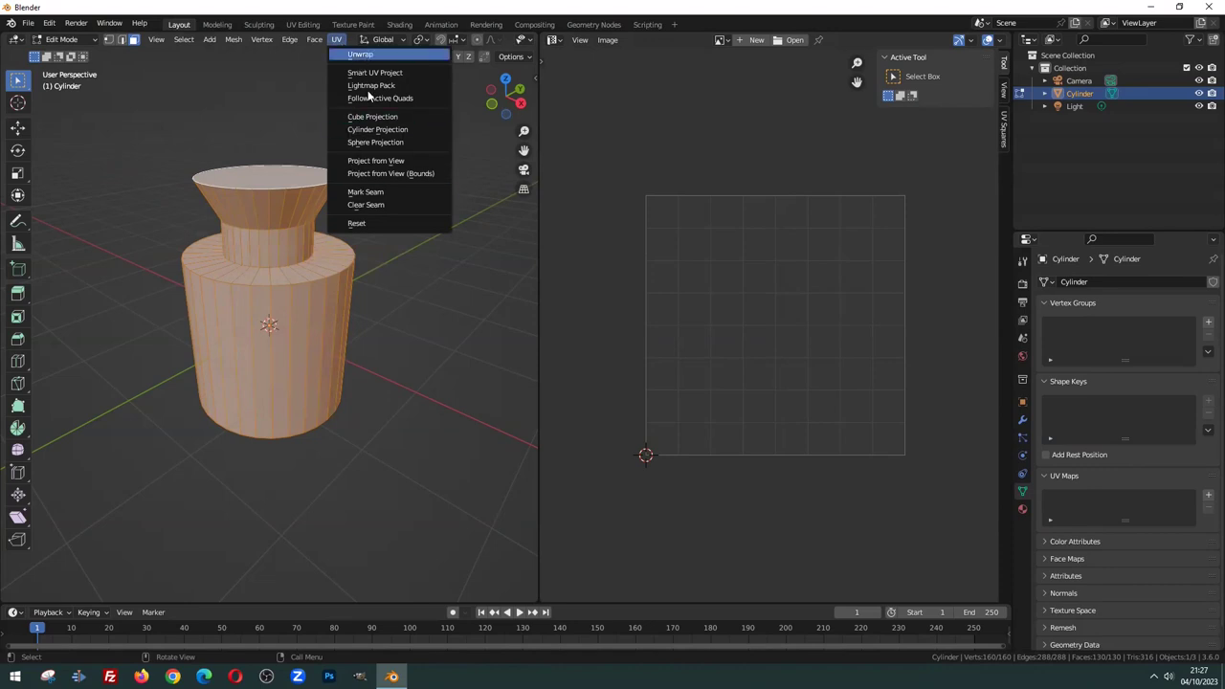
key(u)
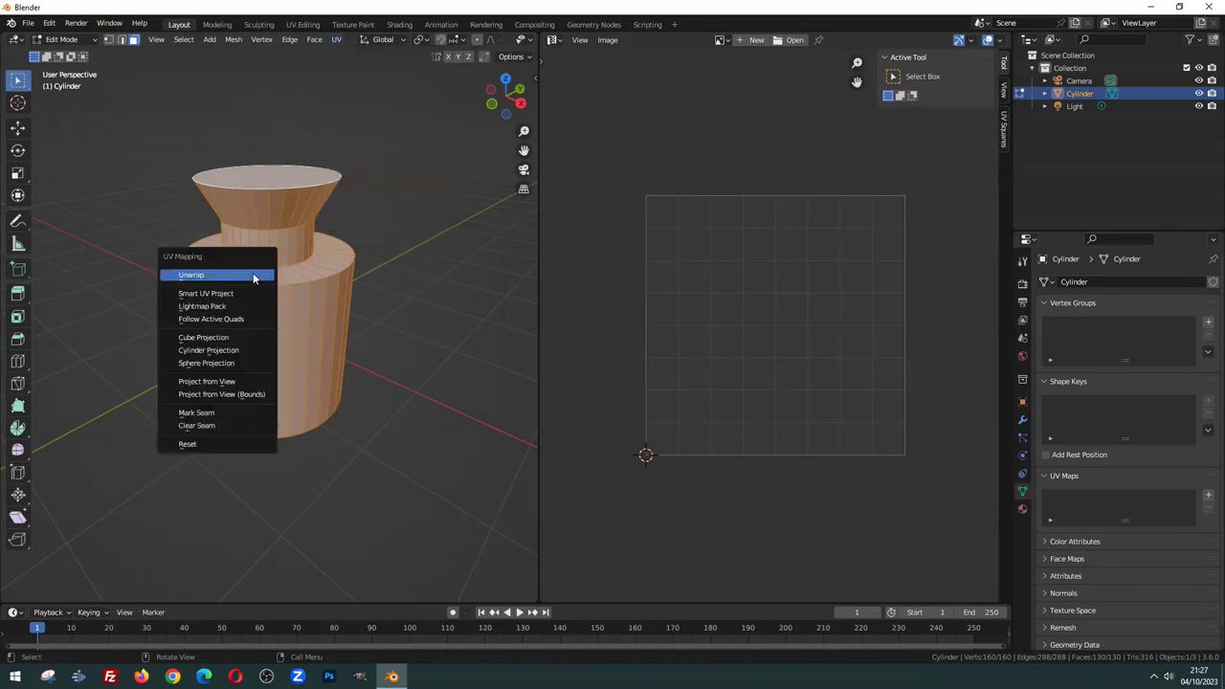
click(233, 275)
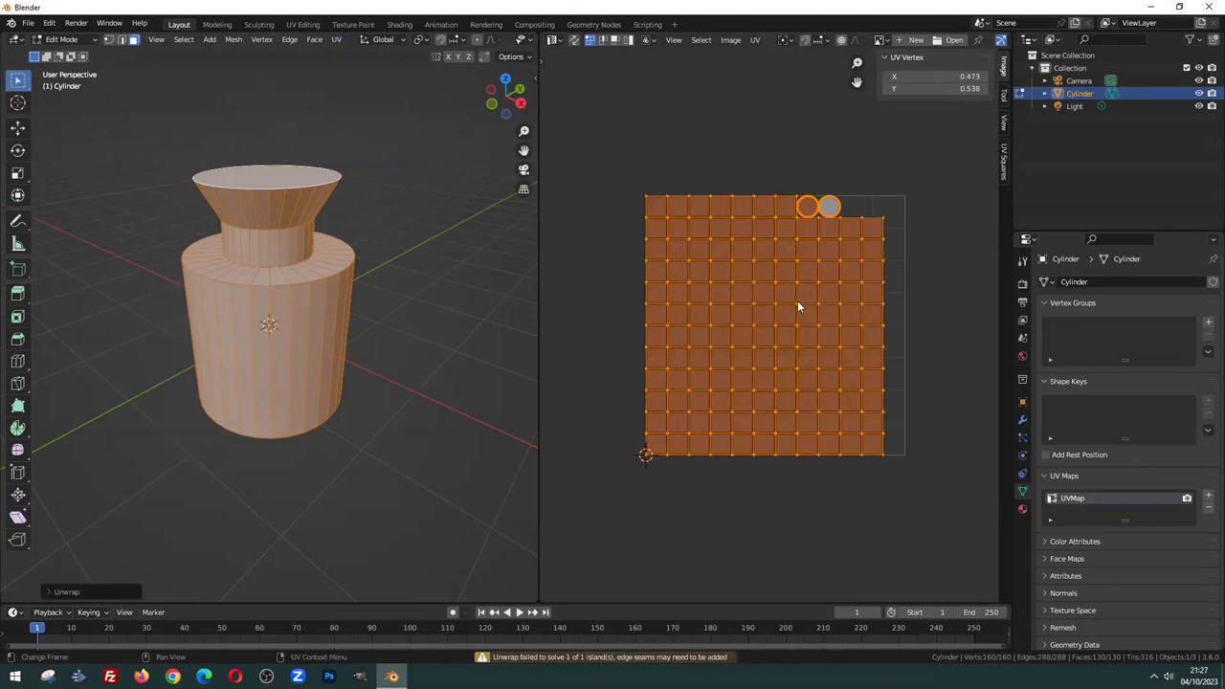
scroll(762, 278, up, 1)
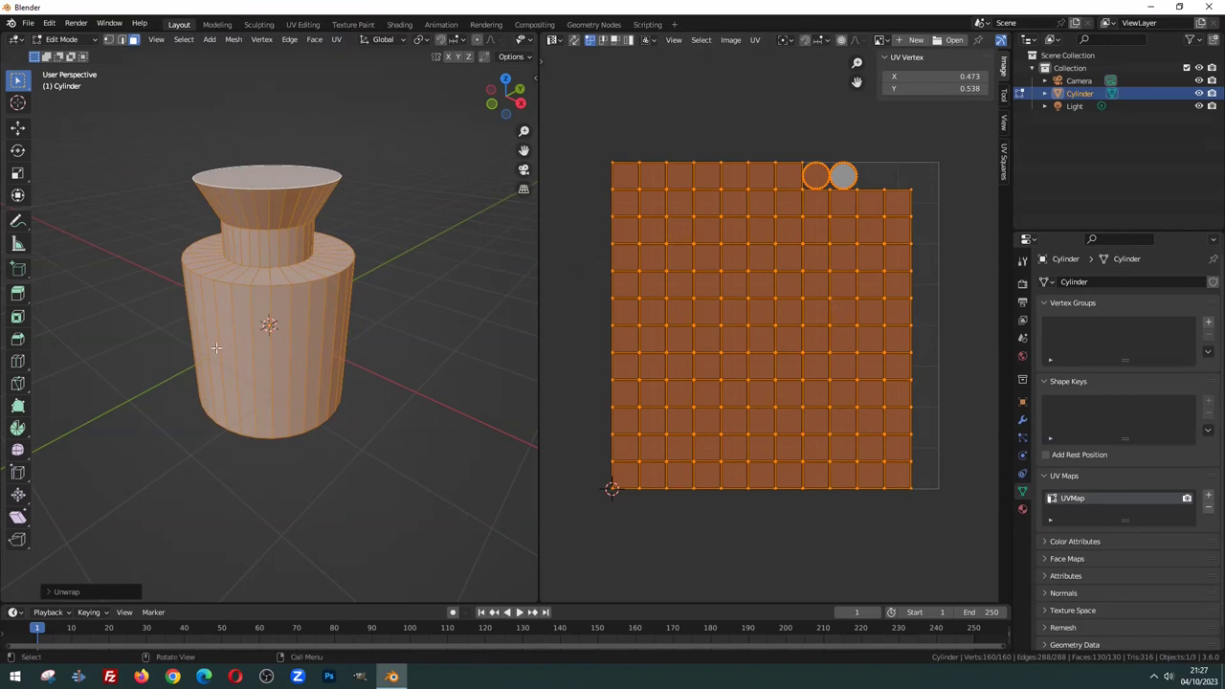
Apply Smart UV Project to the cylinder and confirm it with OK
key(u)
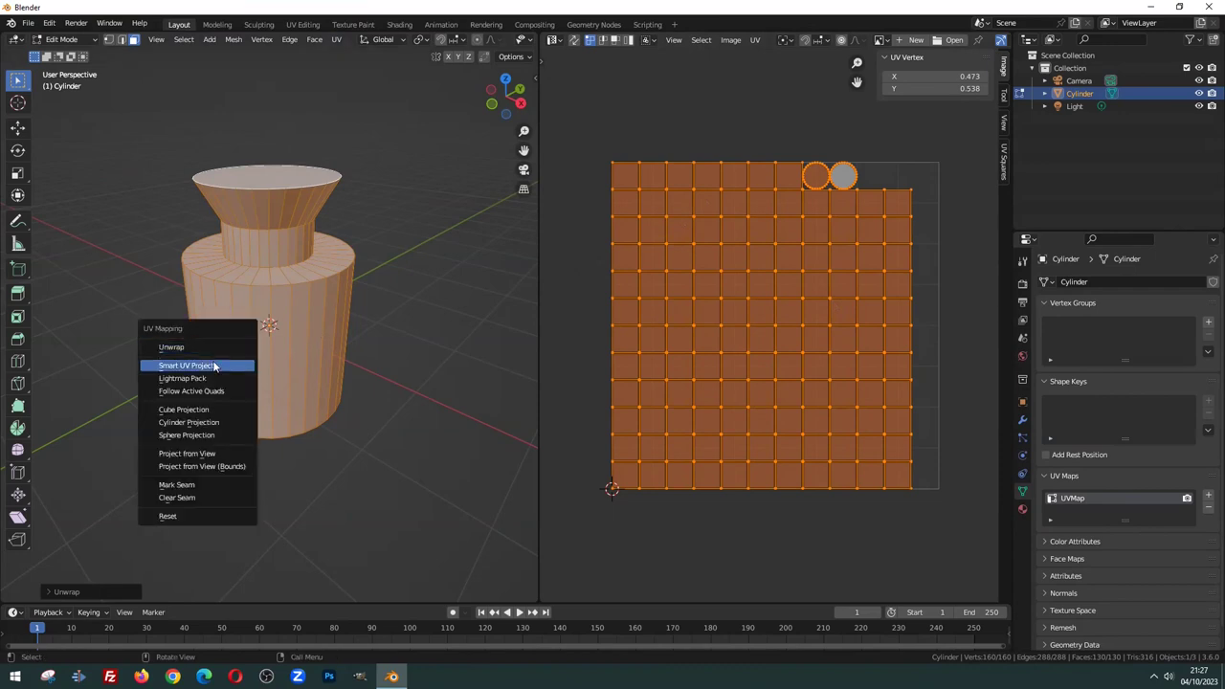
click(215, 366)
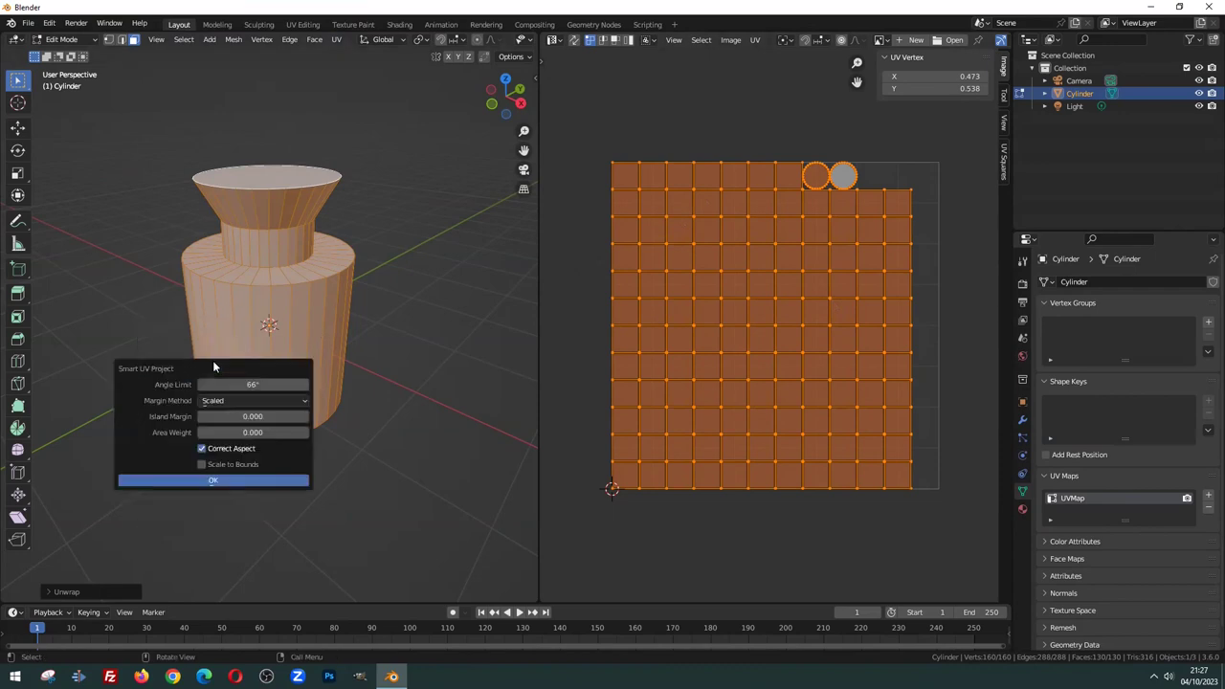
click(208, 481)
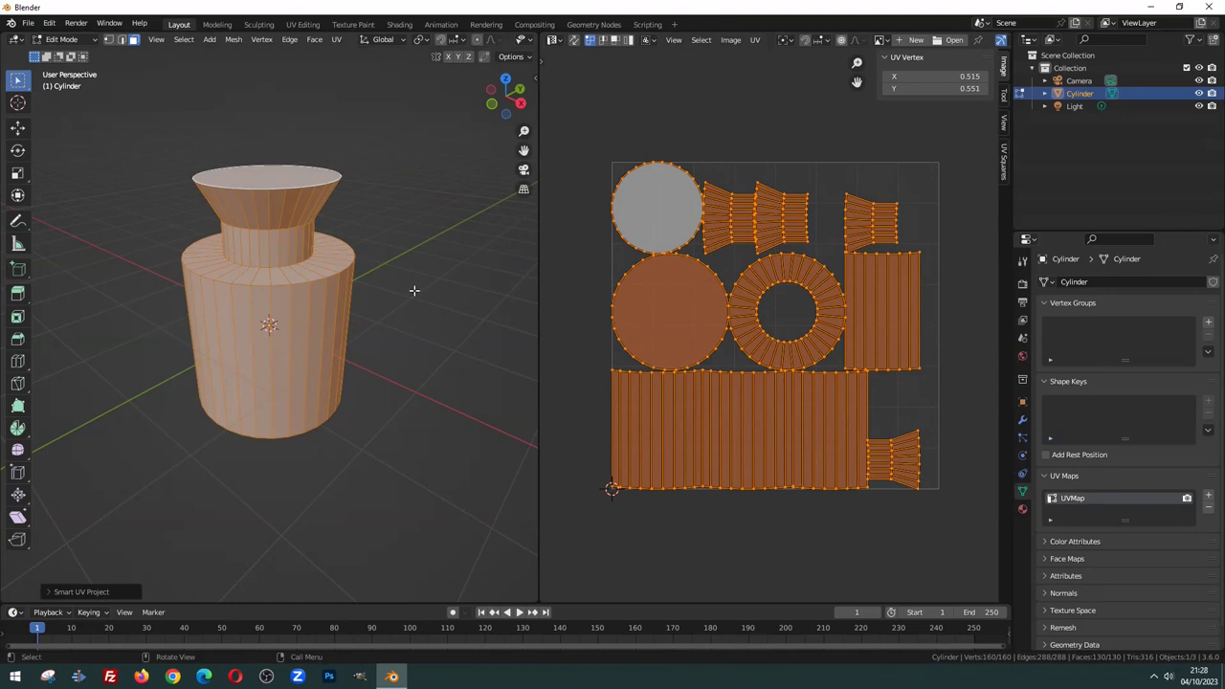
Try Cube, Cylinder and then Sphere Projection on the cylinder's UVs
key(u)
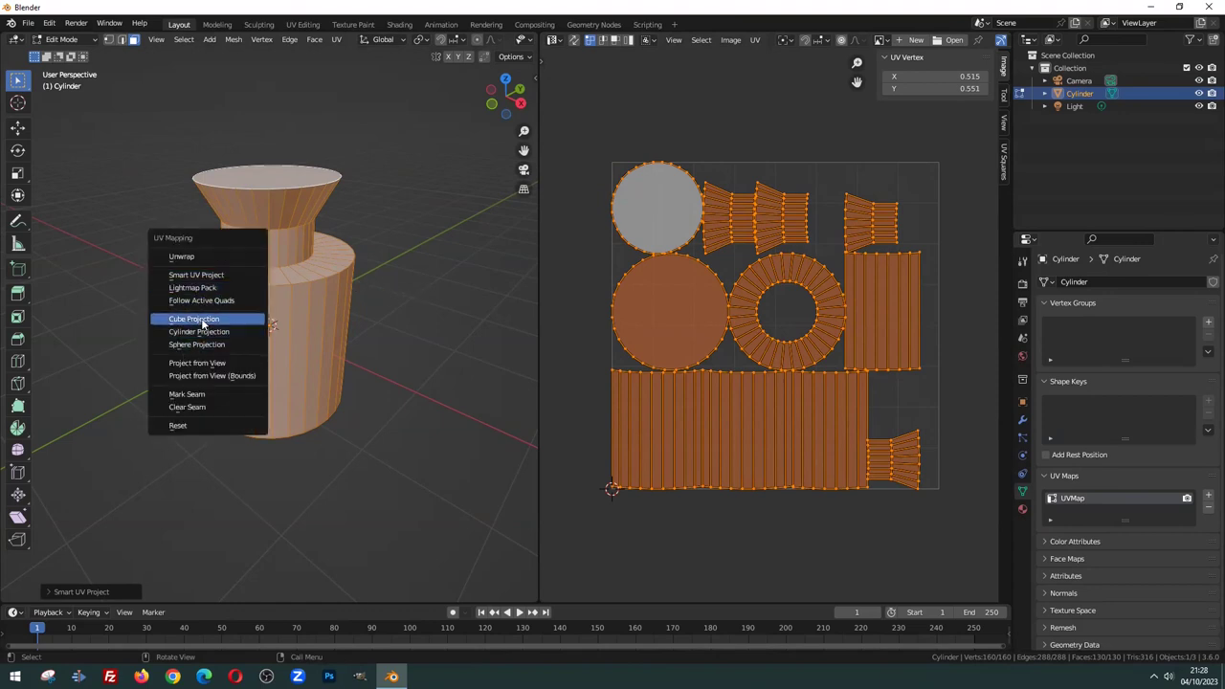
click(205, 325)
key(u)
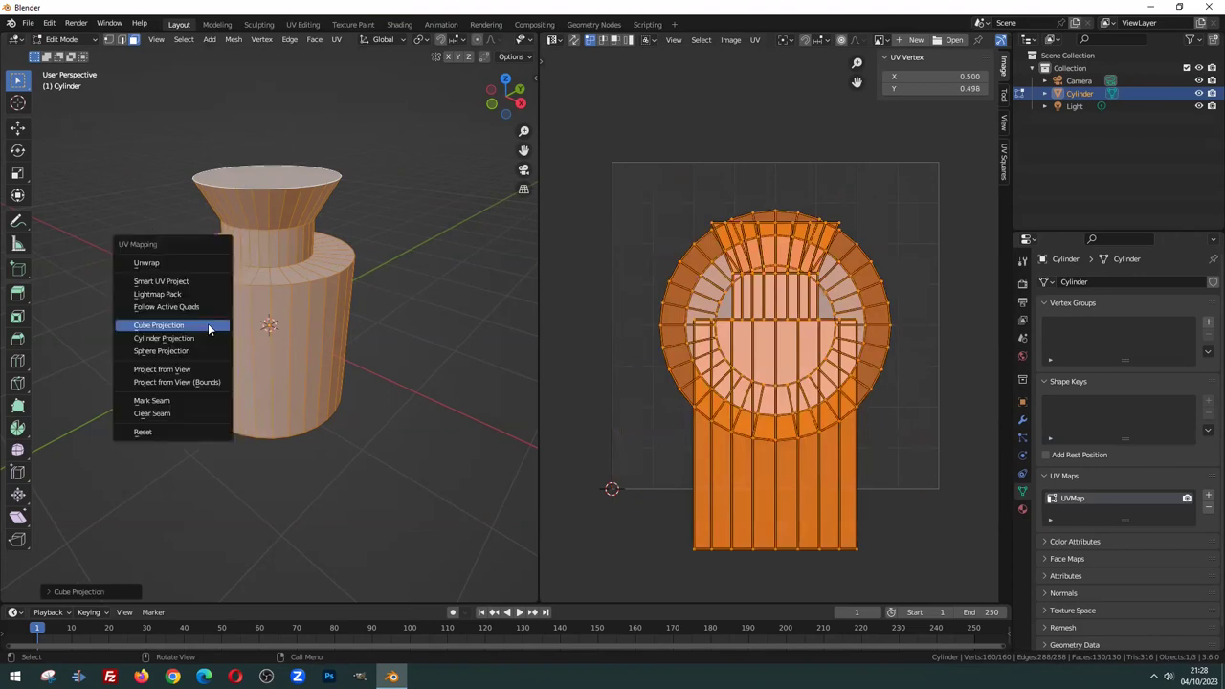
click(176, 337)
key(u)
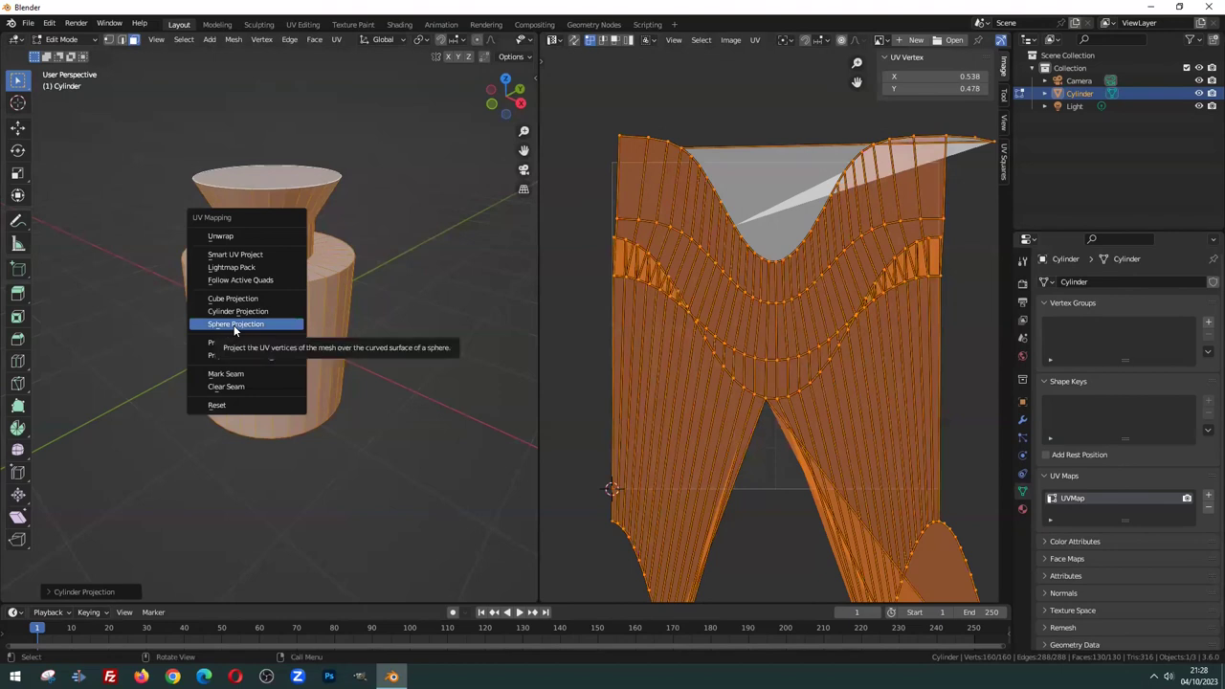
click(234, 326)
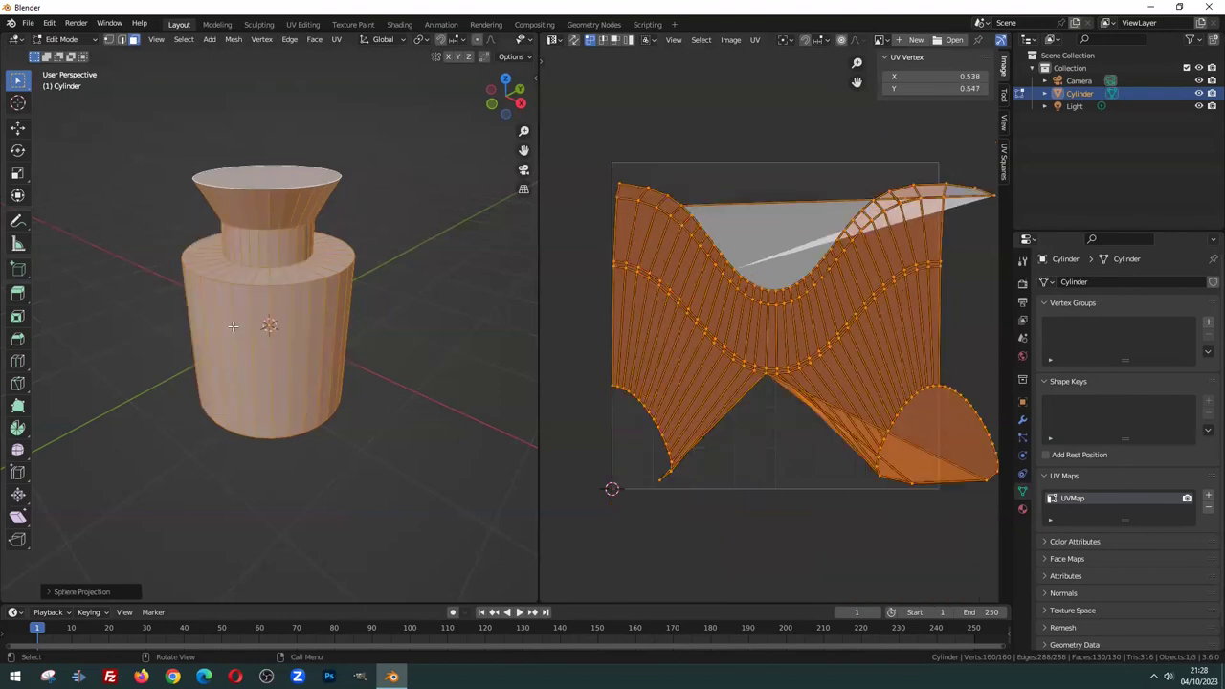
key(u)
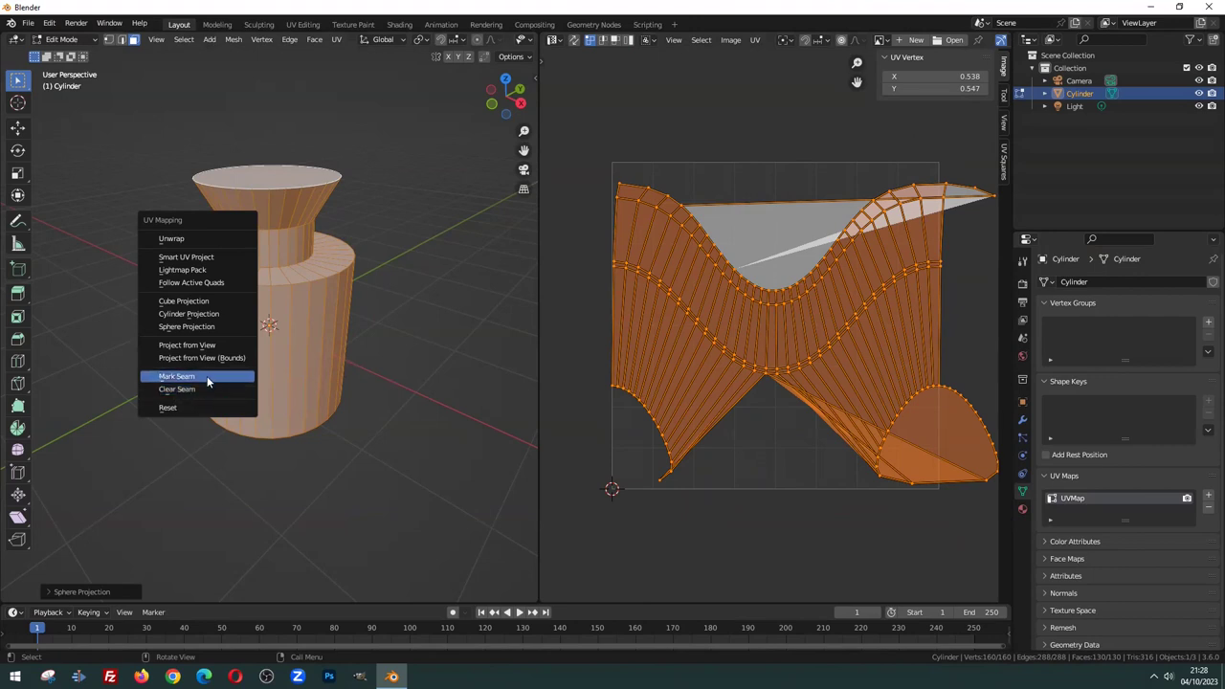
Replace the UVMap with a new one, unwrap it into a square grid plus two circles, and widen the UV editor
click(199, 238)
click(1208, 507)
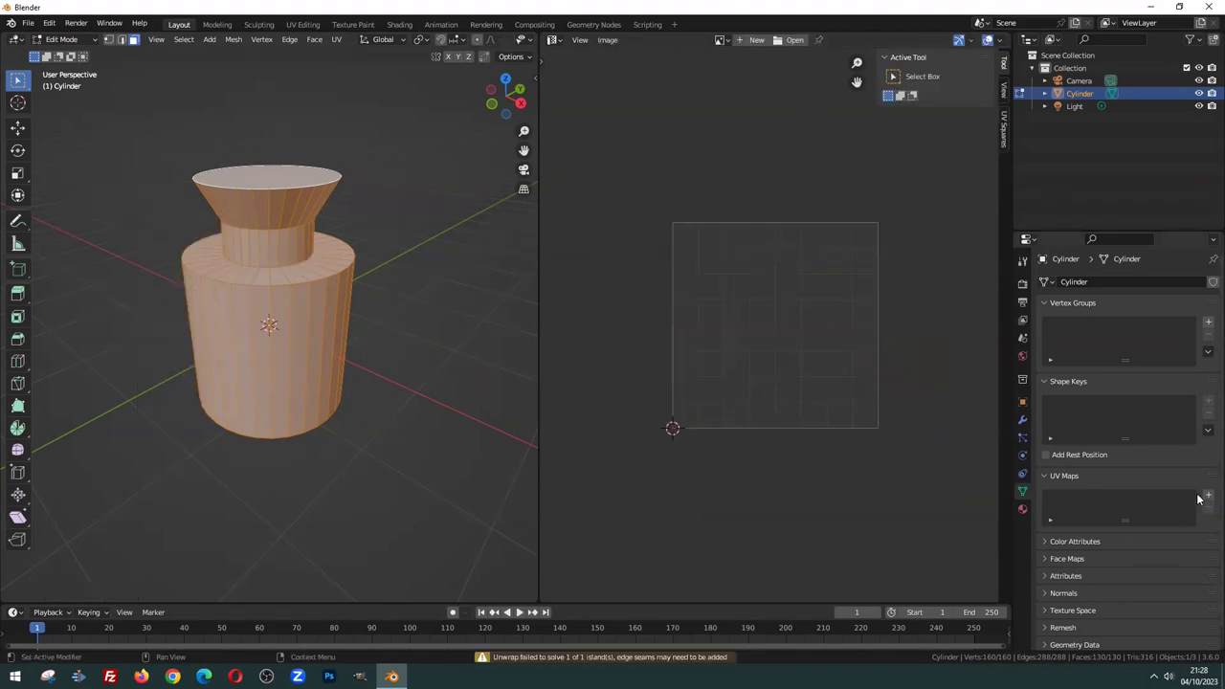
click(1208, 496)
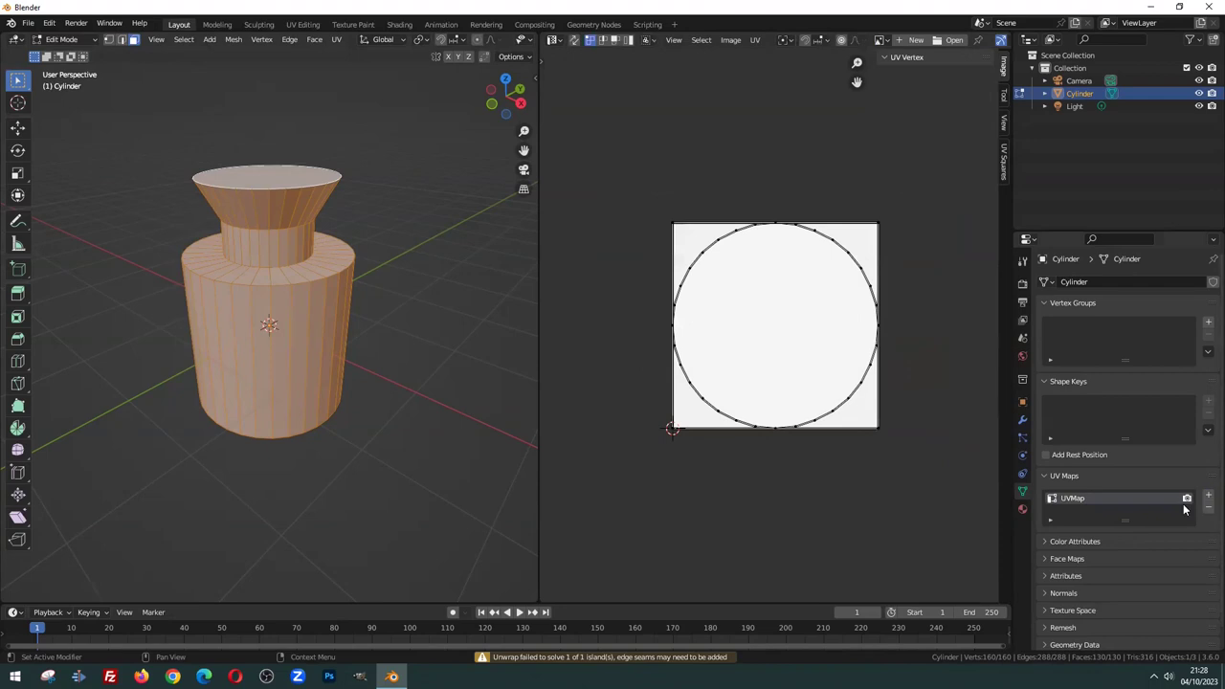
key(u)
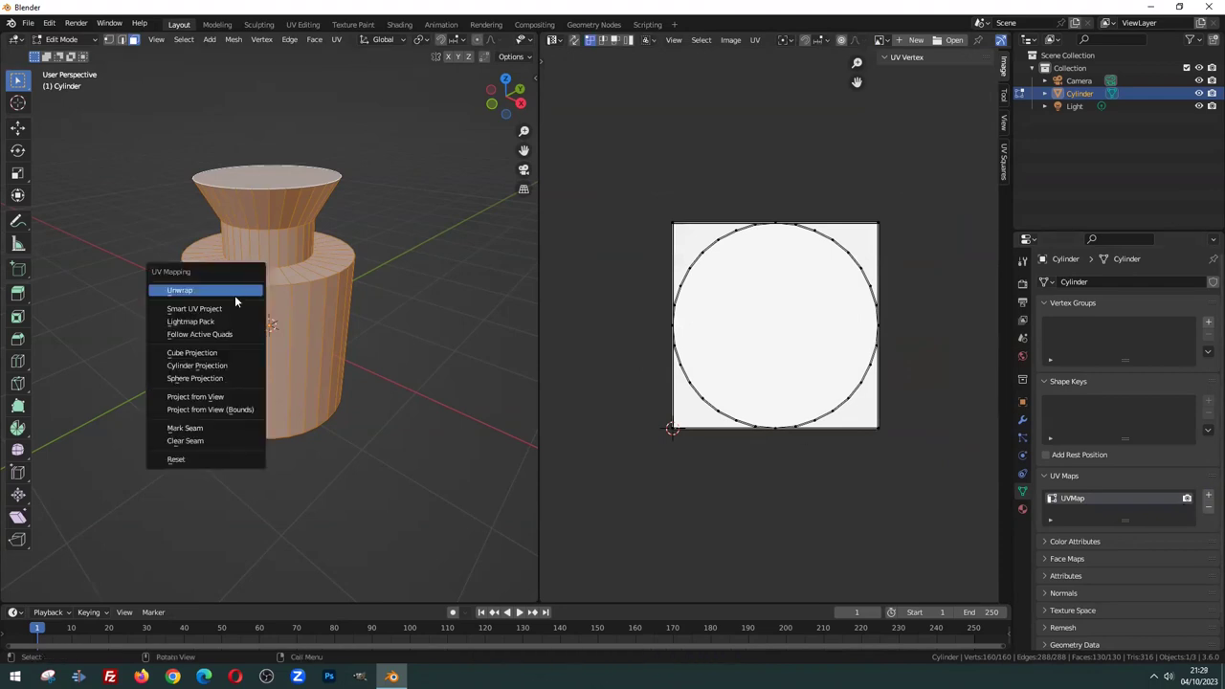
click(218, 290)
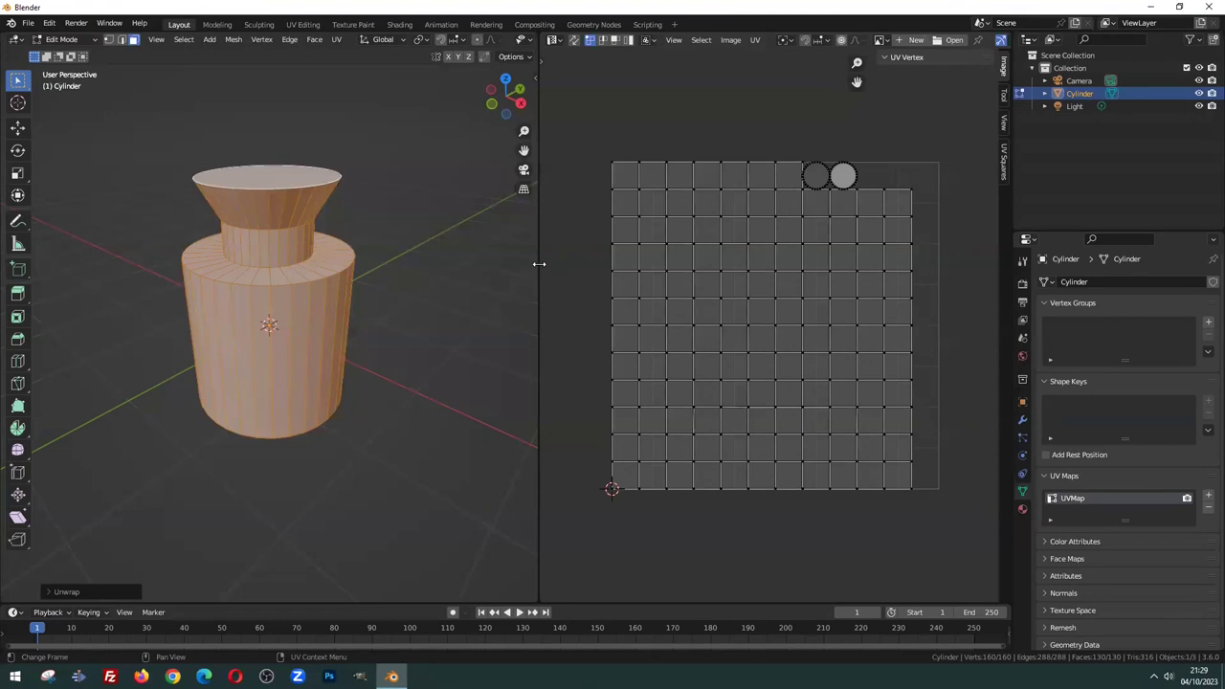
drag(539, 263, 447, 266)
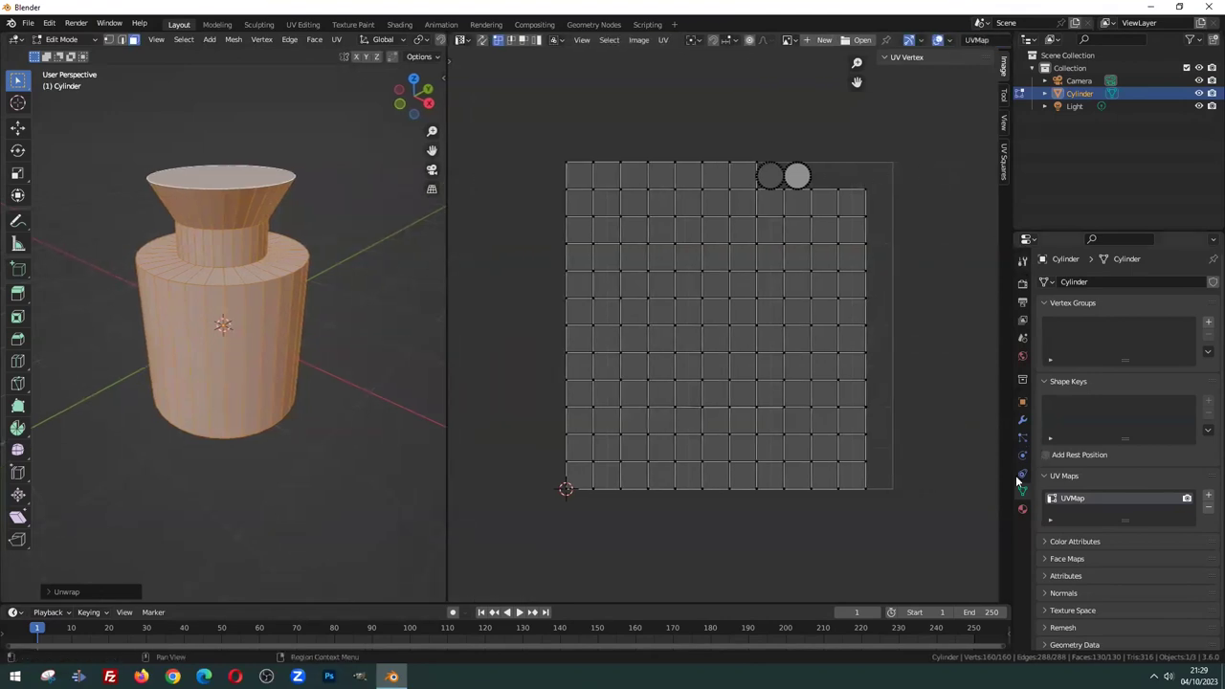
Create Material.001 with a white Principled BSDF surface and widen the 3D view
click(1022, 508)
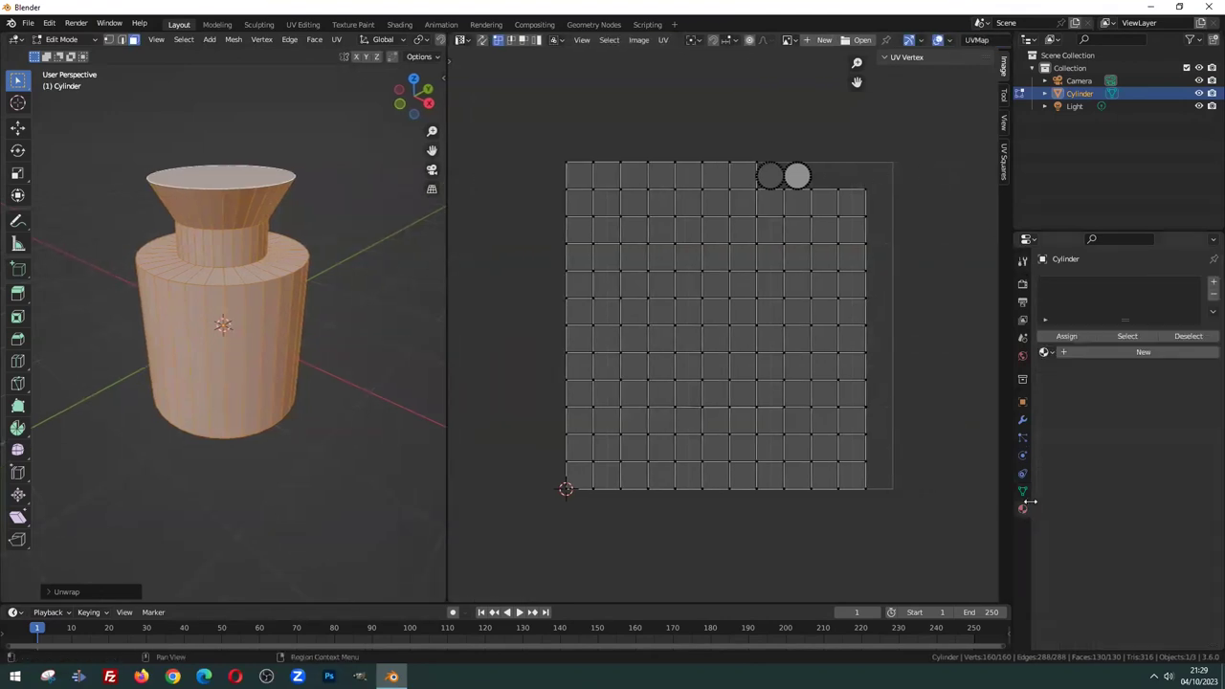
click(1119, 352)
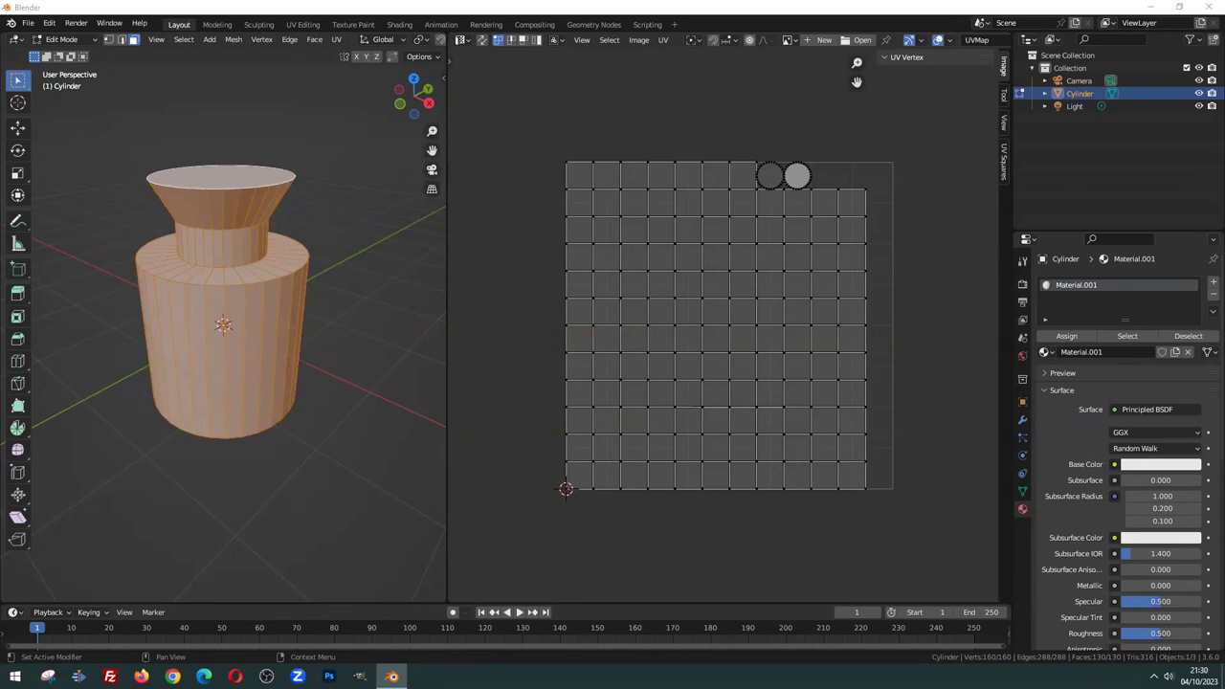
drag(446, 329, 563, 336)
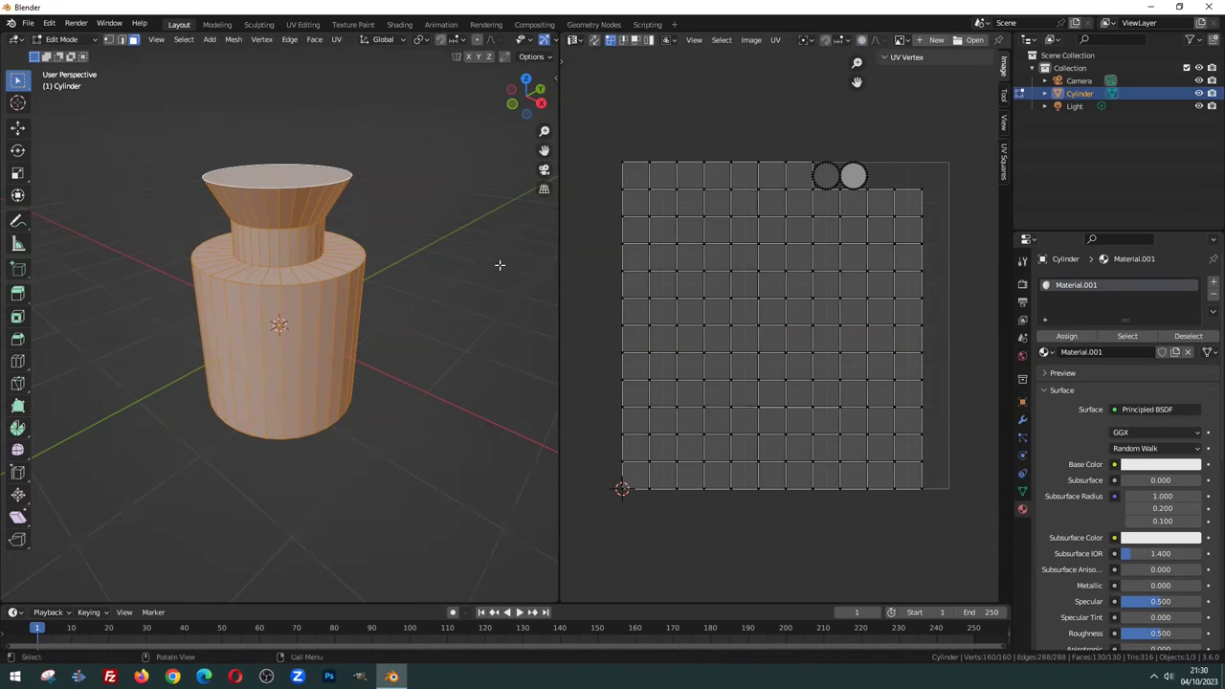
Deselect everything with Alt+A and select only the cylinder's top cap face
middle_drag(299, 208, 218, 175)
scroll(218, 175, up, 4)
scroll(225, 170, down, 3)
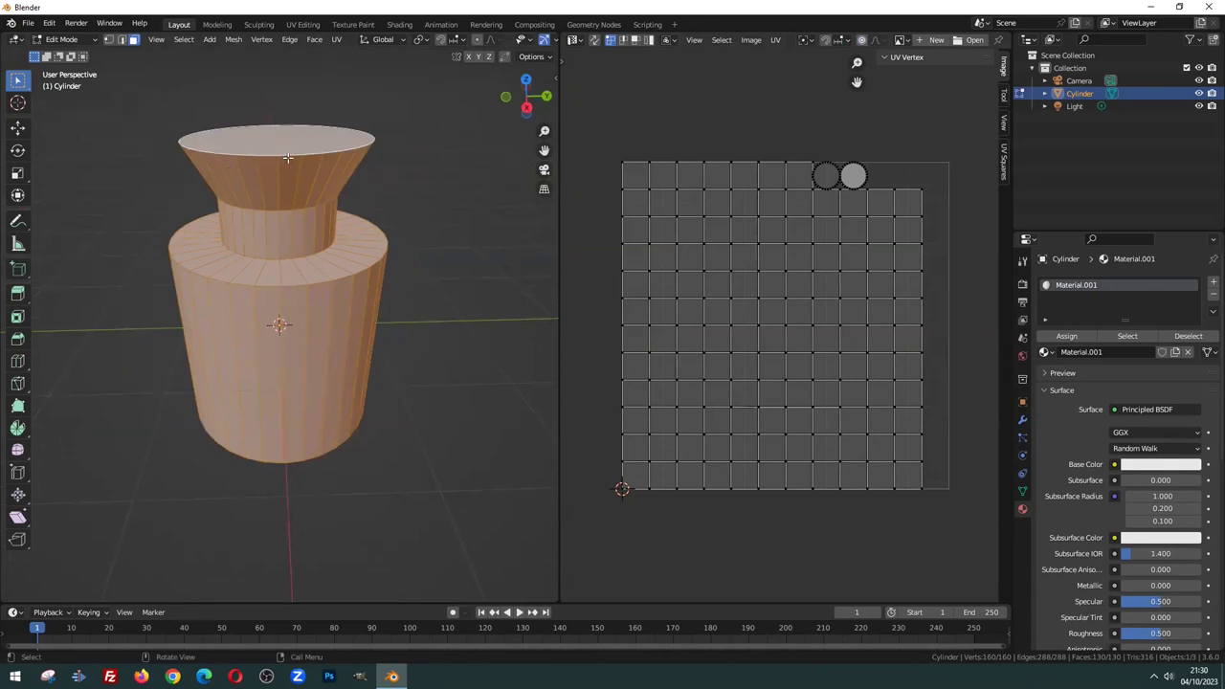
key(u)
middle_drag(302, 199, 299, 269)
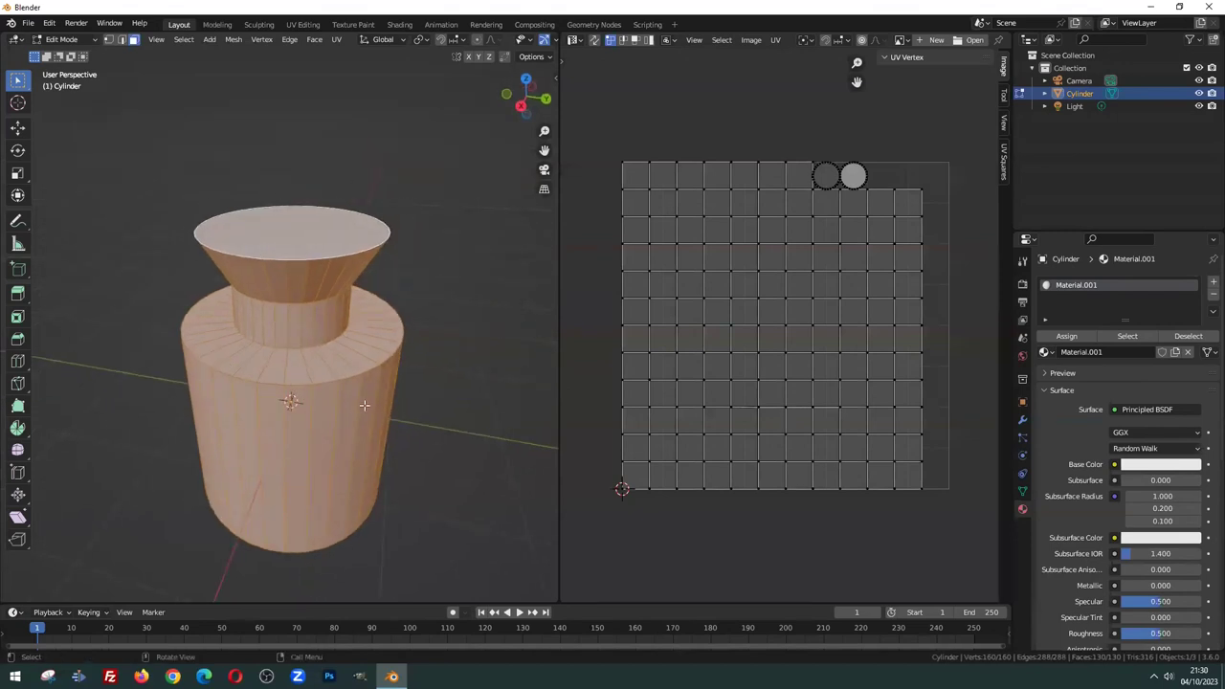
mouse_move(315, 366)
middle_down()
mouse_move(438, 350)
mouse_move(277, 371)
middle_up()
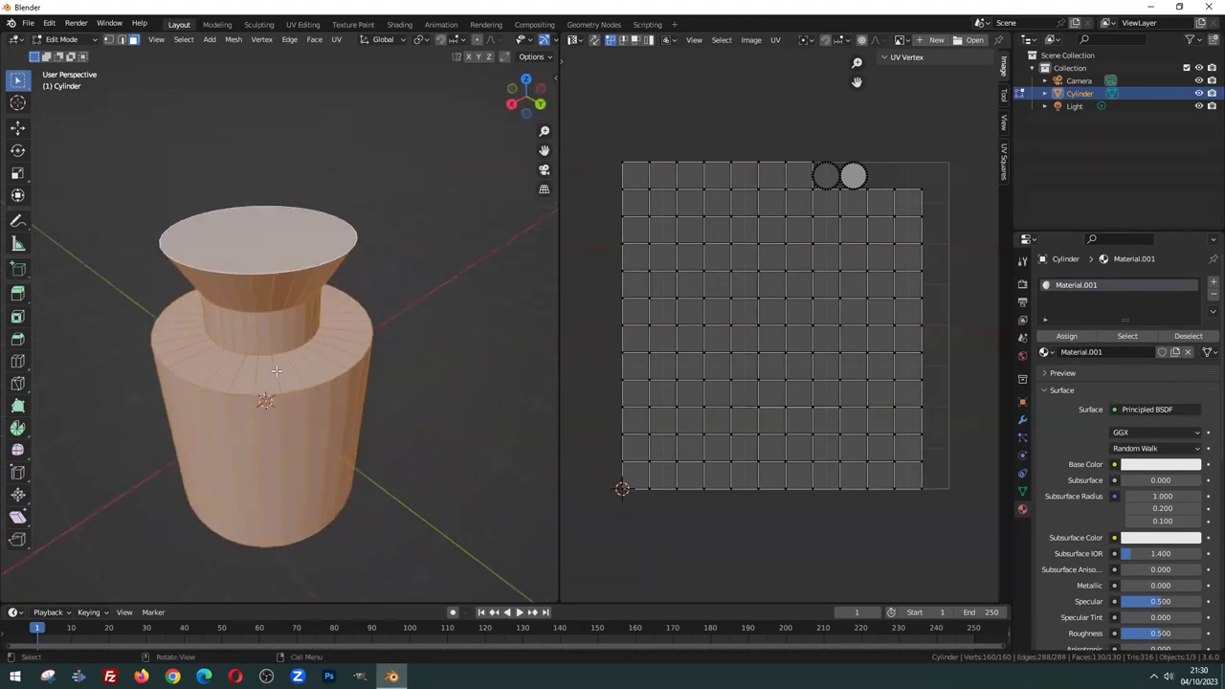
mouse_move(277, 371)
middle_down()
mouse_move(294, 206)
mouse_move(316, 237)
middle_up()
key(alt+a)
click(292, 247)
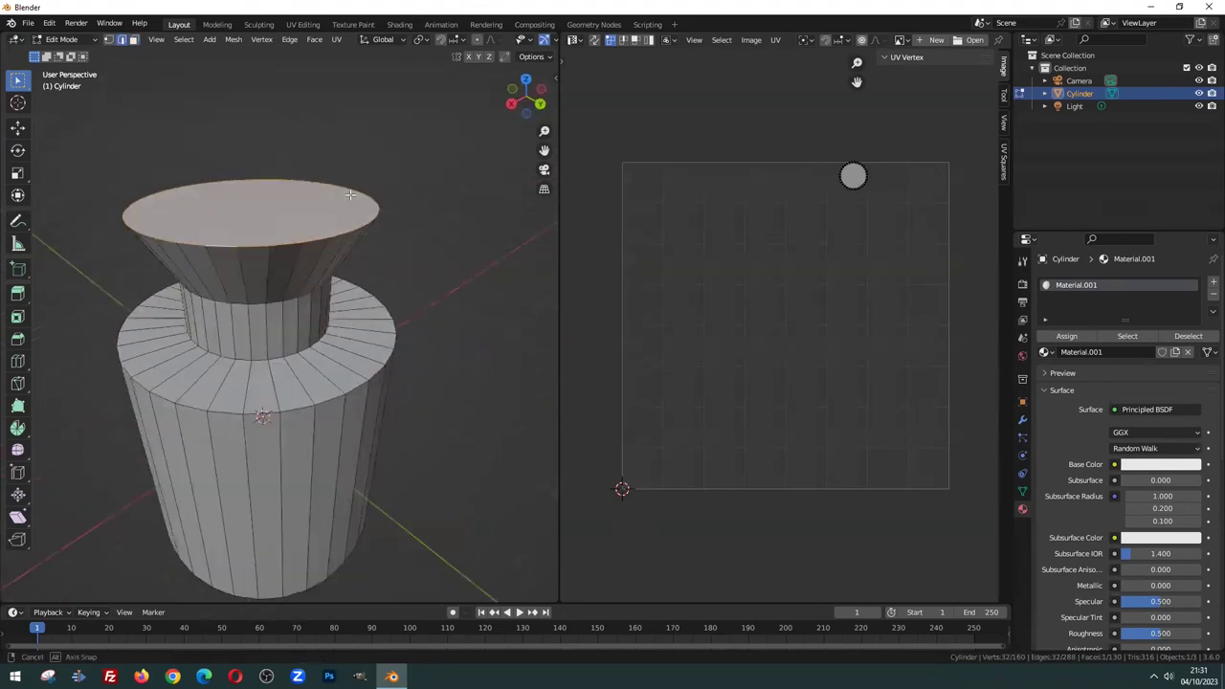
Mark the selected top rim edges as a seam
right_click(316, 237)
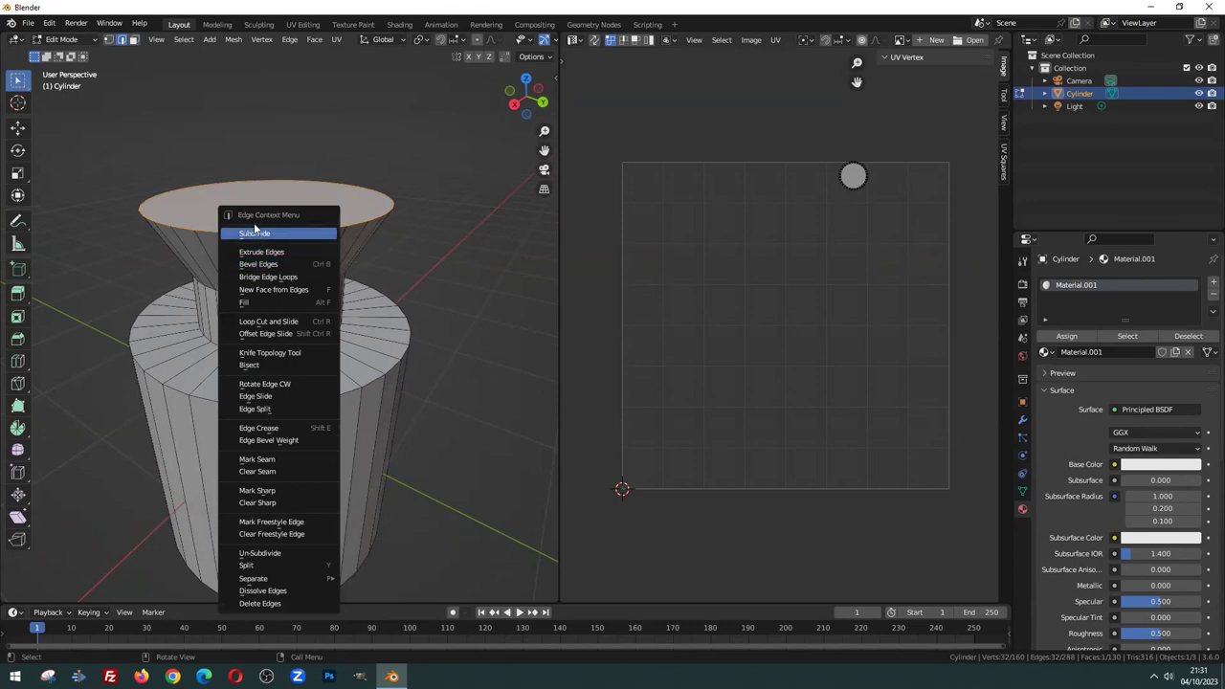
click(278, 460)
middle_drag(279, 460, 369, 234)
Mark a vertical neck edge as a seam, then clear that seam again
click(335, 298)
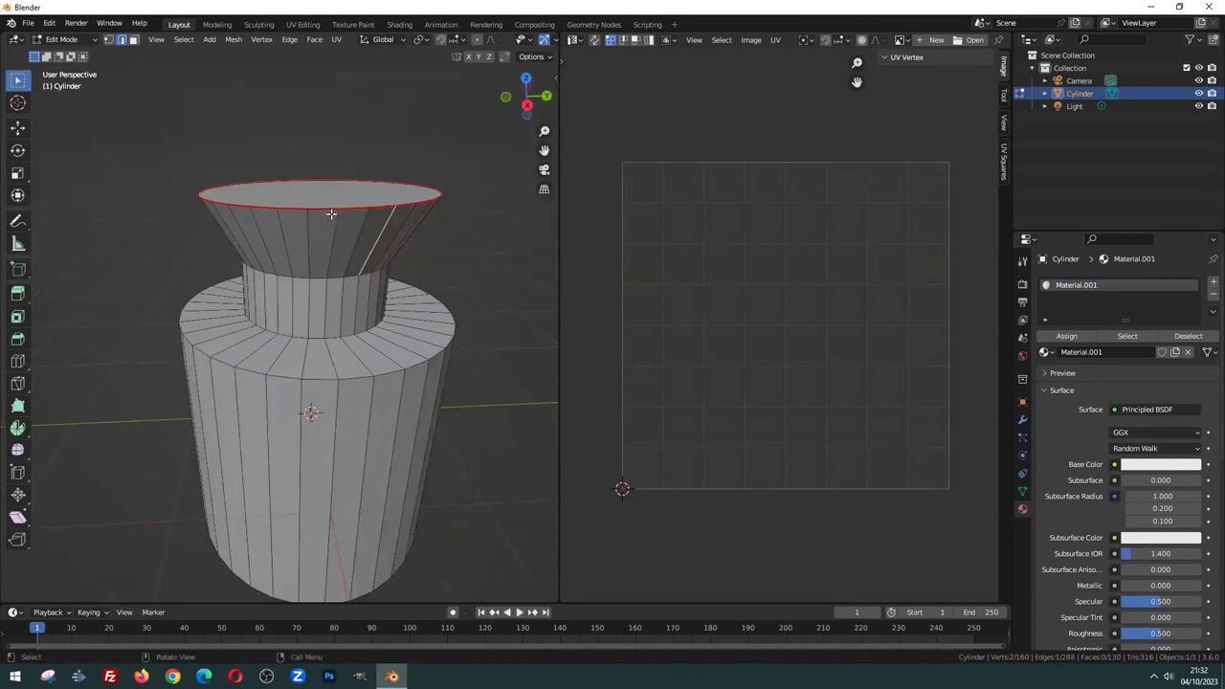
click(310, 302)
mouse_move(335, 293)
middle_down()
mouse_move(354, 291)
mouse_move(293, 303)
middle_up()
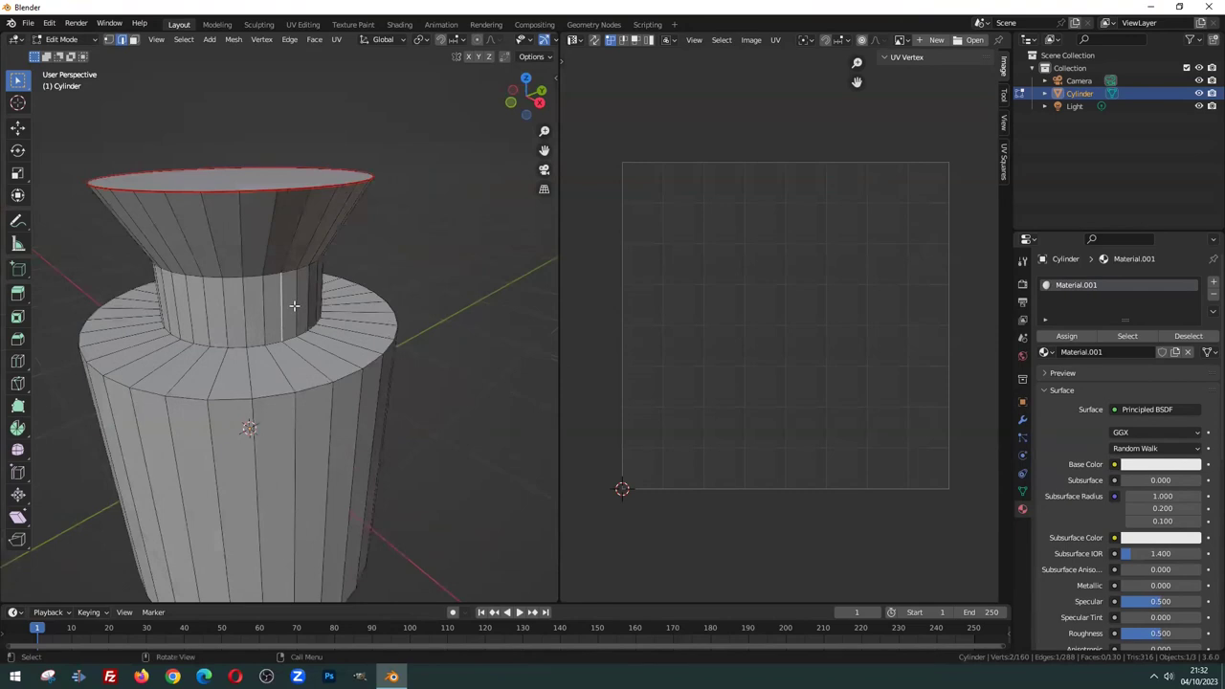
right_click(283, 310)
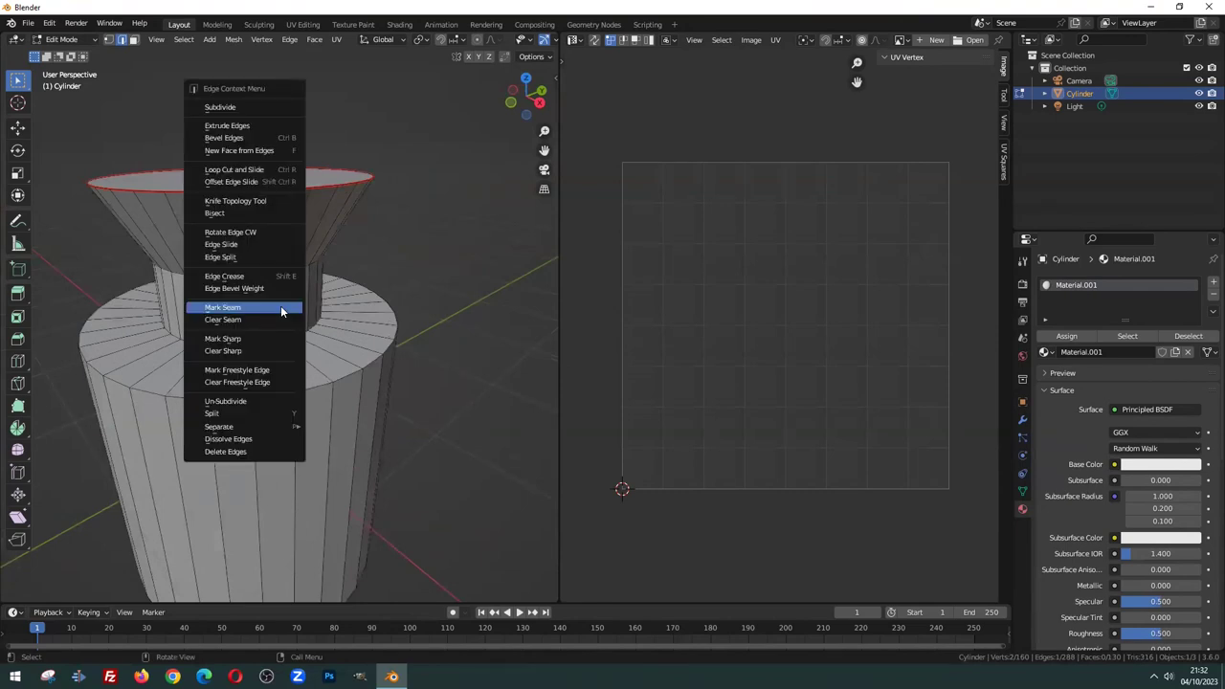
click(281, 309)
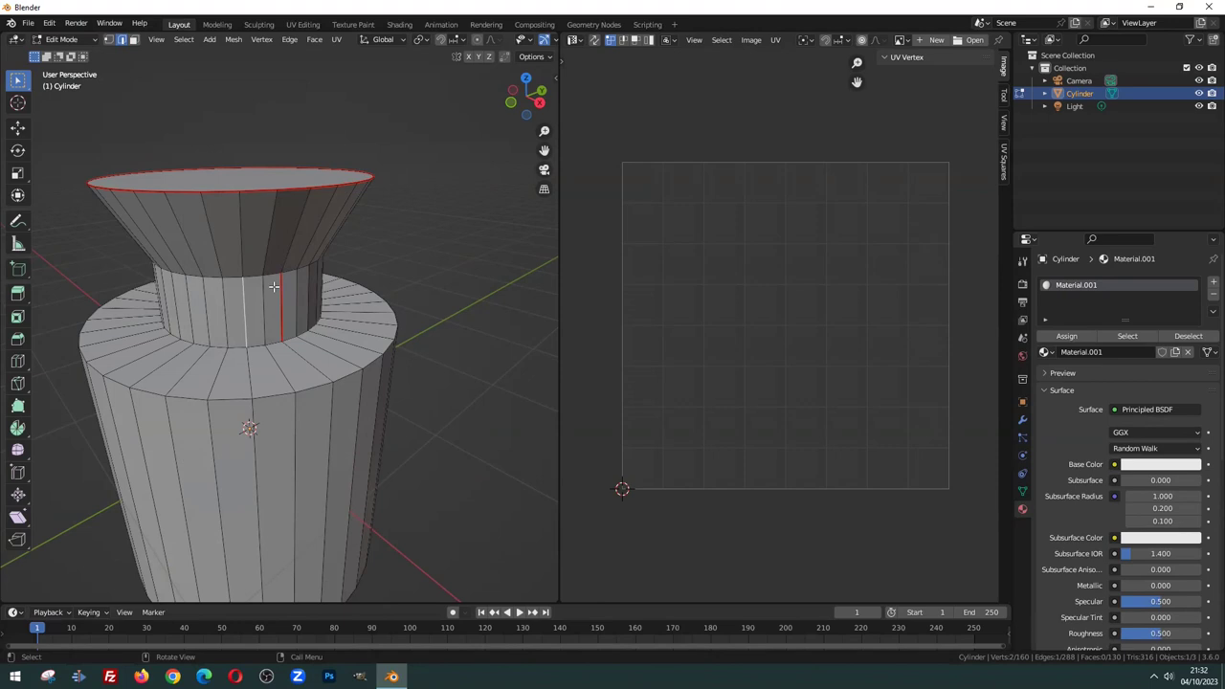
right_click(274, 294)
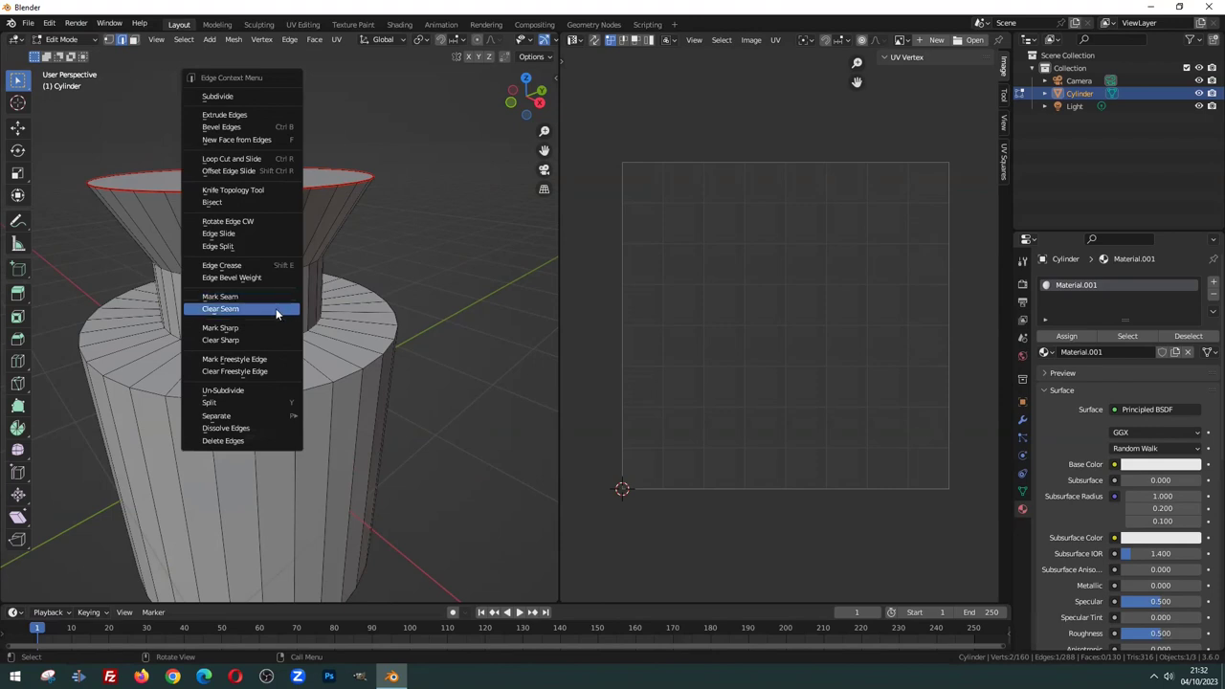
click(278, 298)
right_click(277, 298)
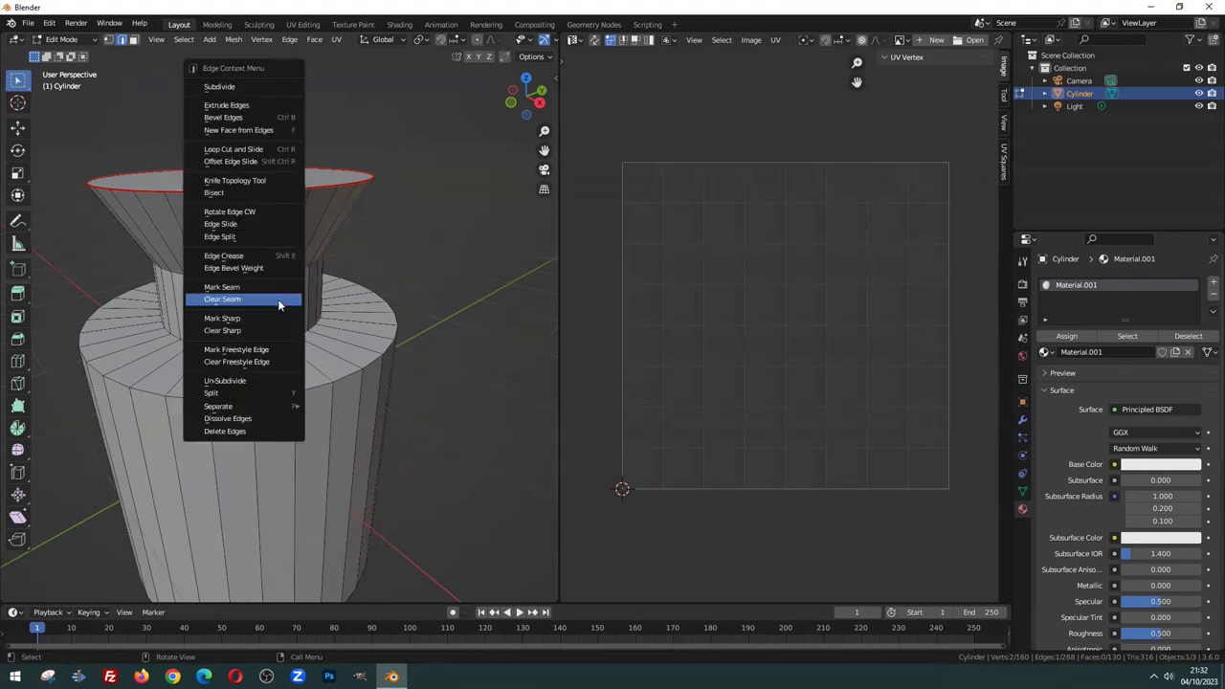
click(268, 299)
click(293, 304)
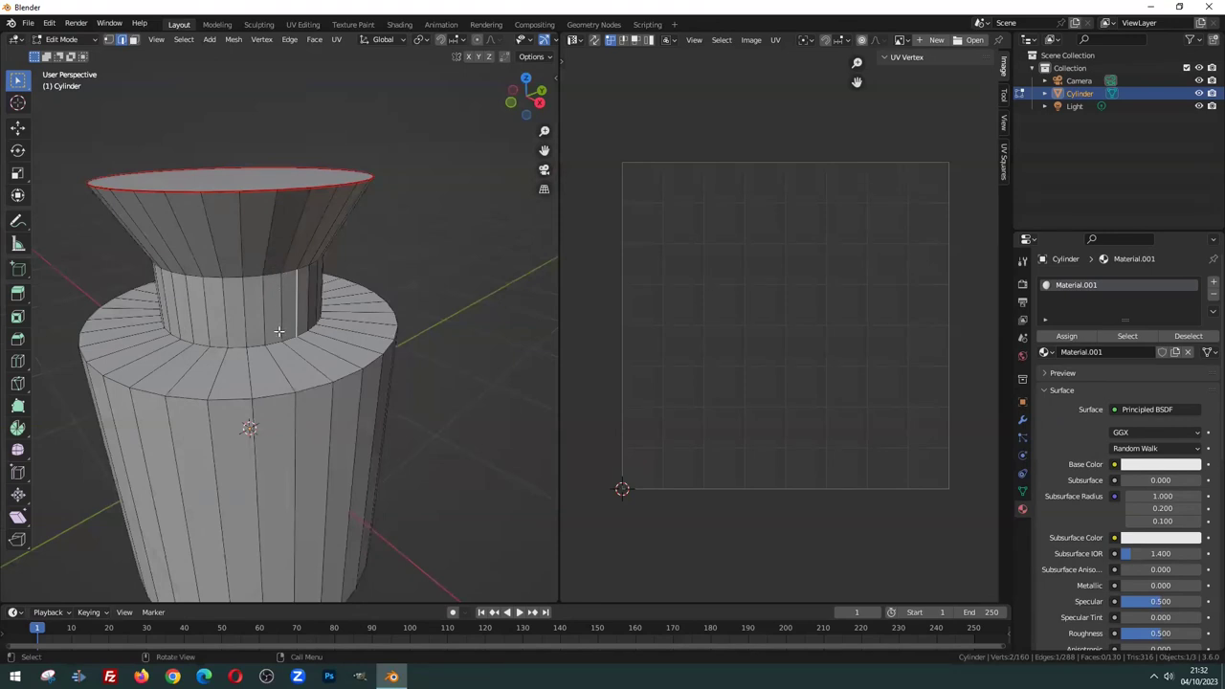
mouse_move(359, 236)
middle_down()
mouse_move(257, 253)
mouse_move(274, 241)
mouse_move(278, 252)
mouse_move(257, 268)
mouse_move(377, 255)
mouse_move(429, 265)
mouse_move(306, 278)
mouse_move(367, 274)
mouse_move(328, 271)
middle_up()
Mark seams on the edge loops at the top and base of the neck
alt+click(297, 277)
right_click(301, 274)
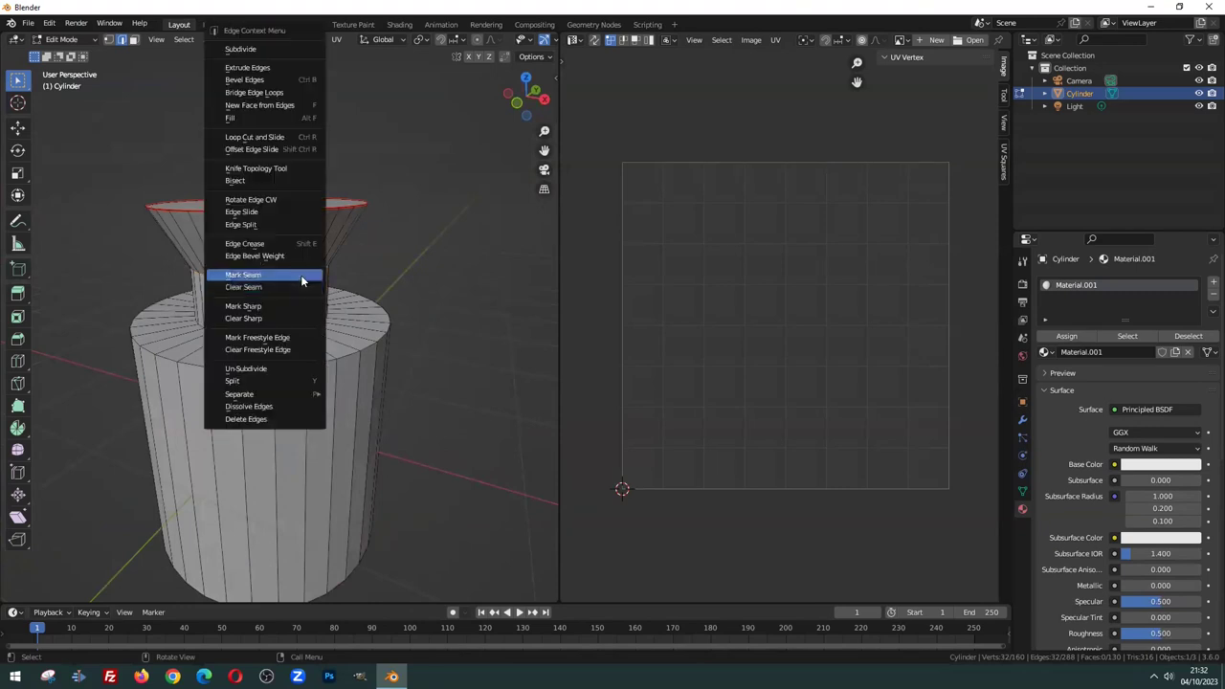
click(299, 277)
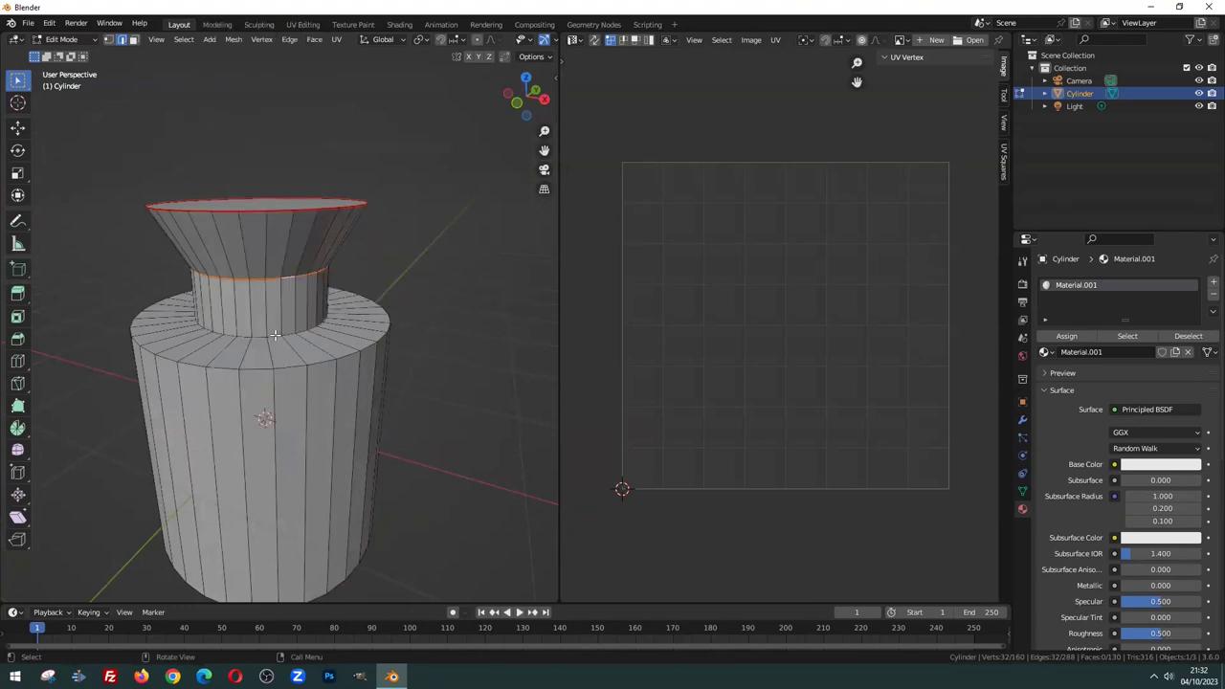
alt+click(287, 333)
right_click(278, 337)
click(250, 338)
Mark the body's bottom edge loop as a seam, then deselect it
alt+click(279, 363)
mouse_move(312, 398)
middle_down()
mouse_move(302, 349)
mouse_move(261, 441)
mouse_move(273, 412)
middle_up()
alt+click(273, 412)
right_click(273, 411)
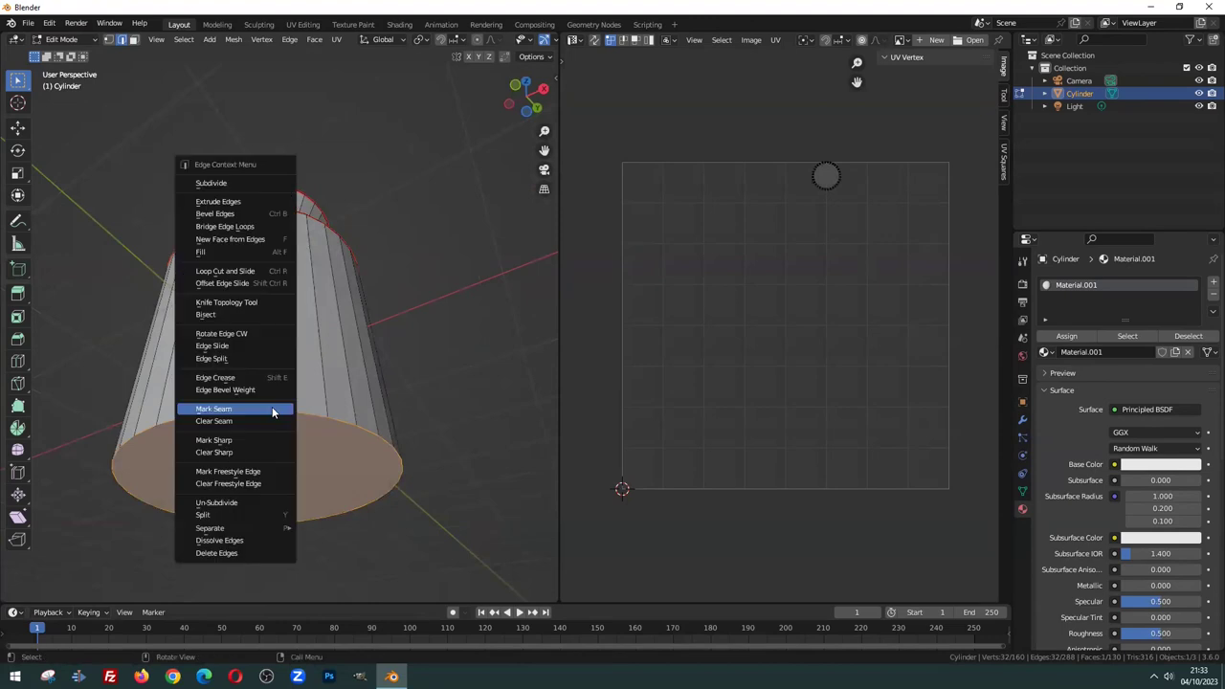
click(264, 409)
mouse_move(264, 408)
middle_down()
mouse_move(397, 306)
mouse_move(341, 305)
middle_up()
click(397, 305)
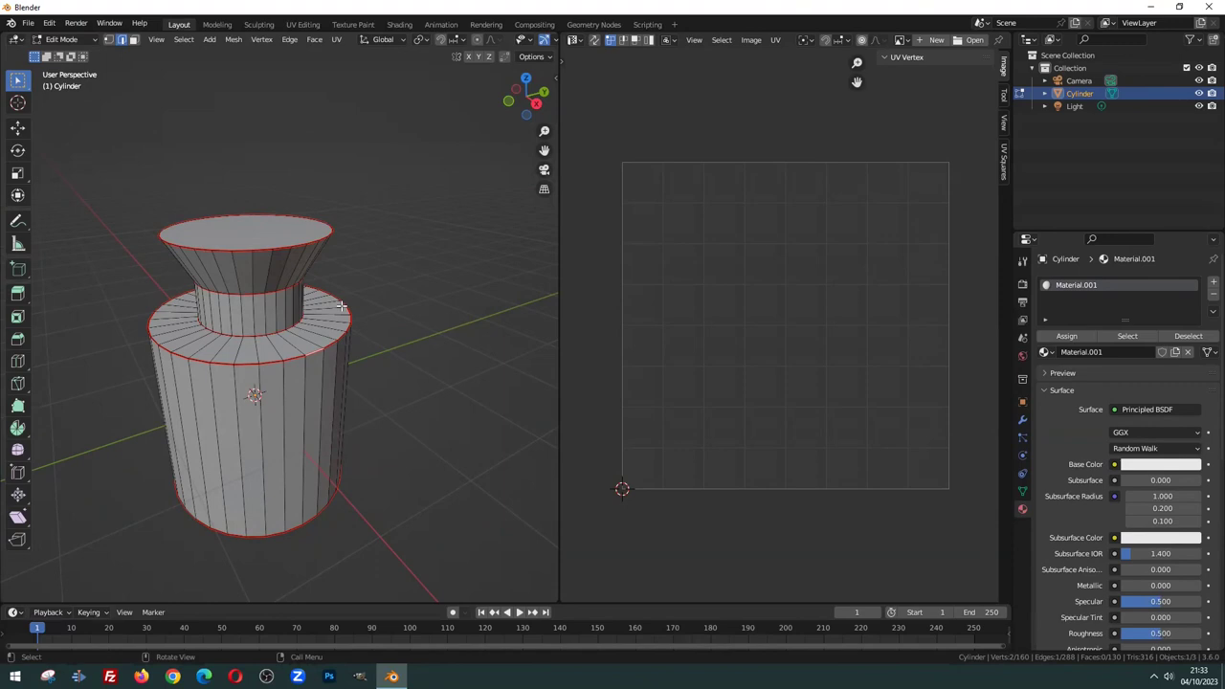
Switch to vertex select, cancel an accidental move, and show the Object Data properties with the UVMap
key(1)
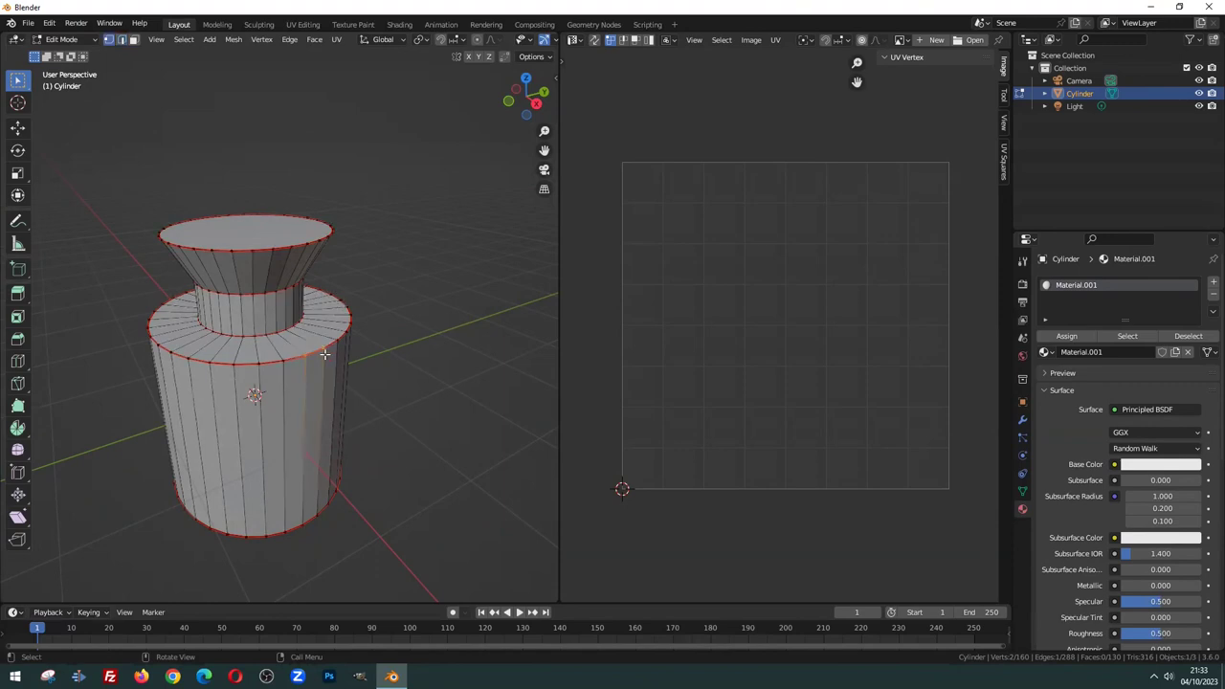
middle_drag(455, 361, 454, 362)
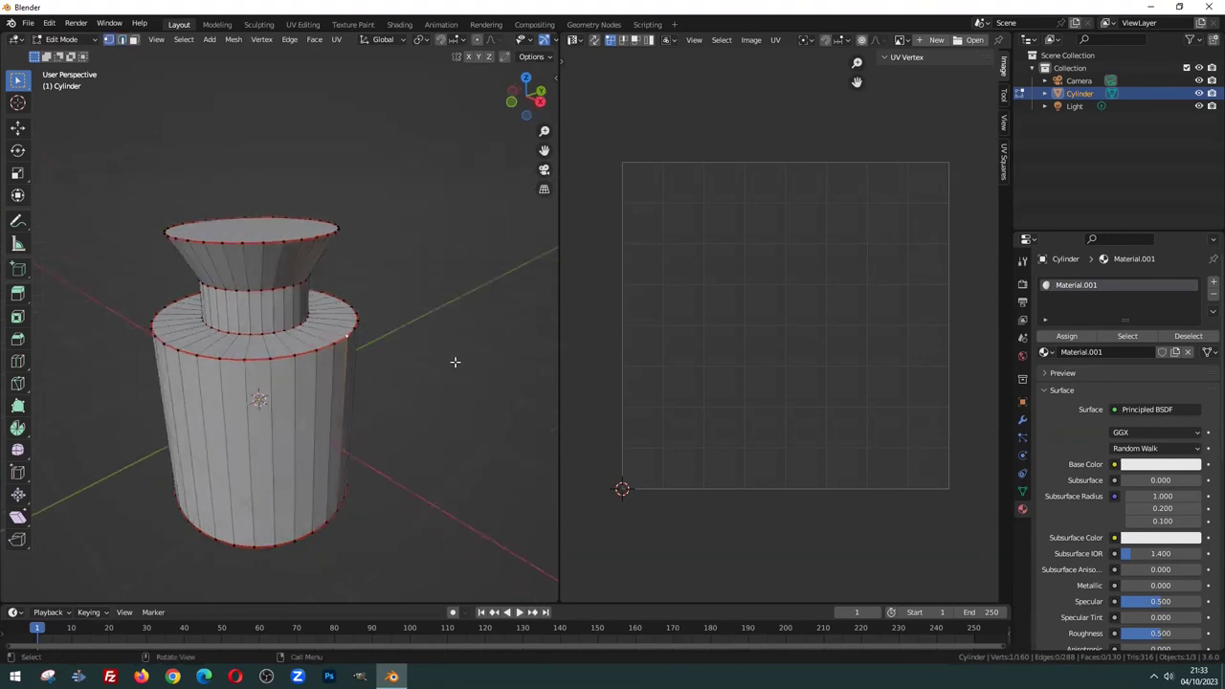
key(g)
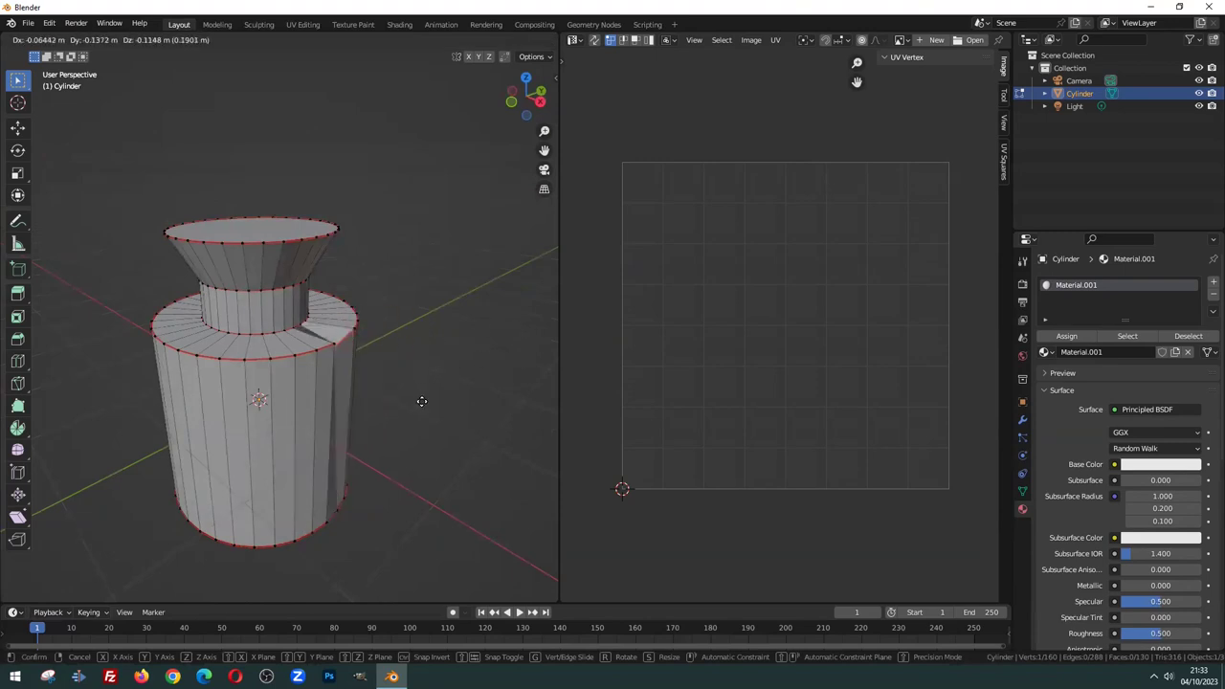
right_click(472, 371)
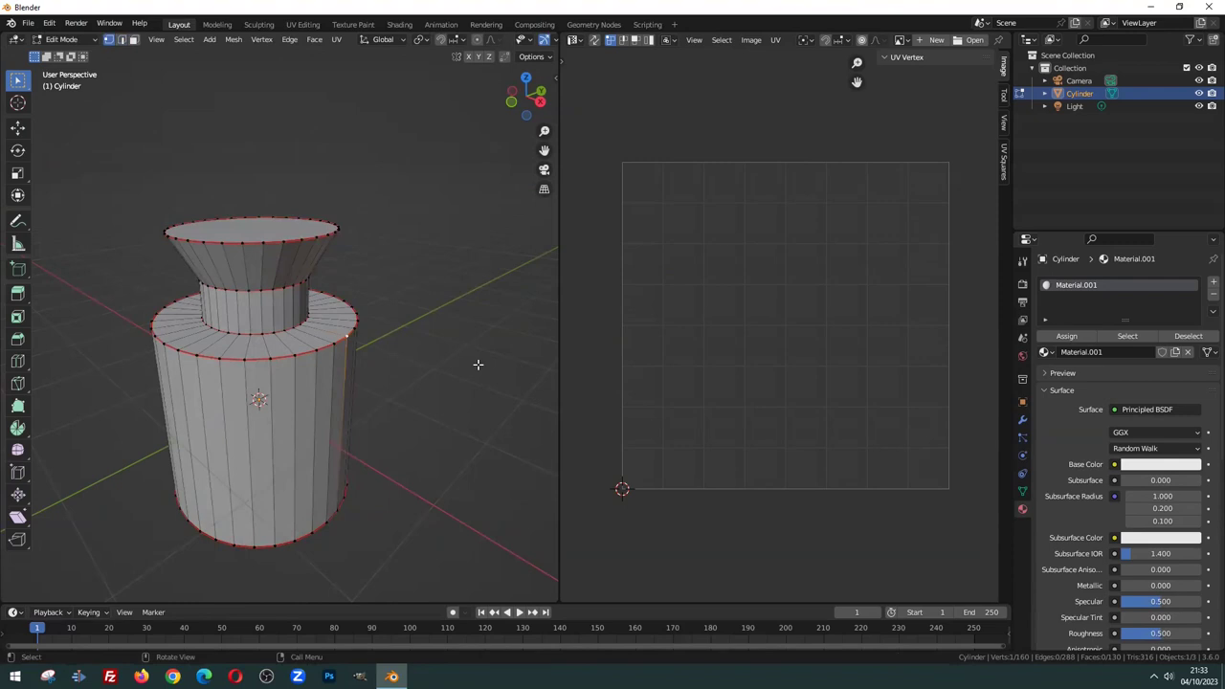
middle_drag(353, 300, 262, 317)
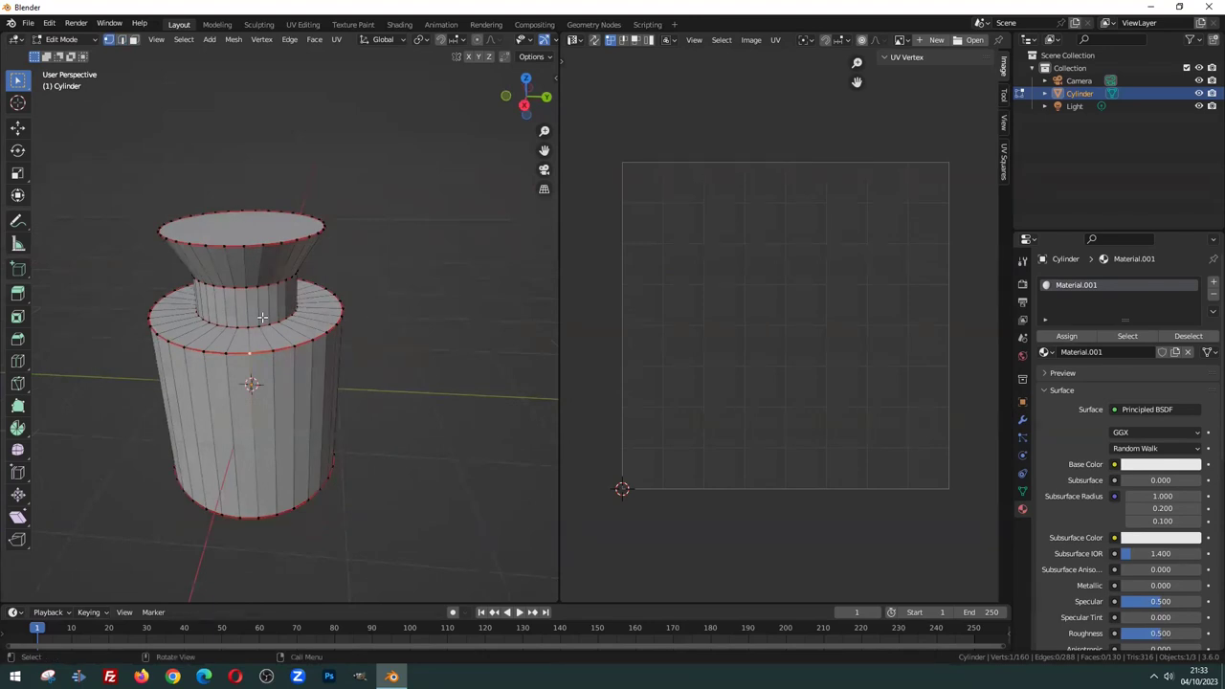
click(1022, 492)
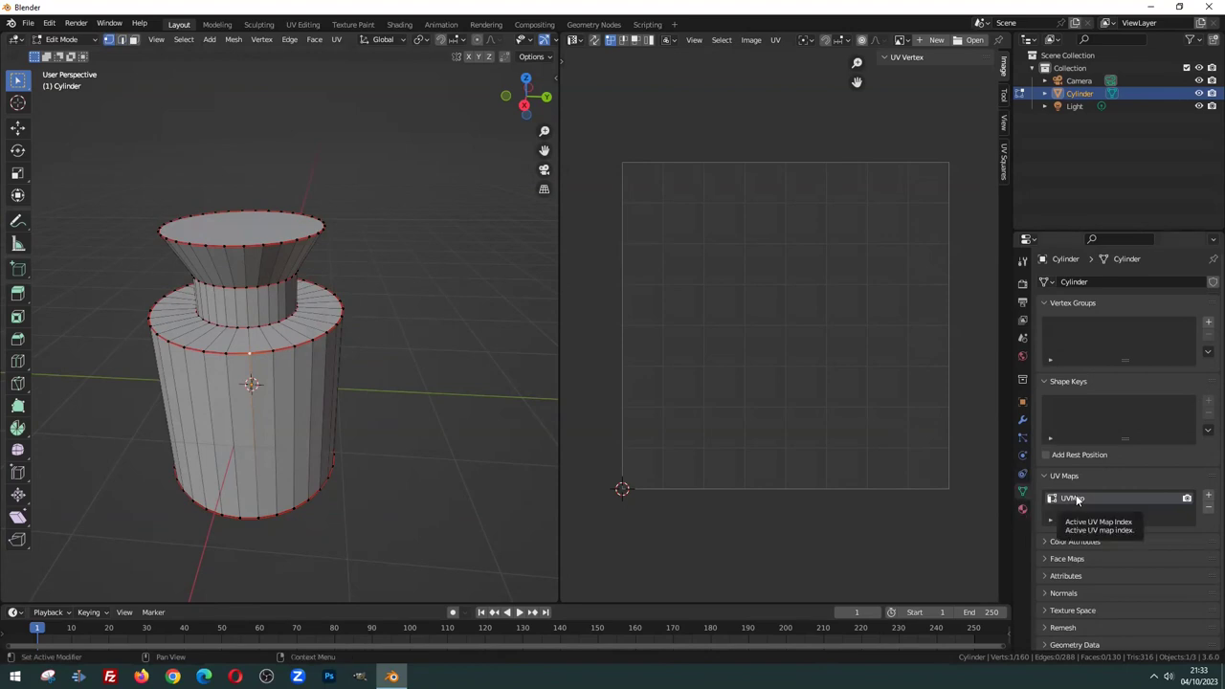
mouse_move(257, 304)
middle_down()
mouse_move(250, 280)
mouse_move(288, 305)
middle_up()
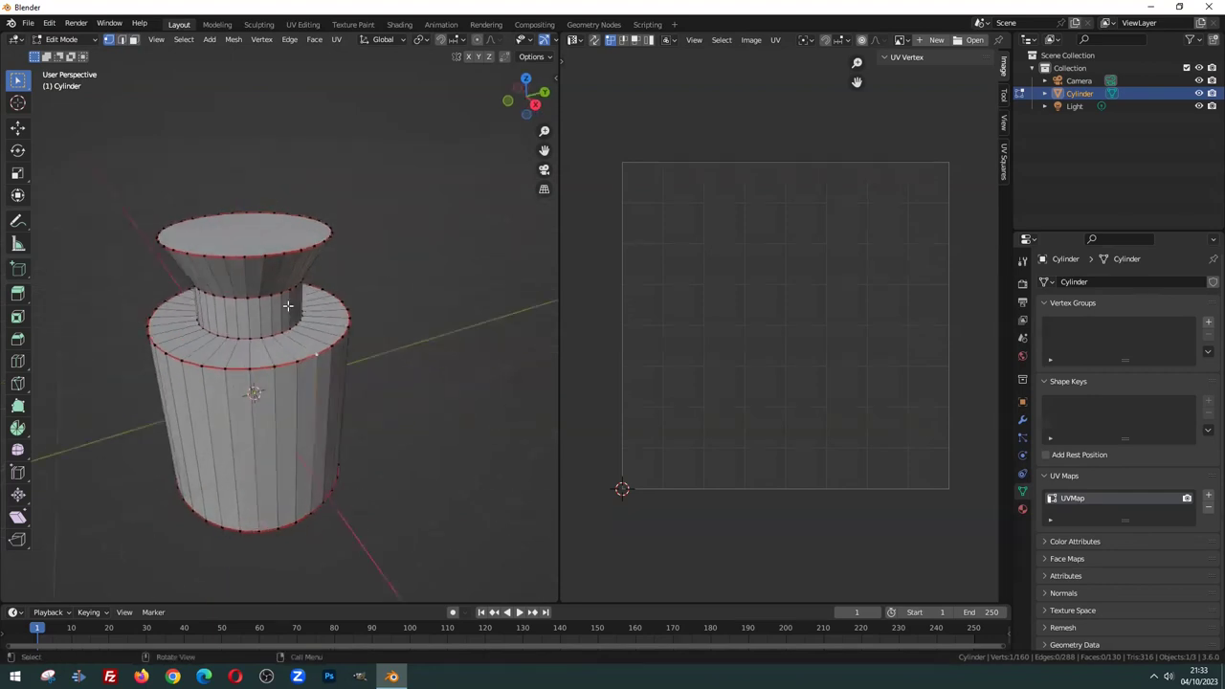
middle_drag(330, 350, 363, 350)
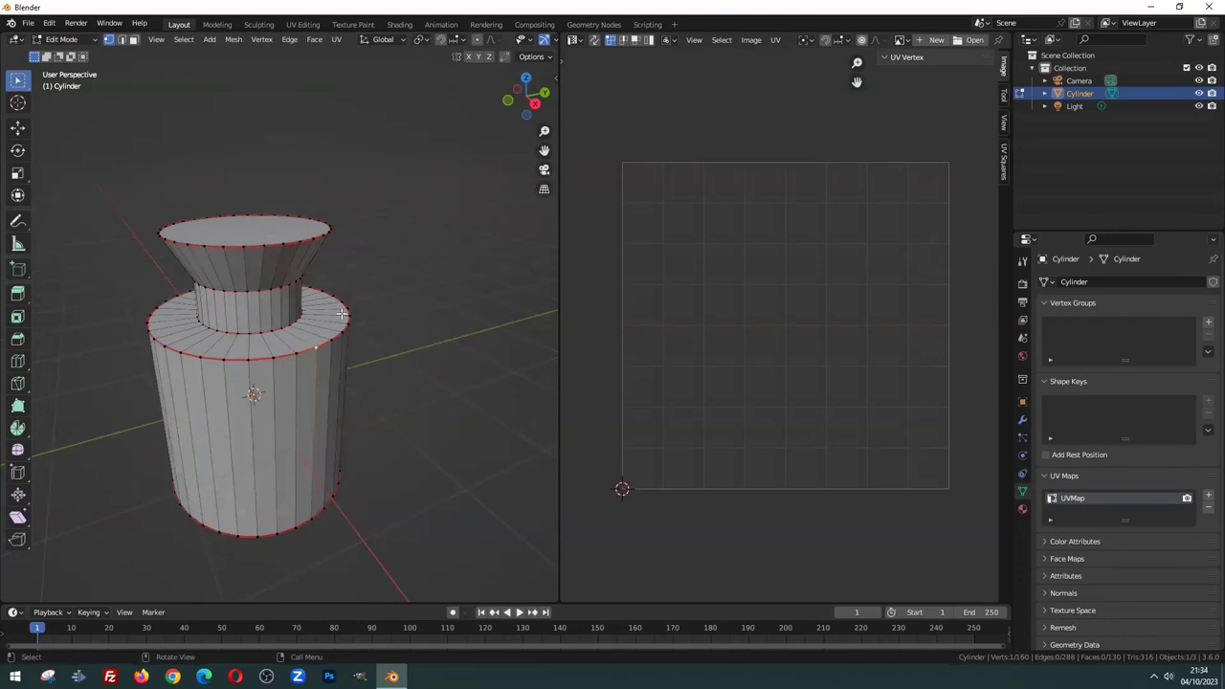
middle_drag(321, 366, 271, 367)
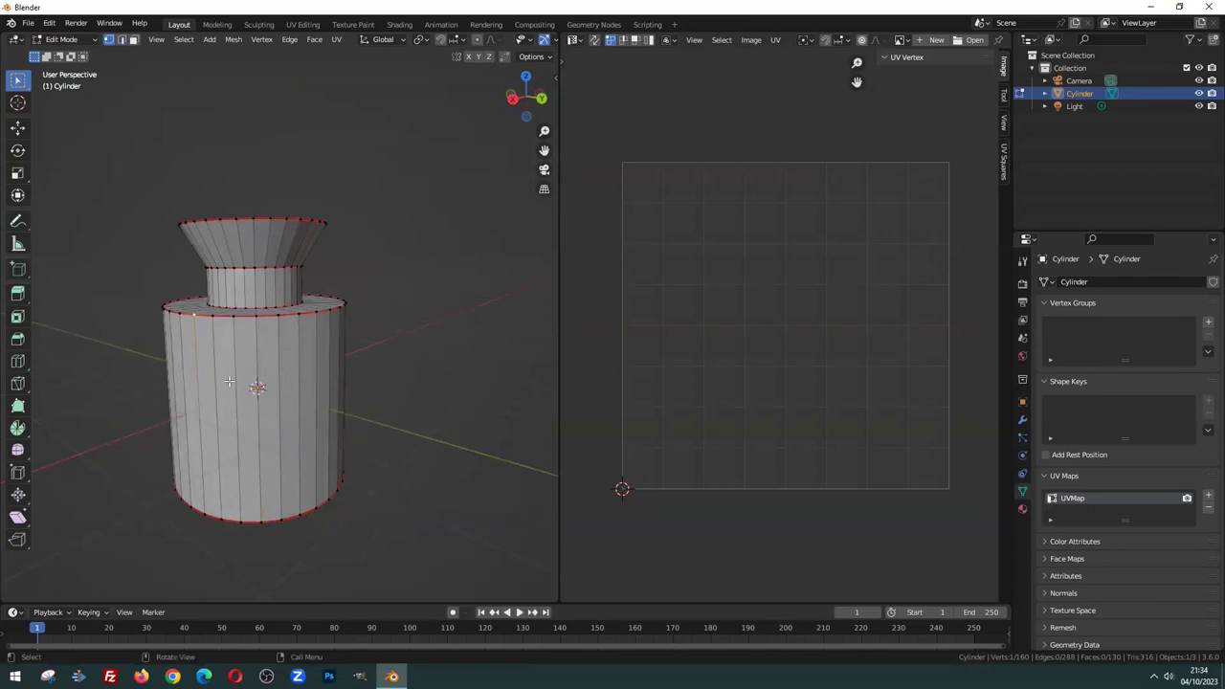
mouse_move(372, 355)
middle_down()
mouse_move(163, 370)
mouse_move(423, 381)
mouse_move(252, 382)
mouse_move(316, 305)
middle_up()
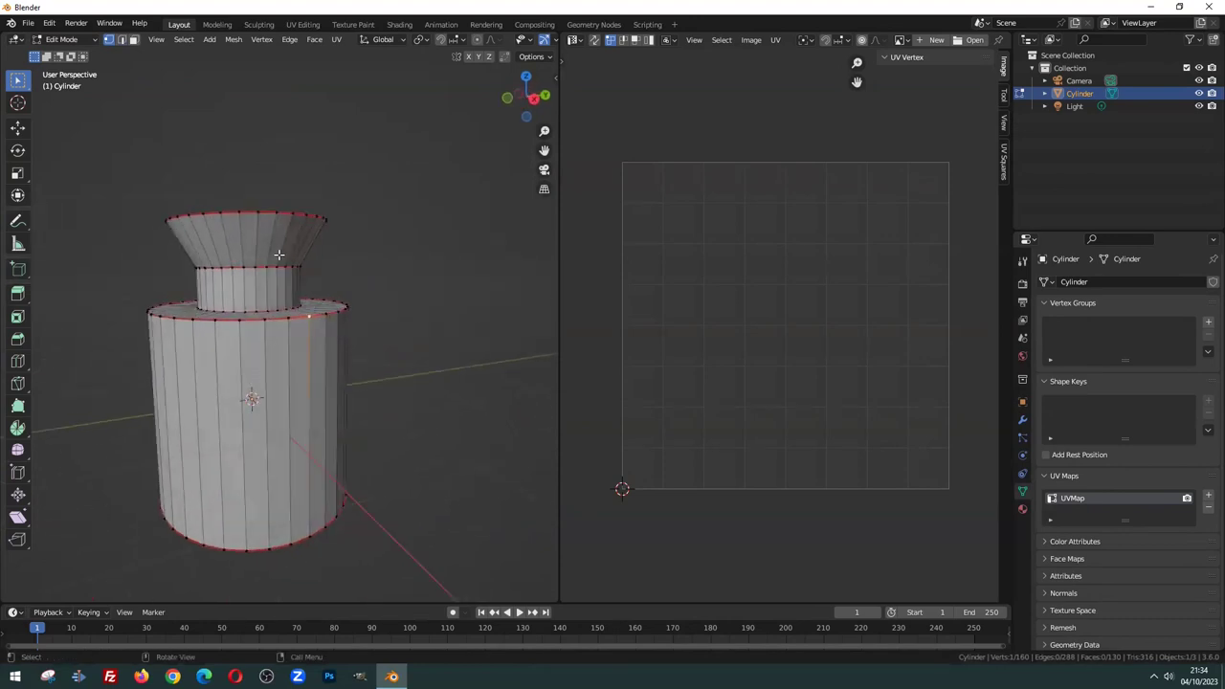
Select an edge path from the funnel down the vase's side and mark it as a seam
middle_drag(285, 258, 273, 258)
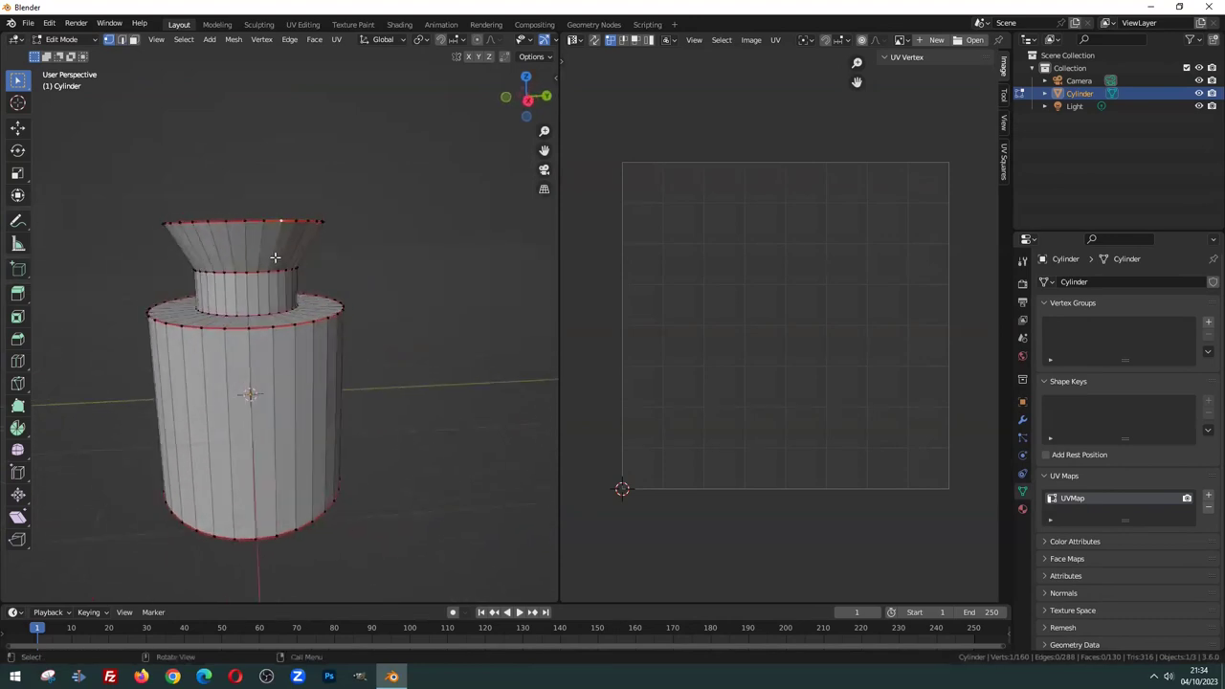
click(273, 258)
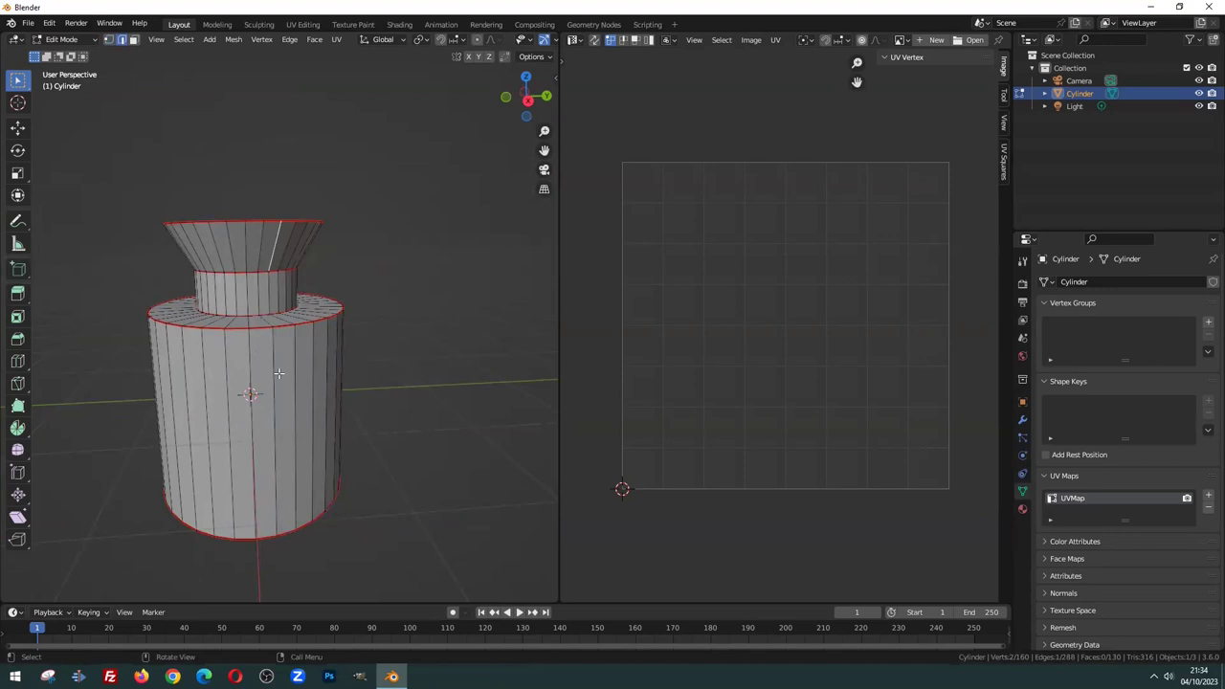
middle_drag(290, 389, 281, 389)
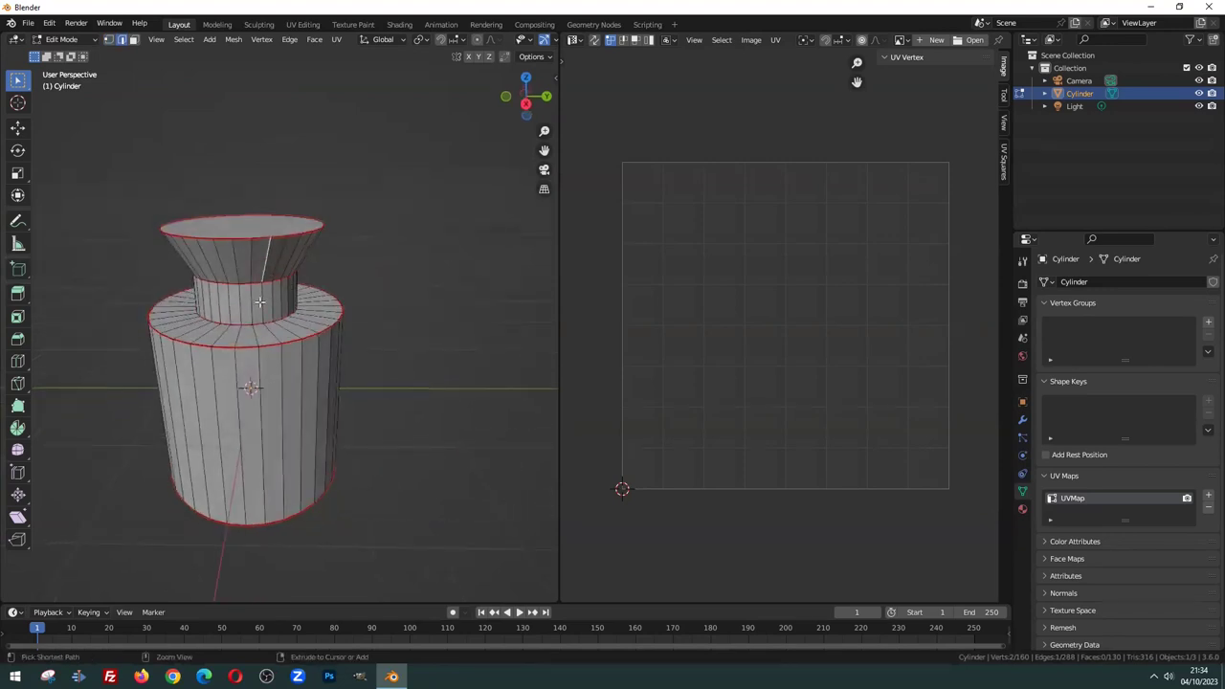
ctrl+click(265, 313)
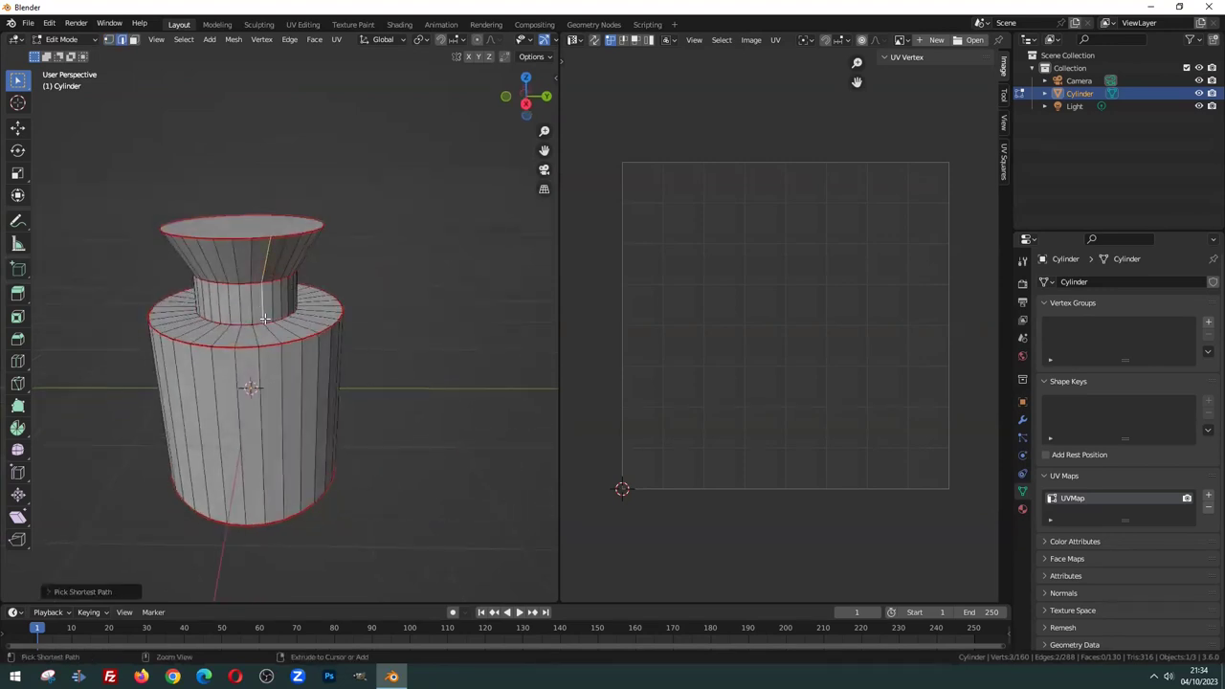
ctrl+click(282, 368)
key(ctrl+z)
middle_drag(274, 337, 282, 311)
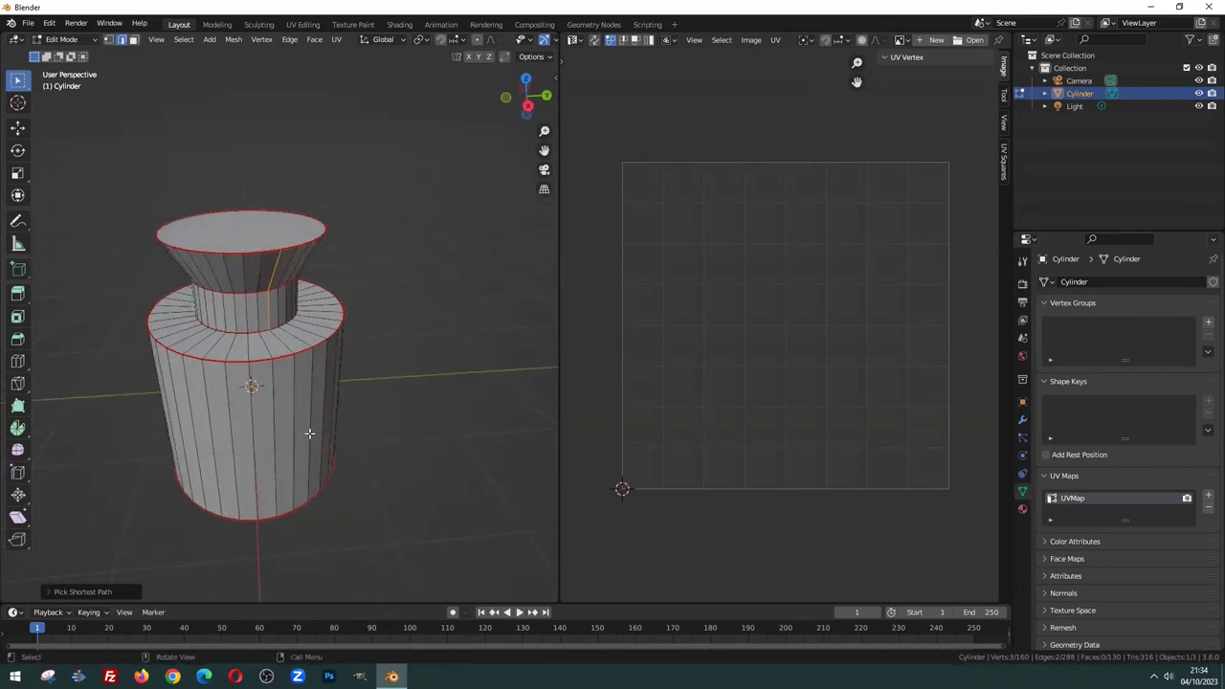
middle_drag(310, 432, 273, 369)
key(ctrl+z)
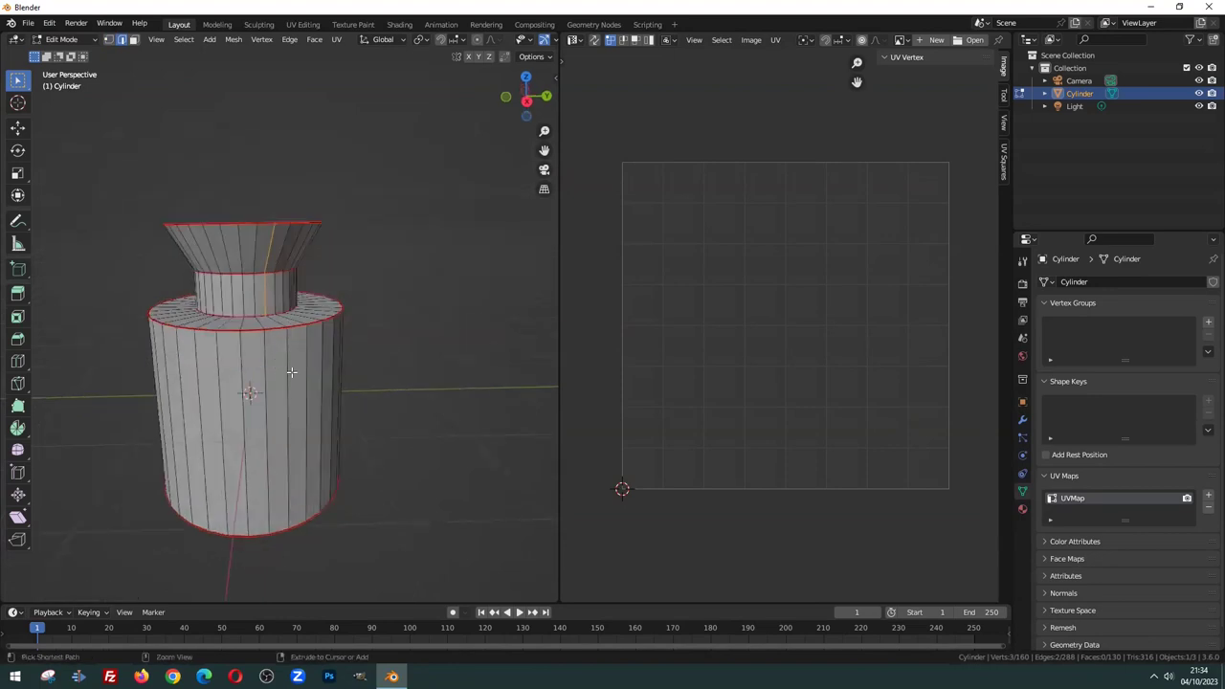
mouse_move(286, 382)
middle_down()
mouse_move(307, 364)
mouse_move(332, 418)
mouse_move(347, 249)
mouse_move(338, 328)
mouse_move(240, 406)
mouse_move(159, 397)
mouse_move(399, 377)
mouse_move(358, 364)
mouse_move(396, 378)
mouse_move(349, 386)
middle_up()
right_click(294, 406)
click(294, 406)
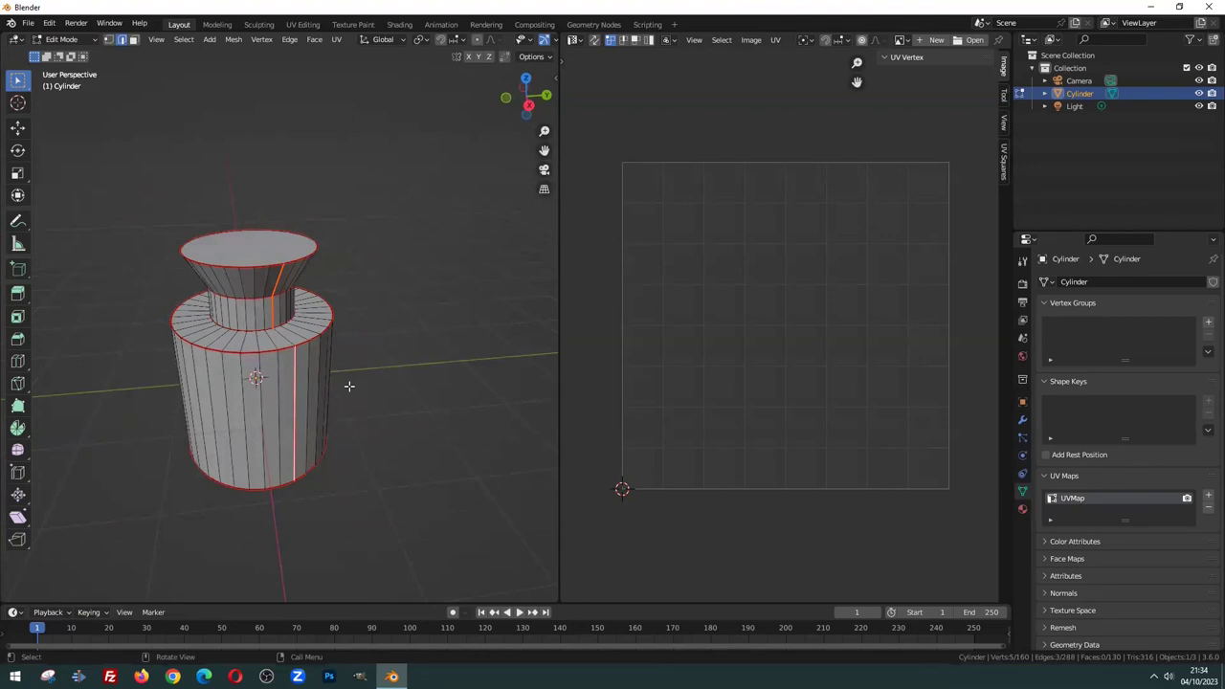
Unwrap the vase along its seams, frame the UV layout, and deselect all faces
key(u)
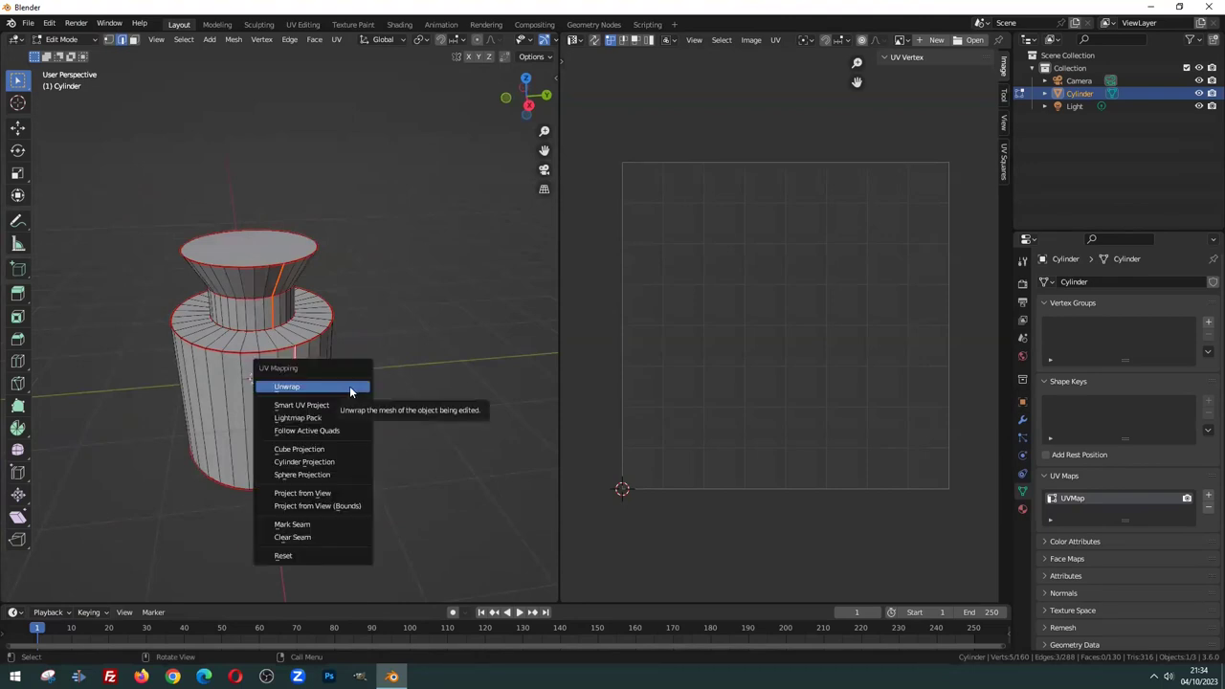
click(292, 389)
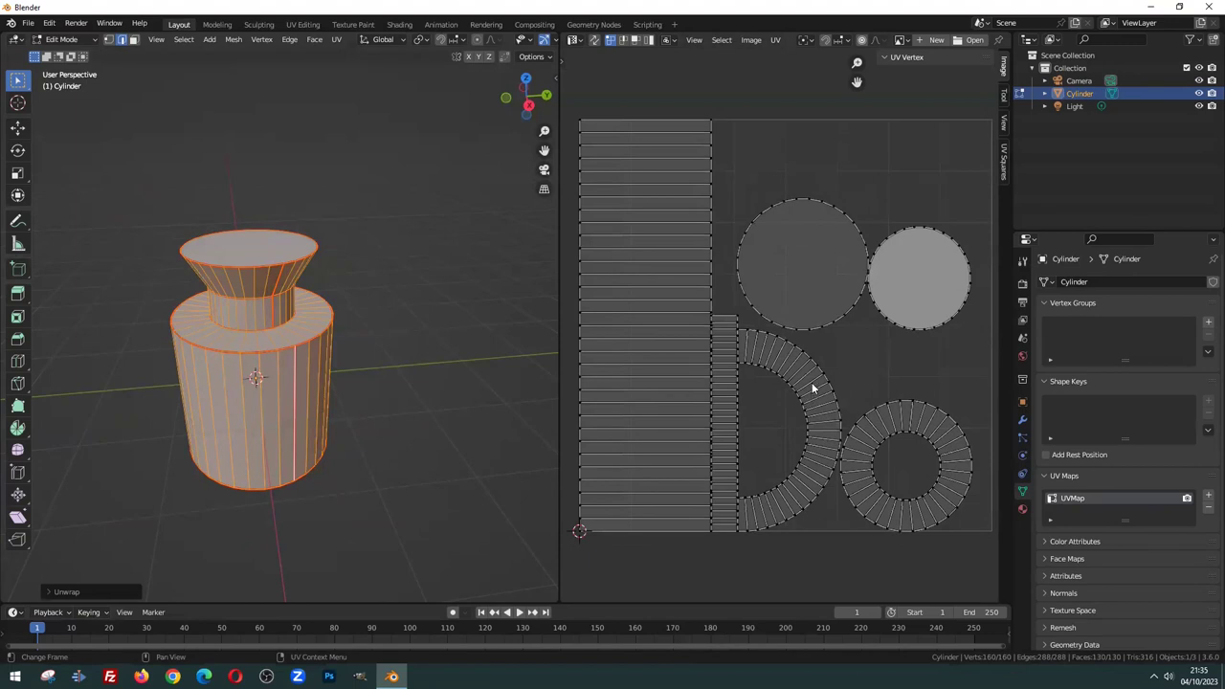
scroll(795, 381, down, 1)
middle_drag(771, 376, 750, 374)
key(Home)
middle_drag(400, 342, 304, 365)
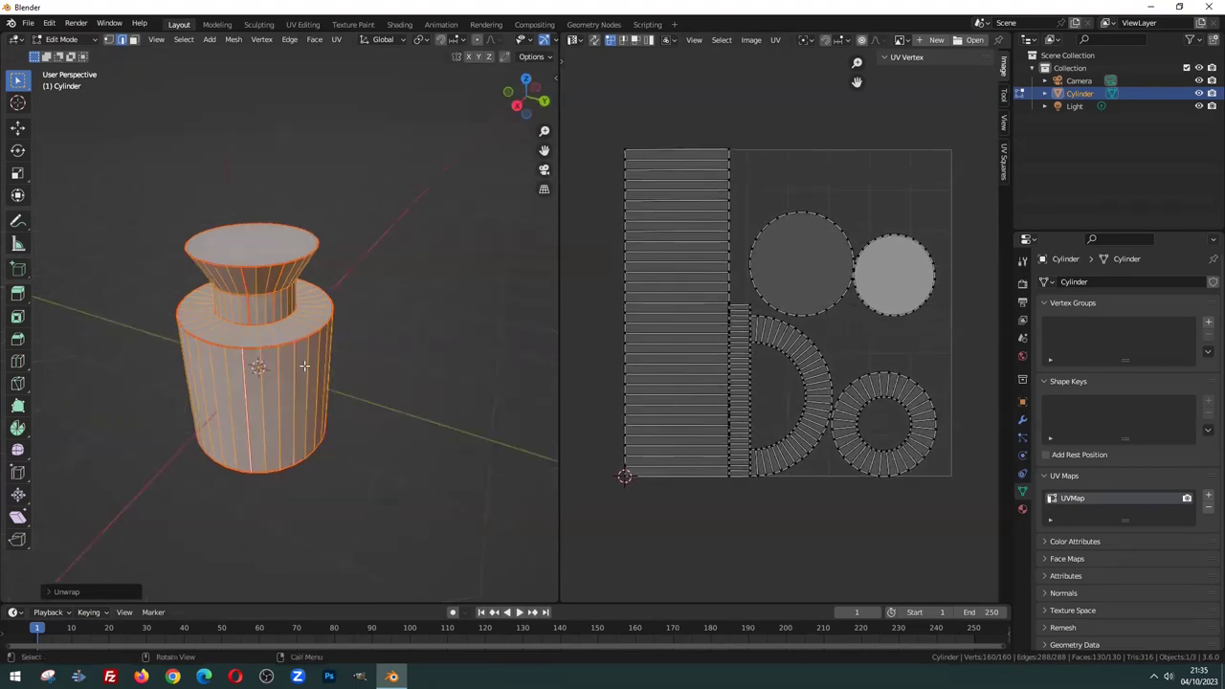
click(393, 344)
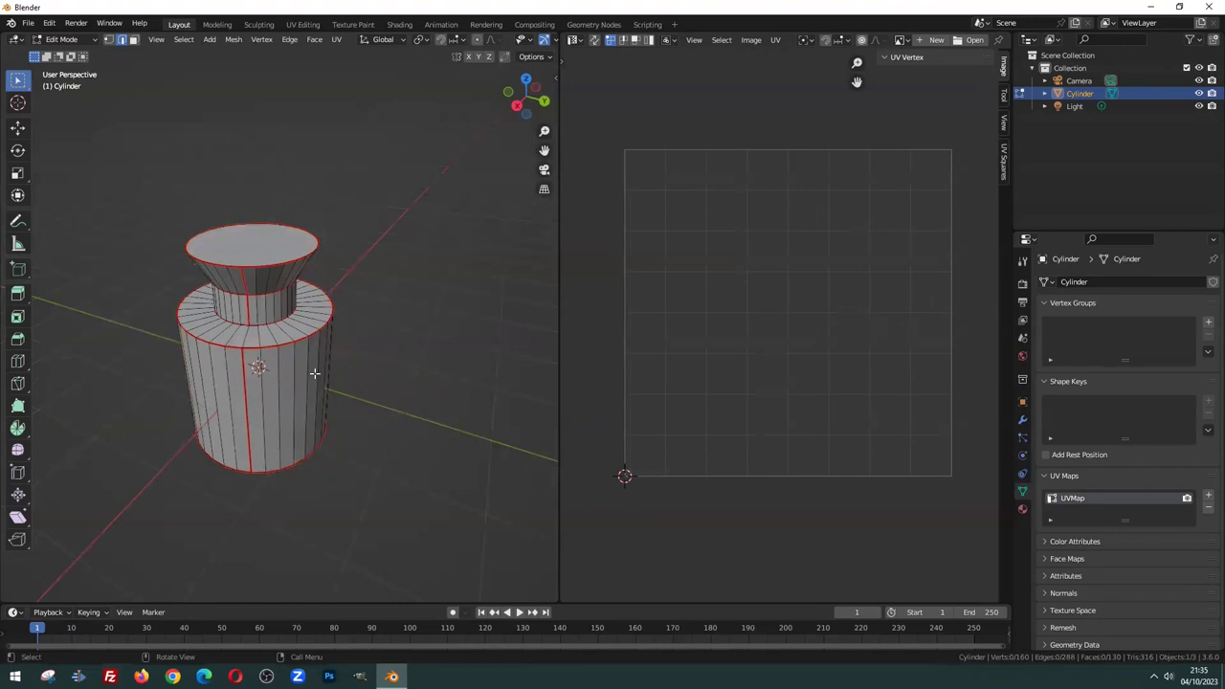
Select the body's side faces to inspect their UV strip
click(254, 387)
mouse_move(254, 388)
middle_down()
mouse_move(102, 351)
mouse_move(451, 348)
mouse_move(358, 363)
middle_up()
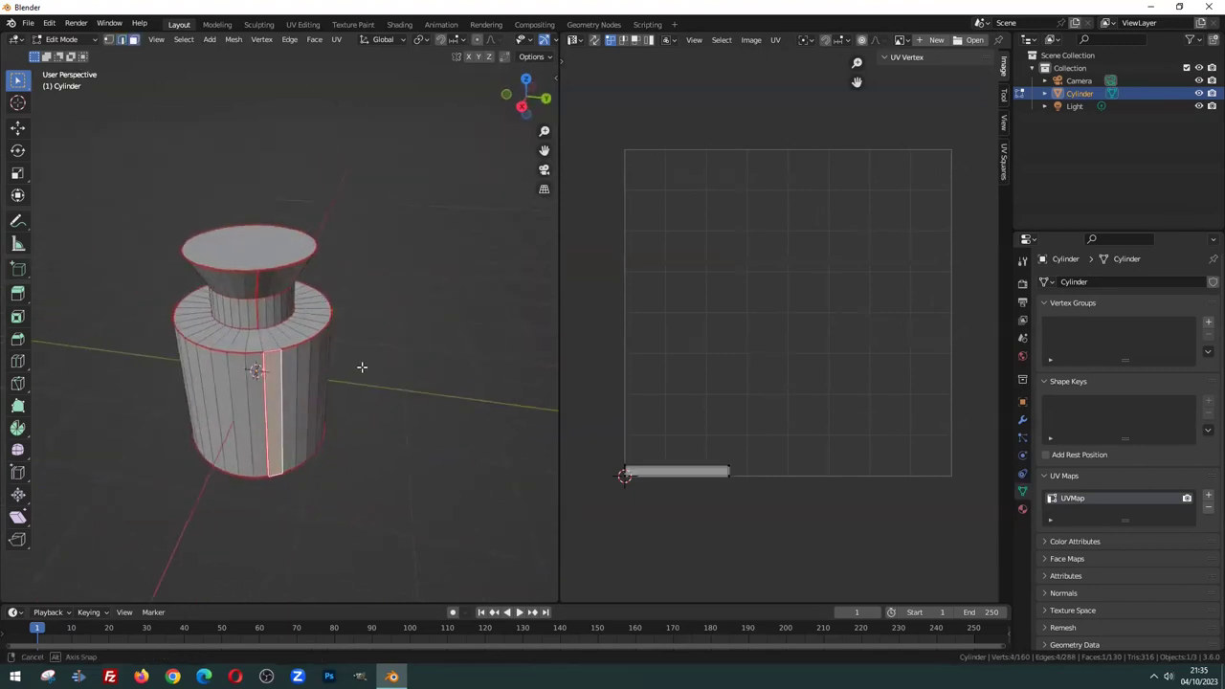
ctrl+click(255, 387)
mouse_move(254, 388)
middle_down()
mouse_move(380, 399)
mouse_move(290, 399)
mouse_move(143, 372)
mouse_move(264, 385)
middle_up()
ctrl+click(290, 399)
ctrl+click(264, 385)
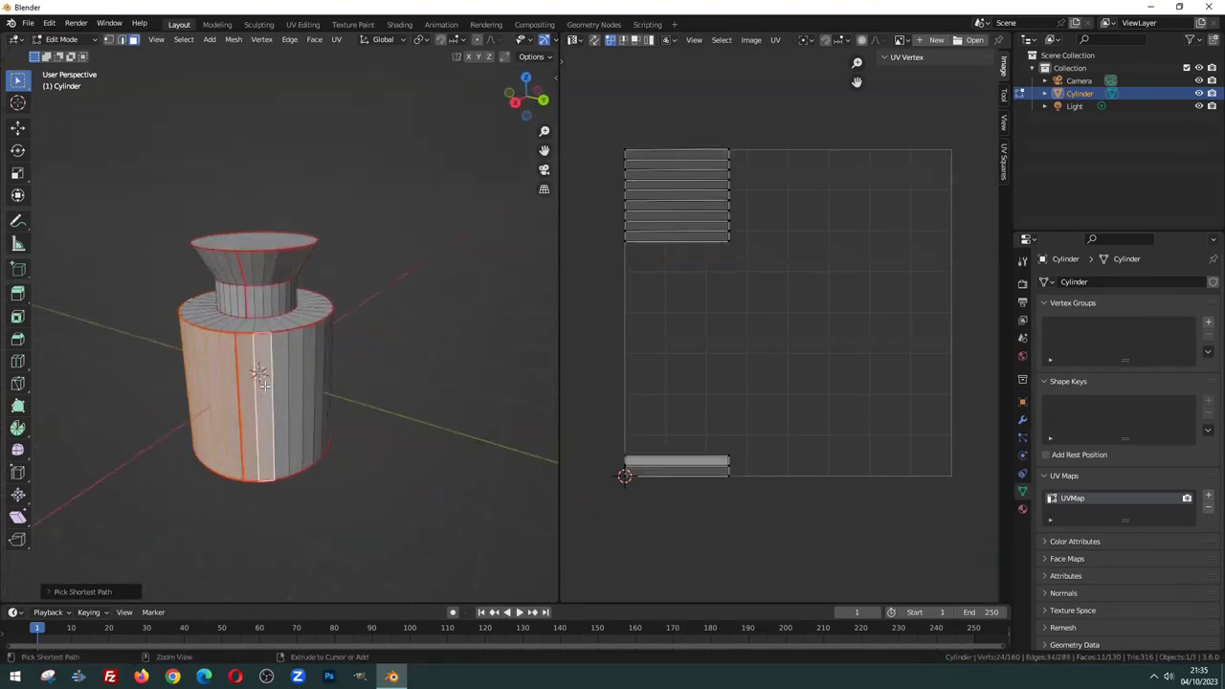
ctrl+click(330, 365)
mouse_move(330, 366)
middle_down()
mouse_move(137, 364)
mouse_move(349, 365)
mouse_move(240, 374)
mouse_move(346, 388)
middle_up()
ctrl+click(349, 365)
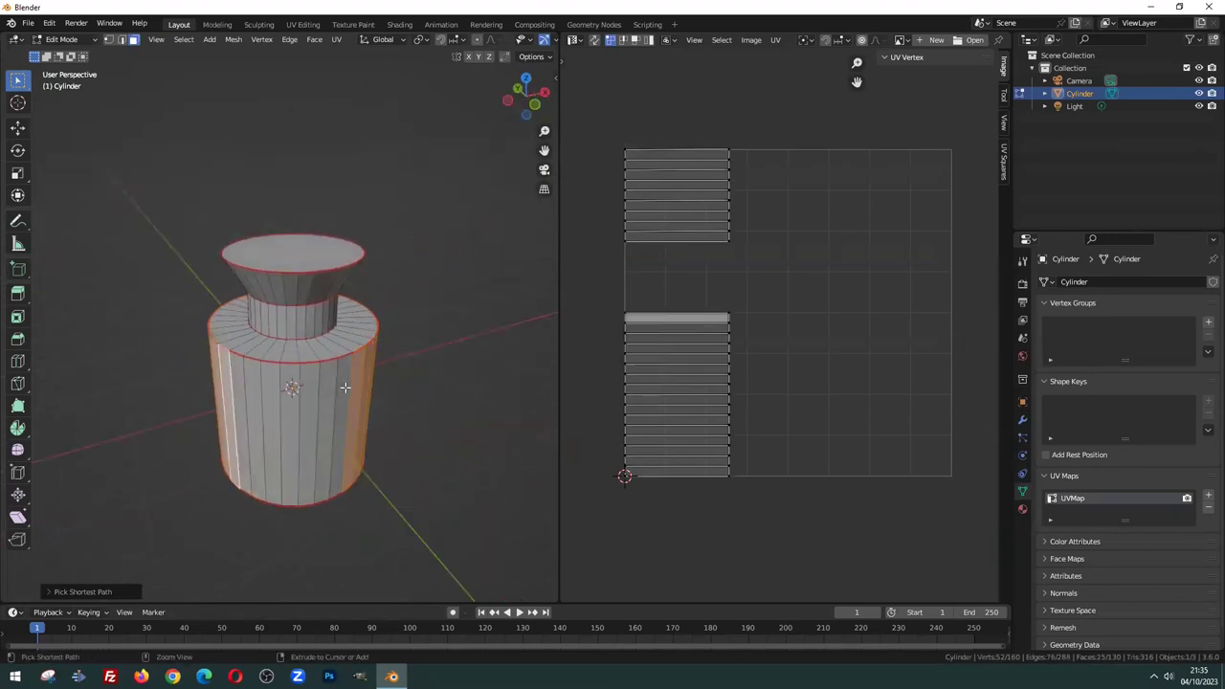
ctrl+click(345, 388)
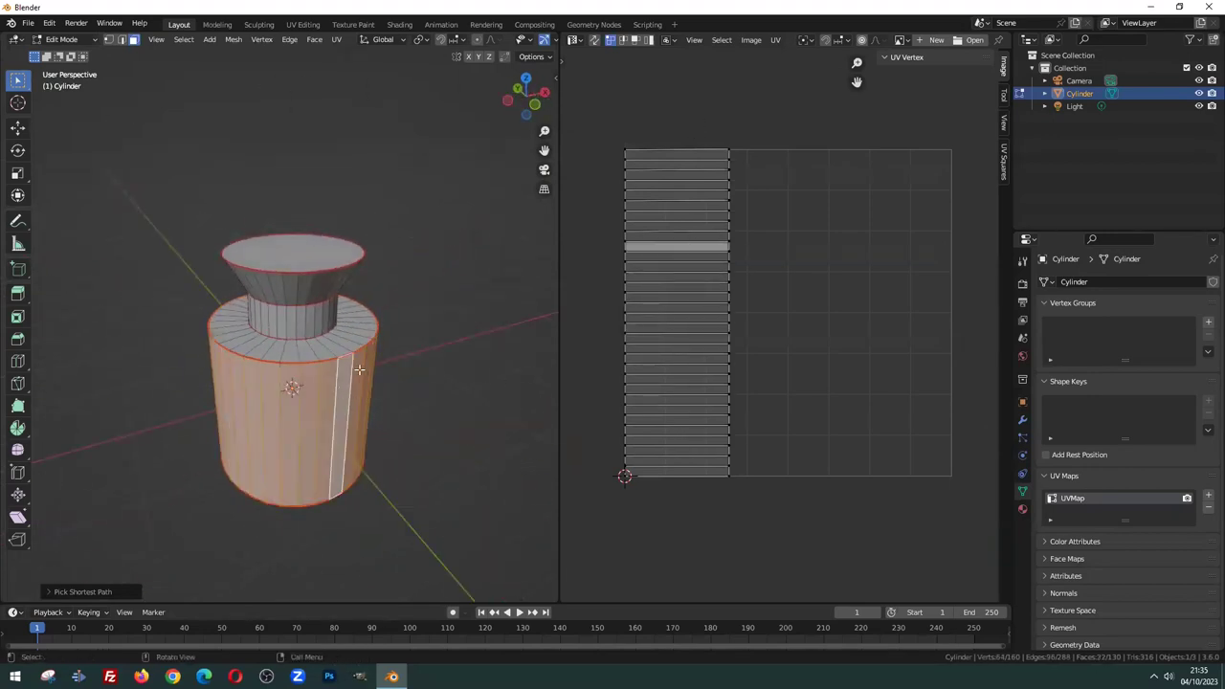
Select the full ring of faces at the top of the body to check its island
click(325, 343)
middle_drag(356, 325, 266, 335)
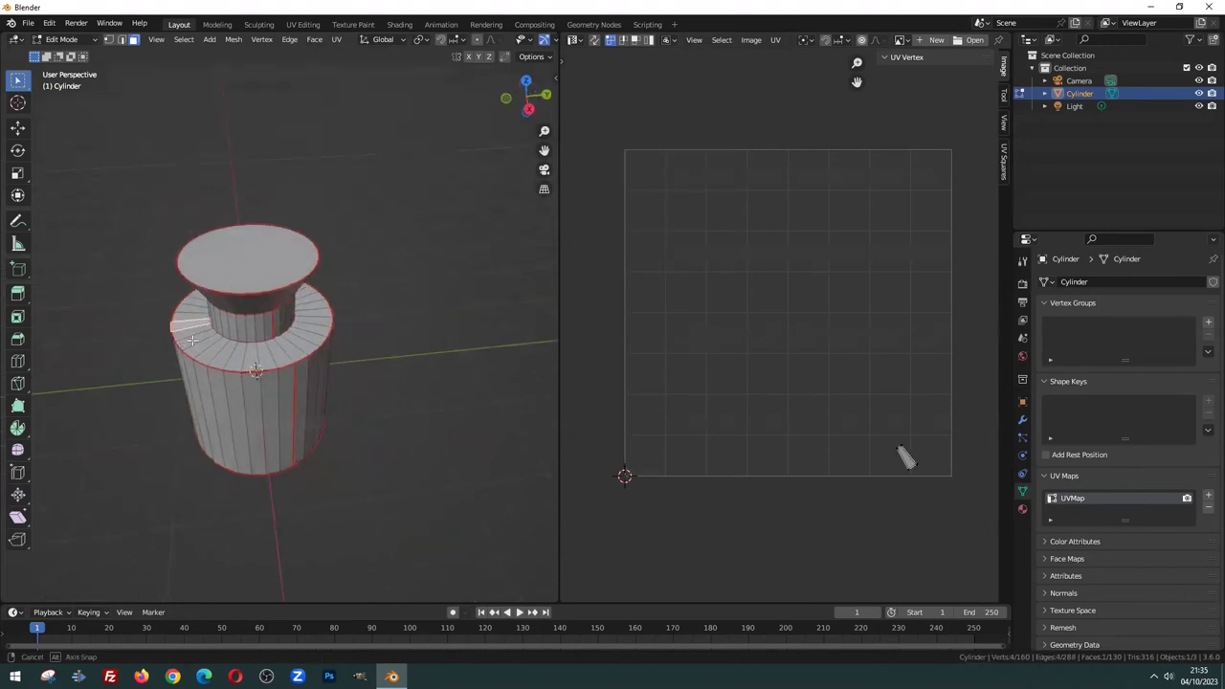
ctrl+click(268, 337)
mouse_move(355, 306)
middle_down()
mouse_move(304, 341)
mouse_move(164, 293)
middle_up()
ctrl+click(304, 341)
ctrl+click(320, 363)
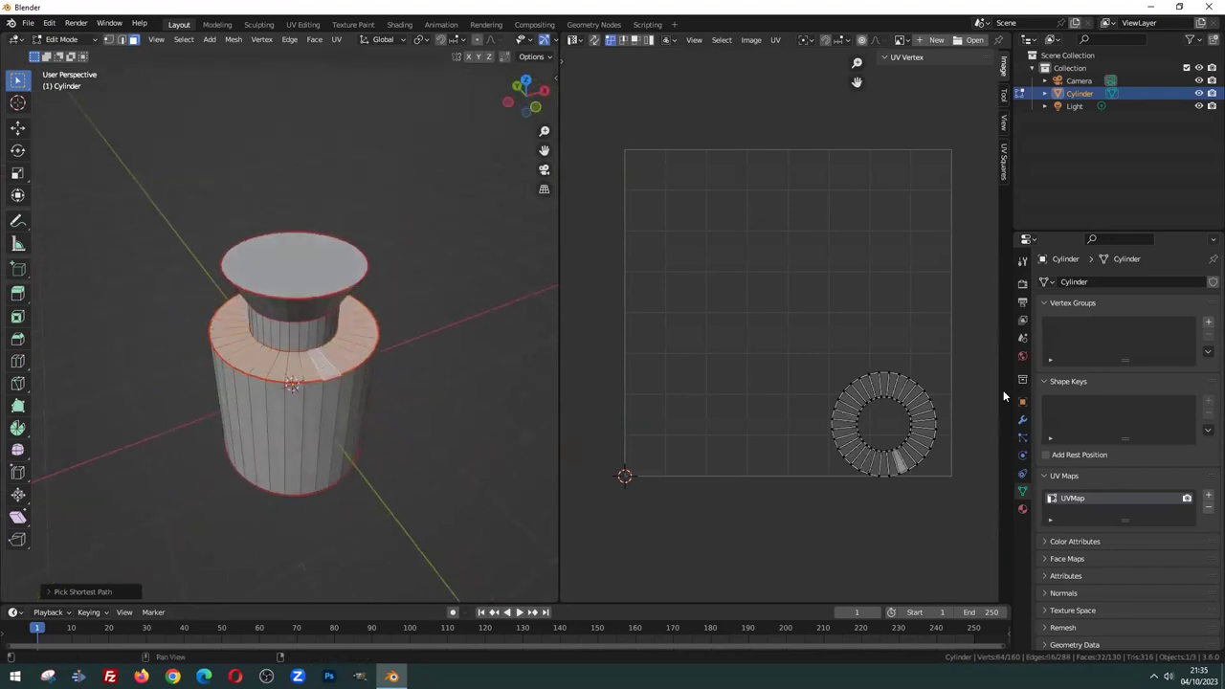
Select the top and bottom cap faces to view their circular islands
middle_drag(399, 410, 396, 408)
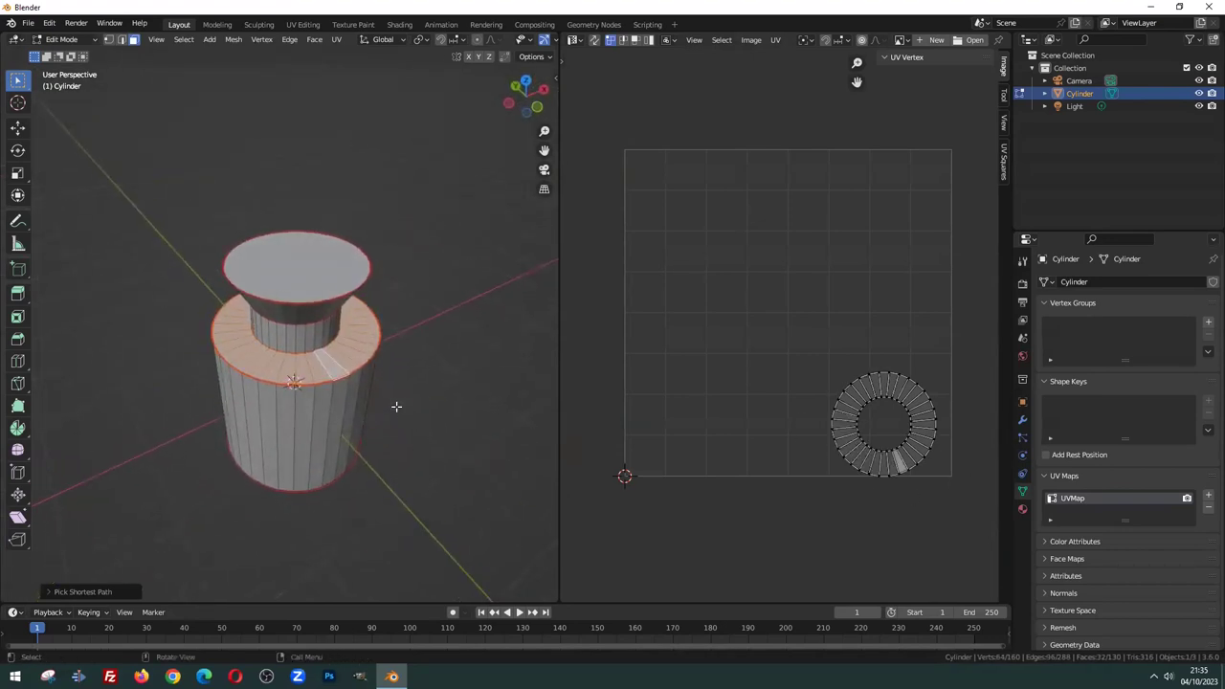
click(306, 266)
middle_drag(306, 266, 318, 317)
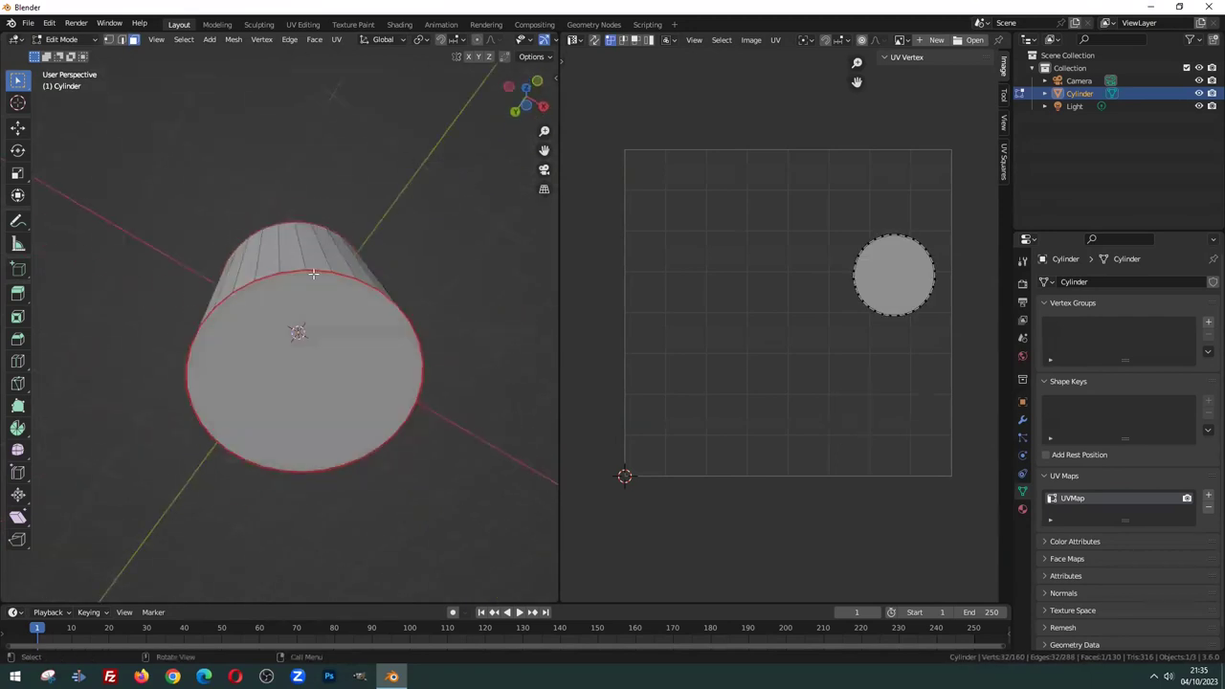
click(319, 317)
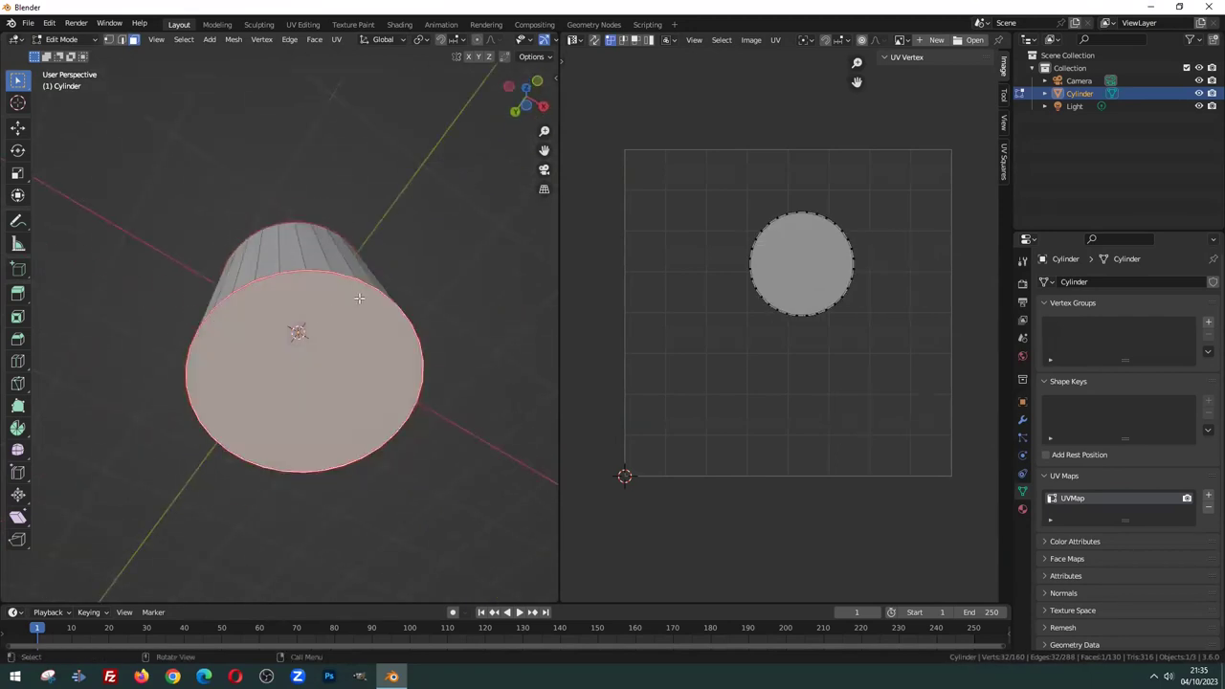
Select the ring of neck faces, showing its straight column of UVs
middle_drag(359, 299, 399, 460)
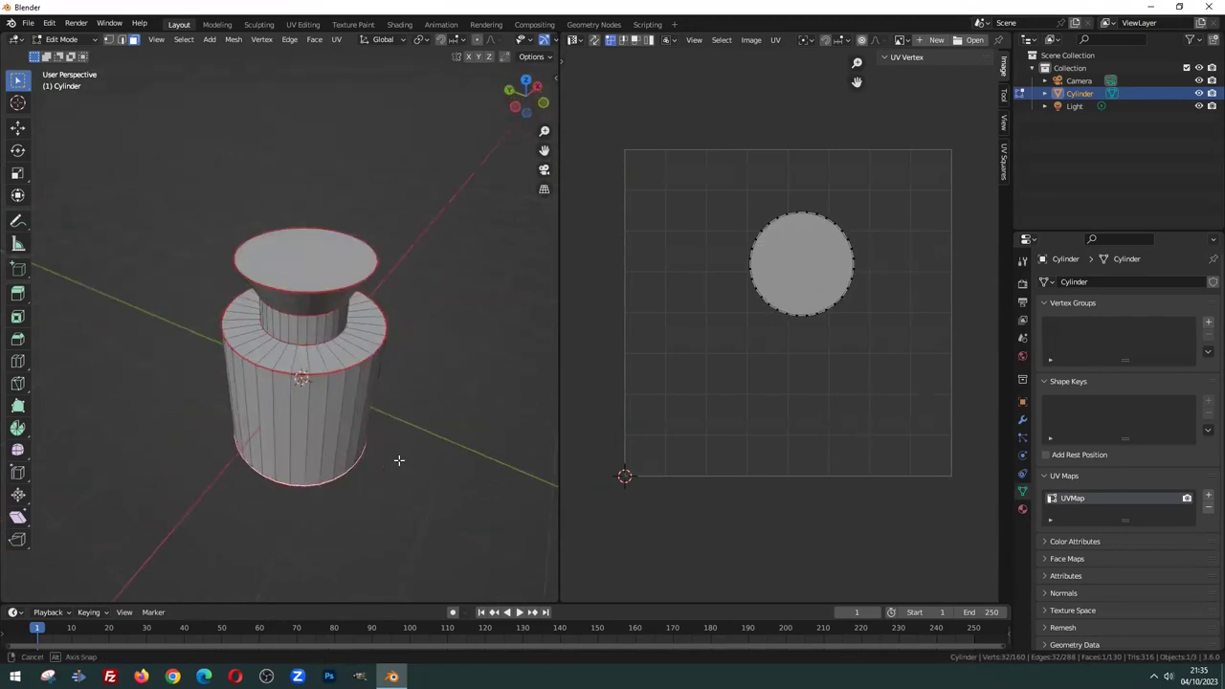
click(309, 332)
mouse_move(418, 306)
middle_down()
mouse_move(286, 318)
mouse_move(299, 298)
mouse_move(326, 314)
mouse_move(139, 345)
middle_up()
ctrl+click(263, 327)
ctrl+click(300, 298)
ctrl+click(325, 315)
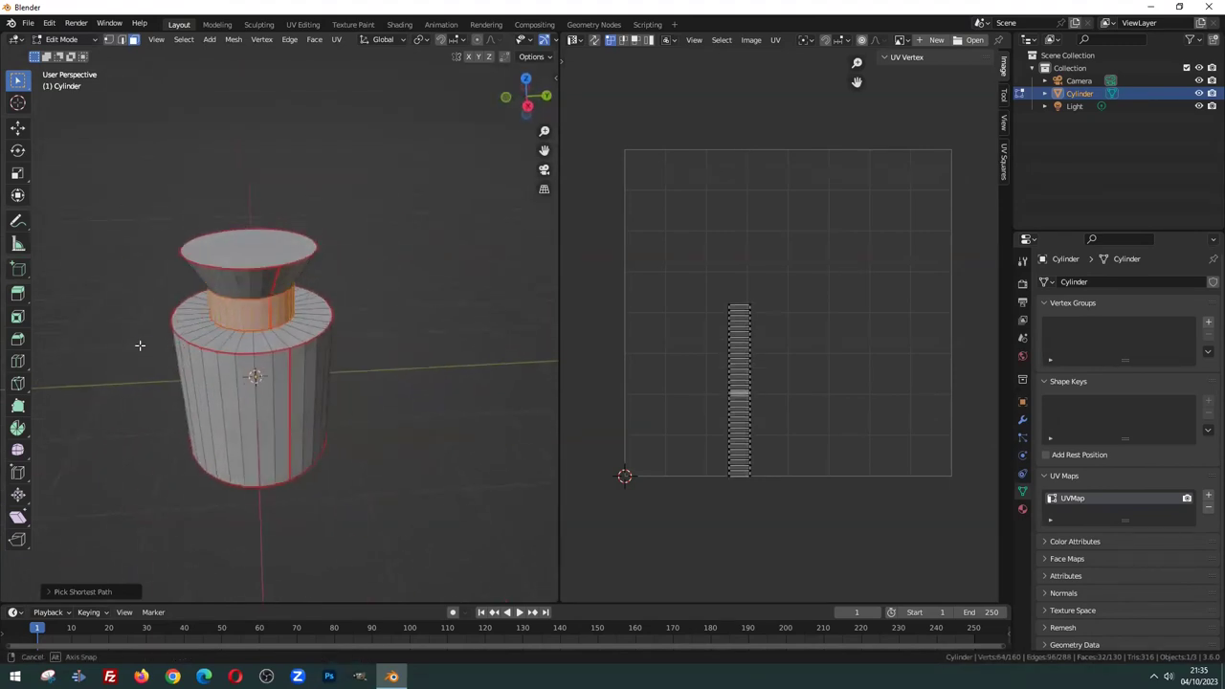
scroll(139, 344, up, 2)
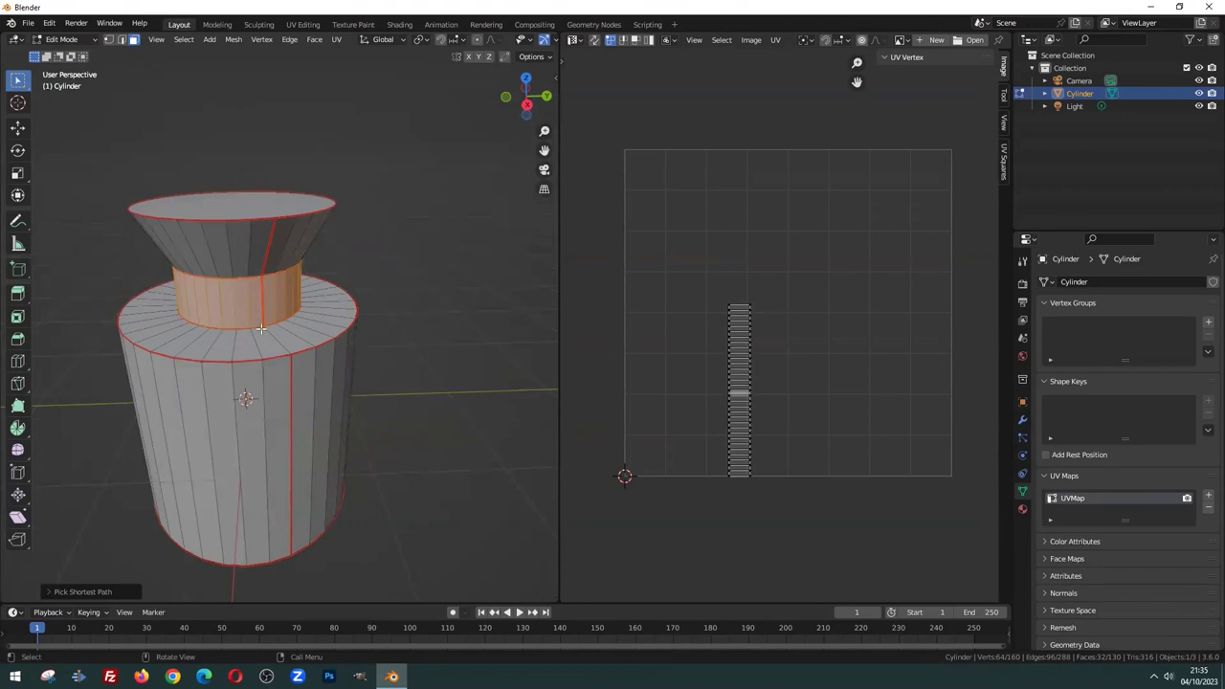
scroll(764, 412, up, 2)
scroll(837, 375, up, 1)
scroll(827, 291, up, 2)
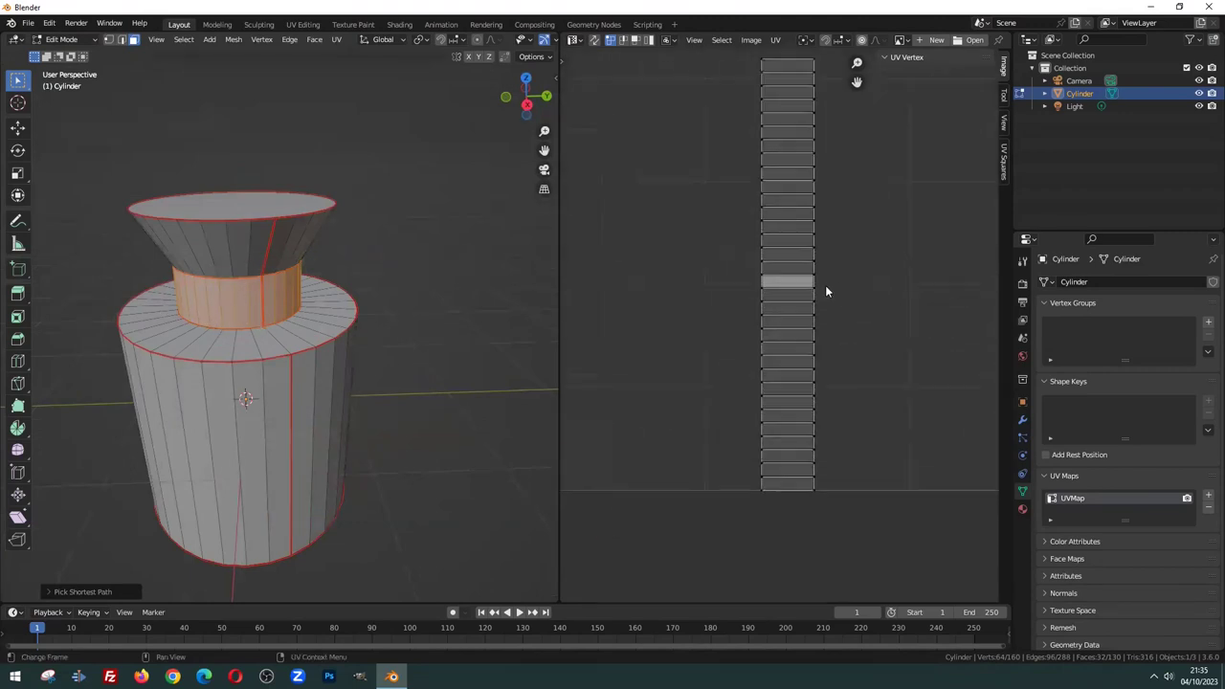
scroll(821, 287, down, 2)
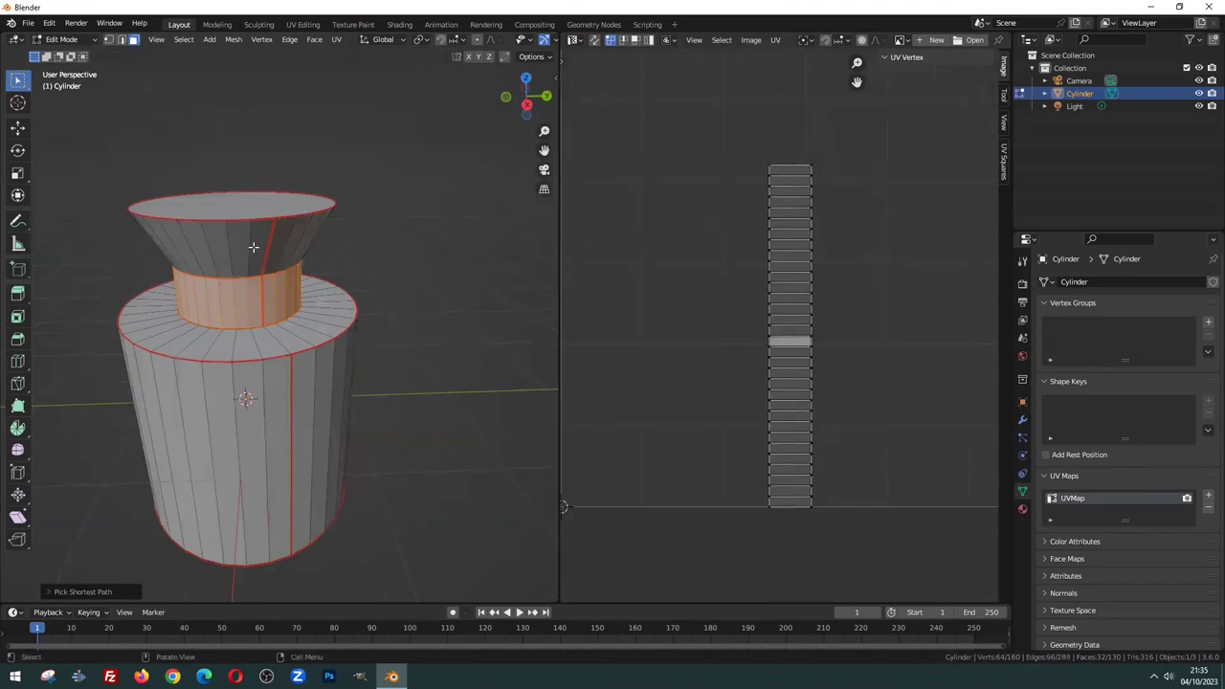
Select all the flared top's faces to reveal their curved arc in the UV editor
click(253, 247)
middle_drag(266, 242, 163, 229)
ctrl+click(266, 237)
mouse_move(266, 237)
middle_down()
mouse_move(308, 225)
mouse_move(314, 239)
mouse_move(224, 252)
mouse_move(342, 260)
mouse_move(239, 253)
middle_up()
ctrl+click(377, 246)
ctrl+click(342, 259)
ctrl+click(153, 244)
middle_drag(153, 244, 425, 287)
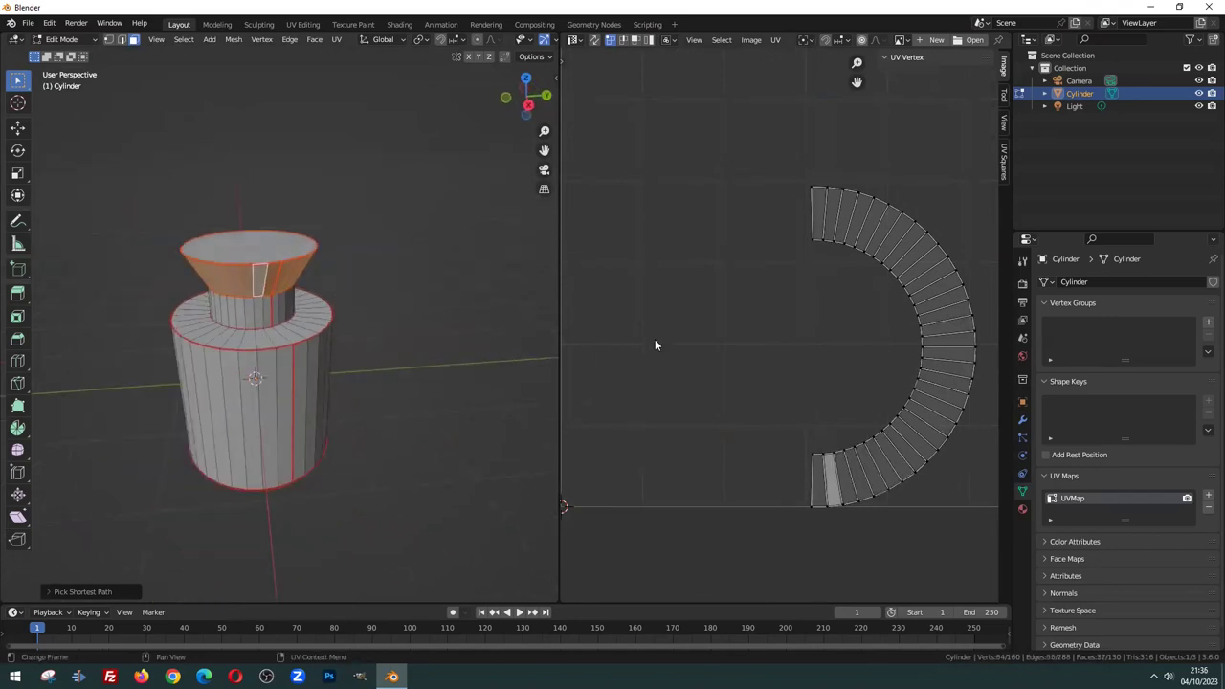
middle_drag(708, 320, 635, 299)
mouse_move(316, 268)
middle_down()
mouse_move(348, 232)
mouse_move(236, 300)
middle_up()
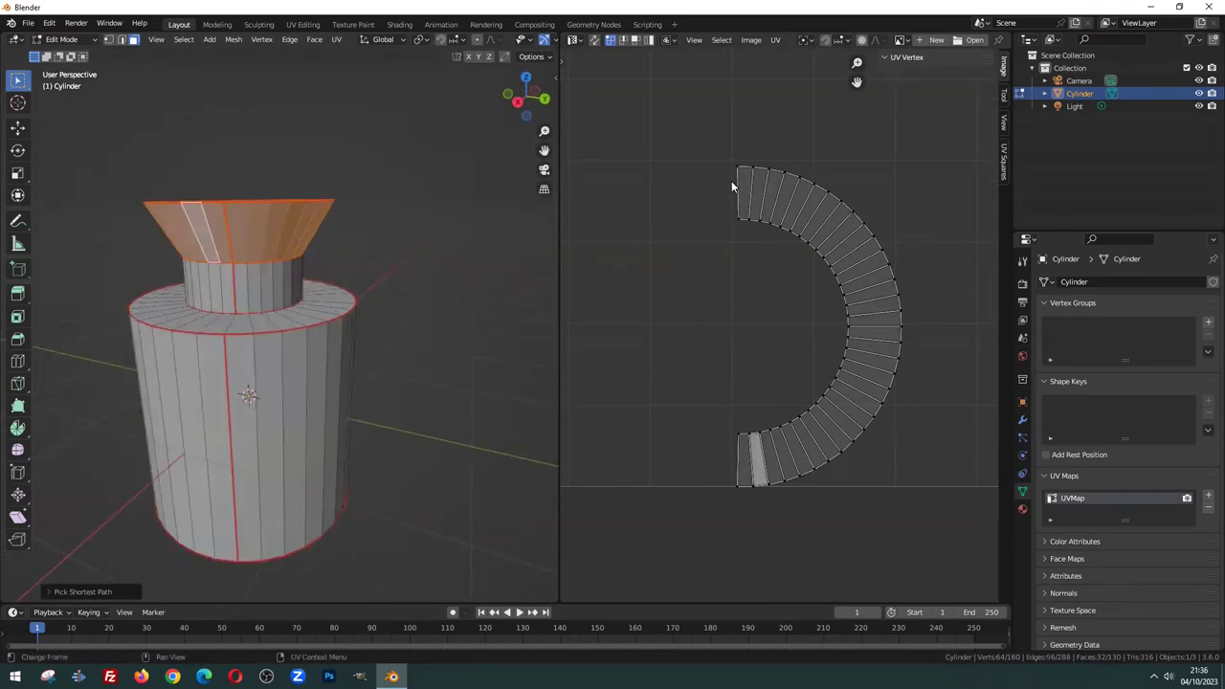
middle_drag(315, 287, 316, 248)
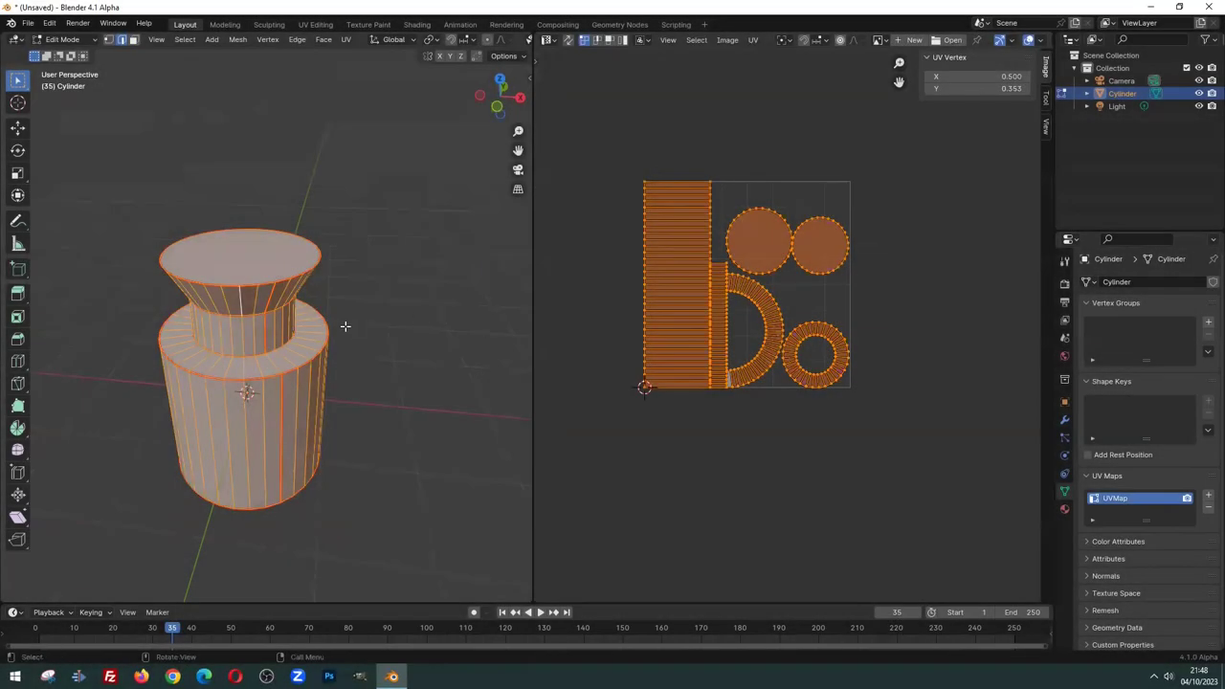
Orbit and zoom the view around the bottle to check its UV layout
mouse_move(346, 326)
middle_down()
mouse_move(394, 290)
mouse_move(358, 314)
middle_up()
scroll(358, 315, up, 2)
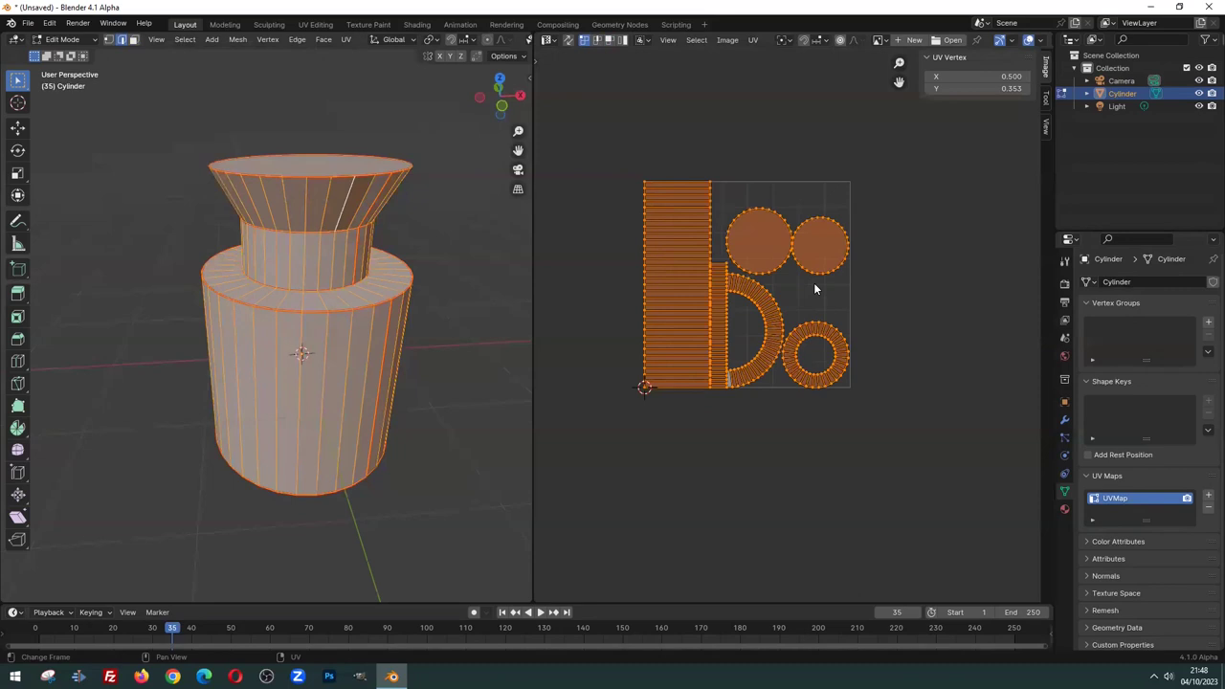
key(g)
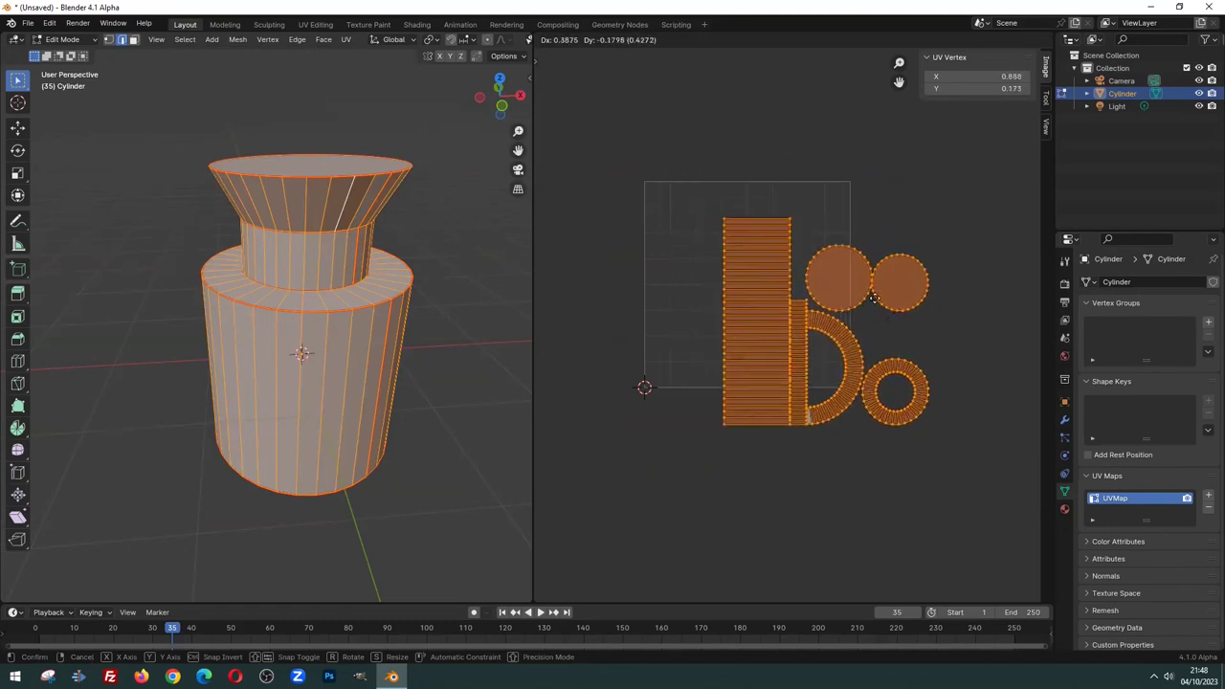
click(832, 304)
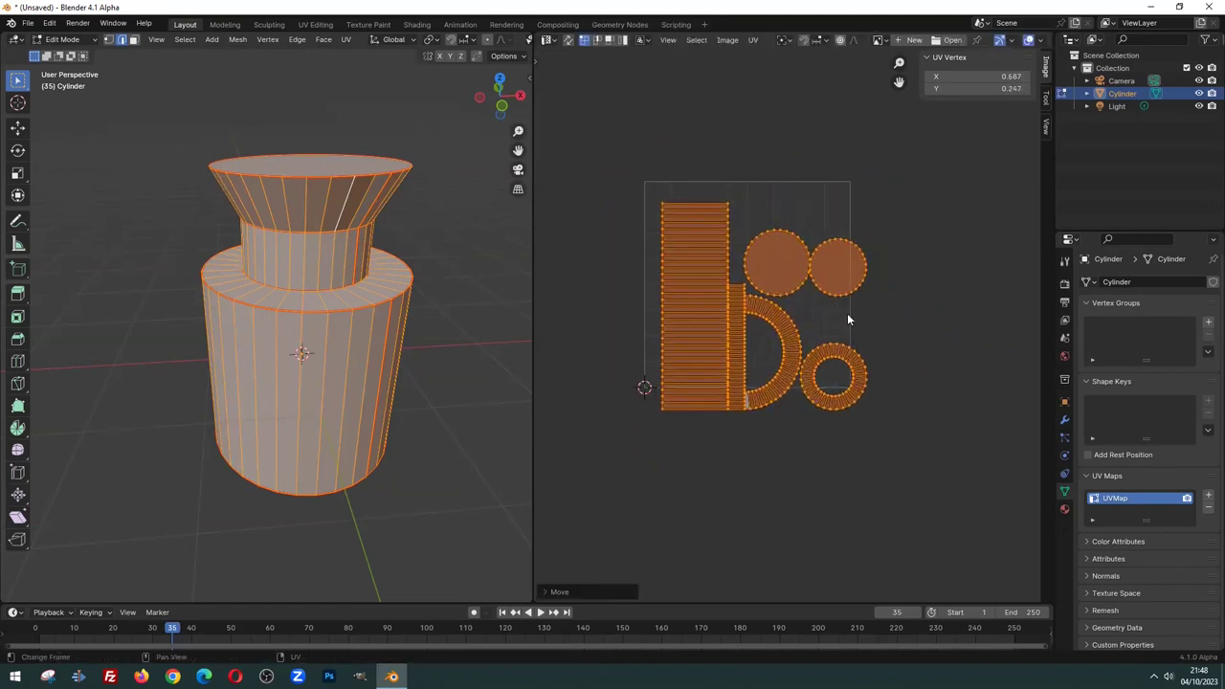
key(g)
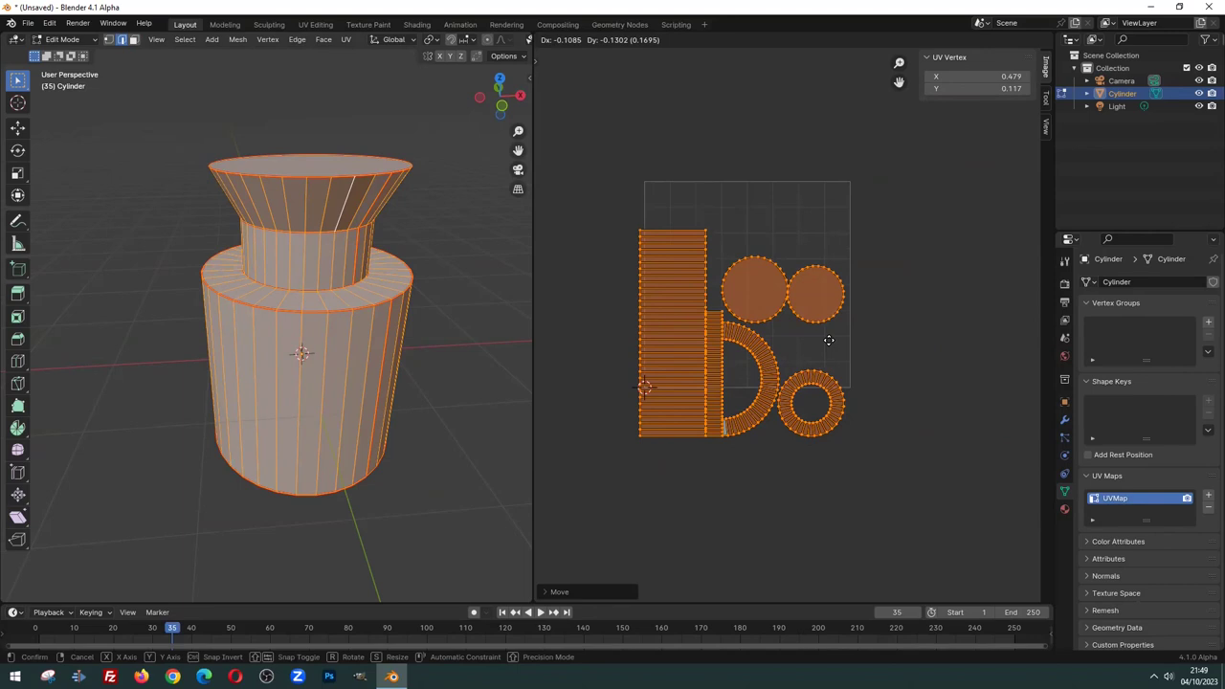
click(833, 290)
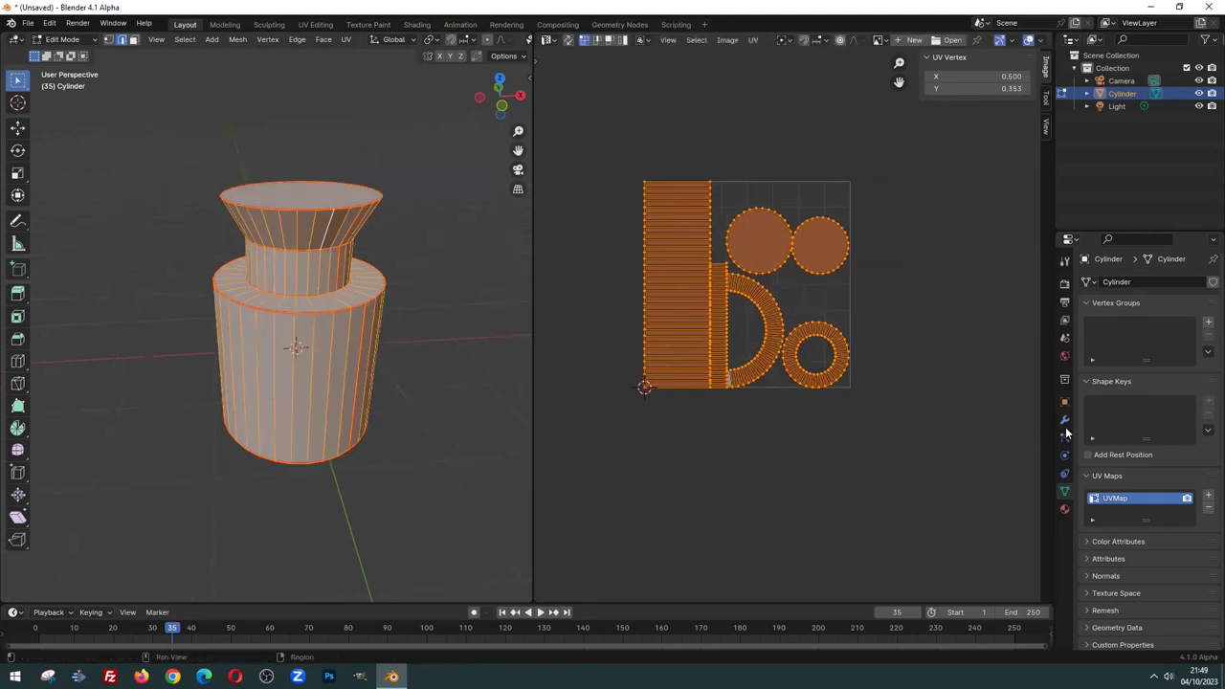
middle_drag(306, 316, 284, 312)
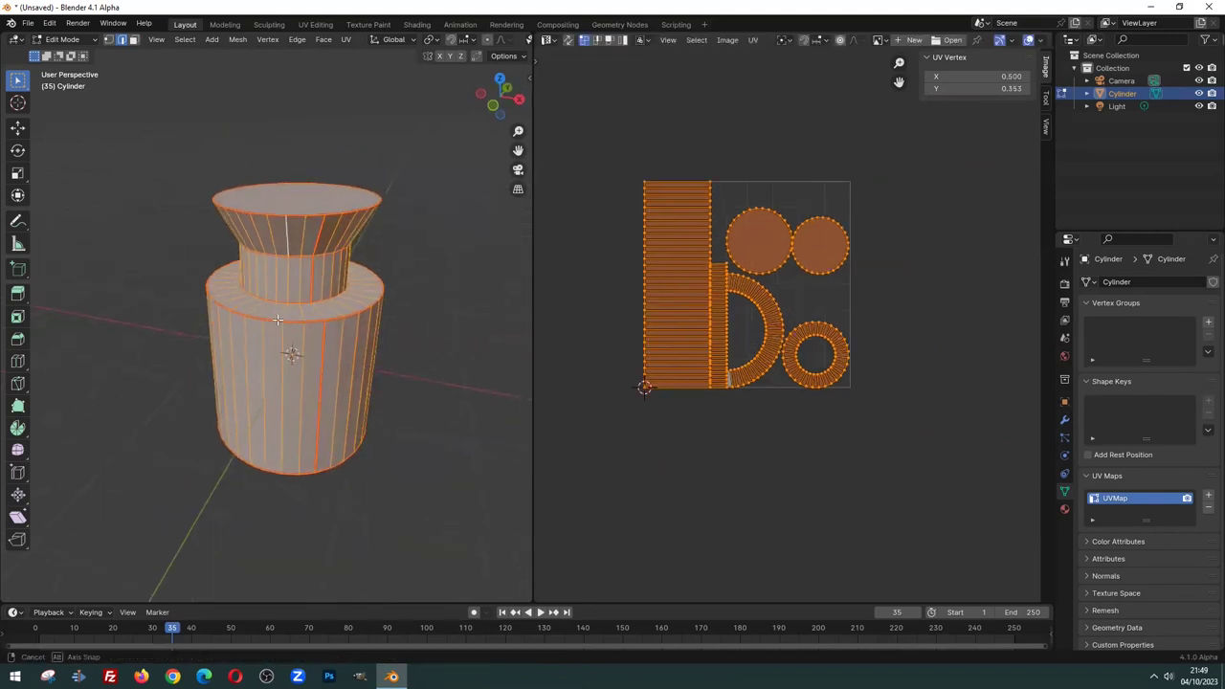
scroll(285, 312, up, 1)
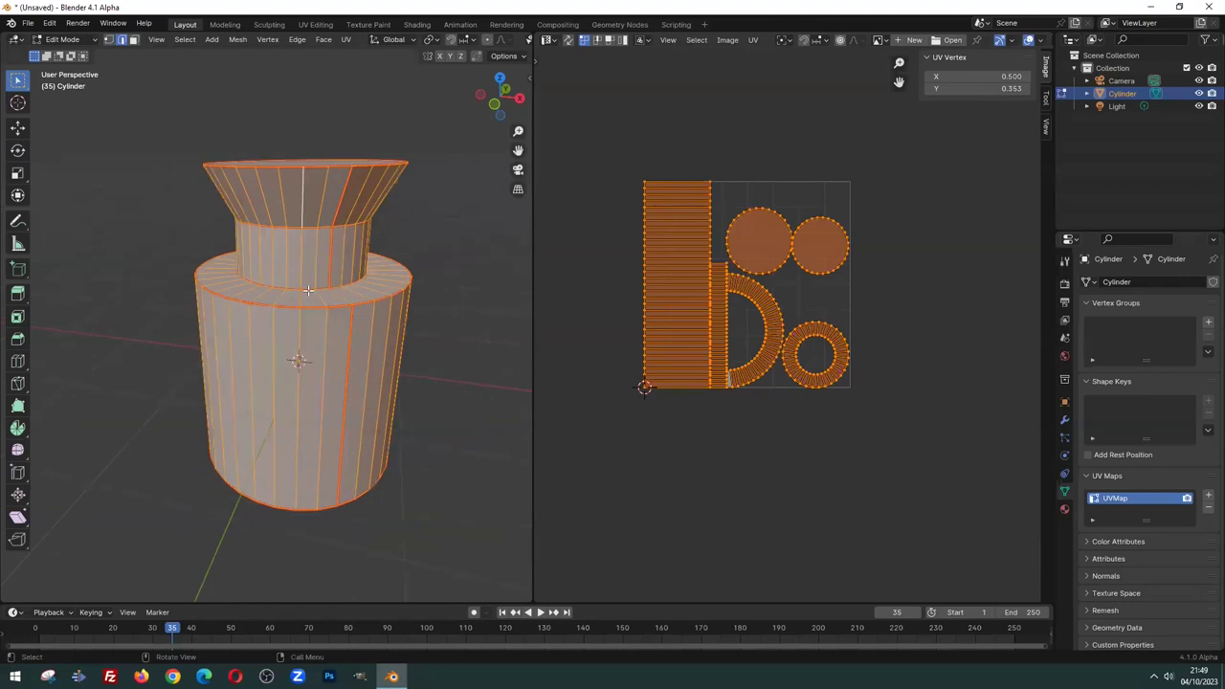
Add a new material, Material.001, to the bottle with a Diffuse BSDF surface
click(1064, 509)
click(1144, 336)
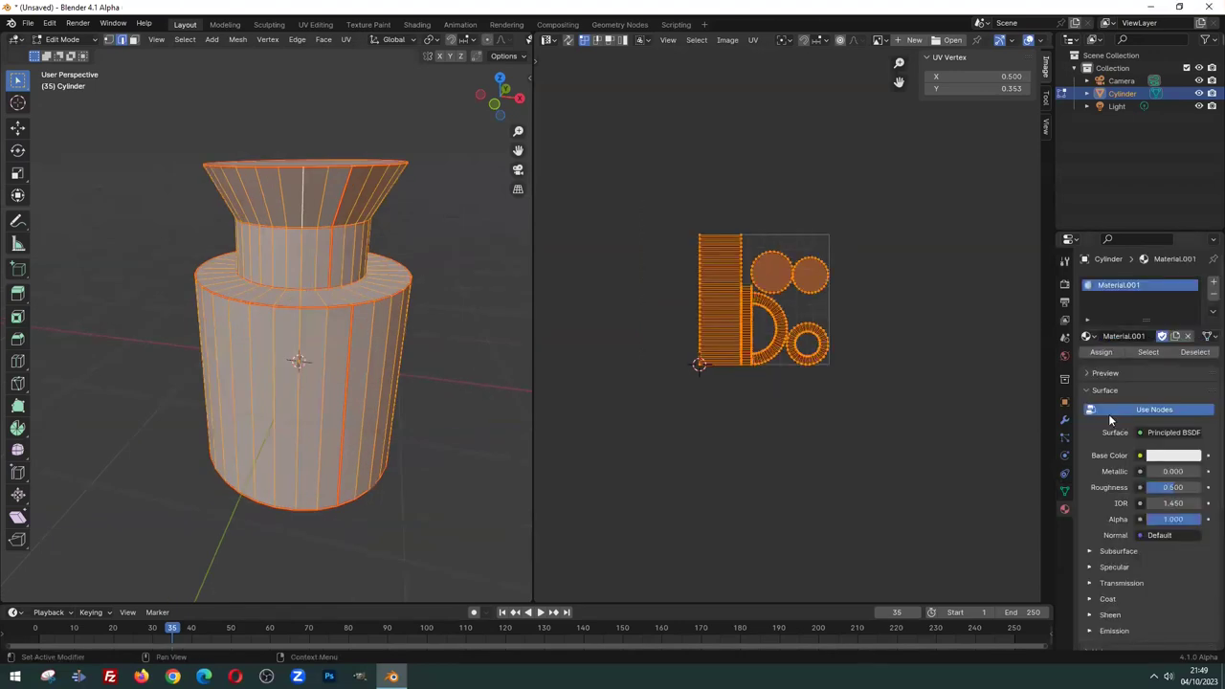
scroll(871, 312, up, 2)
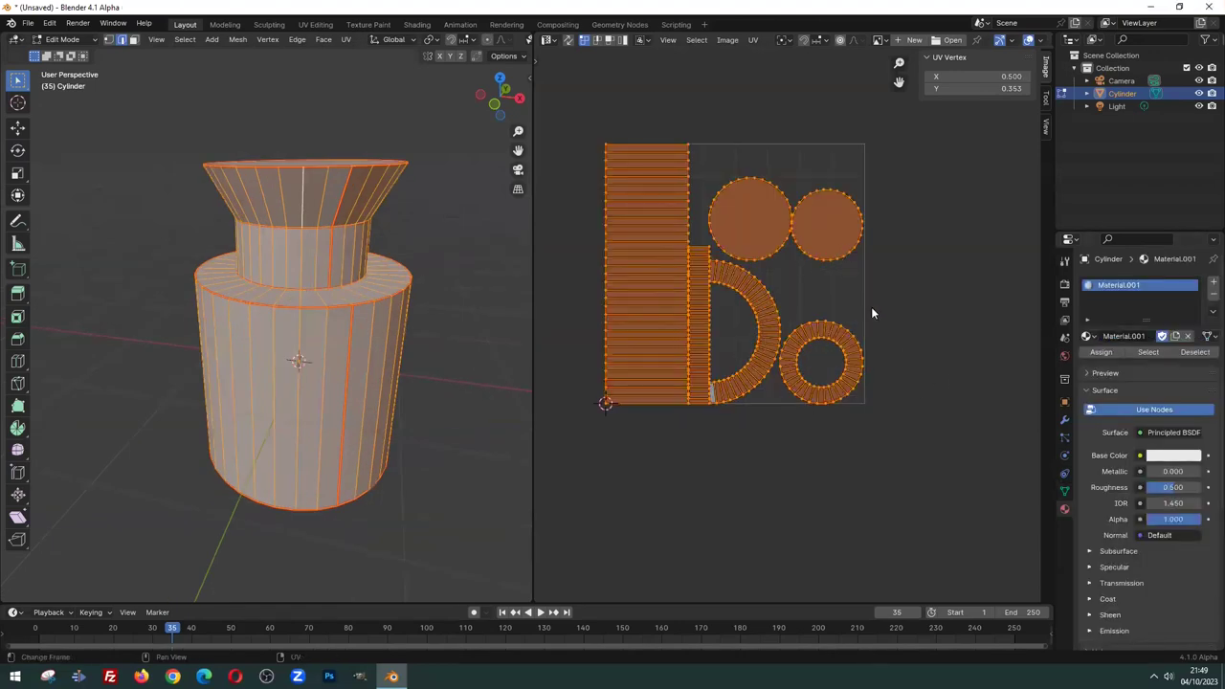
click(1151, 433)
click(1145, 406)
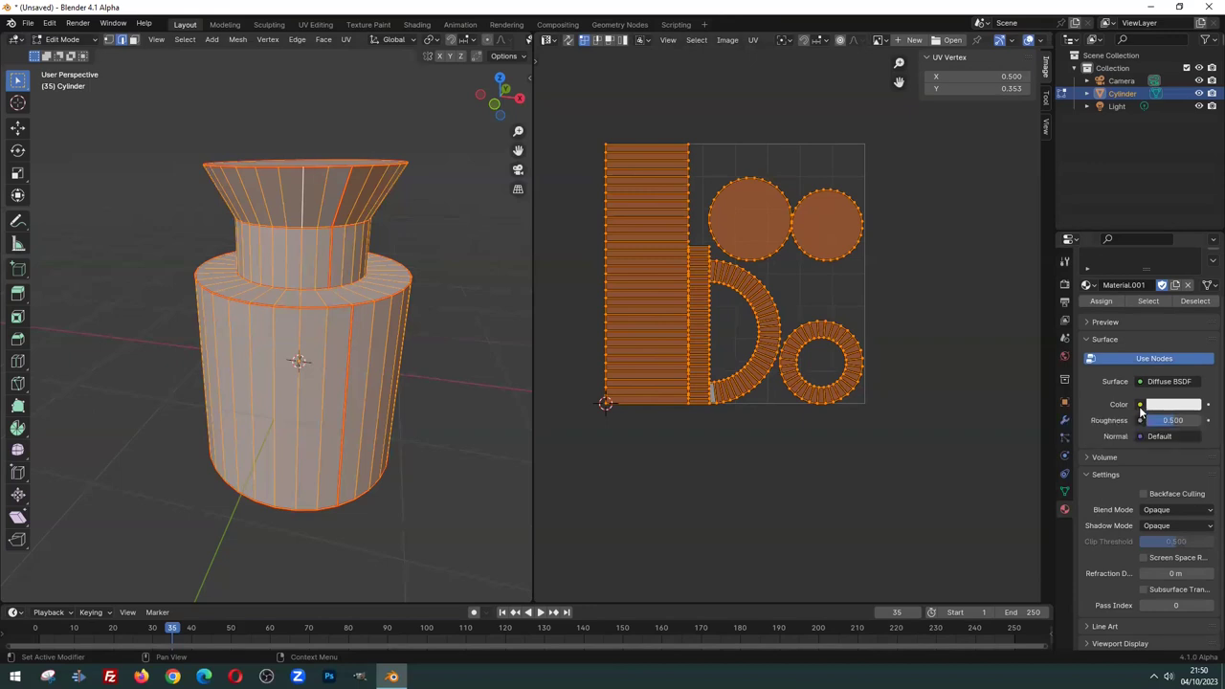
click(1140, 405)
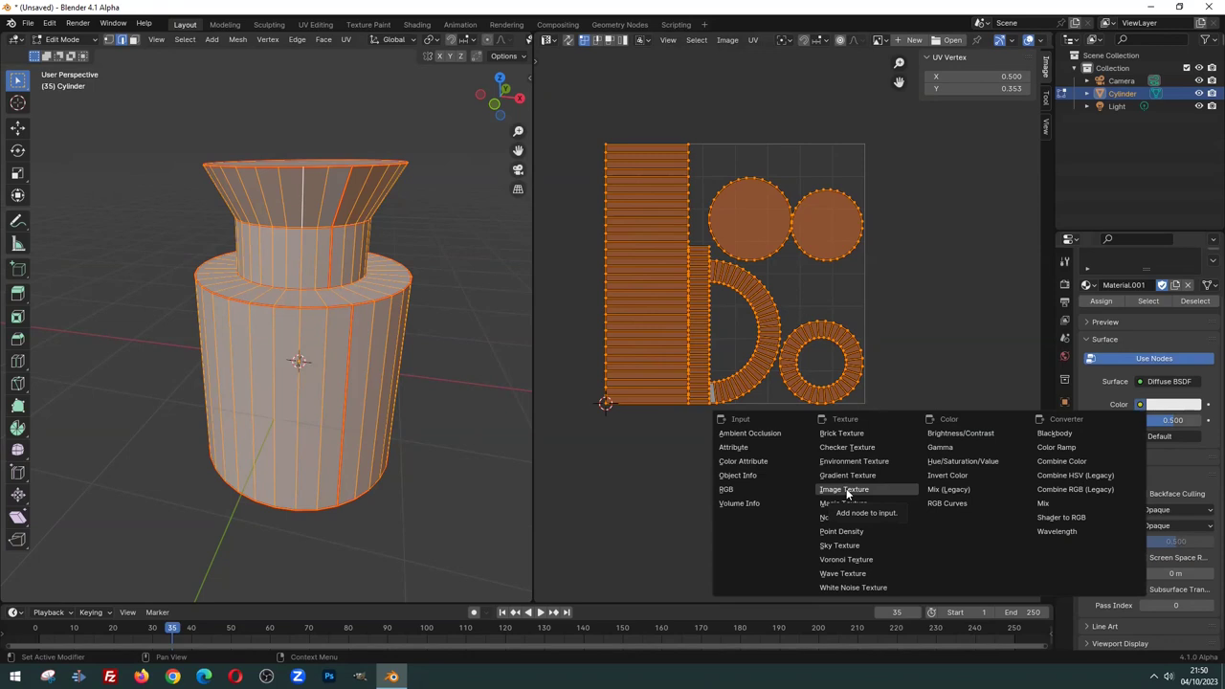
Drive Material.001's Color with an Image Texture using the 376416745_…_n.jpg radio photo
click(846, 490)
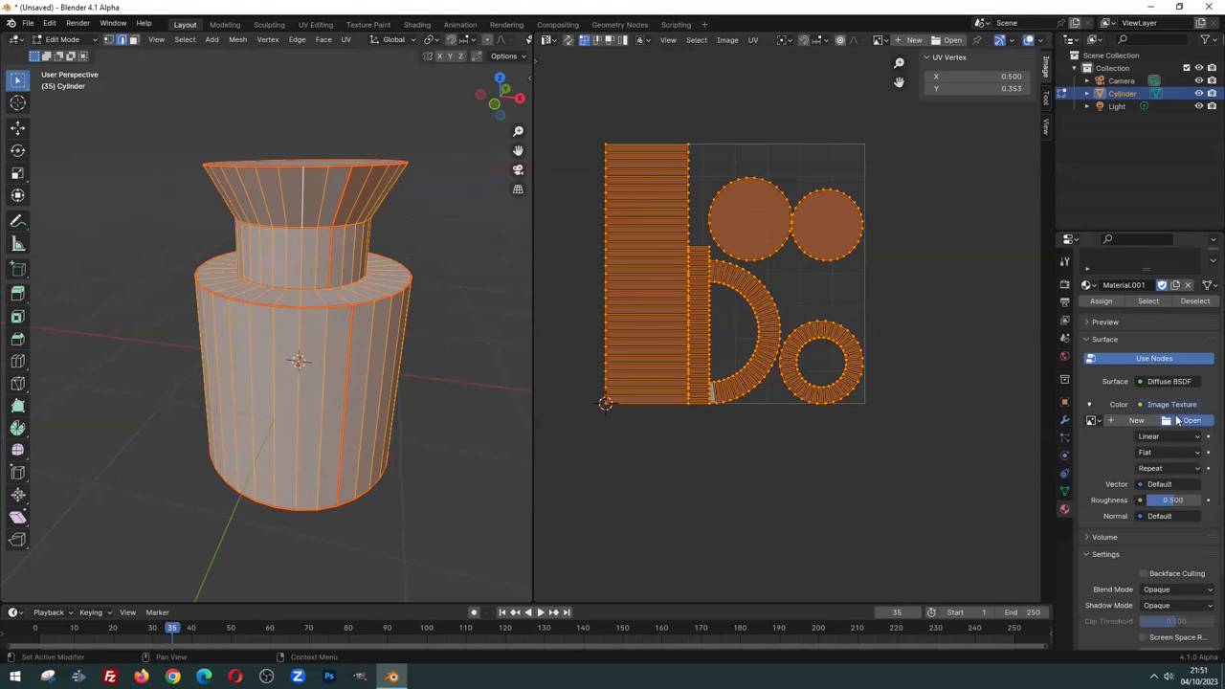
click(1185, 420)
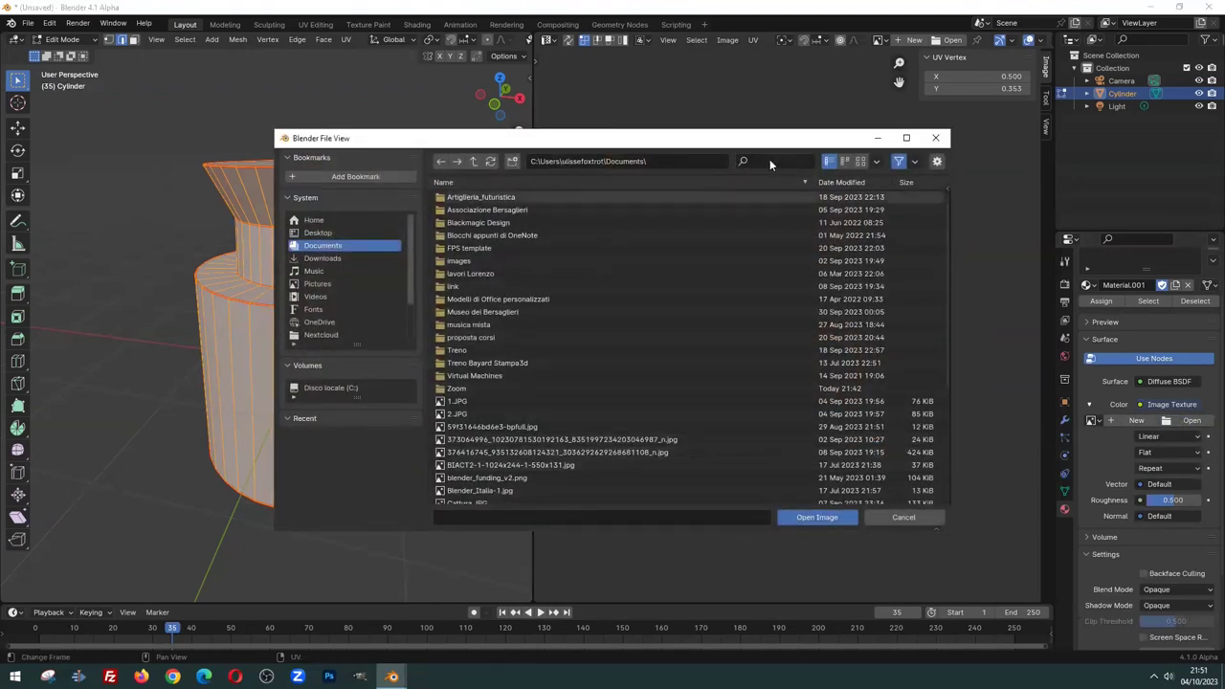
click(859, 162)
scroll(652, 339, down, 3)
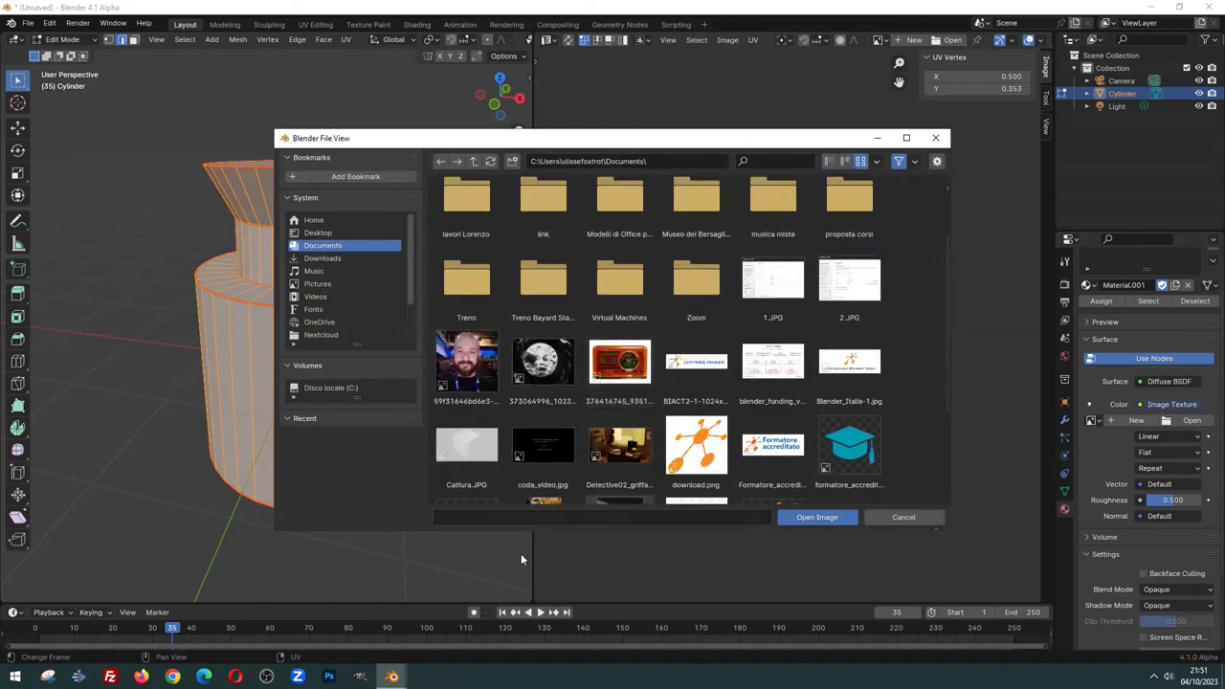
scroll(601, 376, down, 2)
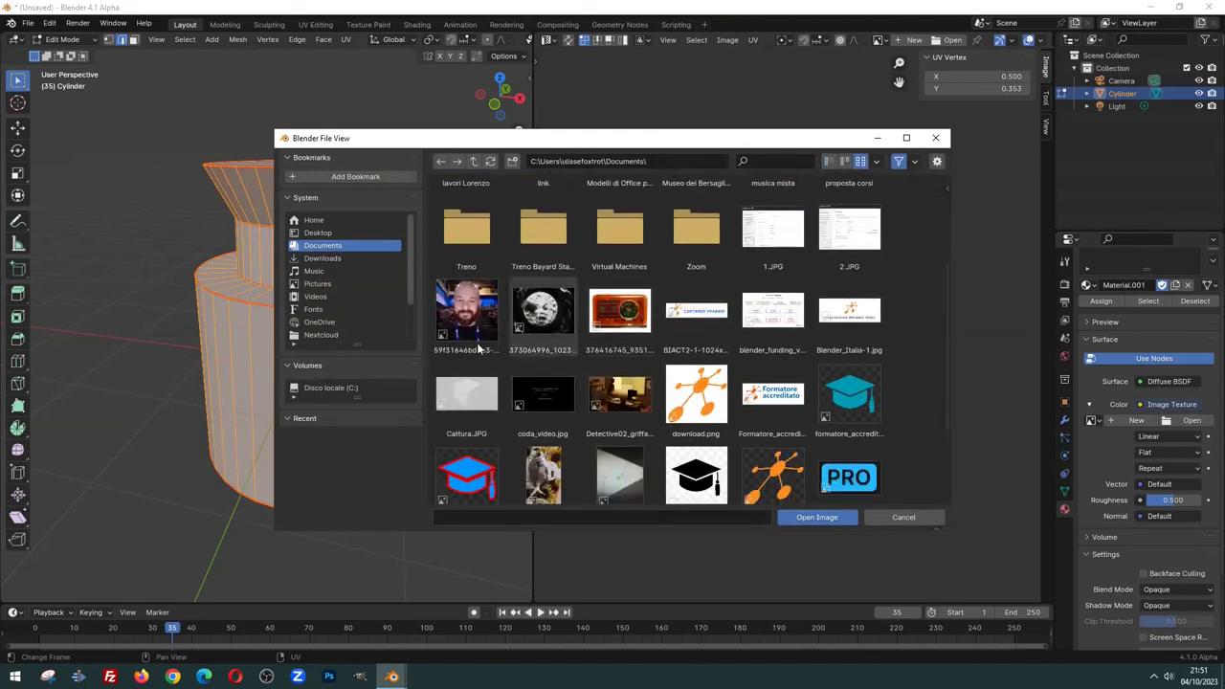
click(620, 322)
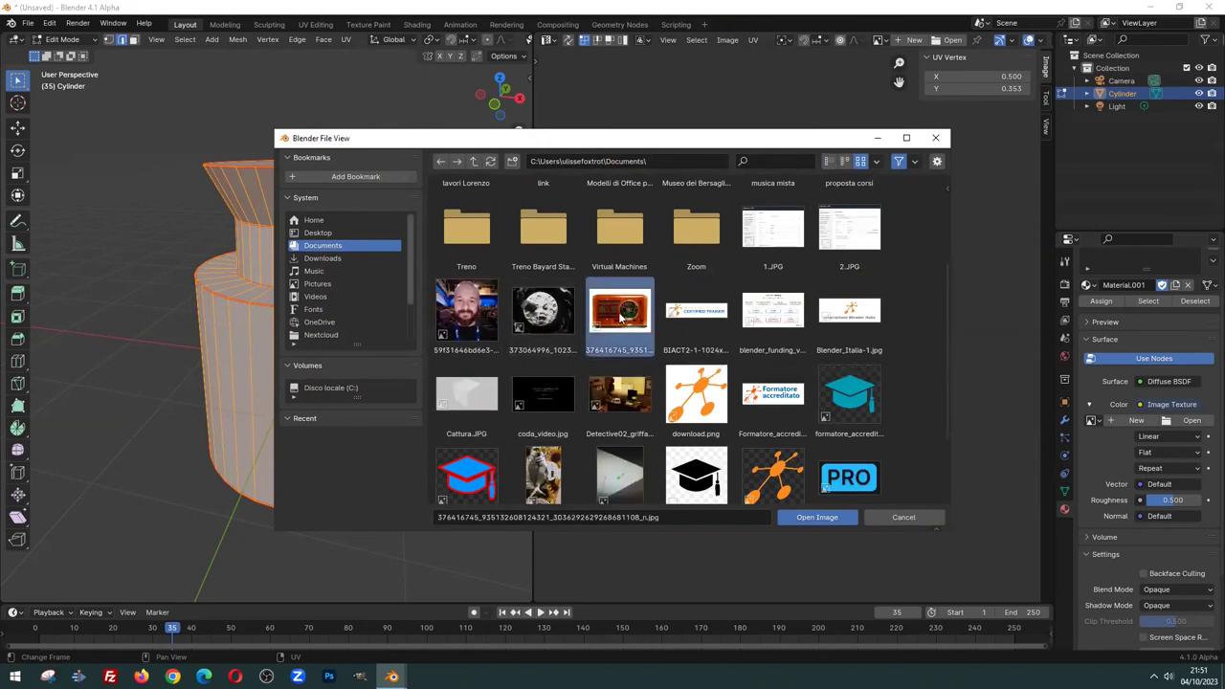
double_click(620, 318)
scroll(679, 355, down, 5)
scroll(718, 320, down, 2)
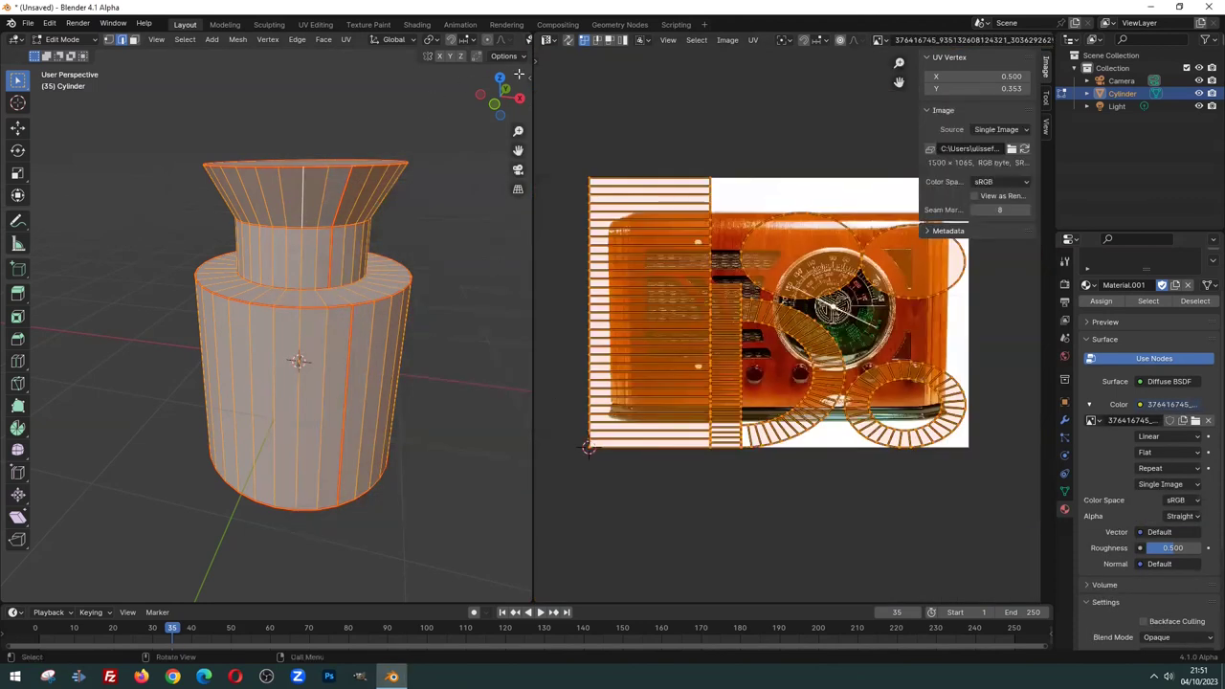
Switch to Material Preview shading, clear the UV selection and zoom in on the cylinder
scroll(512, 67, down, 4)
scroll(497, 44, down, 3)
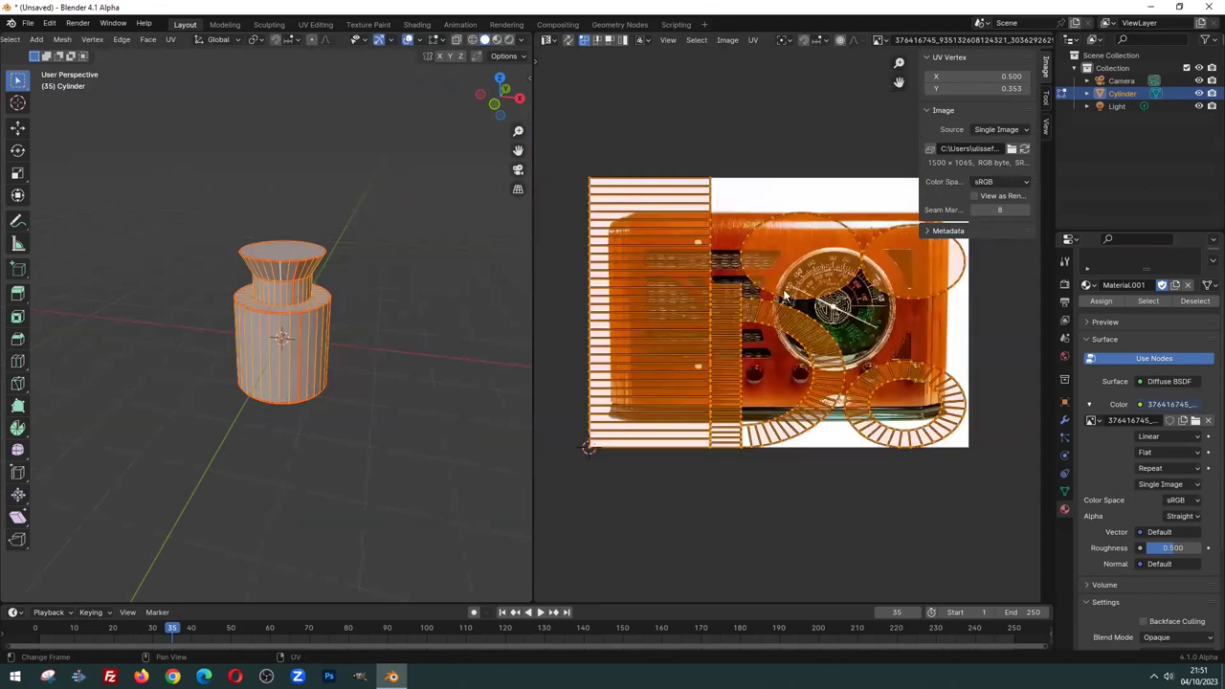
click(496, 40)
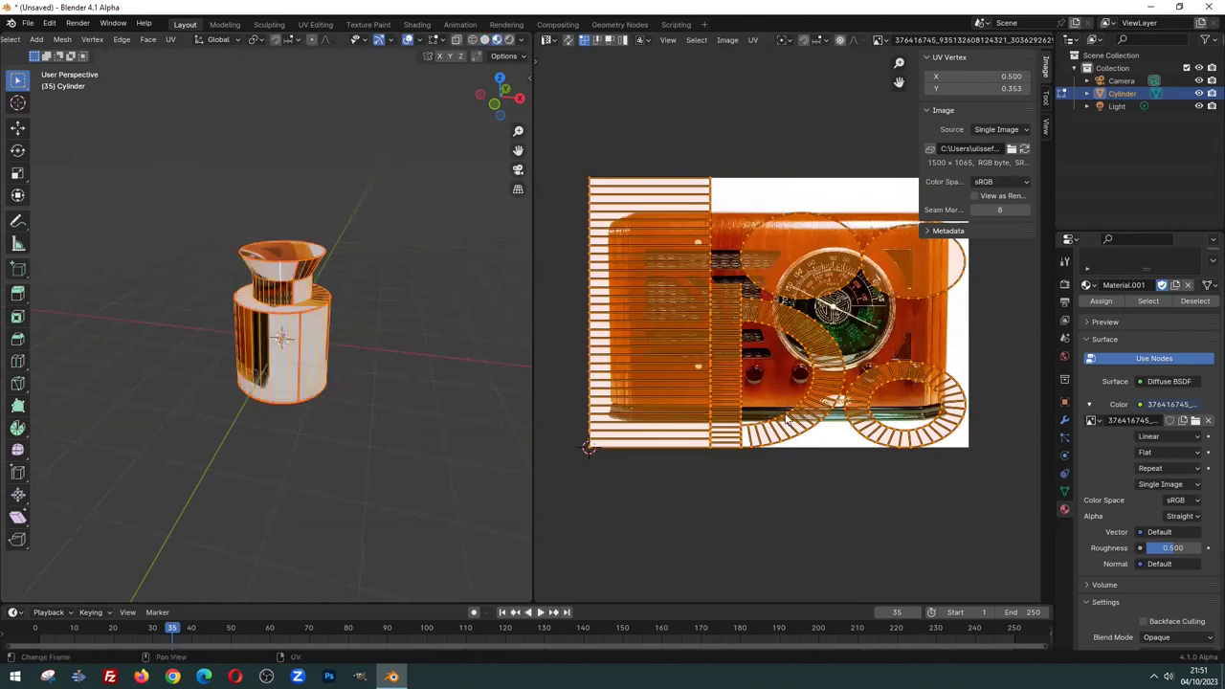
middle_drag(268, 307, 378, 308)
click(350, 246)
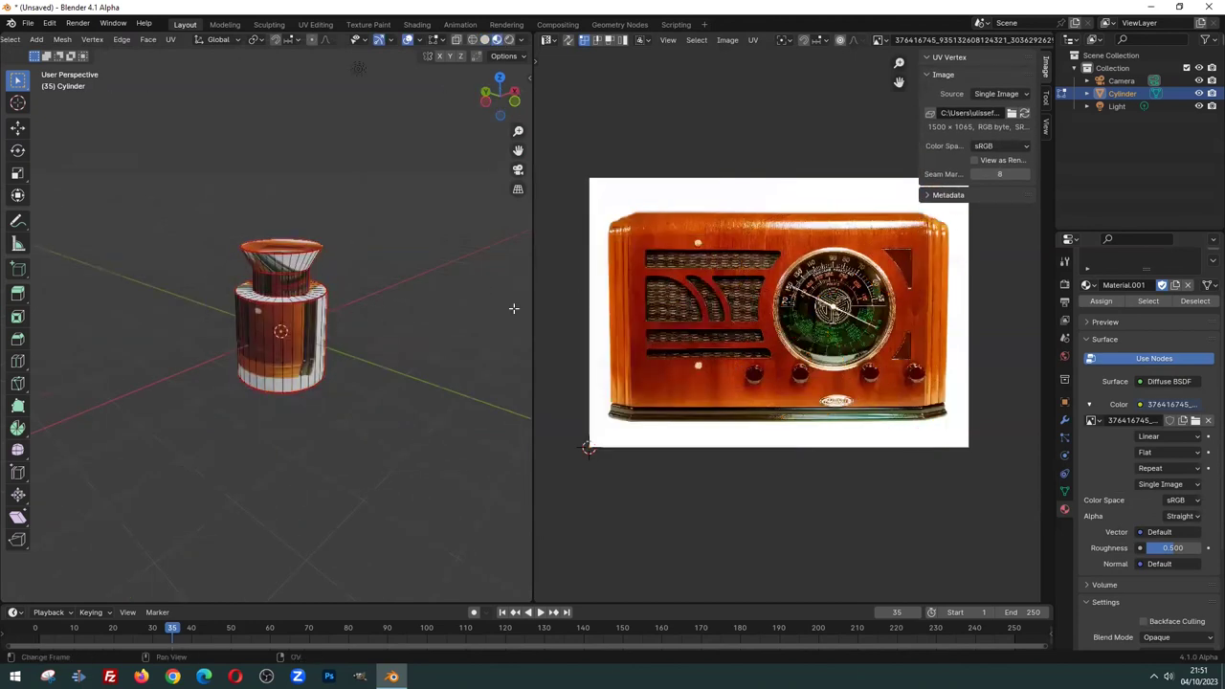
scroll(307, 254, up, 2)
scroll(287, 260, up, 2)
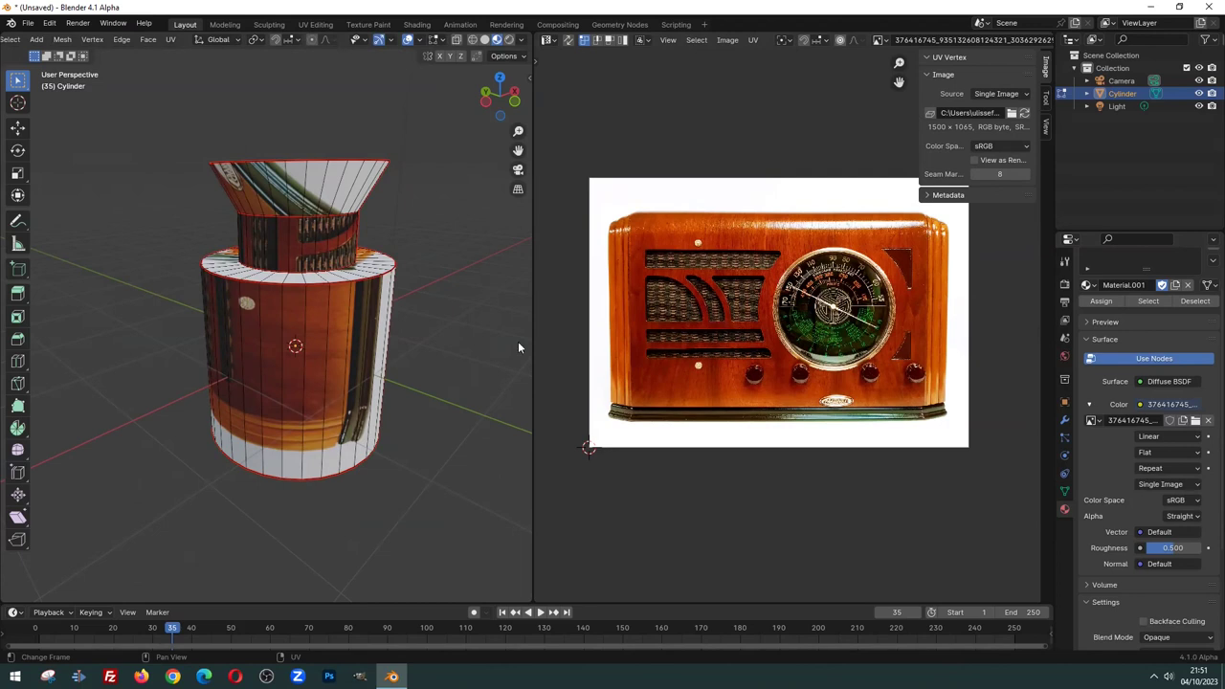
Box-select the long body UV island in UV face select mode
key(a)
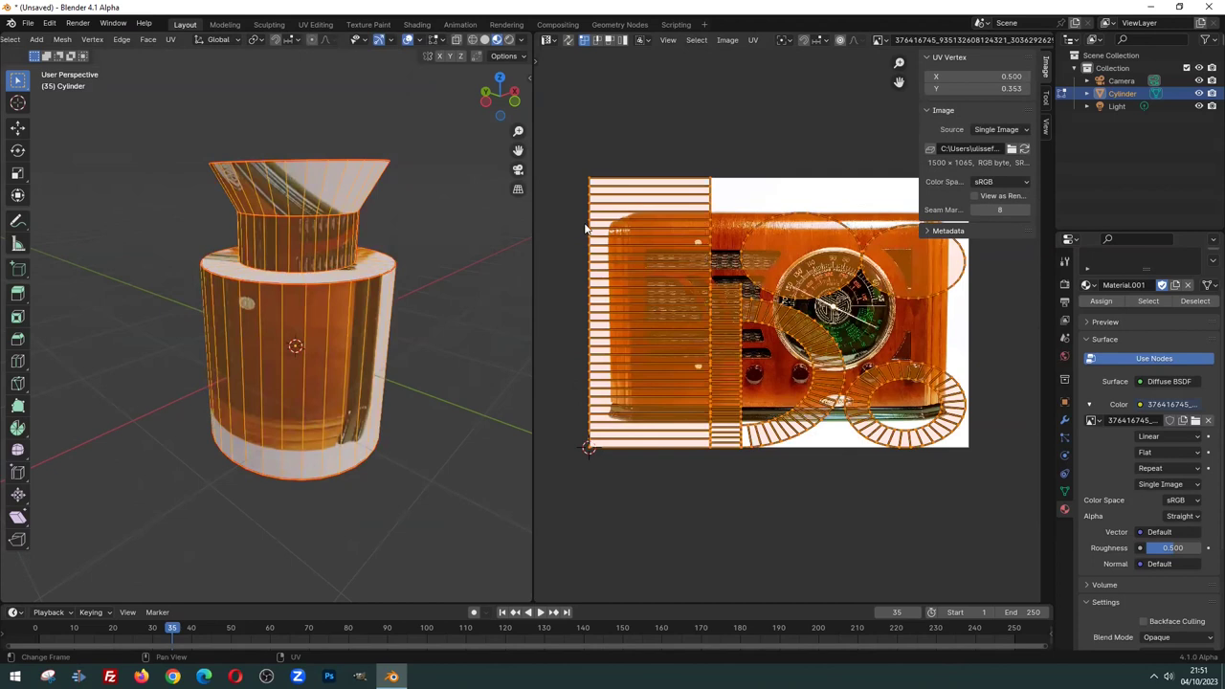
key(3)
key(alt+a)
key(b)
drag(629, 142, 679, 517)
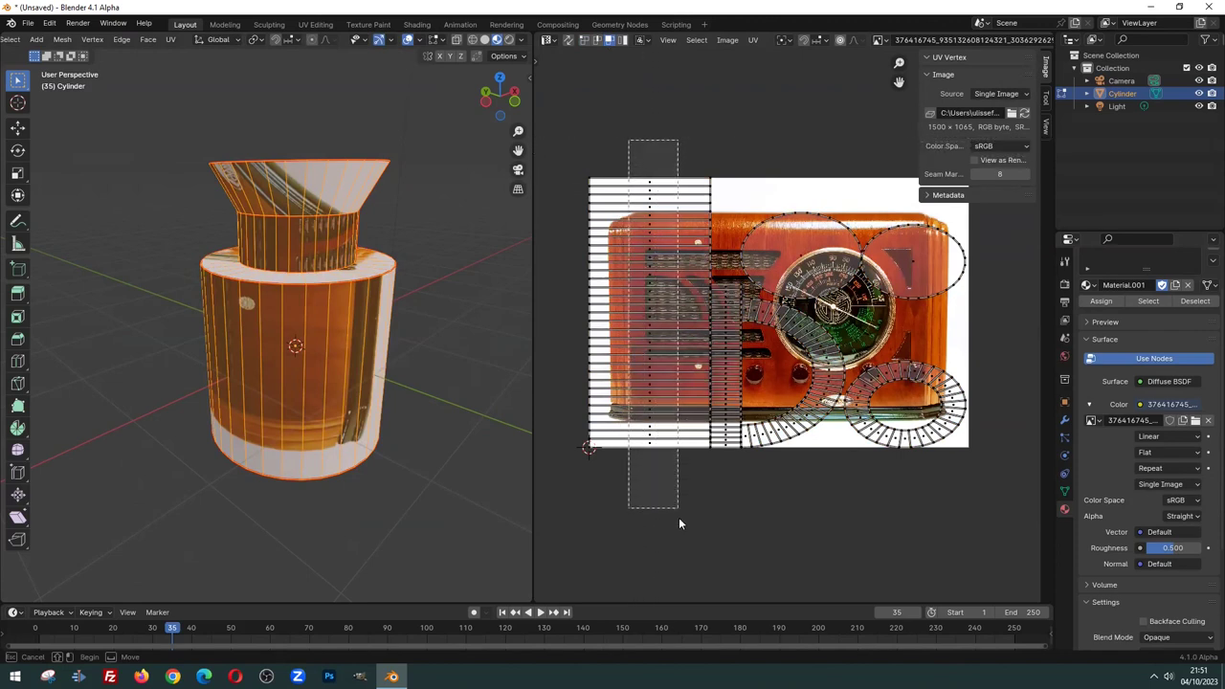
mouse_move(293, 342)
middle_down()
mouse_move(344, 344)
mouse_move(383, 306)
middle_up()
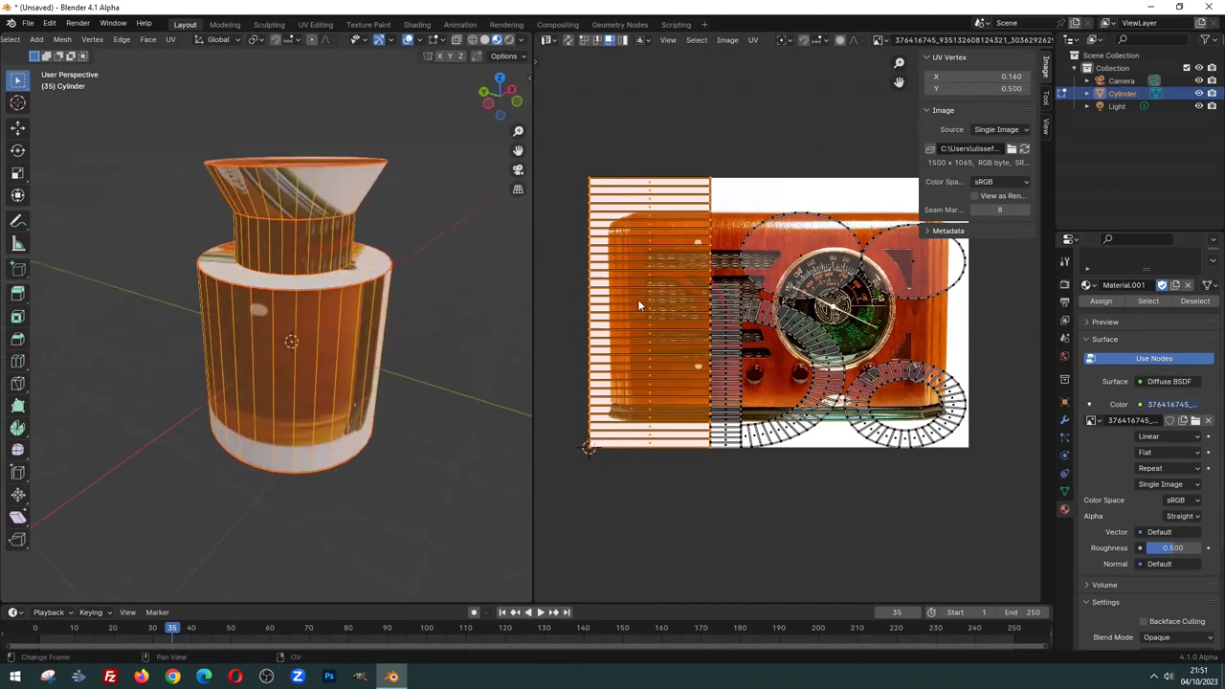
Move and narrow the body island onto the radio's left side
key(g)
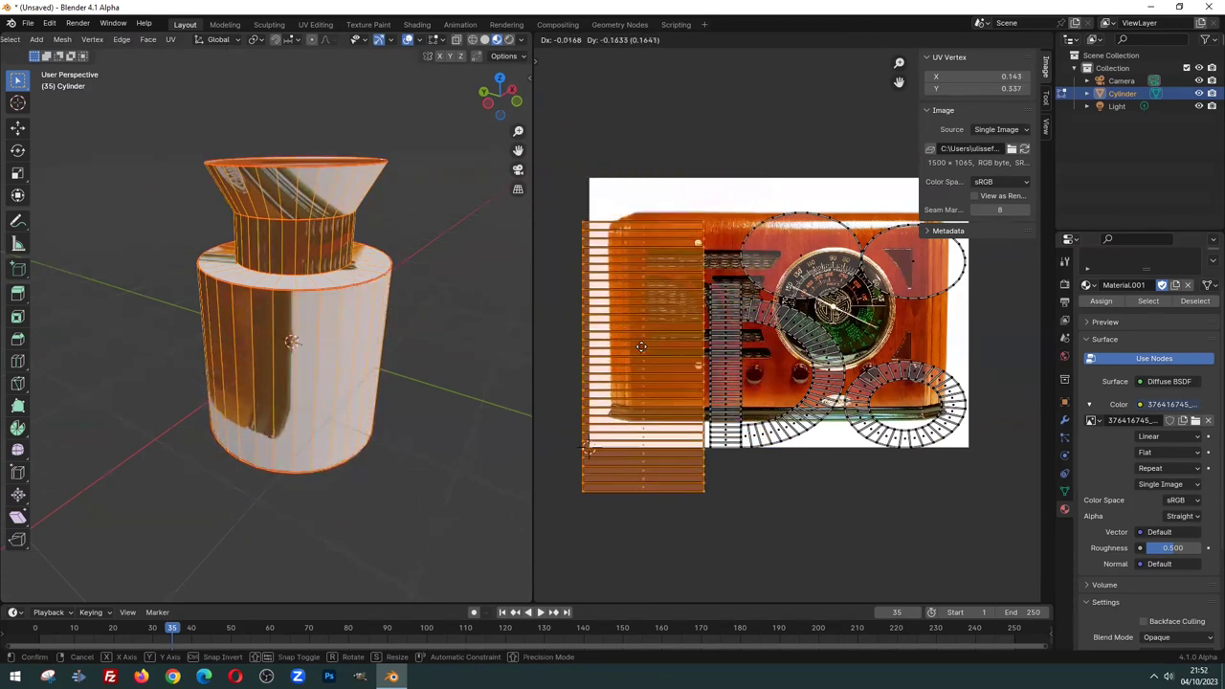
click(637, 298)
key(s)
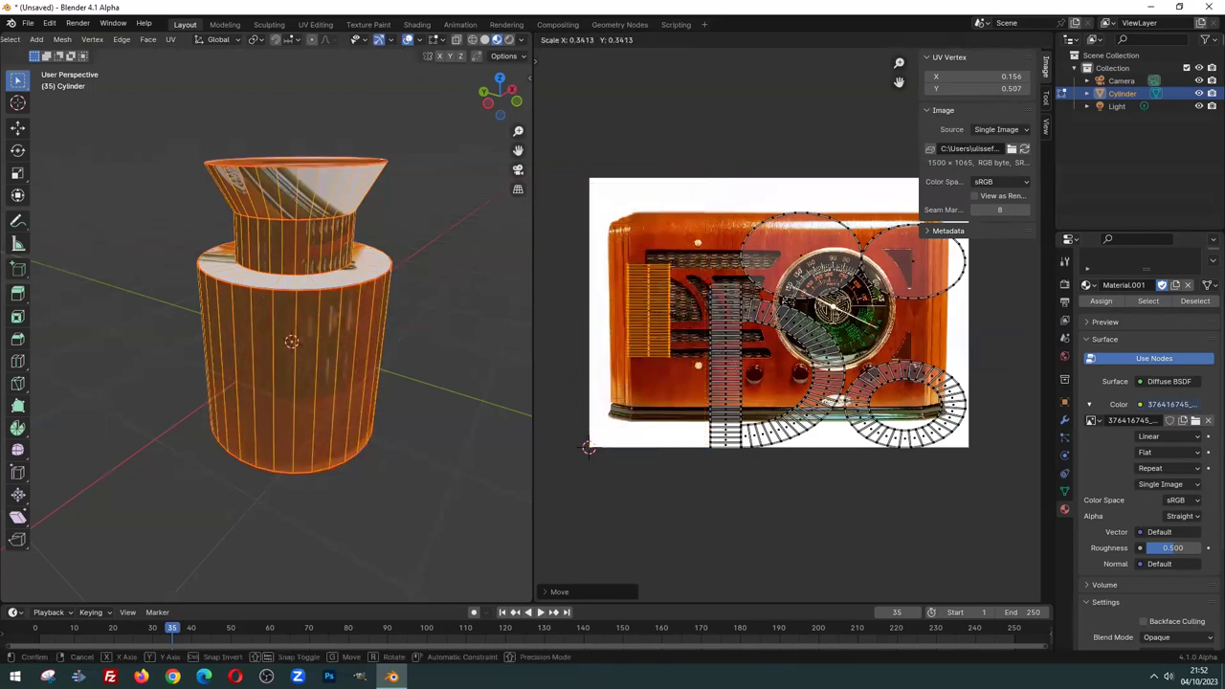
click(679, 313)
key(g)
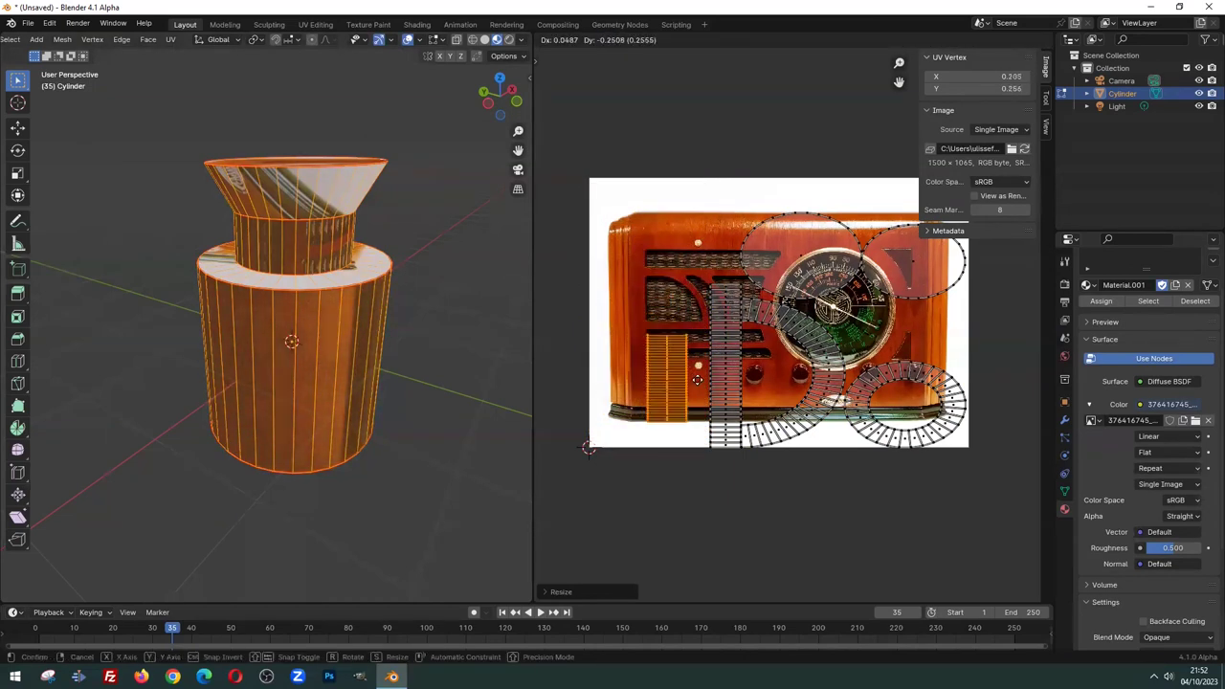
click(697, 377)
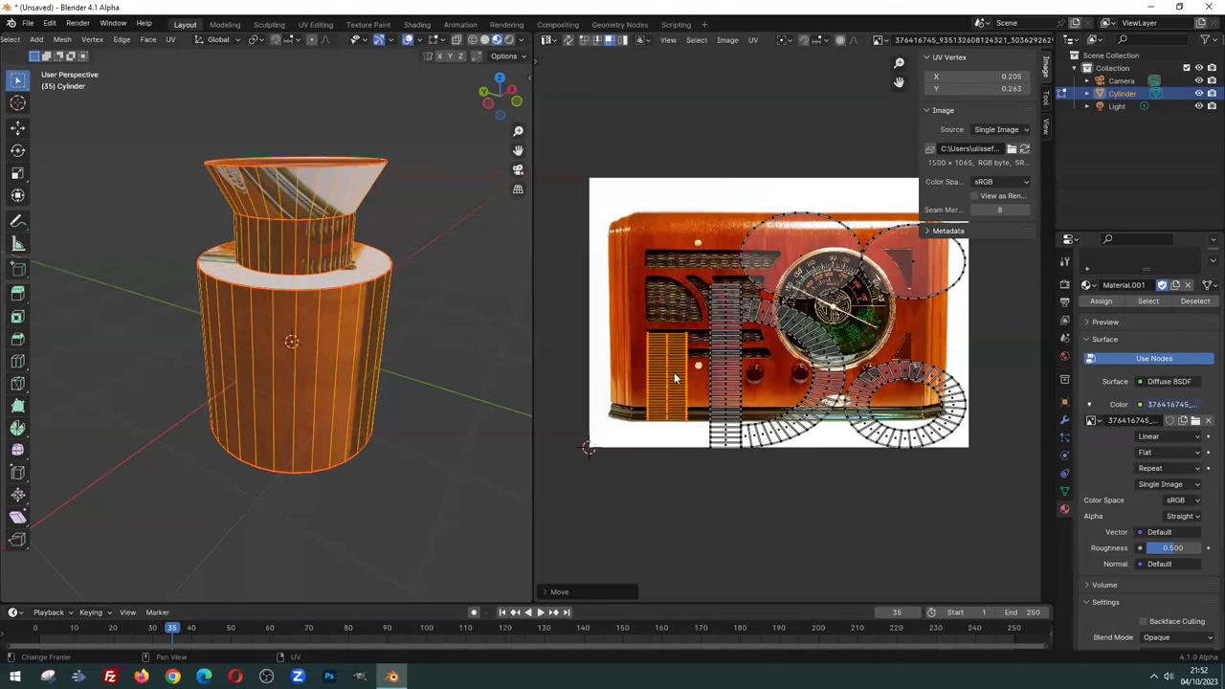
scroll(662, 387, up, 2)
scroll(641, 381, up, 3)
scroll(755, 324, up, 3)
scroll(751, 350, down, 2)
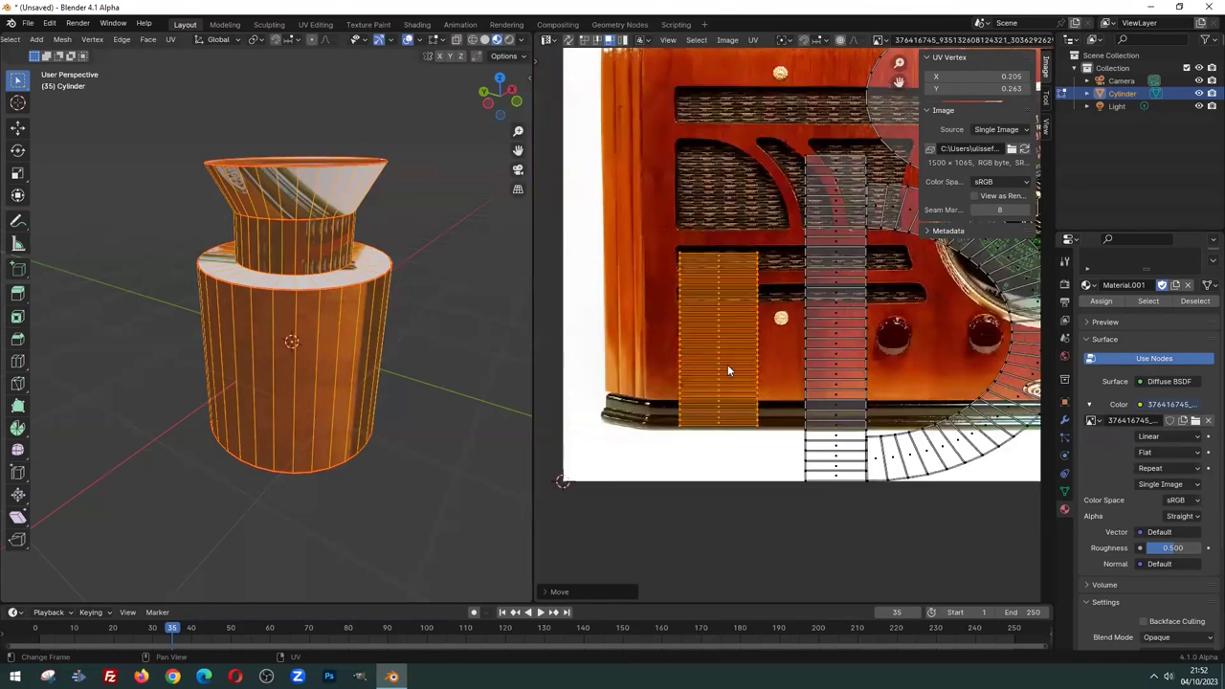
Rotate the body island horizontal and shrink it over the wood, then return to Object Mode
key(r)
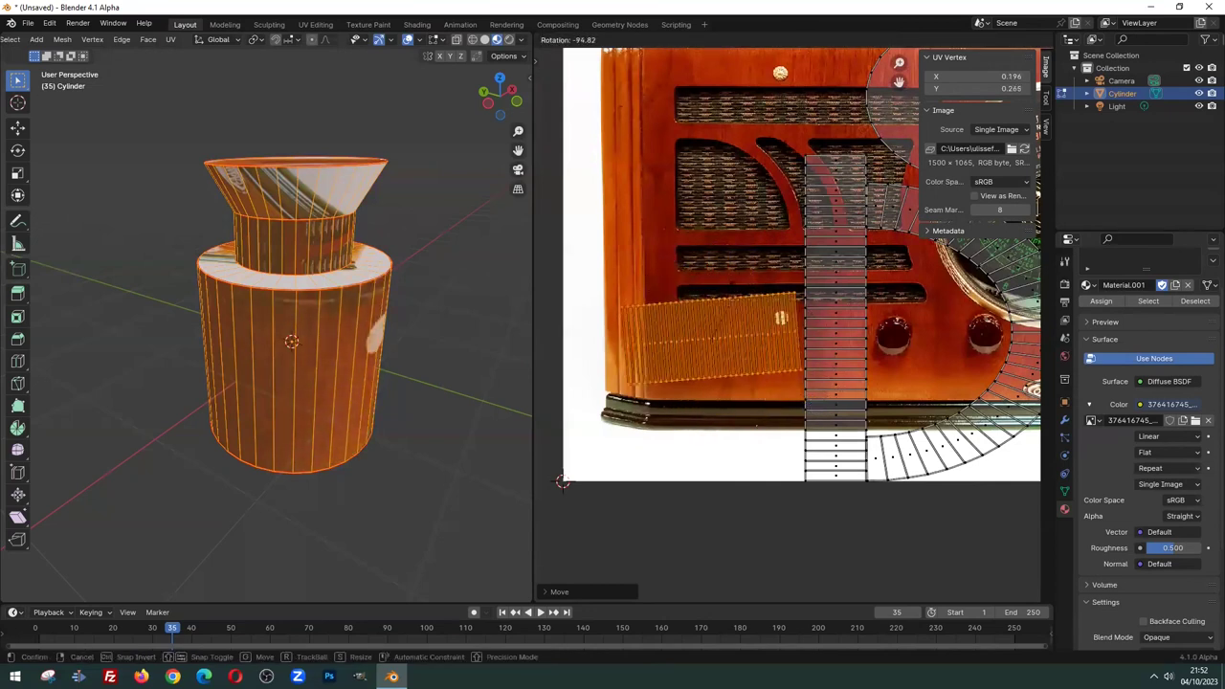
click(819, 400)
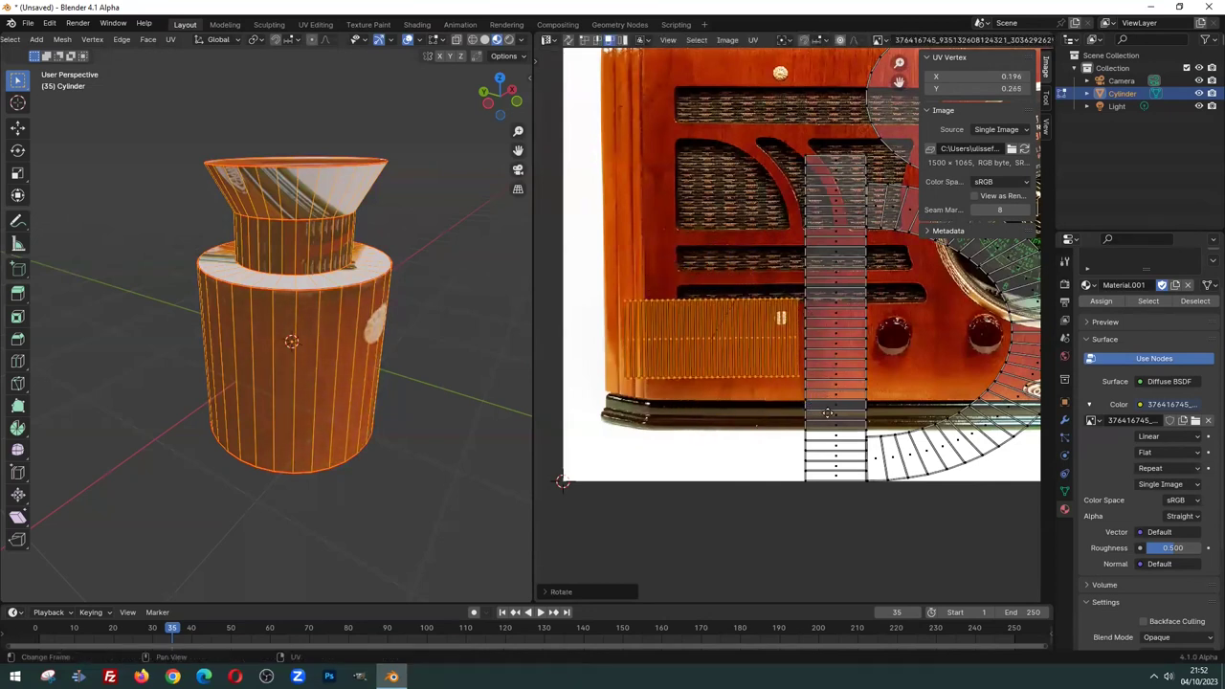
key(g)
click(842, 426)
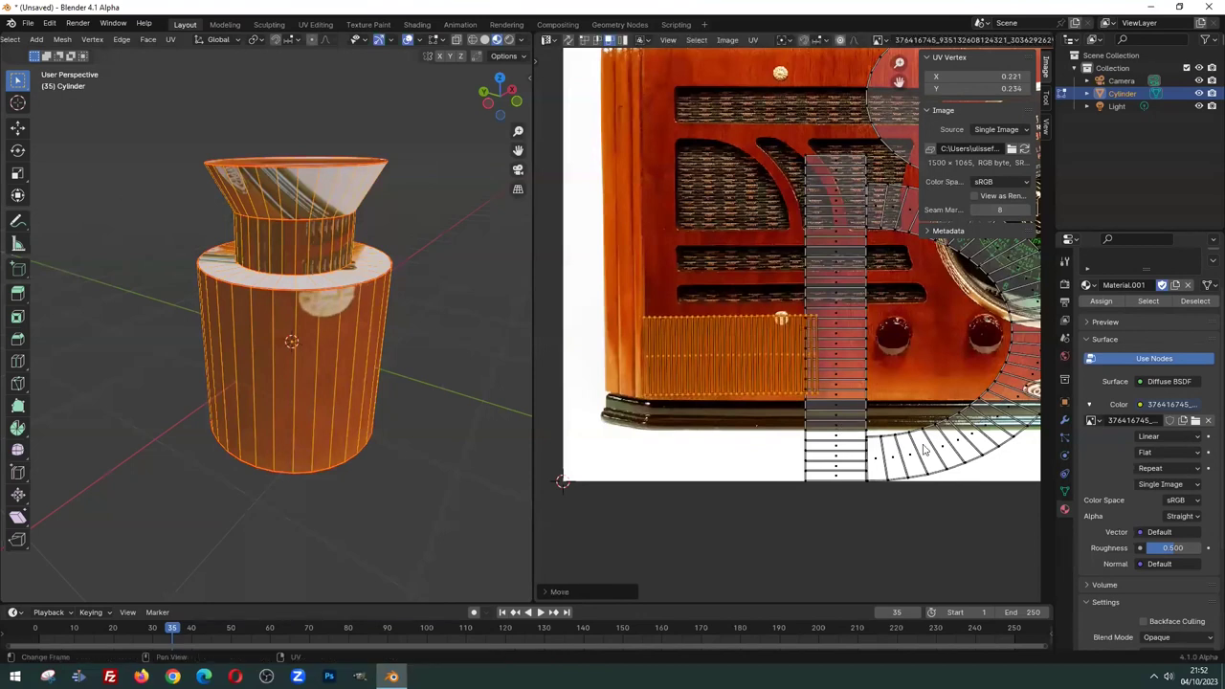
key(s)
click(525, 370)
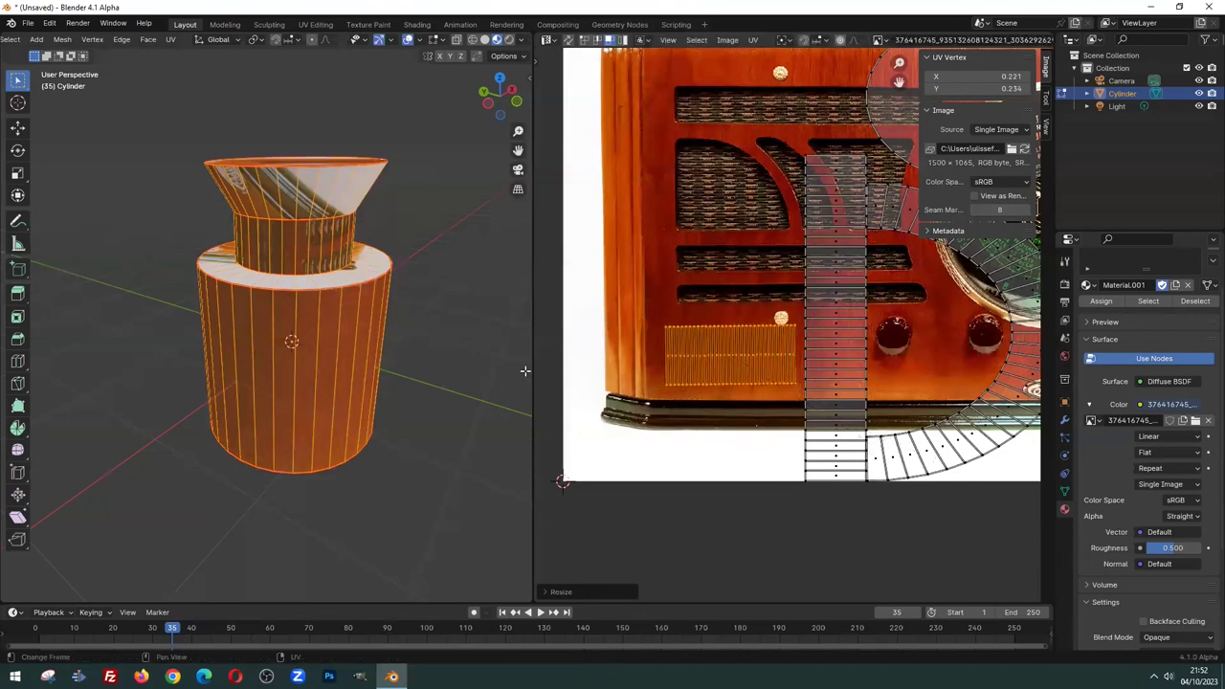
key(Tab)
mouse_move(415, 355)
middle_down()
mouse_move(268, 373)
mouse_move(495, 358)
mouse_move(304, 331)
mouse_move(442, 333)
mouse_move(254, 327)
mouse_move(307, 338)
mouse_move(245, 352)
middle_up()
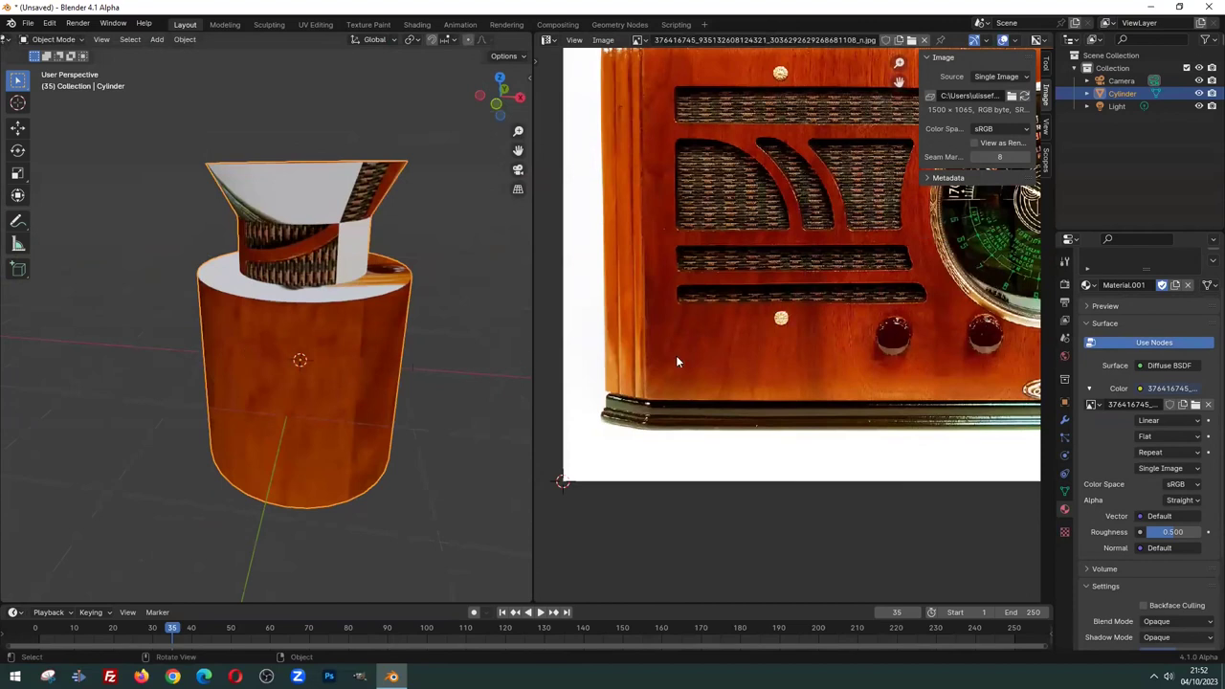
mouse_move(488, 398)
middle_down()
mouse_move(370, 365)
mouse_move(338, 372)
middle_up()
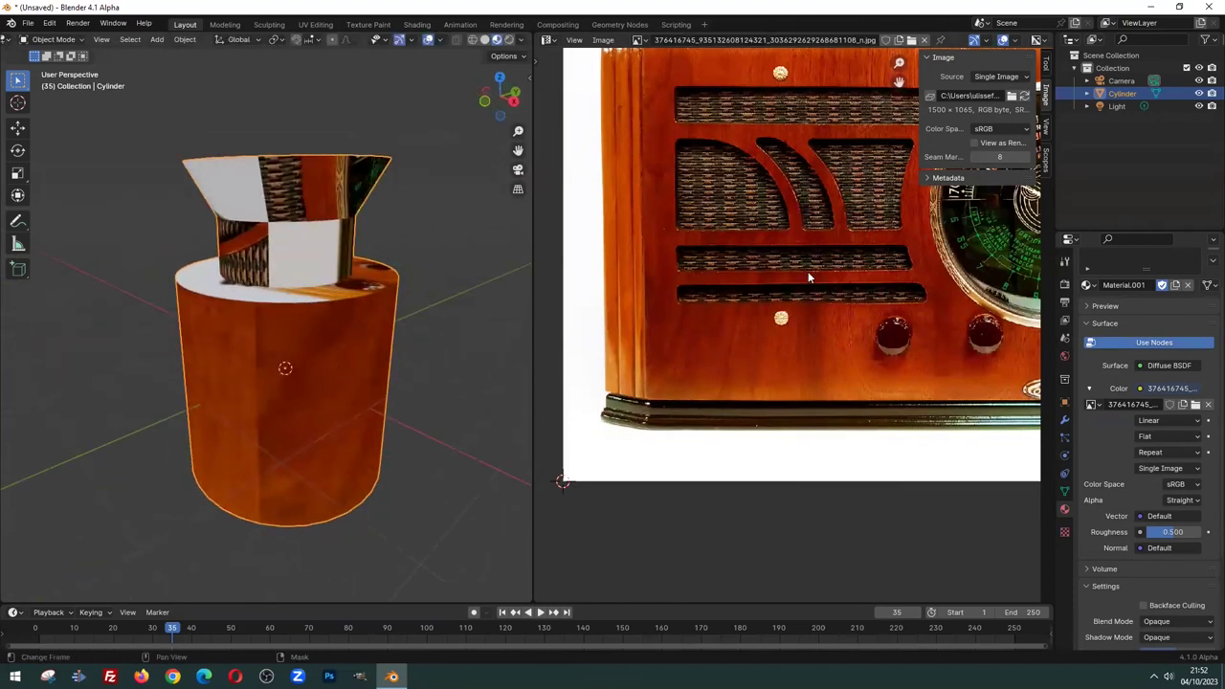
scroll(808, 271, down, 2)
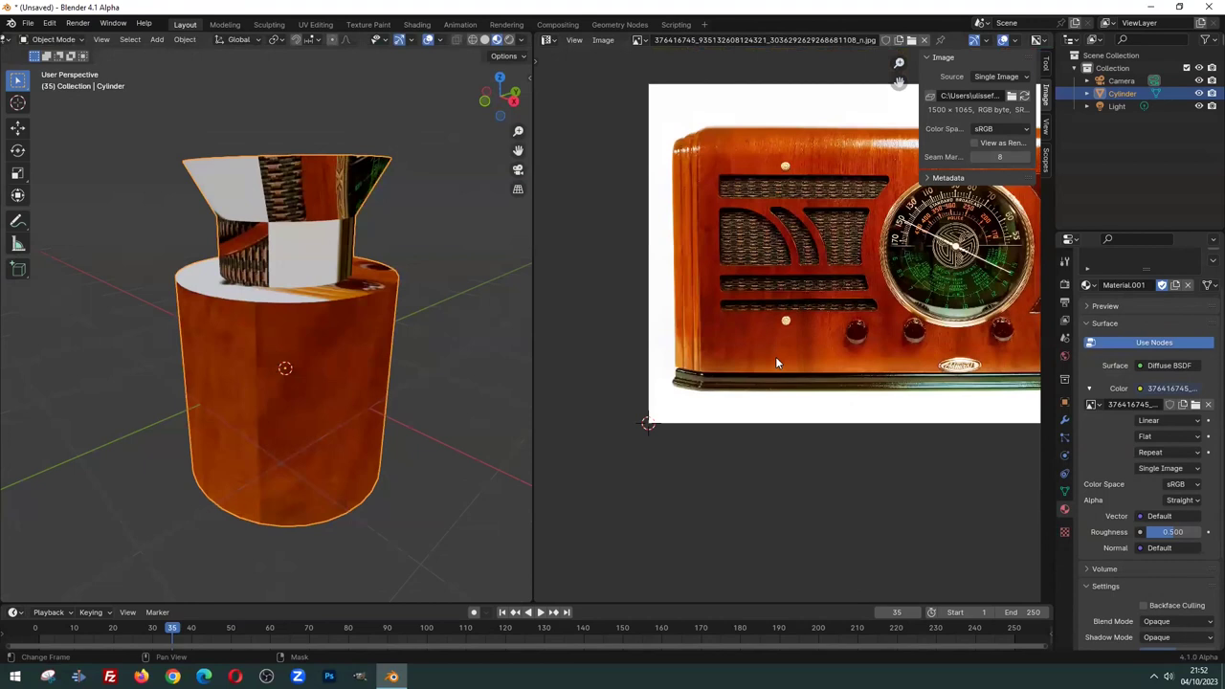
key(Tab)
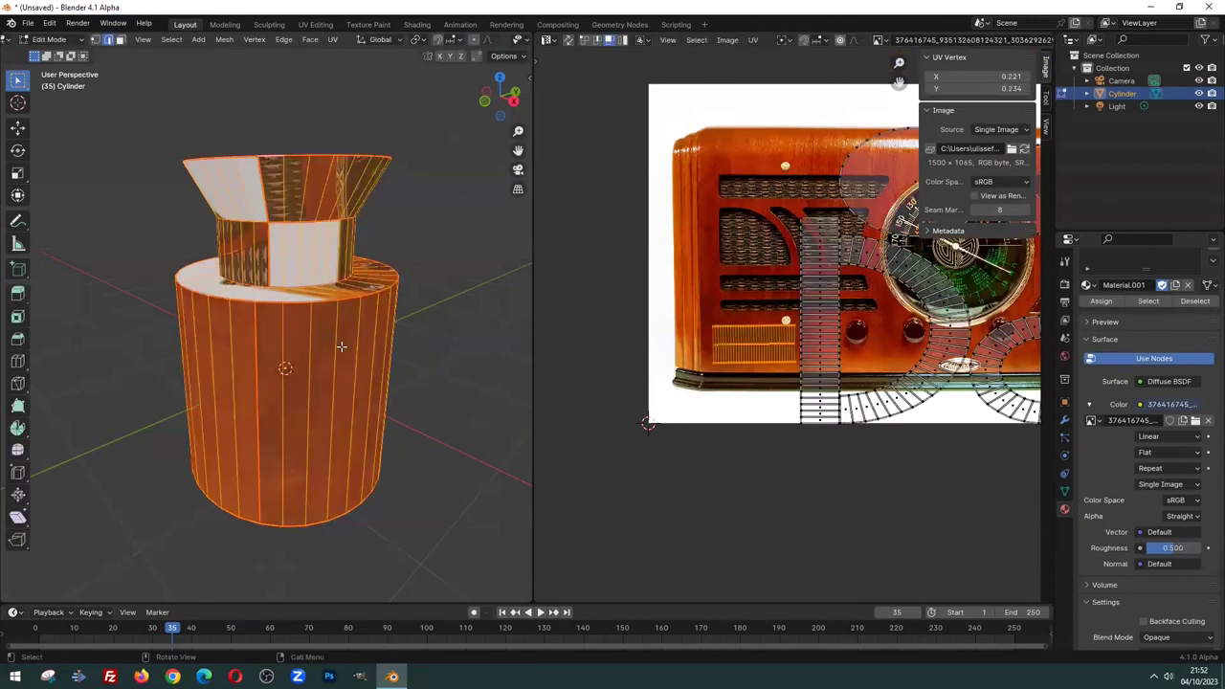
scroll(341, 347, down, 2)
scroll(297, 314, up, 1)
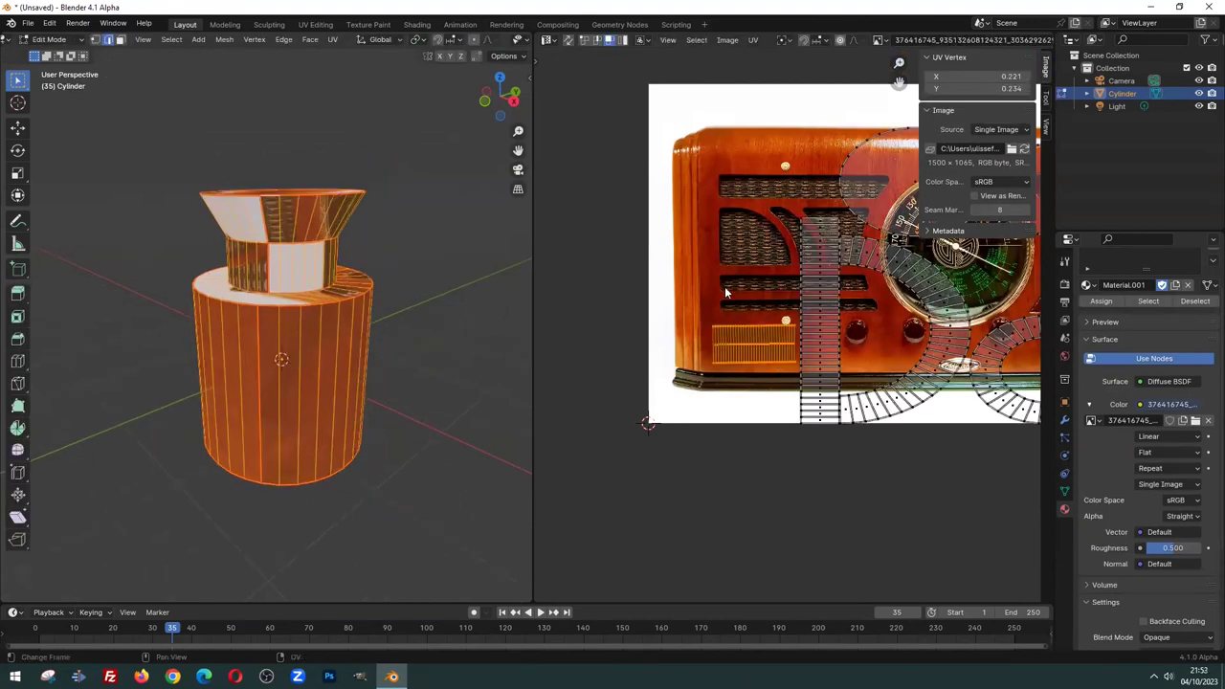
scroll(725, 287, down, 1)
scroll(813, 337, down, 1)
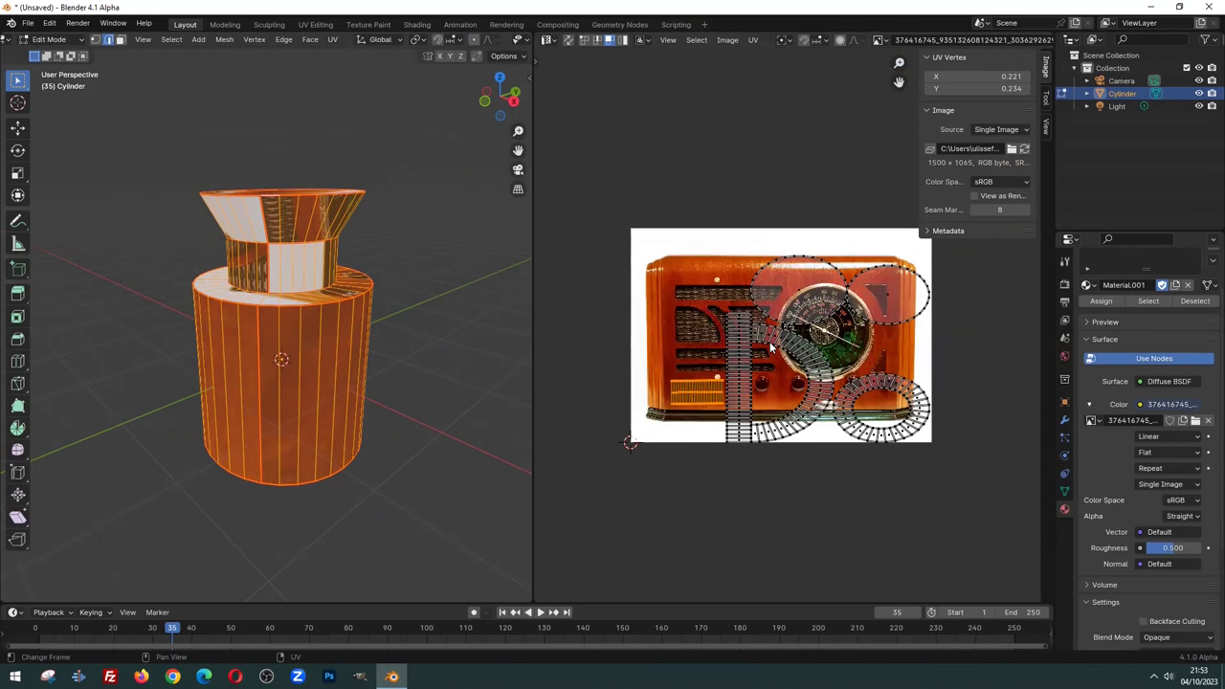
key(a)
key(g)
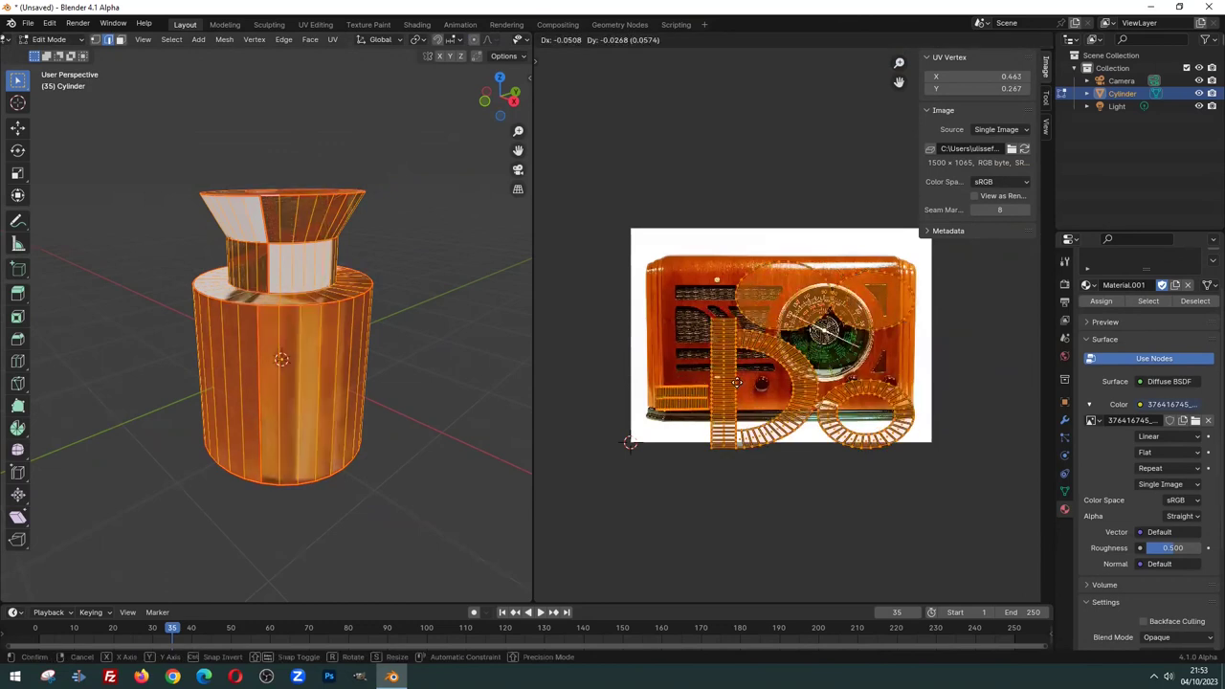
click(796, 531)
scroll(852, 488, down, 2)
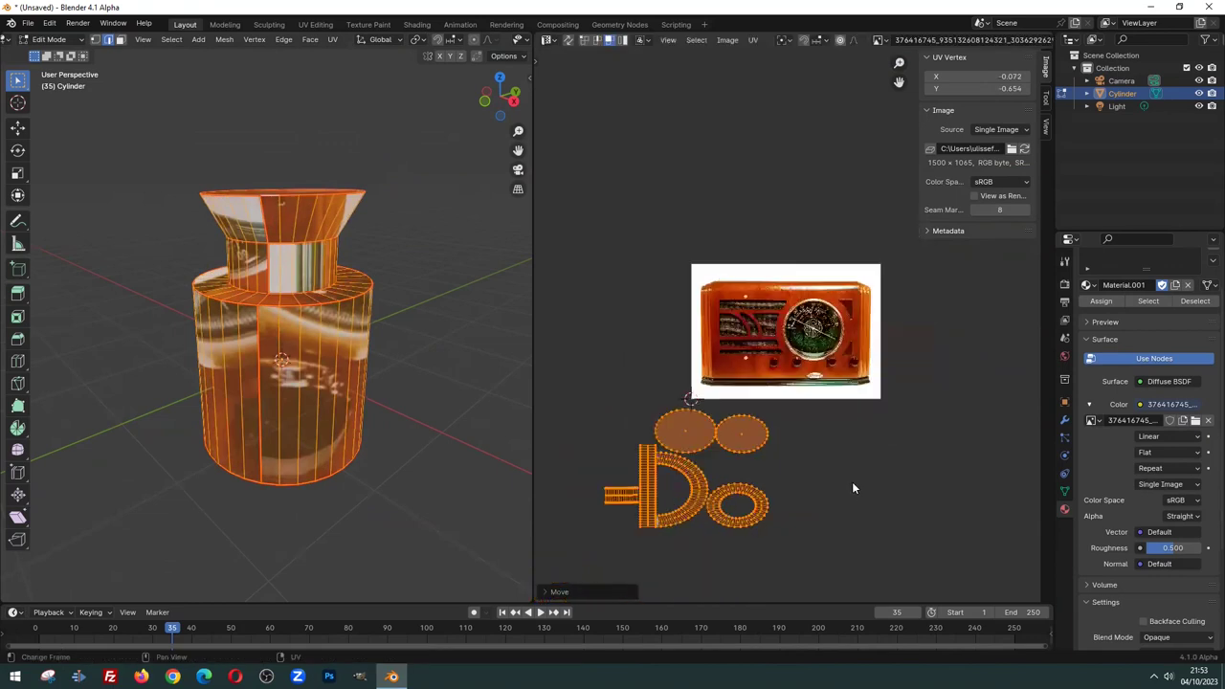
scroll(709, 432, down, 2)
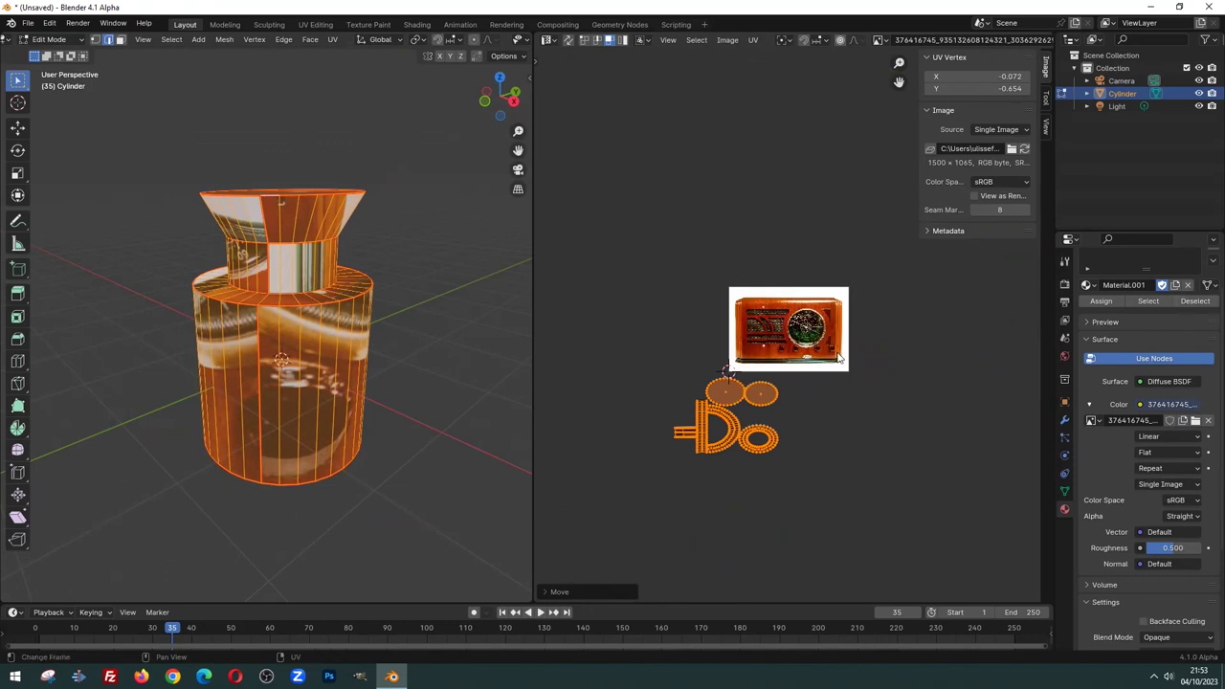
scroll(893, 306, down, 3)
scroll(900, 325, down, 1)
scroll(882, 331, up, 3)
scroll(765, 412, up, 3)
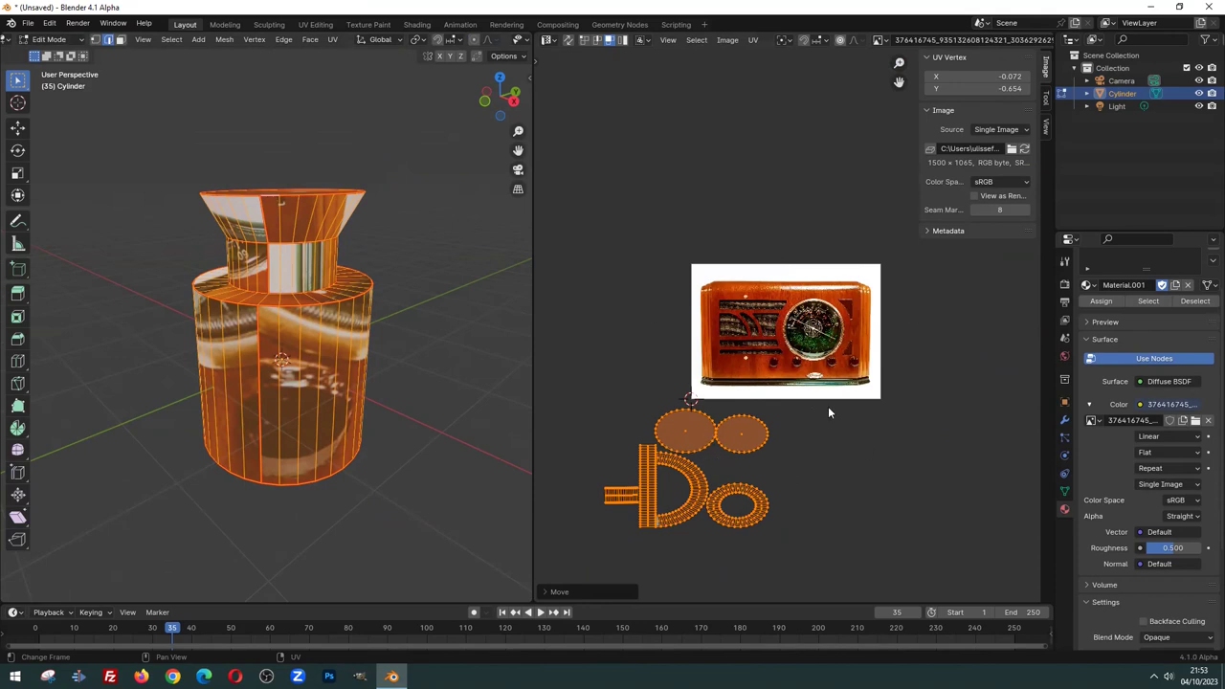
key(g)
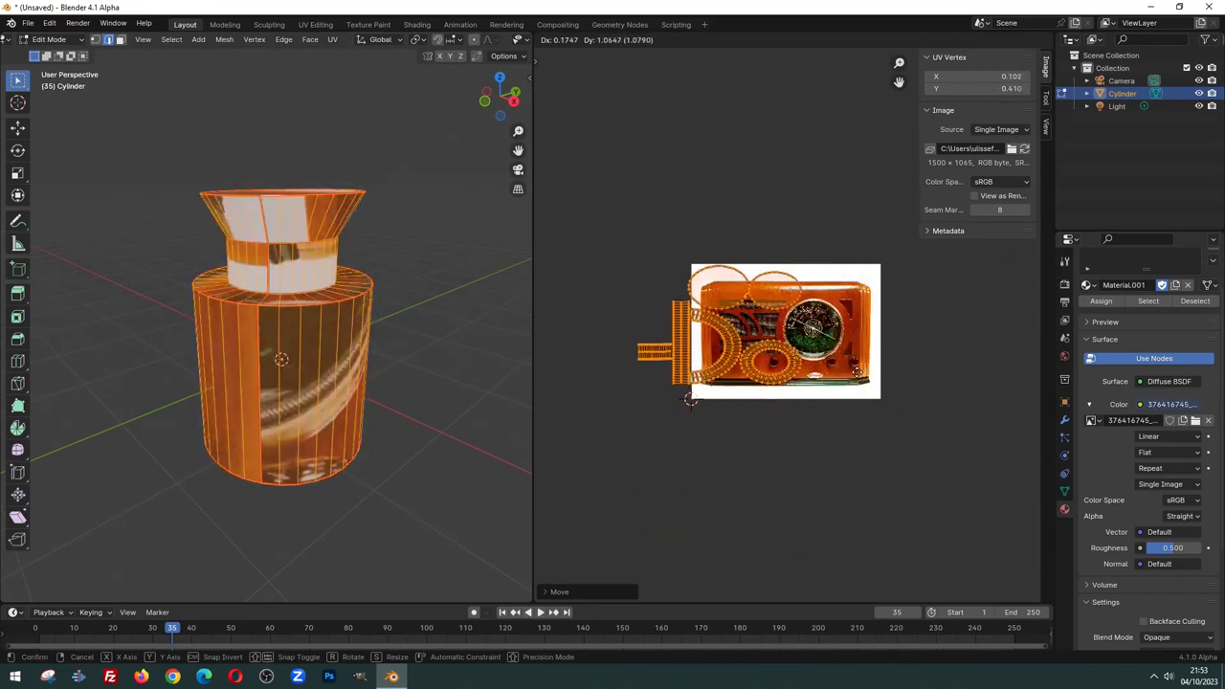
click(915, 489)
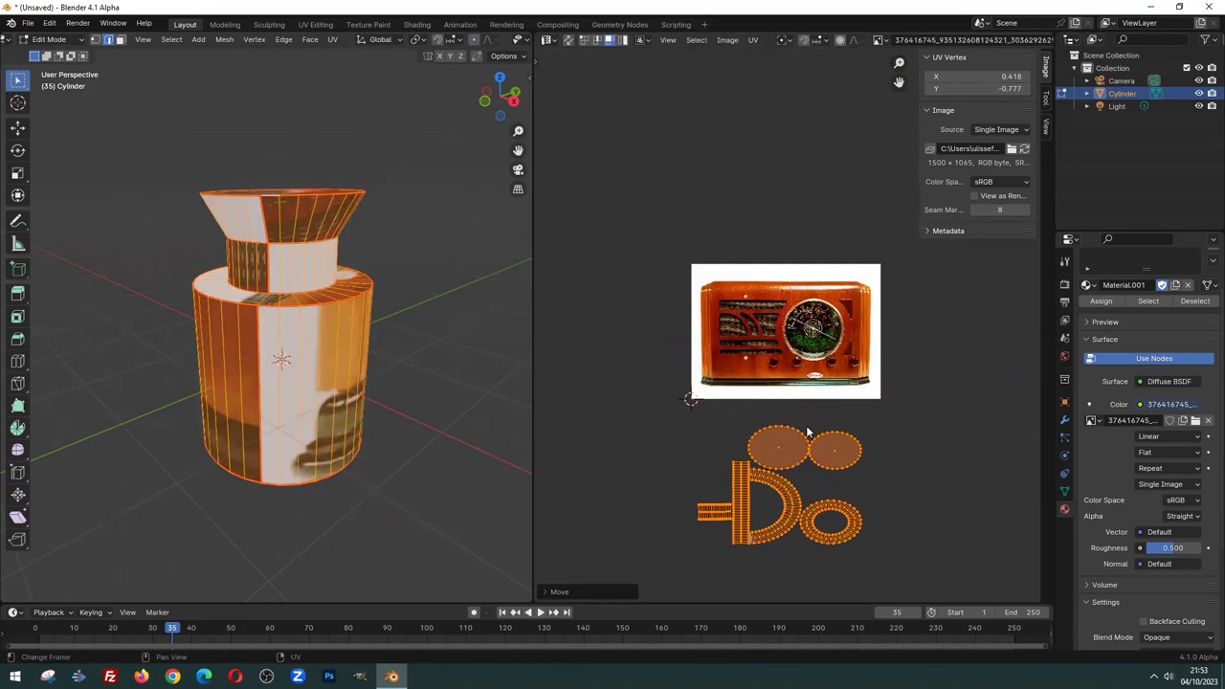
key(g)
click(823, 473)
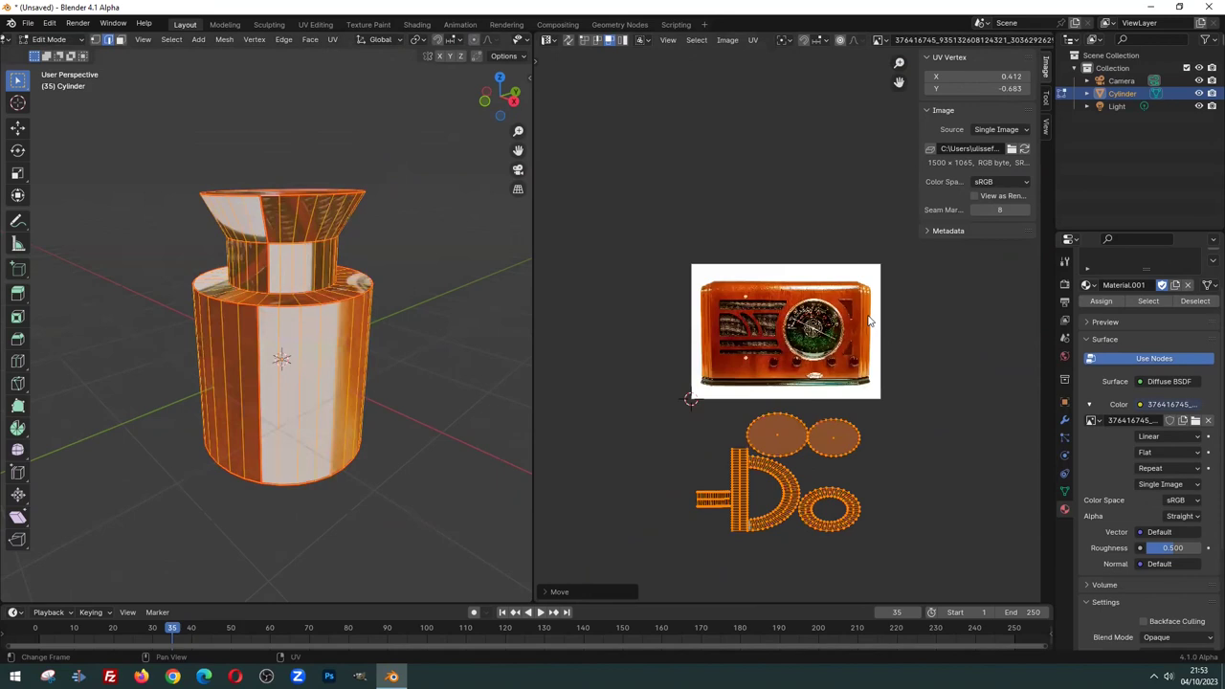
mouse_move(191, 306)
middle_down()
mouse_move(171, 307)
mouse_move(229, 301)
middle_up()
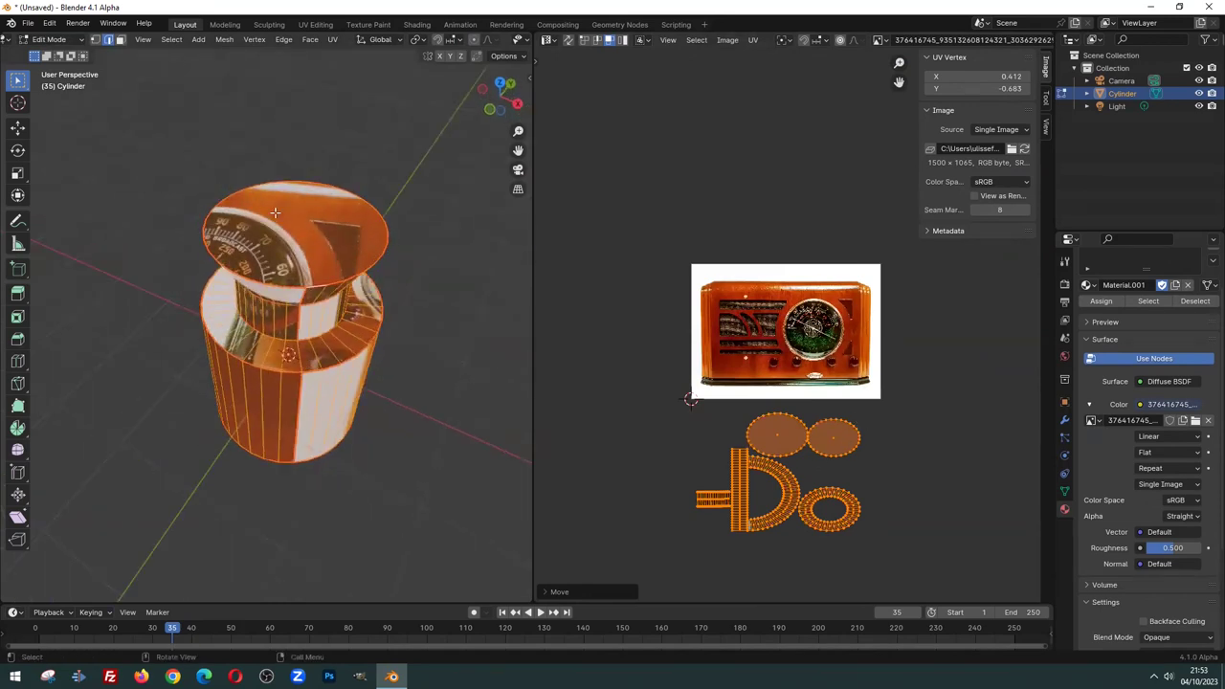
key(alt+a)
middle_drag(274, 212, 295, 271)
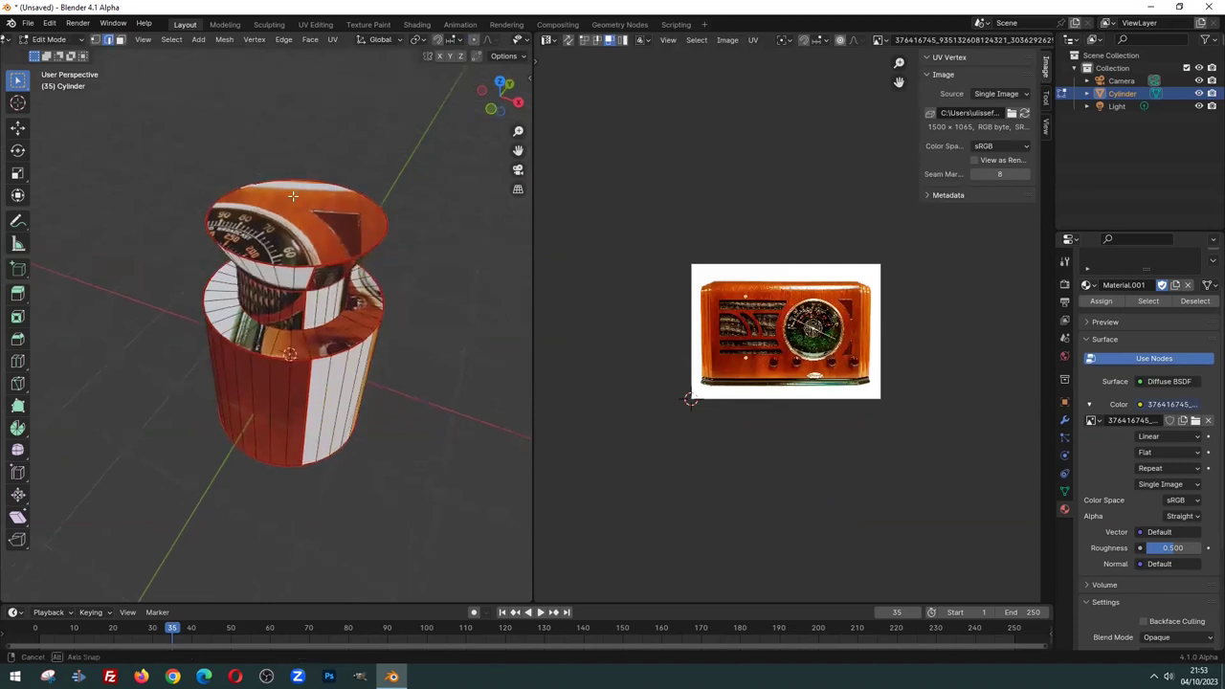
scroll(295, 283, up, 3)
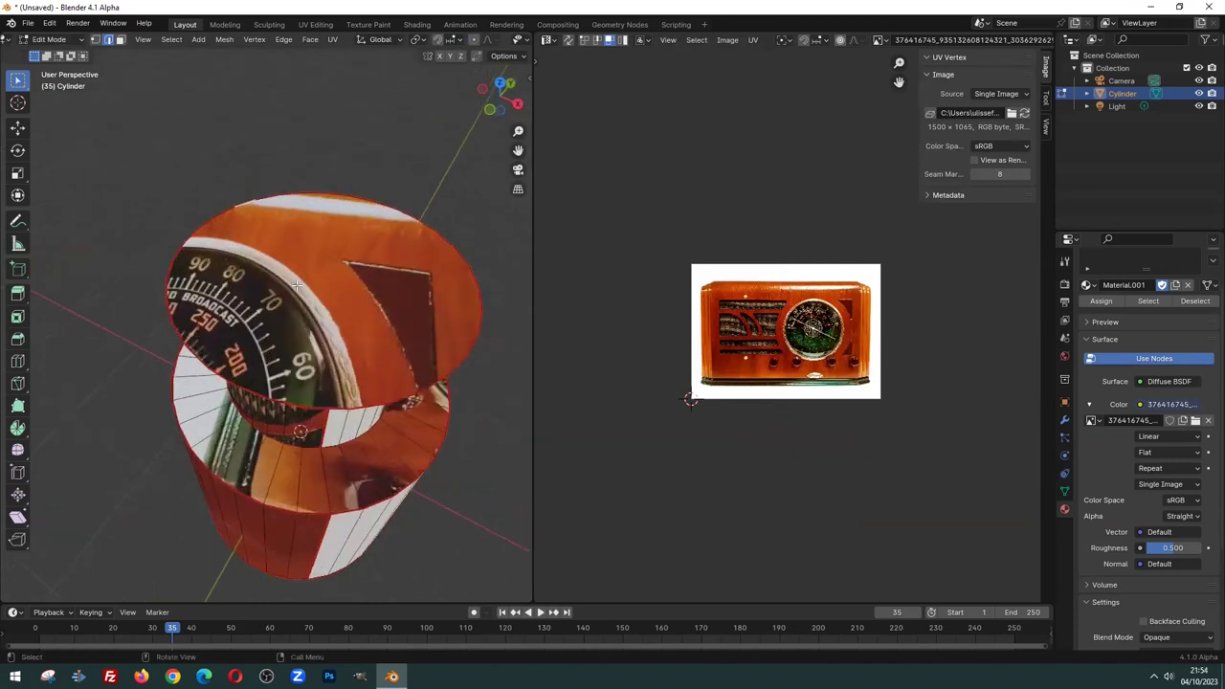
scroll(437, 350, down, 2)
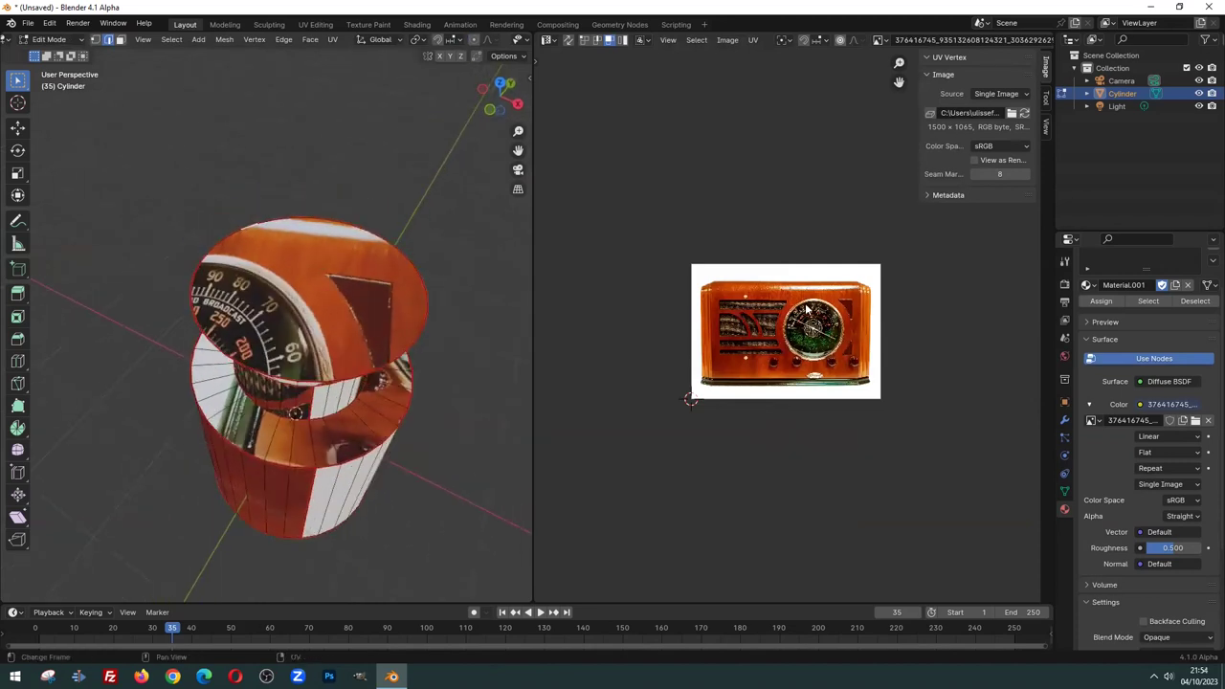
scroll(800, 352, up, 4)
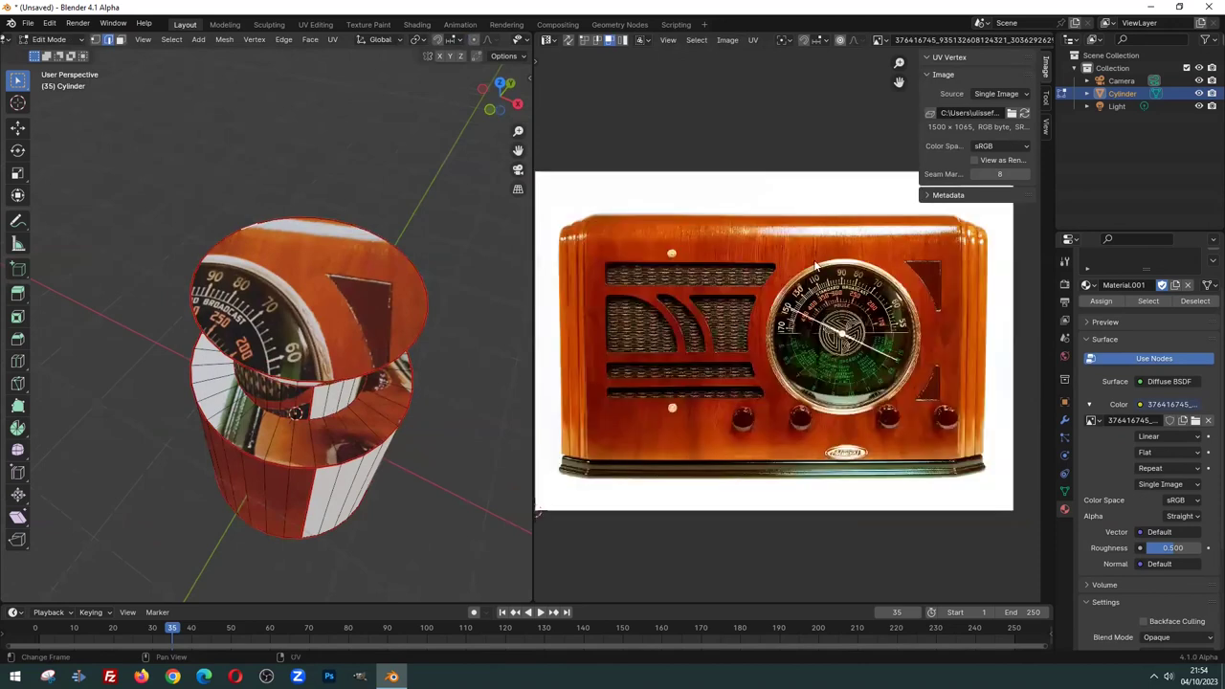
scroll(852, 301, down, 1)
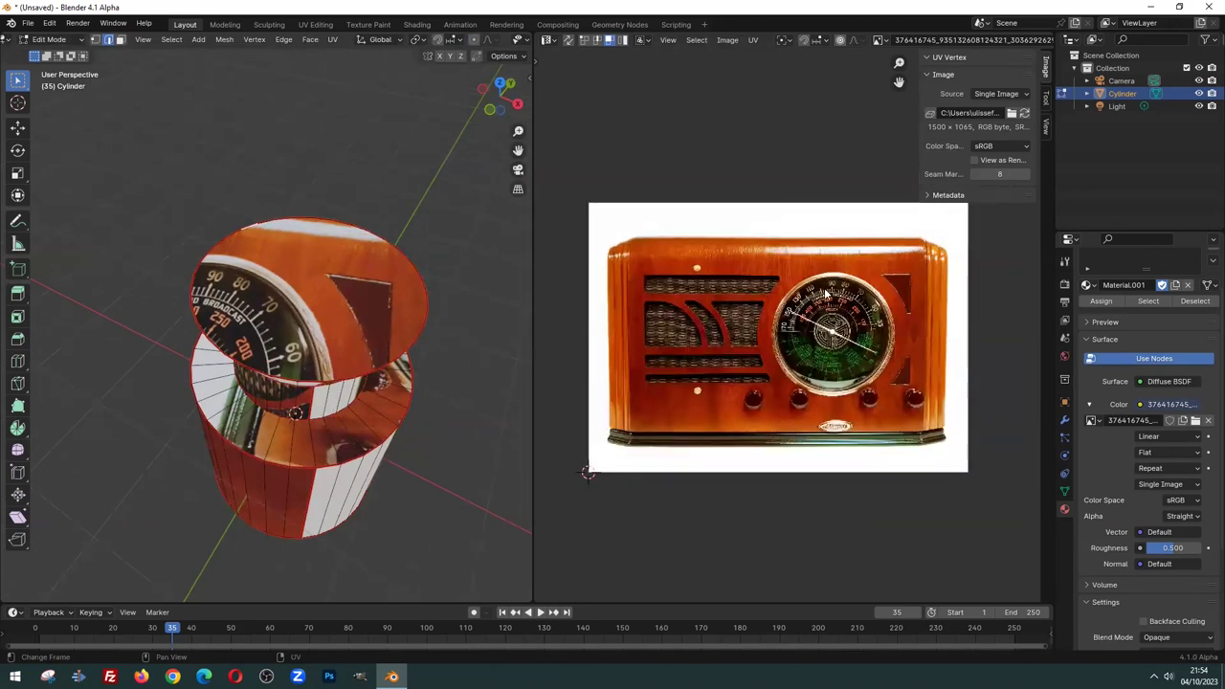
scroll(794, 335, down, 1)
scroll(773, 349, down, 1)
key(a)
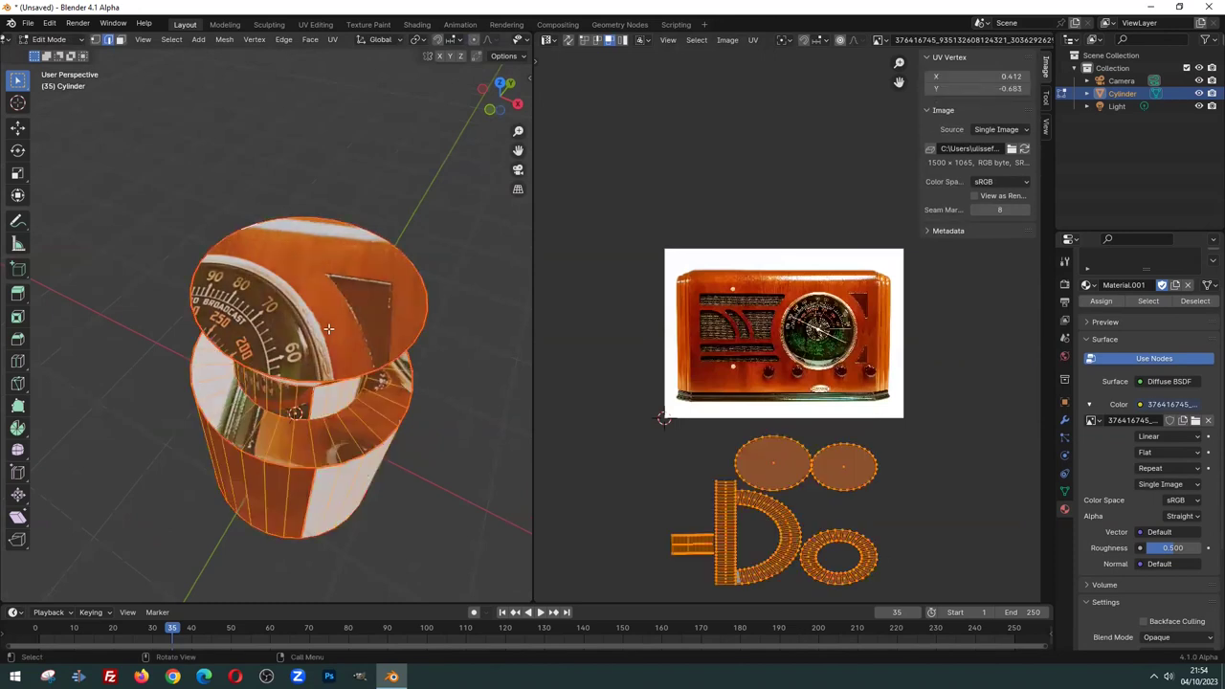
key(alt+a)
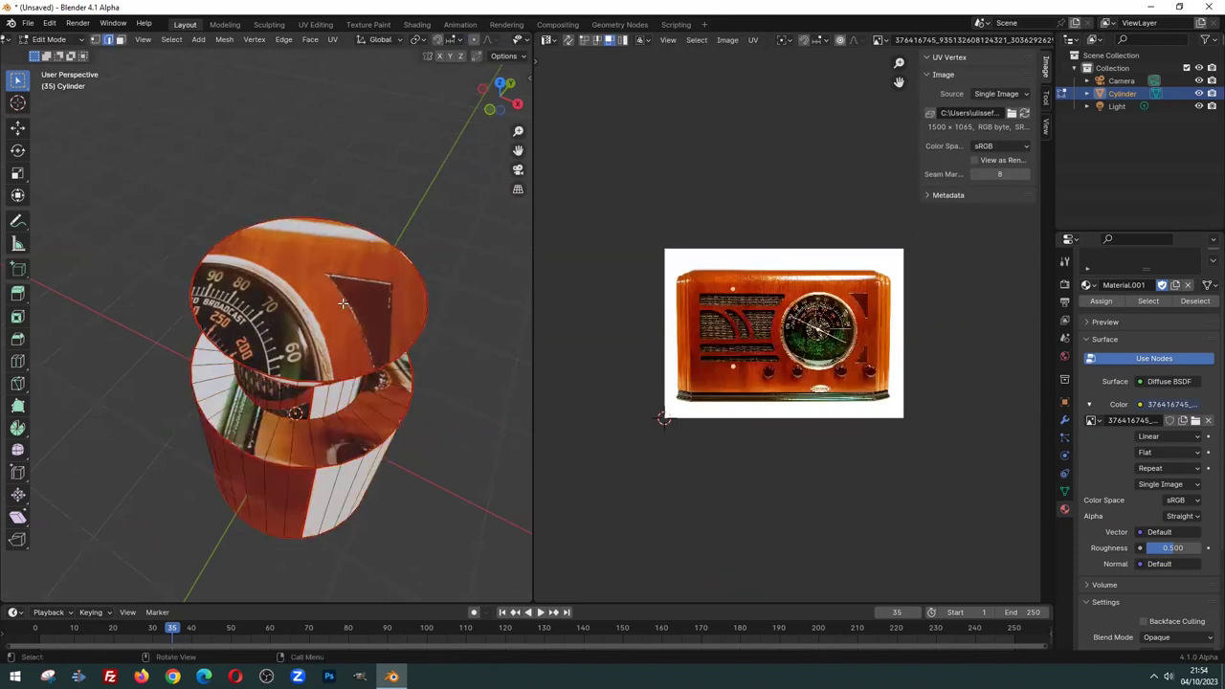
Select the top cap and move its UV island onto the radio dial, stretching it vertically
click(342, 303)
mouse_move(342, 303)
middle_down()
mouse_move(313, 257)
mouse_move(935, 466)
middle_up()
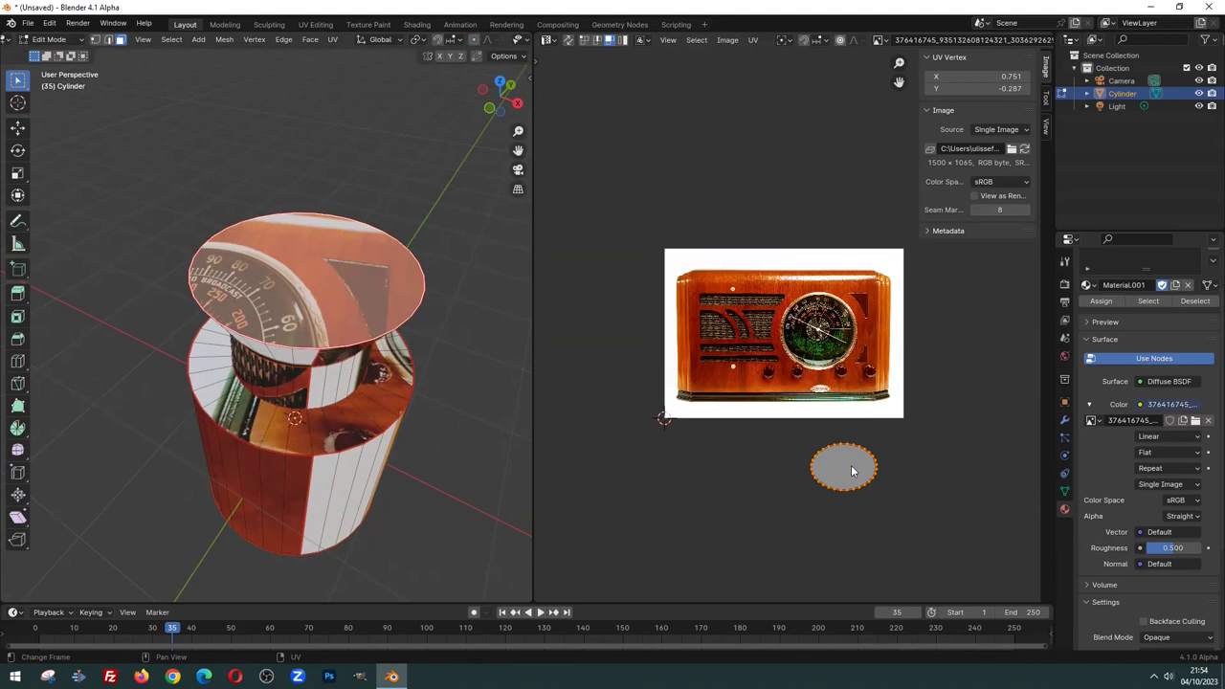
key(g)
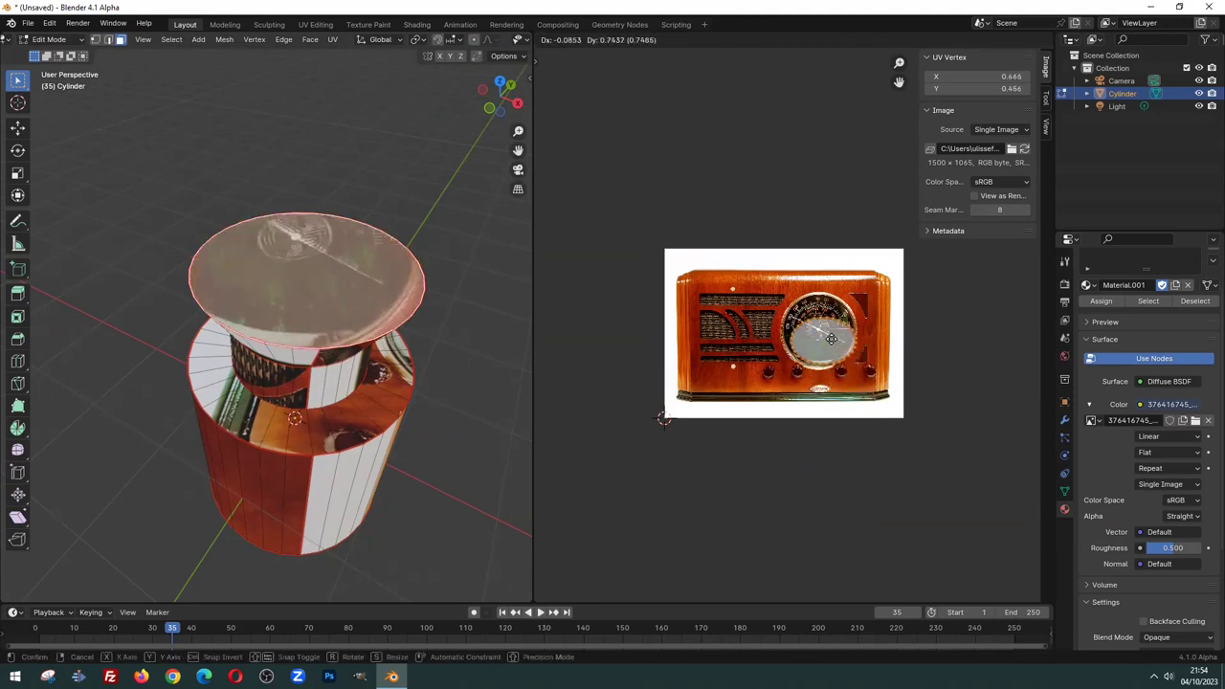
click(823, 329)
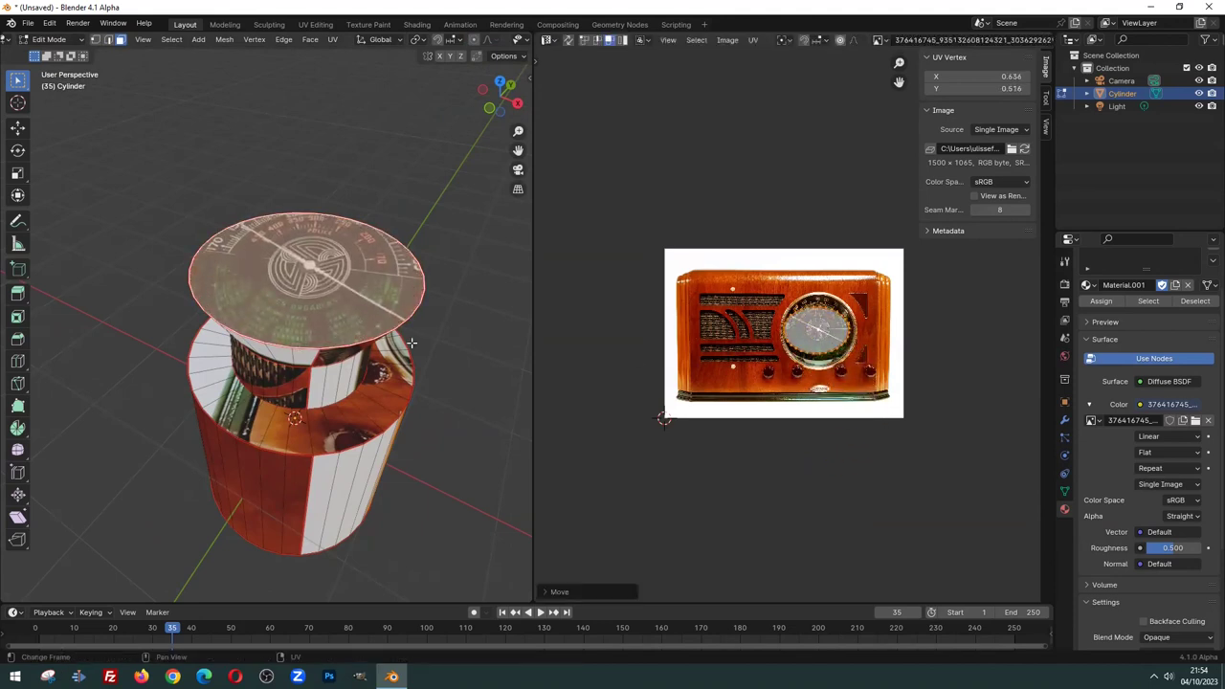
scroll(708, 294, up, 3)
scroll(806, 258, up, 2)
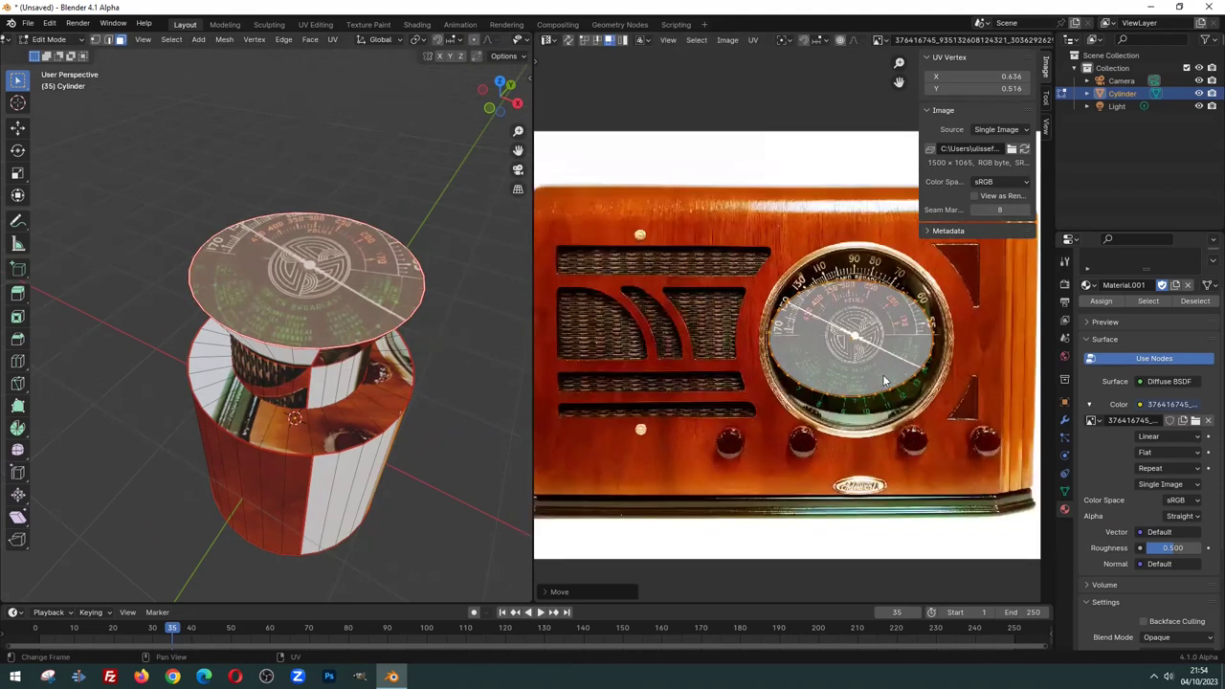
key(s)
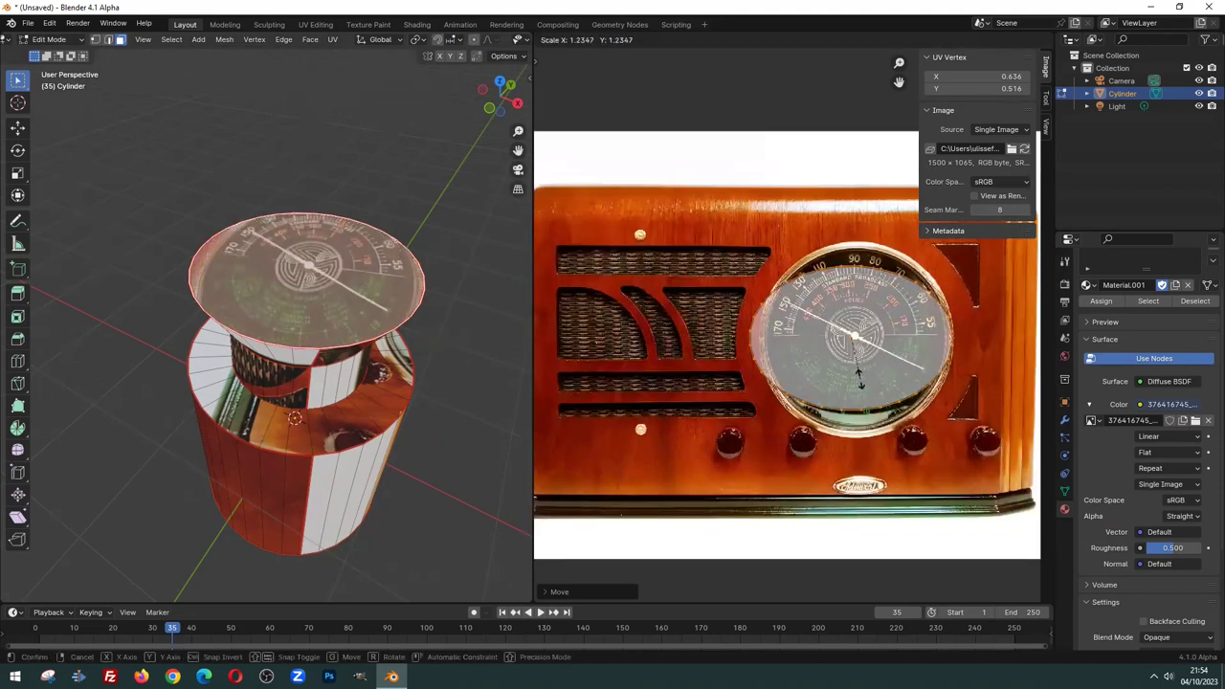
key(x)
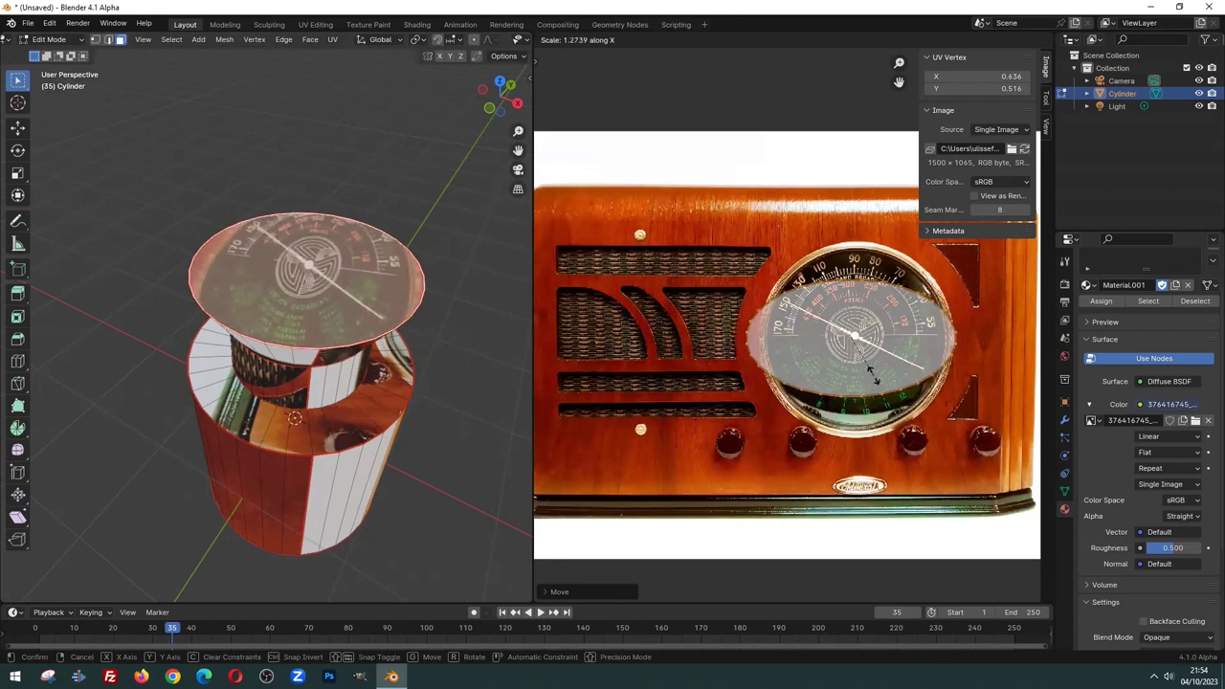
key(y)
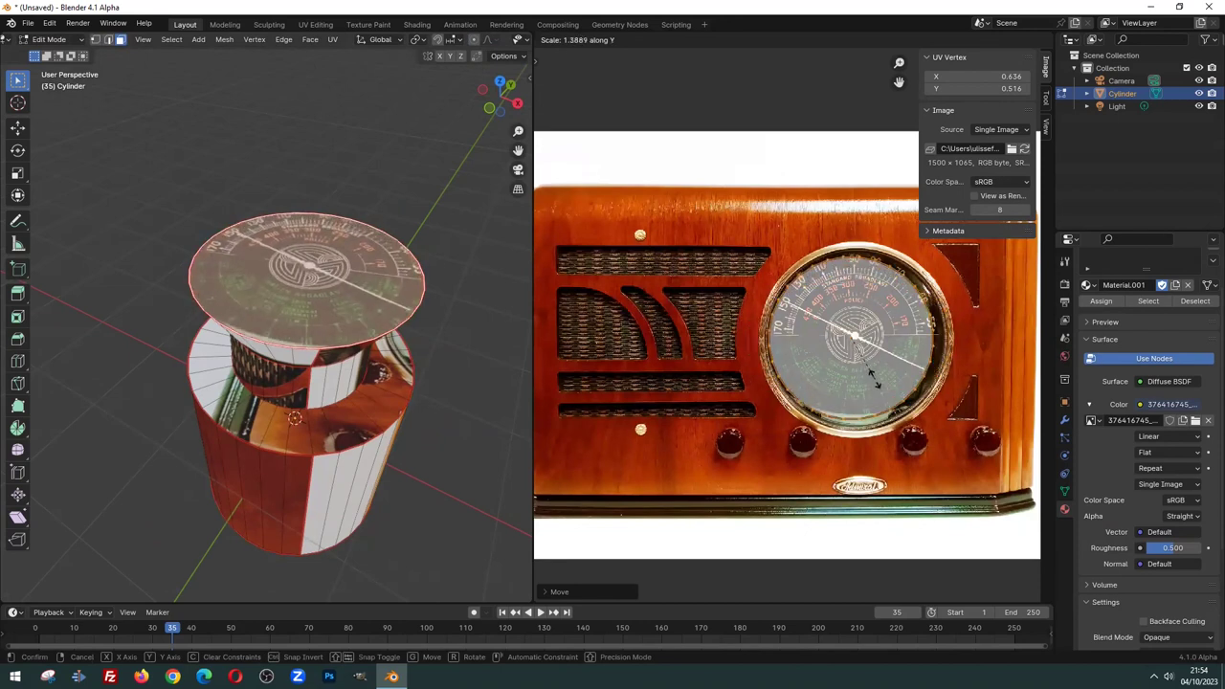
click(876, 379)
Centre and resize the cap's island to match the dial, then preview it in Object Mode
key(g)
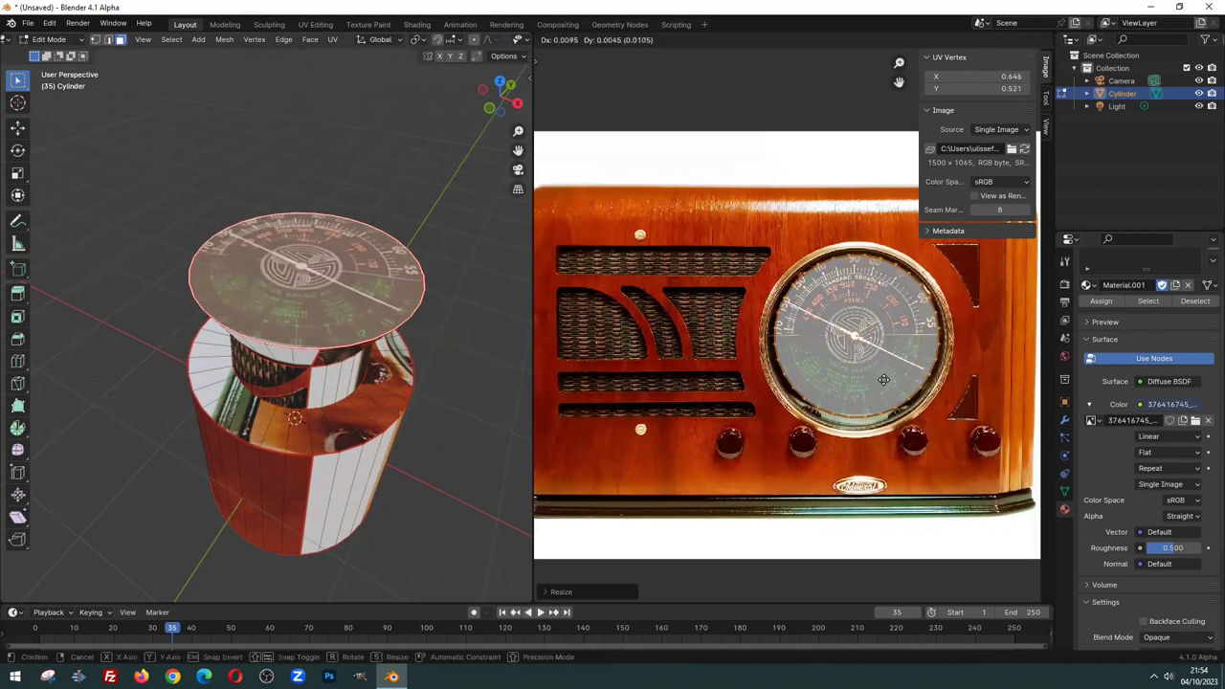
click(881, 387)
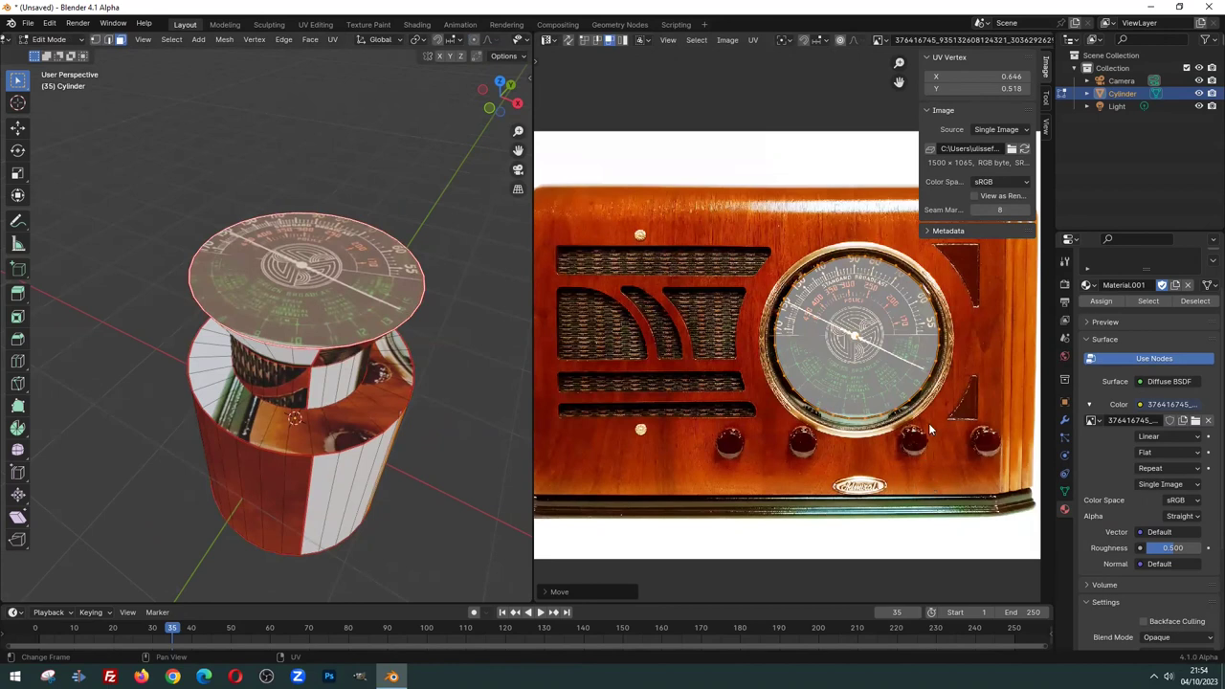
key(s)
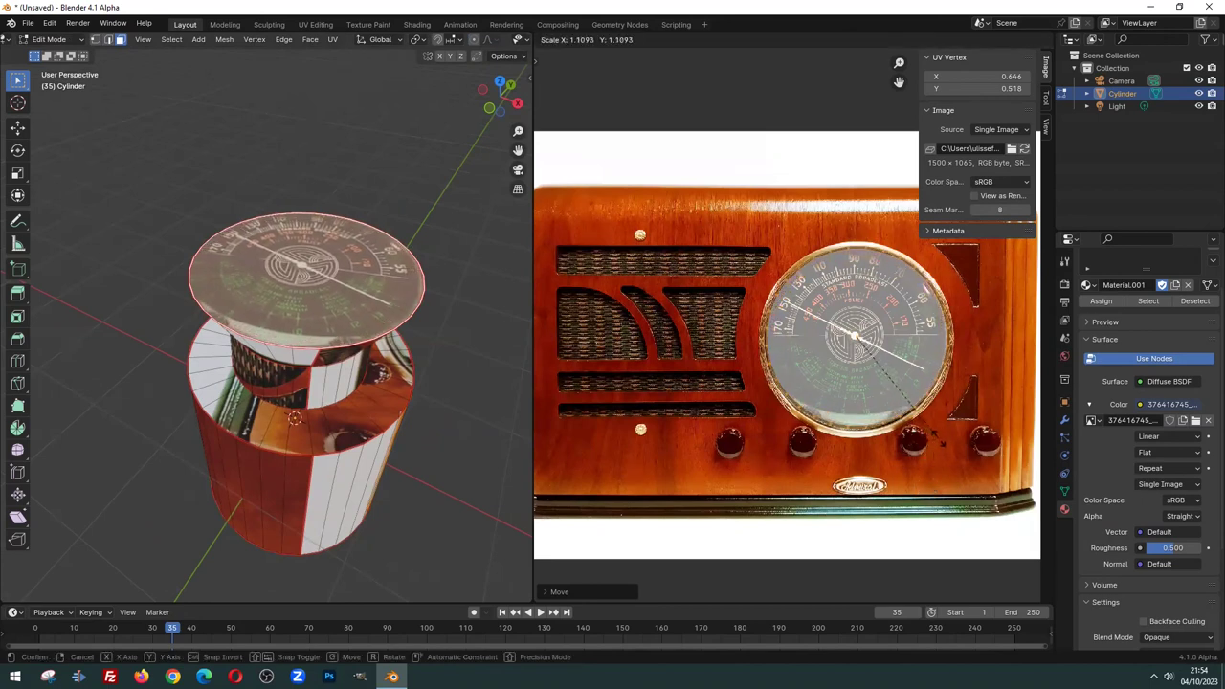
click(946, 442)
key(g)
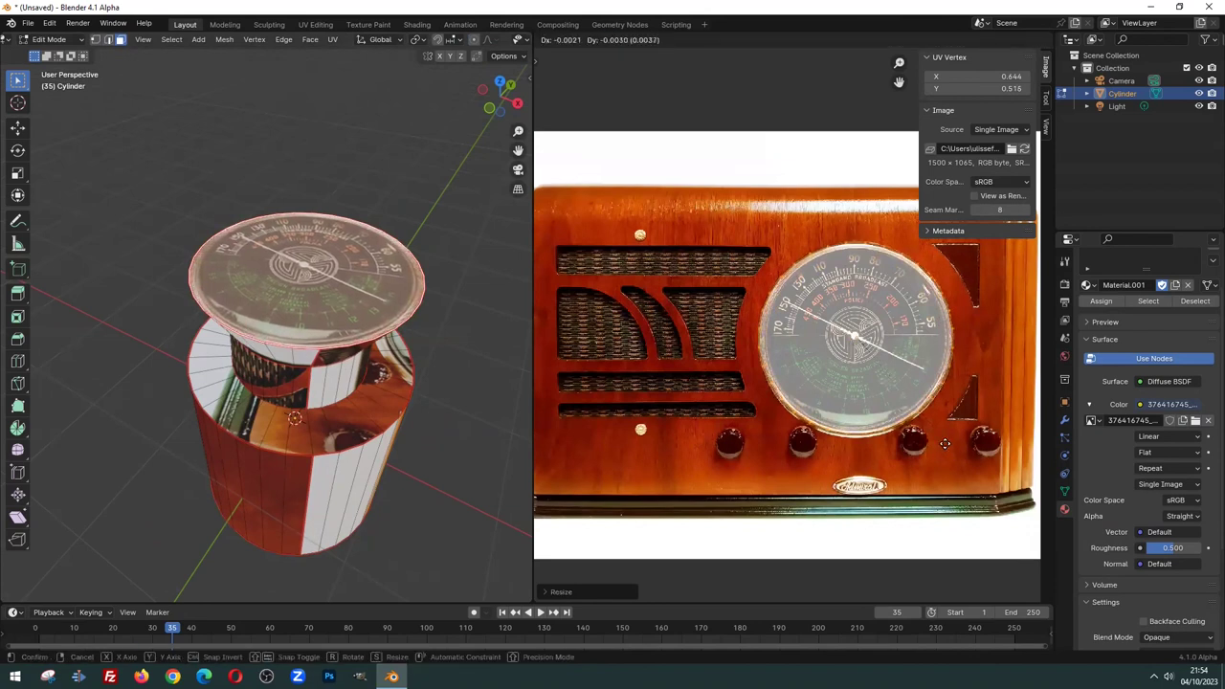
click(945, 443)
mouse_move(345, 239)
middle_down()
mouse_move(355, 353)
mouse_move(280, 373)
mouse_move(297, 371)
mouse_move(234, 290)
mouse_move(250, 335)
middle_up()
key(Tab)
scroll(297, 372, up, 3)
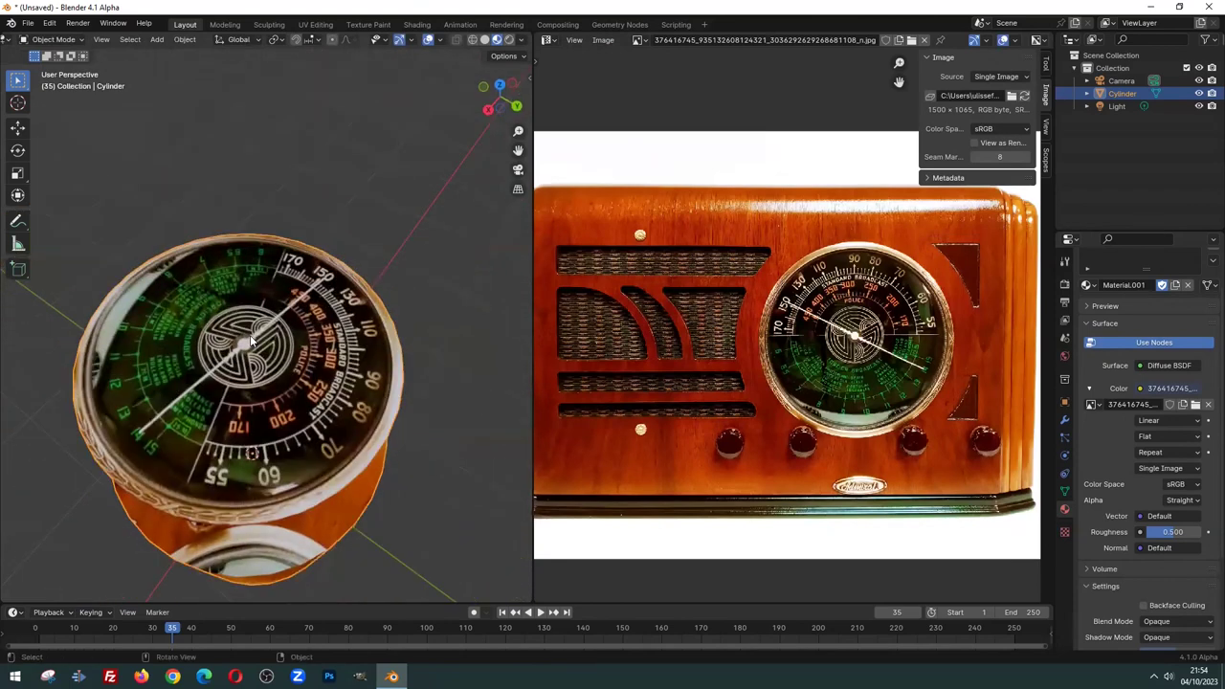
Inset the dial cap's top face to form a rim ring
key(Tab)
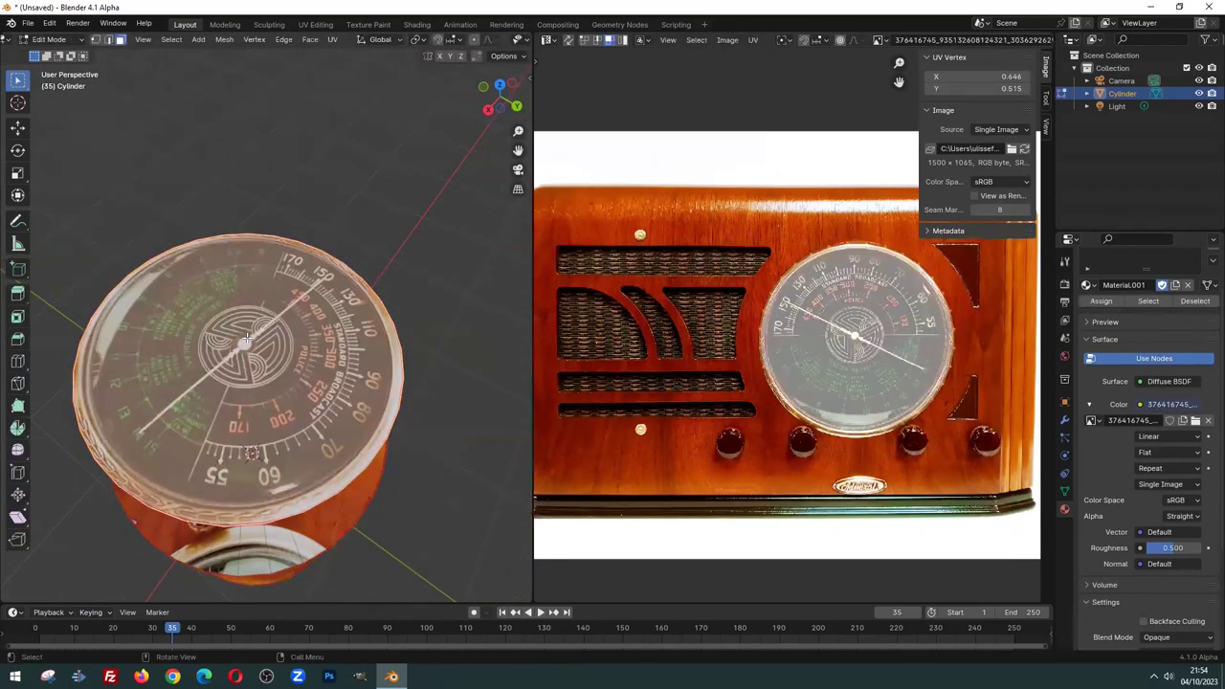
middle_drag(246, 340, 345, 346)
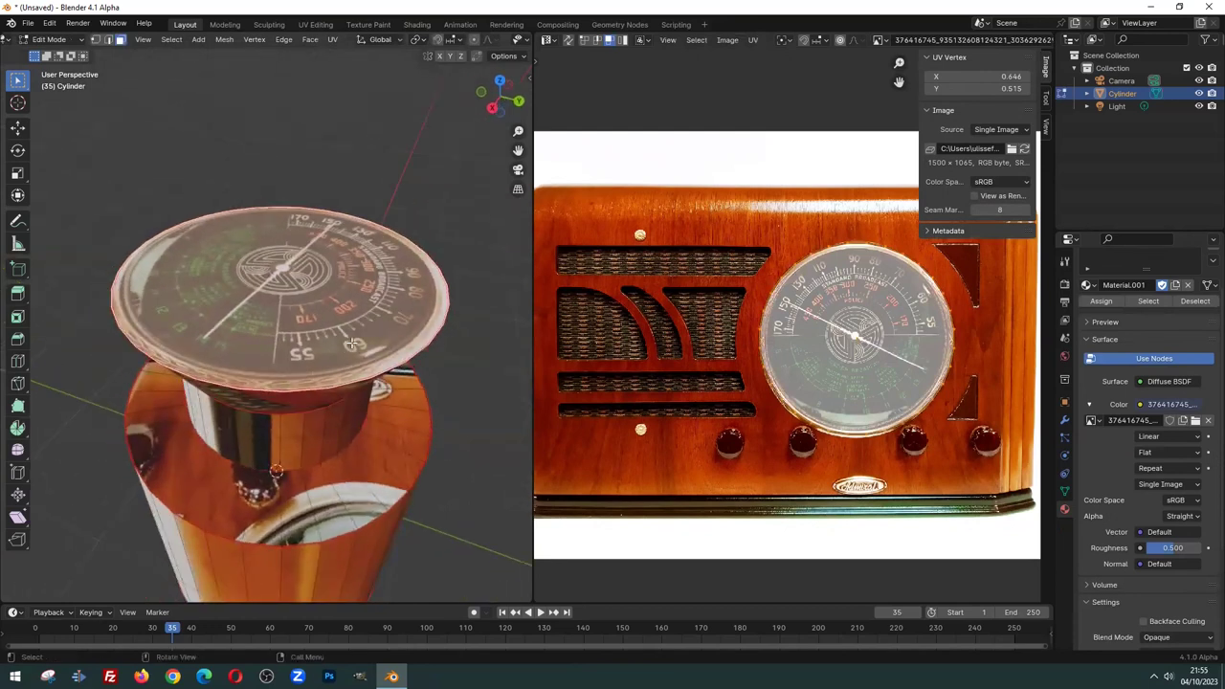
middle_drag(308, 285, 322, 281)
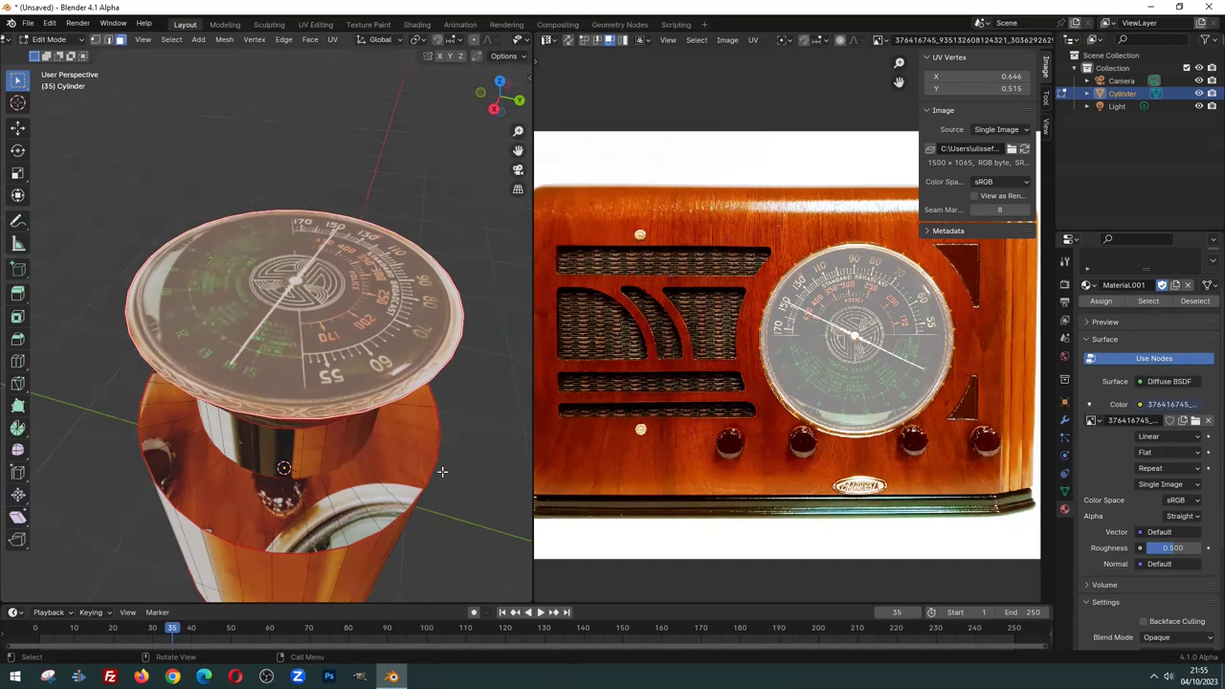
key(i)
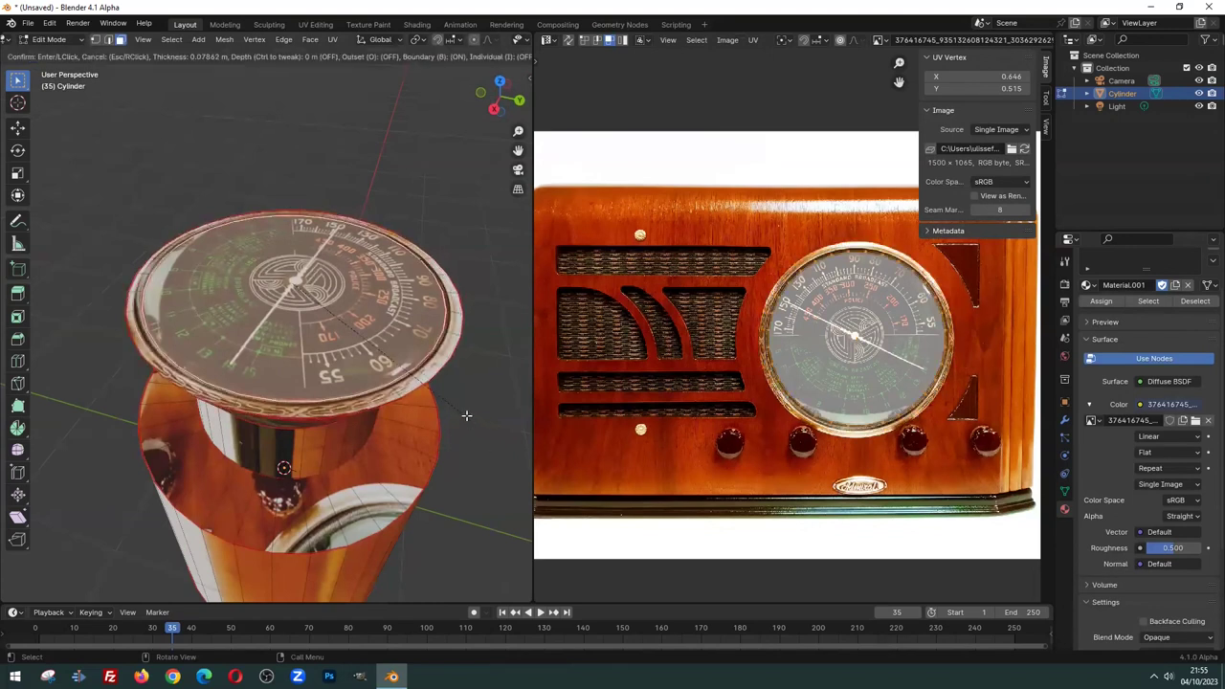
click(472, 416)
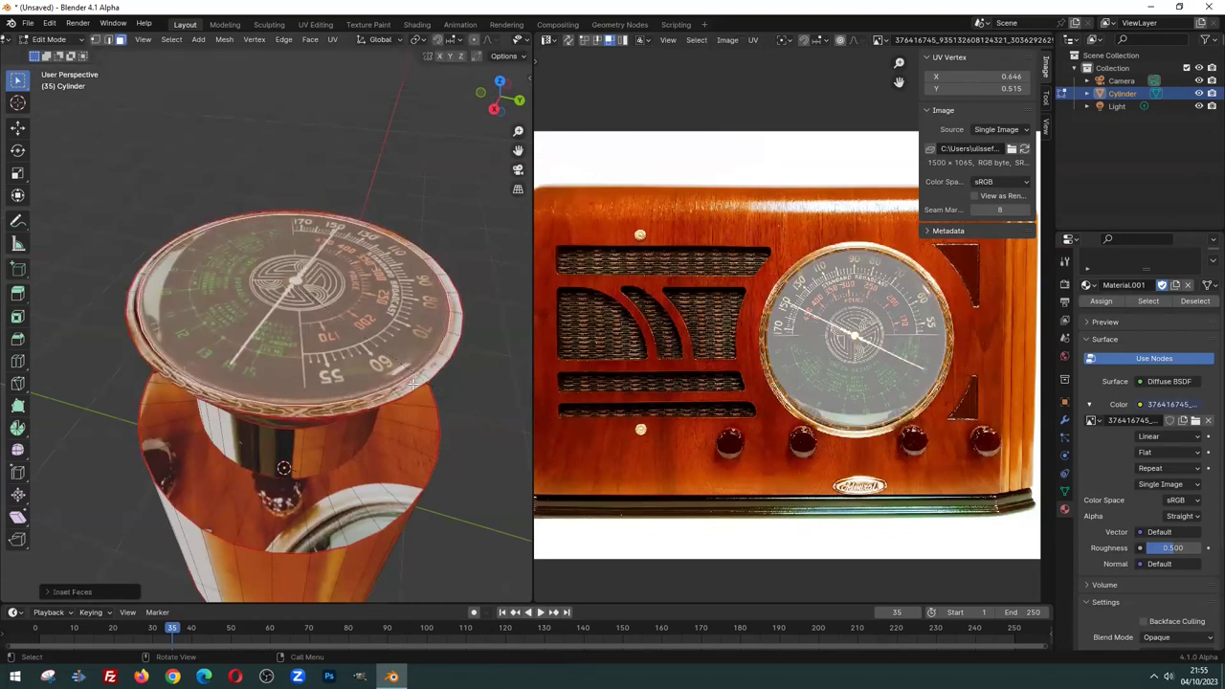
Extrude the inset face downward to recess the dial, checking it in Object Mode
middle_drag(473, 416, 432, 362)
key(e)
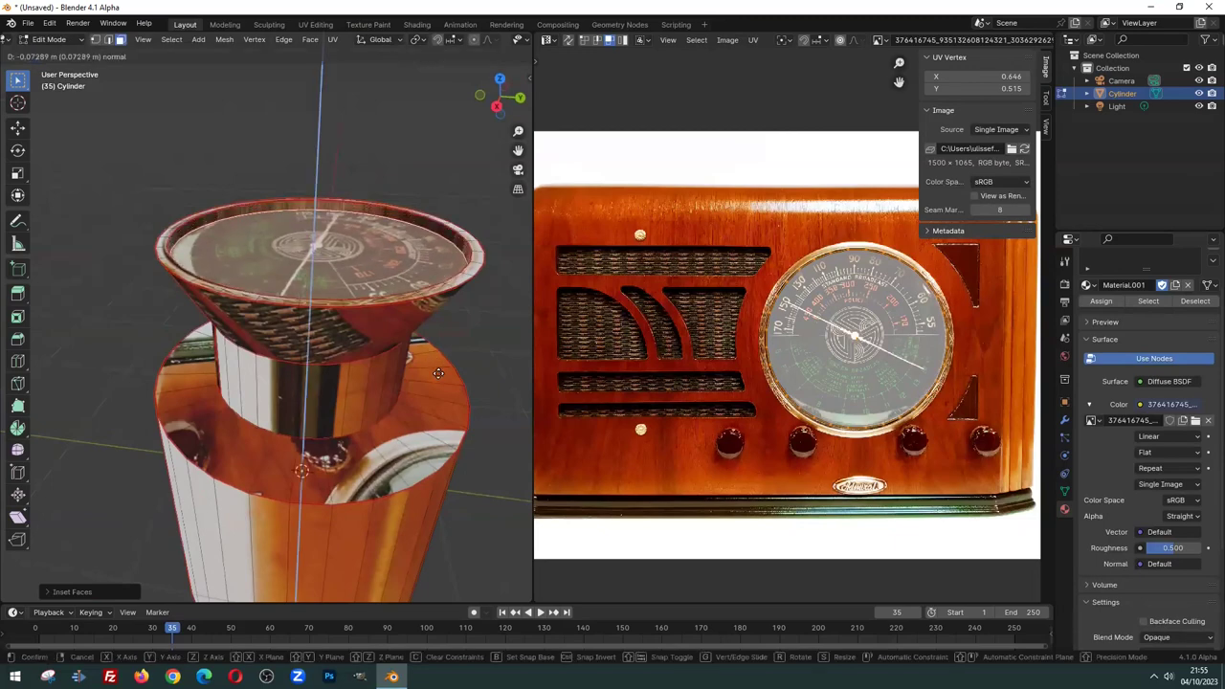
click(430, 364)
mouse_move(431, 363)
middle_down()
mouse_move(402, 337)
mouse_move(484, 312)
mouse_move(241, 288)
mouse_move(284, 282)
mouse_move(335, 306)
mouse_move(321, 376)
middle_up()
key(Tab)
scroll(337, 309, up, 5)
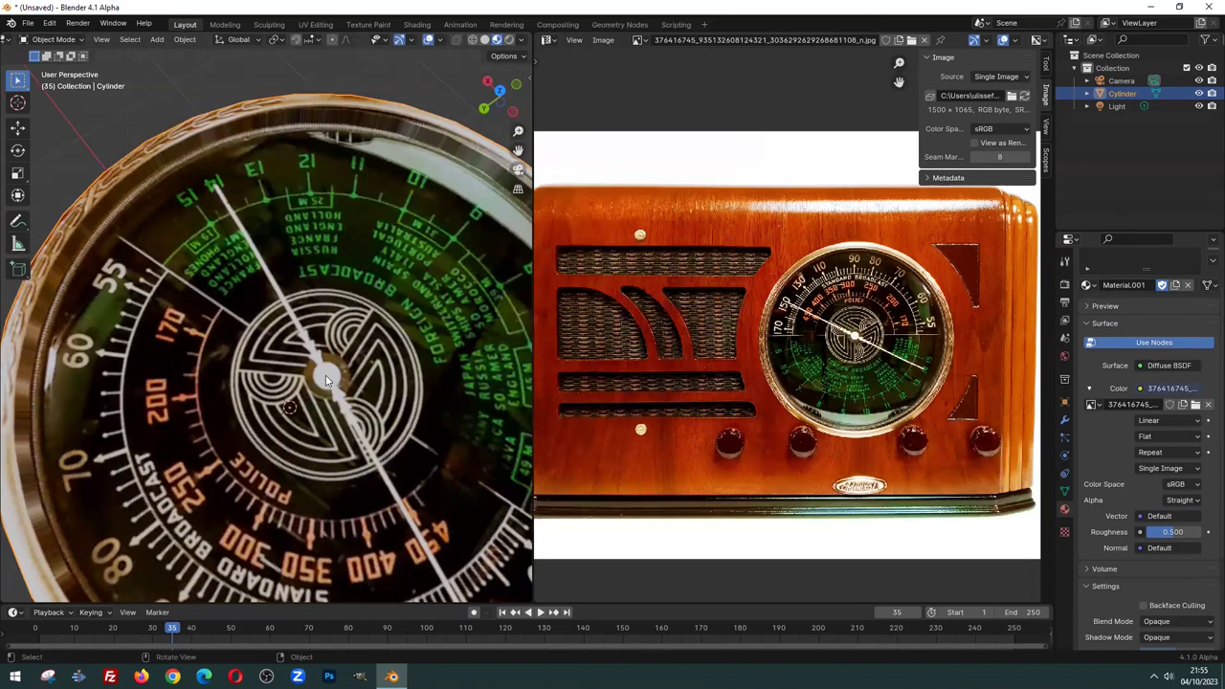
key(Tab)
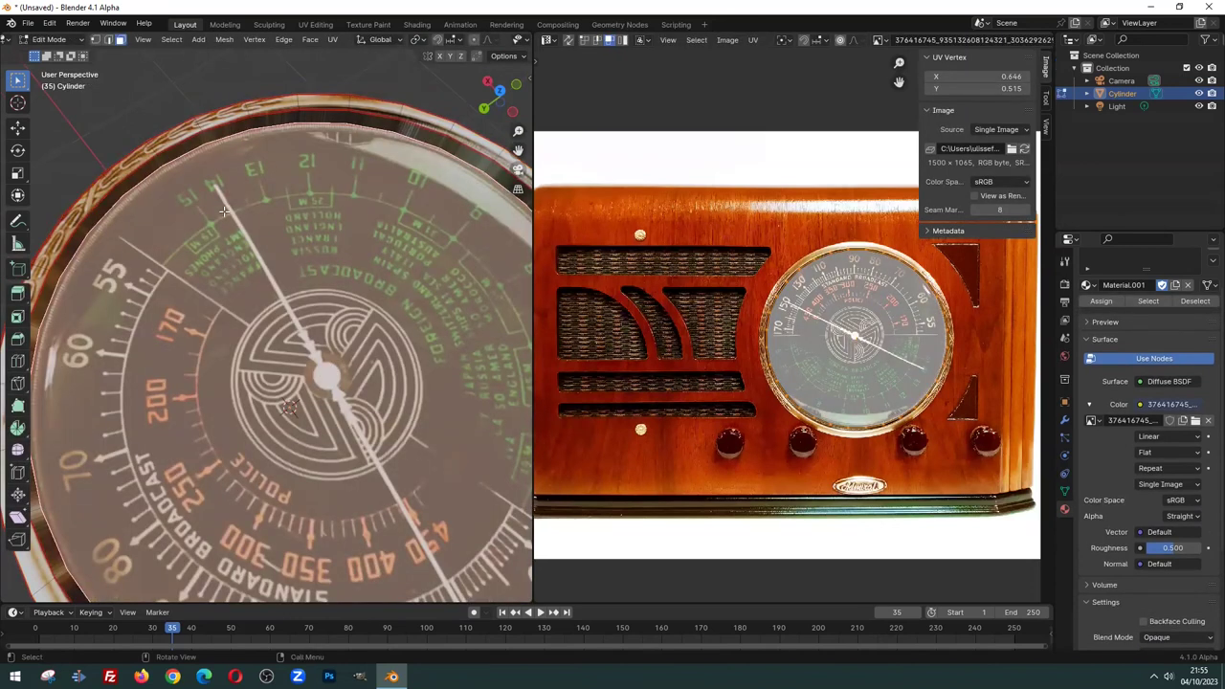
Knife-cut an edge from the dial's centre out to its rim
key(k)
click(220, 182)
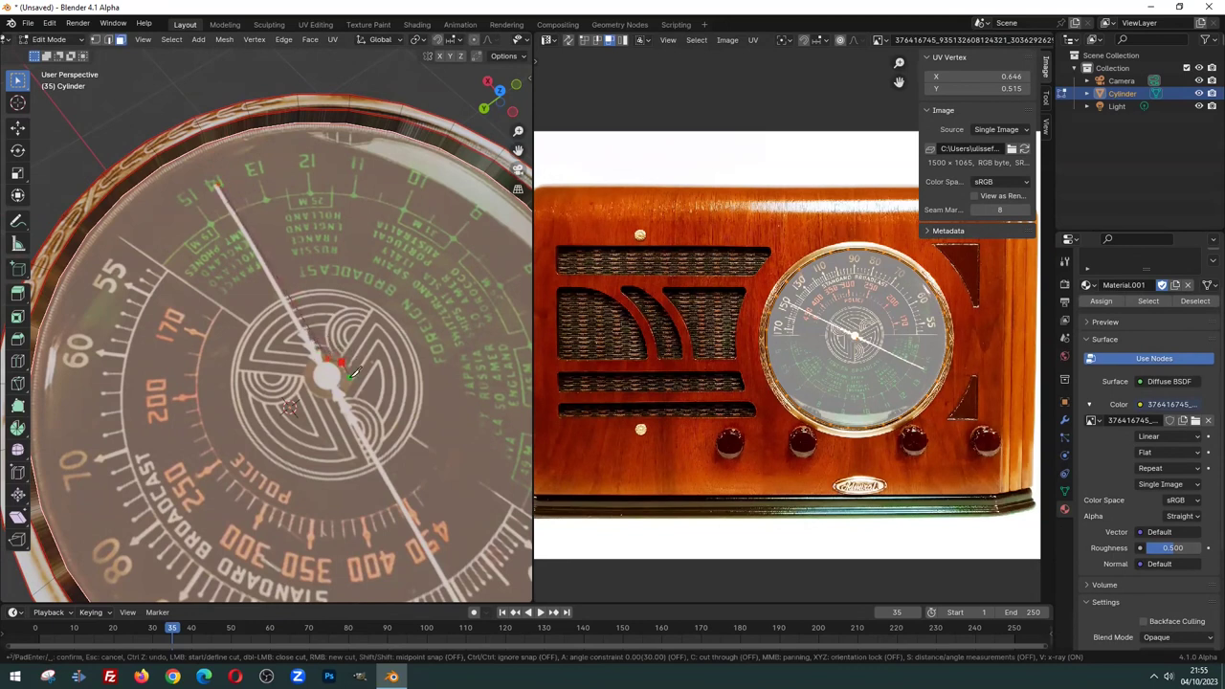
middle_drag(348, 378, 373, 435)
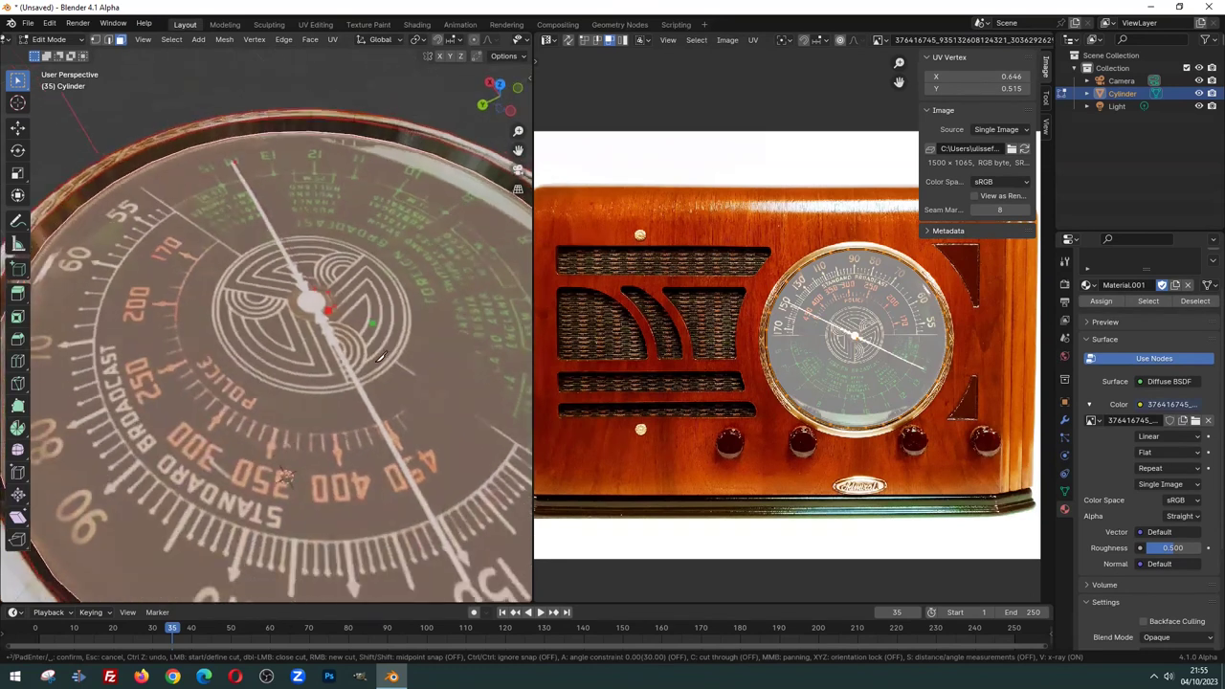
scroll(373, 435, down, 4)
click(369, 439)
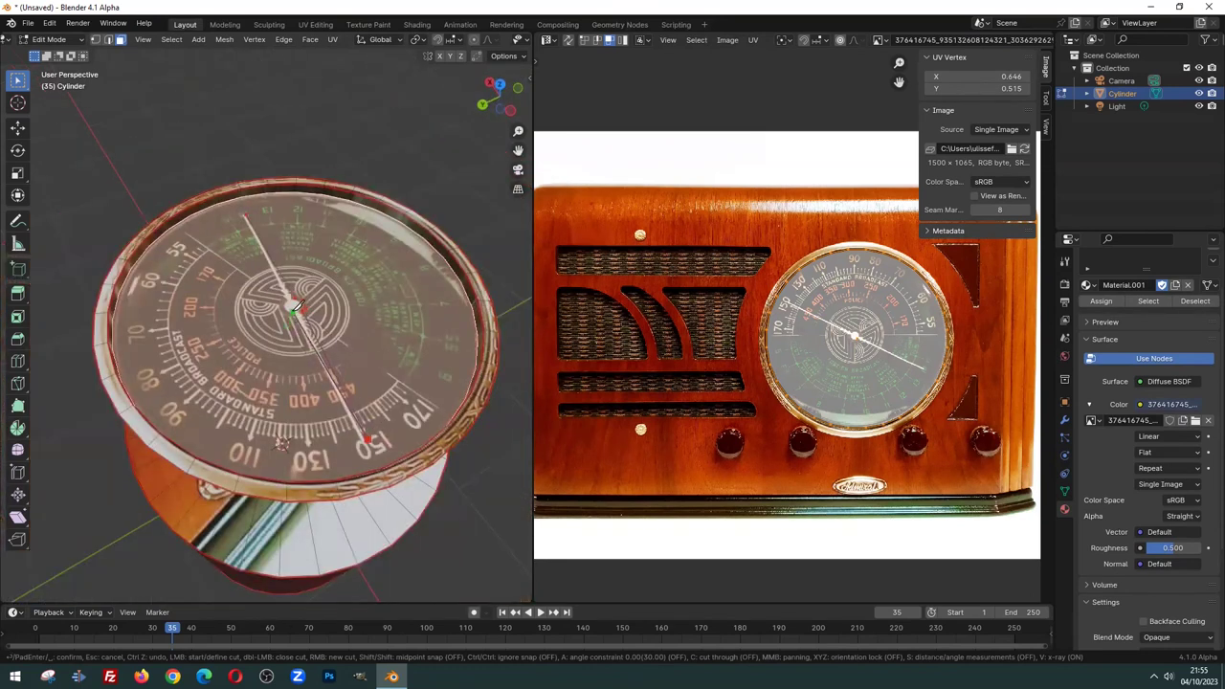
click(289, 301)
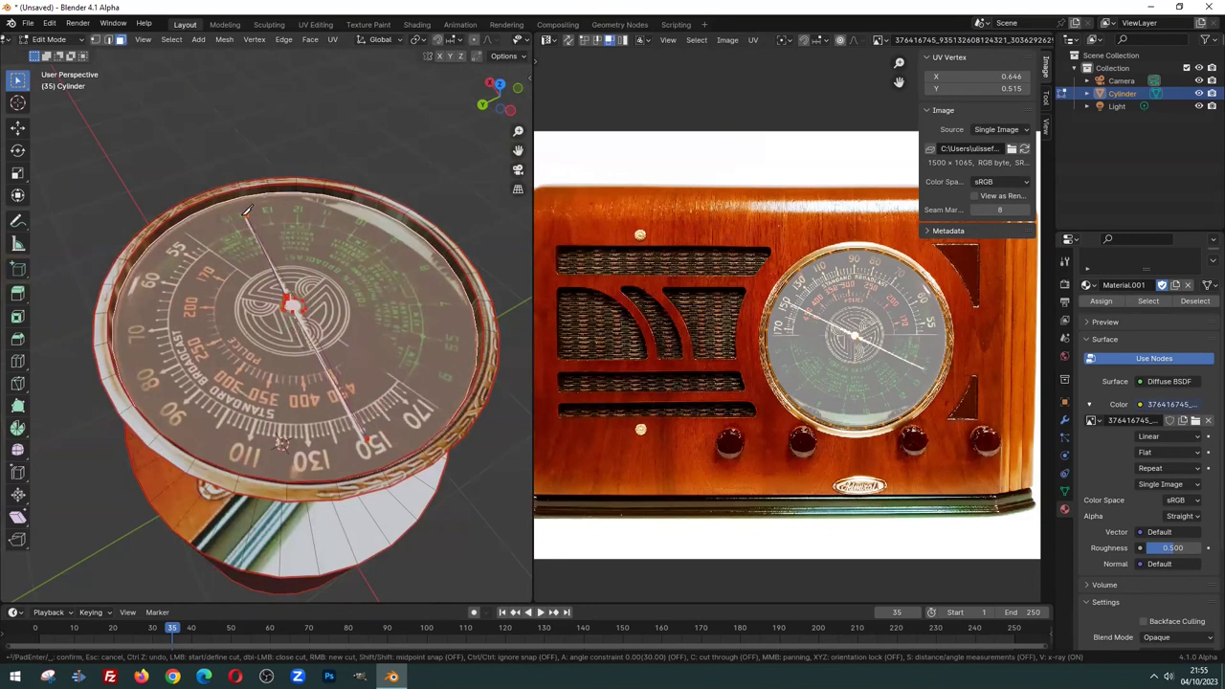
click(244, 216)
key(Return)
Extrude the dial face slightly outward along its normal and orbit to inspect it
scroll(279, 292, up, 2)
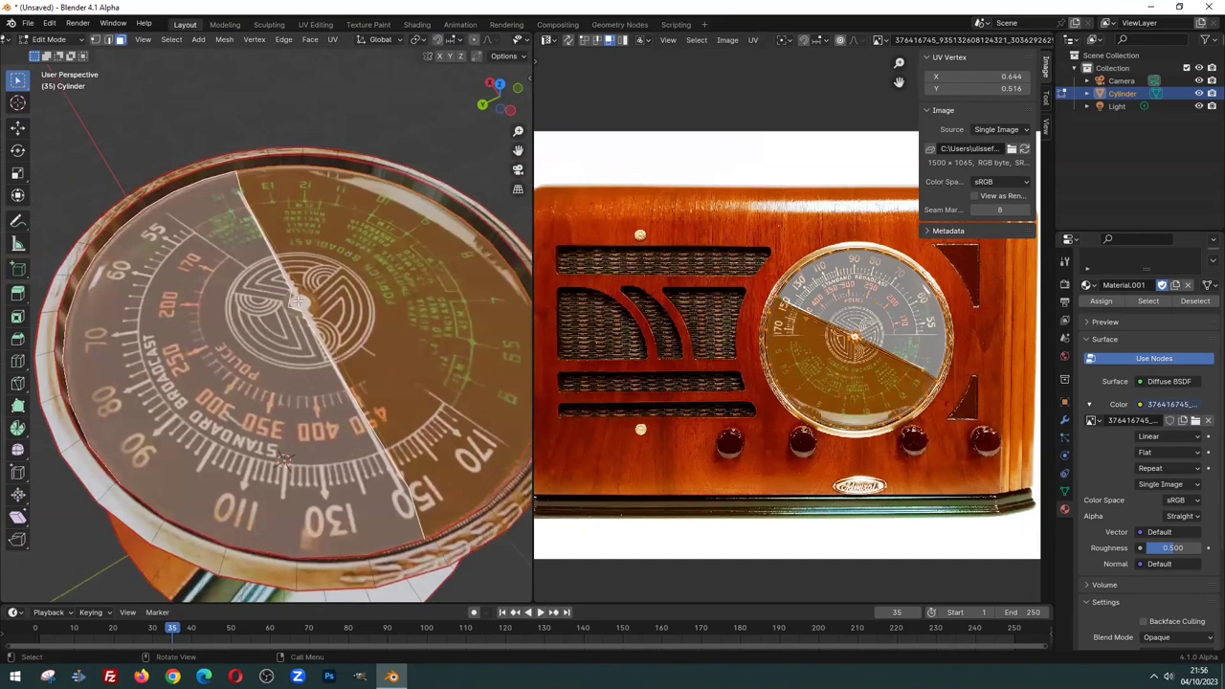
middle_drag(298, 300, 342, 283)
key(e)
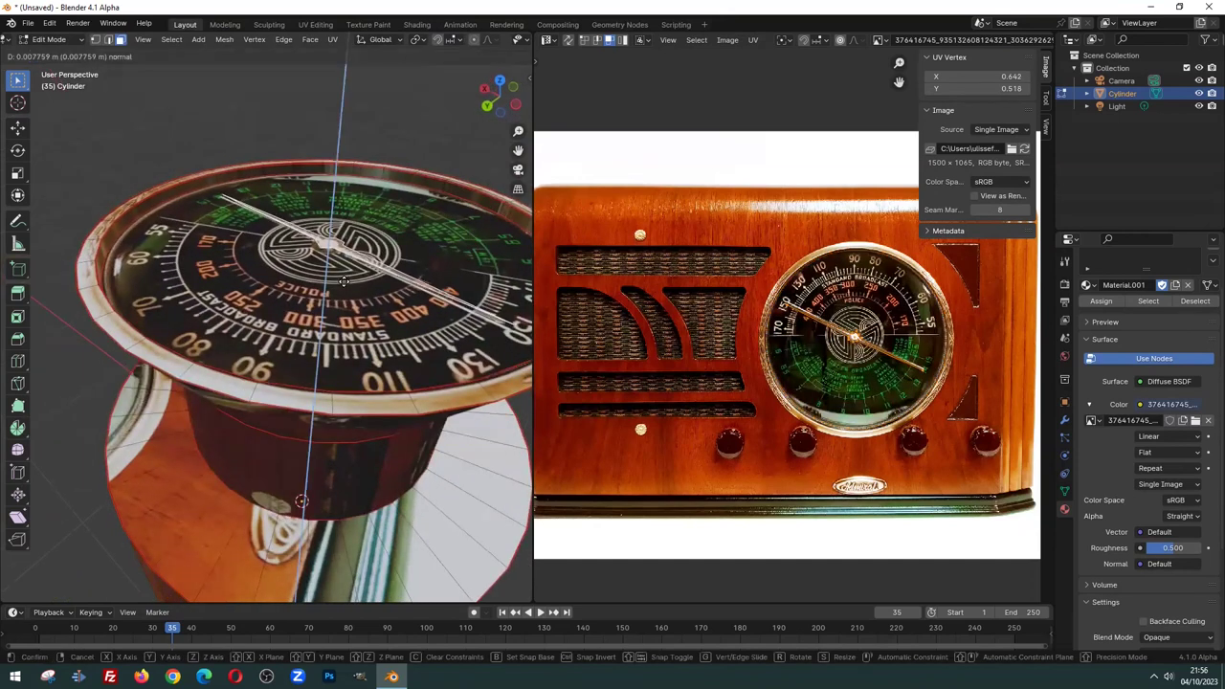
click(343, 280)
mouse_move(343, 280)
middle_down()
mouse_move(327, 283)
mouse_move(347, 260)
mouse_move(312, 243)
middle_up()
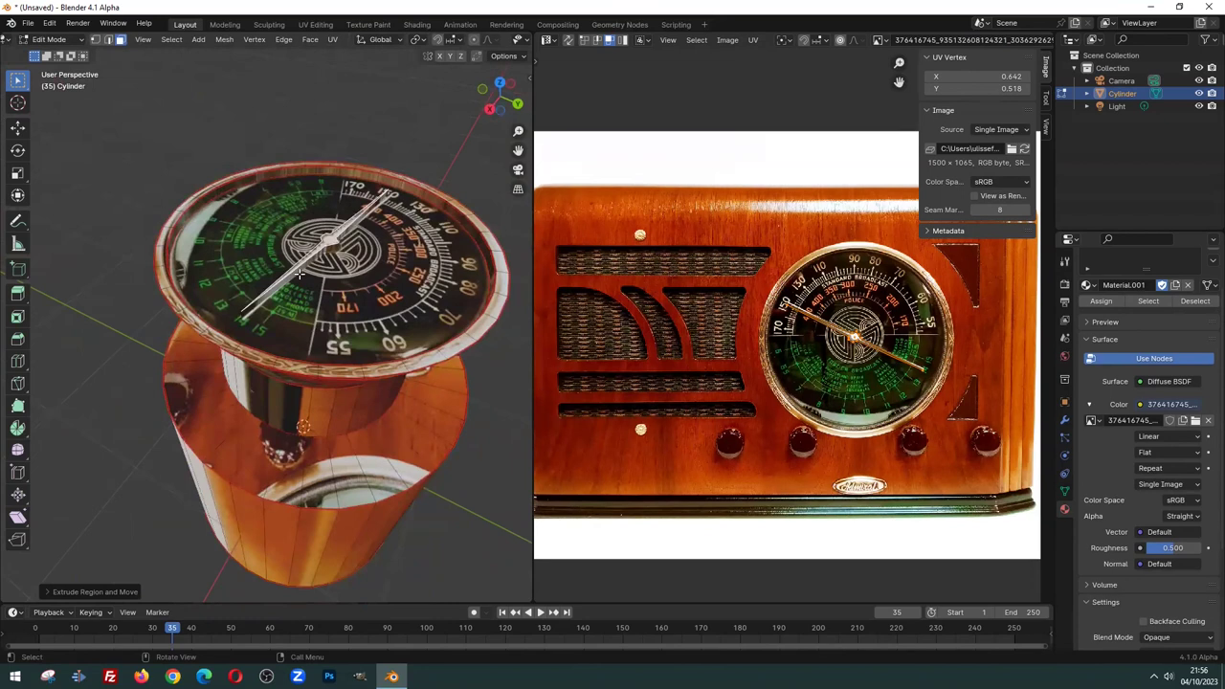
middle_drag(277, 261, 329, 259)
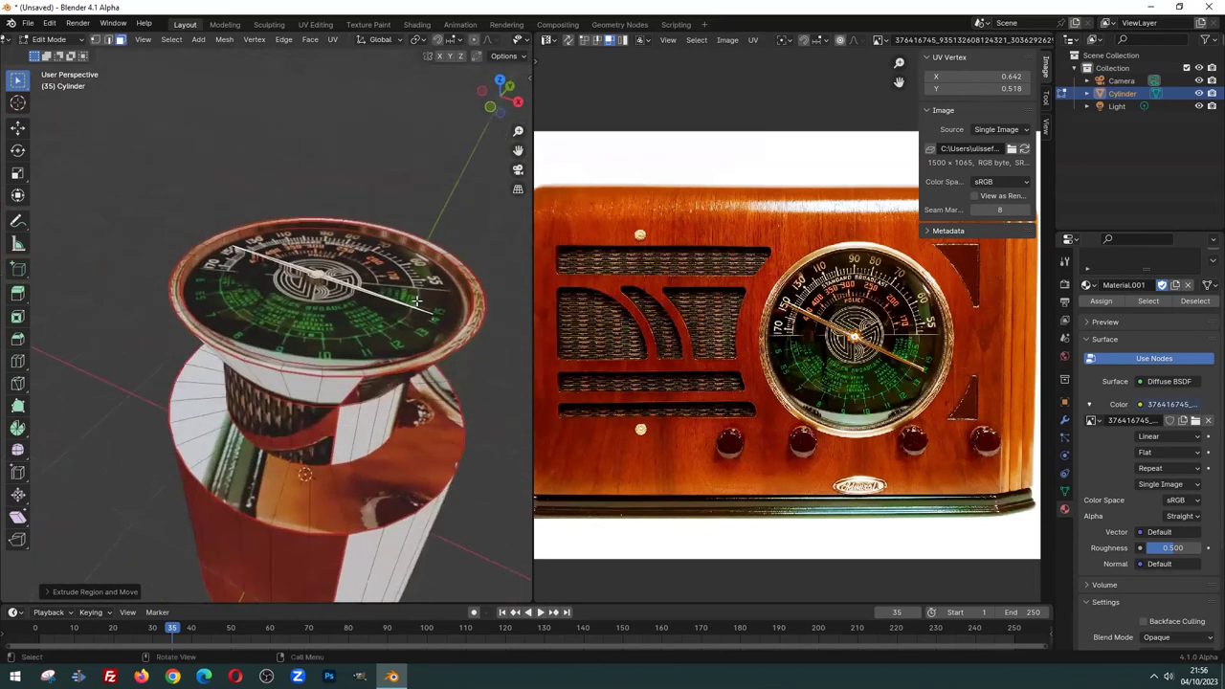
middle_drag(329, 260, 329, 349)
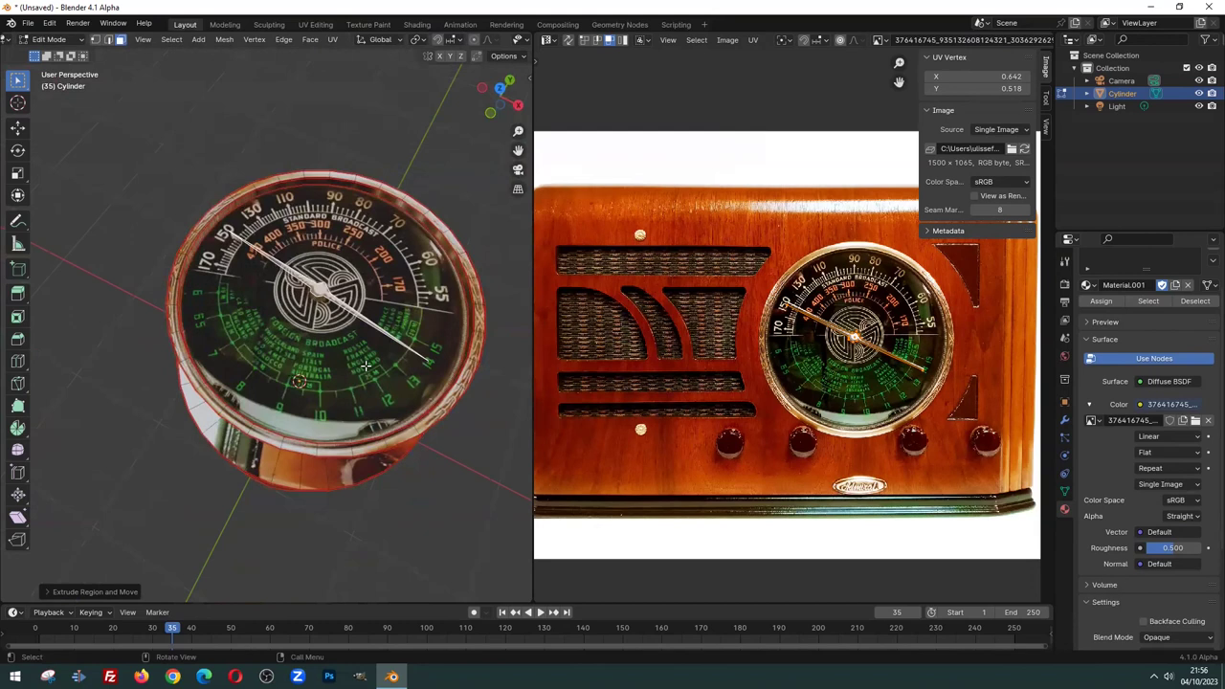
Return to Edit Mode and select all of the dial cap's faces
scroll(943, 340, up, 1)
scroll(942, 340, up, 2)
scroll(942, 340, up, 1)
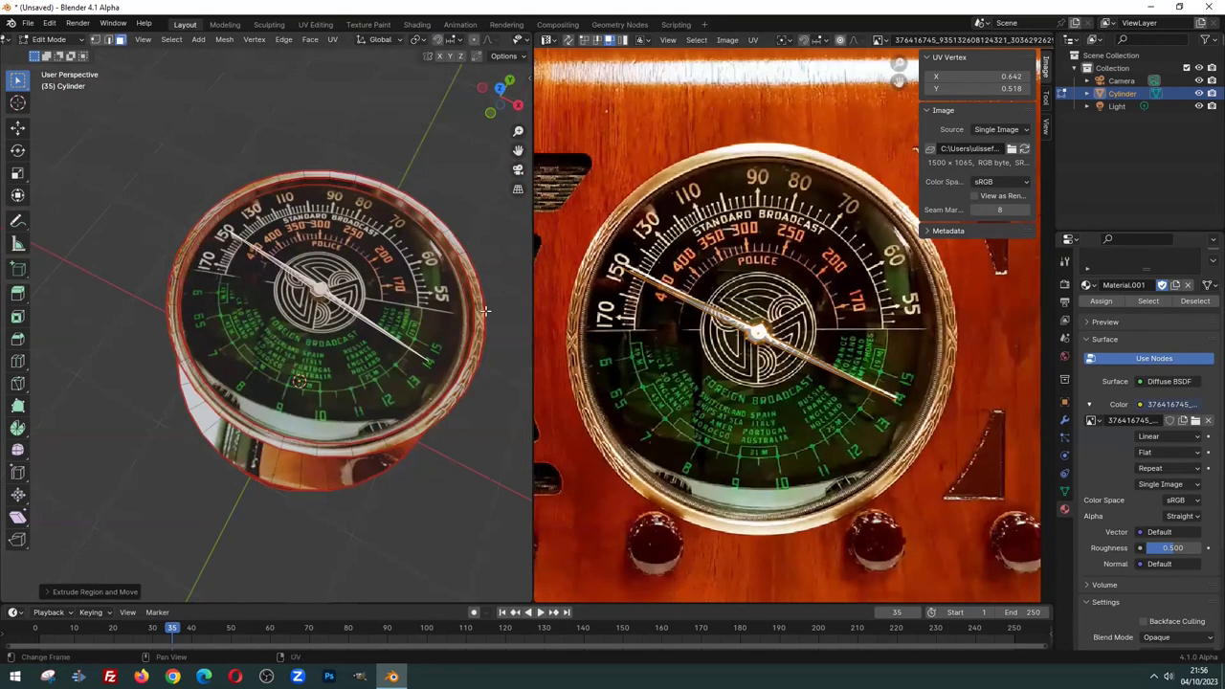
key(Tab)
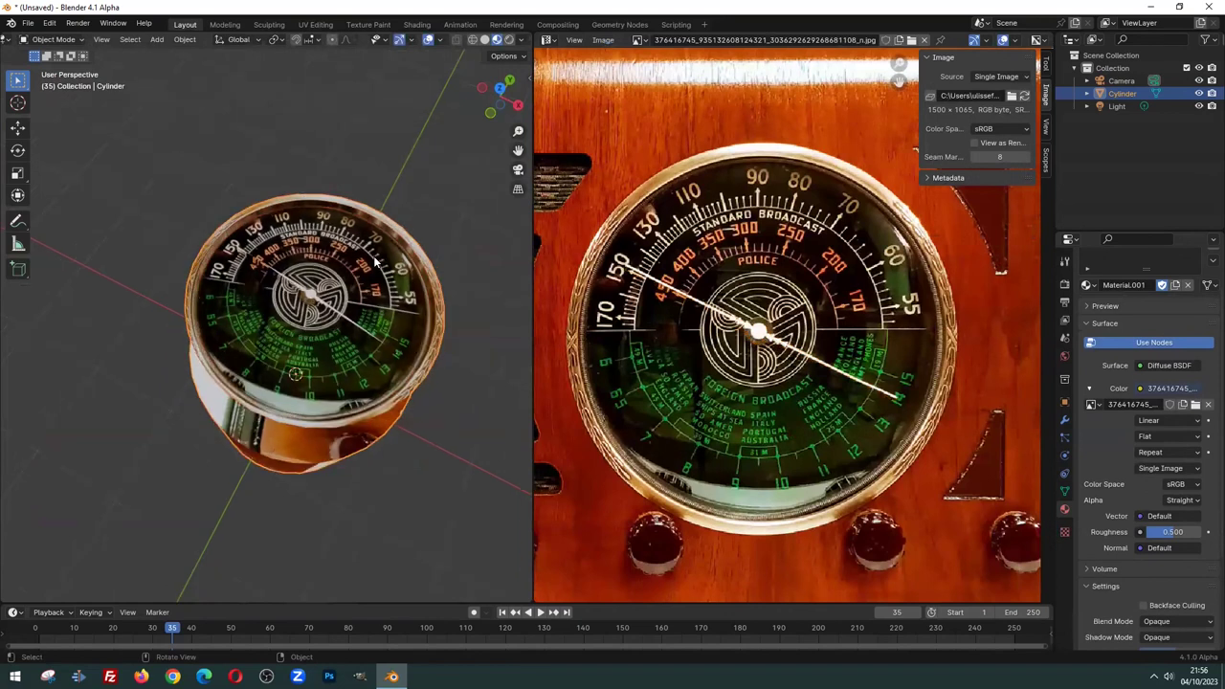
mouse_move(376, 261)
middle_down()
mouse_move(388, 196)
mouse_move(375, 196)
mouse_move(342, 302)
middle_up()
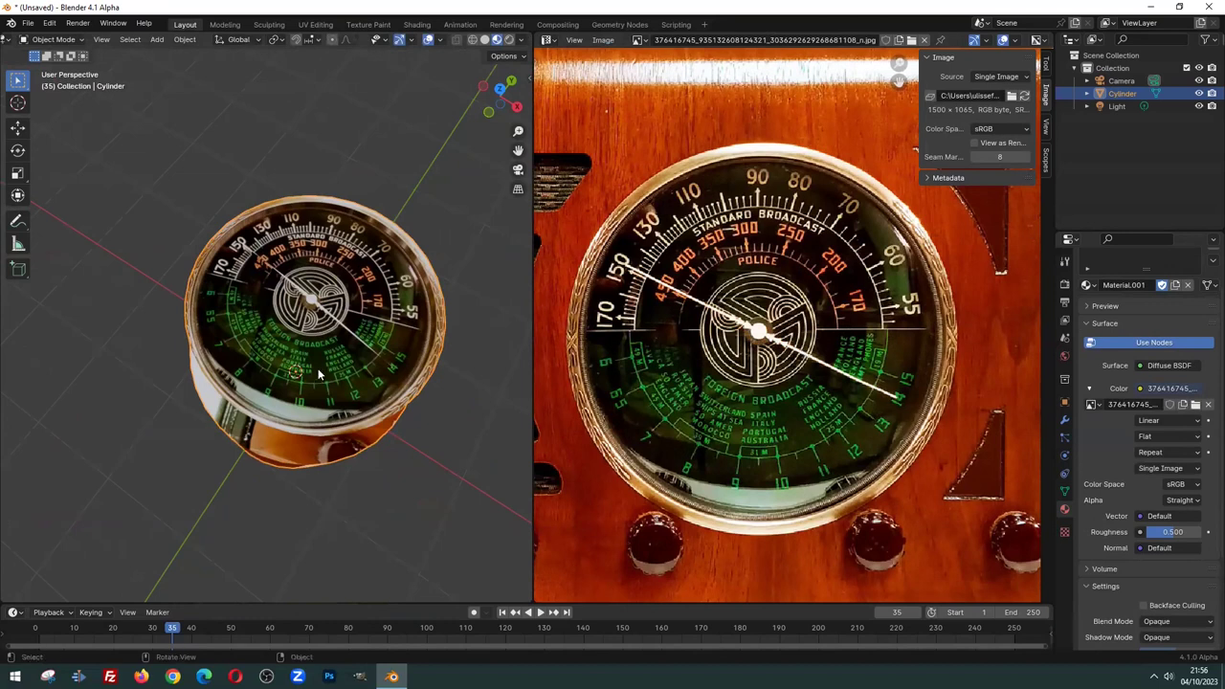
key(Tab)
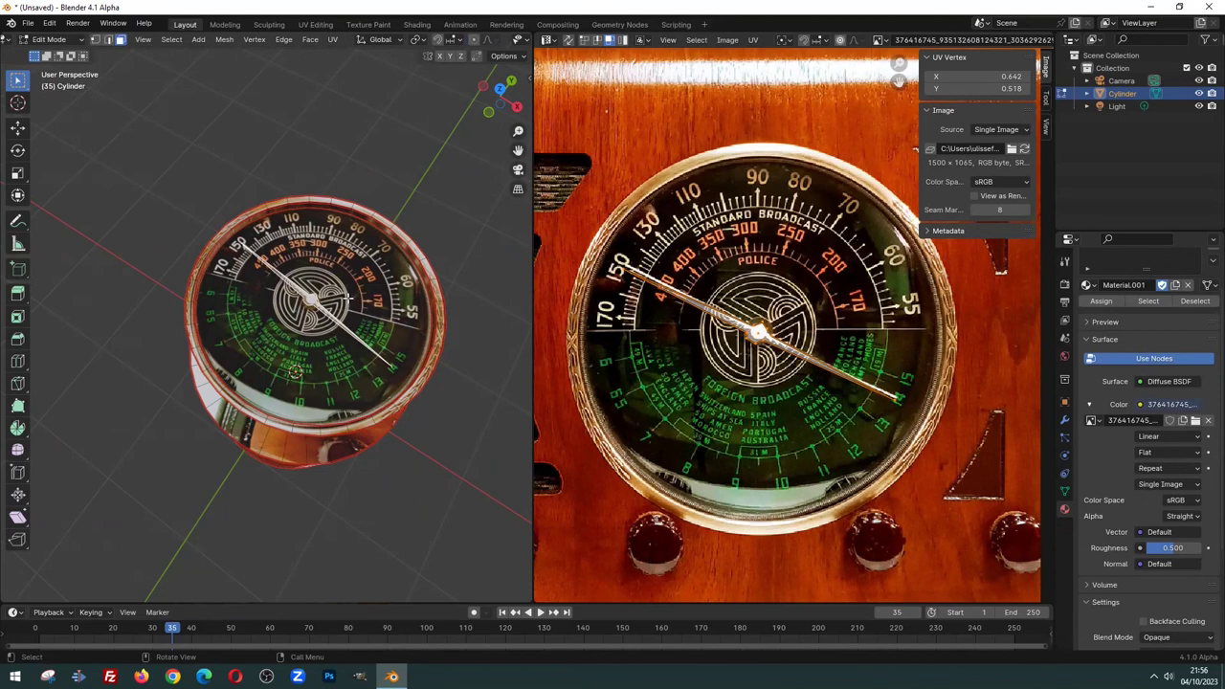
click(351, 296)
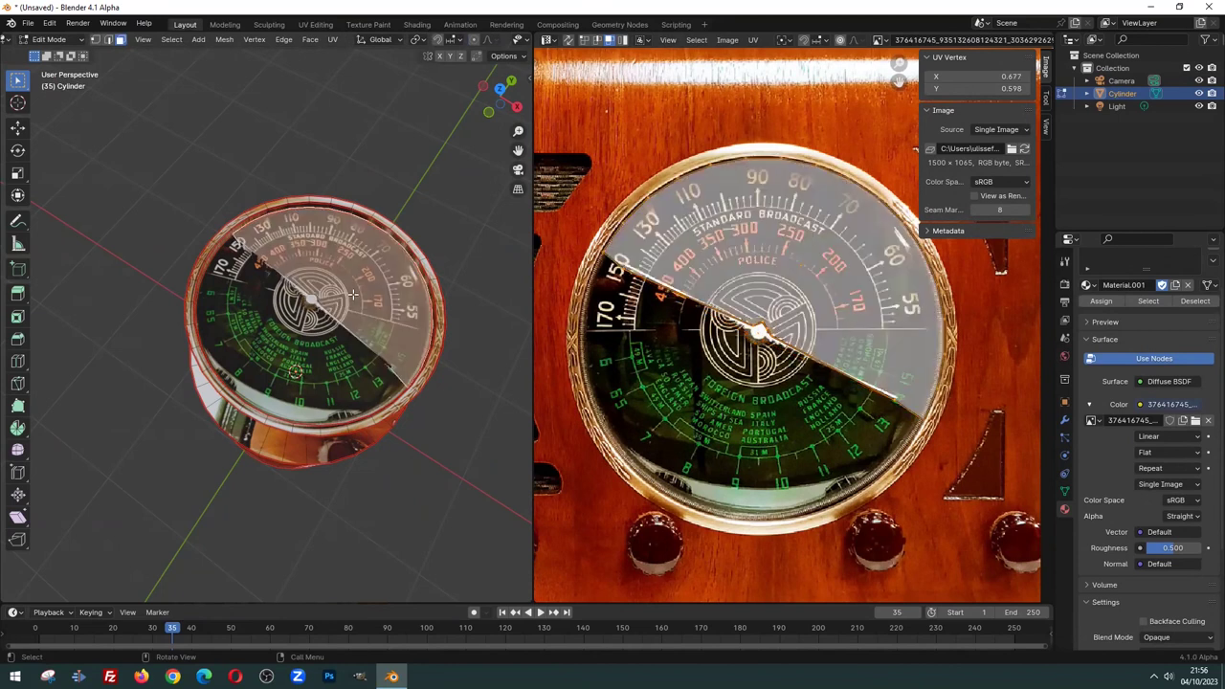
key(a)
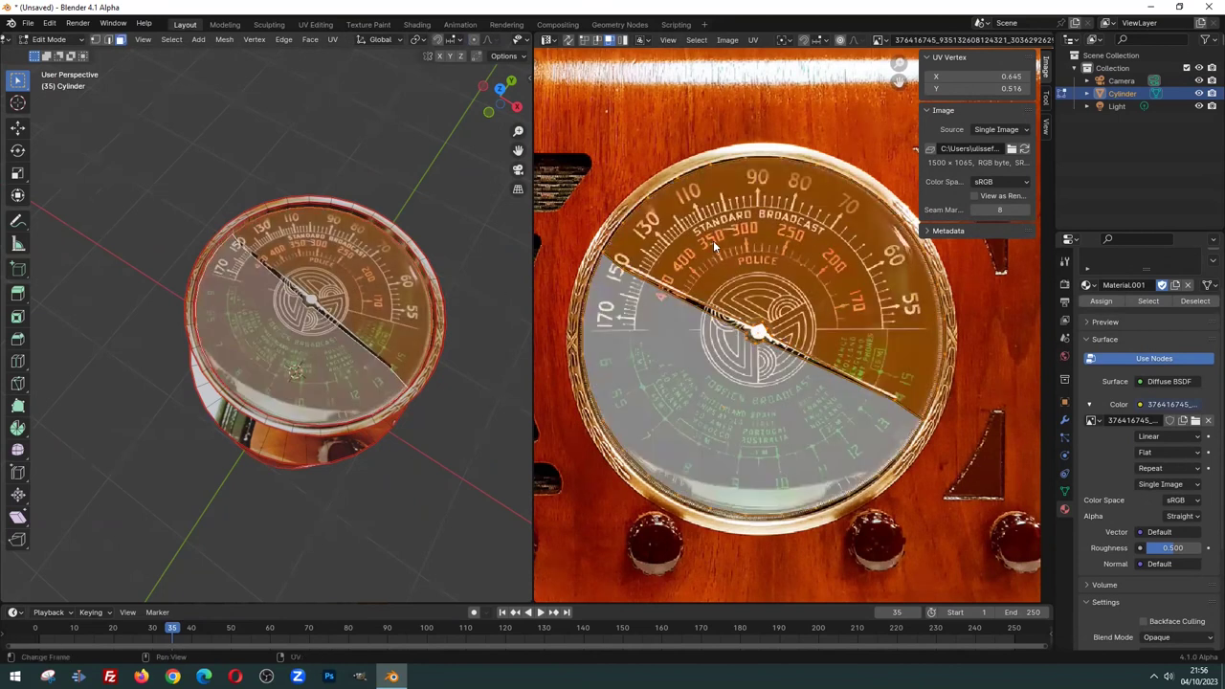
Select the UV vertex beside the 55 mark and move it toward the dial rim
middle_drag(729, 228, 667, 241)
mouse_move(402, 268)
middle_down()
mouse_move(346, 302)
mouse_move(370, 300)
middle_up()
scroll(345, 303, up, 2)
scroll(346, 303, up, 2)
scroll(346, 302, up, 1)
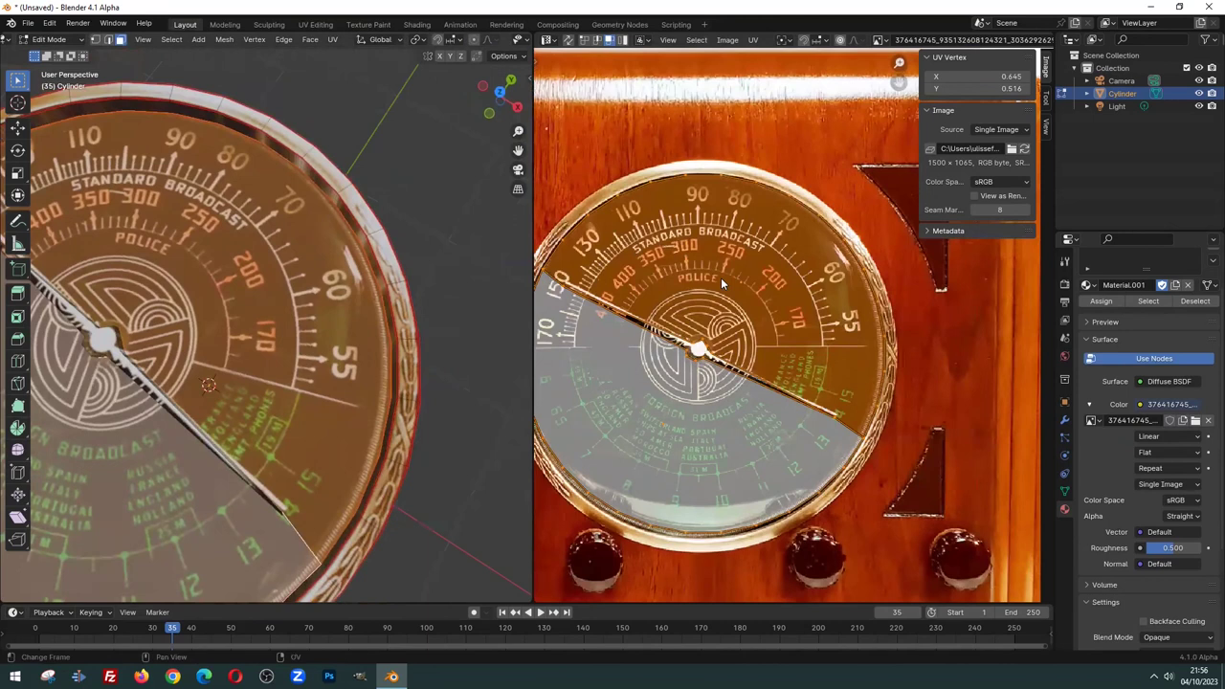
scroll(823, 278, up, 1)
click(854, 227)
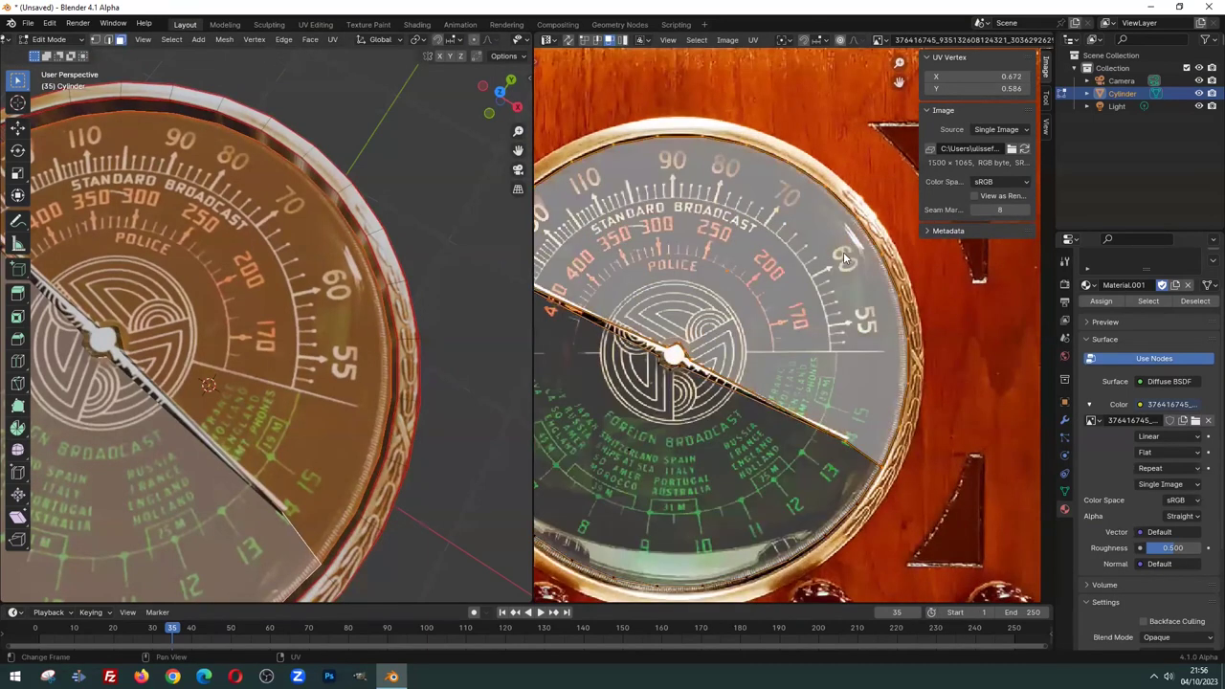
click(859, 225)
click(912, 351)
key(g)
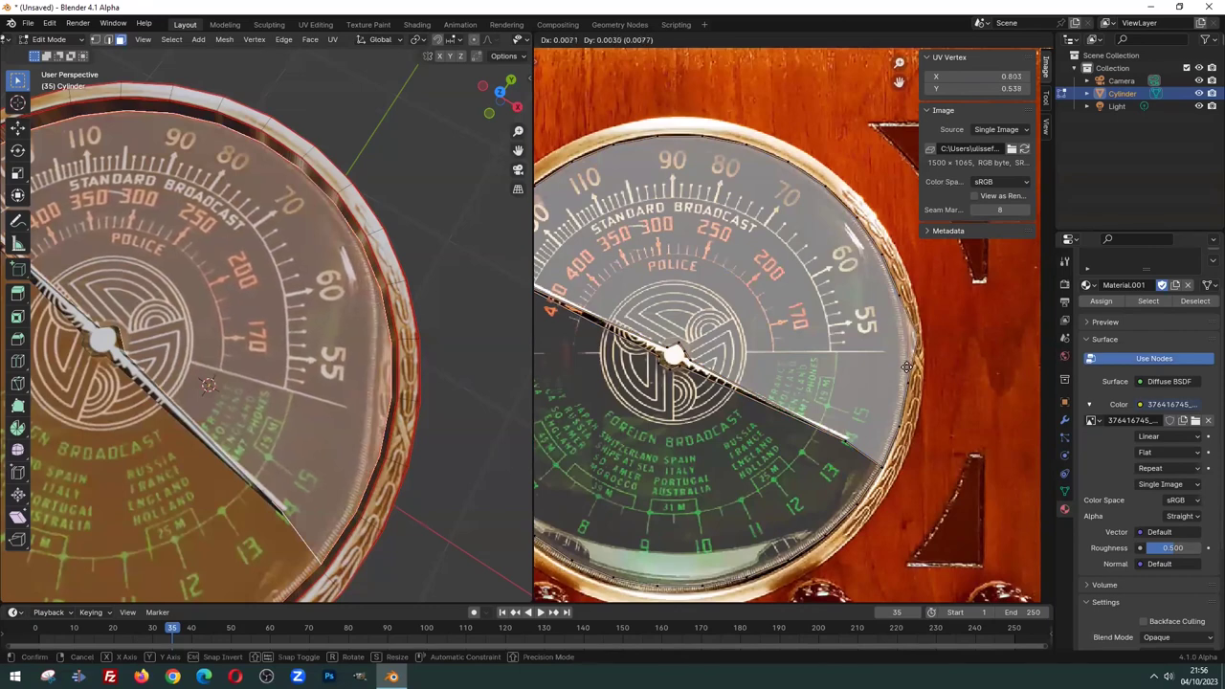
click(910, 364)
Fine-tune the UV vertices onto the rim edge, one ending at X 0.796, Y 0.539
scroll(947, 326, up, 2)
scroll(948, 325, up, 2)
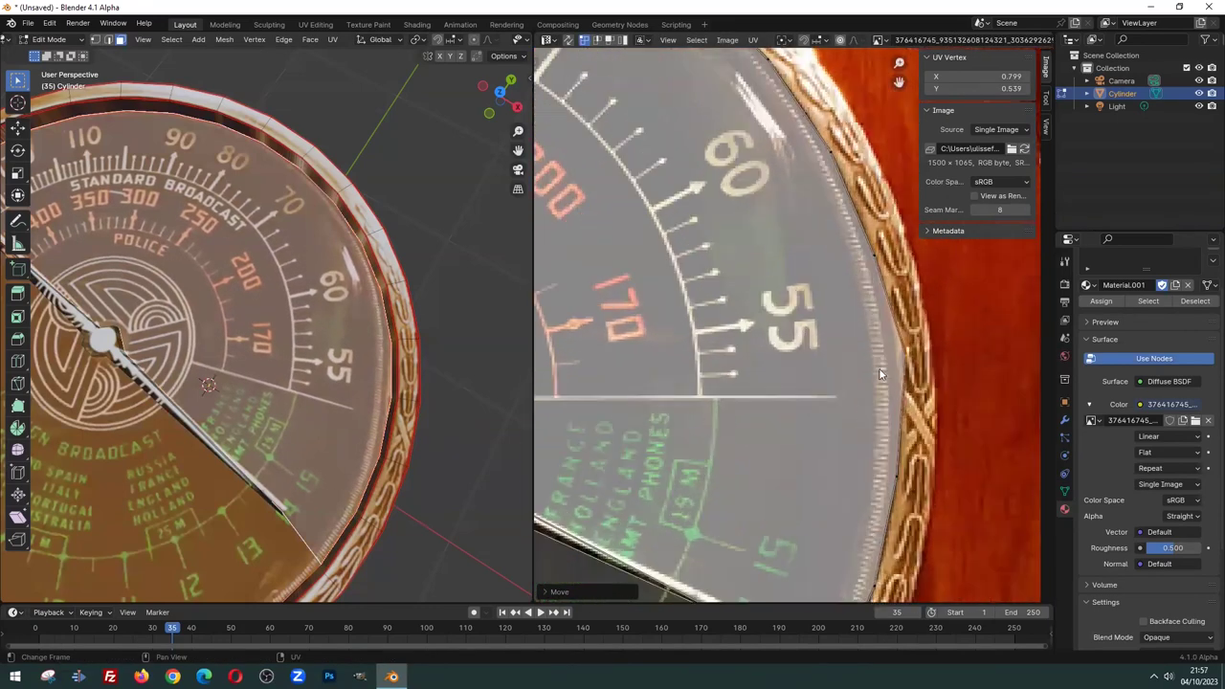
scroll(880, 374, up, 2)
middle_drag(881, 373, 712, 345)
scroll(743, 367, up, 2)
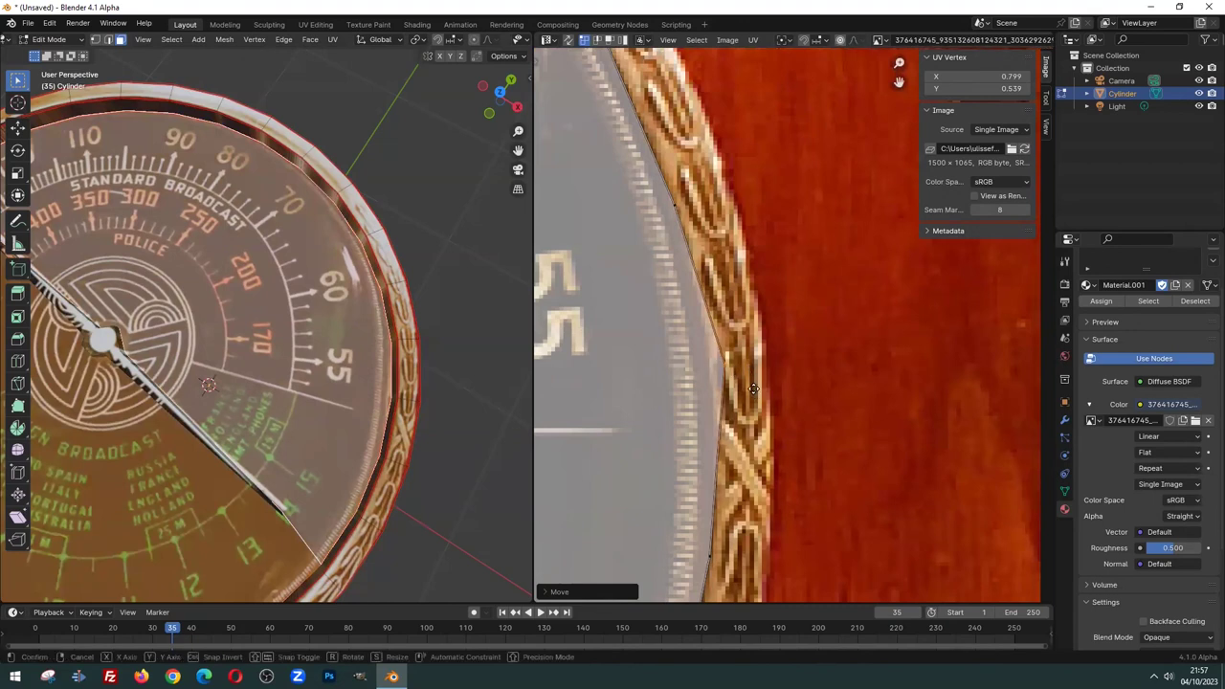
key(g)
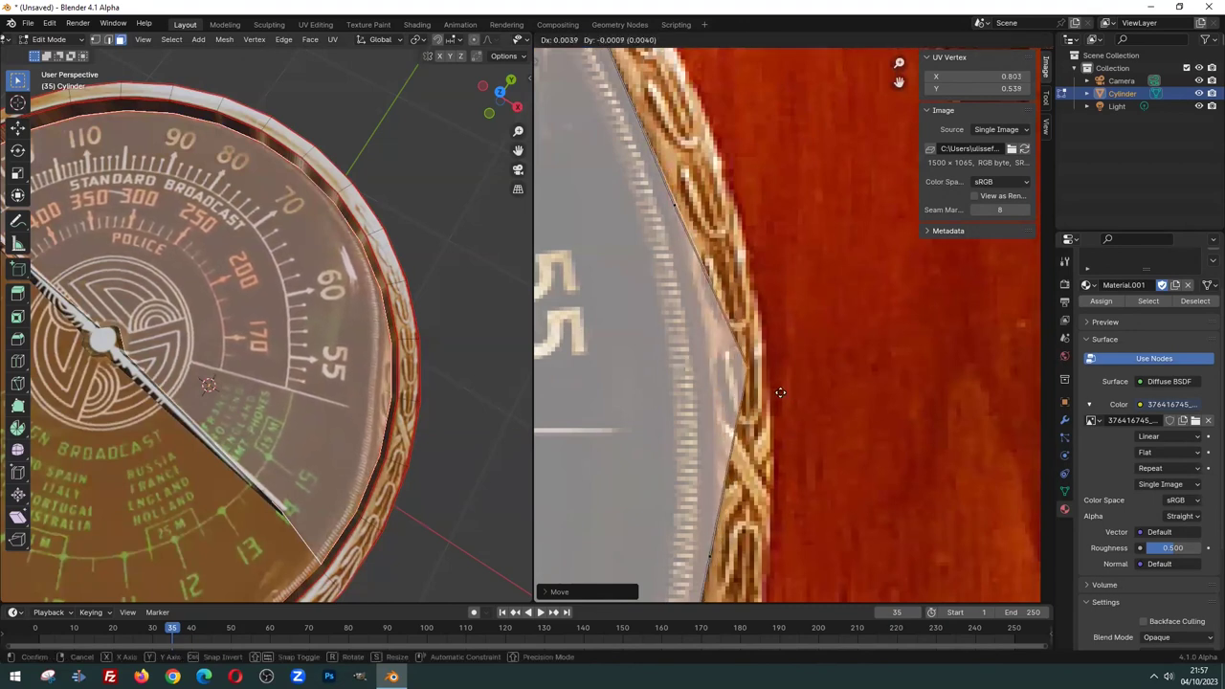
click(803, 394)
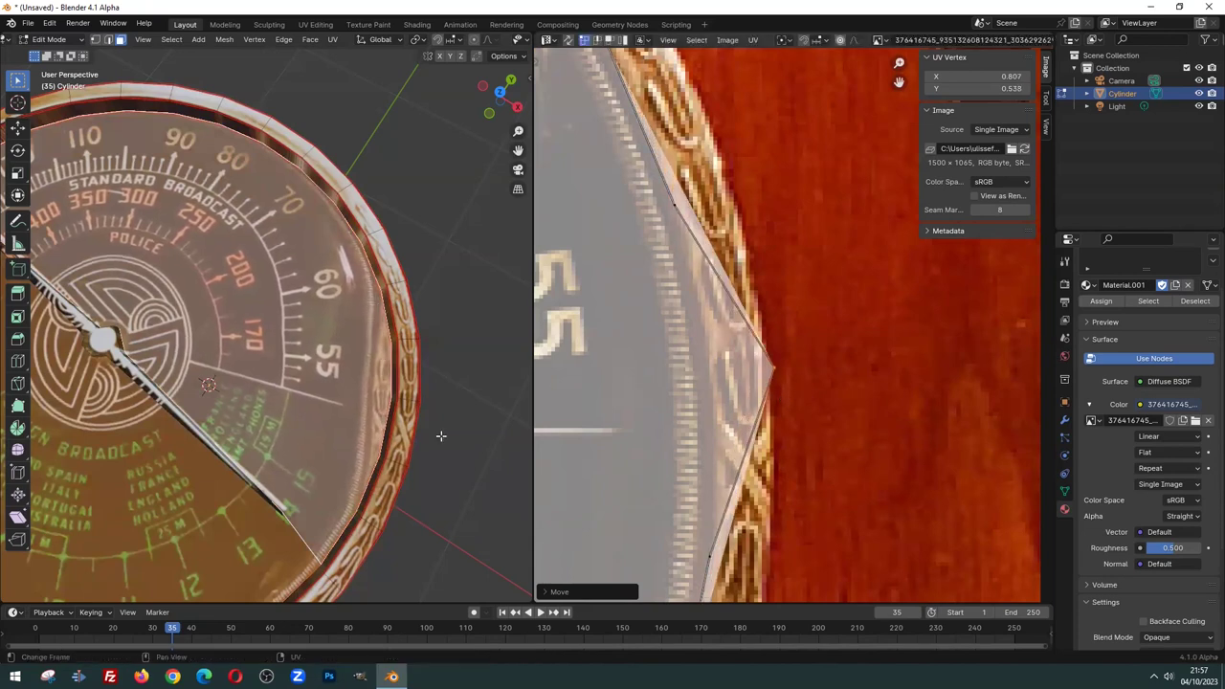
scroll(437, 431, up, 2)
scroll(617, 381, down, 1)
scroll(364, 379, down, 2)
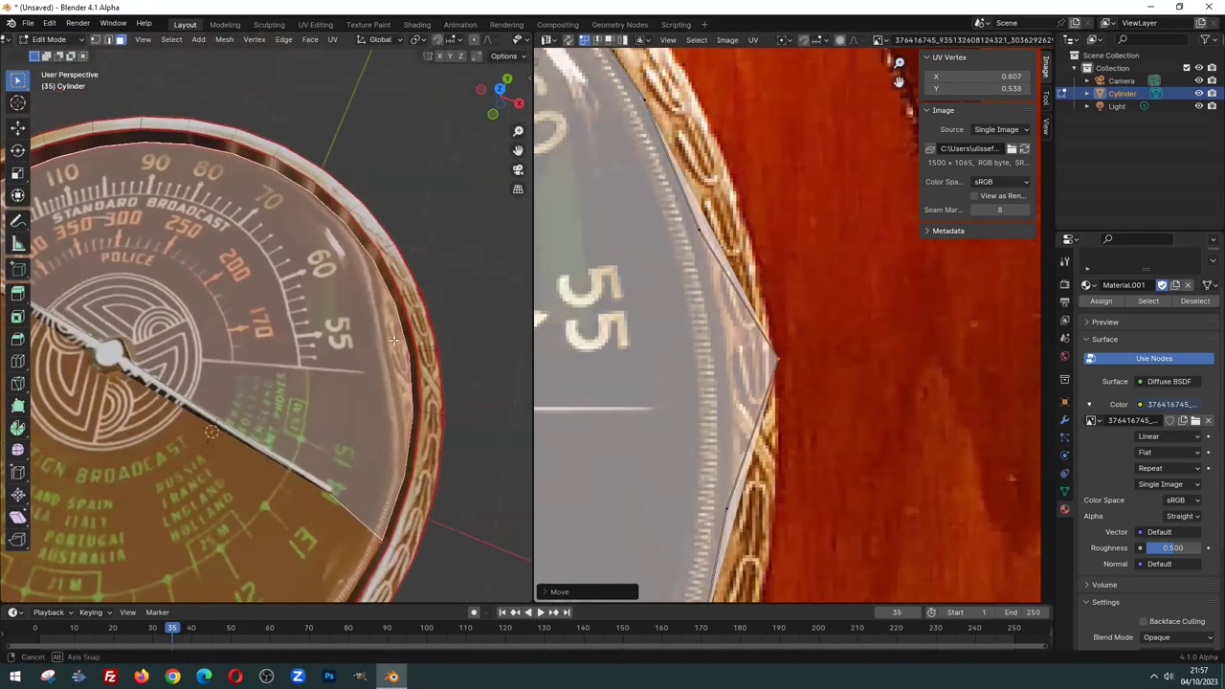
scroll(755, 313, down, 2)
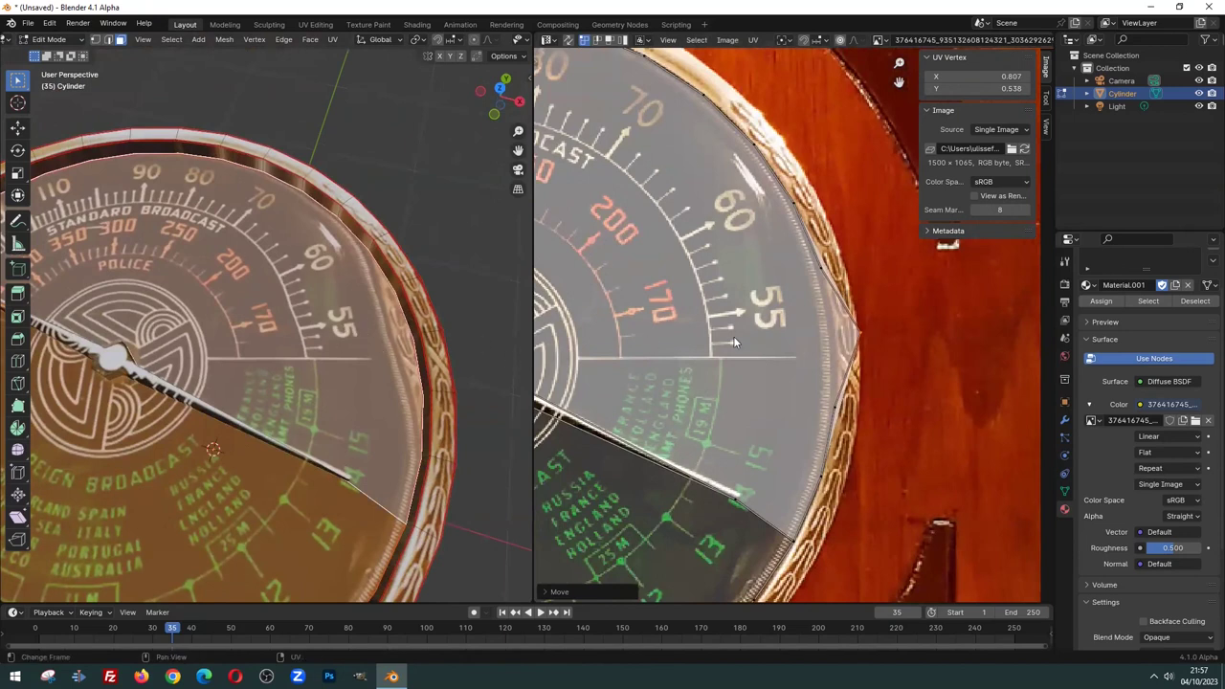
key(g)
click(848, 338)
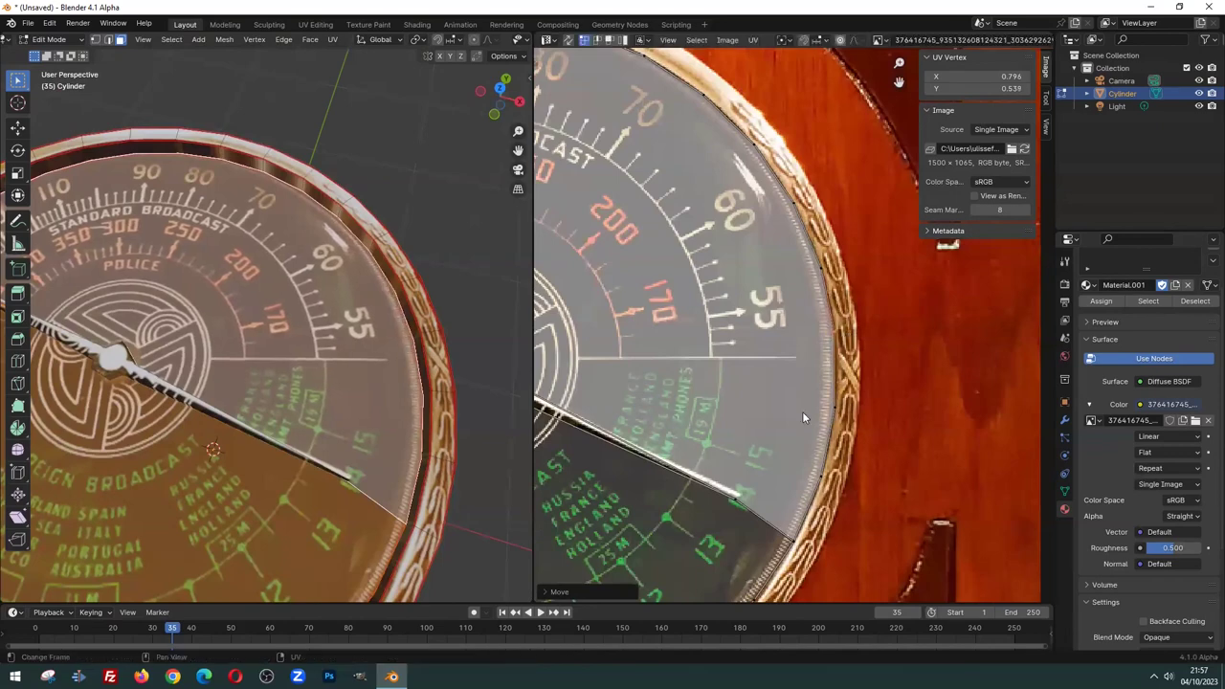
mouse_move(459, 412)
middle_down()
mouse_move(420, 427)
mouse_move(315, 301)
middle_up()
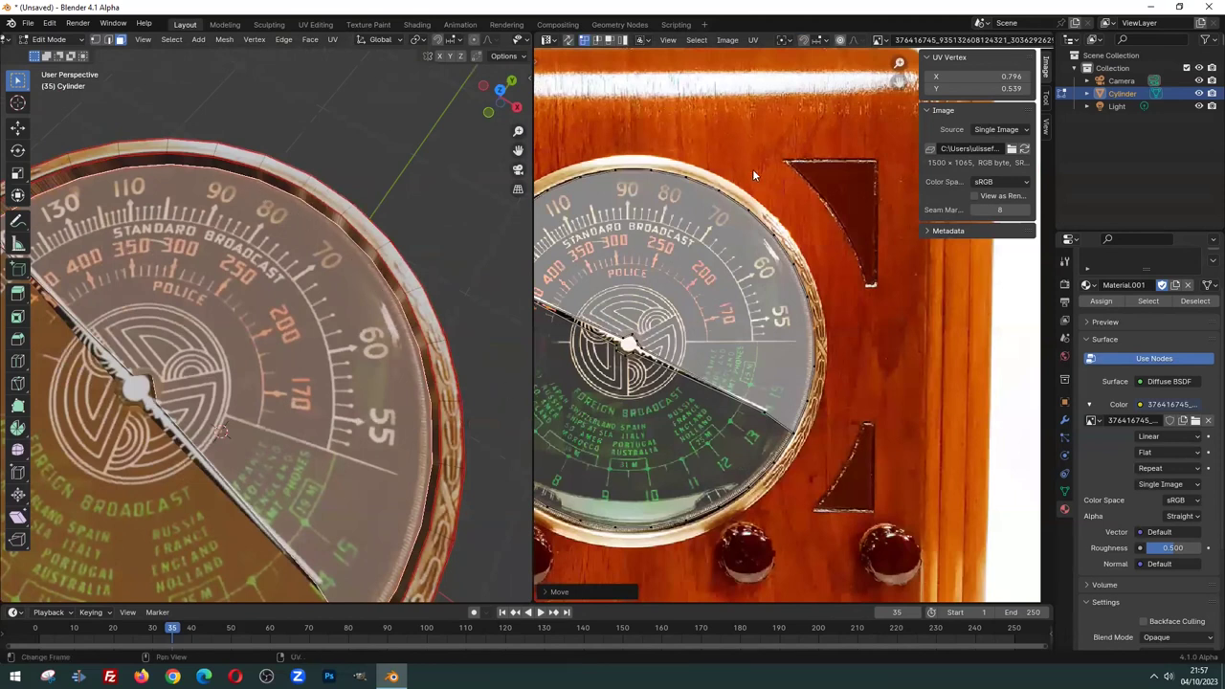
Select rim UV vertices near the 60 mark, nudge them onto the bezel edge, then deselect
scroll(752, 168, up, 3)
middle_drag(631, 74, 674, 178)
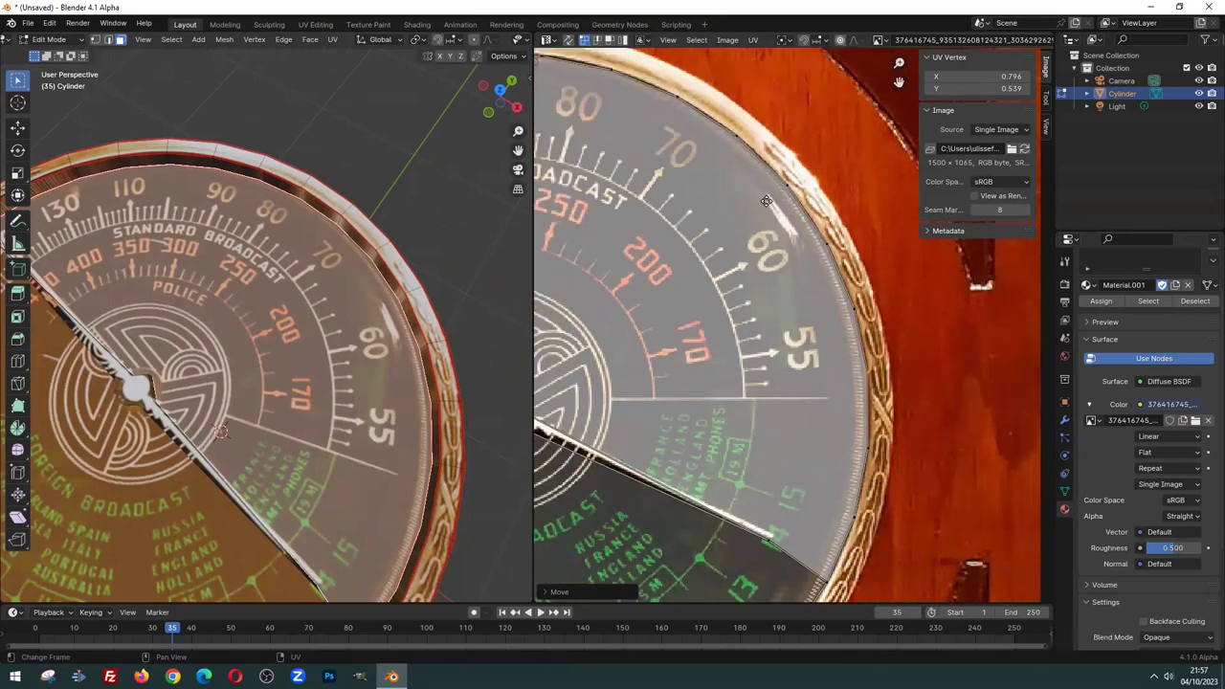
middle_drag(683, 170, 658, 174)
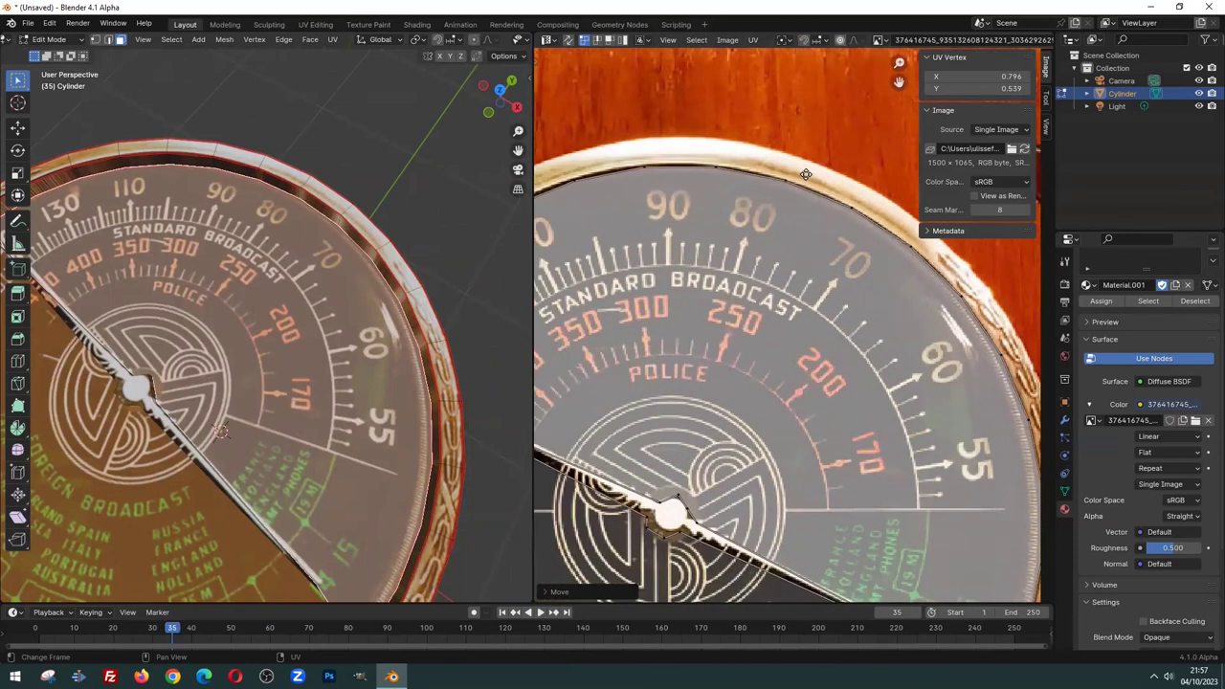
click(658, 170)
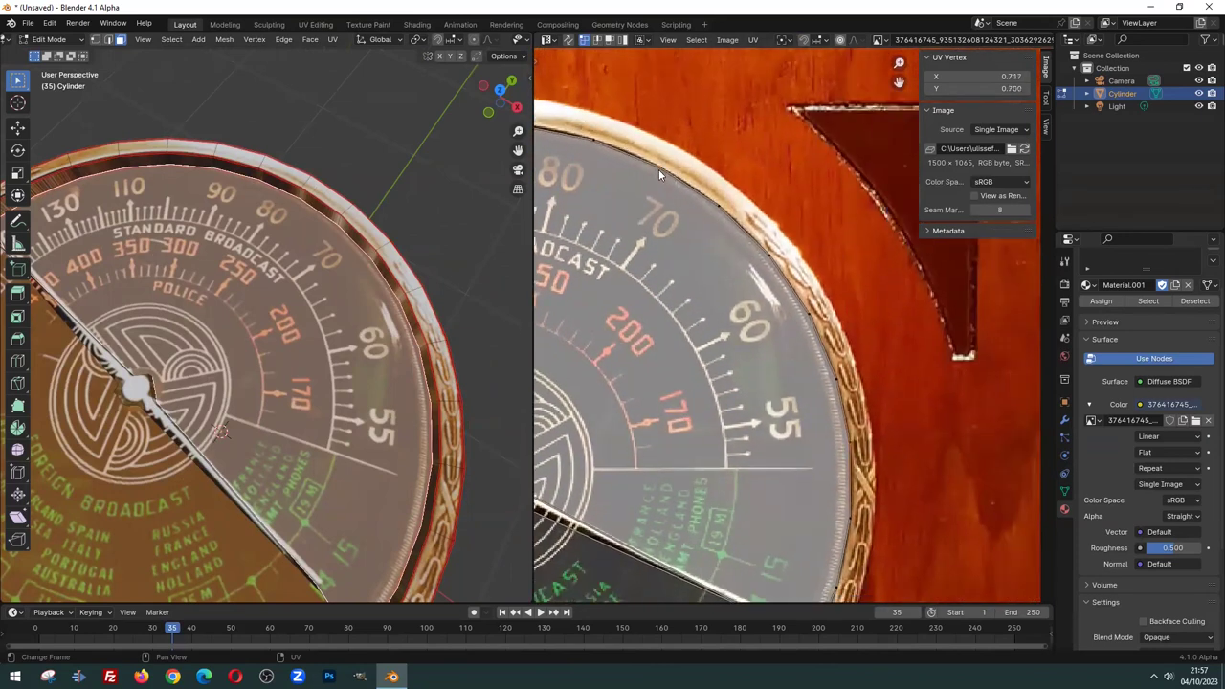
shift+click(780, 245)
shift+click(847, 520)
shift+click(838, 590)
key(g)
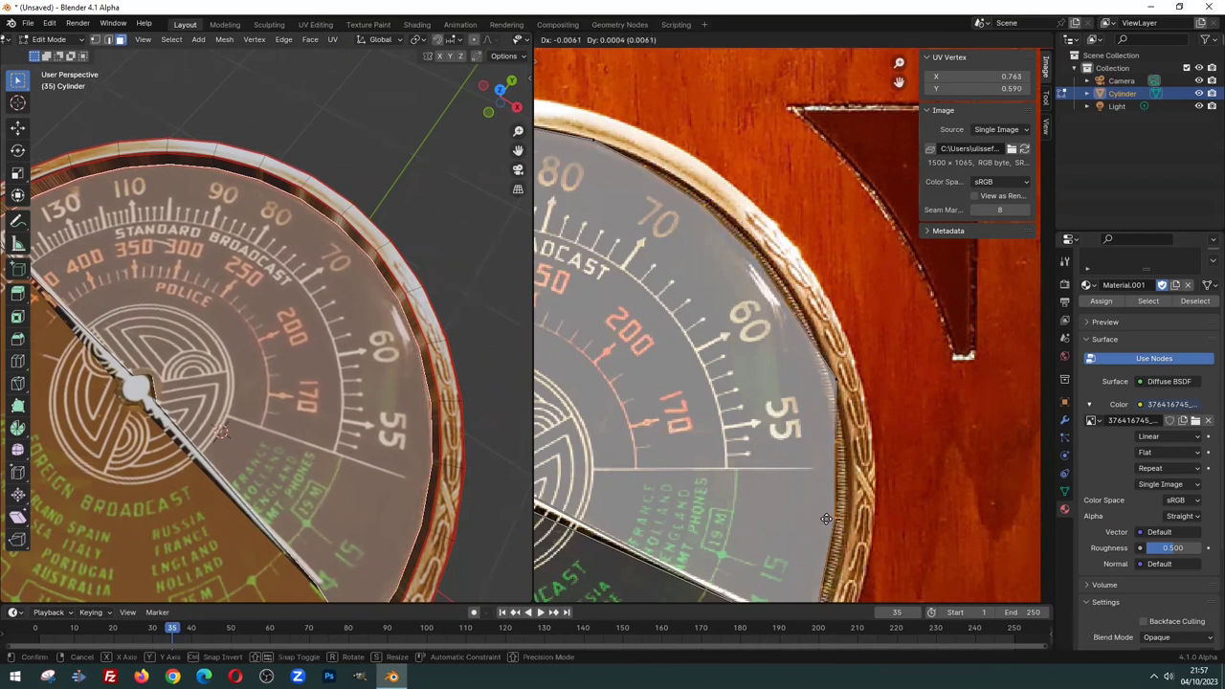
click(829, 517)
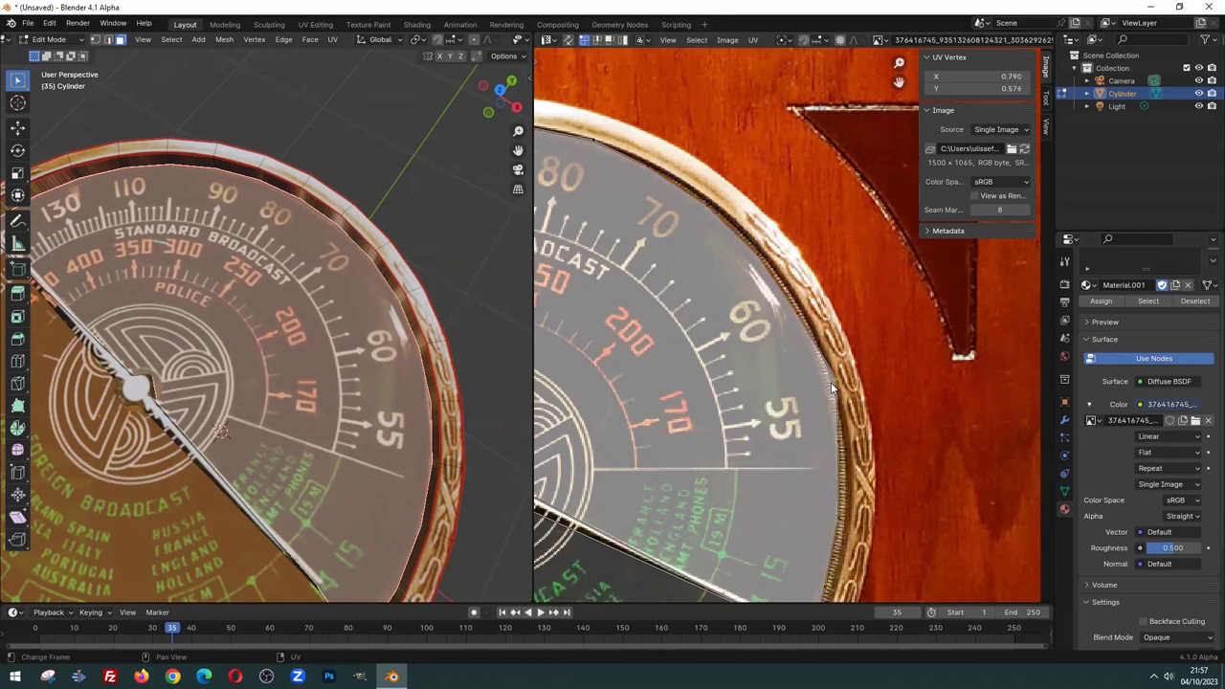
key(g)
click(694, 402)
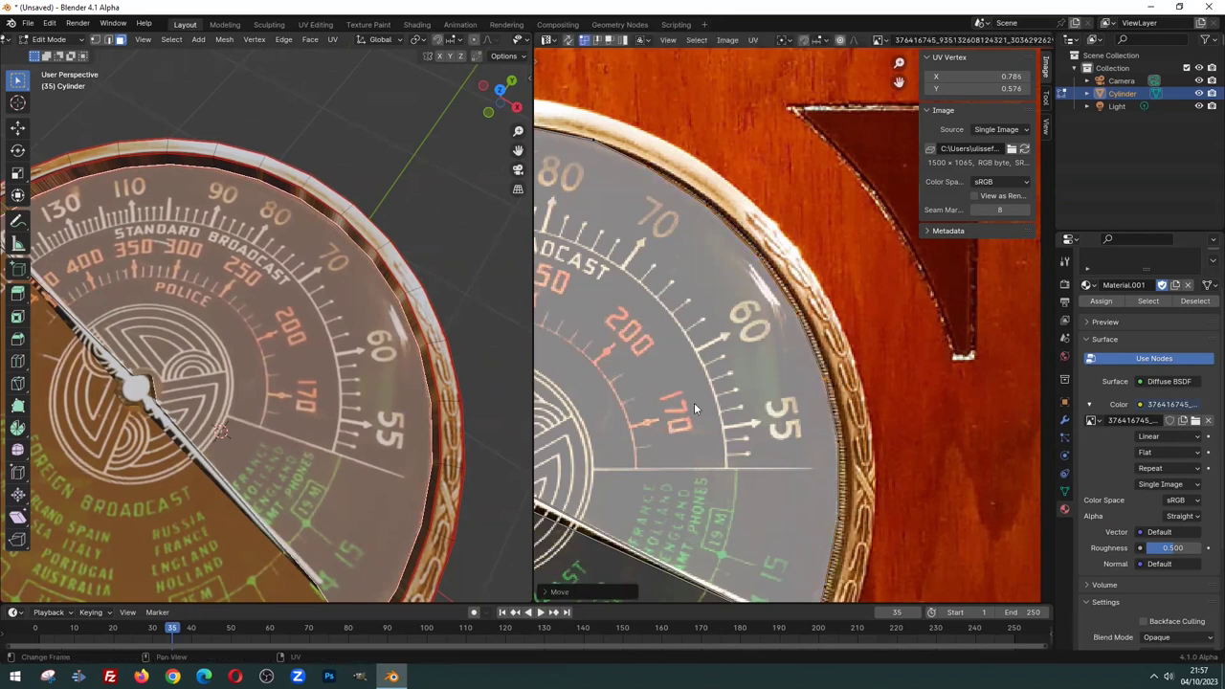
click(432, 246)
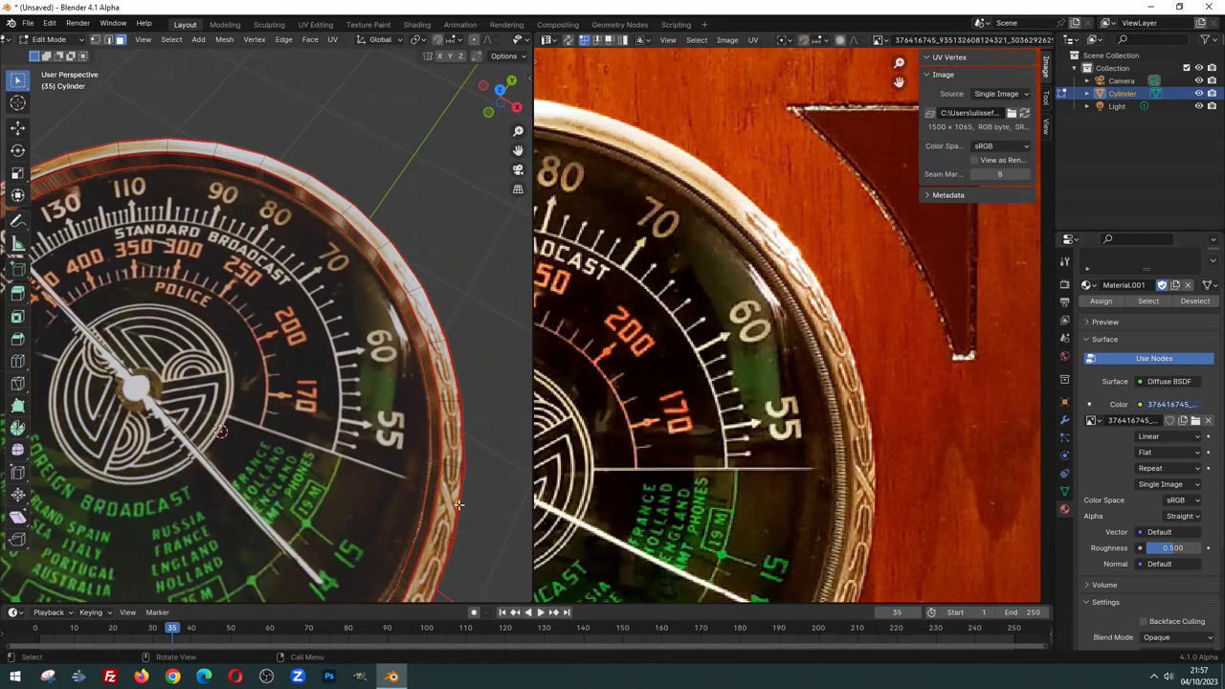
scroll(776, 346, down, 4)
scroll(293, 377, down, 5)
middle_drag(293, 377, 287, 249)
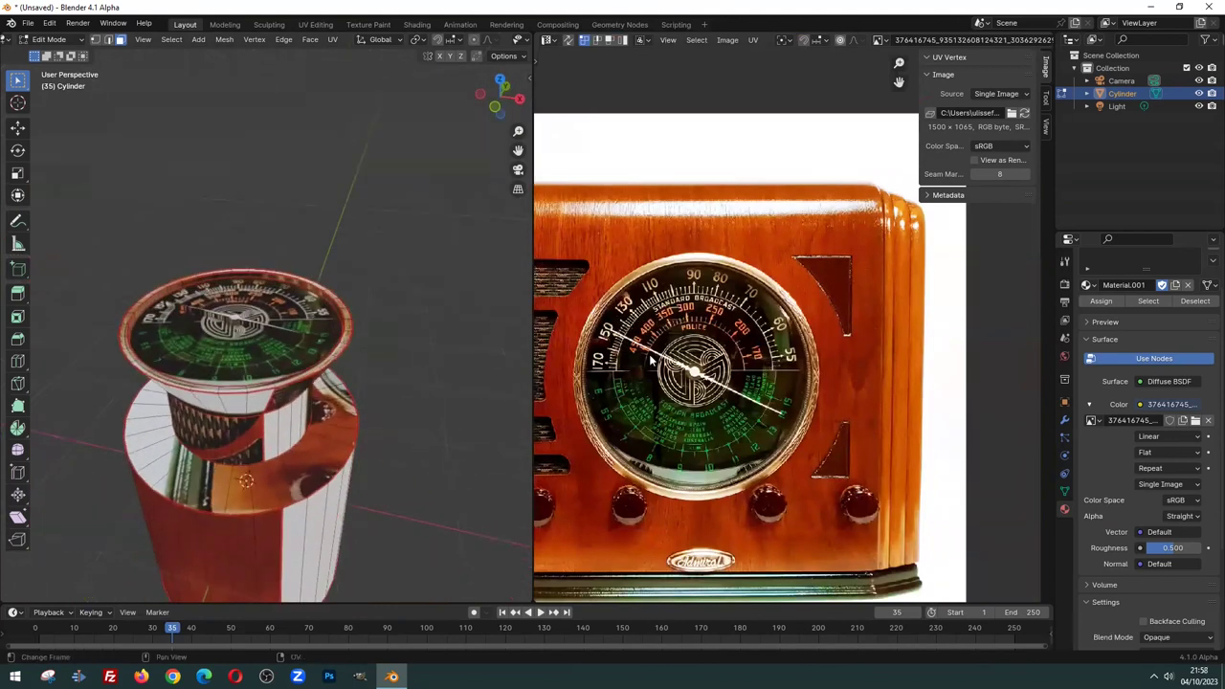
scroll(649, 354, down, 3)
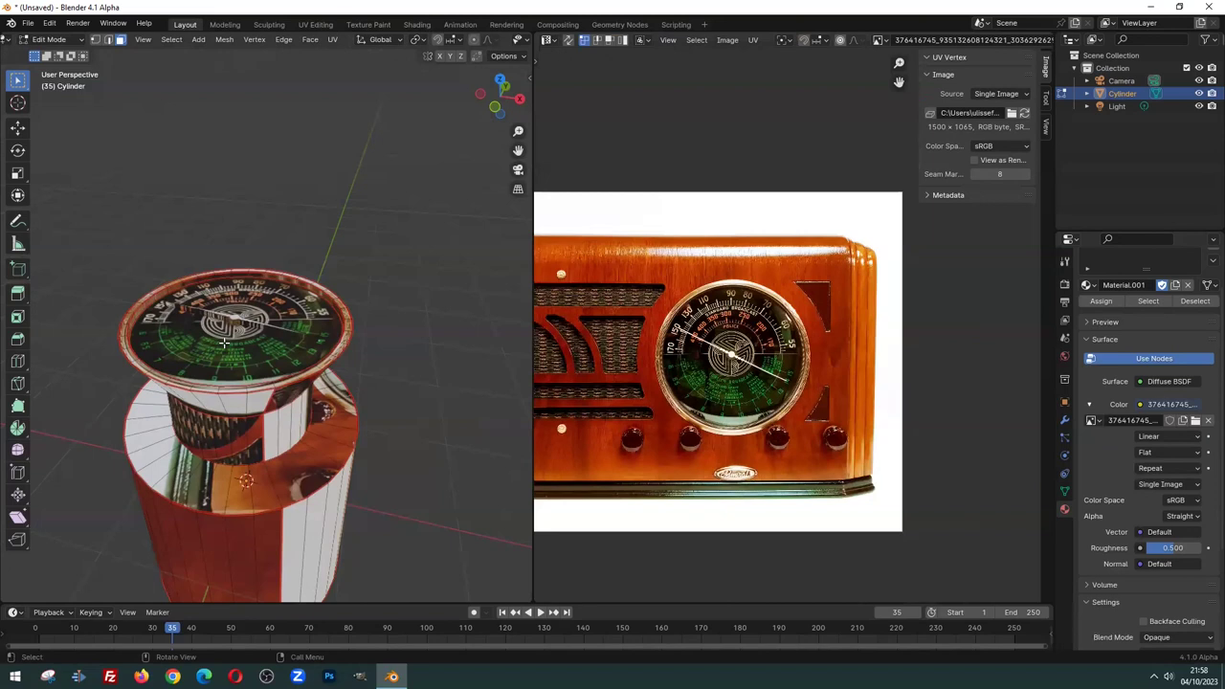
From a low side view, shortest-path select the ring of faces around the cylinder's neck
mouse_move(223, 342)
middle_down()
mouse_move(288, 404)
mouse_move(245, 411)
mouse_move(425, 412)
middle_up()
scroll(245, 411, up, 2)
scroll(425, 412, down, 2)
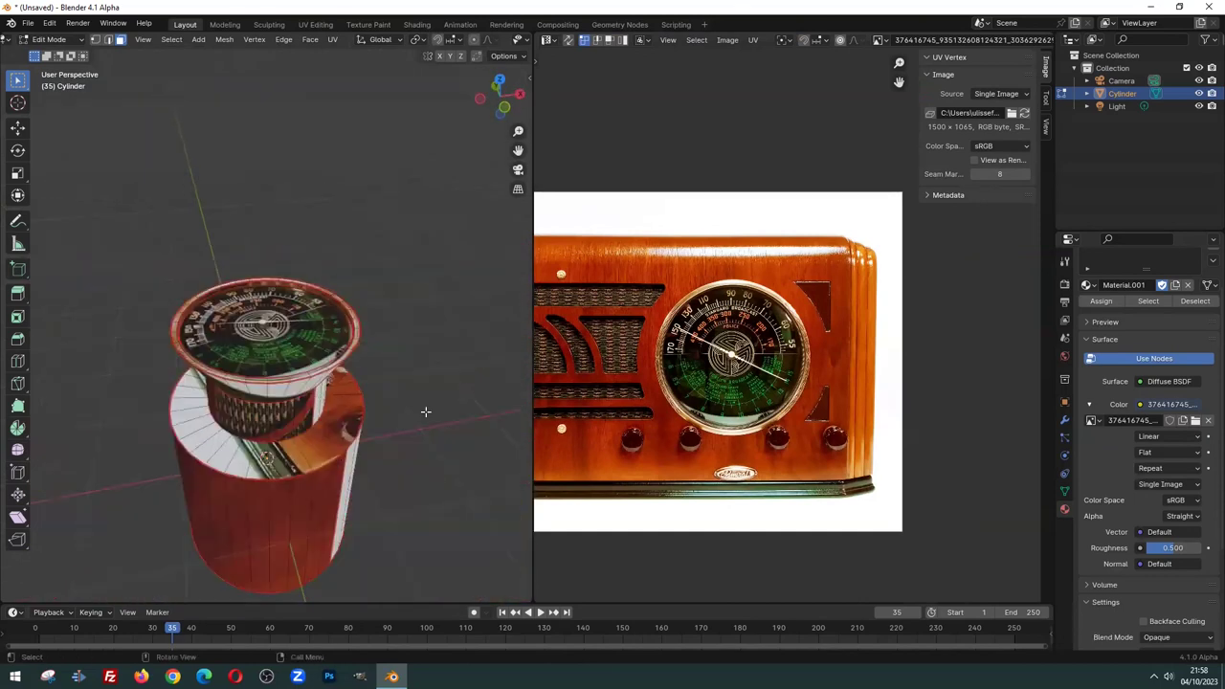
middle_drag(568, 423, 704, 444)
mouse_move(240, 402)
middle_down()
mouse_move(266, 382)
mouse_move(180, 393)
mouse_move(248, 359)
mouse_move(354, 370)
mouse_move(233, 390)
mouse_move(335, 392)
middle_up()
click(267, 382)
ctrl+click(248, 359)
ctrl+click(354, 369)
scroll(707, 465, down, 4)
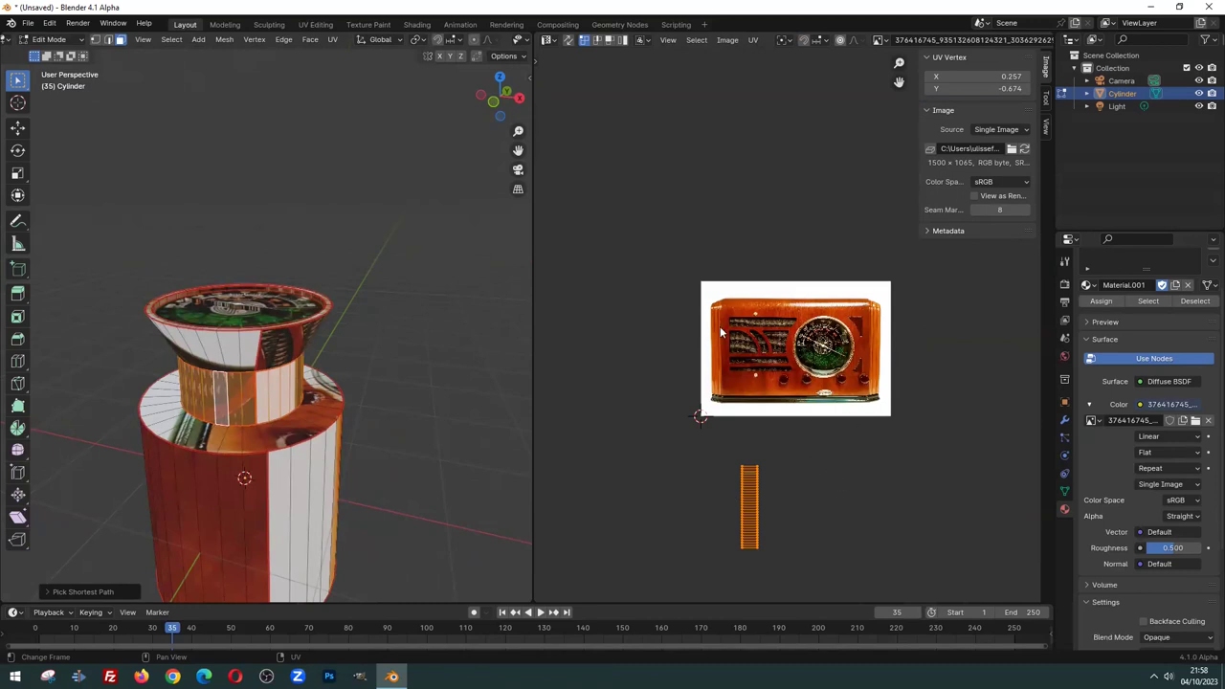
scroll(776, 375, up, 1)
scroll(838, 441, down, 1)
Move the neck's UV strip onto the radio photo and rotate it 90° to horizontal
key(g)
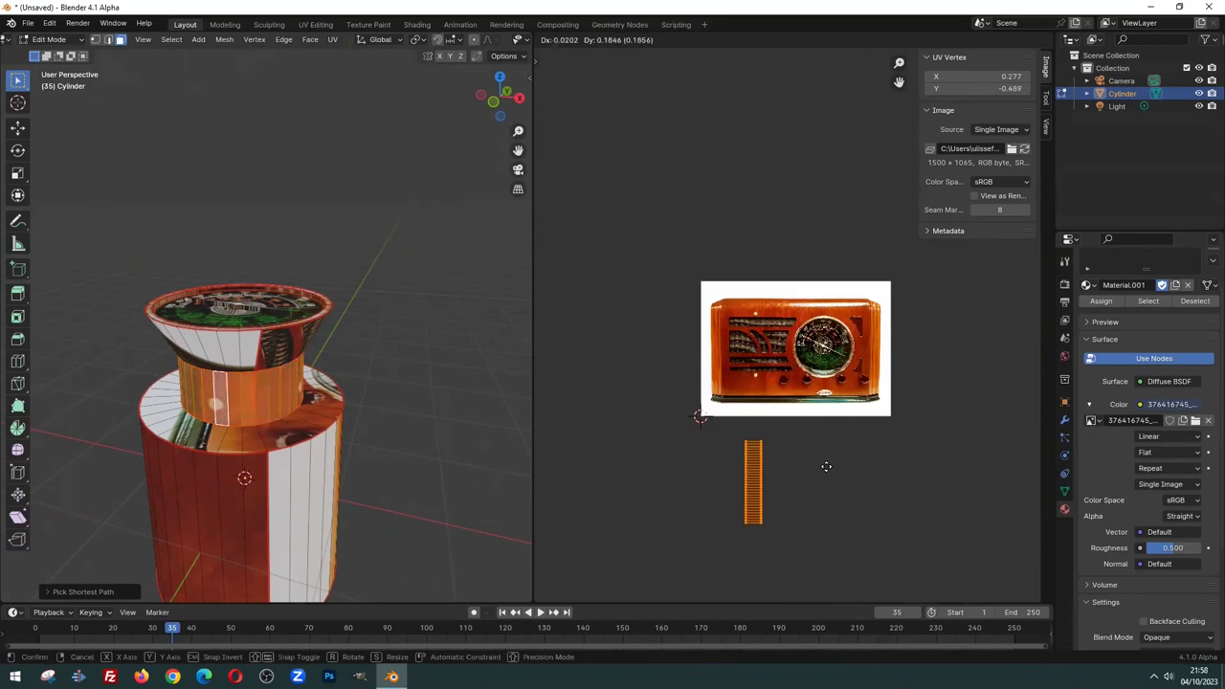
click(823, 356)
scroll(823, 356, up, 4)
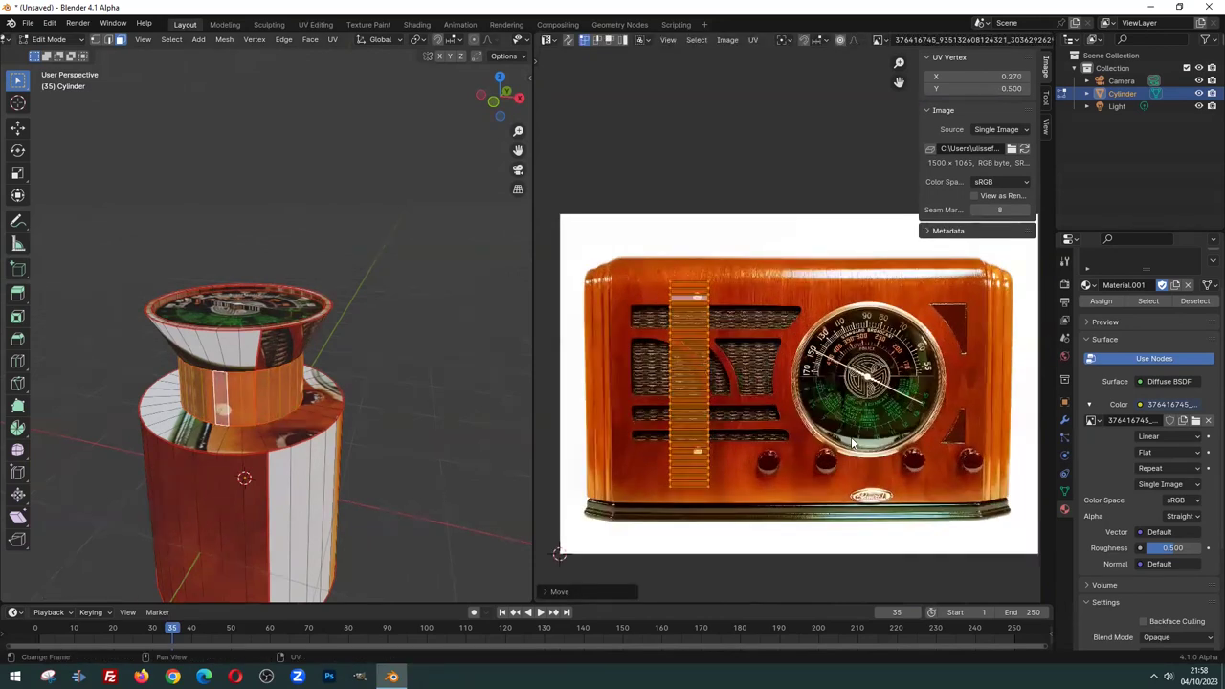
key(r)
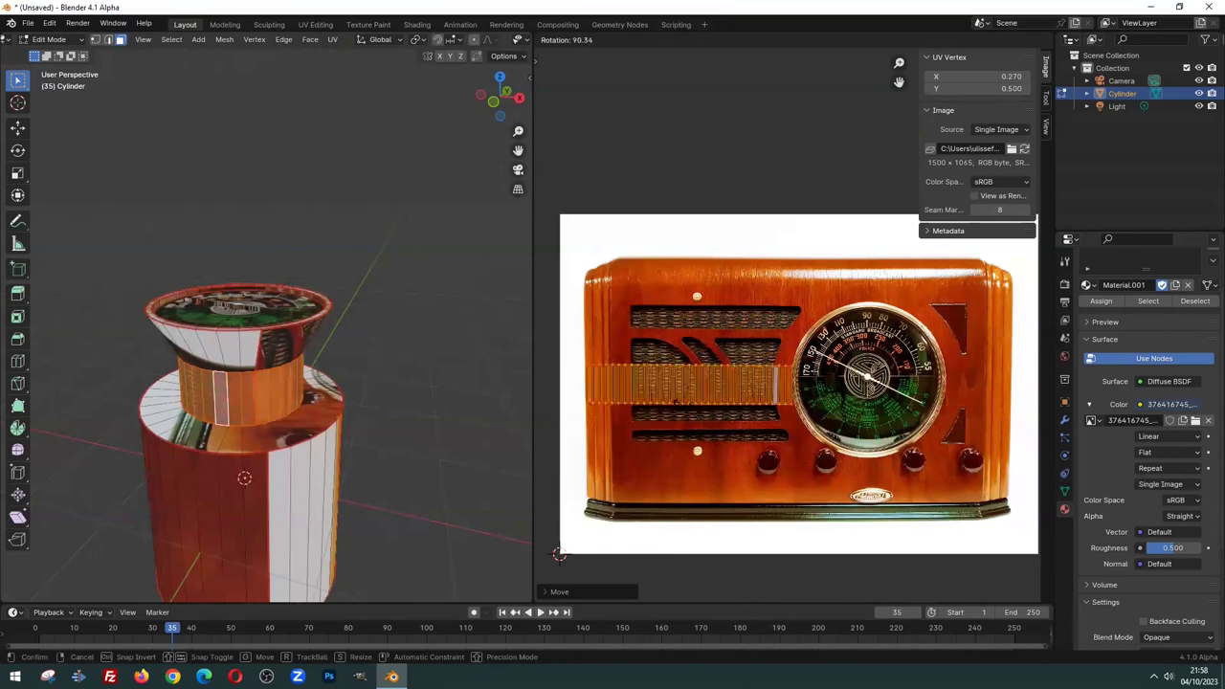
click(683, 415)
Fit the narrowed strip along the radio's top wood cabinet, then return to Object Mode
key(g)
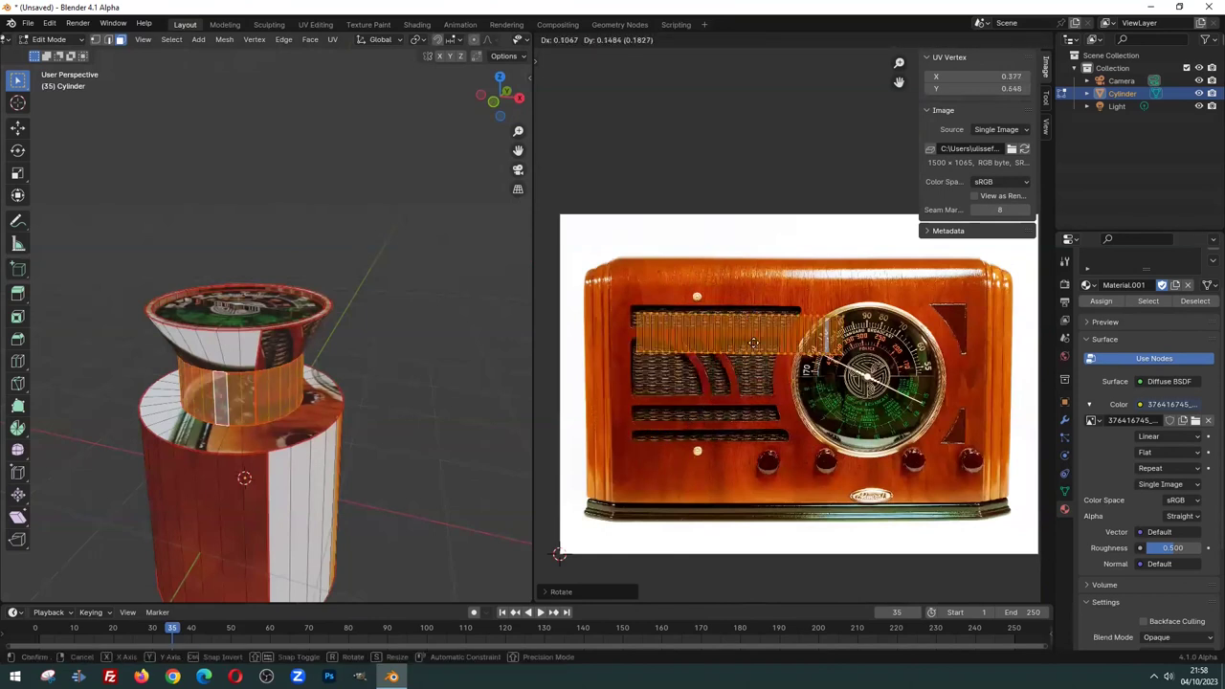
click(801, 317)
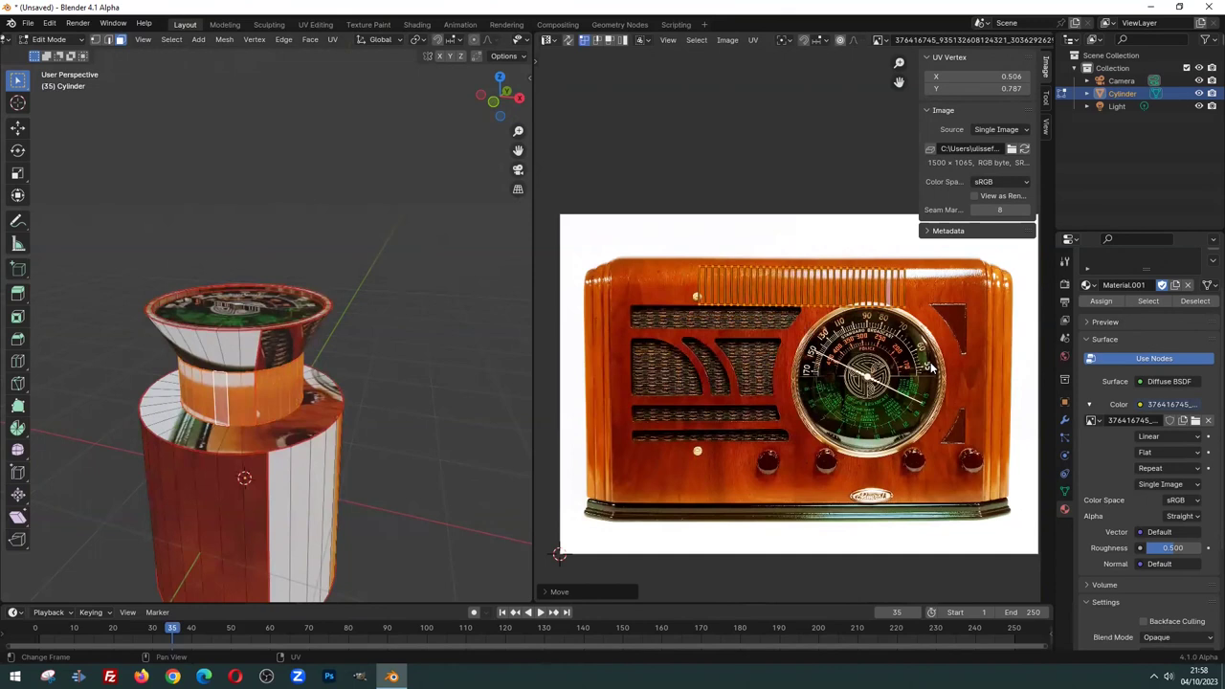
key(s)
click(885, 337)
key(g)
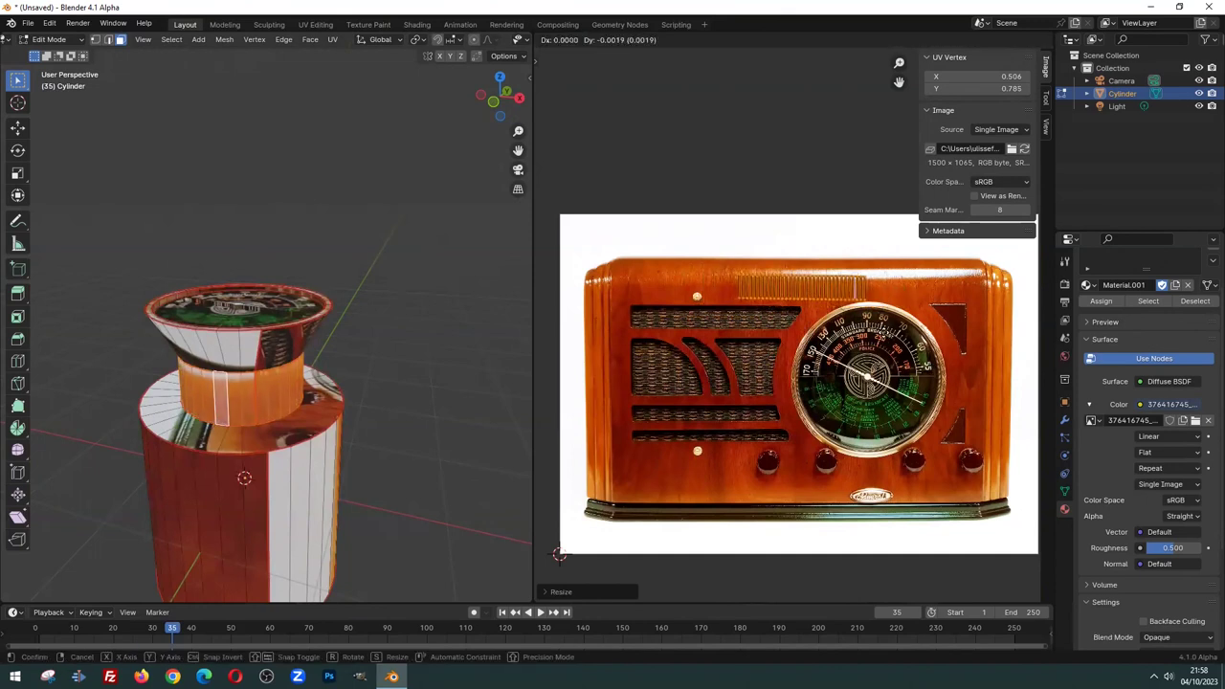
click(886, 340)
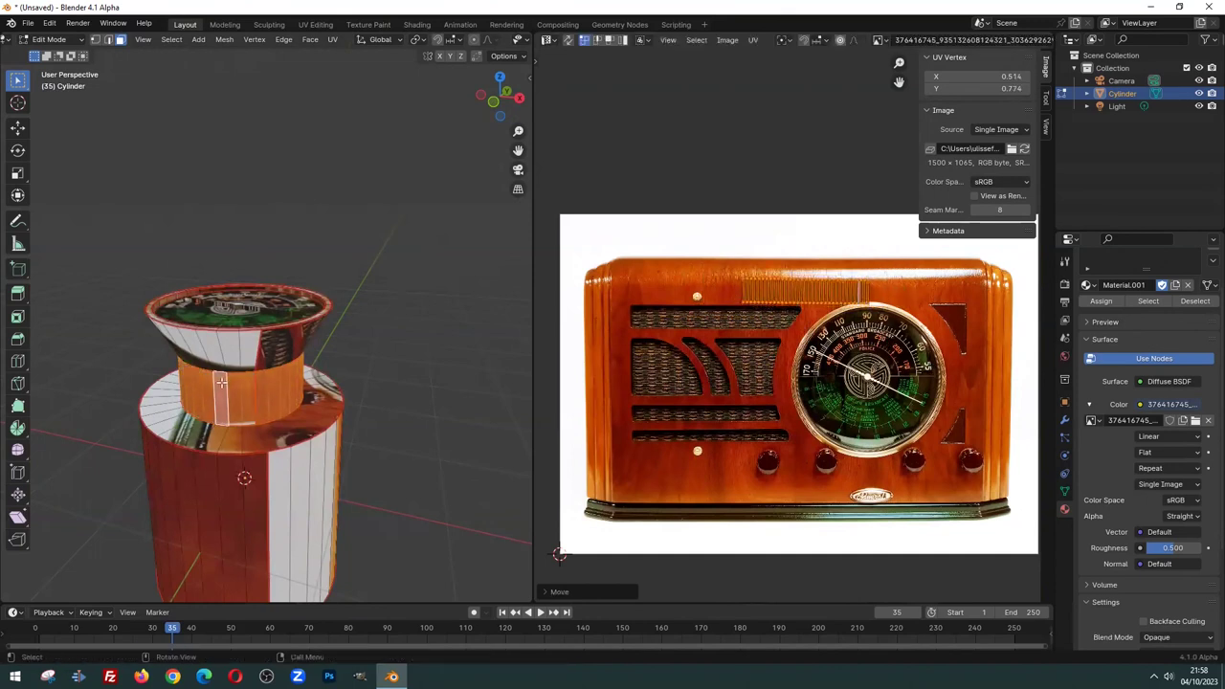
key(Tab)
mouse_move(222, 390)
middle_down()
mouse_move(339, 374)
mouse_move(88, 390)
mouse_move(266, 379)
middle_up()
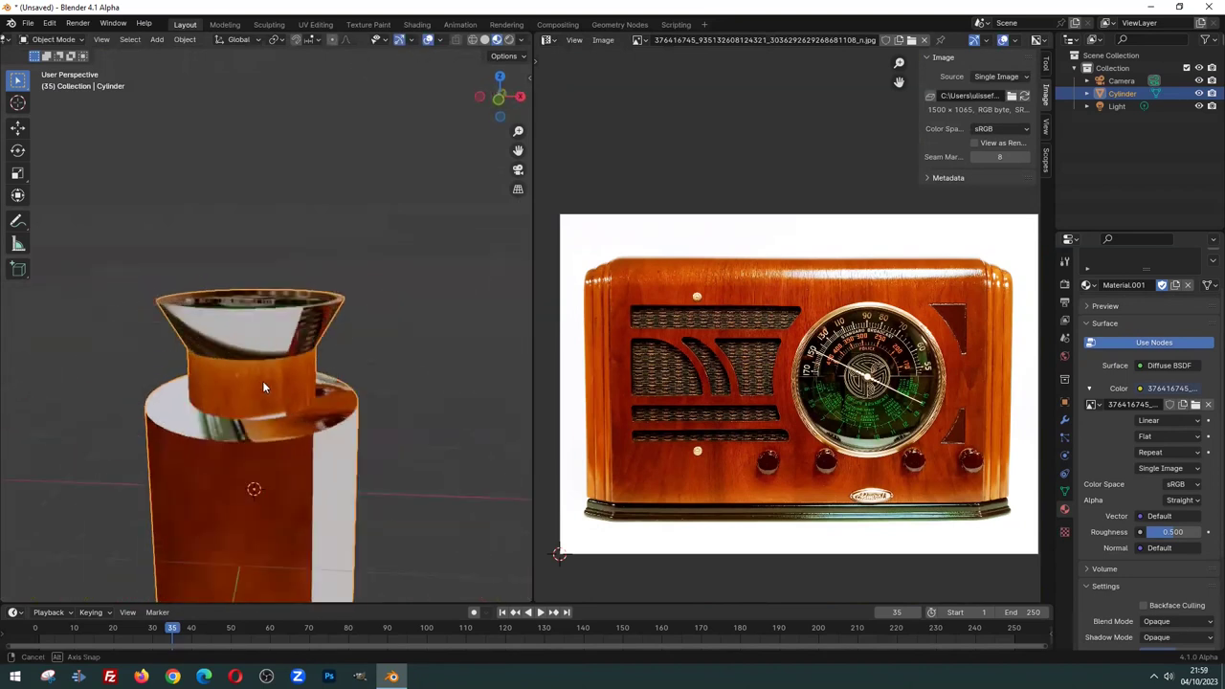
In Edit Mode, raise two of the neck strip's UV vertices slightly higher on the wood
scroll(266, 379, up, 2)
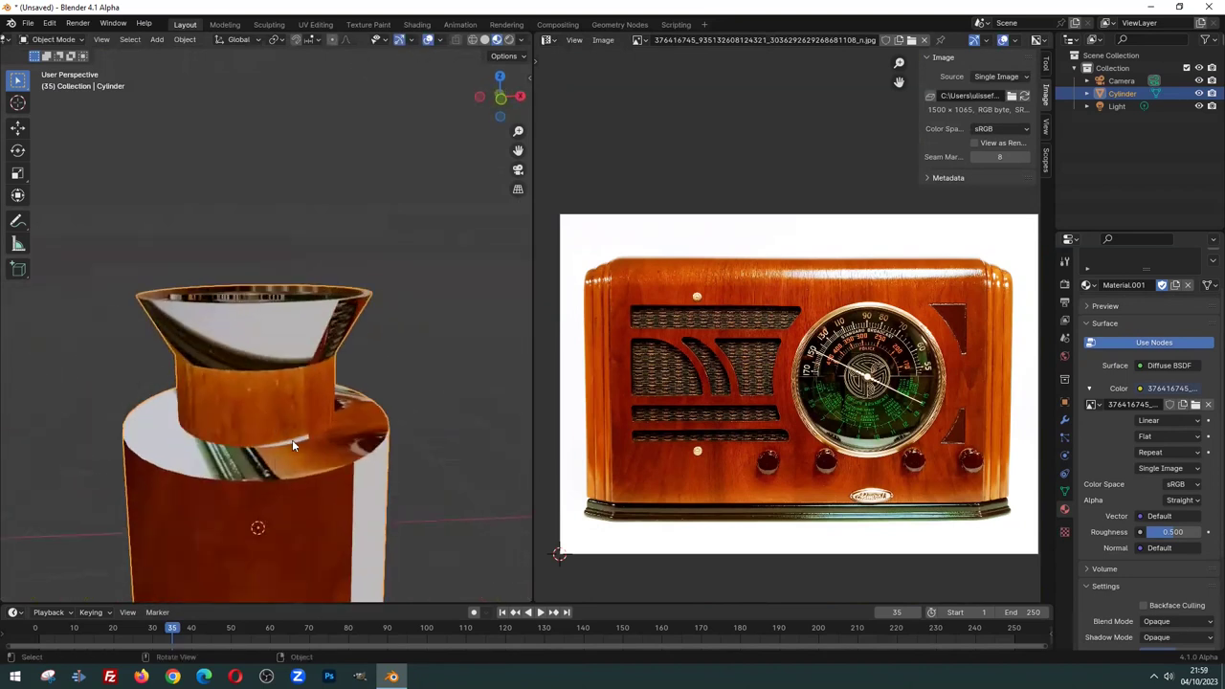
key(Tab)
scroll(854, 305, up, 1)
scroll(853, 306, up, 2)
scroll(679, 361, up, 1)
scroll(740, 390, up, 2)
scroll(695, 436, up, 1)
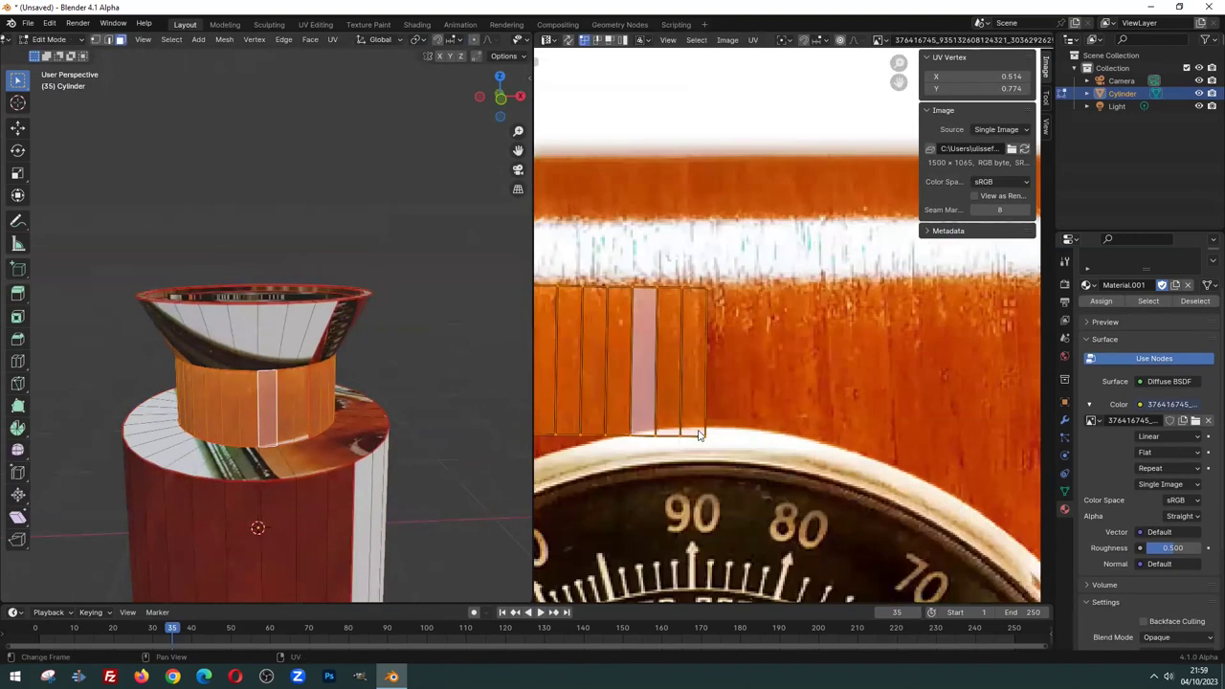
click(691, 438)
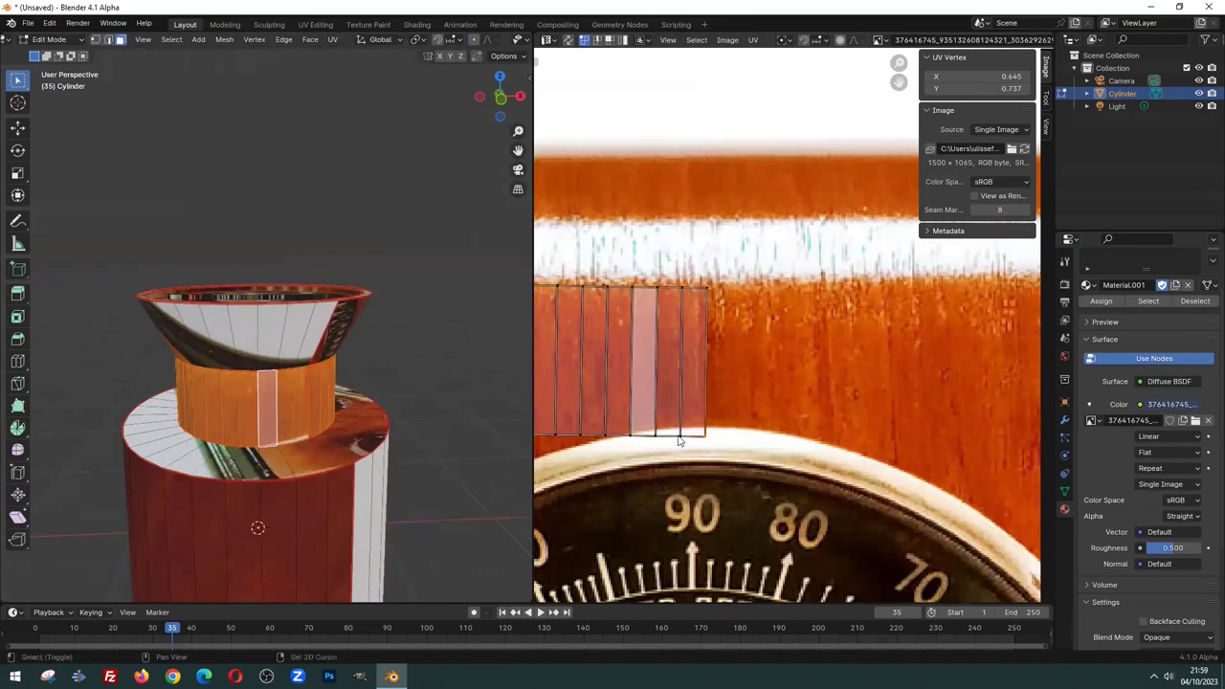
shift+click(639, 438)
key(g)
click(714, 451)
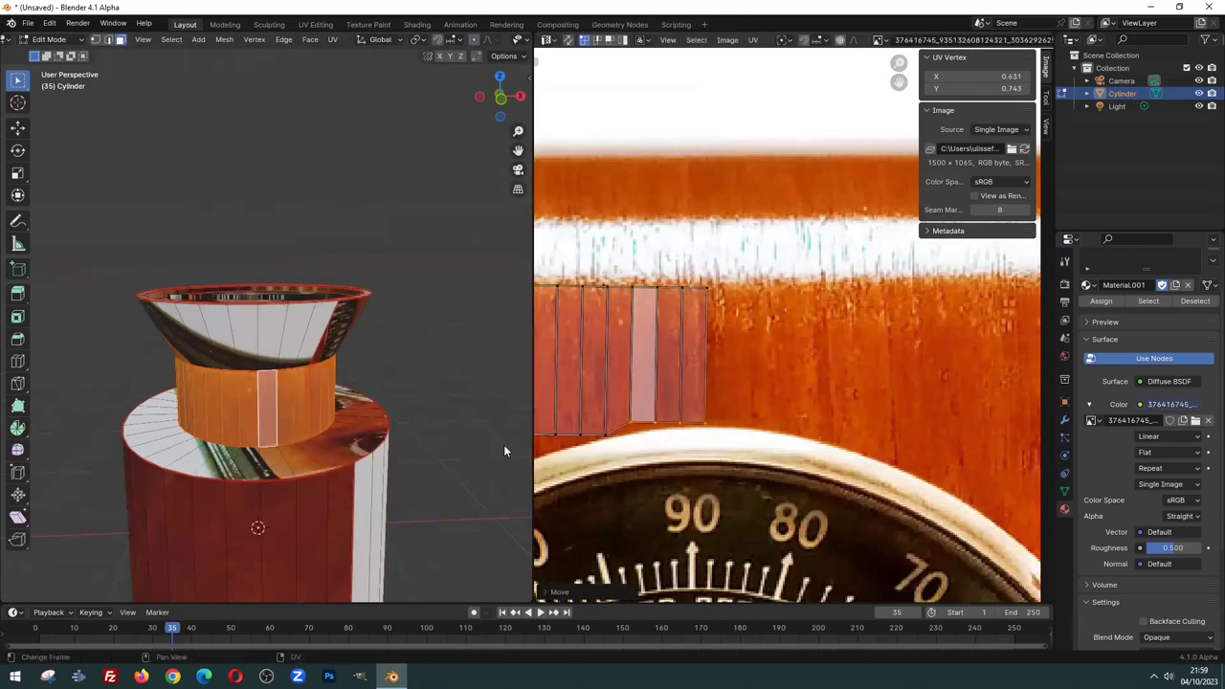
key(Tab)
Widen the image editor by moving its border left, narrowing the 3D view
mouse_move(327, 420)
middle_down()
mouse_move(301, 428)
mouse_move(340, 420)
mouse_move(172, 409)
middle_up()
scroll(325, 434, down, 3)
scroll(226, 407, up, 3)
scroll(226, 406, down, 3)
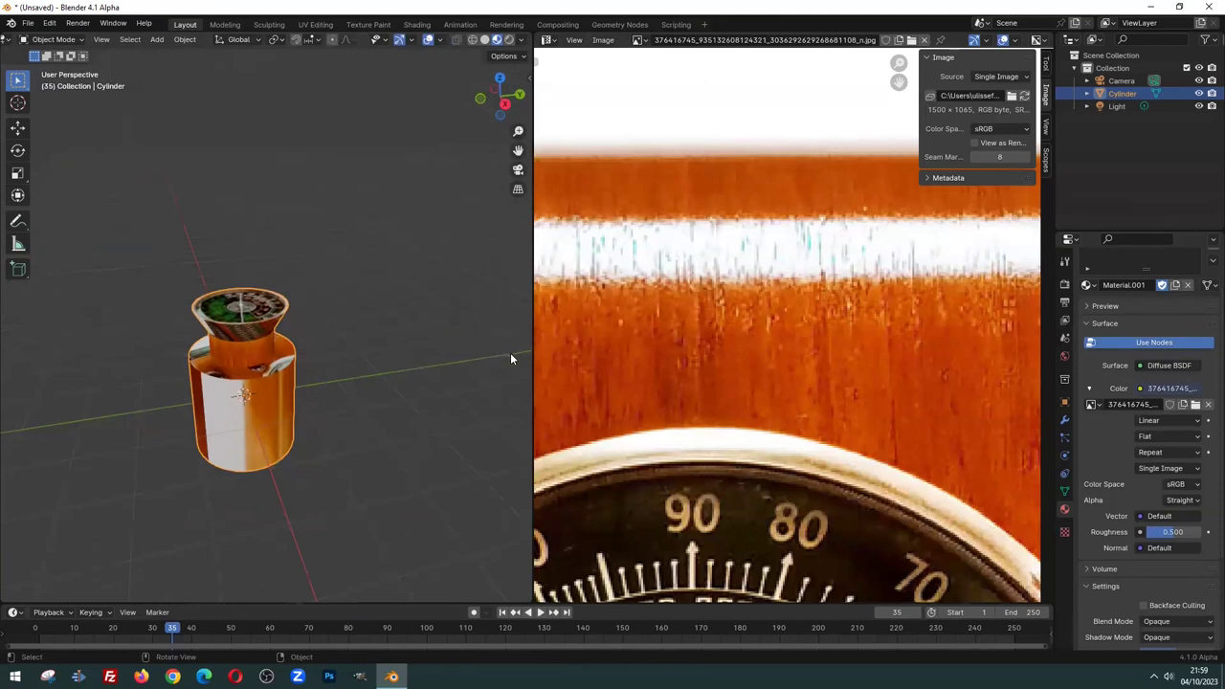
drag(531, 357, 480, 356)
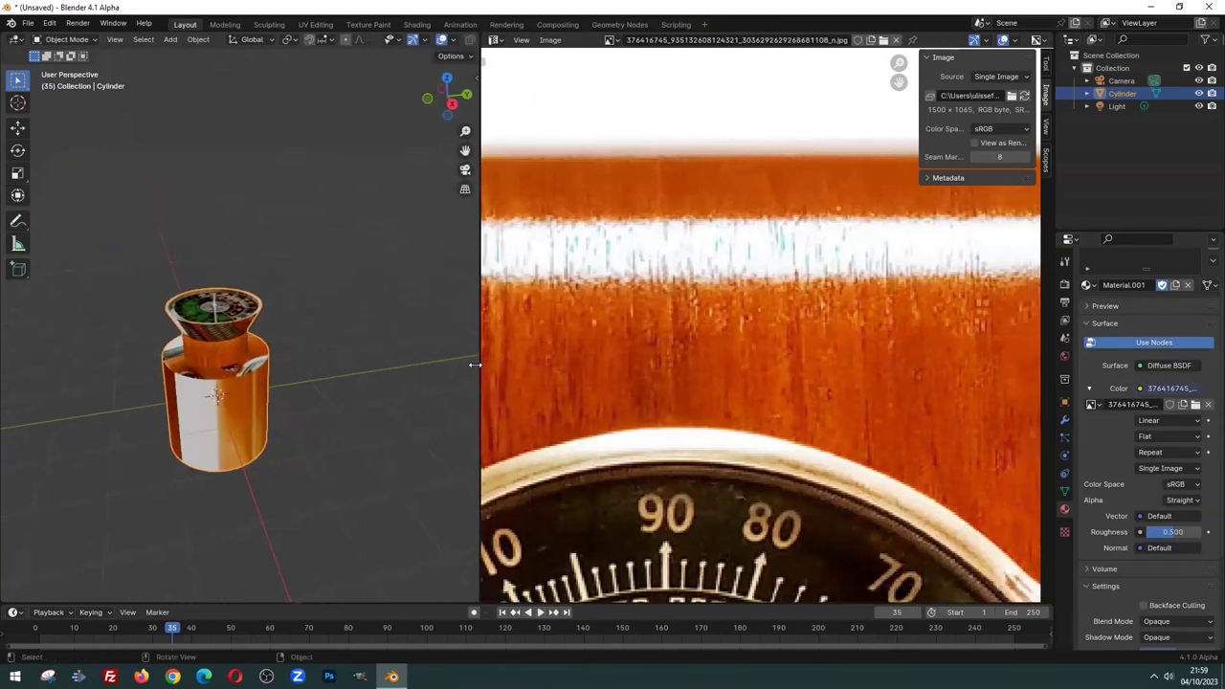
scroll(649, 354, down, 3)
scroll(649, 354, down, 3)
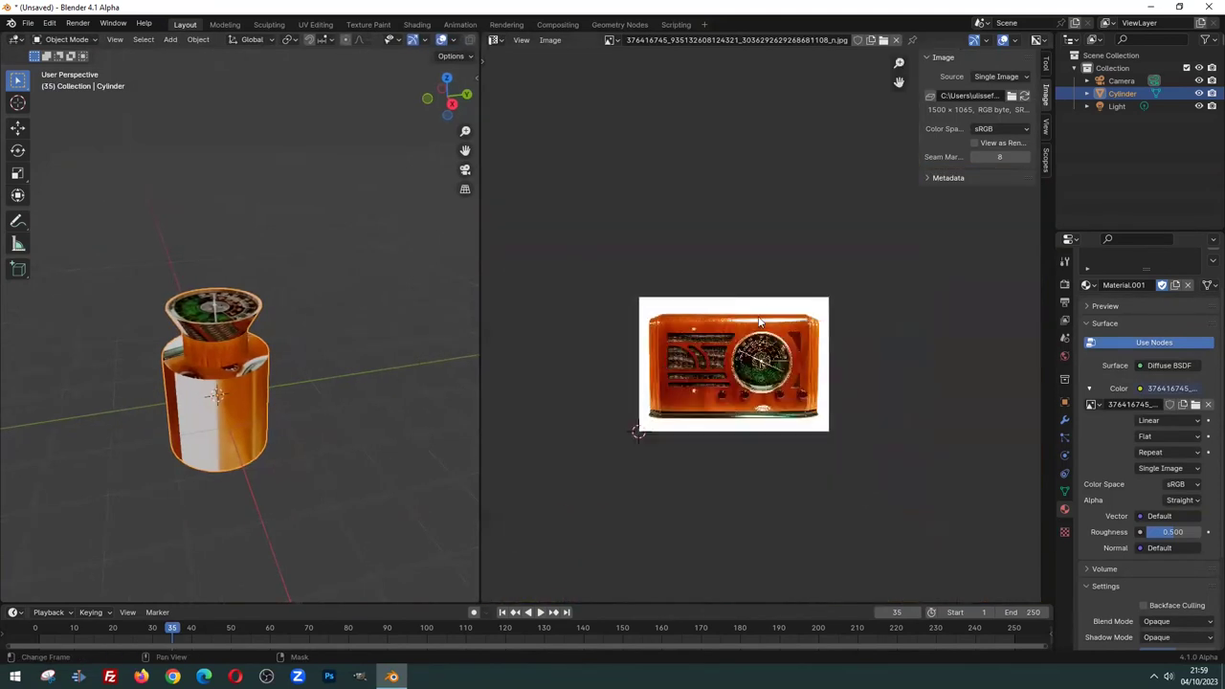
scroll(649, 354, down, 2)
scroll(649, 354, up, 2)
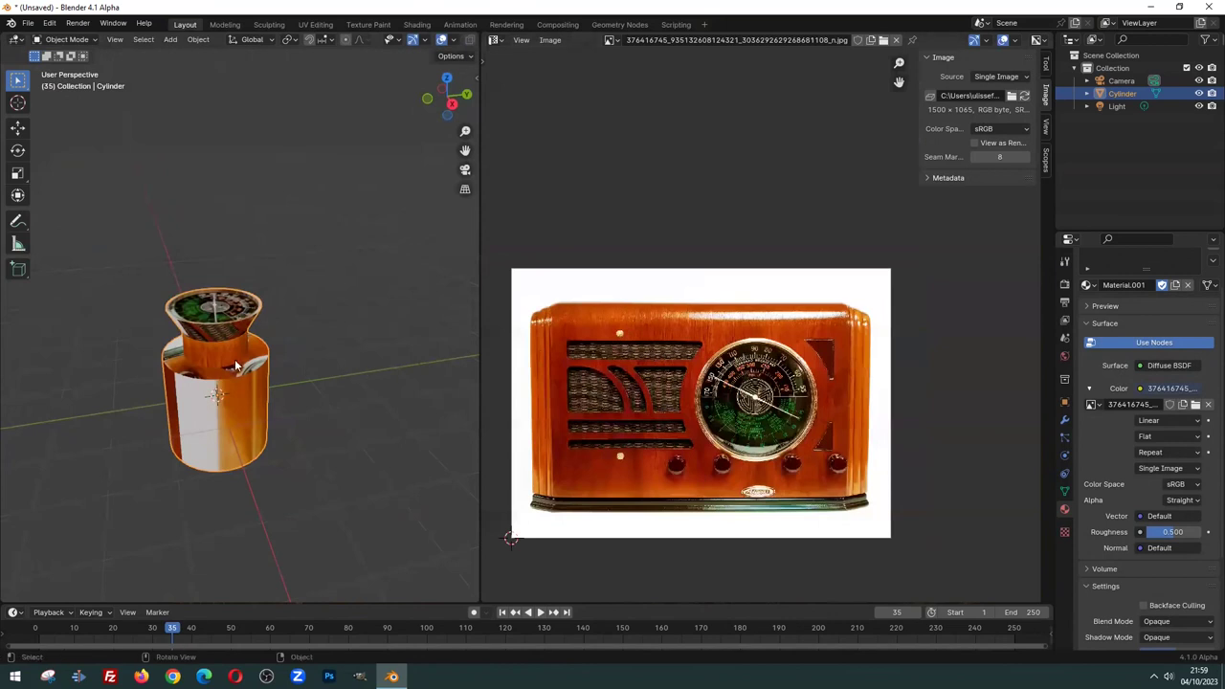
scroll(234, 361, up, 3)
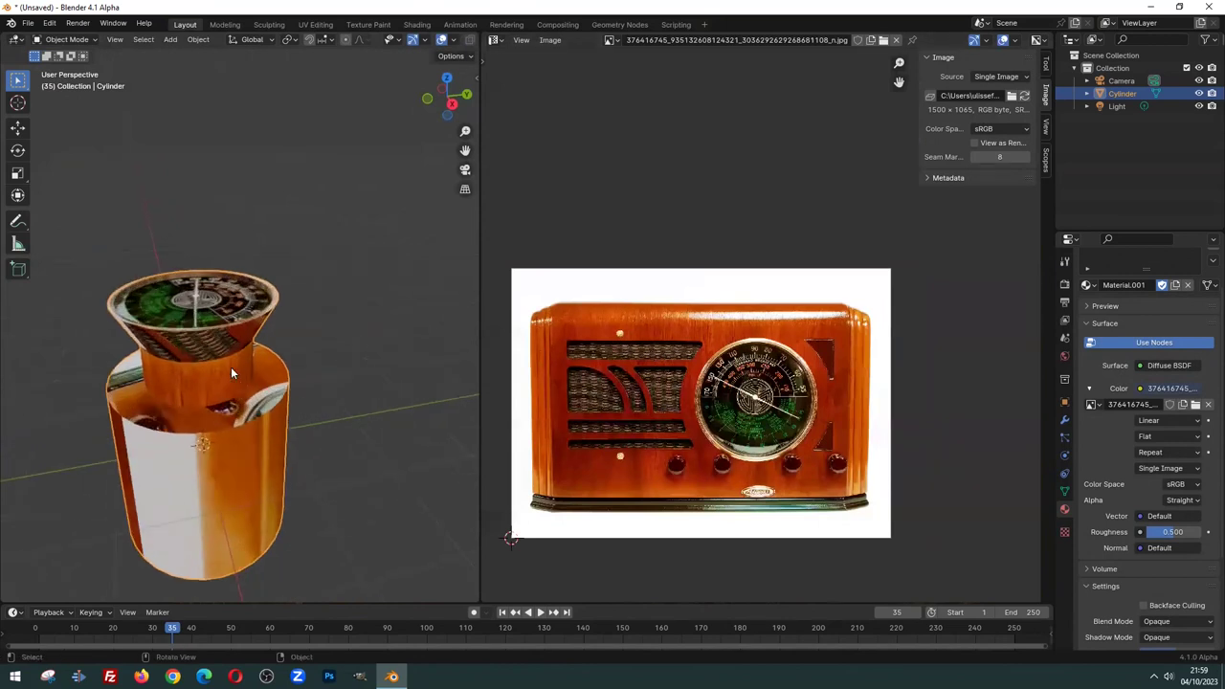
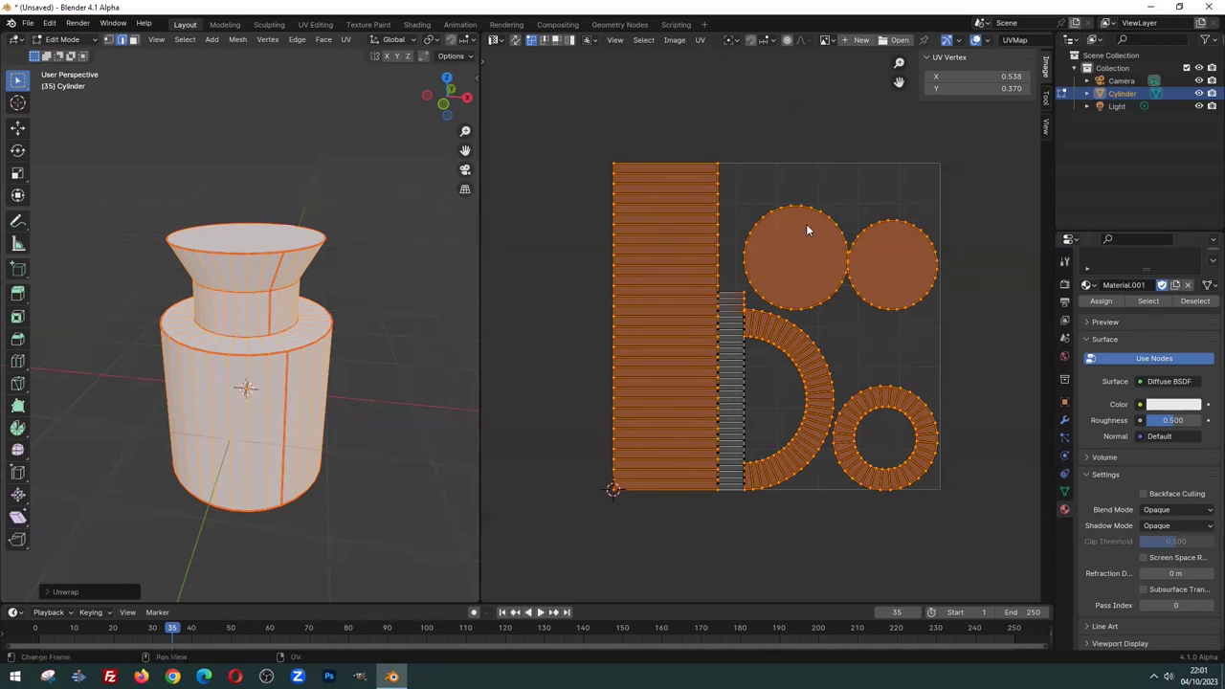
Start the UV layout export to the Desktop folder with the file named test-unwrap.png
click(697, 43)
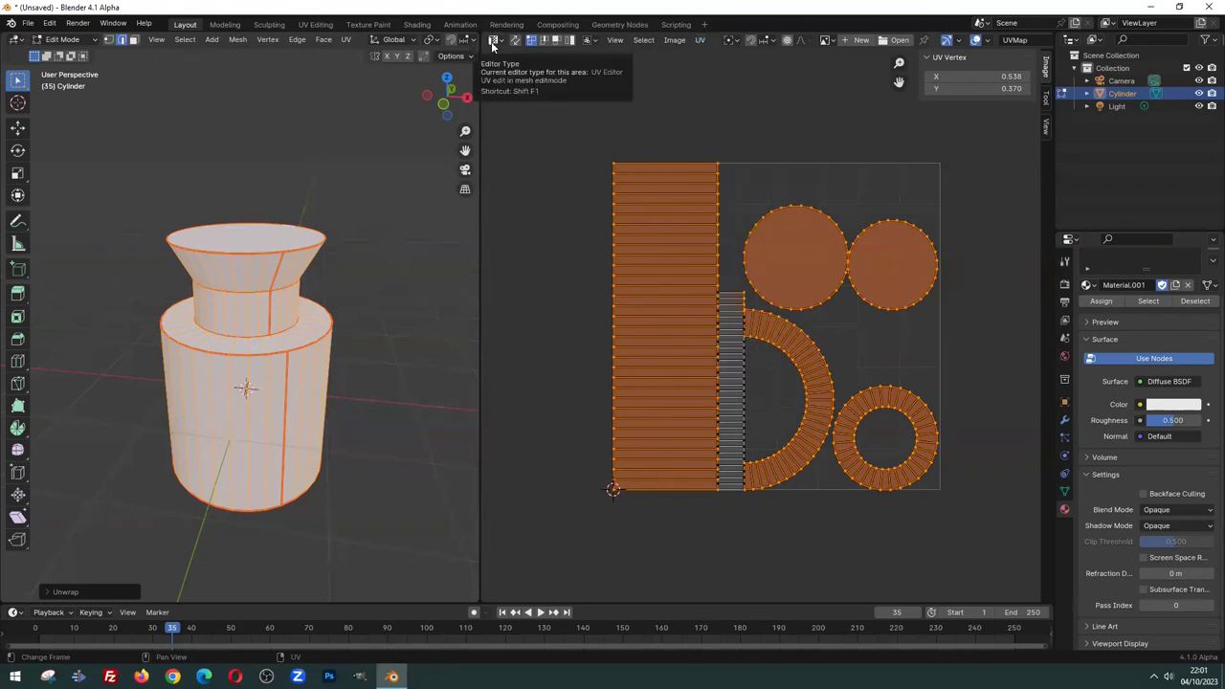
click(699, 42)
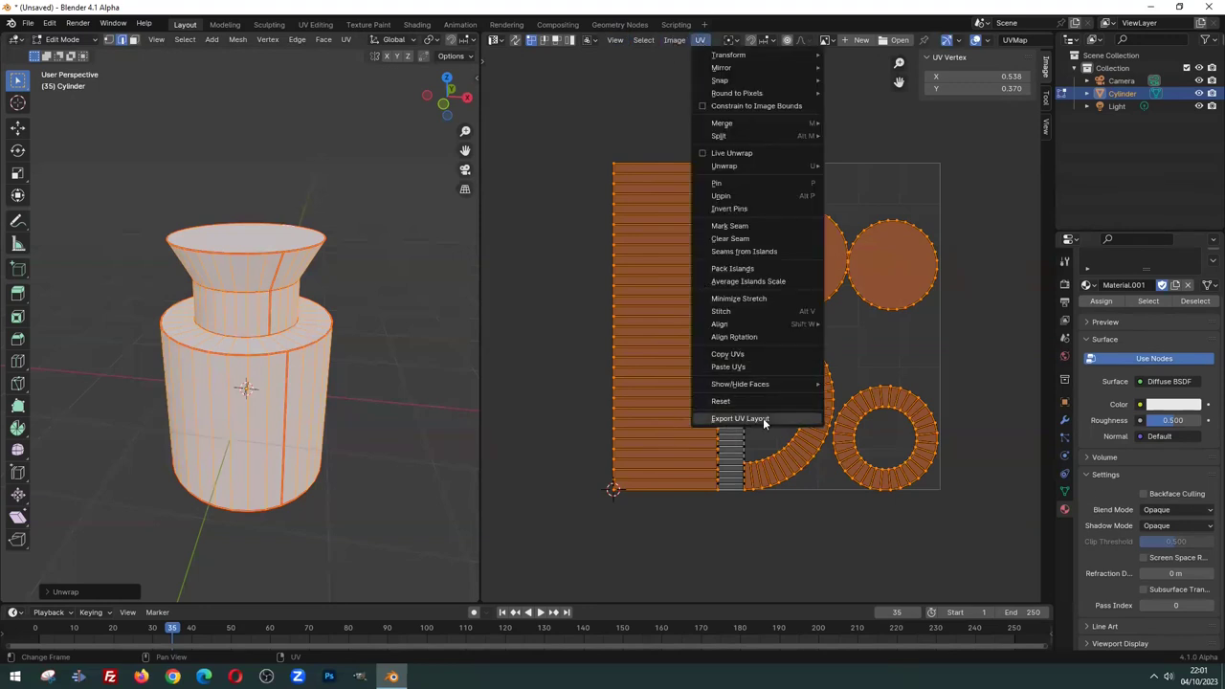
click(763, 418)
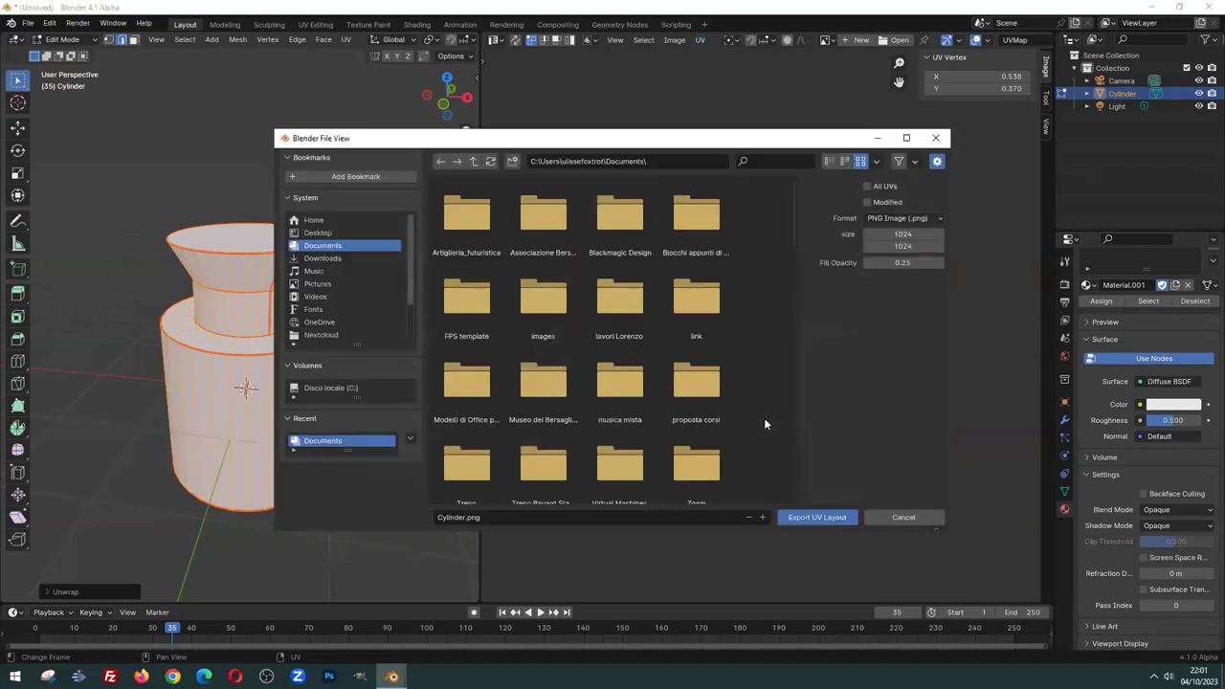
click(320, 232)
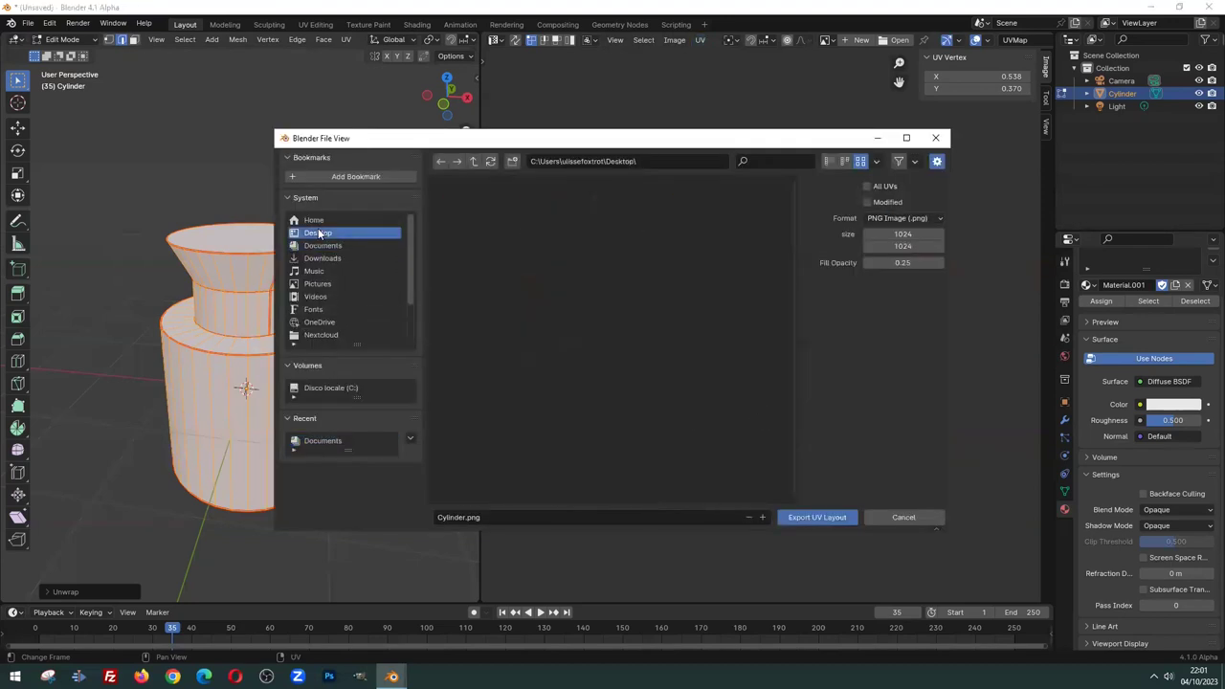
scroll(747, 422, down, 1)
click(453, 517)
key(Home)
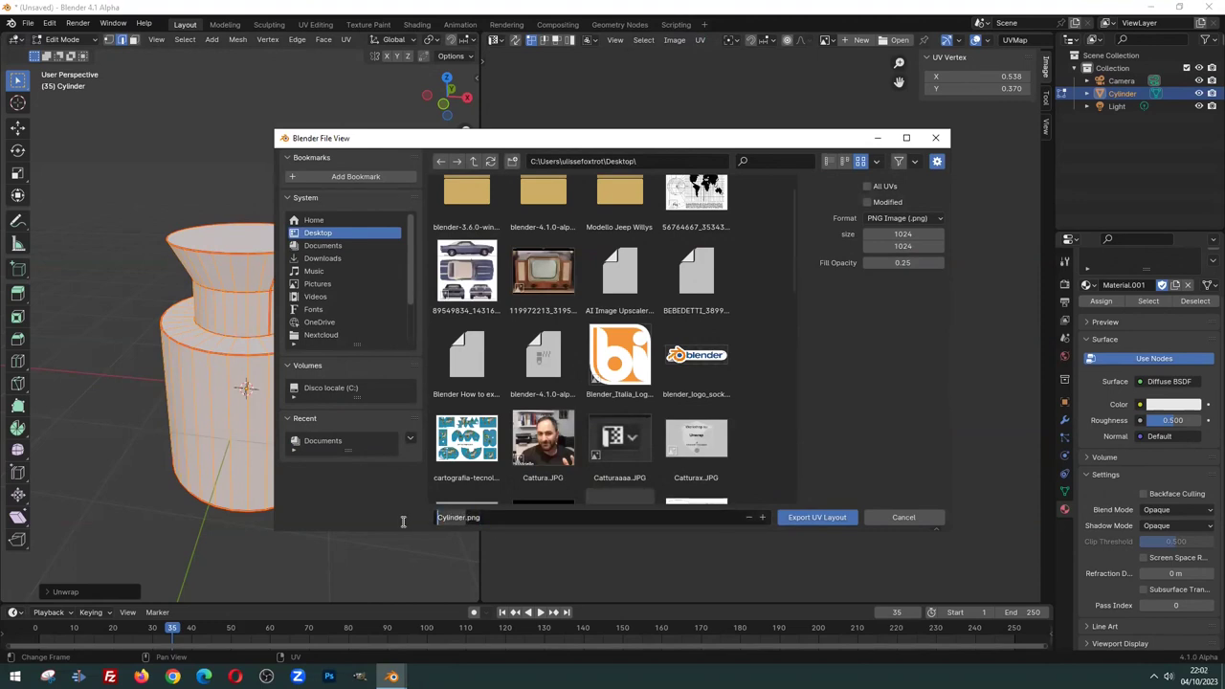
text(test)
text(-unwrap)
click(857, 426)
Keep PNG as the export format and set Fill Opacity to 1.00
click(899, 220)
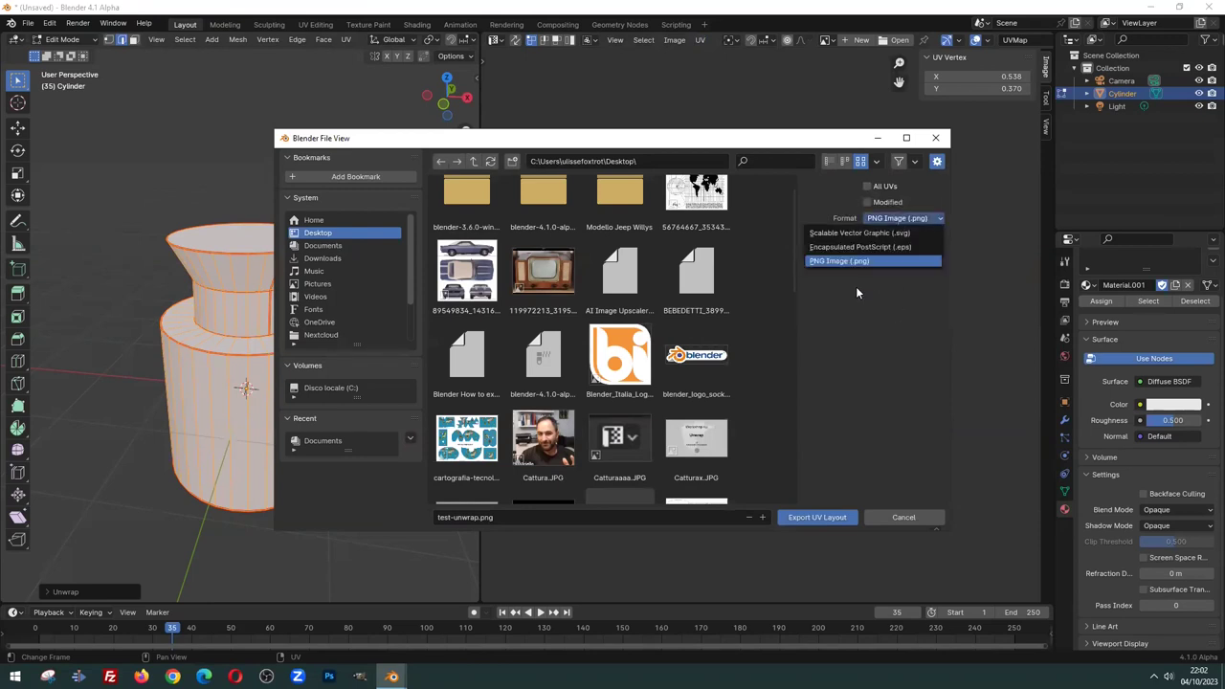
click(850, 260)
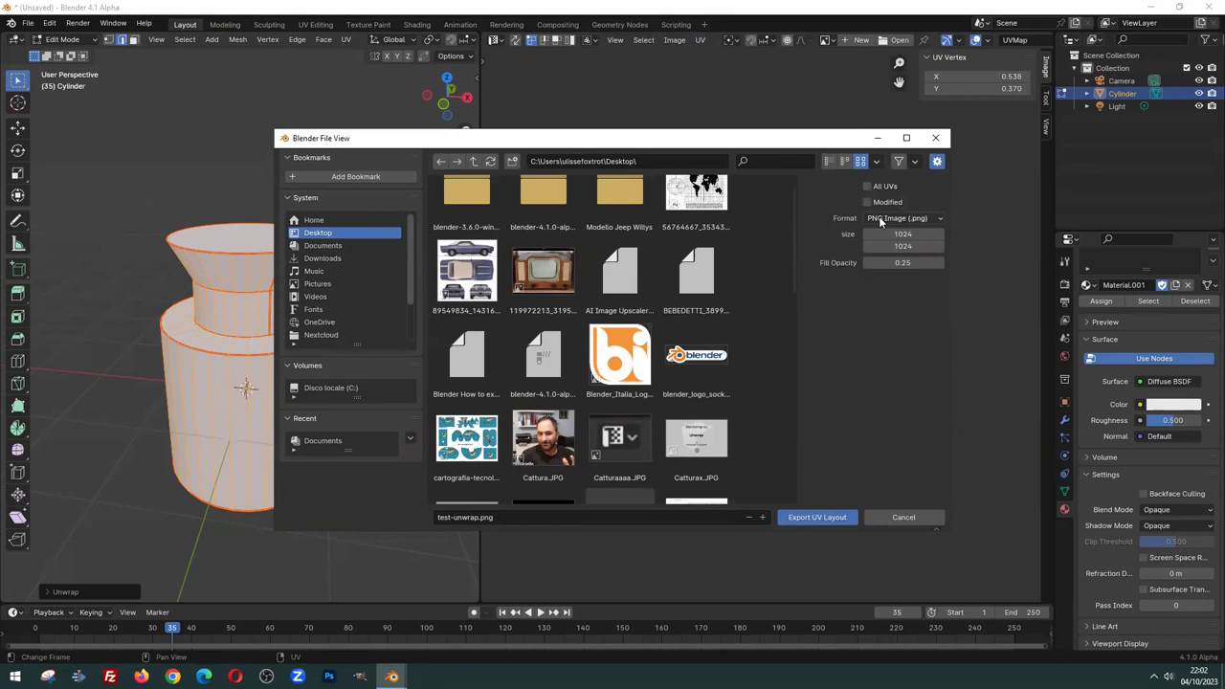
click(880, 221)
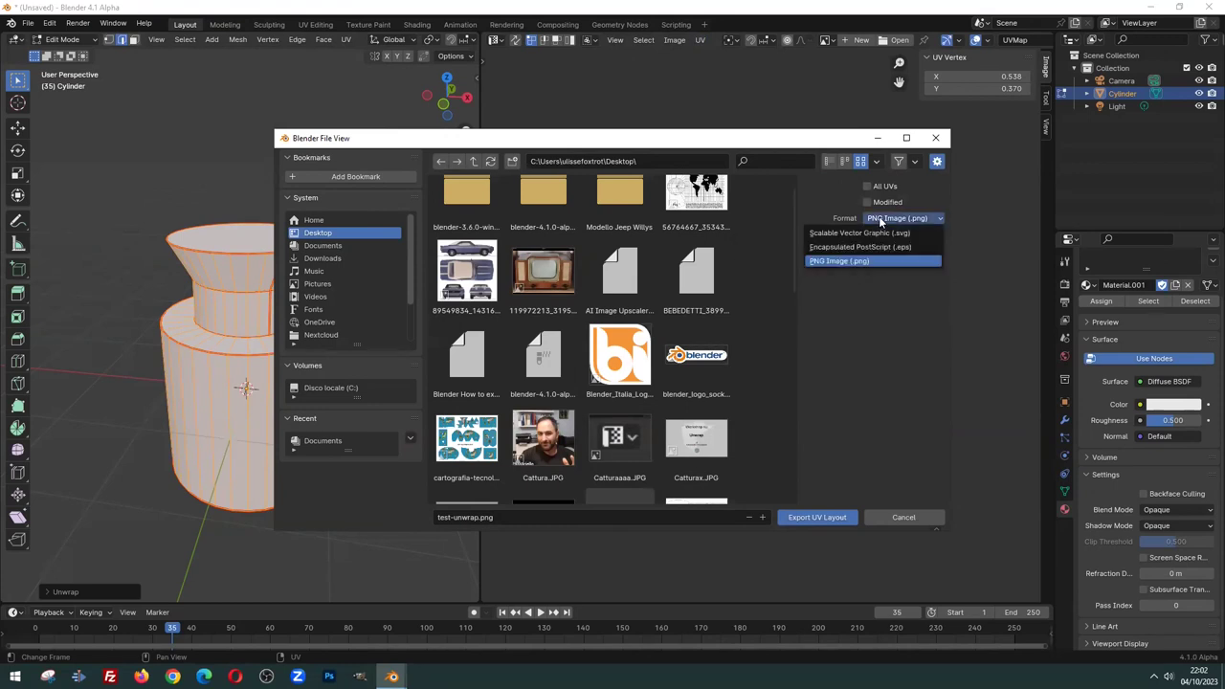
click(885, 334)
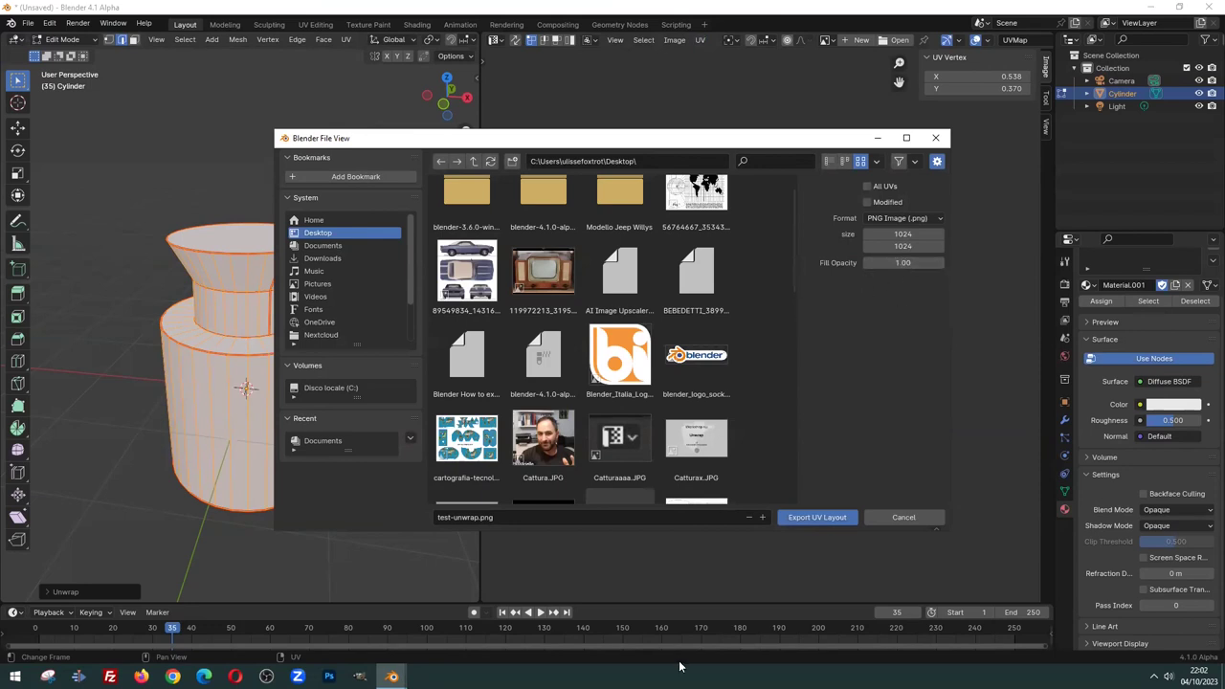
drag(919, 262, 871, 262)
Export the UV layout, minimize Blender, and open test-unwrap.png from the desktop in the image viewer
click(810, 519)
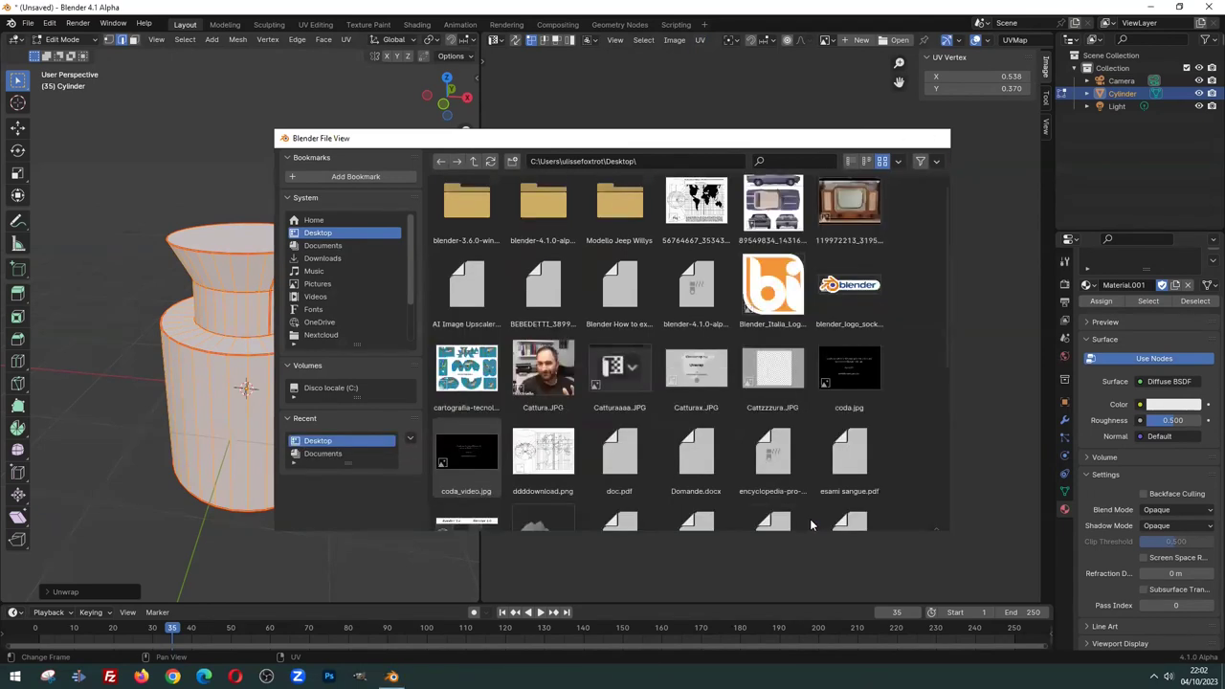
click(1152, 10)
drag(23, 151, 690, 227)
double_click(705, 227)
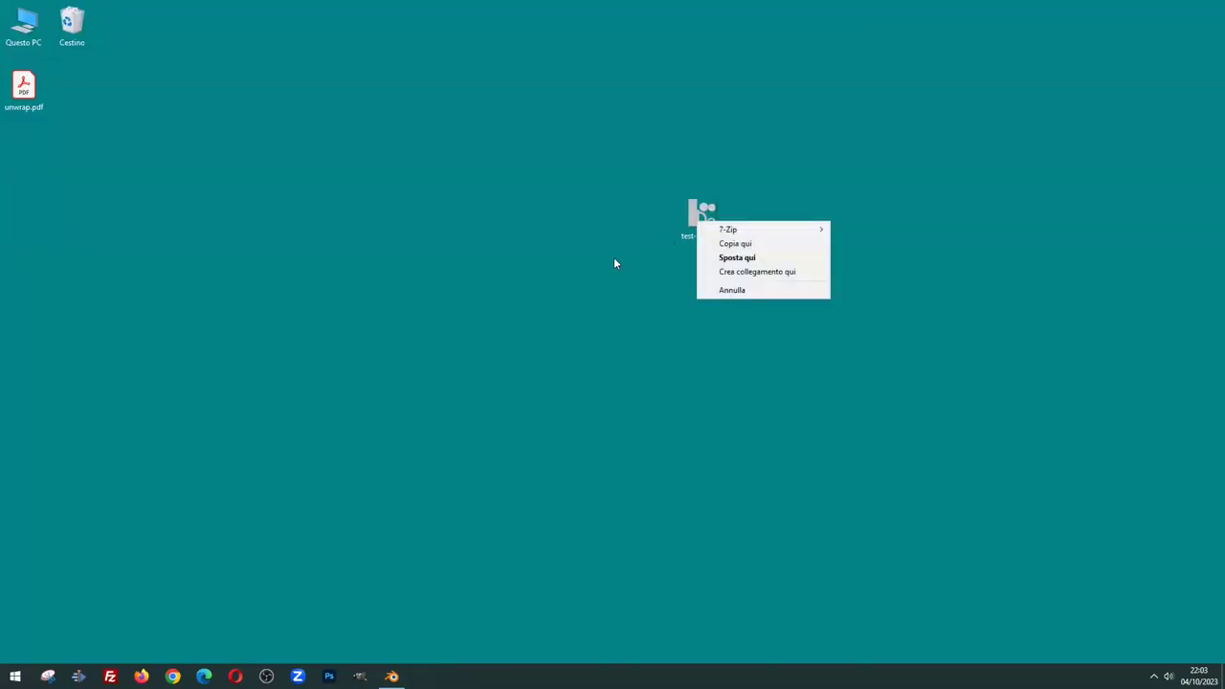
Close the photo viewer and open test-unwrap.png in GIMP through Apri con
key(Escape)
right_click(693, 220)
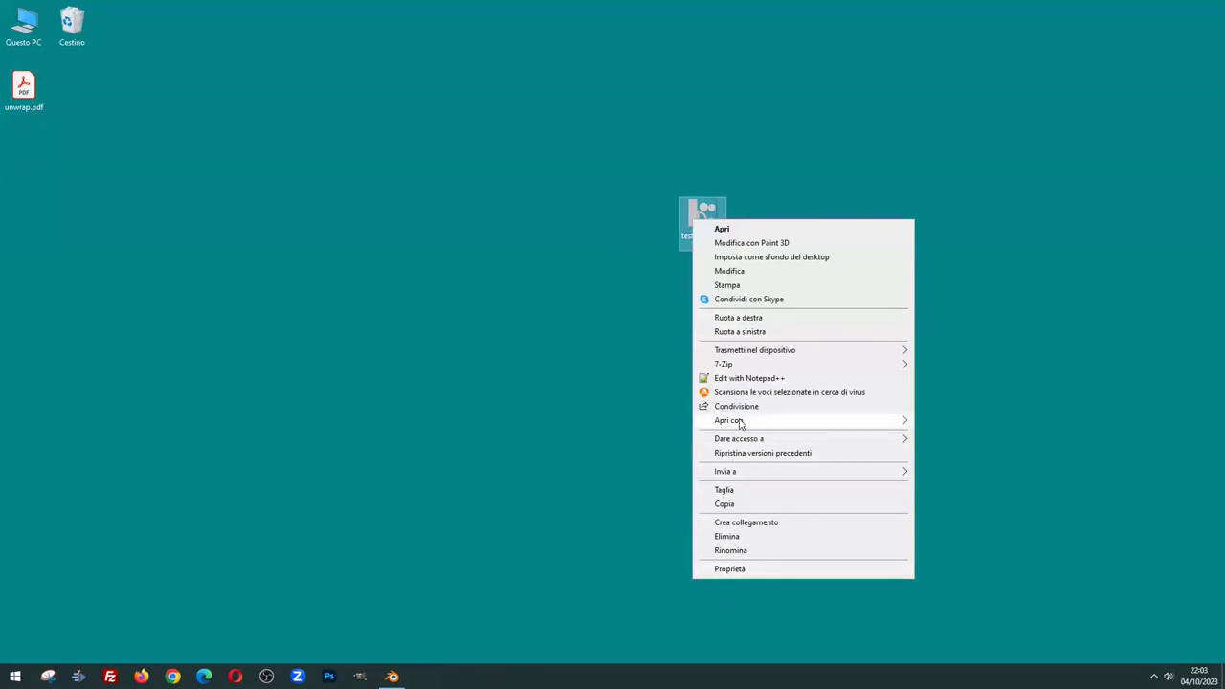
mouse_move(729, 420)
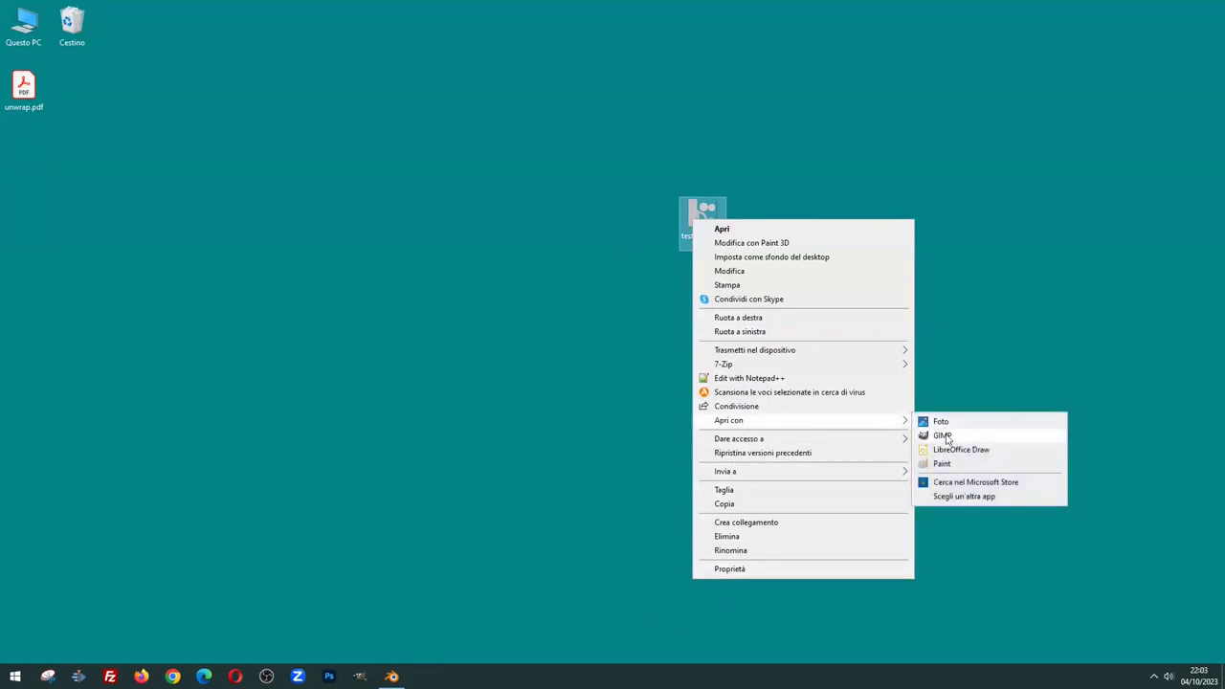
click(945, 436)
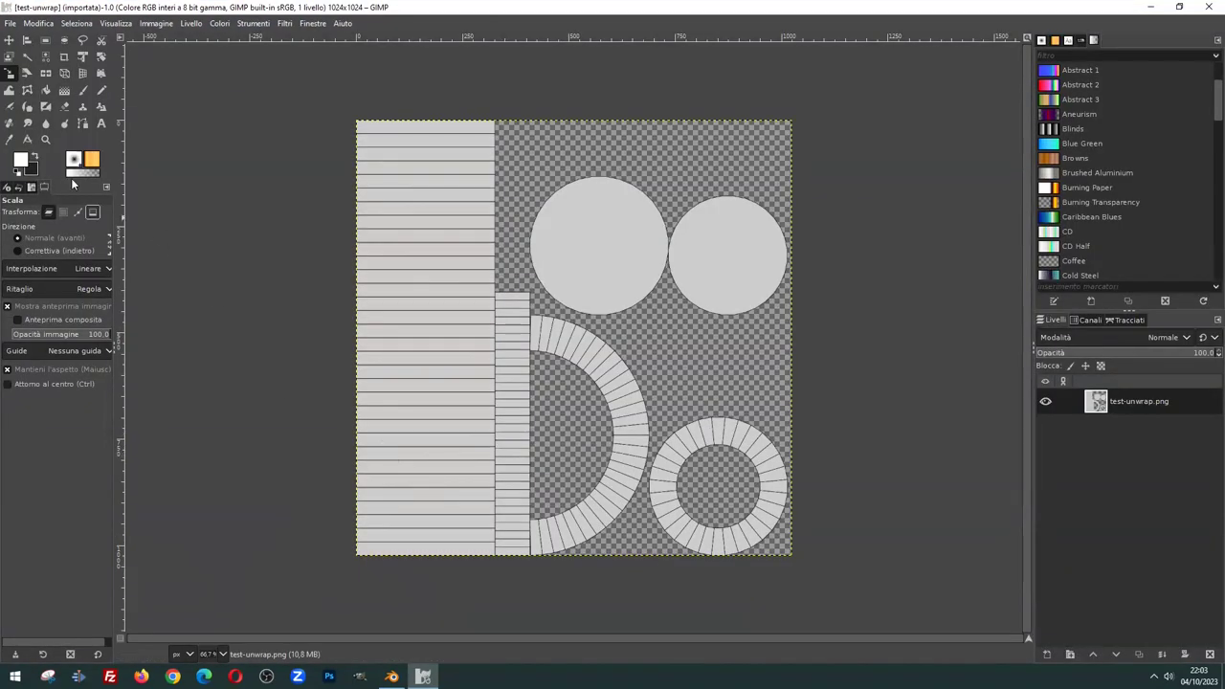
Pick red, use a small Paintbrush, and scribble down the striped left strip
click(21, 161)
drag(60, 160, 106, 88)
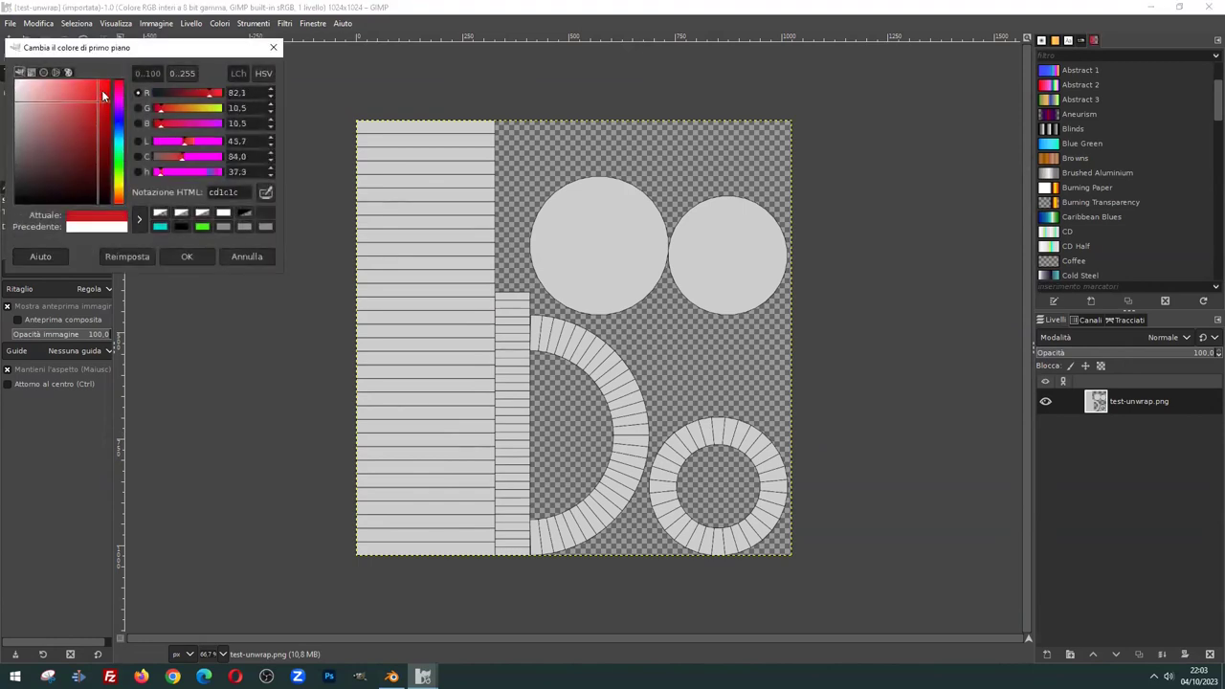
click(187, 257)
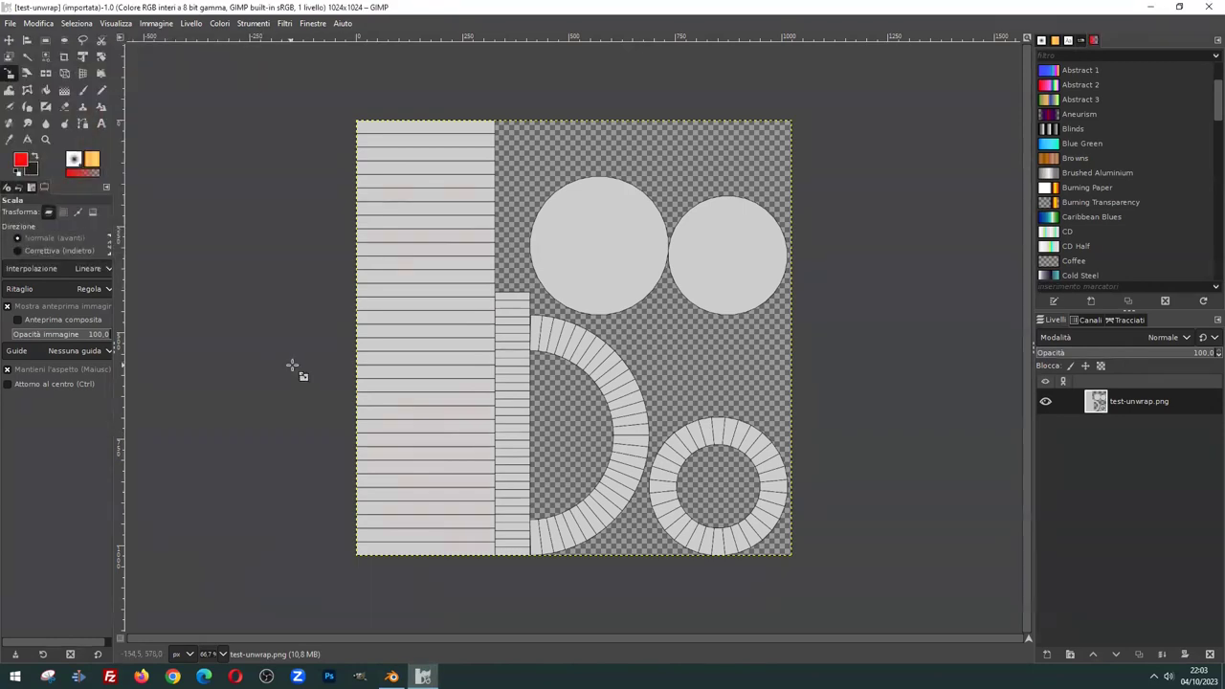
click(82, 90)
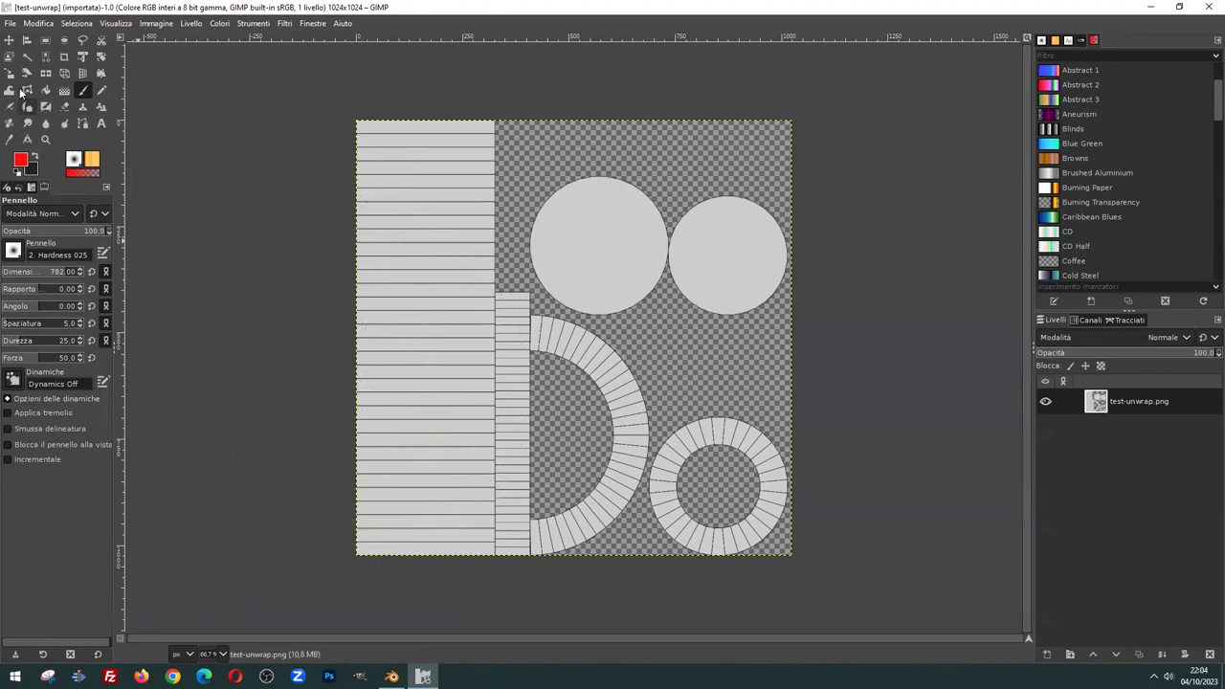
drag(33, 276, 7, 274)
mouse_move(412, 127)
mouse_down()
mouse_move(446, 397)
mouse_move(404, 534)
mouse_move(389, 530)
mouse_up()
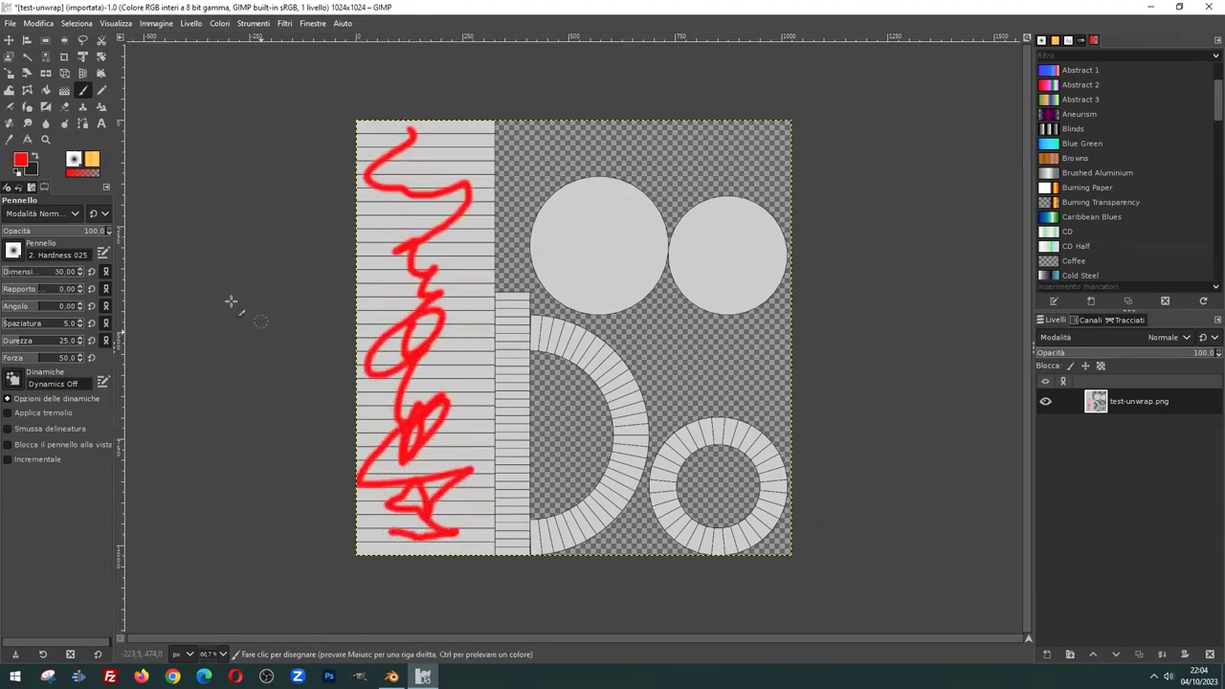
Paint a green ring on the small ring island and a blue stroke along the half-ring
click(23, 161)
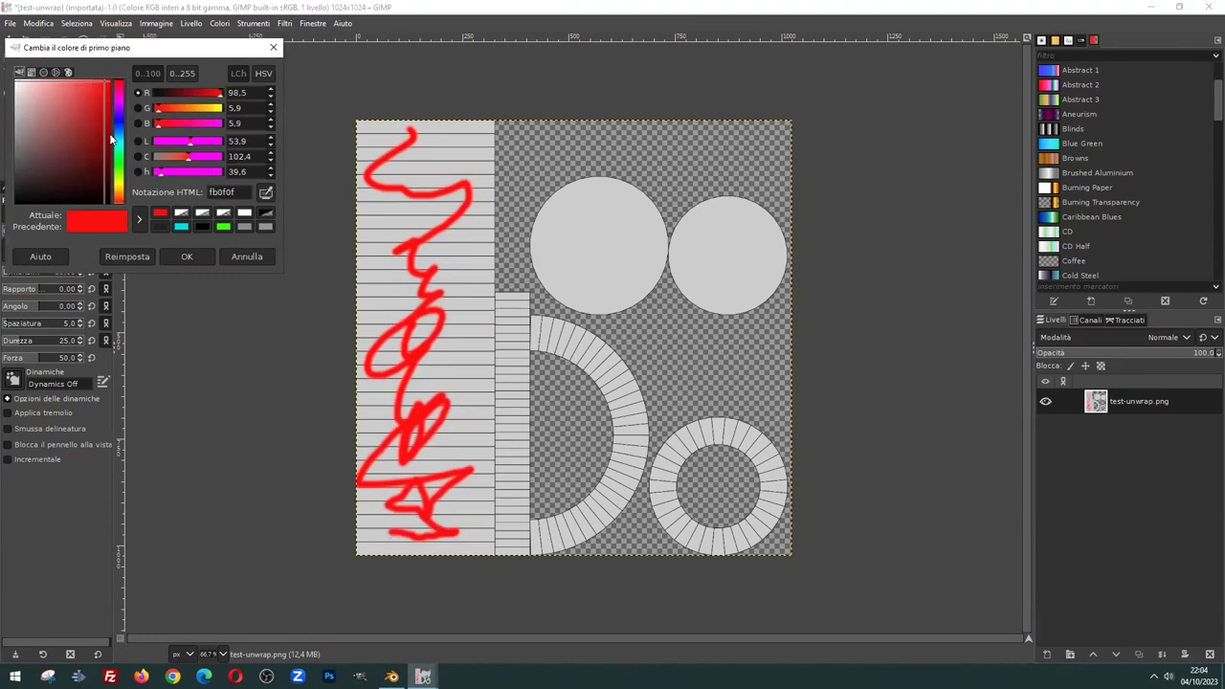
drag(111, 140, 112, 81)
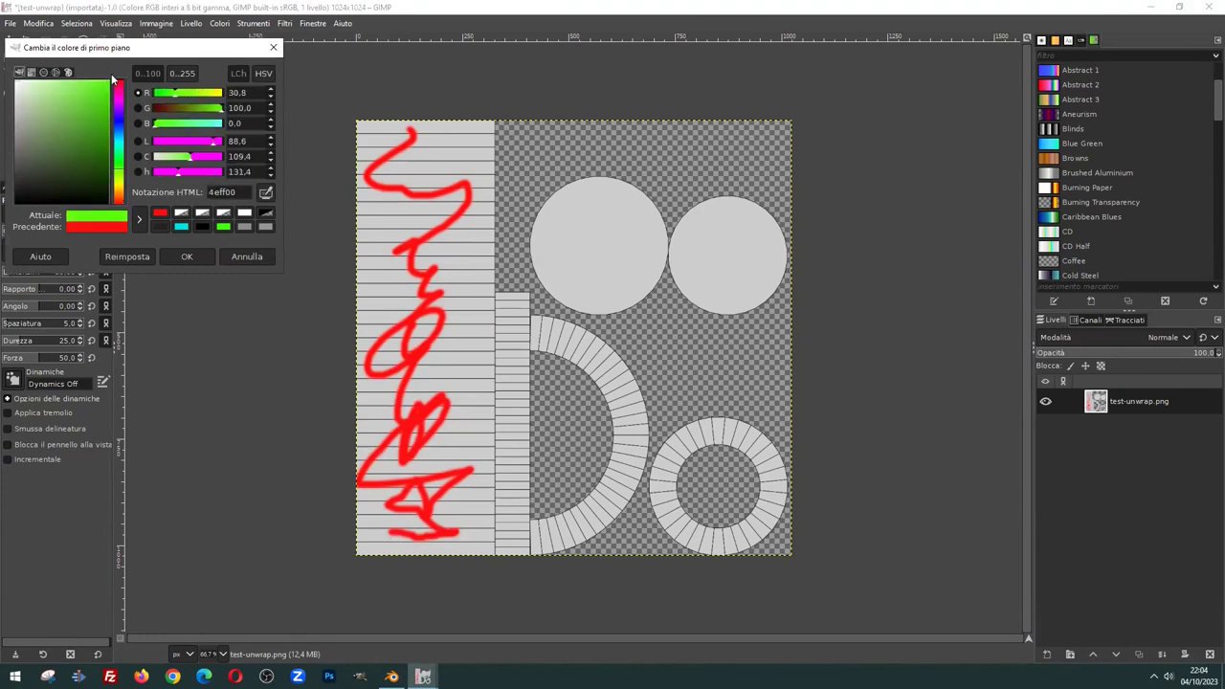
click(186, 258)
mouse_move(722, 435)
mouse_down()
mouse_move(659, 486)
mouse_move(686, 529)
mouse_move(749, 545)
mouse_move(777, 499)
mouse_move(758, 459)
mouse_move(718, 431)
mouse_up()
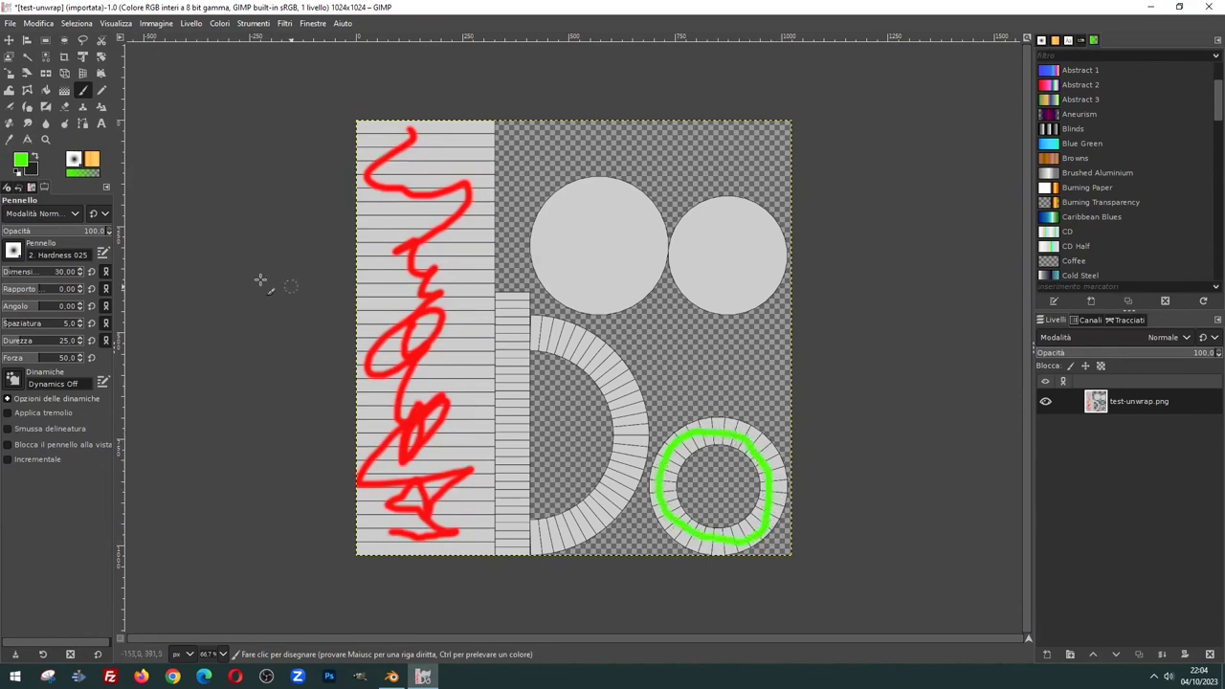
click(23, 160)
click(115, 125)
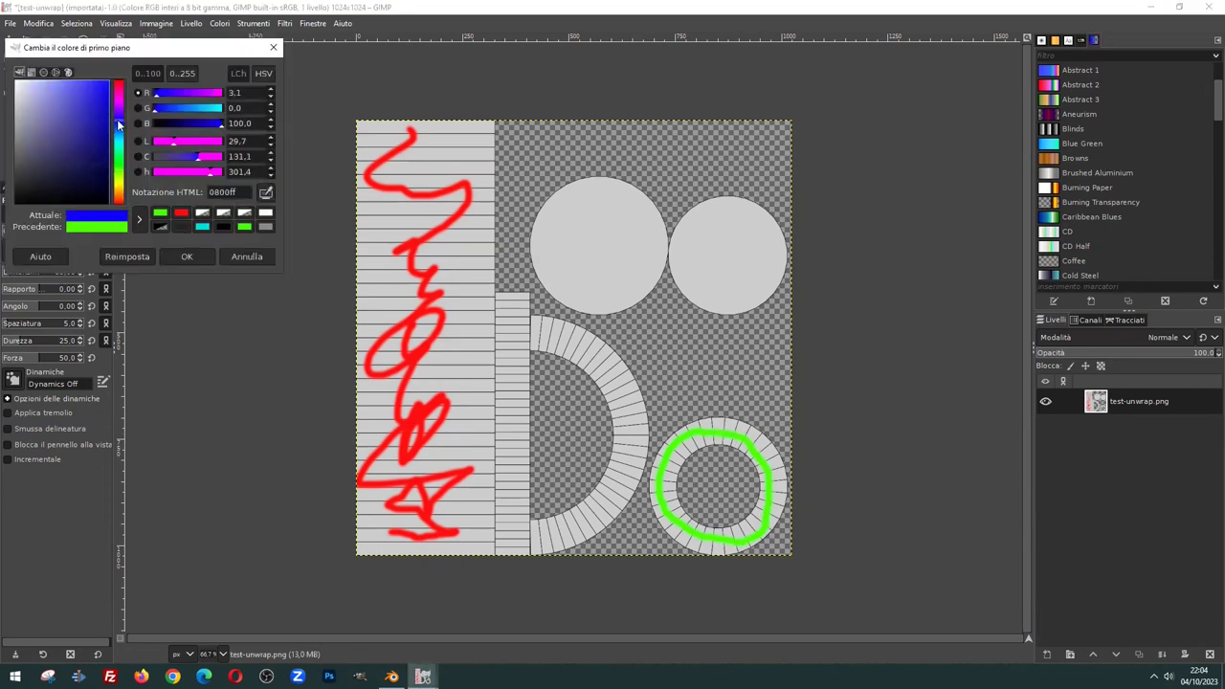
mouse_move(539, 330)
mouse_down()
mouse_move(611, 394)
mouse_move(622, 481)
mouse_move(566, 536)
mouse_move(538, 544)
mouse_up()
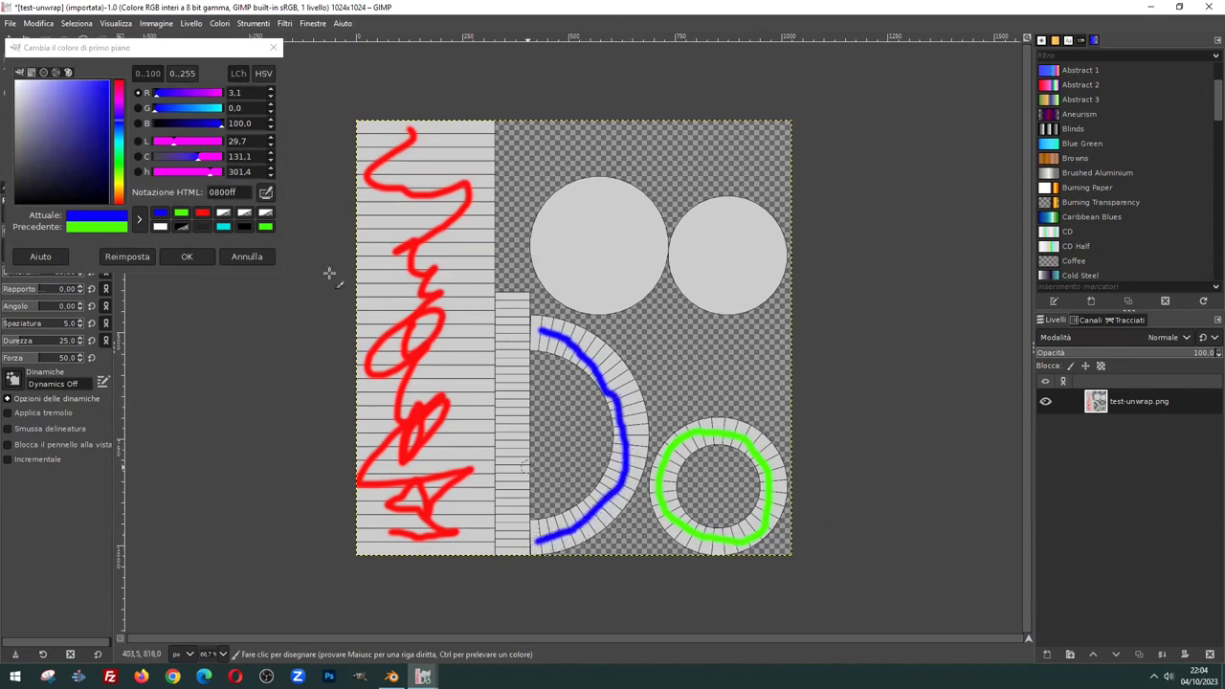
Paint a yellow line down the narrow strip and a magenta scribble on the right circle
drag(117, 144, 119, 189)
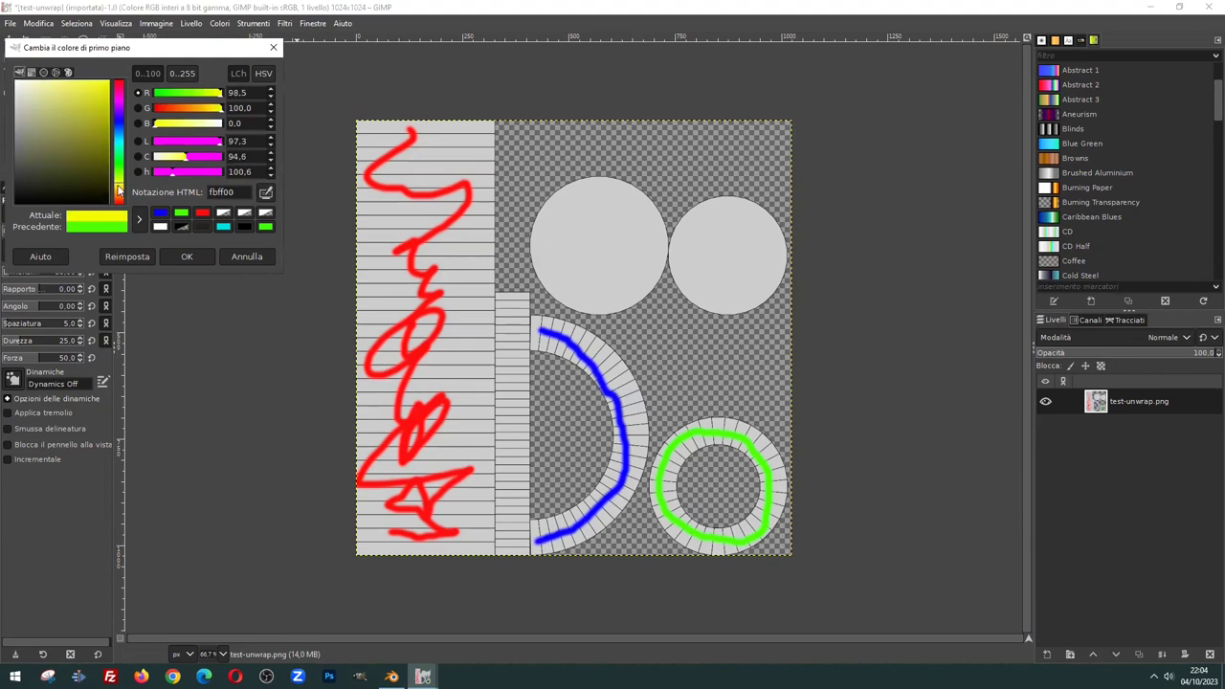
drag(509, 304, 505, 552)
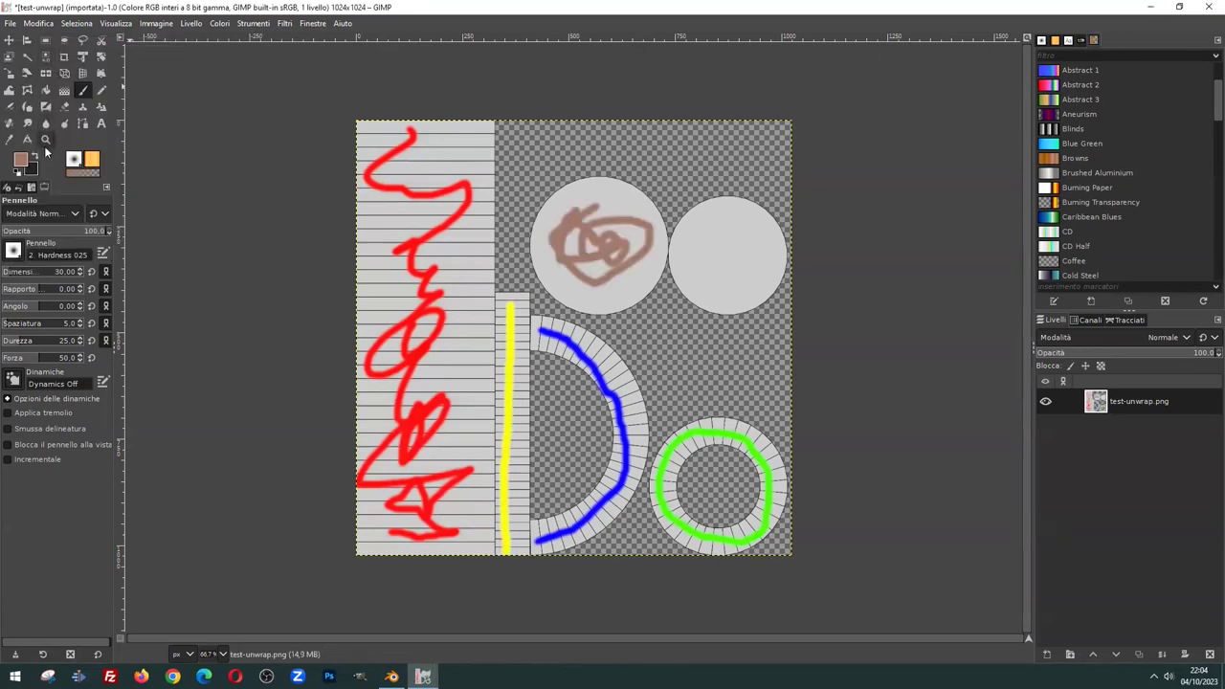
click(25, 161)
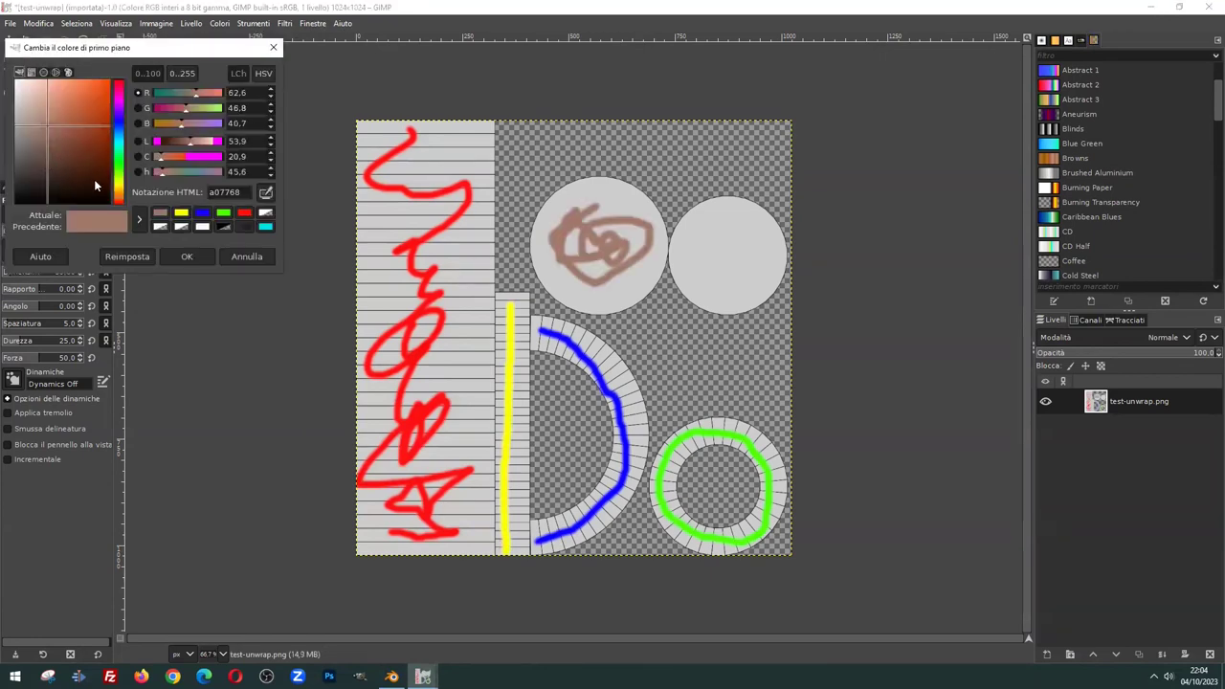
drag(118, 155, 119, 106)
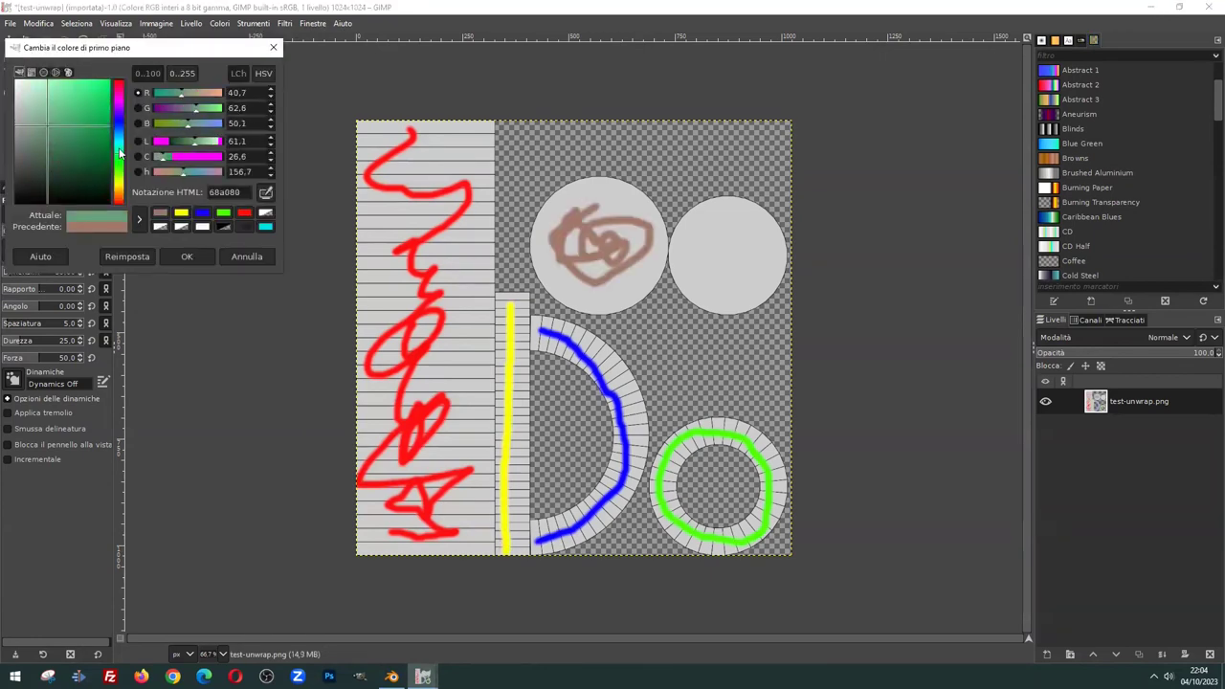
click(110, 81)
drag(766, 216, 724, 242)
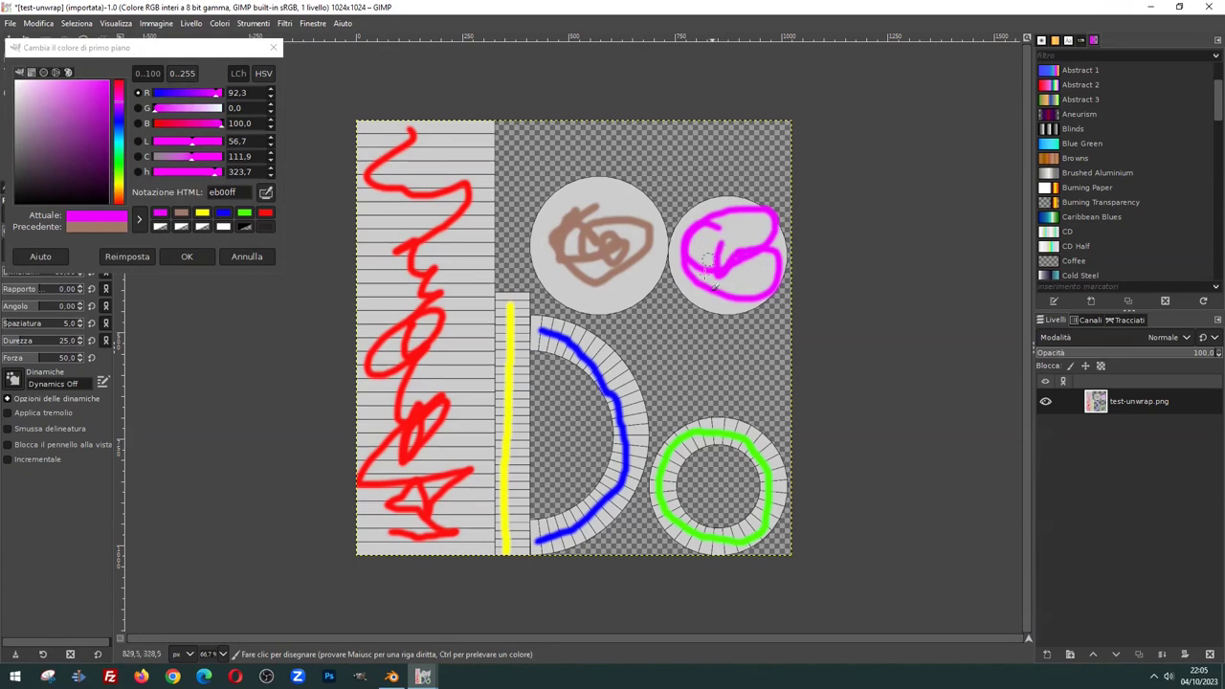
drag(761, 11, 1150, 67)
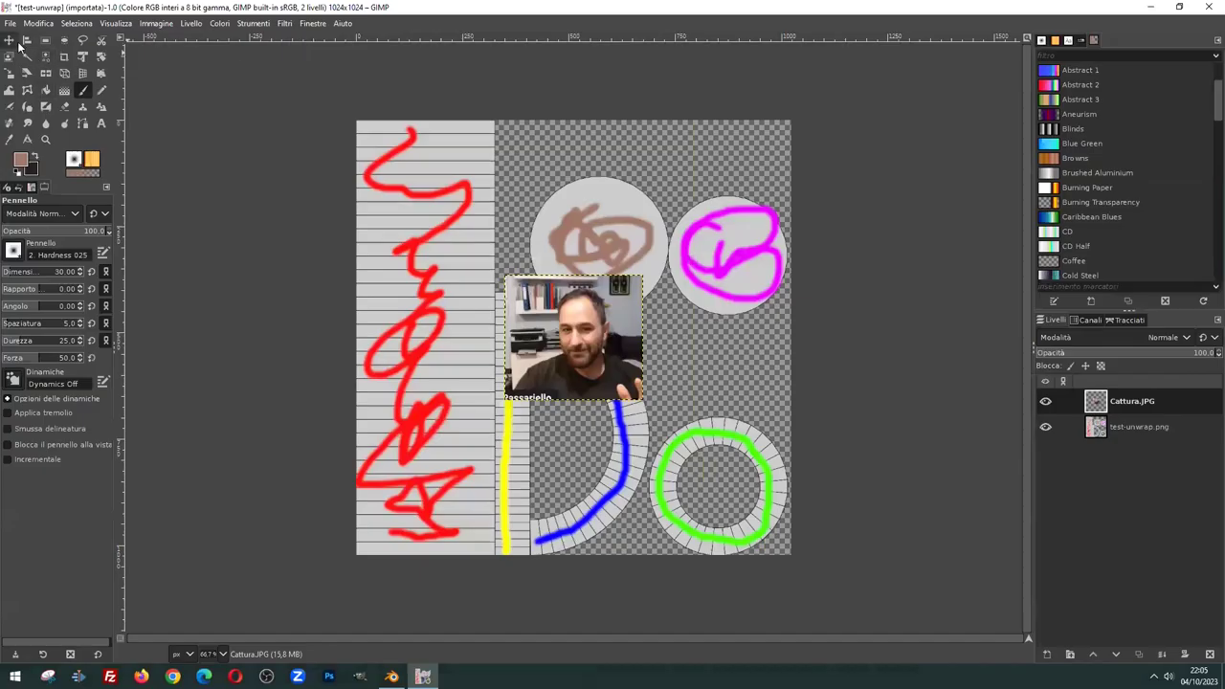
Move the photo layer up and slightly to the right
click(9, 41)
drag(577, 356, 600, 256)
ctrl+scroll(565, 215, up, 2)
Add an alpha channel, erase the photo's lower-left corner, and overwrite test-unwrap.png
click(64, 106)
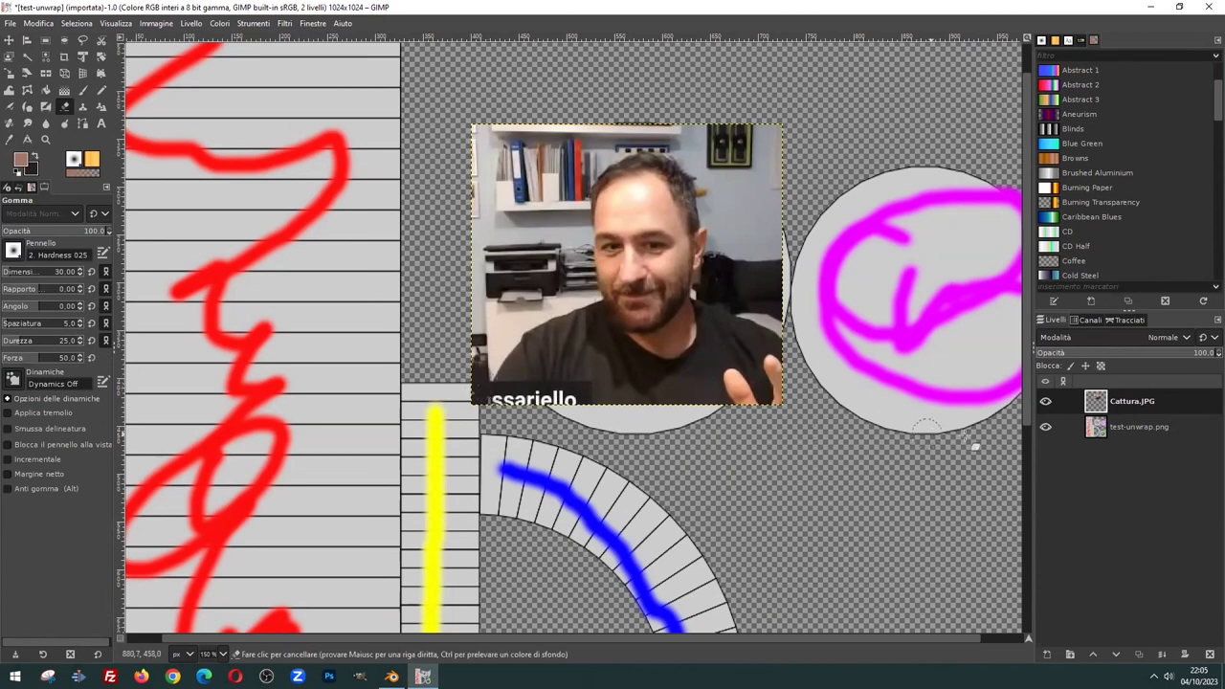
right_click(1164, 407)
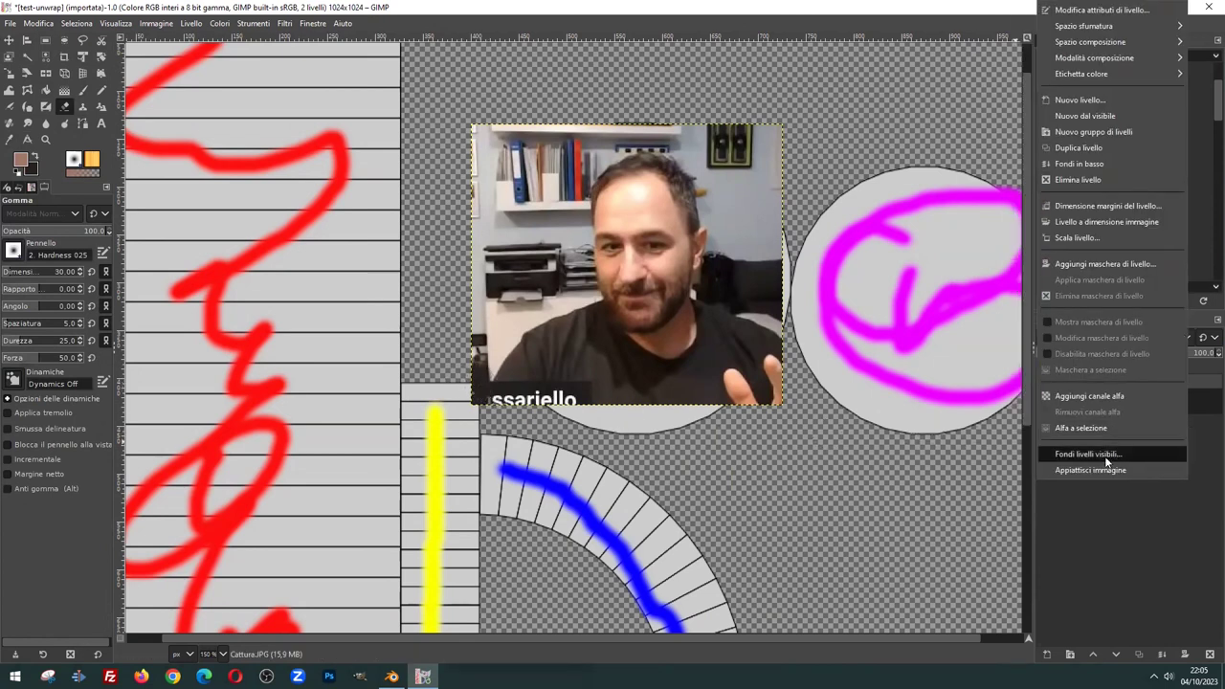
click(1087, 398)
drag(500, 404, 489, 408)
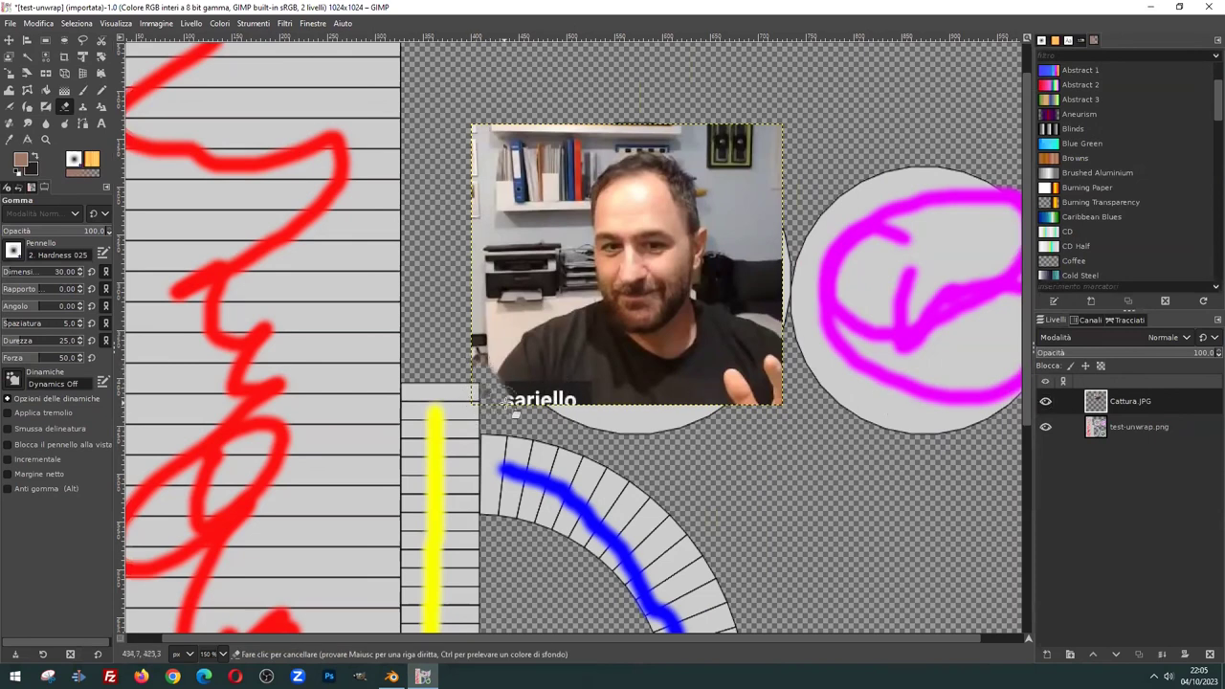
ctrl+scroll(489, 408, down, 2)
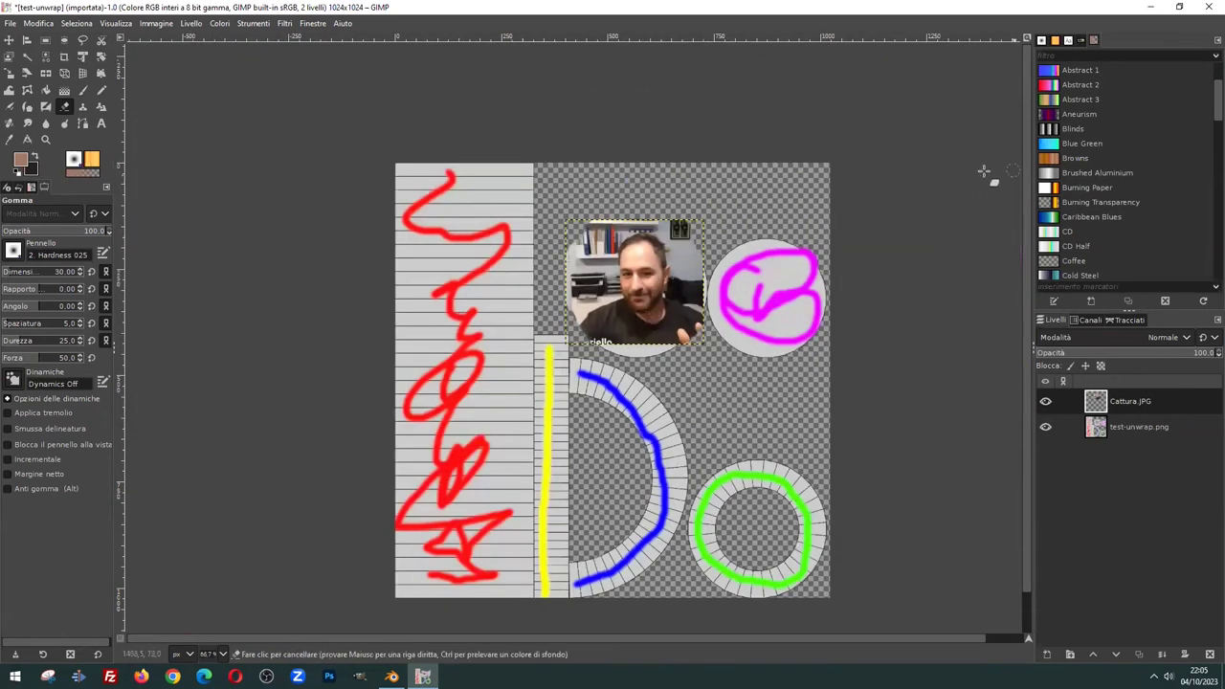
click(10, 23)
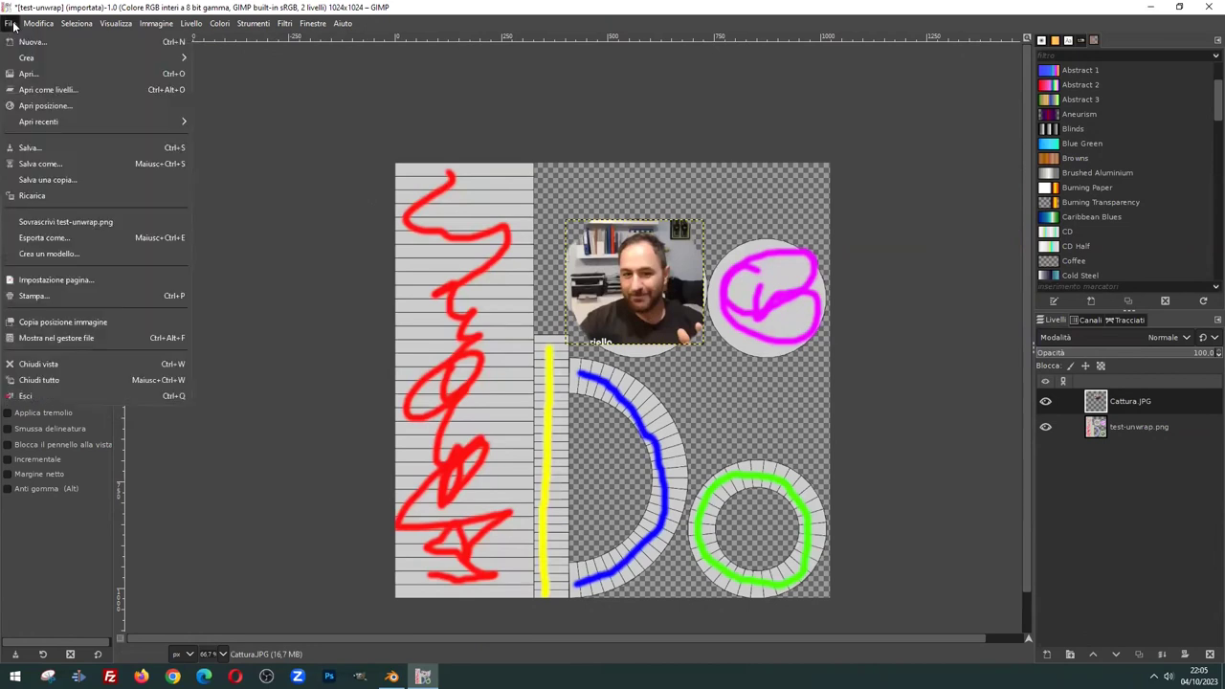
click(82, 225)
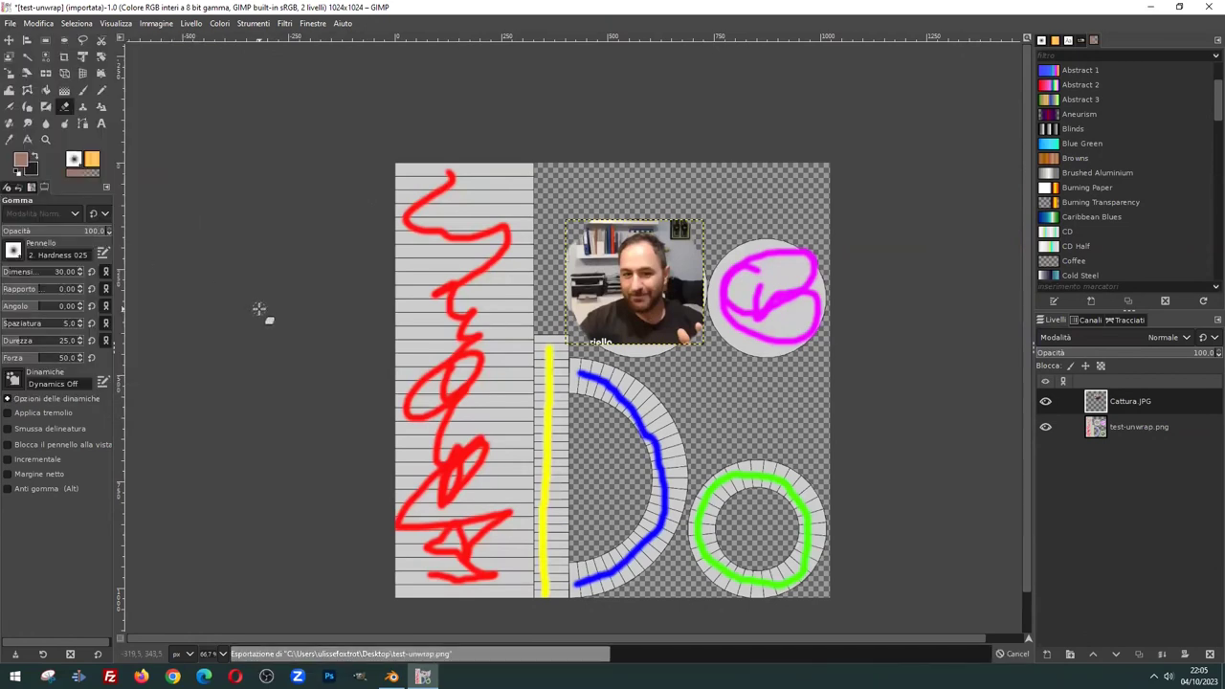
Back in Blender, link an Image Texture to the material's Color
click(392, 677)
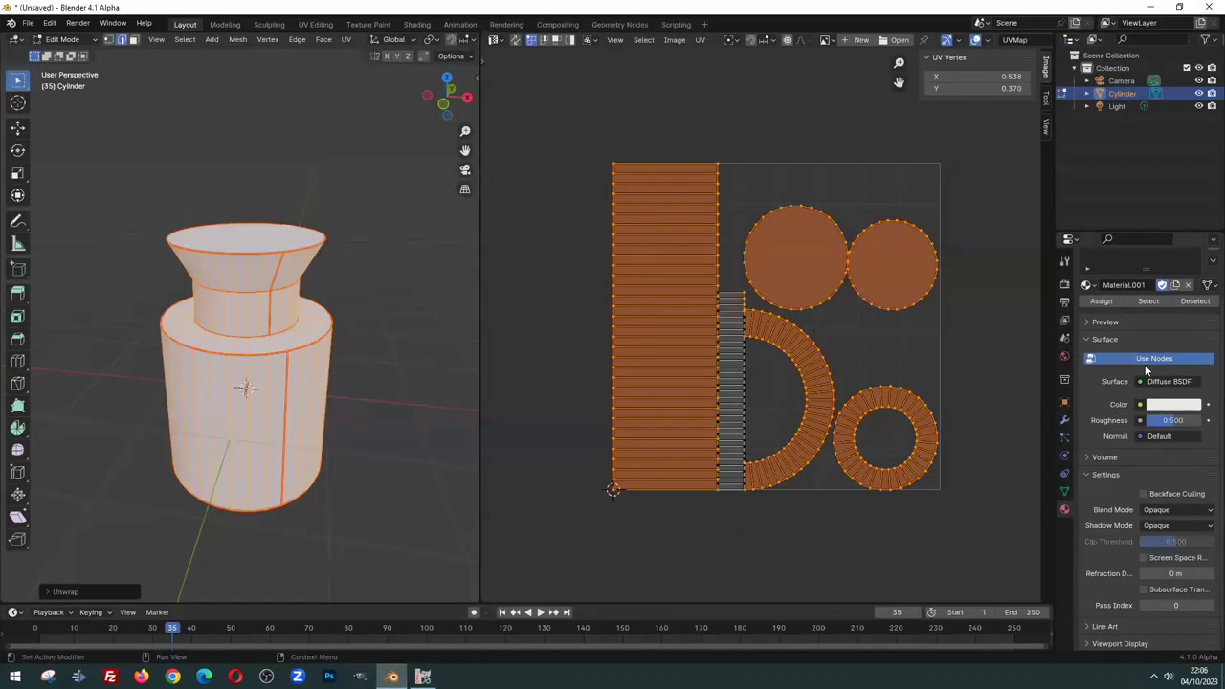
click(1139, 405)
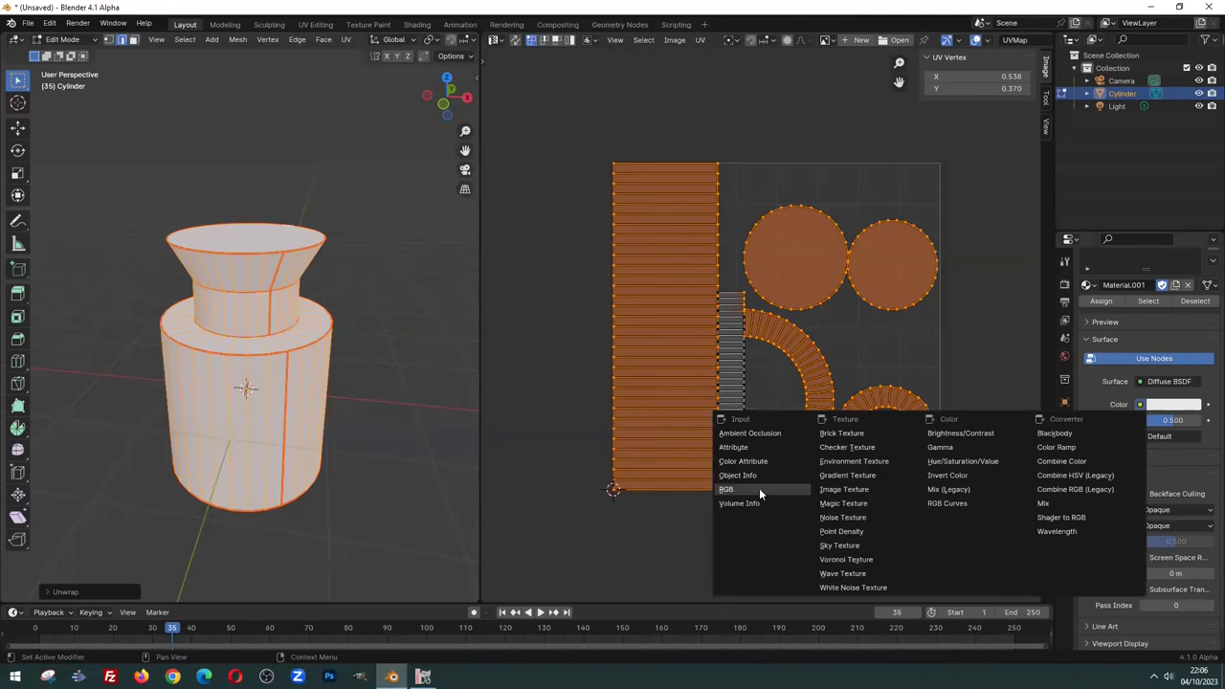
click(836, 490)
Browse to the Desktop and select test-unwrap.png for the image texture
click(1186, 420)
scroll(636, 389, down, 2)
scroll(655, 393, down, 4)
scroll(670, 395, down, 2)
scroll(805, 425, up, 2)
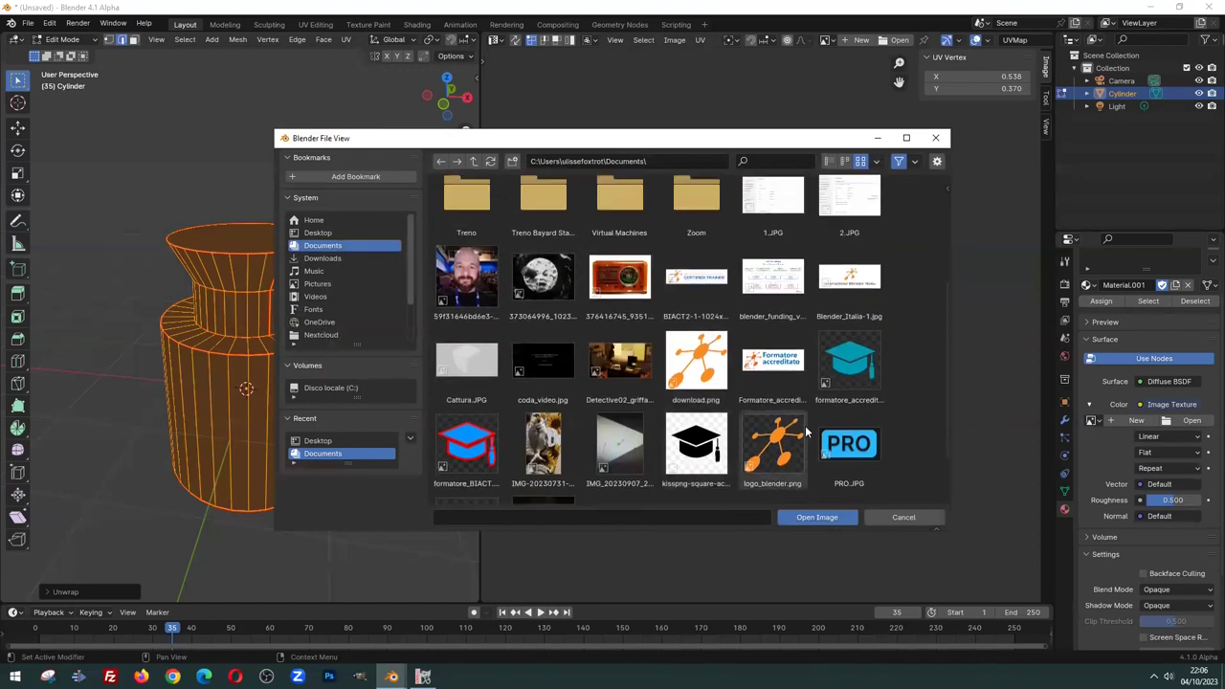
scroll(804, 425, up, 1)
scroll(806, 424, up, 1)
scroll(806, 424, up, 2)
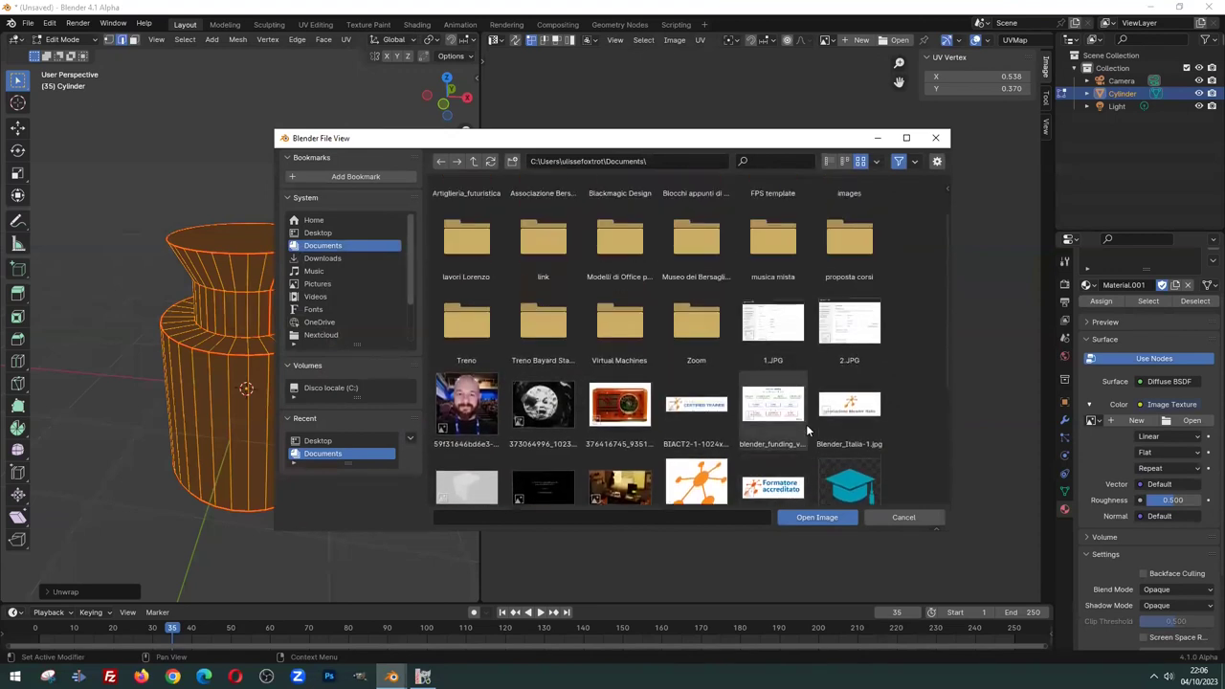
click(319, 234)
scroll(647, 334, down, 1)
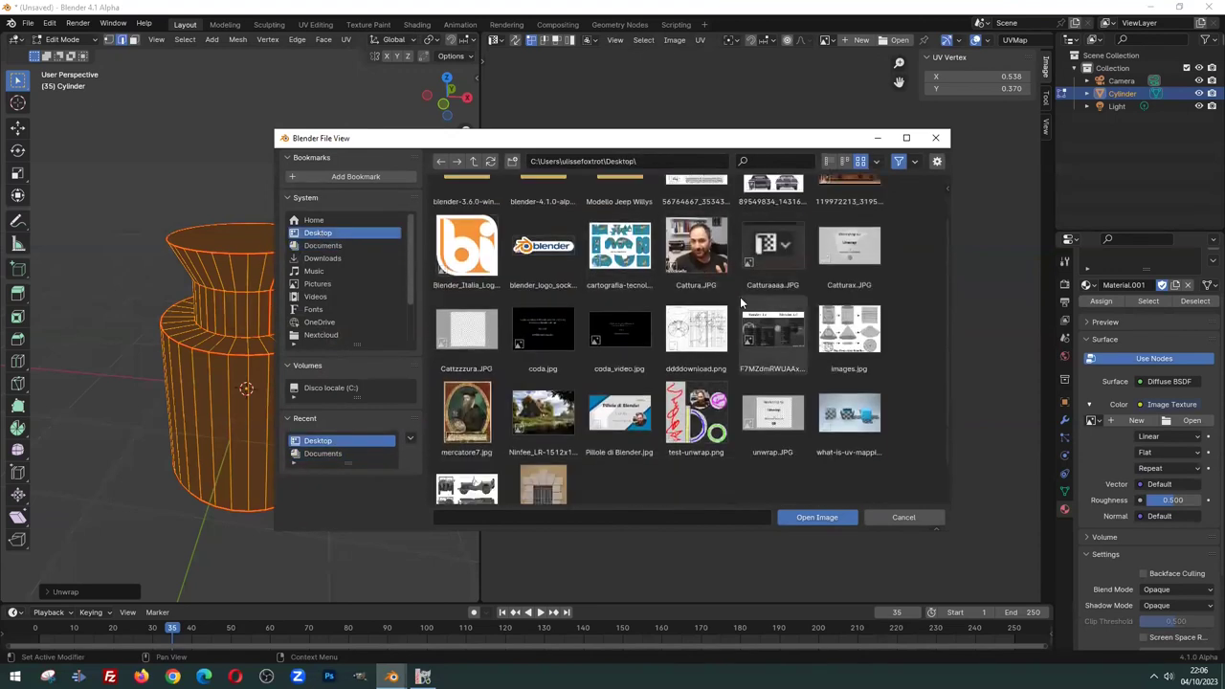
scroll(670, 347, down, 1)
click(690, 363)
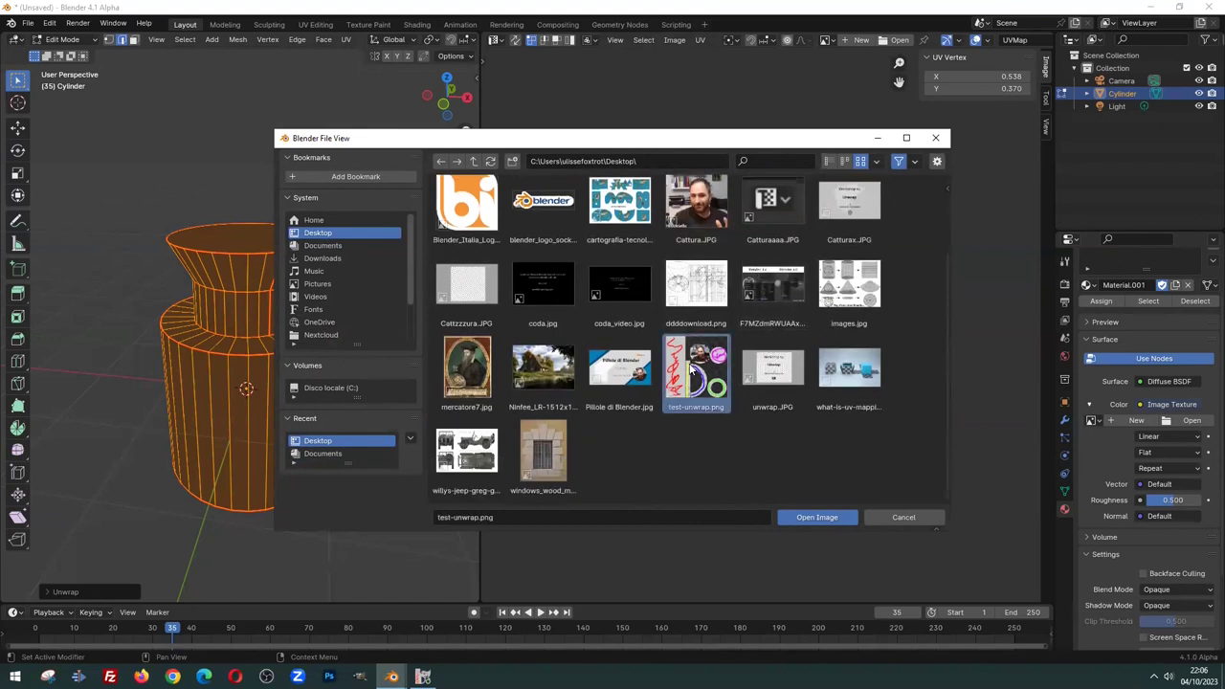
Load test-unwrap.png, switch to Object Mode, and orbit to view the cylinder's end face
click(800, 518)
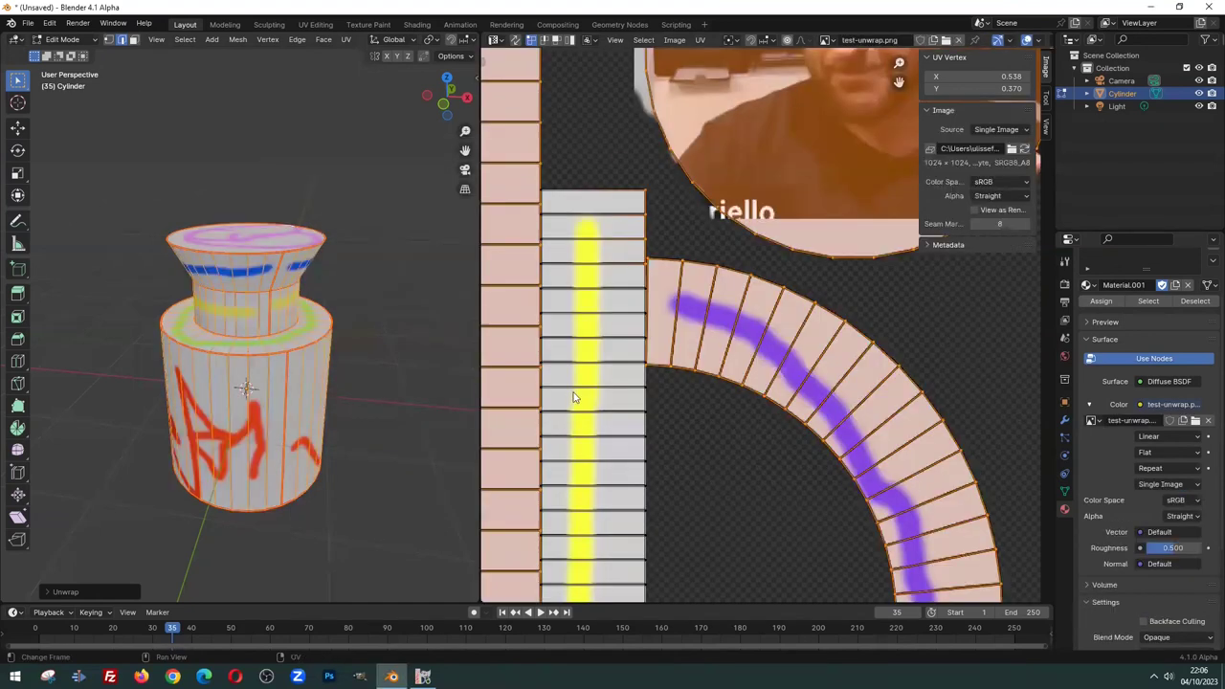
mouse_move(257, 318)
middle_down()
mouse_move(383, 315)
mouse_move(437, 383)
mouse_move(343, 281)
mouse_move(214, 309)
mouse_move(301, 300)
middle_up()
key(Tab)
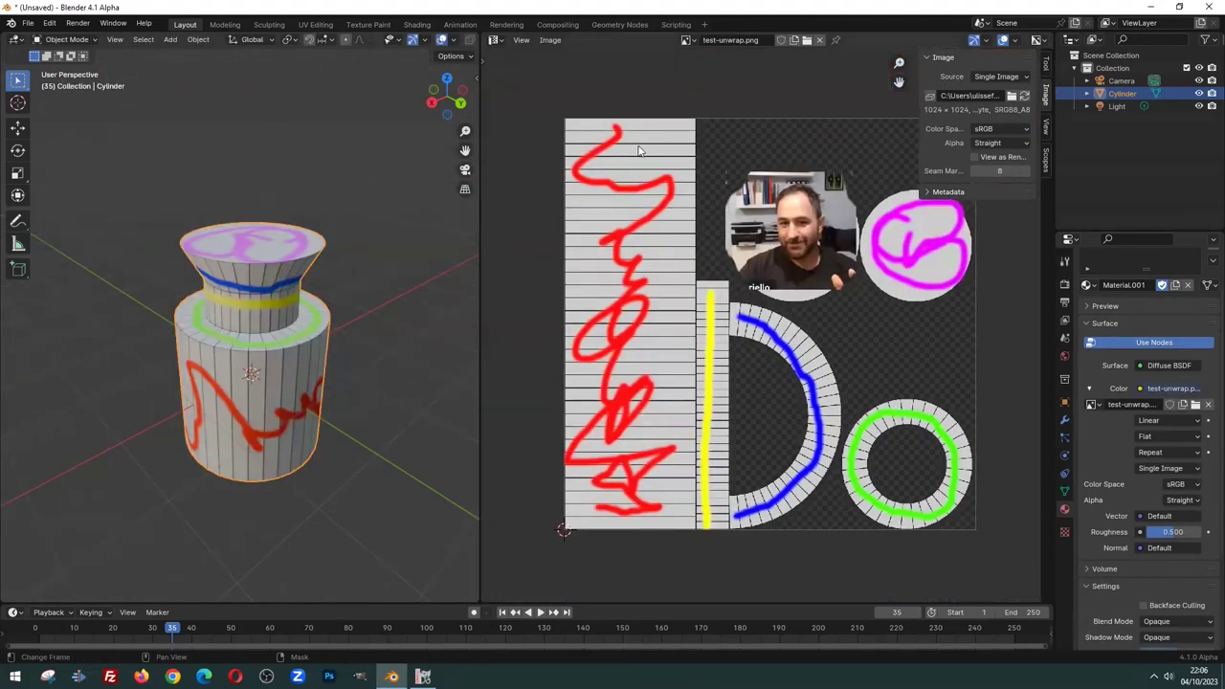
middle_drag(635, 209, 638, 179)
mouse_move(312, 355)
middle_down()
mouse_move(332, 193)
mouse_move(234, 141)
mouse_move(122, 169)
mouse_move(103, 197)
middle_up()
middle_drag(295, 304, 305, 303)
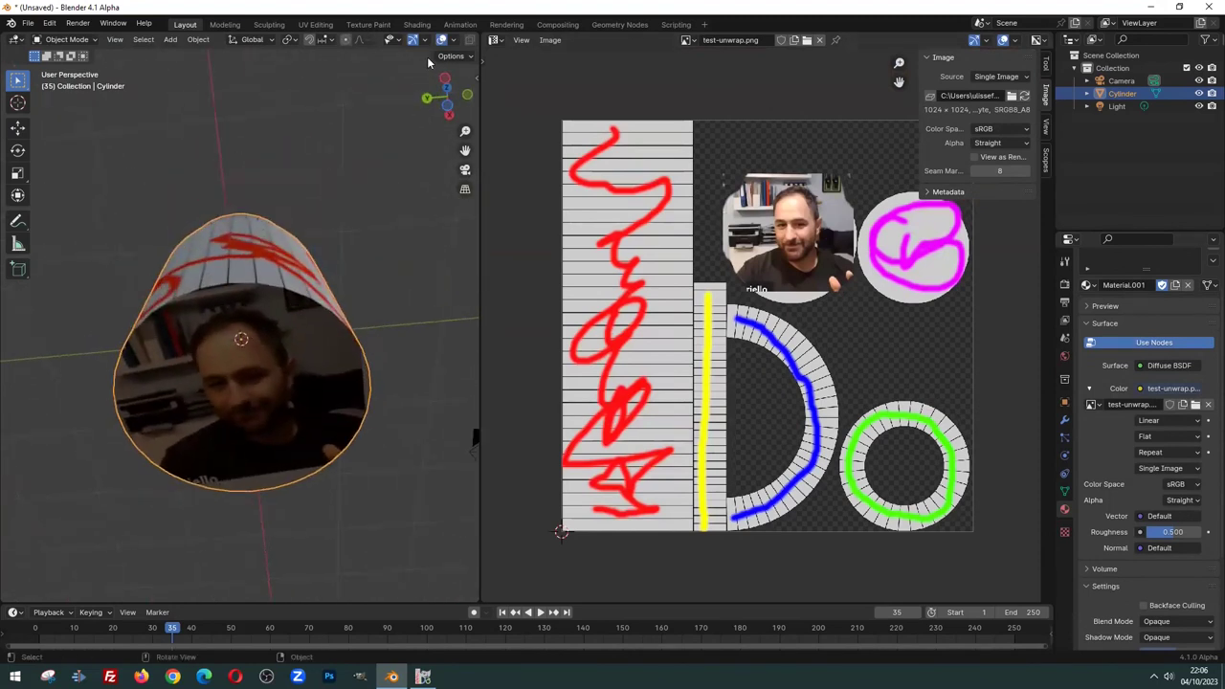
scroll(472, 42, down, 2)
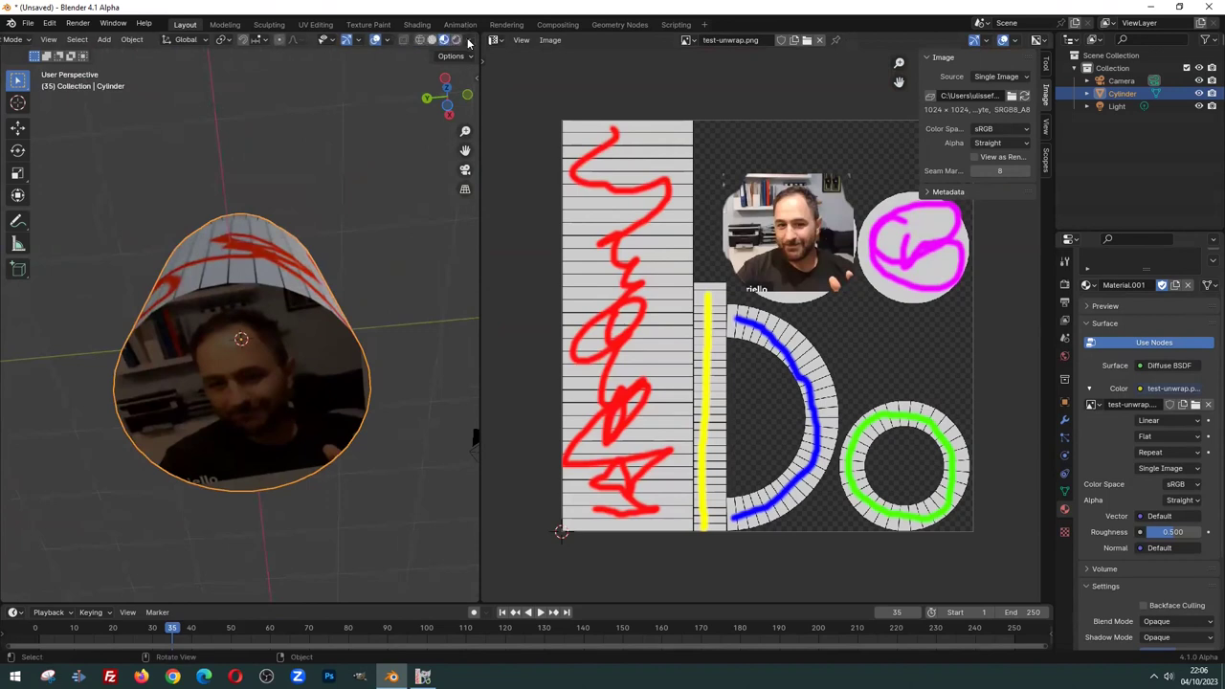
middle_drag(295, 357, 303, 313)
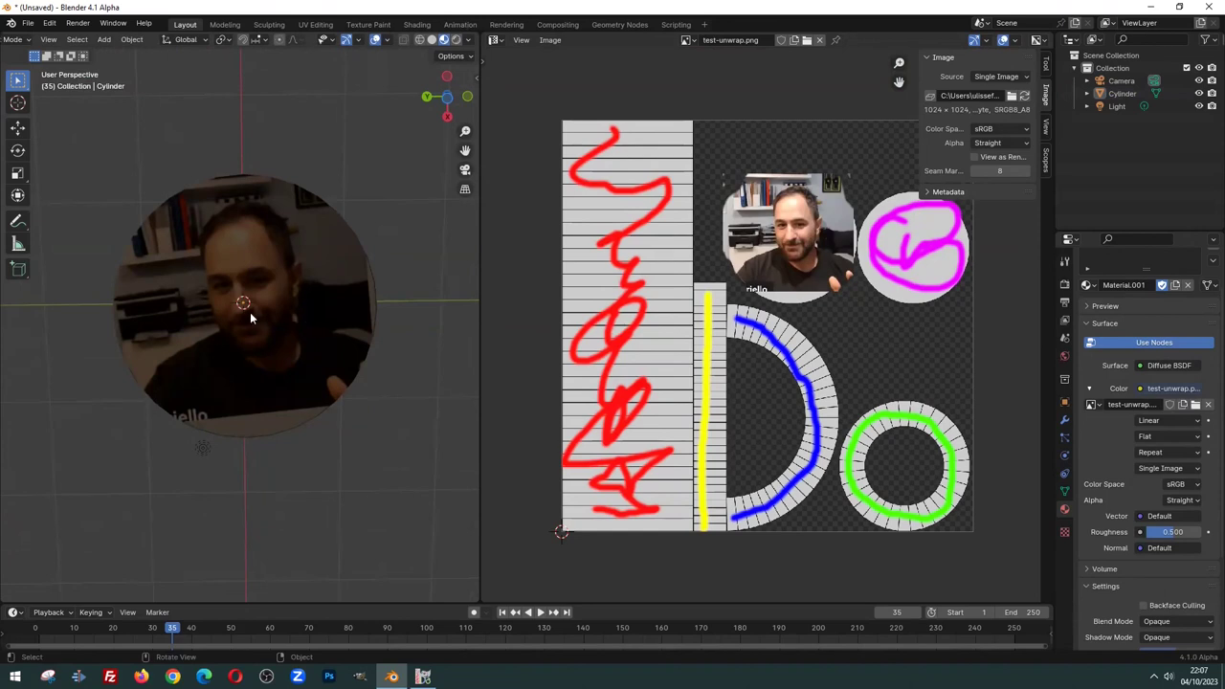
mouse_move(261, 285)
middle_down()
mouse_move(262, 340)
mouse_move(291, 320)
middle_up()
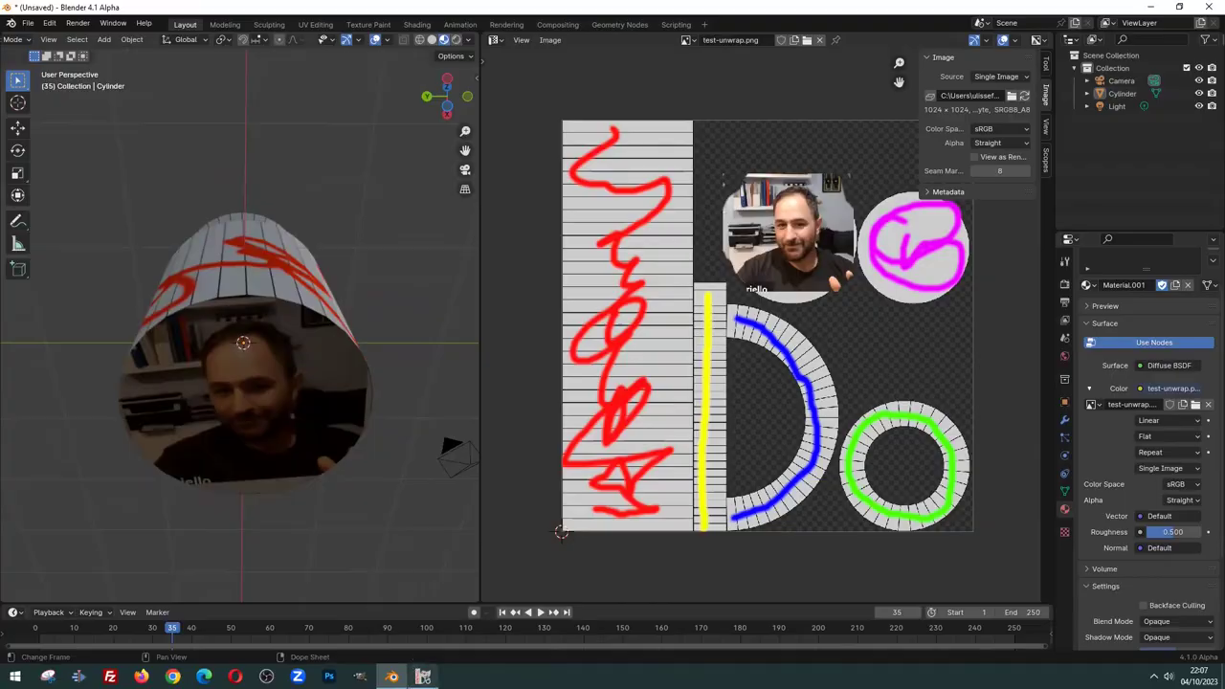
Orbit to a side view of the textured cylinder and bring GIMP to the front
click(422, 676)
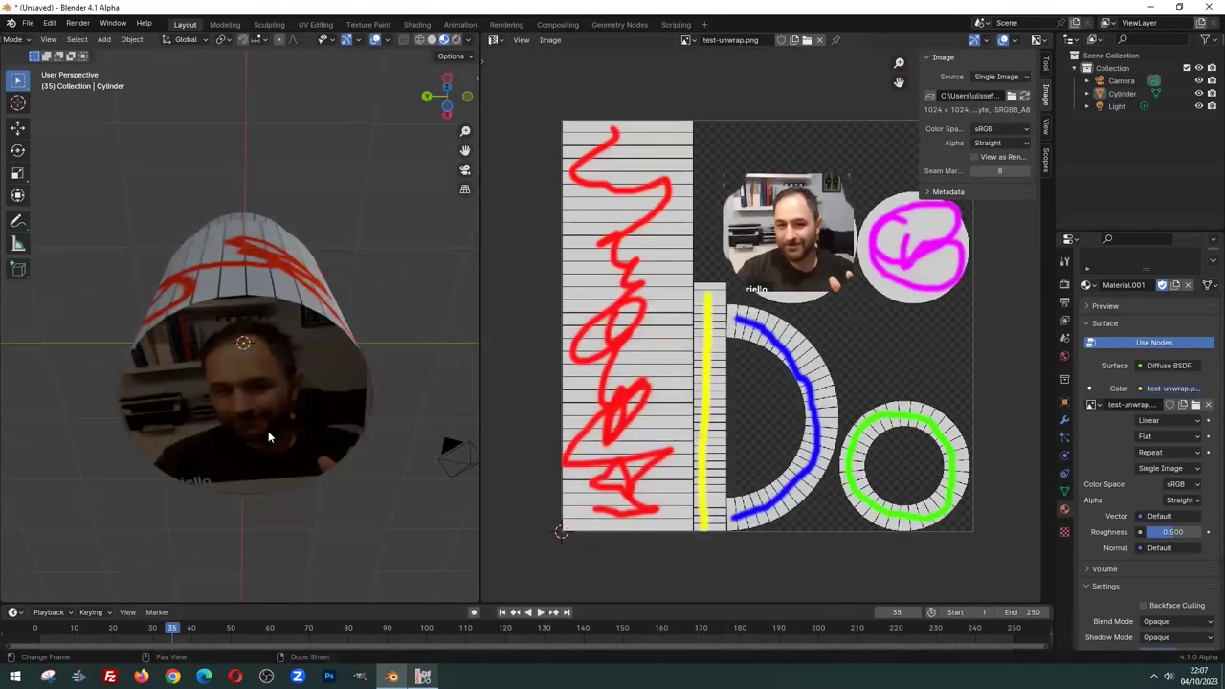
mouse_move(268, 431)
middle_down()
mouse_move(254, 356)
mouse_move(270, 408)
mouse_move(256, 407)
middle_up()
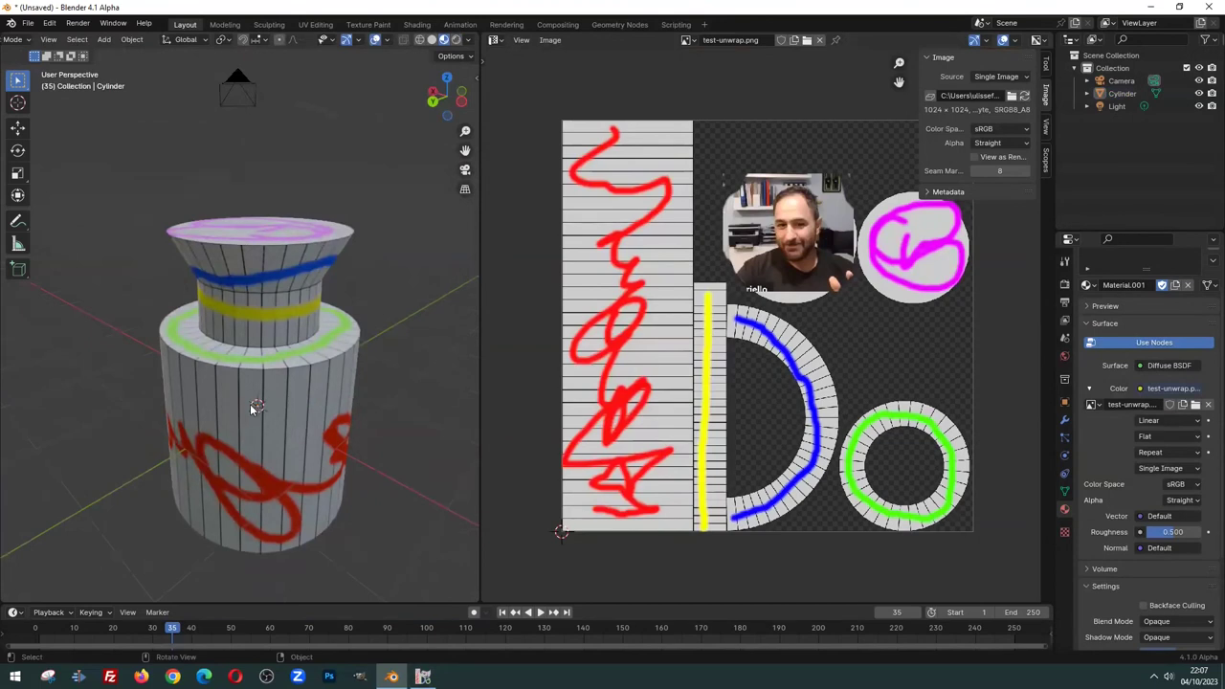
mouse_move(252, 408)
middle_down()
mouse_move(268, 407)
mouse_move(257, 411)
middle_up()
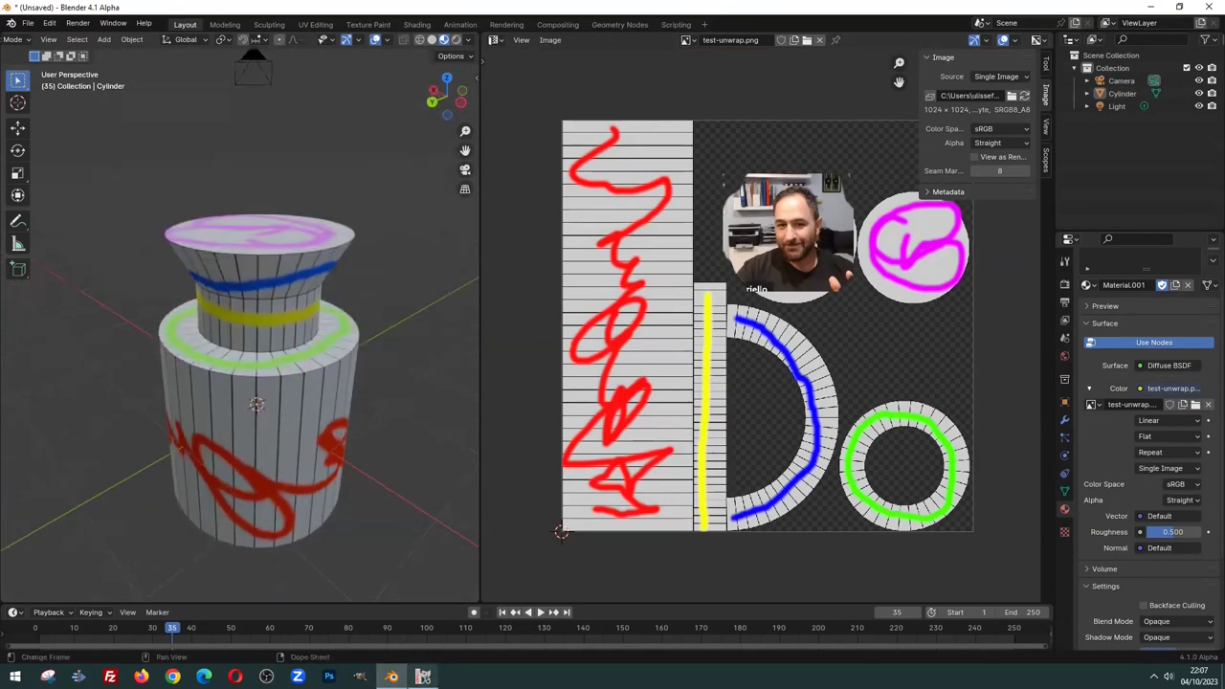
click(422, 676)
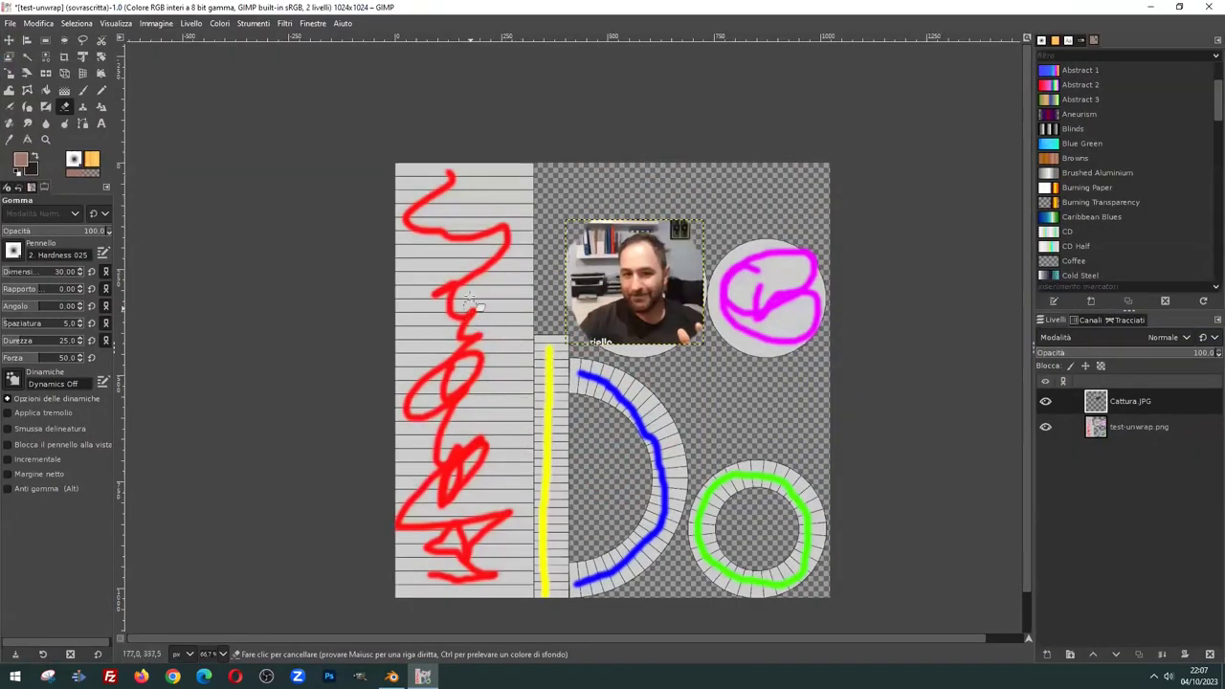
Inspect the texture at actual pixel size in GIMP, then return to Blender and zoom on the cylinder
key(1)
ctrl+scroll(477, 271, up, 3)
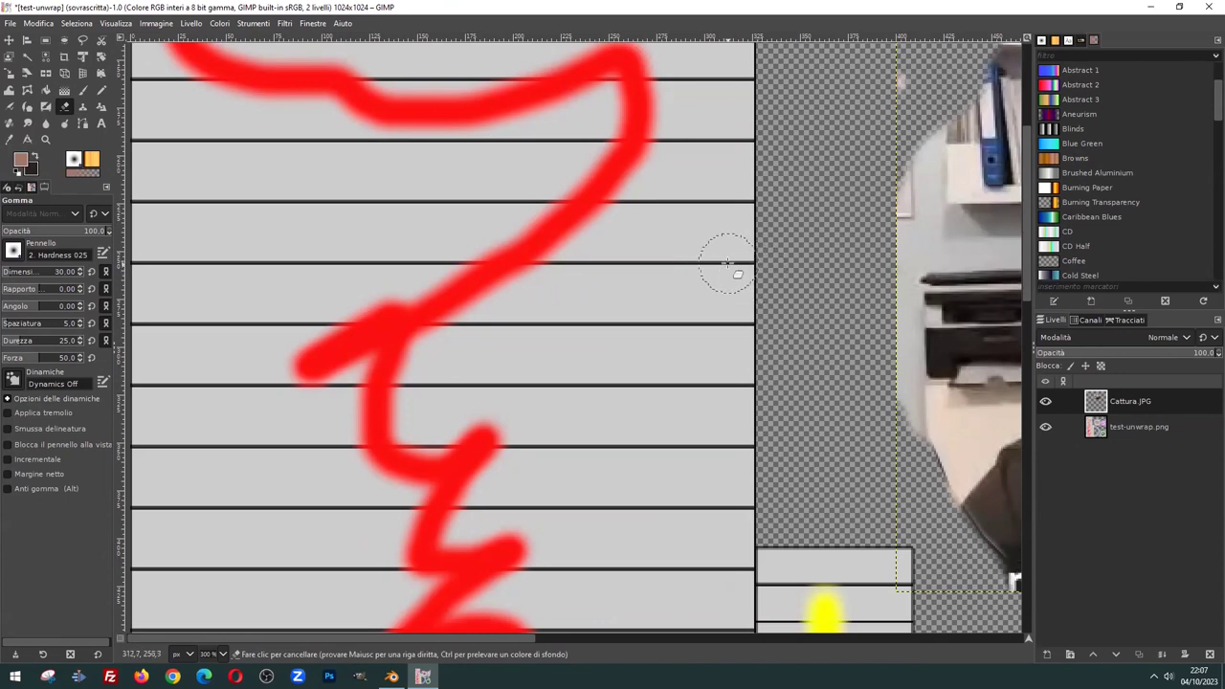
scroll(716, 261, down, 5)
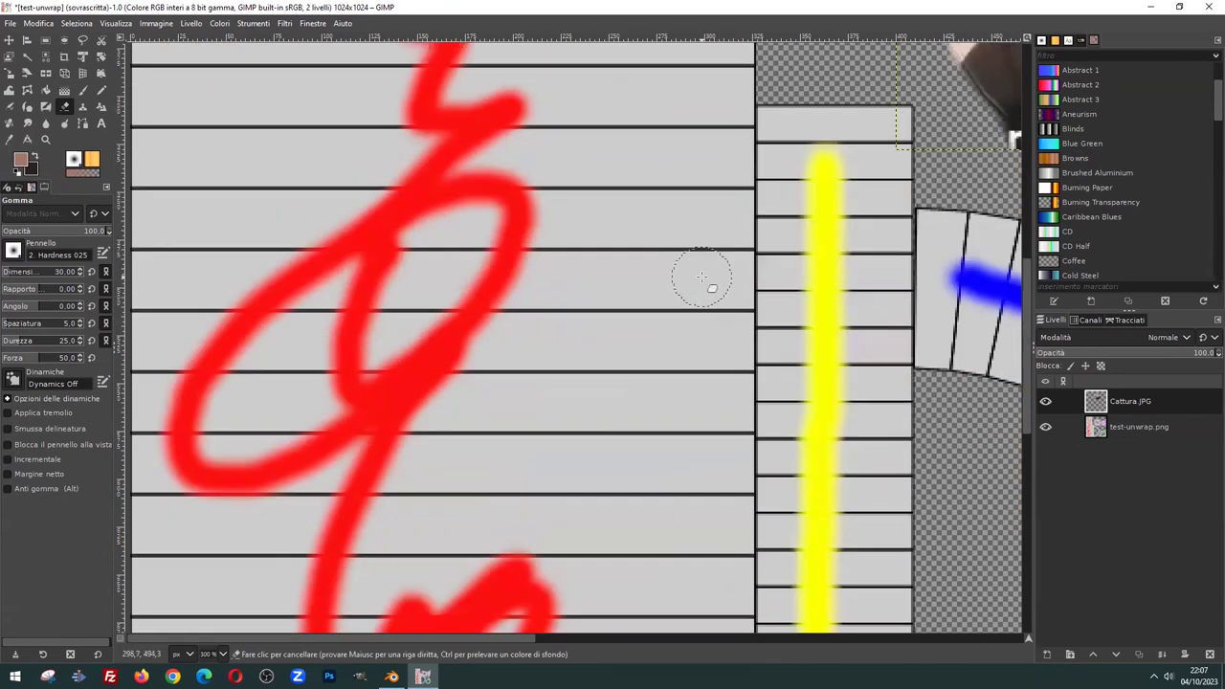
ctrl+scroll(574, 326, down, 1)
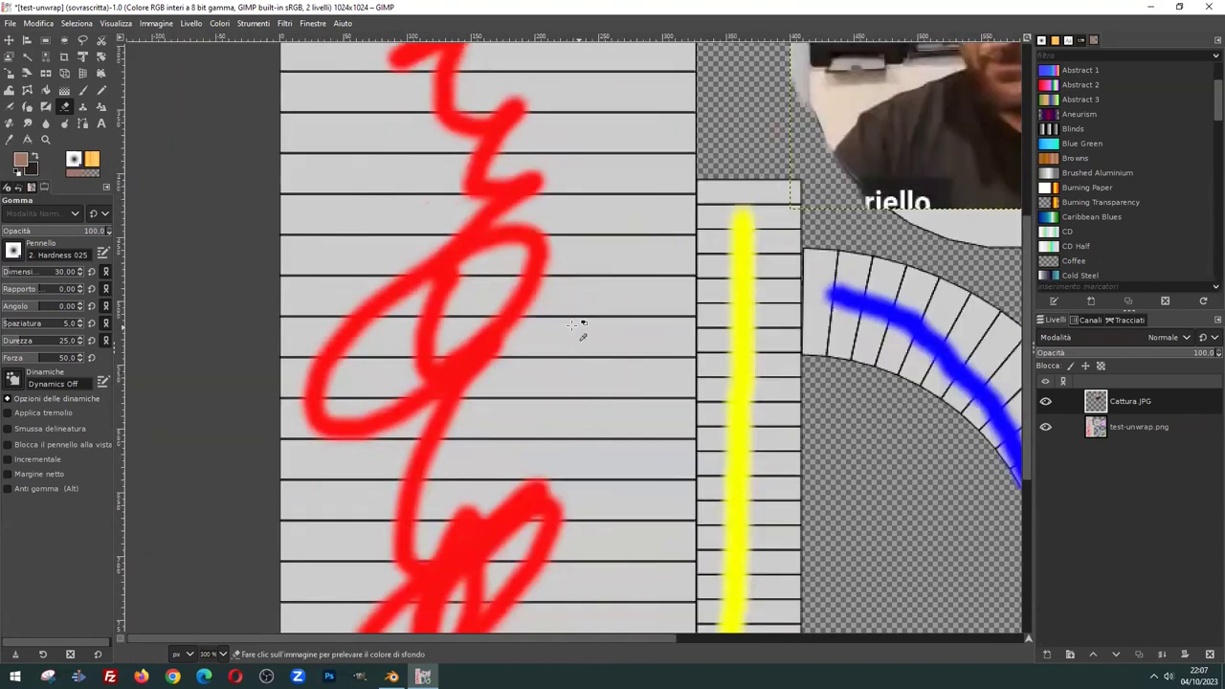
ctrl+scroll(582, 328, down, 1)
ctrl+scroll(826, 146, up, 1)
ctrl+scroll(826, 147, up, 1)
ctrl+scroll(719, 244, down, 3)
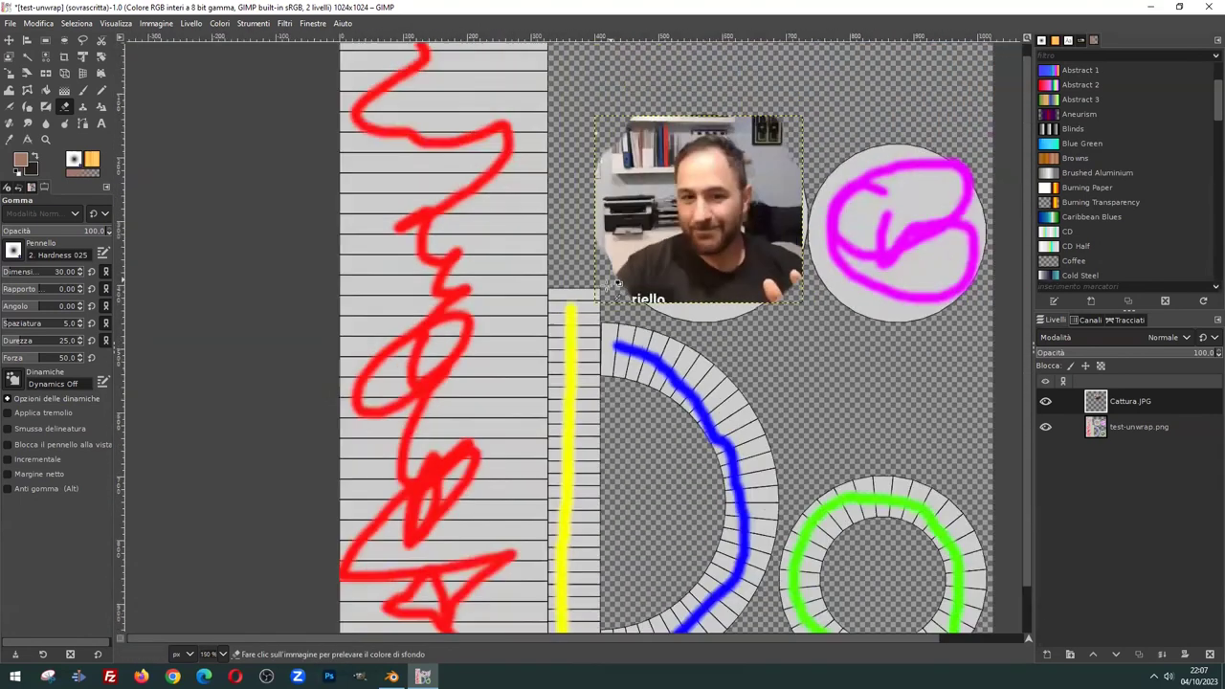
ctrl+scroll(580, 325, down, 1)
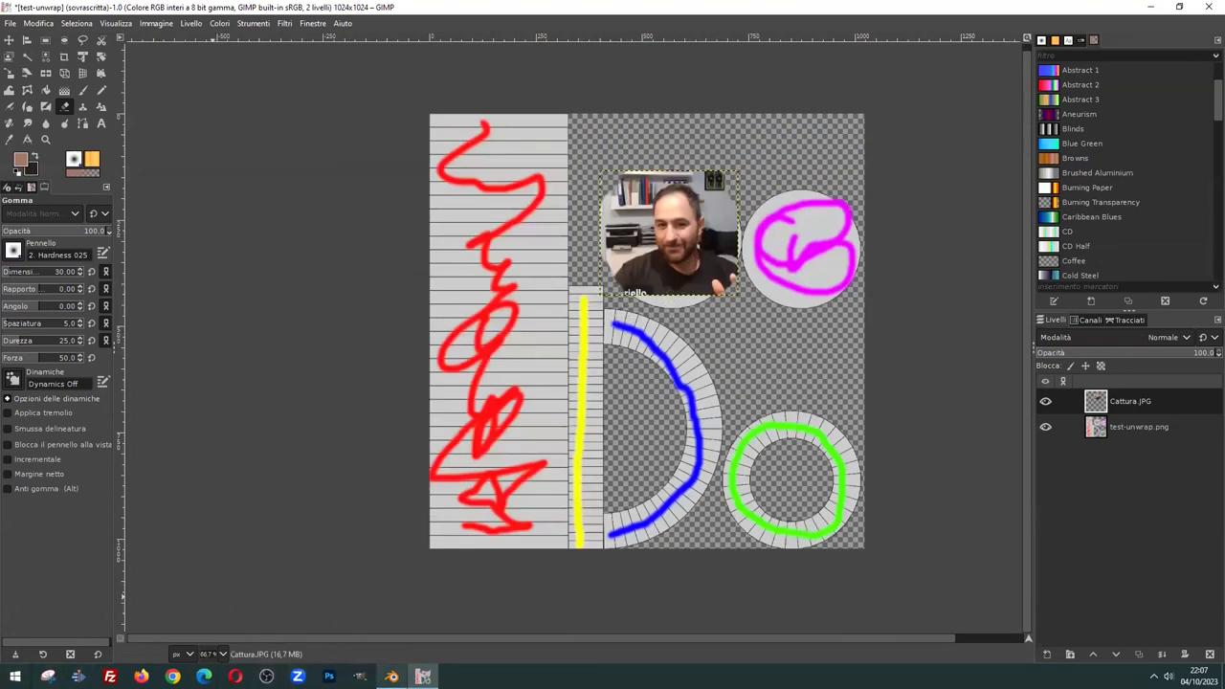
click(392, 677)
mouse_move(235, 412)
ctrl+middle_down()
mouse_move(228, 359)
mouse_move(211, 453)
mouse_move(180, 382)
mouse_move(191, 493)
ctrl+middle_up()
Orbit around the cylinder to check the photo and red strokes, pull back, then return to GIMP
mouse_move(207, 275)
middle_down()
mouse_move(146, 273)
mouse_move(136, 180)
middle_up()
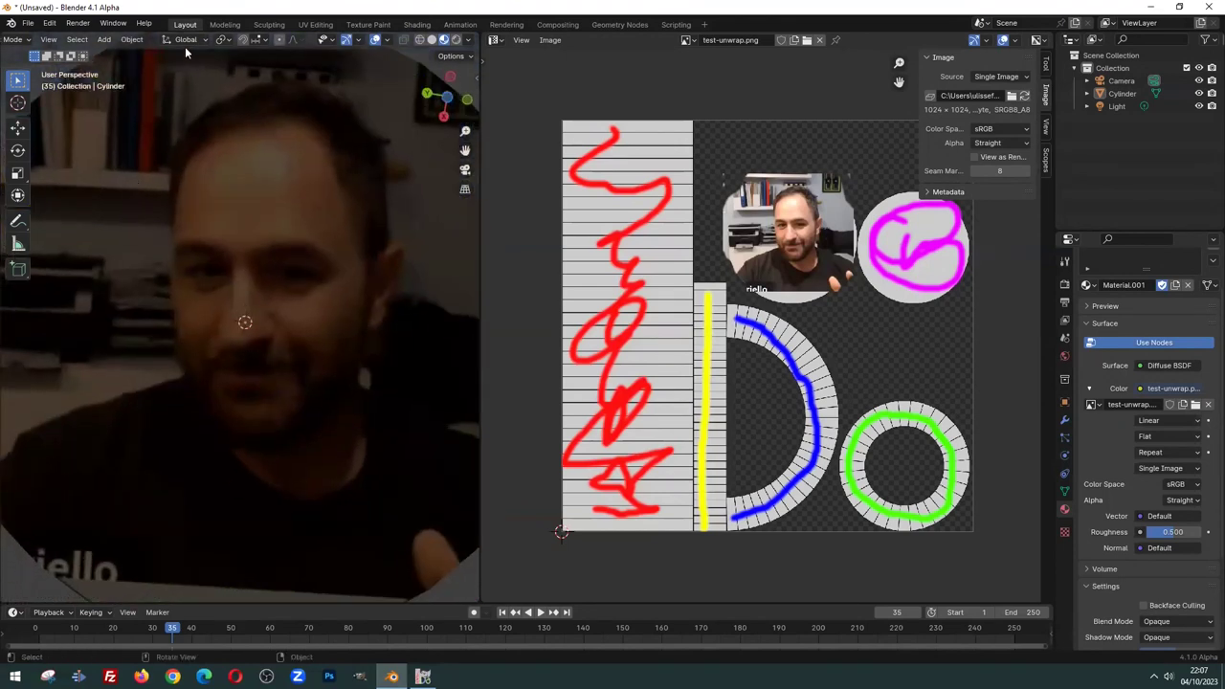
mouse_move(223, 200)
middle_down()
mouse_move(180, 331)
mouse_move(220, 364)
mouse_move(193, 386)
middle_up()
mouse_move(216, 332)
middle_down()
mouse_move(254, 351)
mouse_move(239, 351)
middle_up()
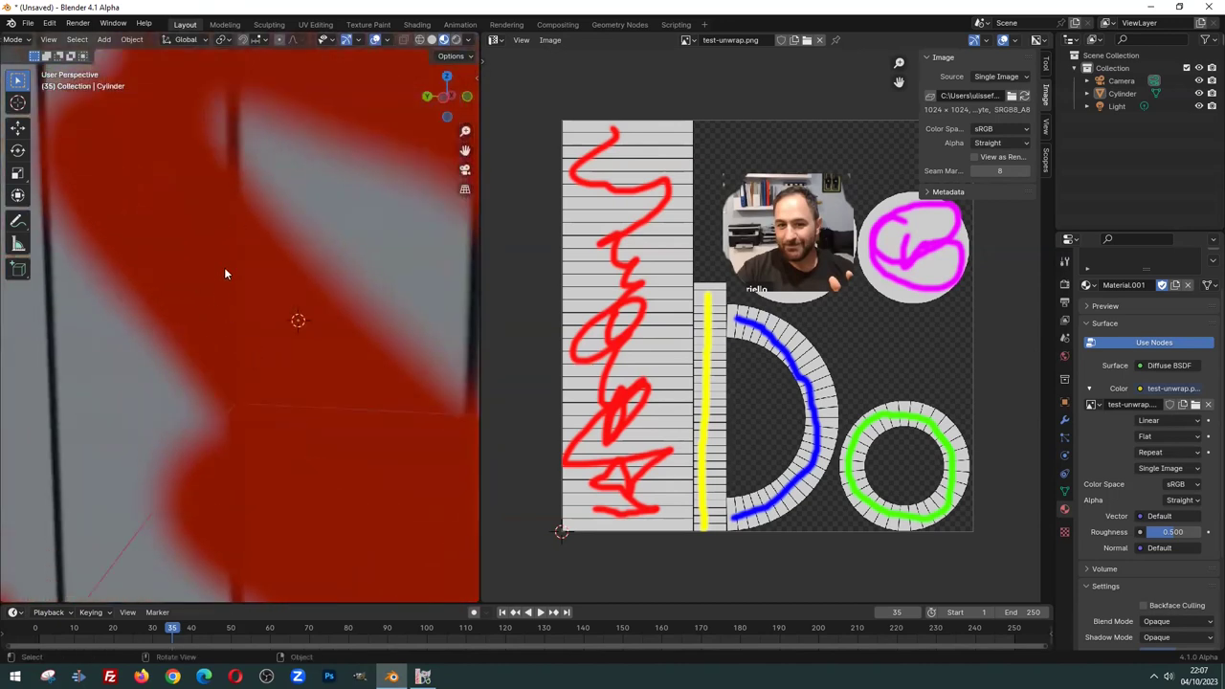
scroll(224, 274, down, 6)
middle_drag(224, 273, 306, 313)
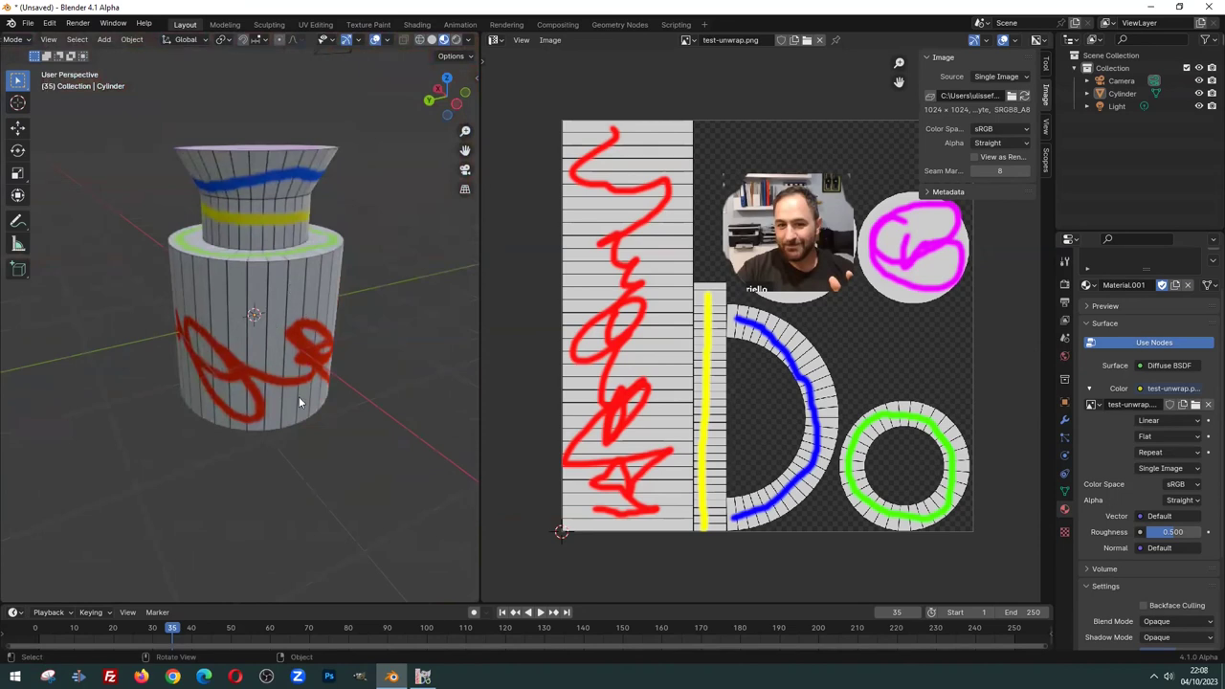
click(422, 677)
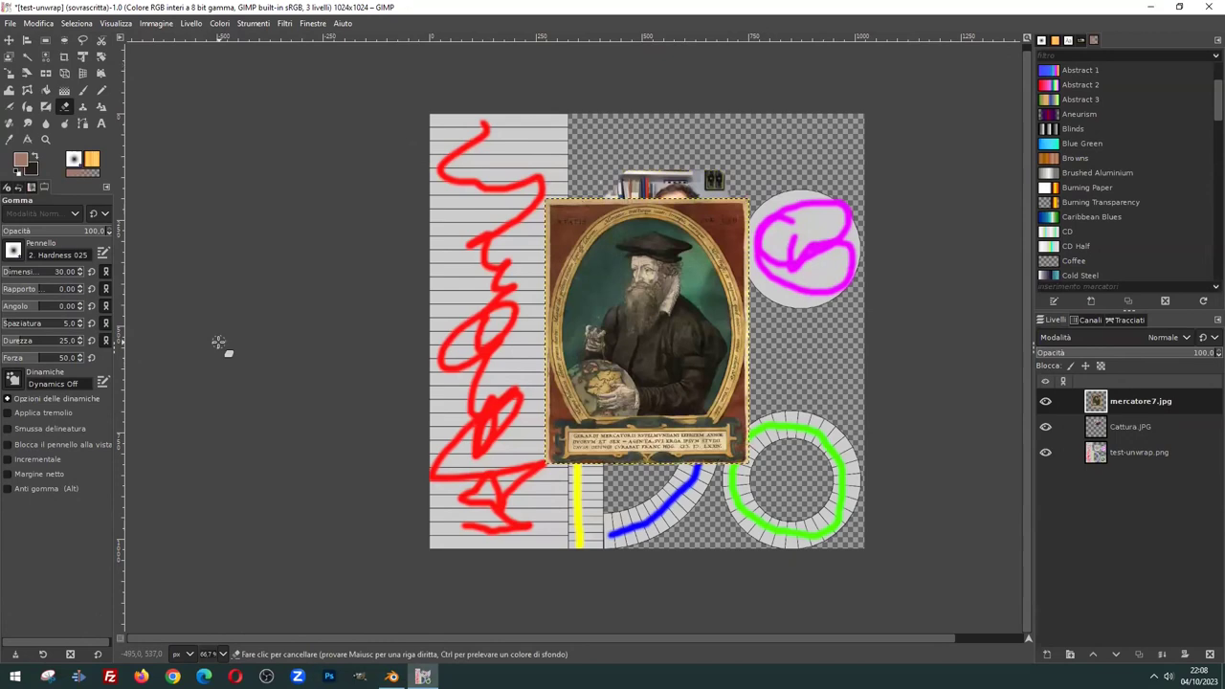
Move the mercatore7.jpg portrait to the upper left and stretch it to 495×1140
click(8, 40)
drag(685, 317, 505, 219)
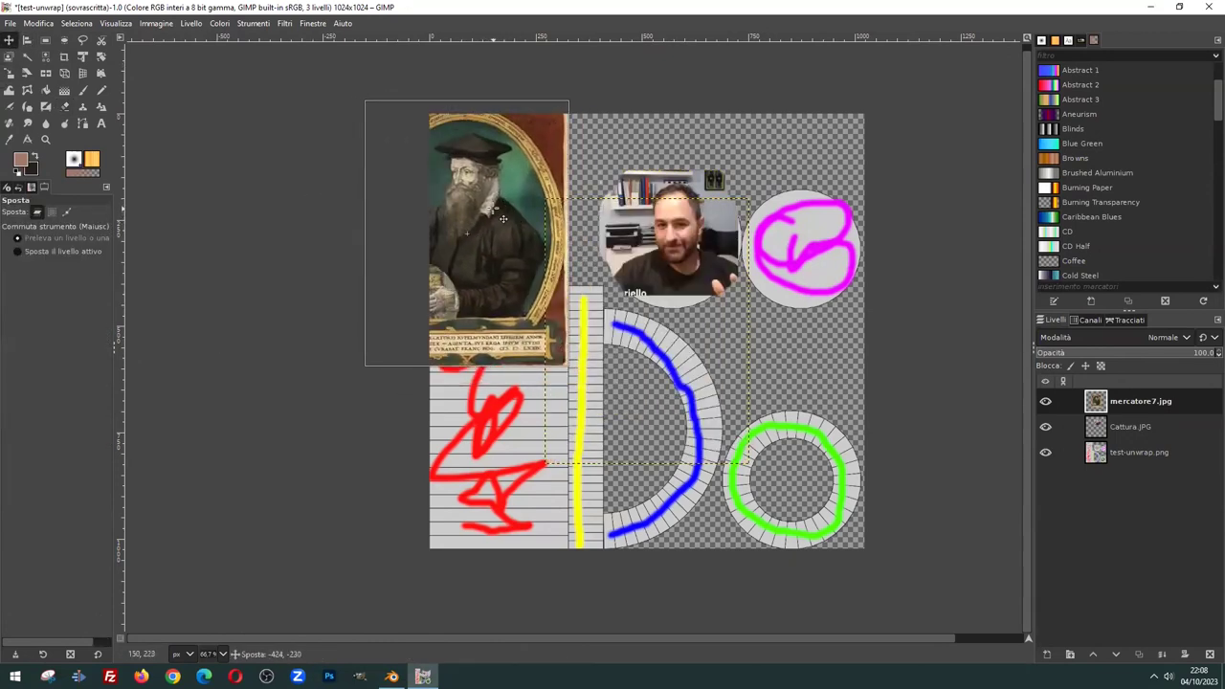
click(9, 90)
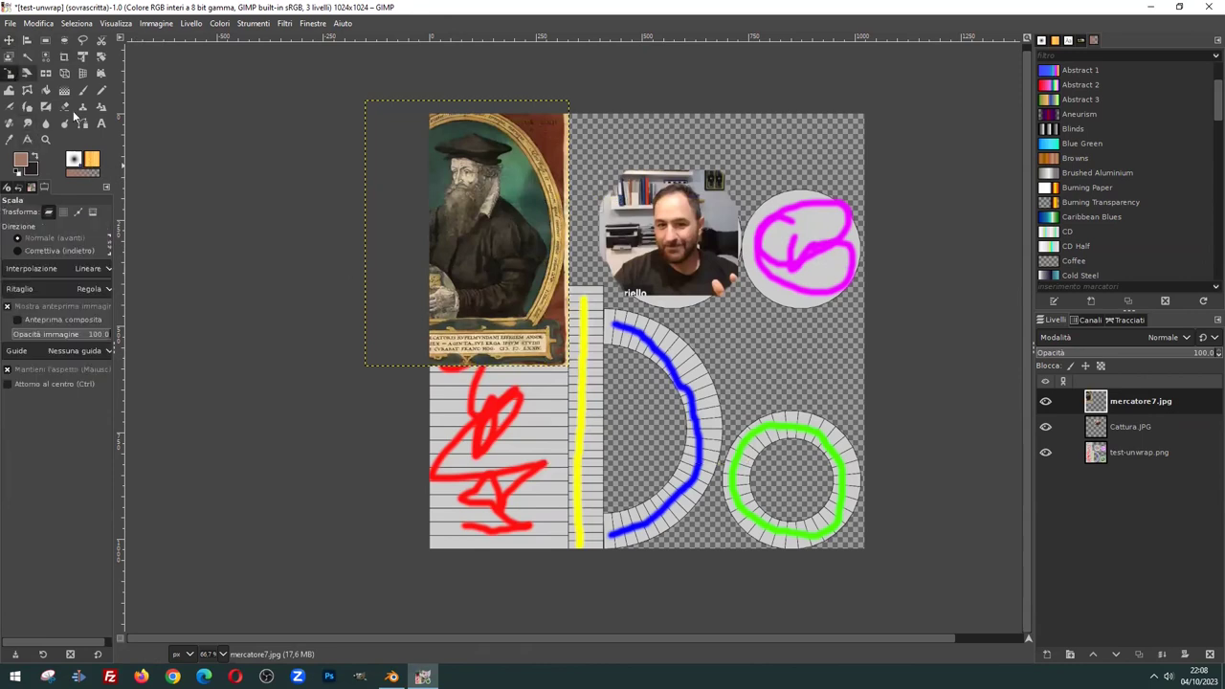
click(481, 356)
drag(465, 369, 499, 592)
click(983, 134)
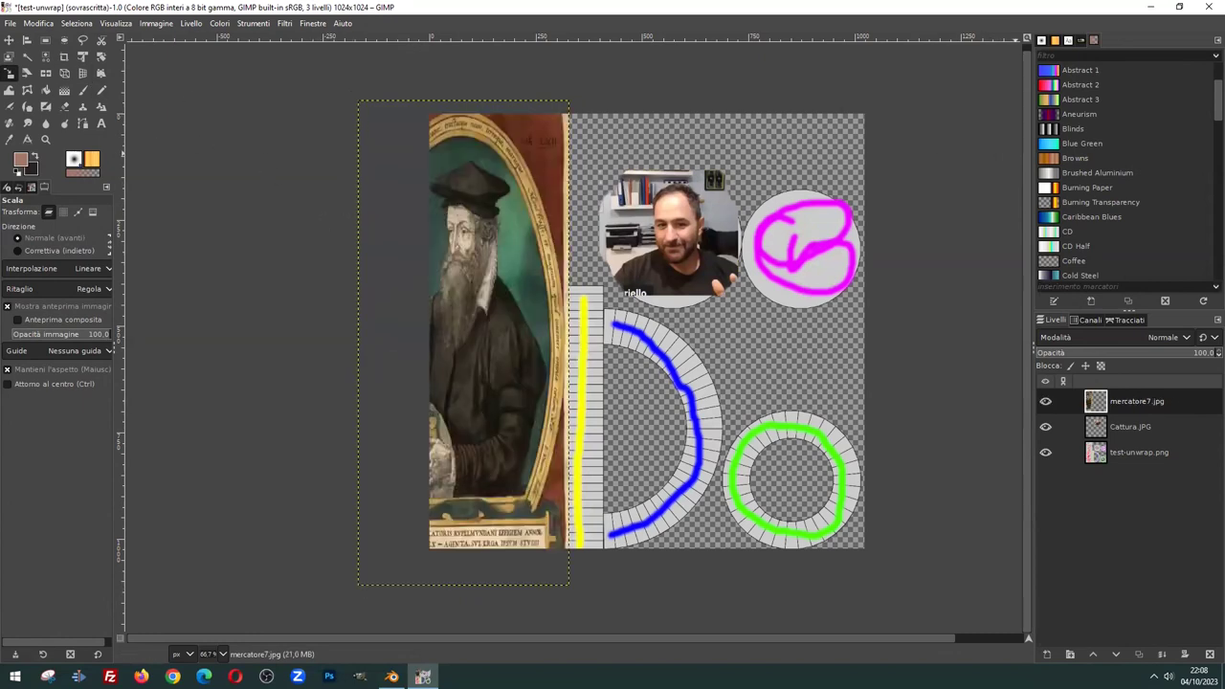
Overwrite test-unwrap.png with the portrait version and return to Blender
click(9, 24)
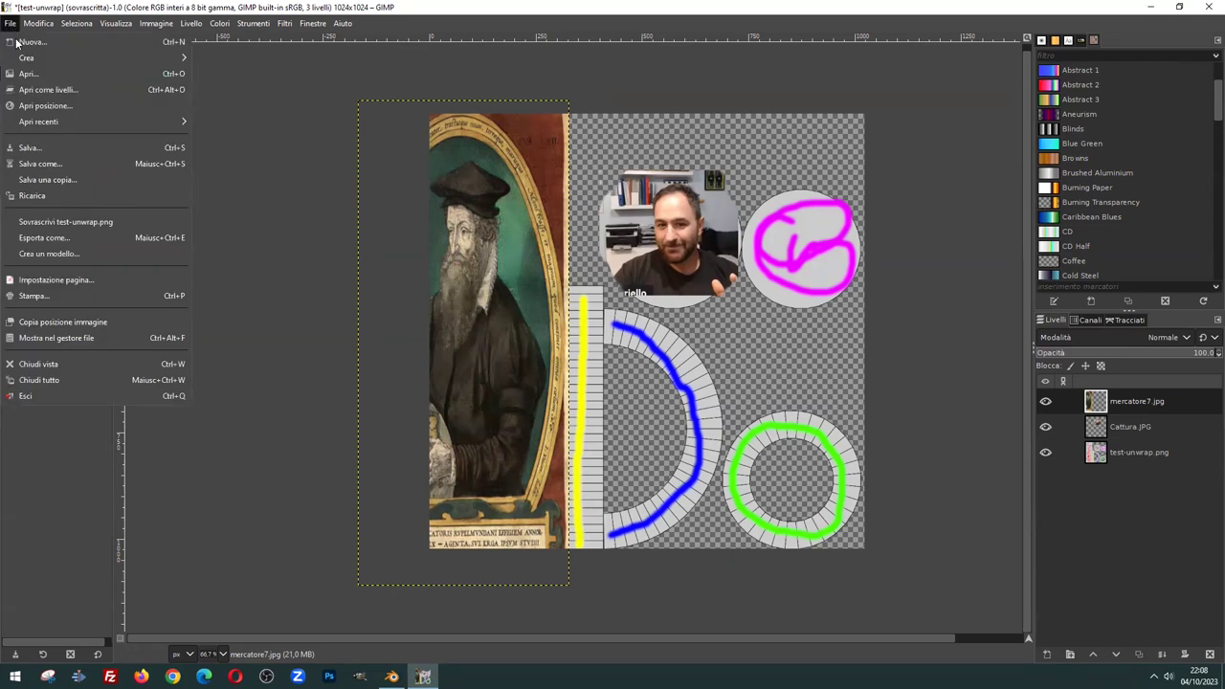
click(43, 222)
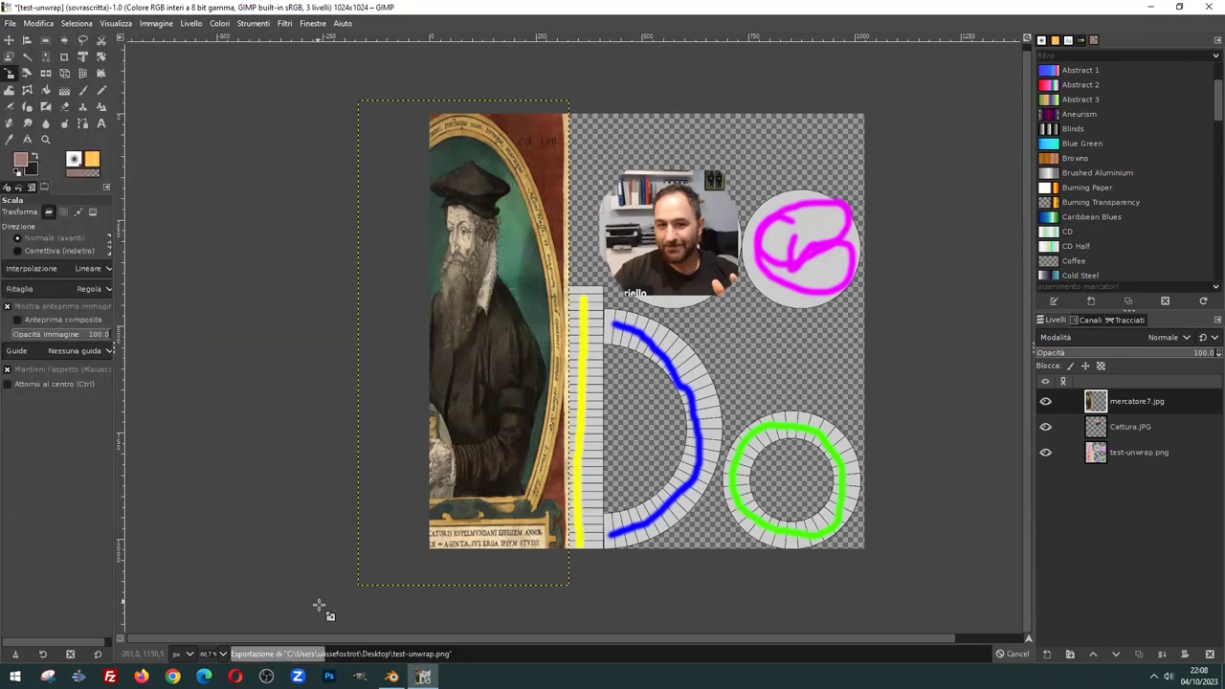
click(391, 676)
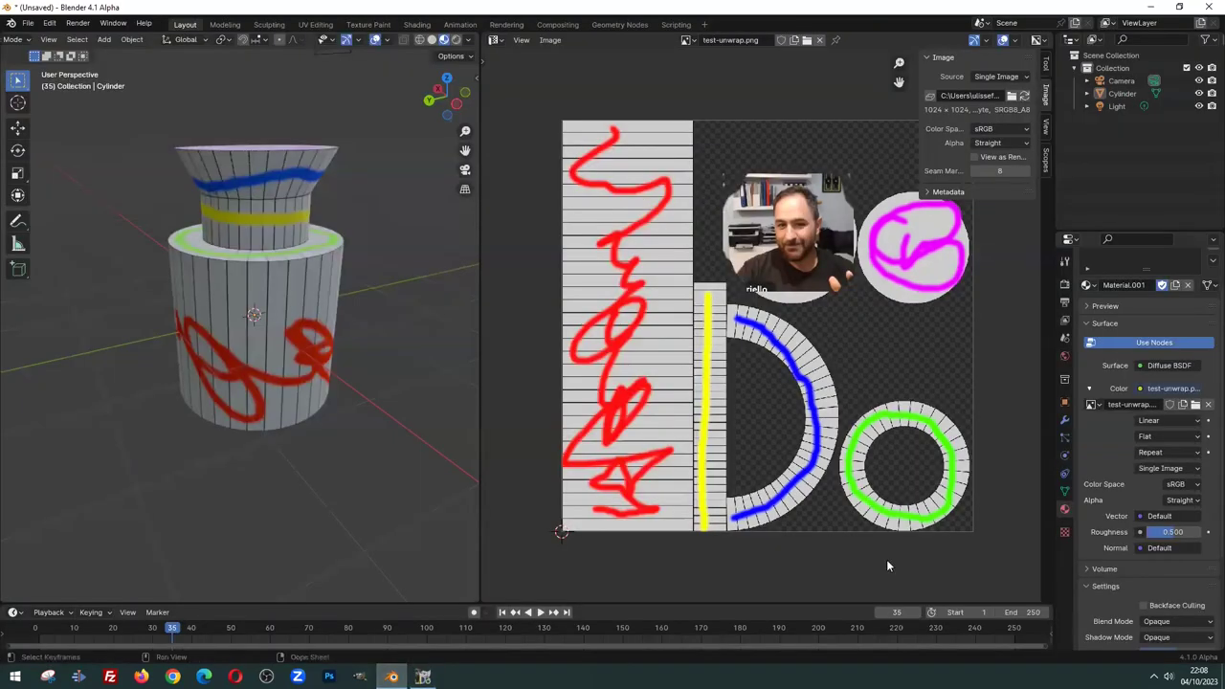
Reload test-unwrap.png so the bearded portrait wraps around the cylinder's side
click(1195, 406)
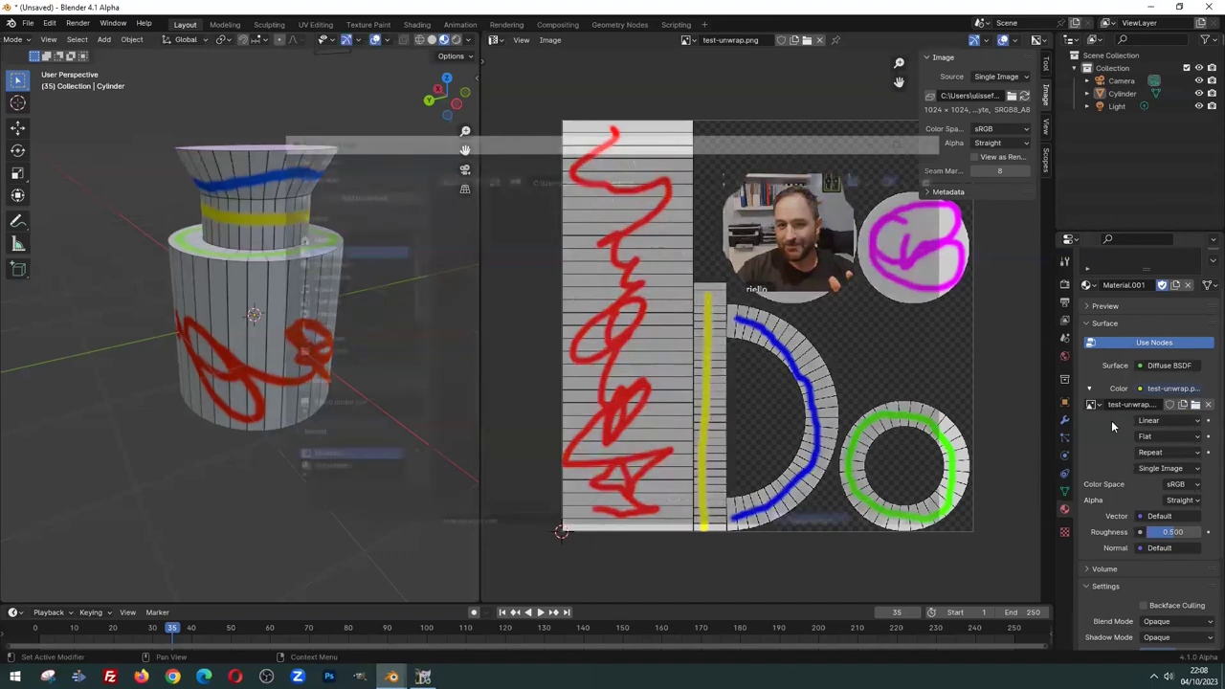
scroll(770, 316, down, 2)
double_click(696, 417)
Orbit the cylinder to inspect the new texture and hide the Image editor's N sidebar
mouse_move(191, 364)
middle_down()
mouse_move(276, 325)
mouse_move(244, 391)
mouse_move(184, 351)
mouse_move(230, 348)
mouse_move(333, 385)
mouse_move(412, 378)
middle_up()
right_click(214, 381)
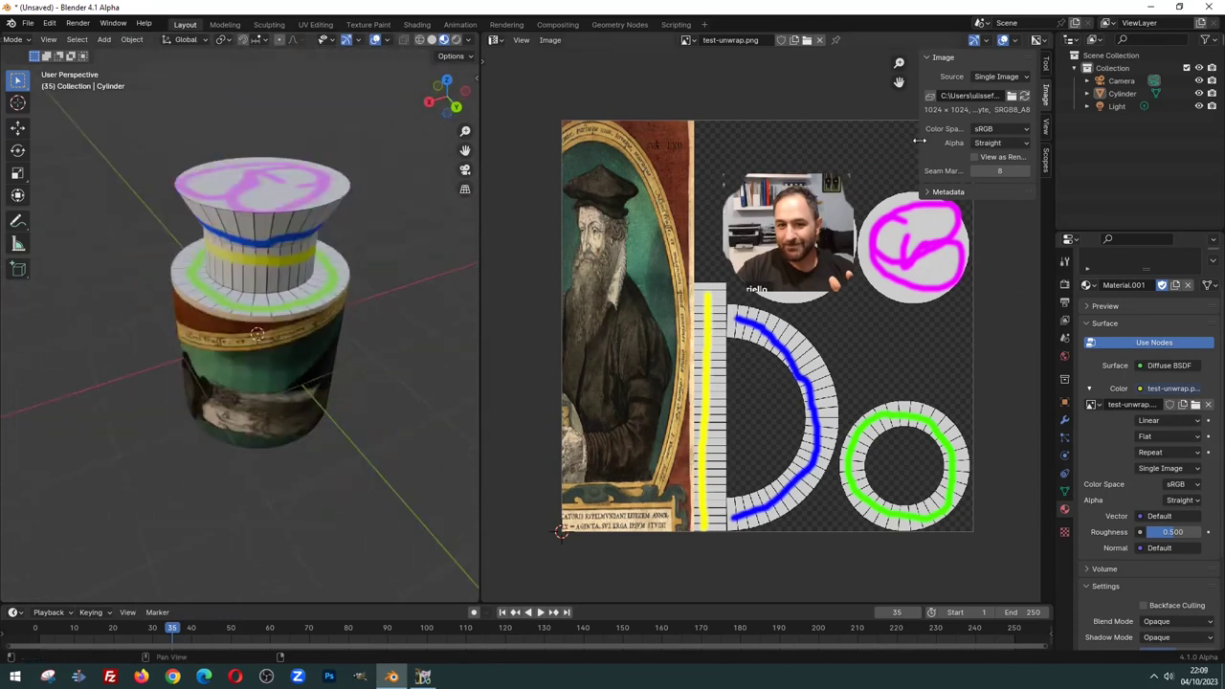
drag(919, 139, 1065, 139)
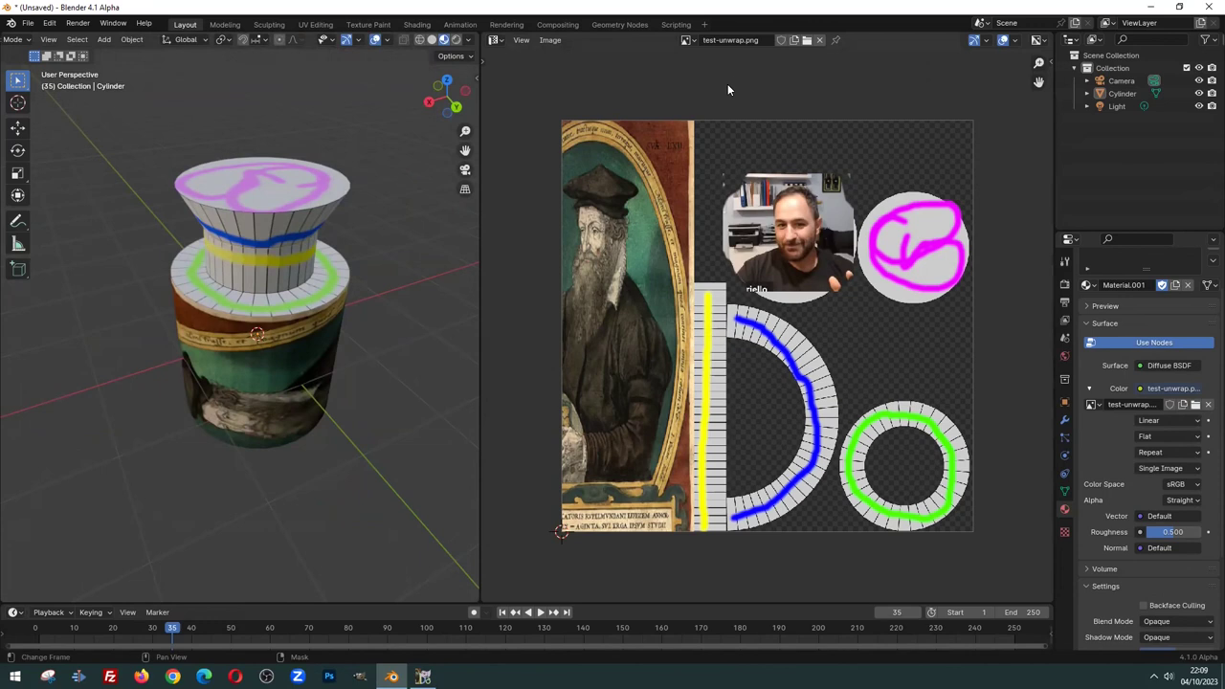
Select the cylinder's entire mesh in Edit Mode and start exporting the UV layout as an image
key(Tab)
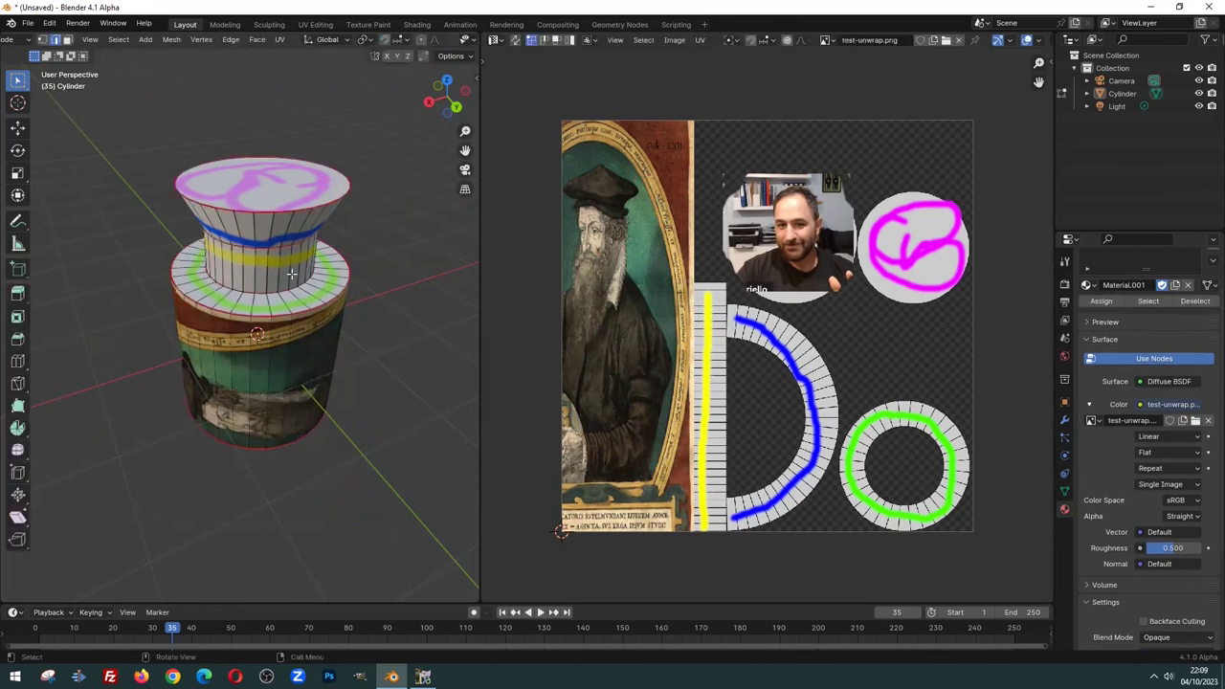
key(a)
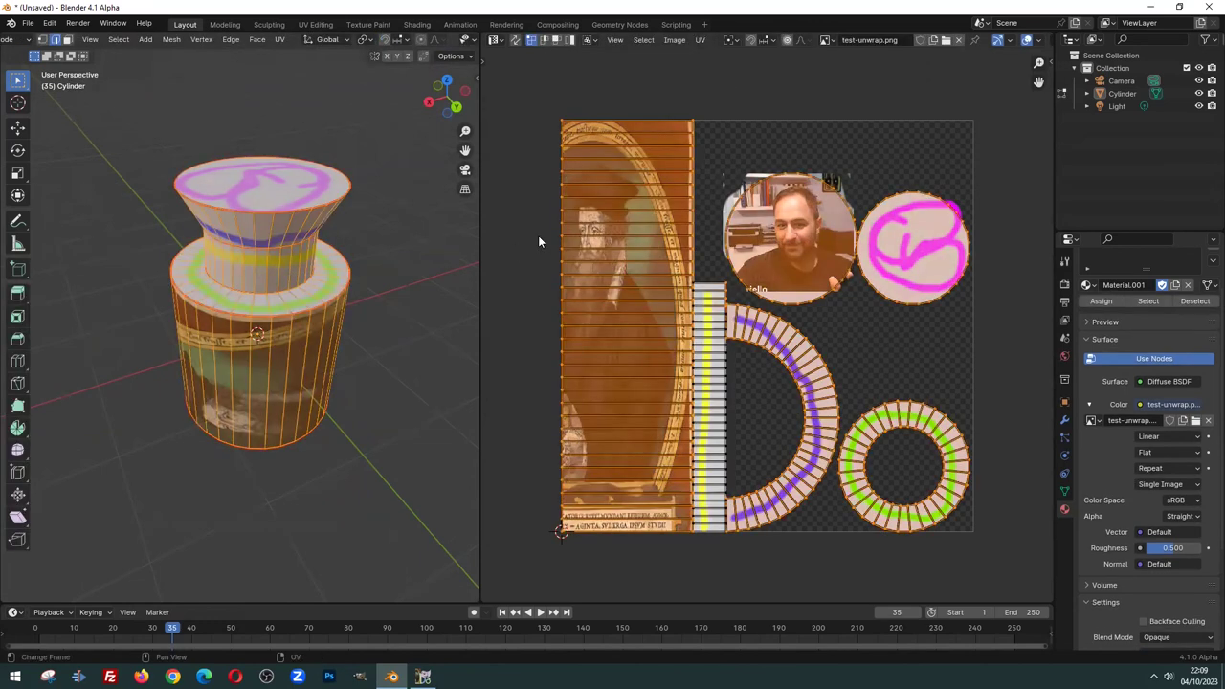
click(699, 40)
click(700, 40)
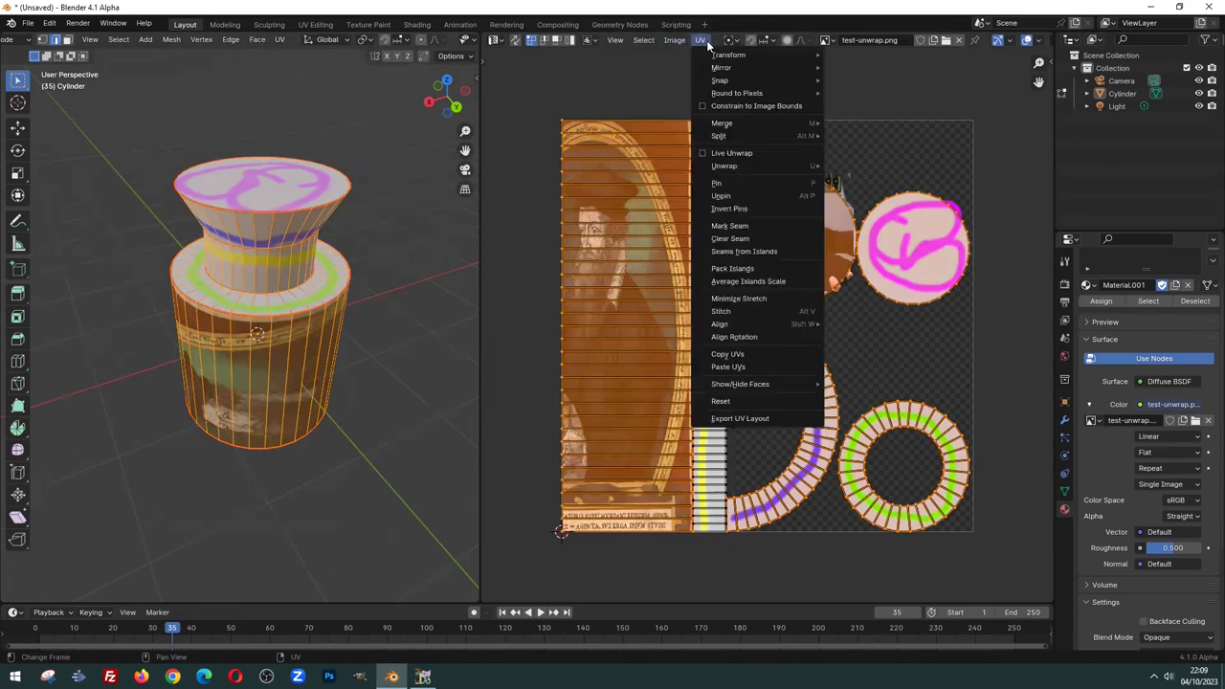
click(782, 418)
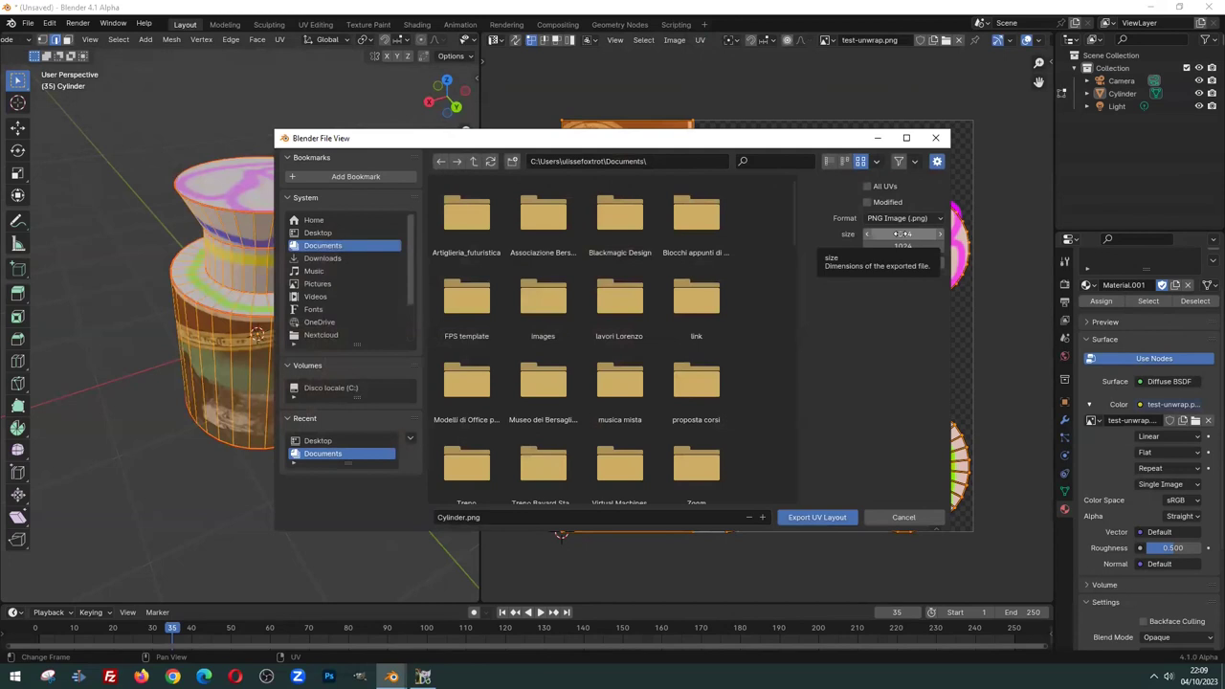
drag(781, 142, 297, 116)
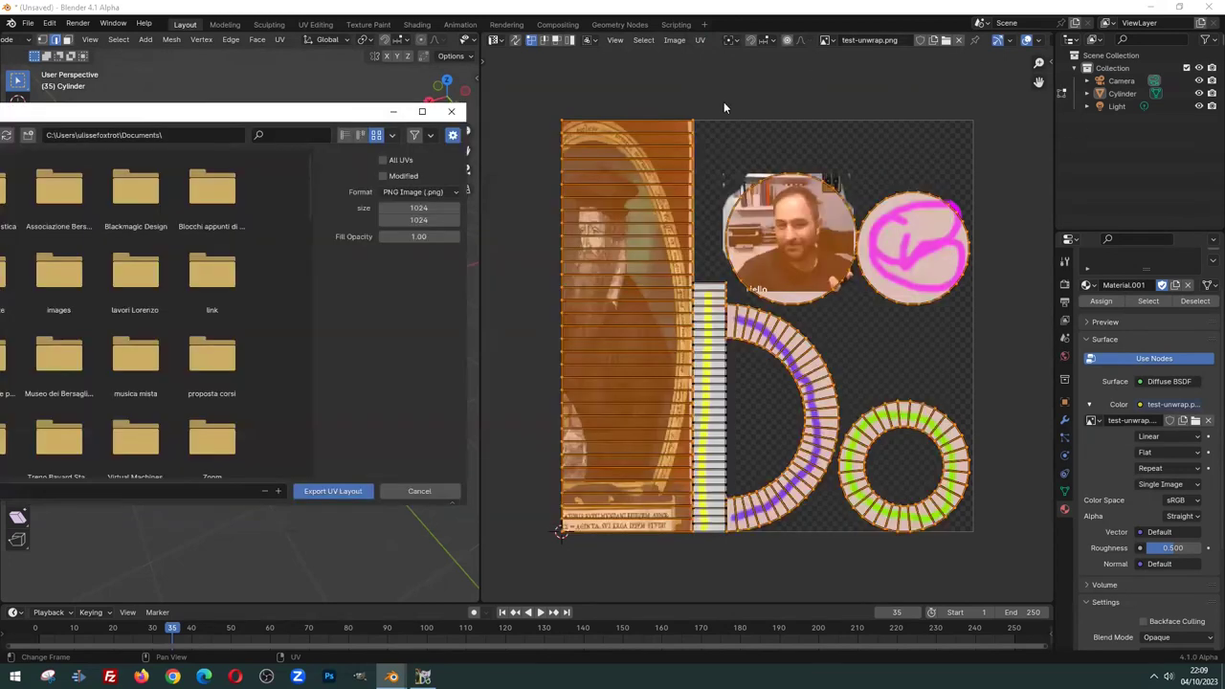
scroll(617, 144, down, 3)
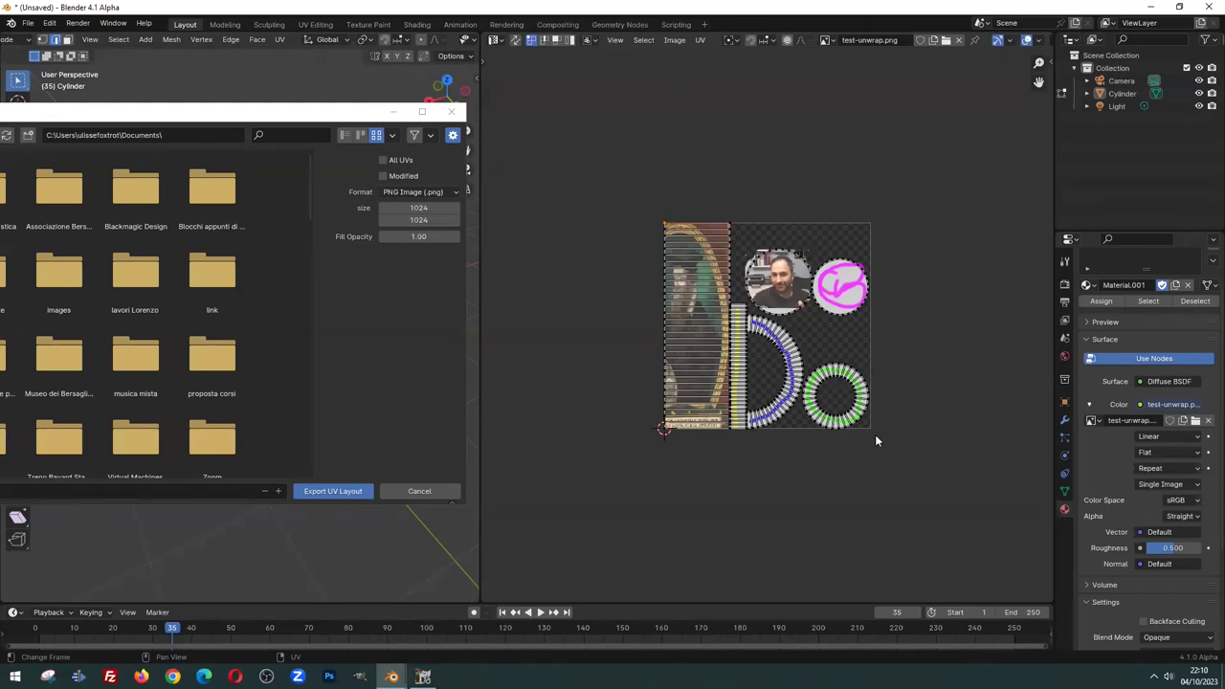
scroll(874, 441, up, 2)
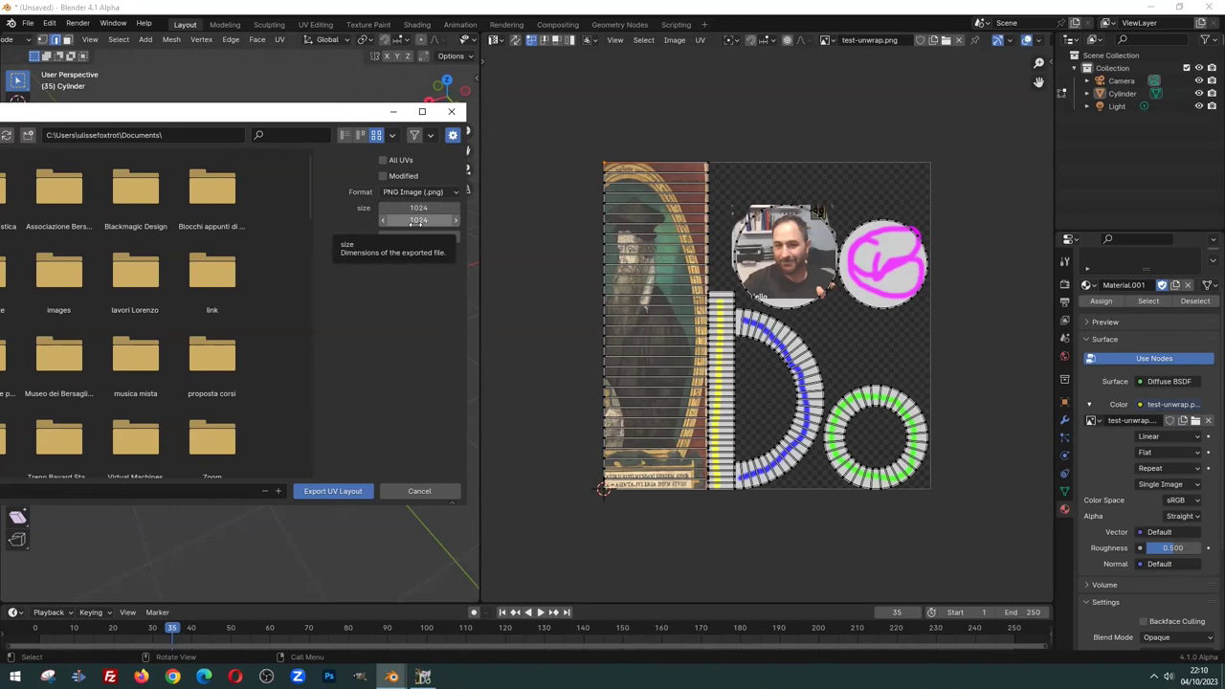
Set the second export Size value to 2750, then close the Export UV Layout window
mouse_move(416, 221)
mouse_down()
mouse_move(450, 221)
mouse_move(441, 305)
mouse_up()
text(2750)
drag(427, 218, 413, 219)
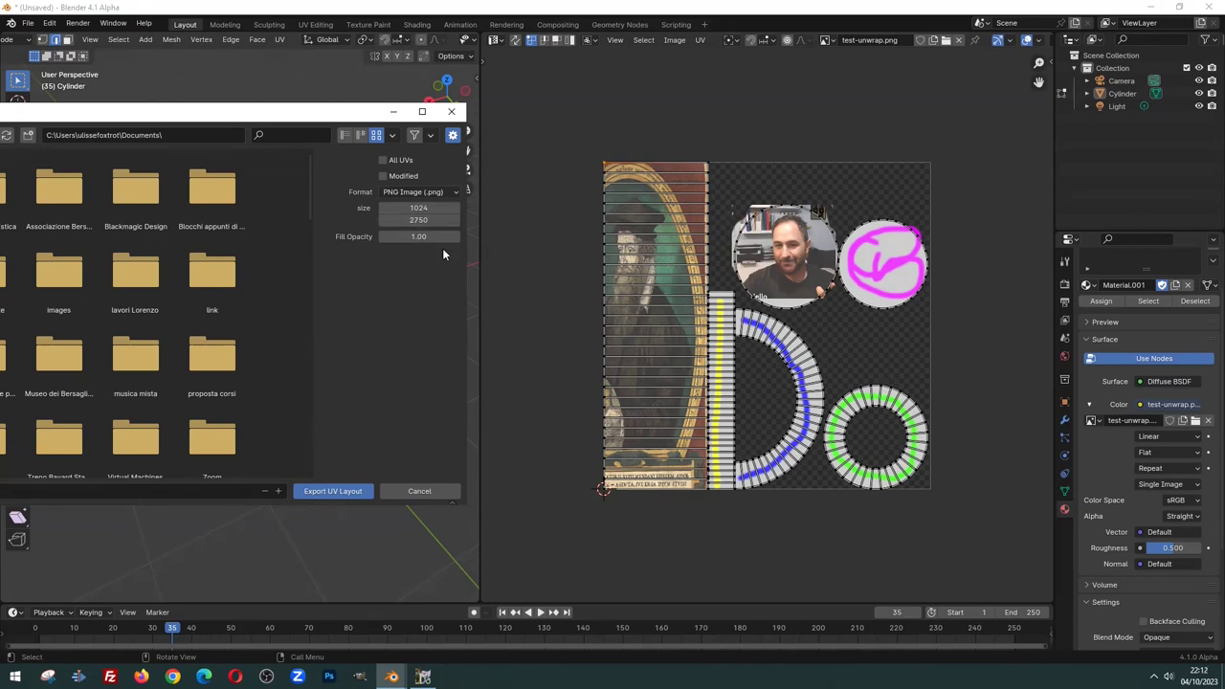
drag(324, 111, 577, 173)
click(705, 152)
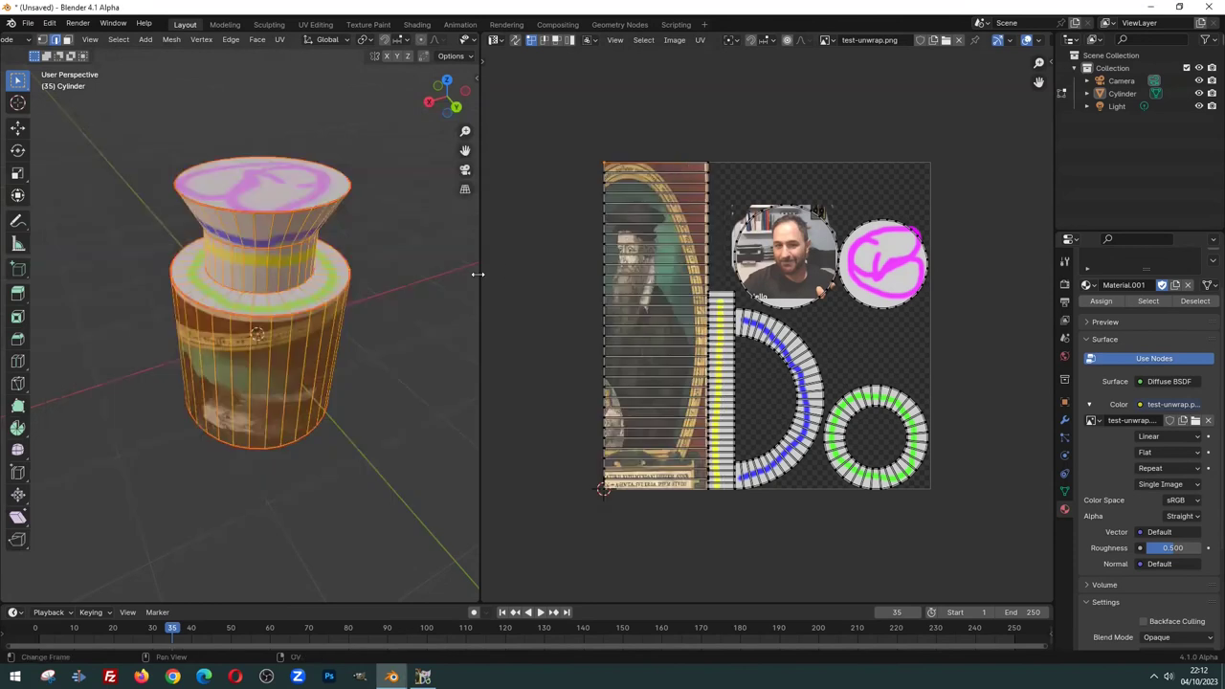
Unlink the texture's image and remove the Color input's link, leaving plain white
click(1206, 421)
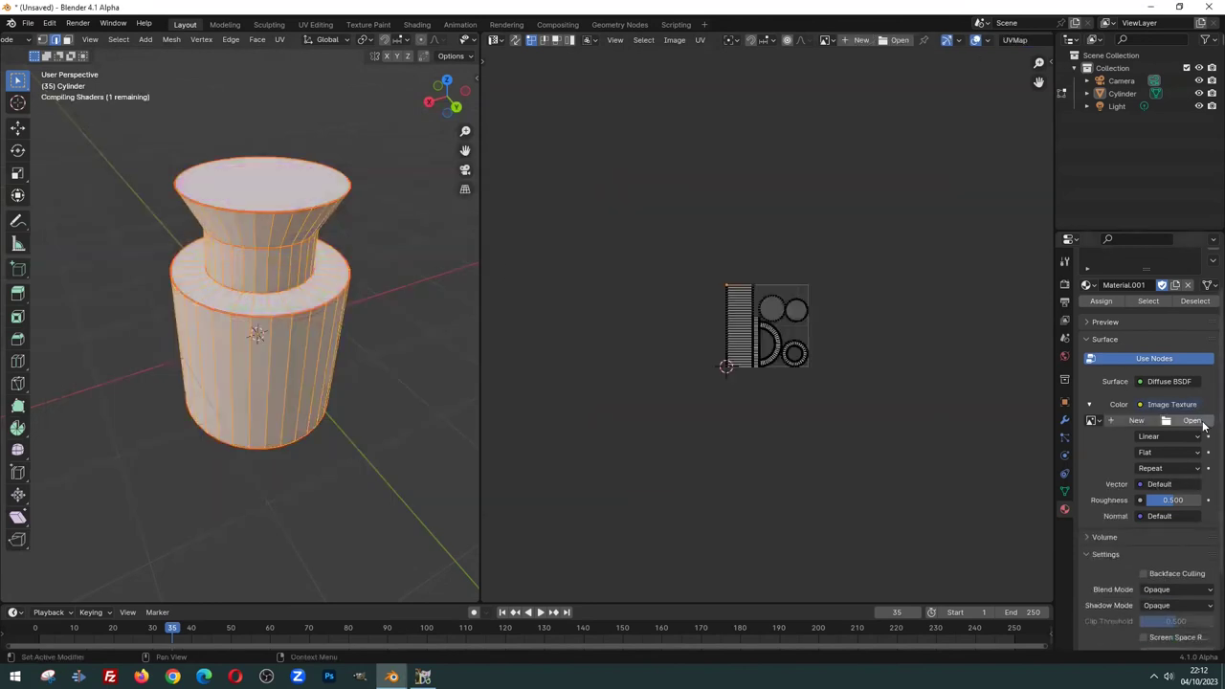
click(1140, 404)
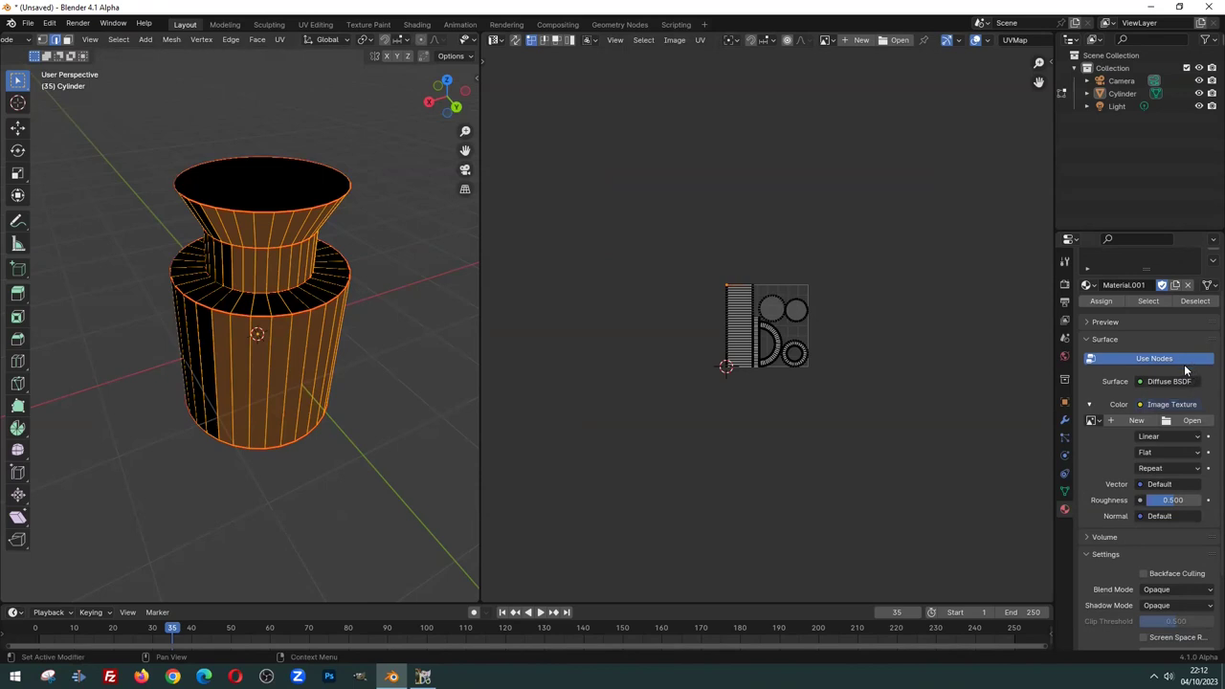
click(1141, 405)
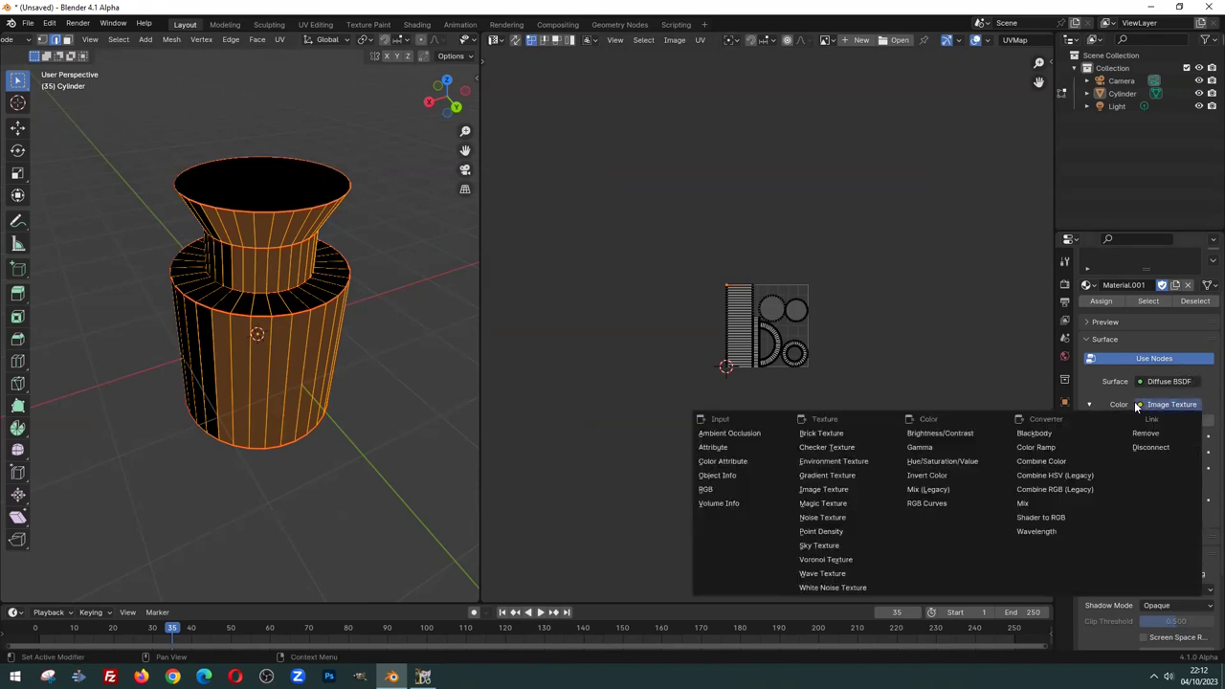
click(1149, 437)
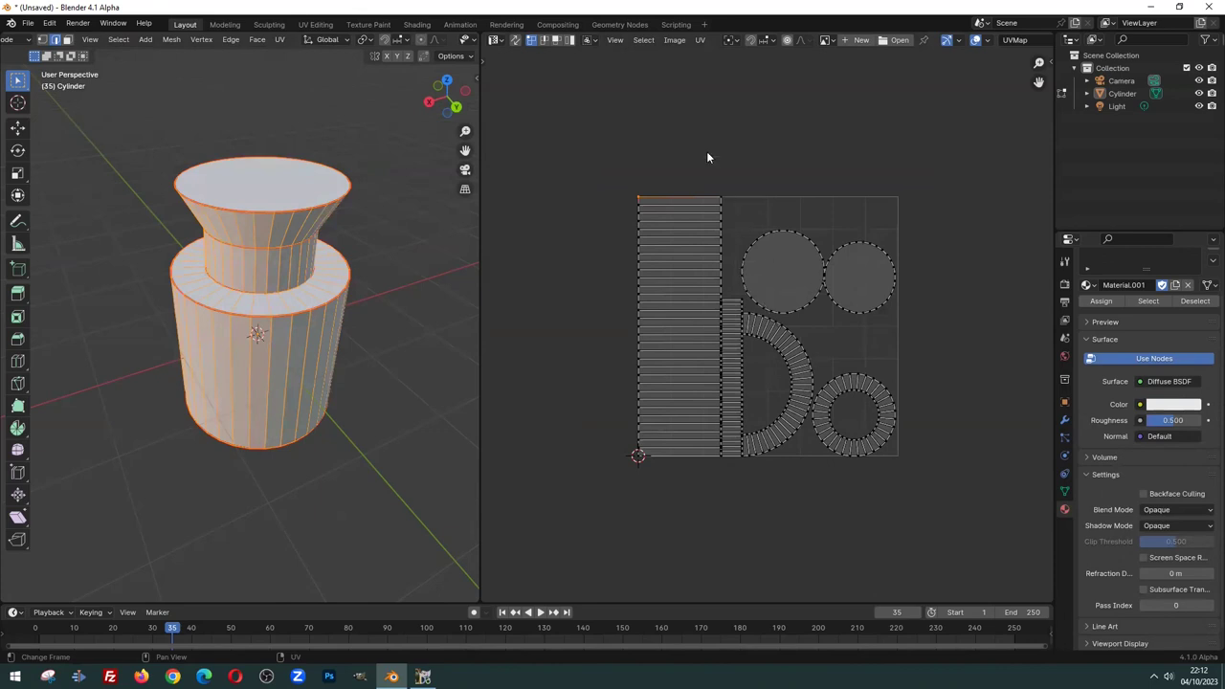
Create a new 1024 px UV Grid image, keeping the name Untitled
click(842, 38)
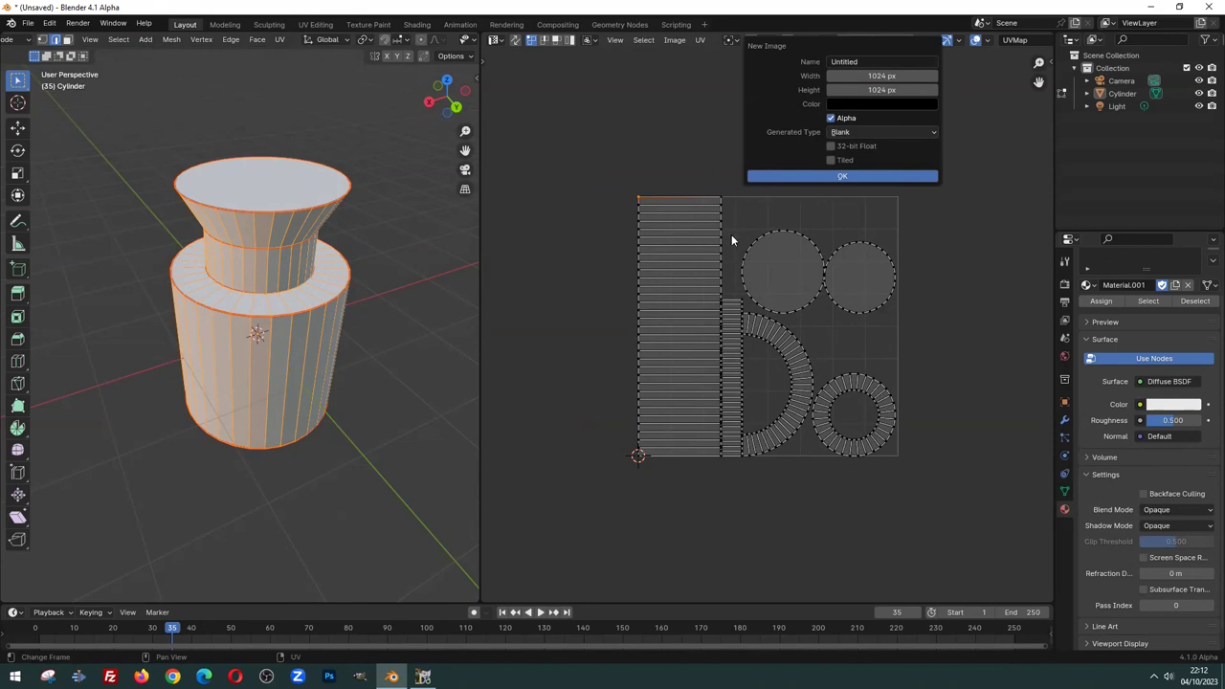
click(870, 60)
drag(870, 60, 783, 57)
key(Return)
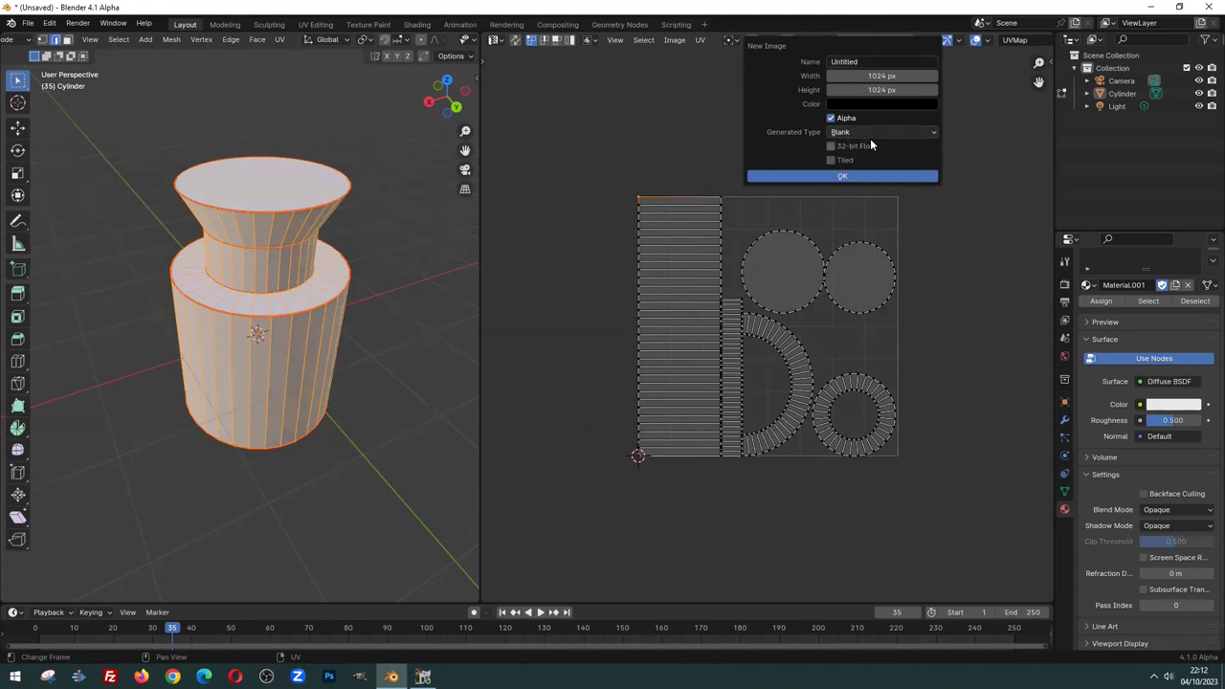
click(870, 132)
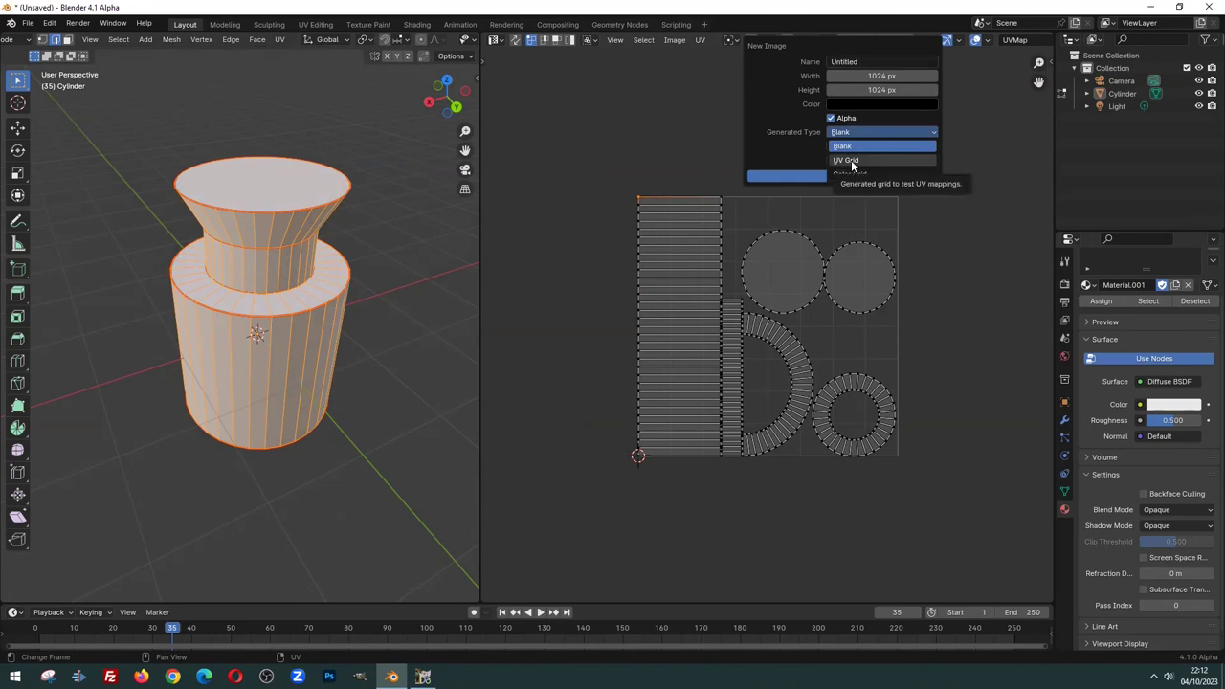
click(850, 161)
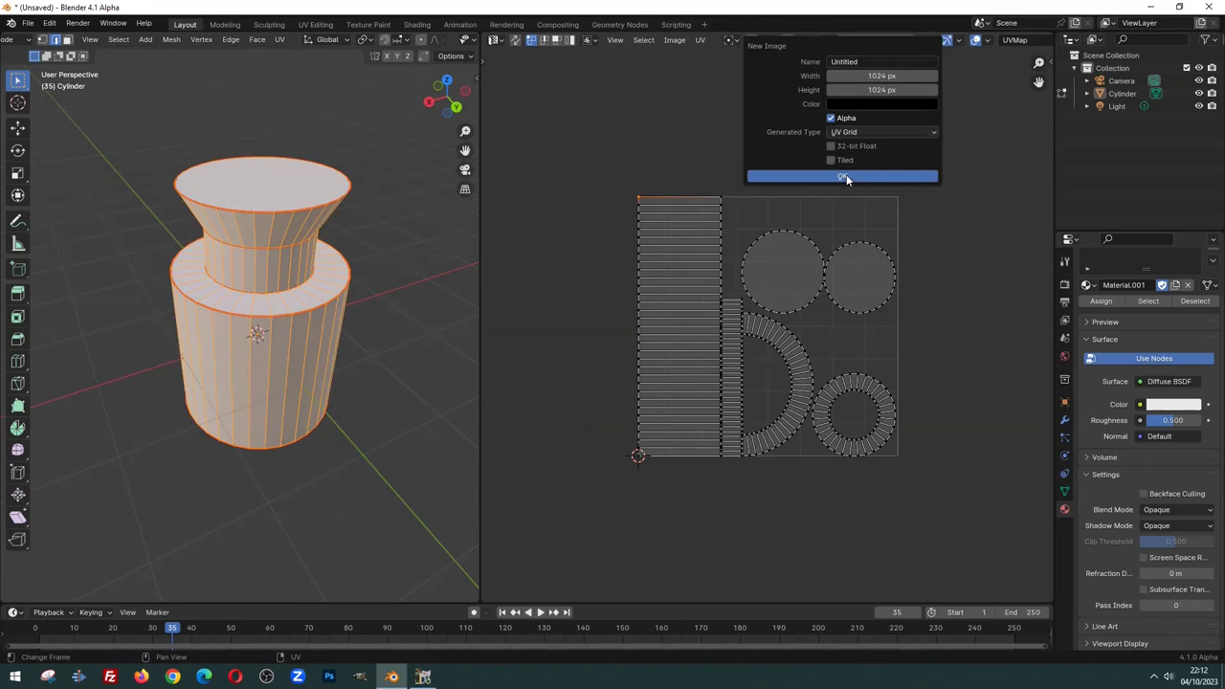
click(846, 178)
scroll(767, 305, down, 4)
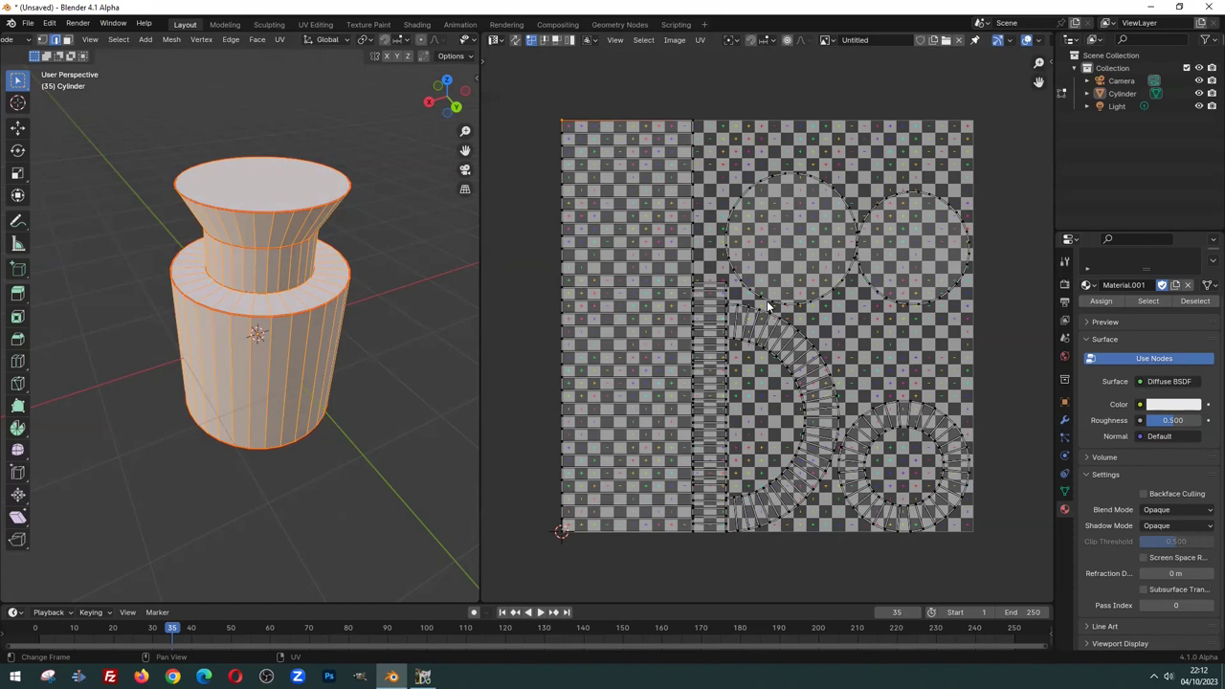
scroll(890, 378, up, 8)
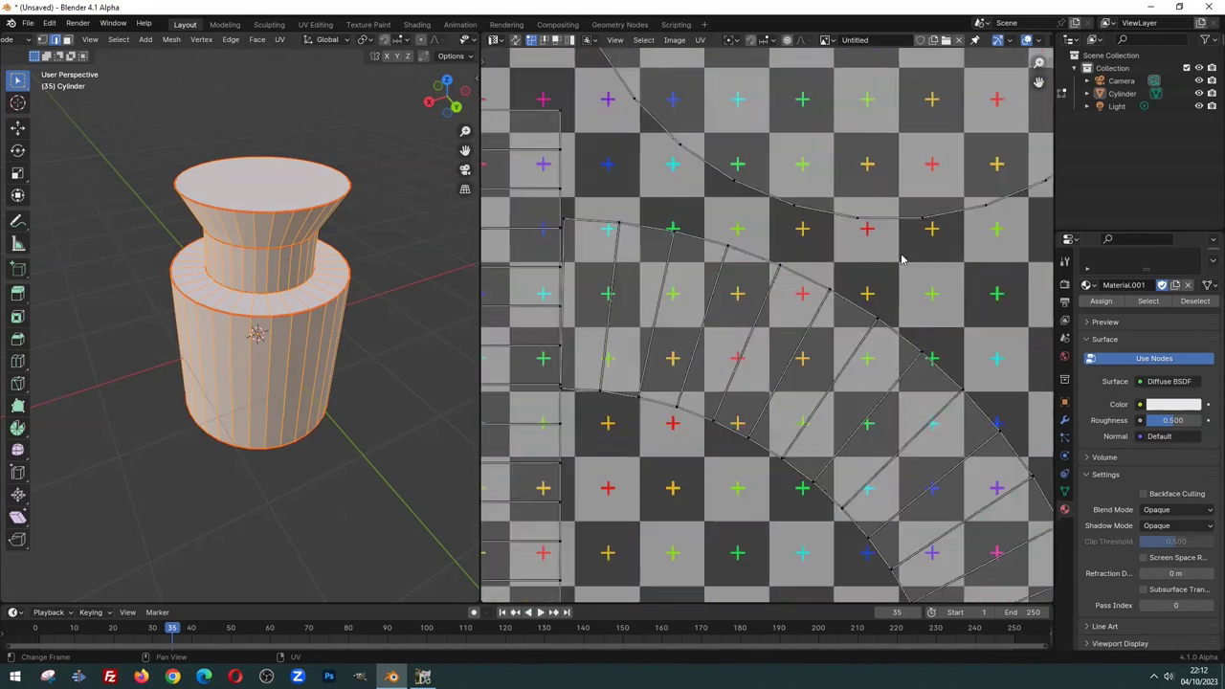
key(Home)
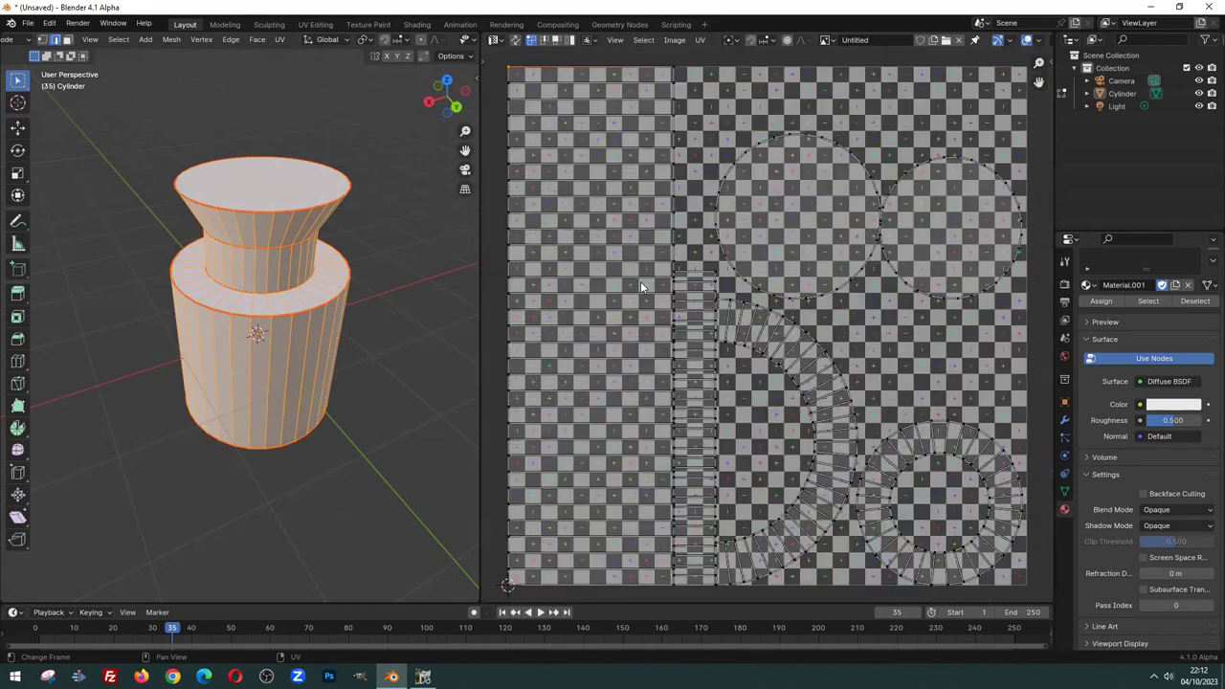
scroll(640, 281, down, 1)
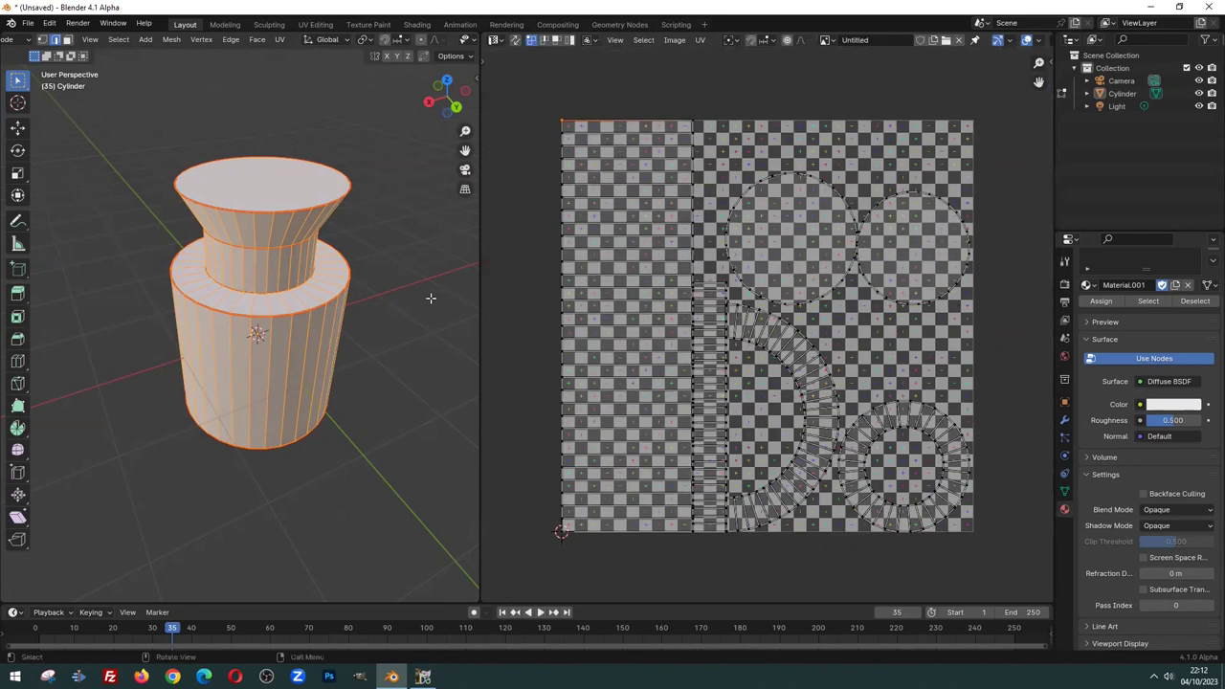
middle_drag(431, 297, 426, 273)
scroll(943, 40, down, 2)
scroll(944, 40, down, 1)
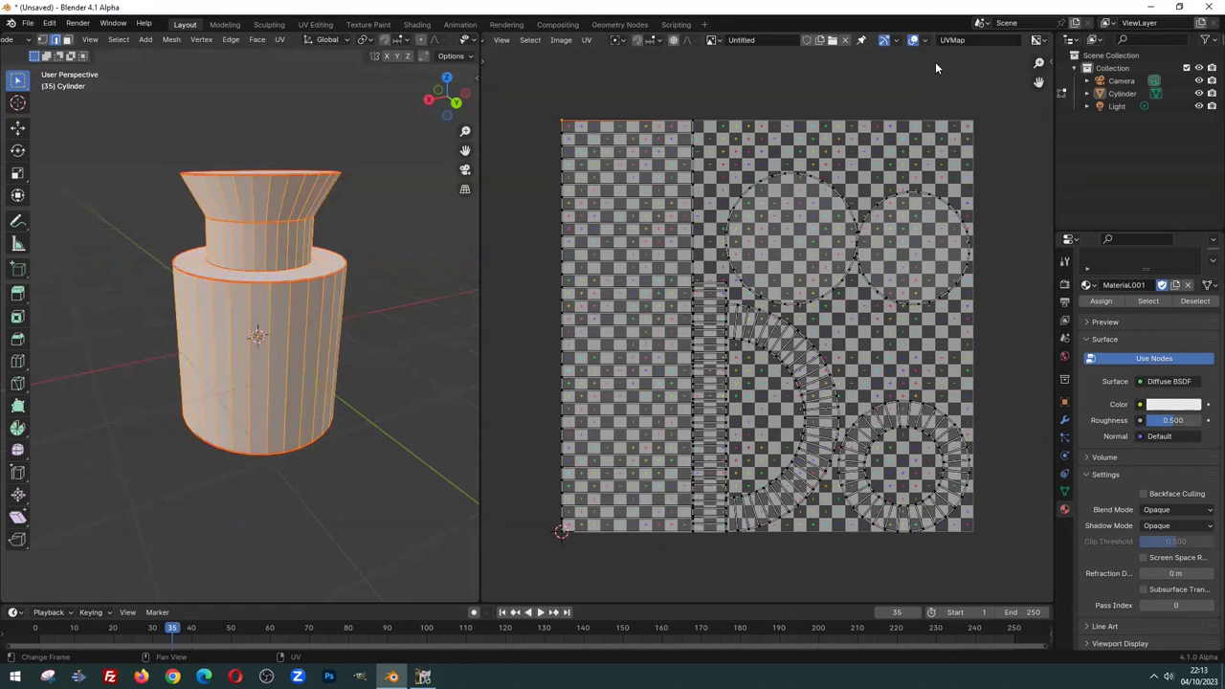
middle_drag(251, 182, 238, 229)
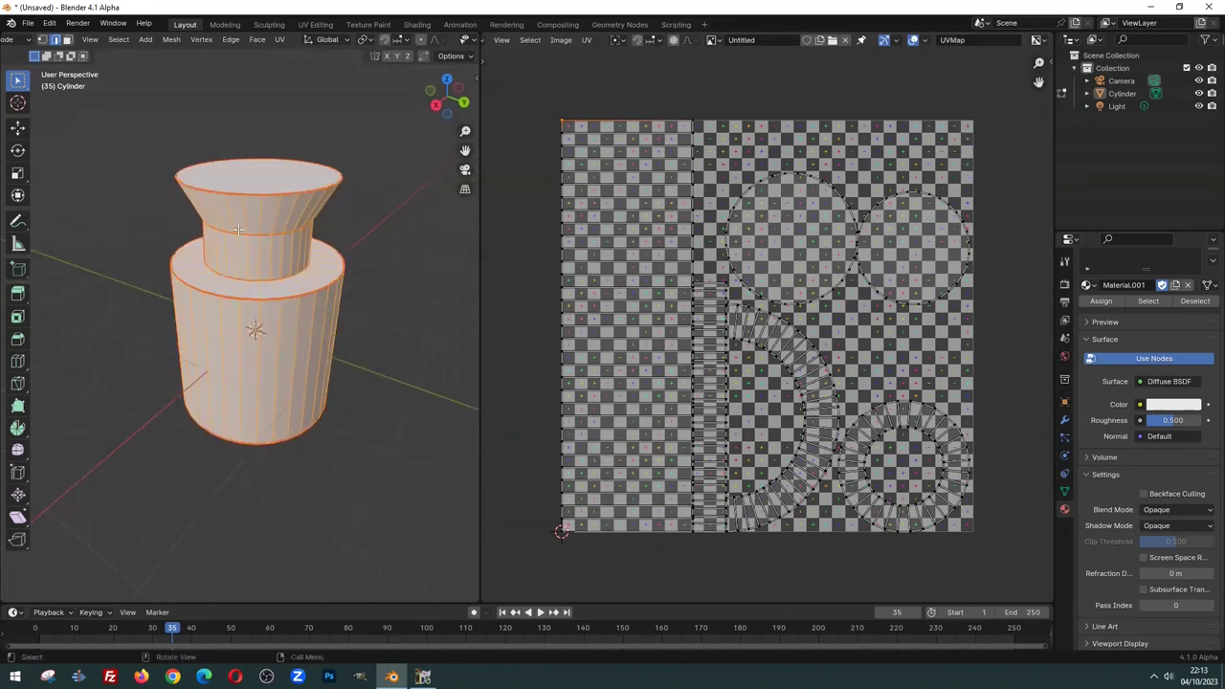
scroll(738, 141, up, 1)
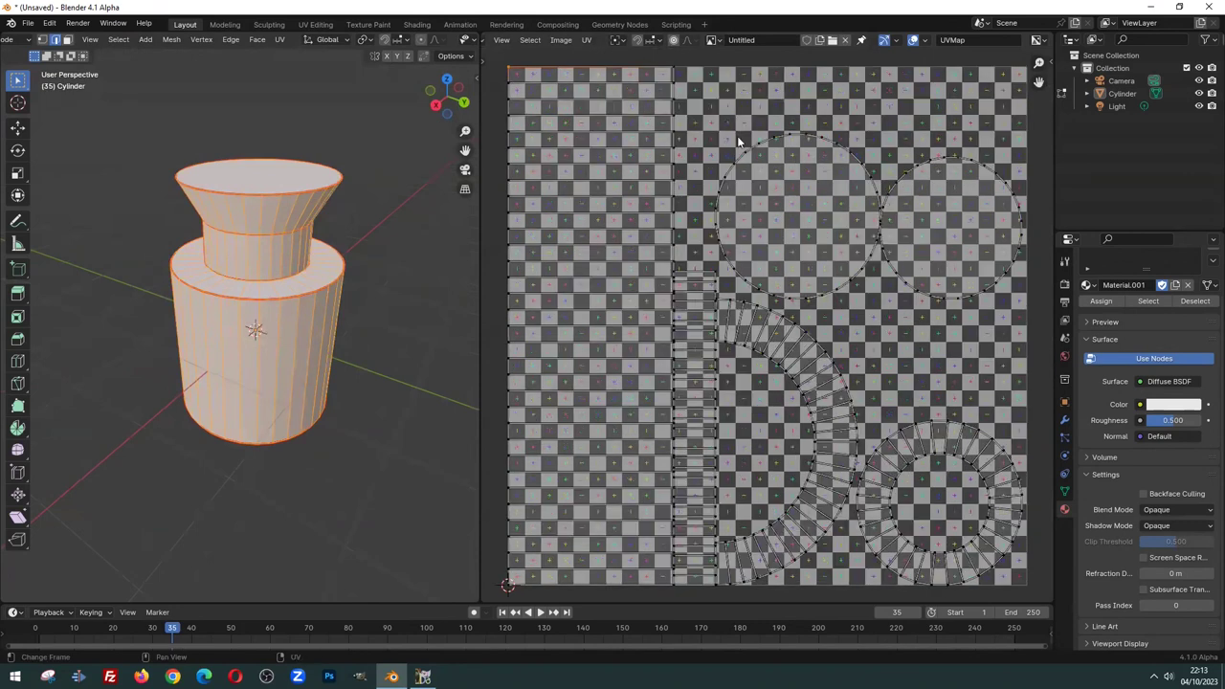
scroll(738, 142, down, 2)
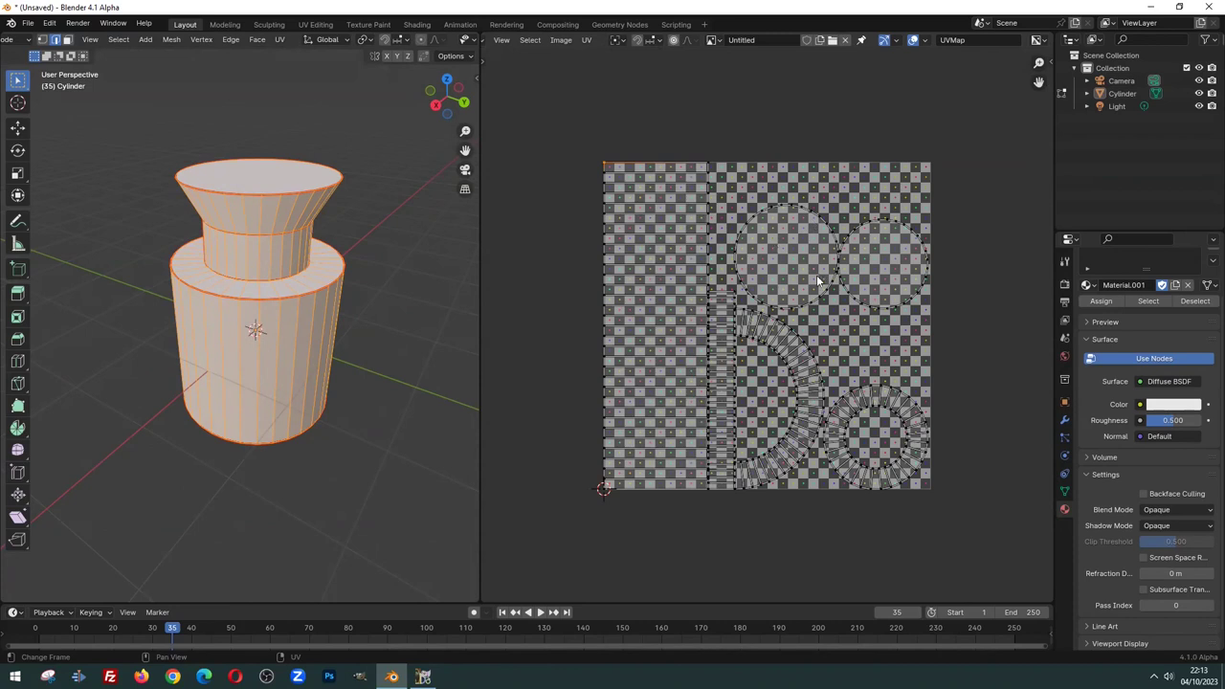
scroll(769, 356, up, 1)
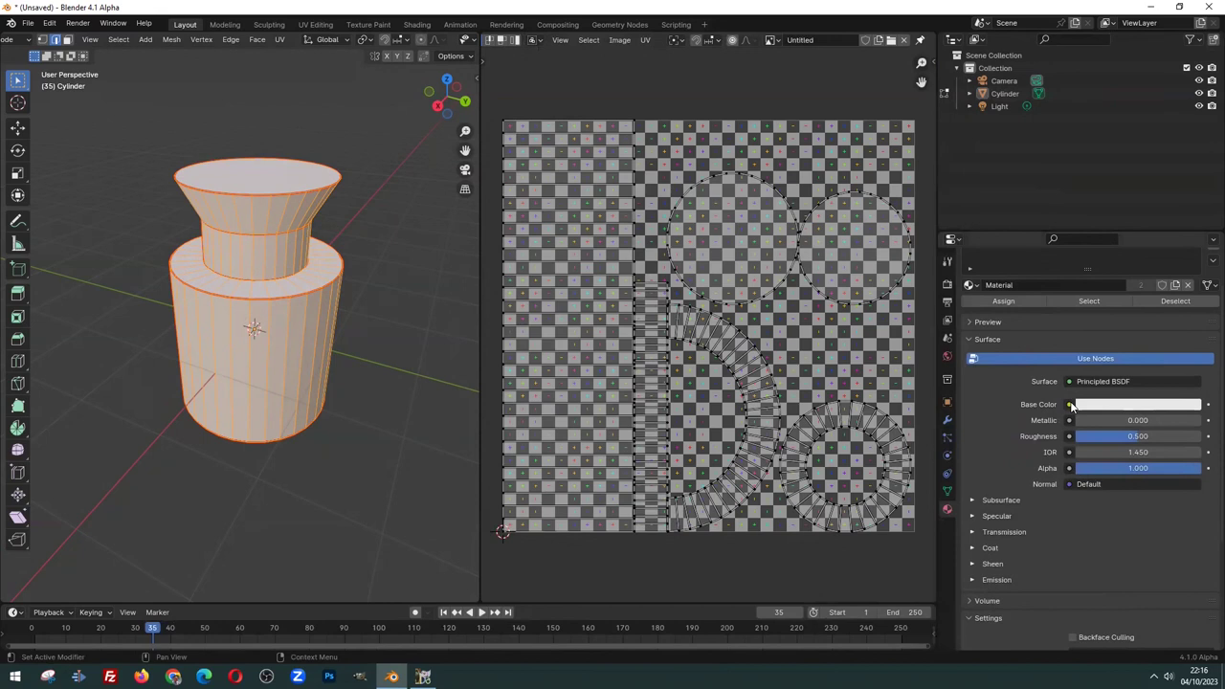
Drive the Principled BSDF Base Color with an Image Texture using the Untitled checker image
click(1069, 404)
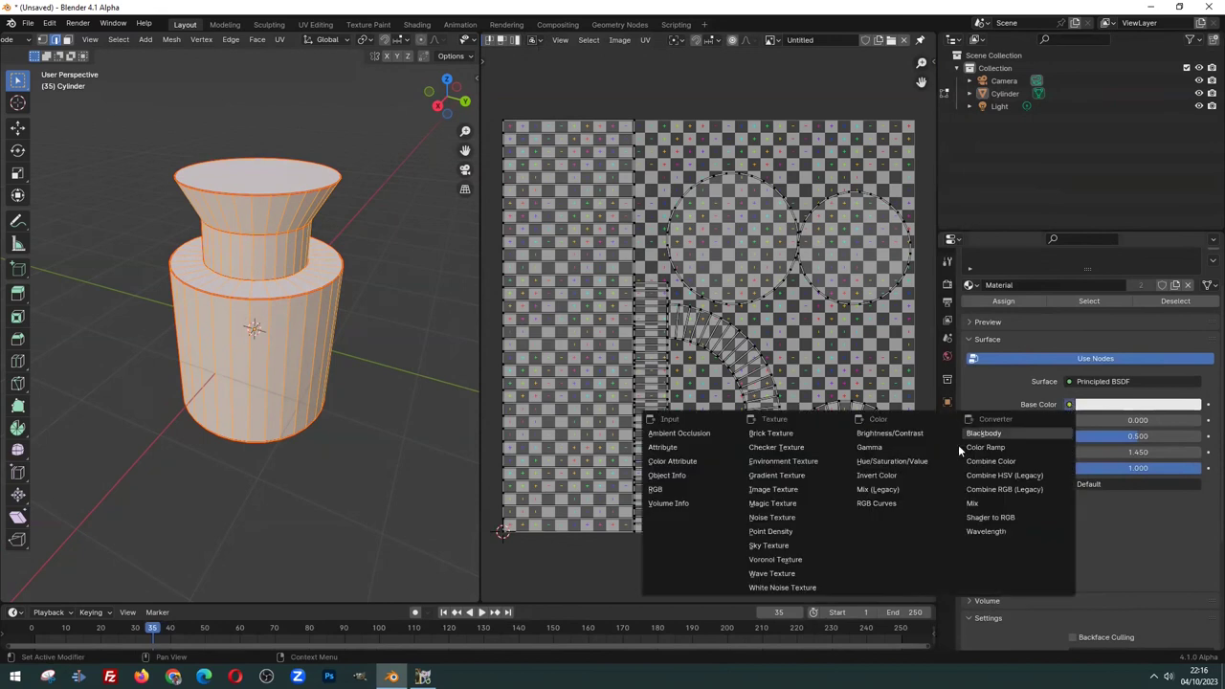
click(774, 489)
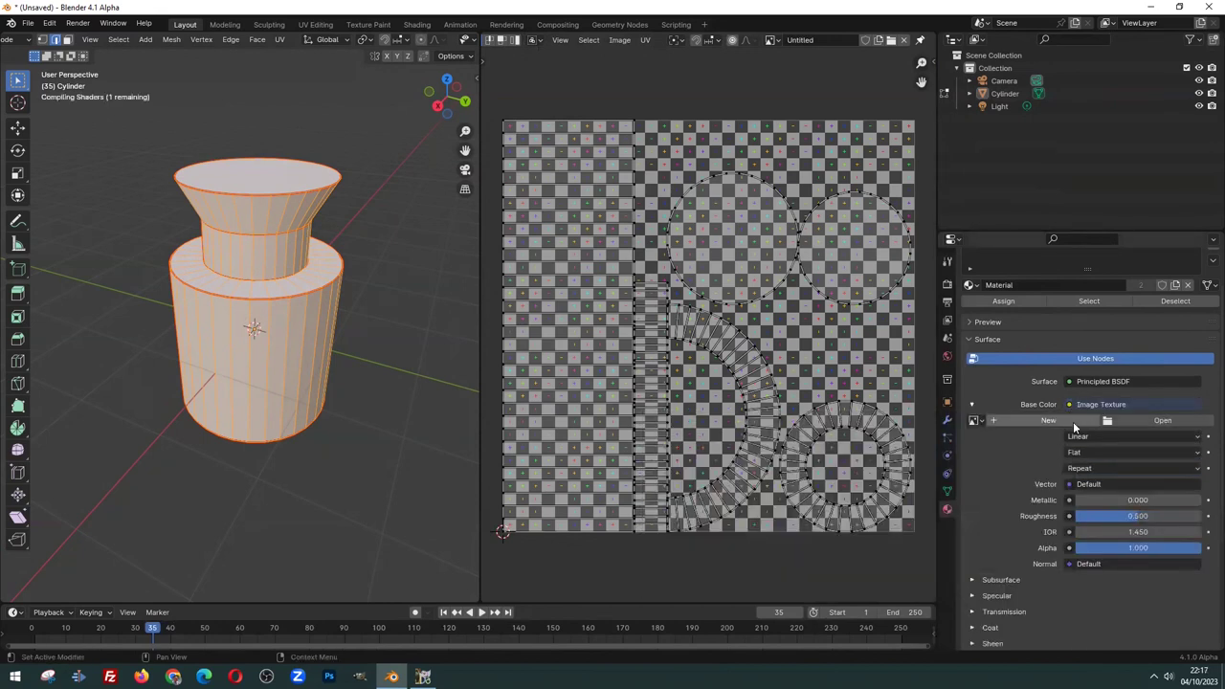
click(976, 420)
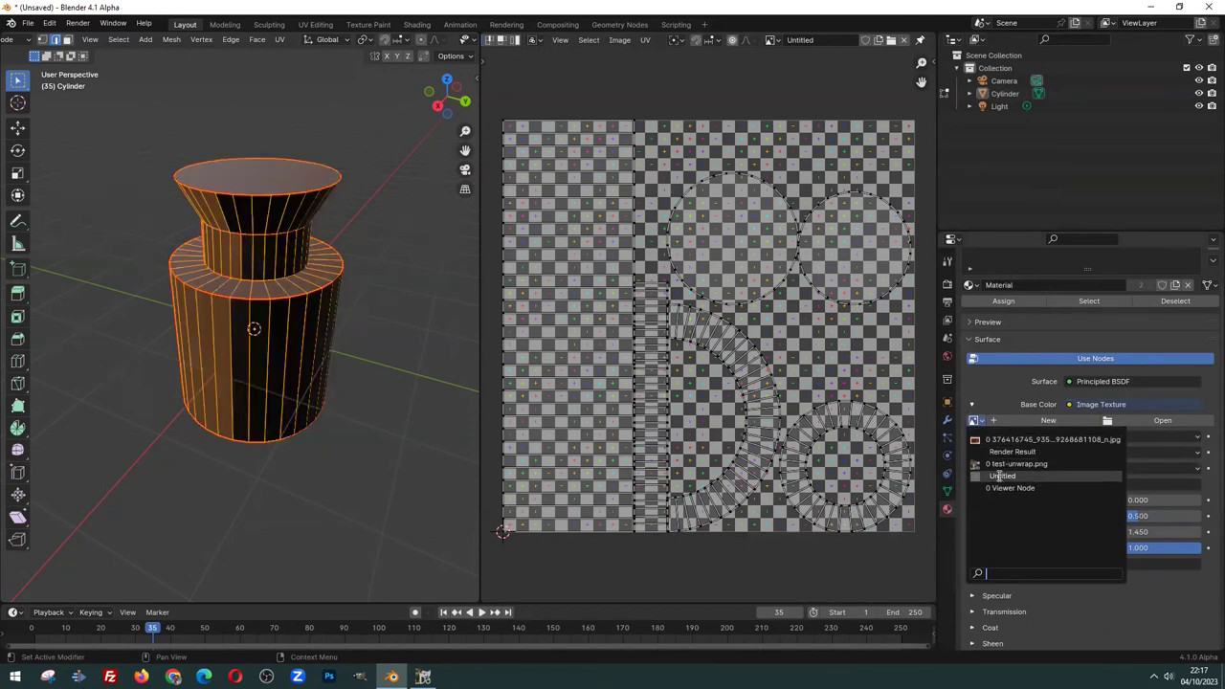
click(998, 476)
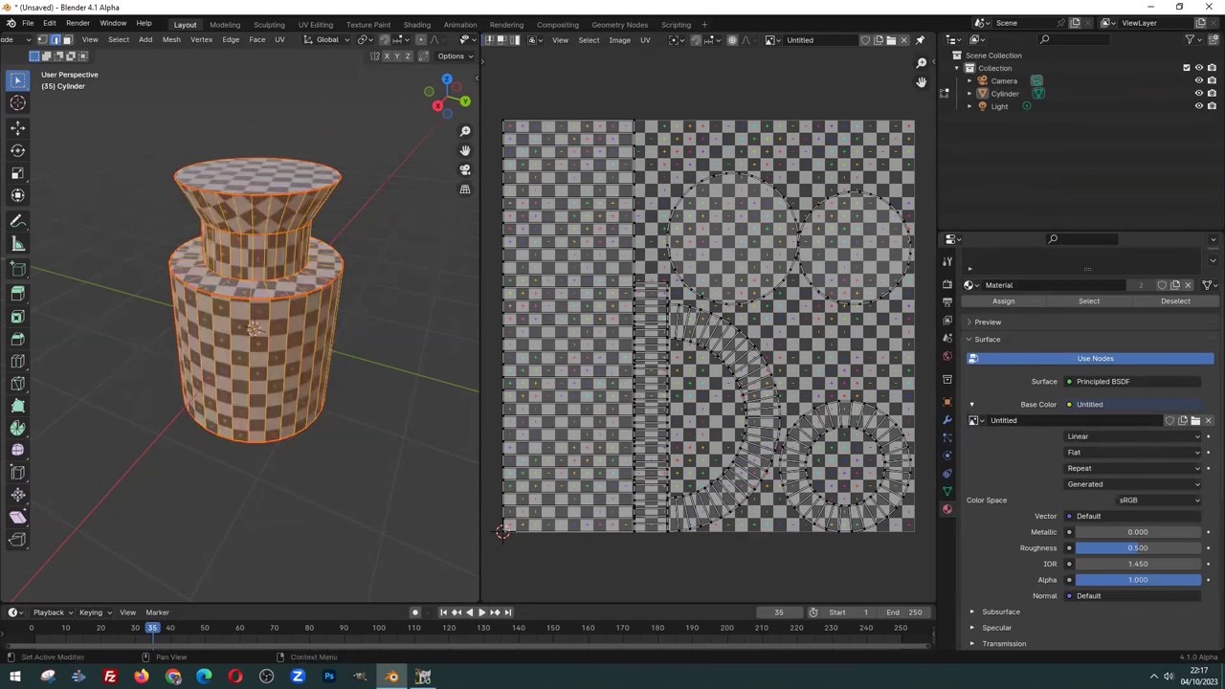
scroll(580, 306, down, 3)
scroll(713, 255, up, 1)
scroll(713, 254, up, 1)
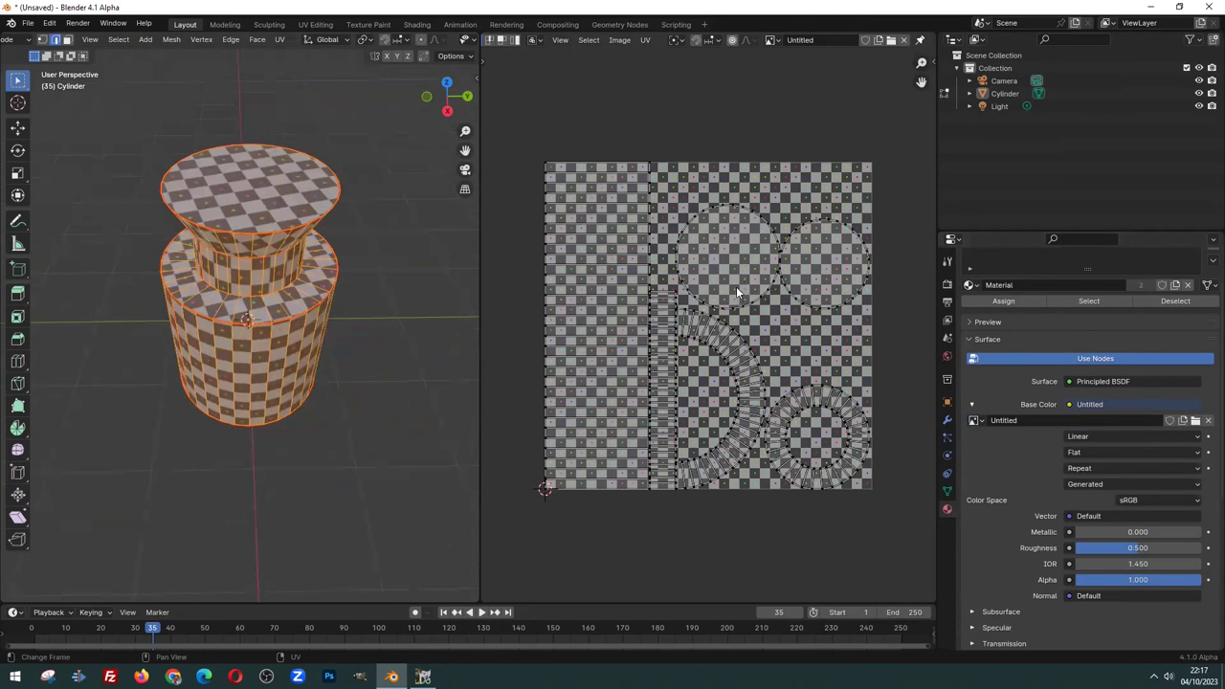
middle_drag(316, 315, 383, 306)
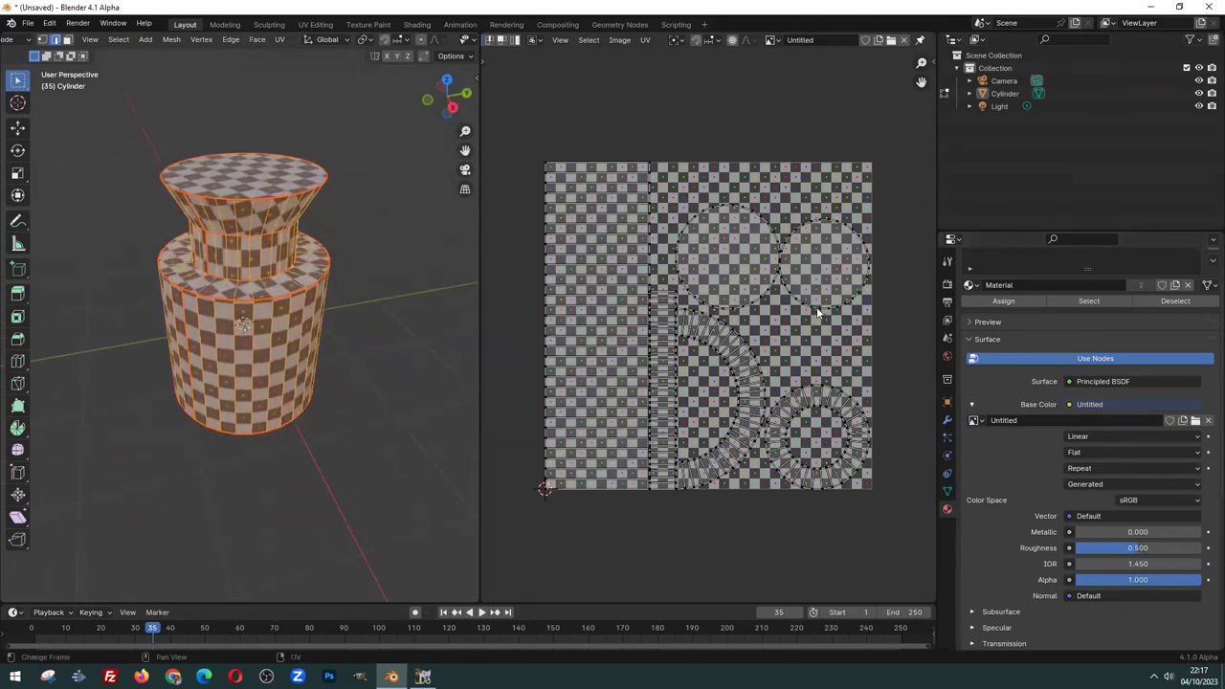
scroll(817, 309, up, 2)
scroll(859, 337, up, 3)
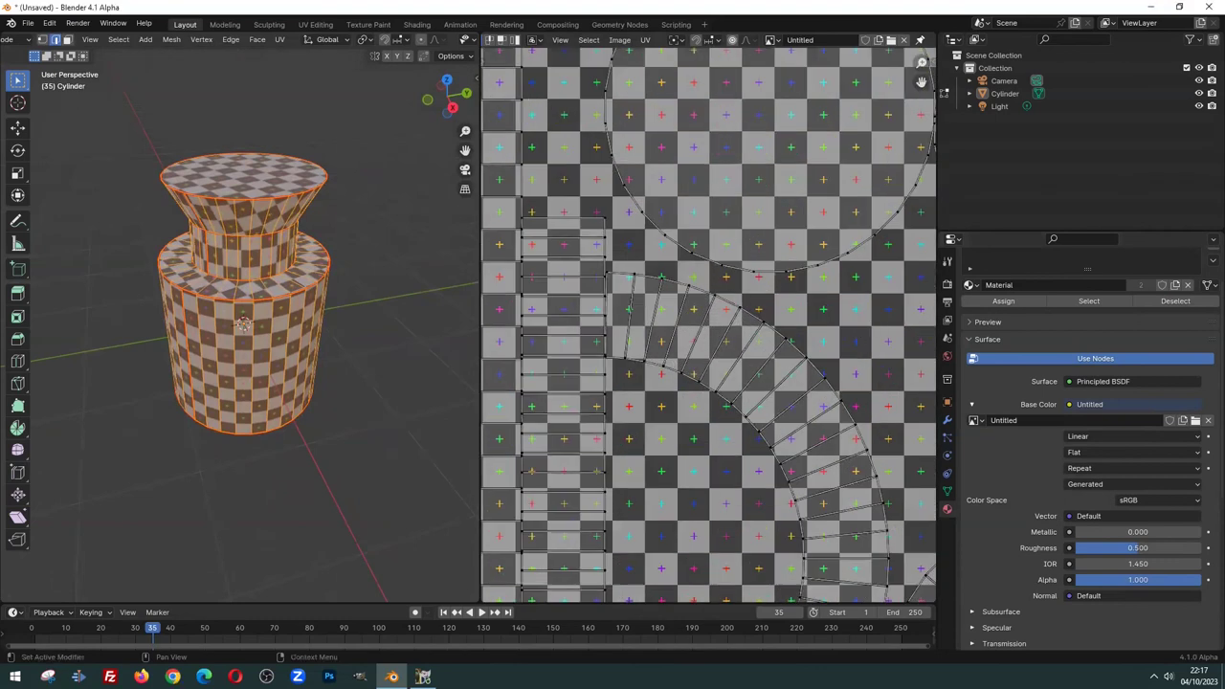
scroll(104, 338, up, 2)
mouse_move(103, 338)
middle_down()
mouse_move(202, 311)
mouse_move(93, 293)
middle_up()
scroll(201, 311, down, 2)
mouse_move(323, 205)
middle_down()
mouse_move(287, 236)
mouse_move(254, 239)
middle_up()
scroll(296, 218, up, 2)
scroll(296, 218, up, 1)
scroll(296, 218, down, 3)
scroll(645, 284, down, 2)
scroll(636, 284, down, 1)
scroll(636, 284, up, 1)
scroll(636, 284, down, 1)
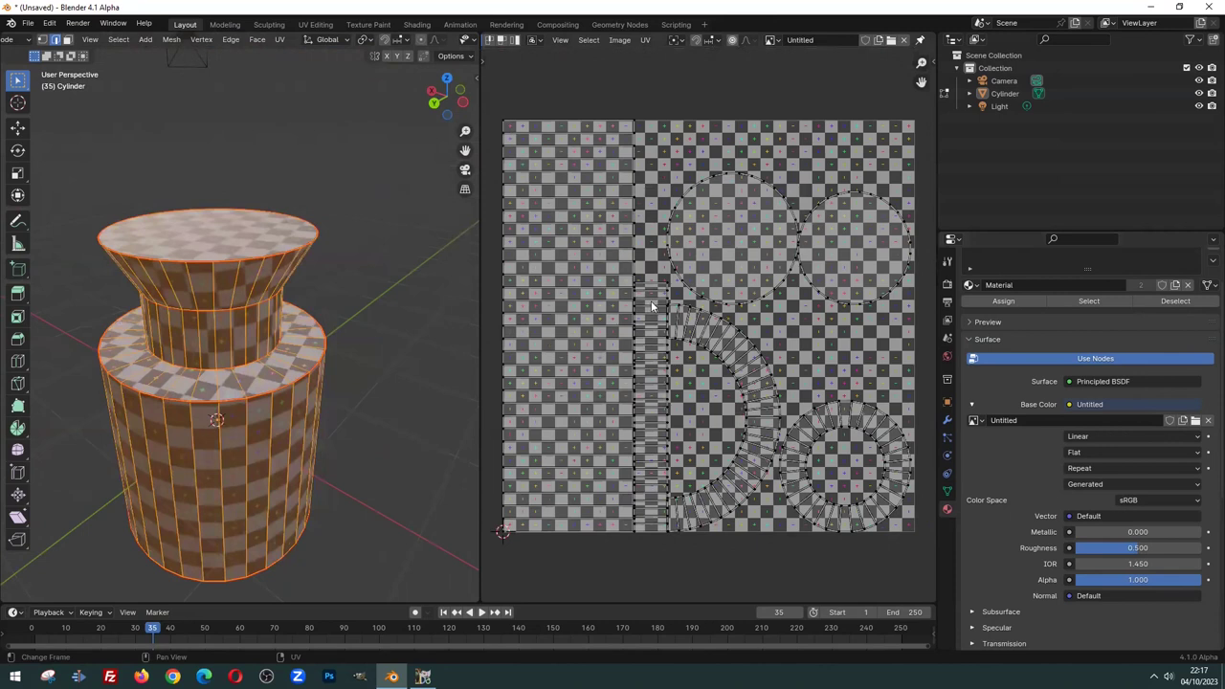
key(a)
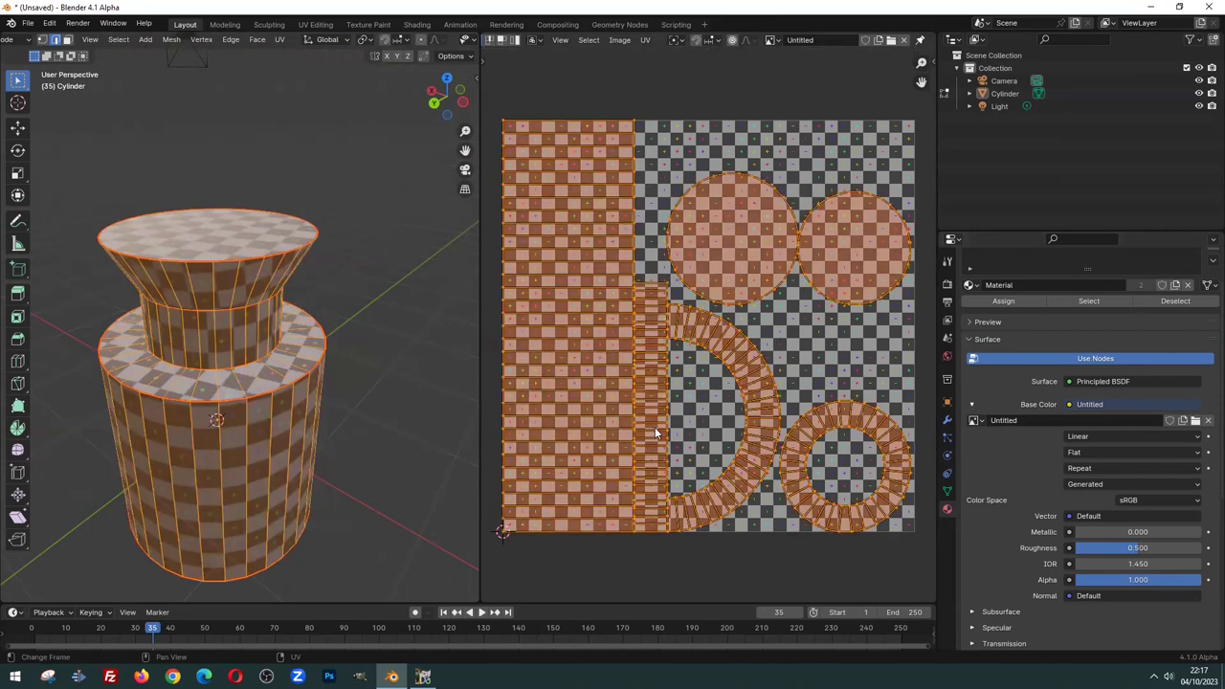
middle_drag(207, 316, 230, 248)
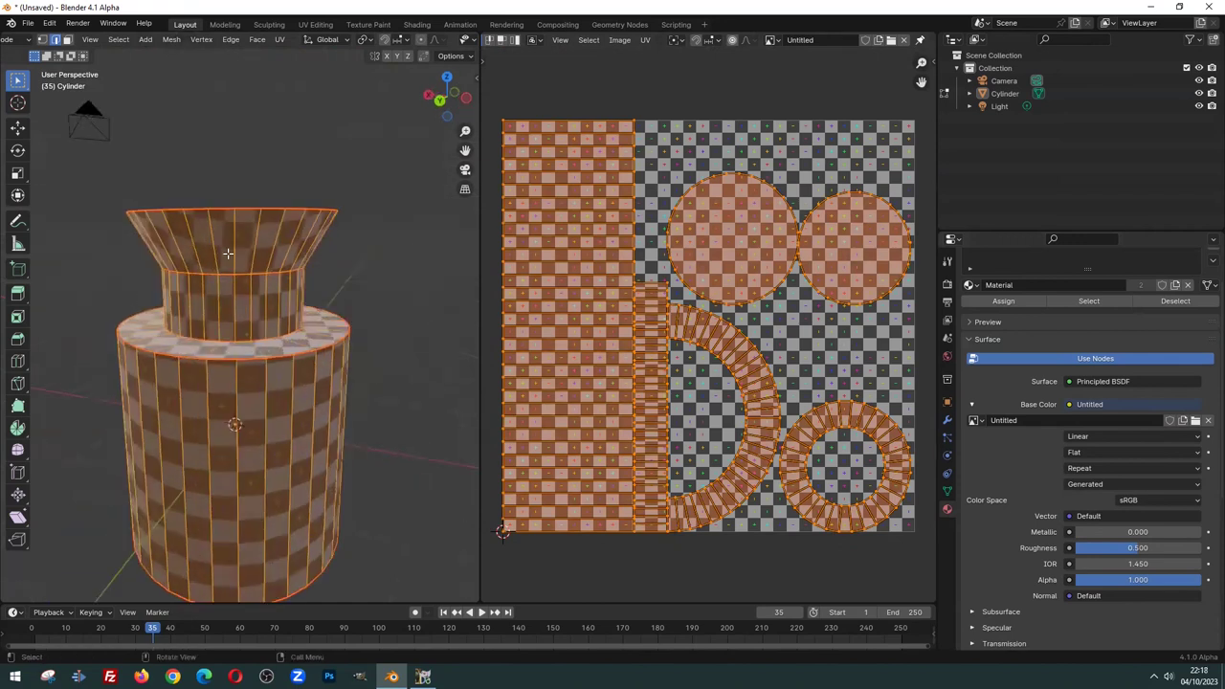
scroll(276, 209, up, 3)
middle_drag(301, 191, 255, 197)
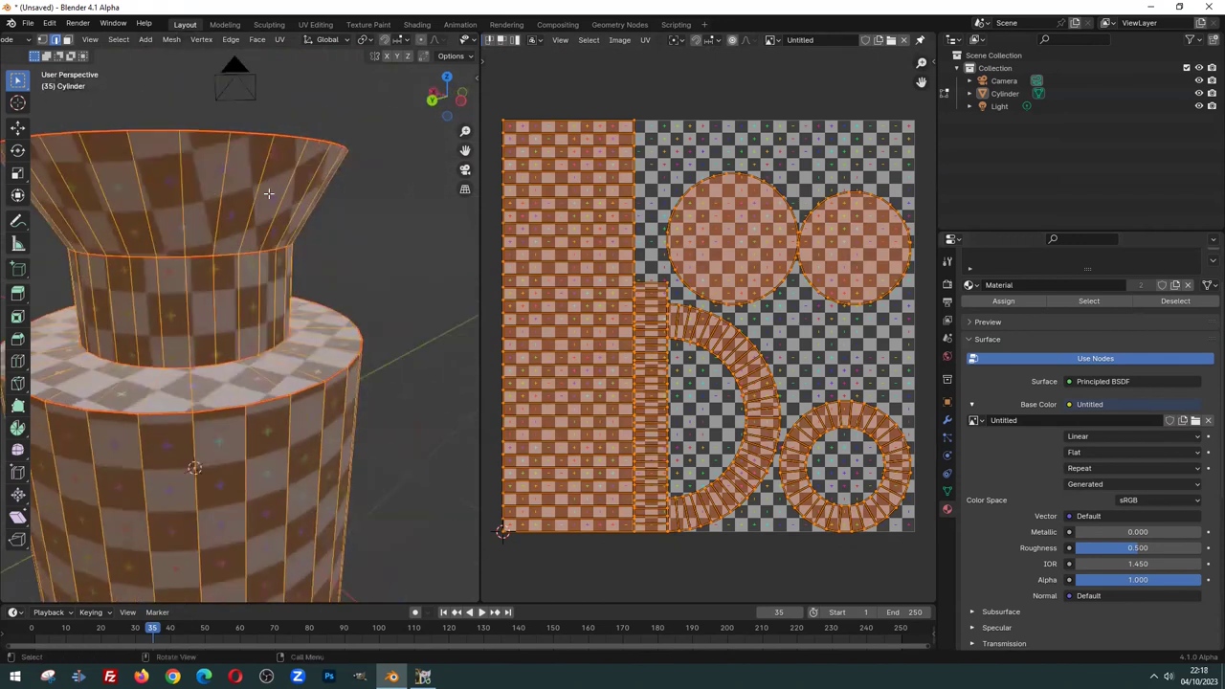
key(alt+a)
scroll(267, 193, down, 2)
middle_drag(267, 194, 302, 195)
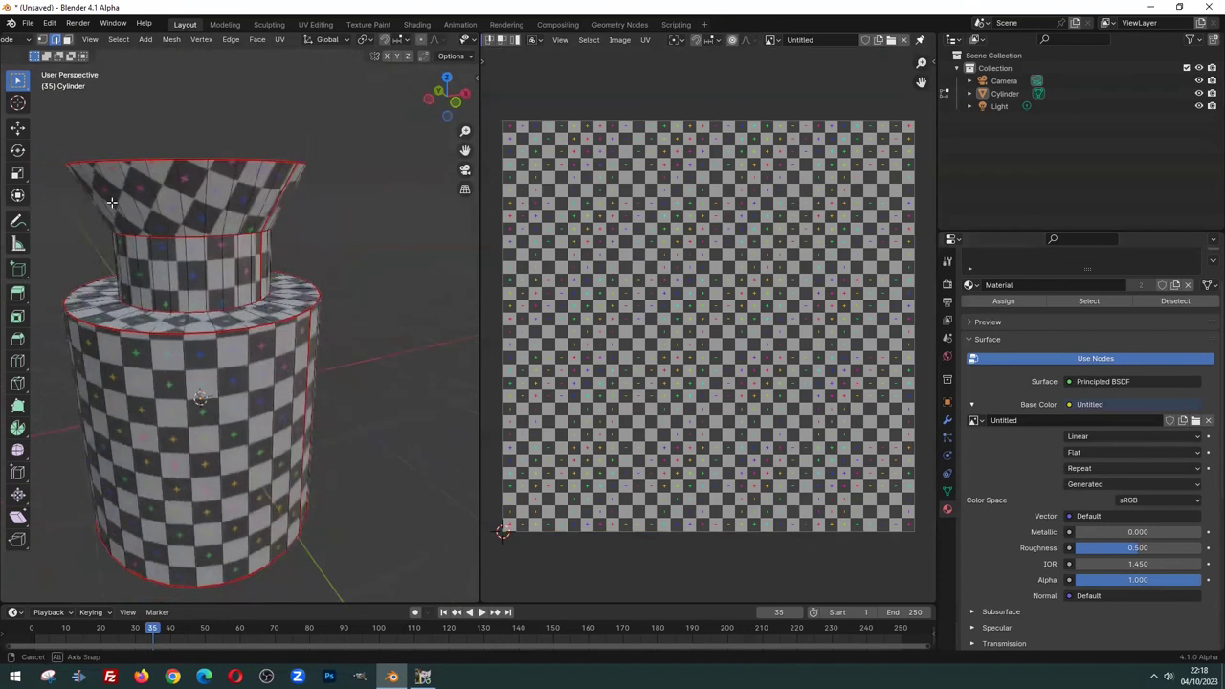
scroll(302, 194, up, 2)
middle_drag(178, 192, 230, 196)
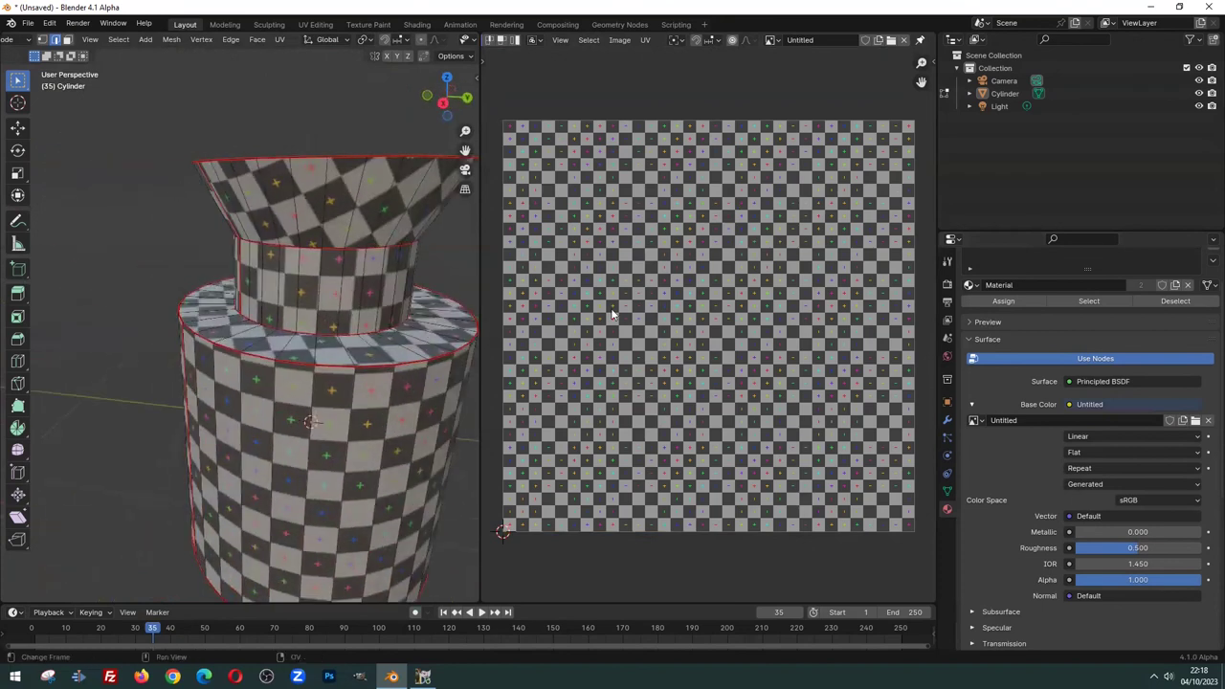
key(a)
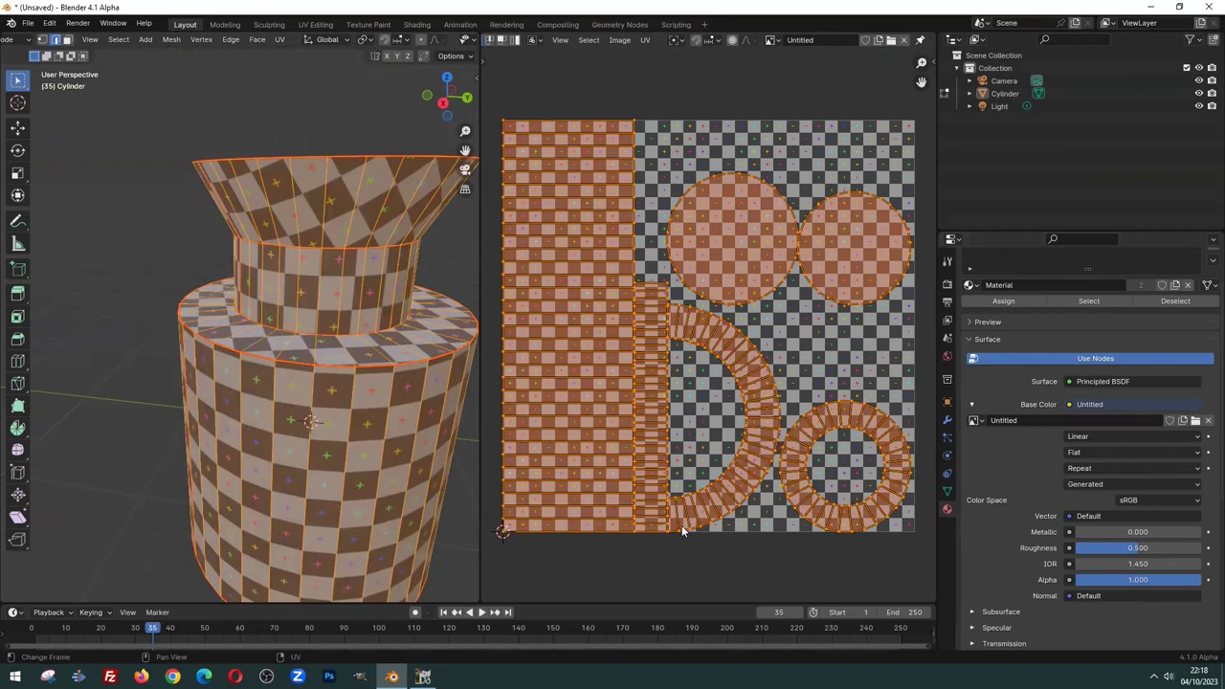
mouse_move(299, 275)
middle_down()
mouse_move(309, 187)
mouse_move(316, 196)
middle_up()
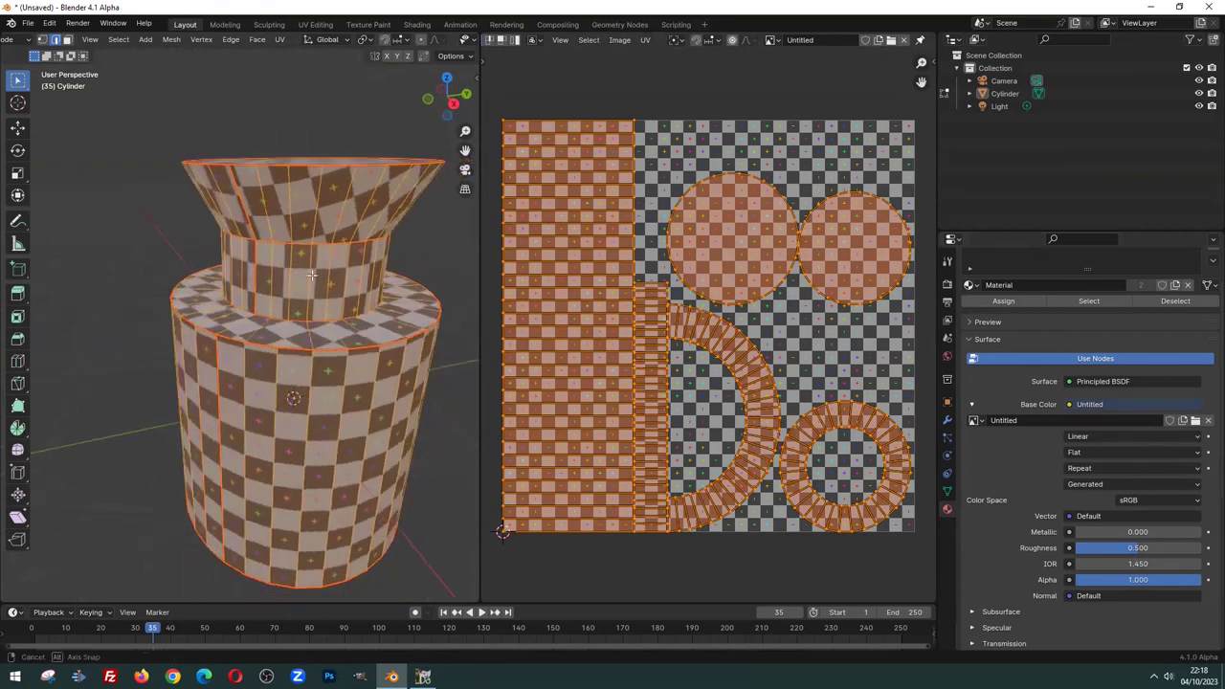
middle_drag(306, 240, 316, 306)
key(alt+a)
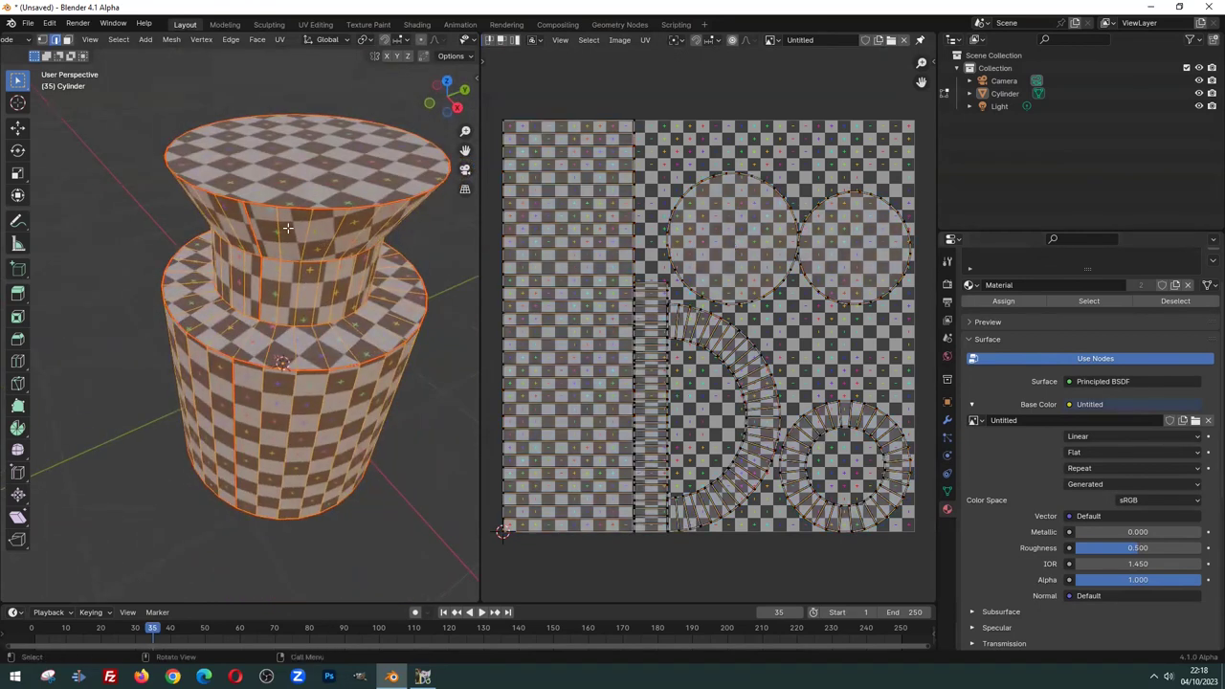
key(alt+a)
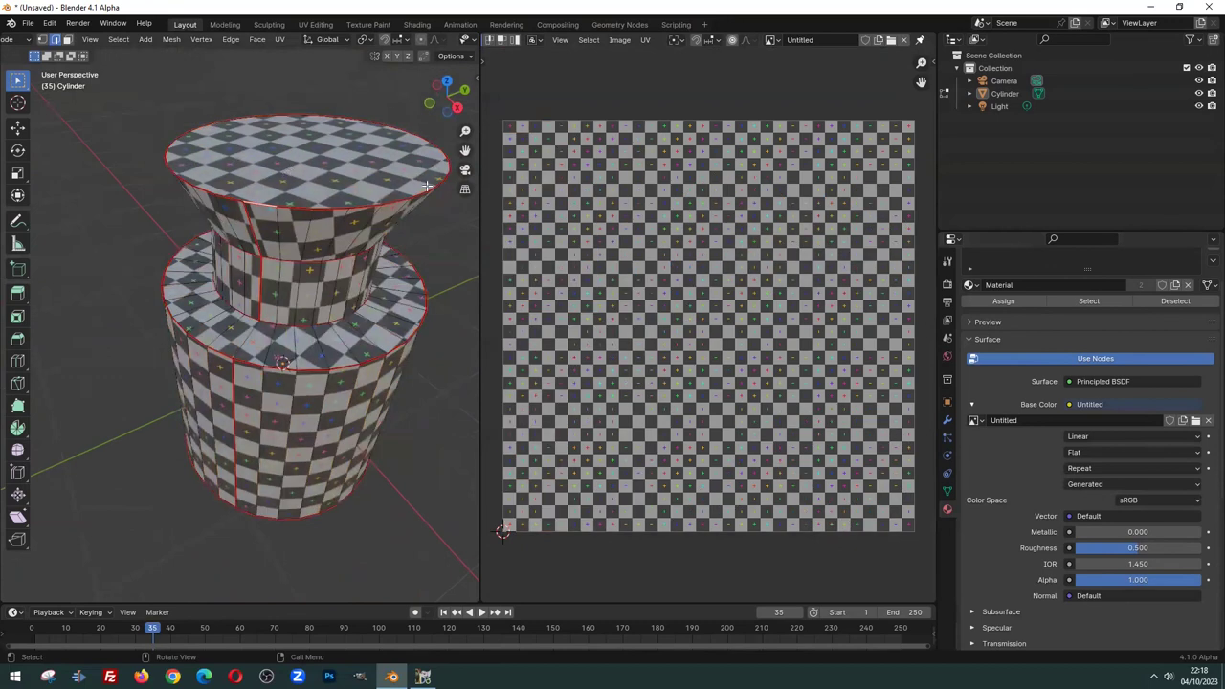
Shrink the vase top face's UV island to about a third, then return to Object Mode
click(285, 173)
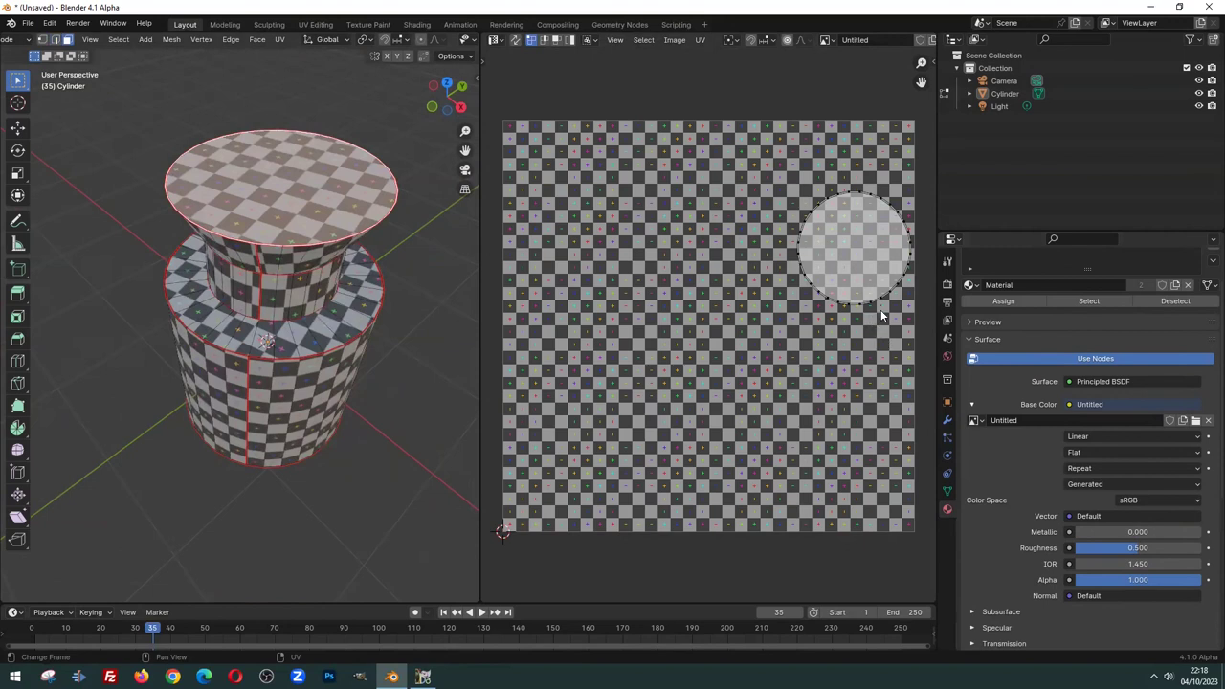
key(a)
key(s)
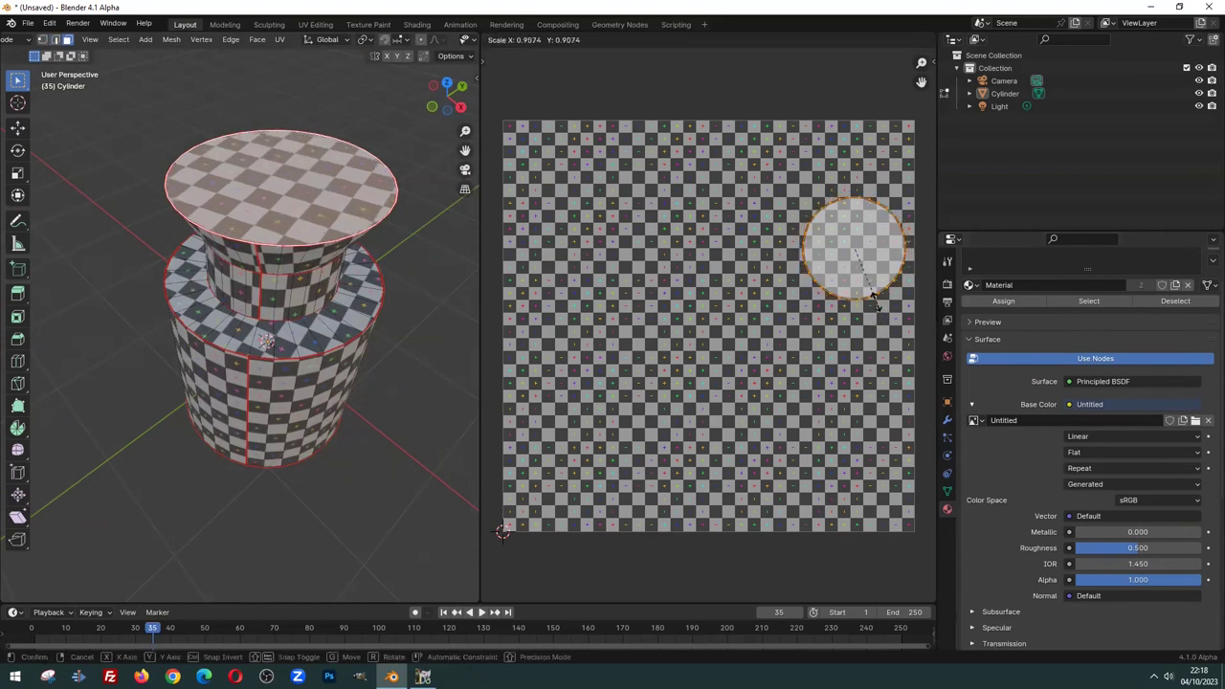
click(859, 260)
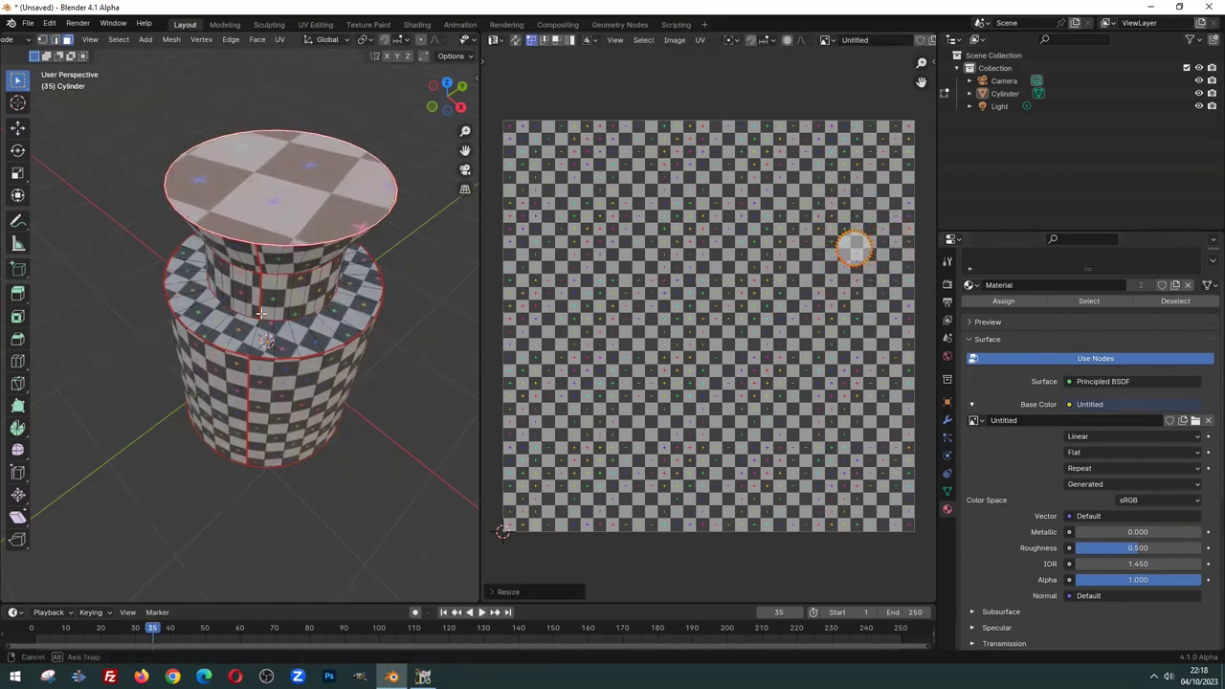
key(Tab)
mouse_move(264, 311)
middle_down()
mouse_move(287, 276)
mouse_move(278, 240)
middle_up()
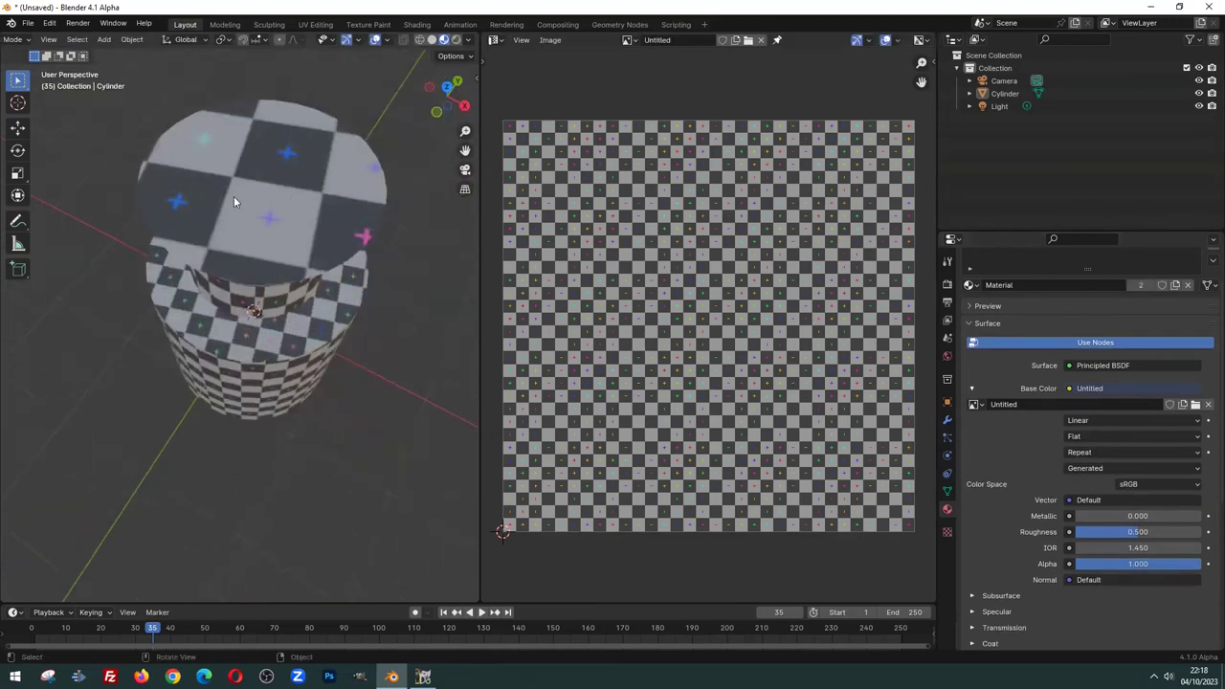
Orbit and zoom around the cylinder's top, then switch it into Edit Mode
mouse_move(235, 195)
middle_down()
mouse_move(249, 119)
mouse_move(265, 360)
mouse_move(234, 362)
mouse_move(199, 282)
middle_up()
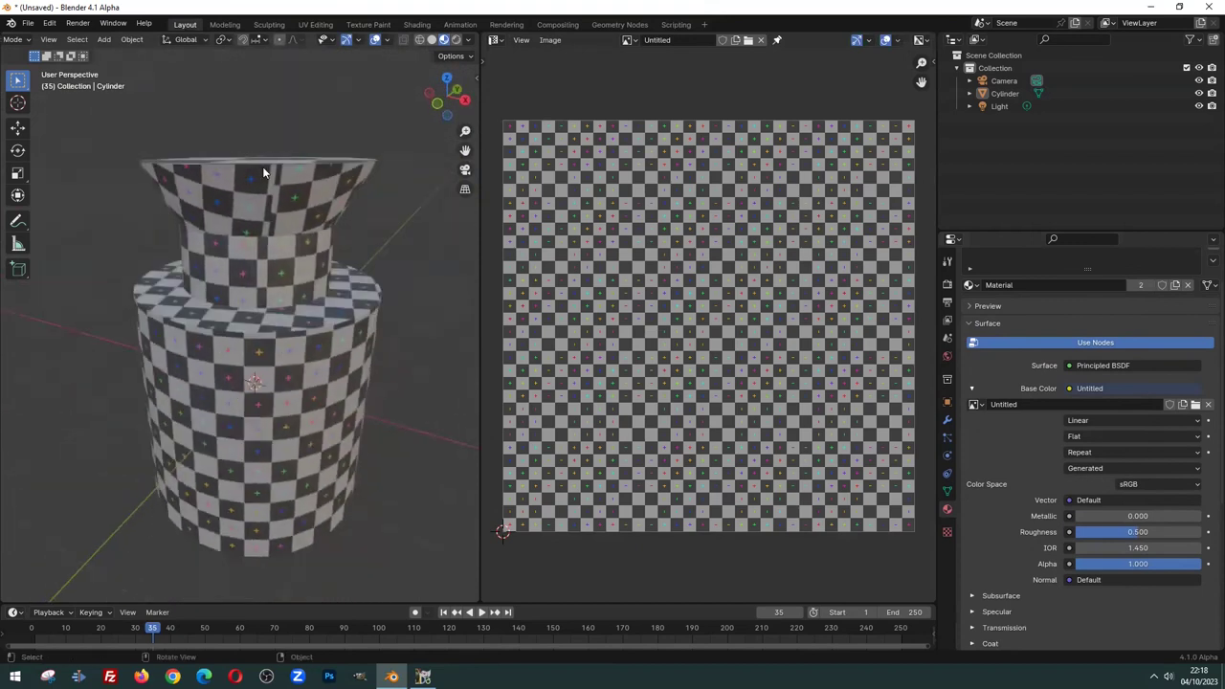
mouse_move(297, 406)
middle_down()
mouse_move(323, 425)
mouse_move(303, 377)
middle_up()
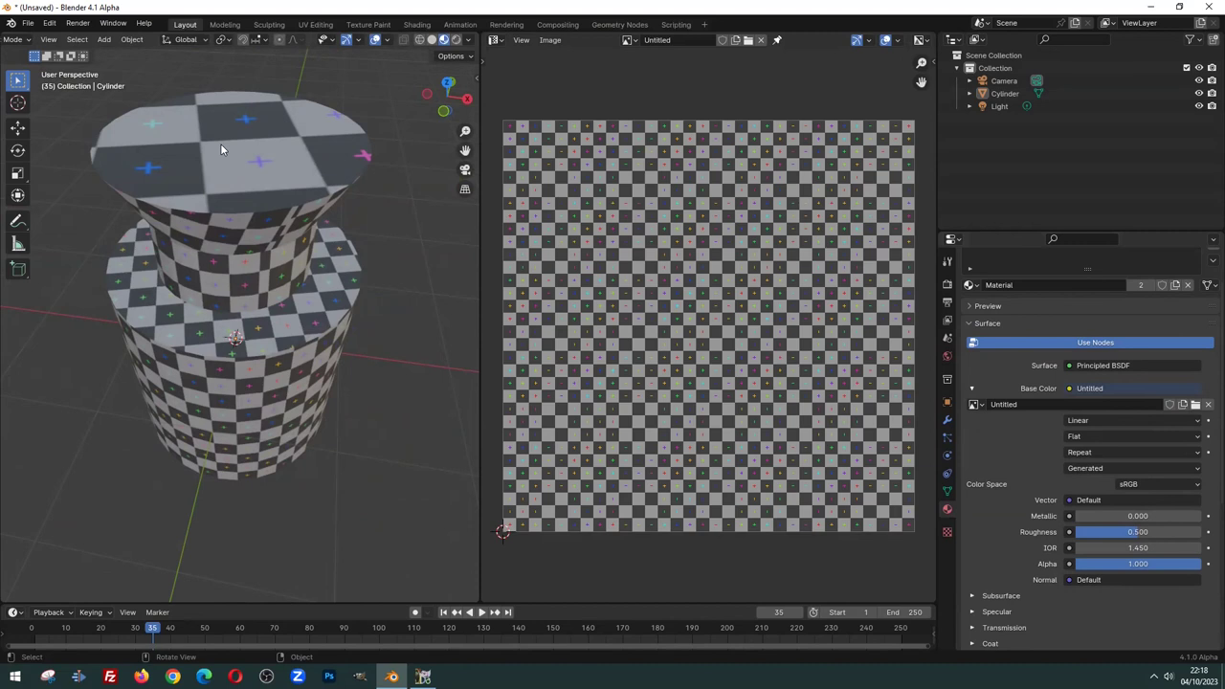
mouse_move(220, 144)
middle_down()
mouse_move(267, 240)
mouse_move(242, 218)
mouse_move(268, 213)
middle_up()
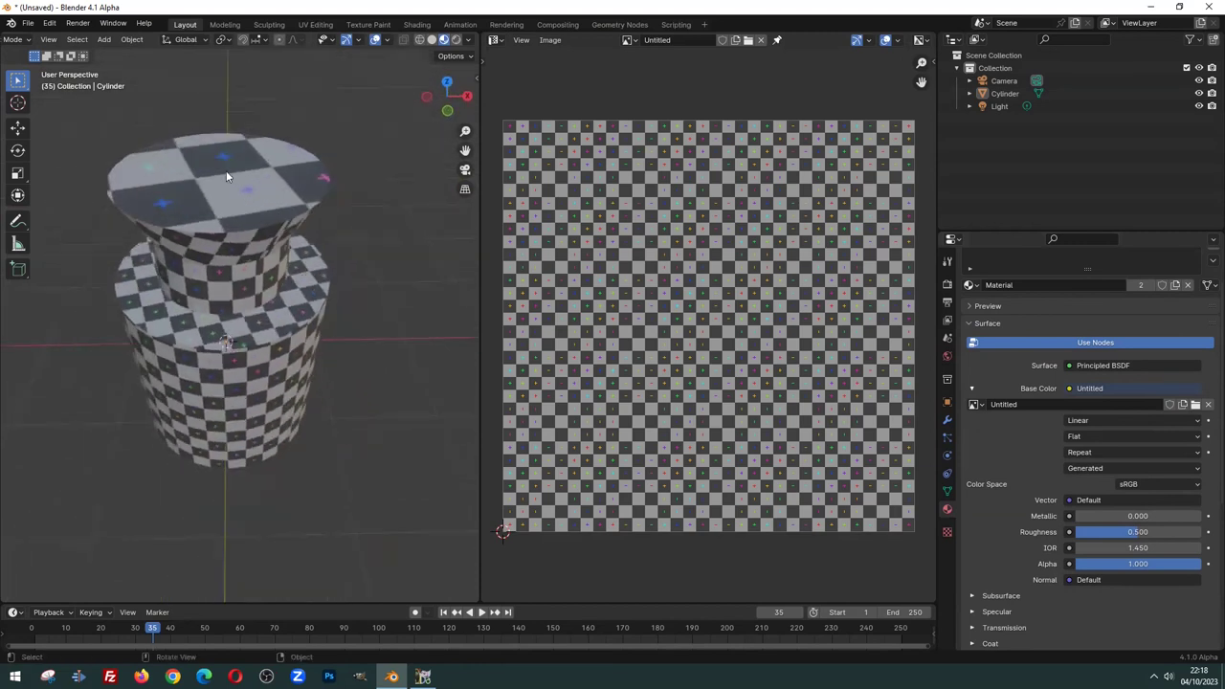
scroll(225, 170, up, 2)
mouse_move(215, 157)
middle_down()
mouse_move(251, 292)
mouse_move(252, 269)
middle_up()
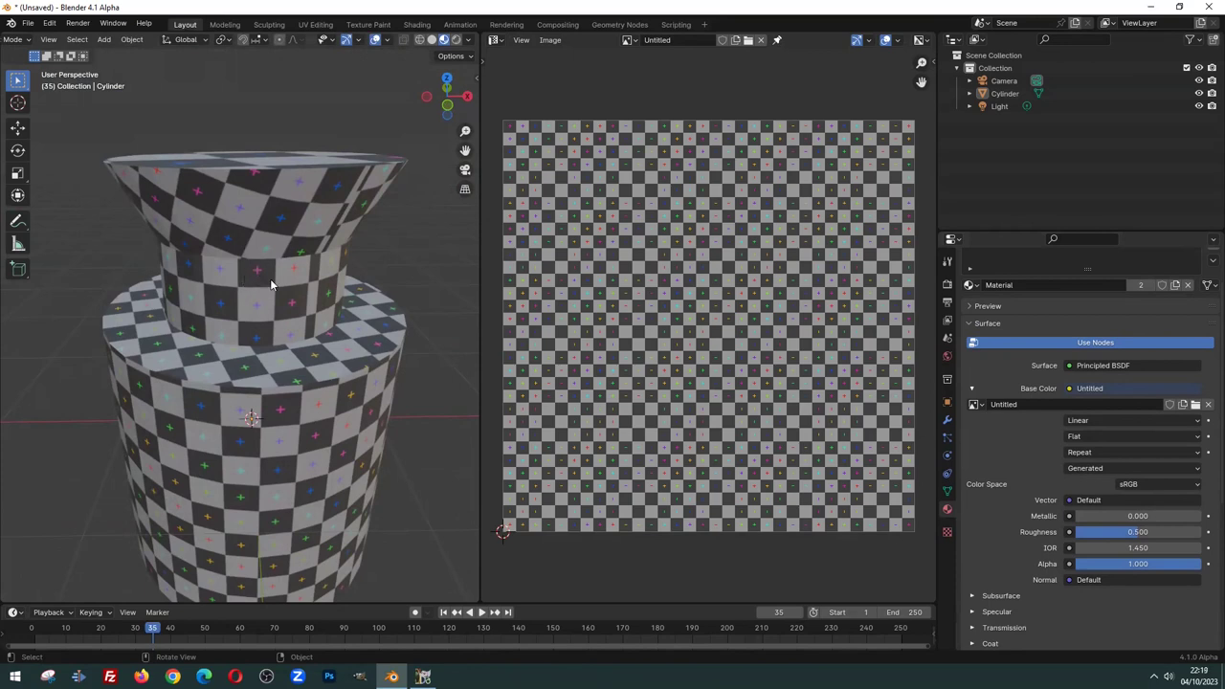
middle_drag(270, 278, 273, 285)
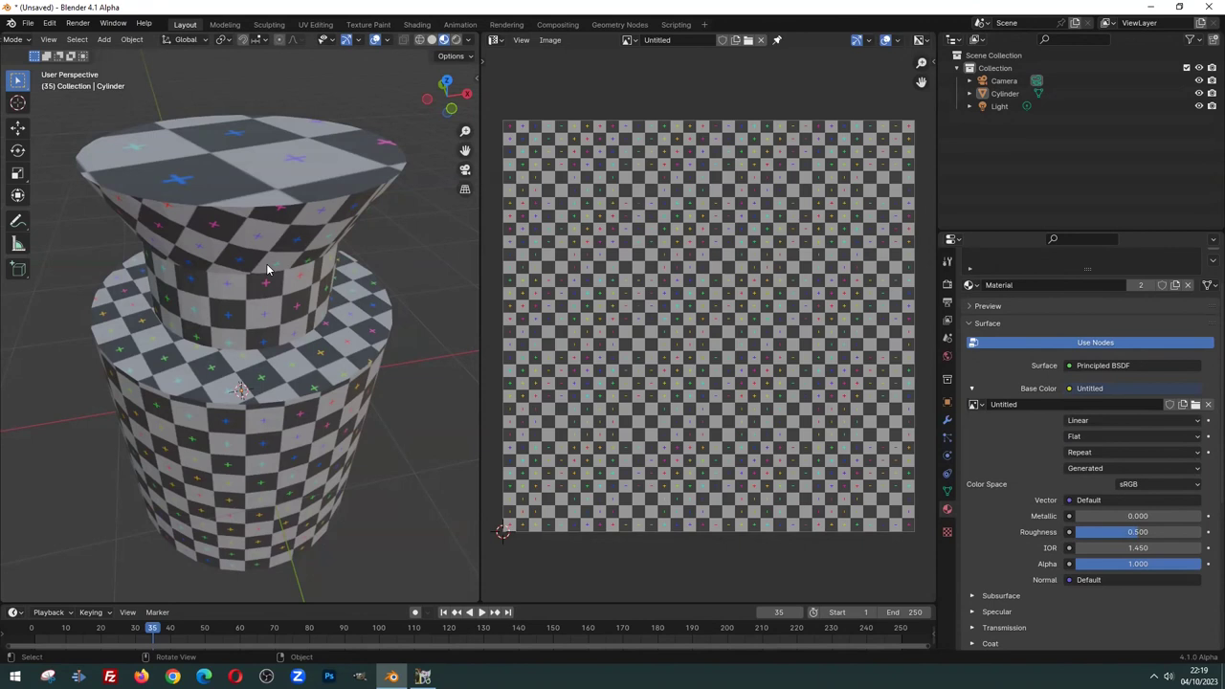
middle_drag(266, 270, 211, 178)
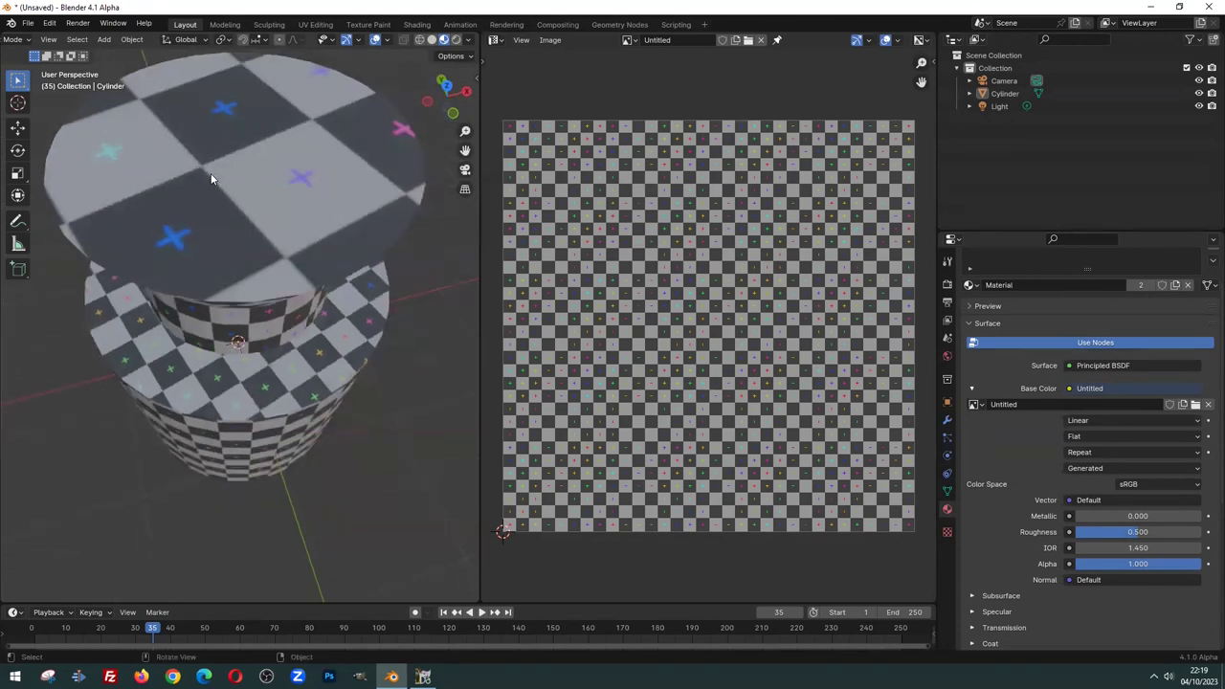
scroll(220, 195, up, 4)
scroll(218, 194, down, 4)
mouse_move(219, 194)
middle_down()
mouse_move(243, 143)
mouse_move(253, 168)
middle_up()
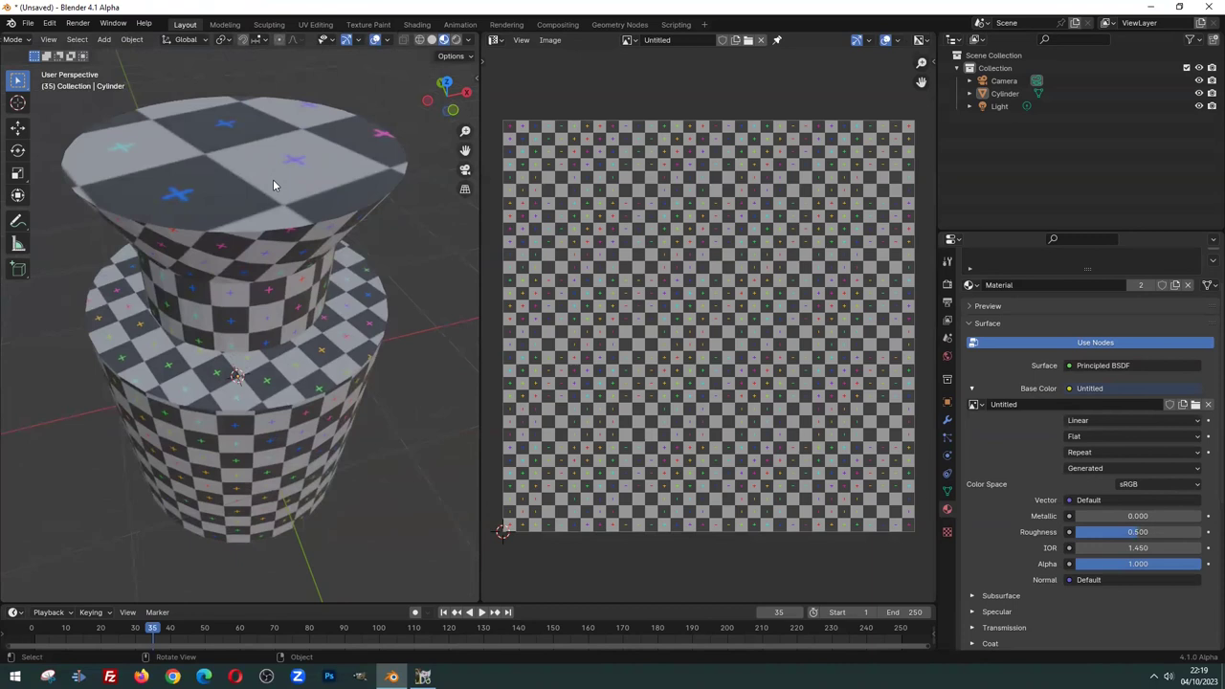
scroll(274, 226, down, 2)
scroll(252, 223, down, 2)
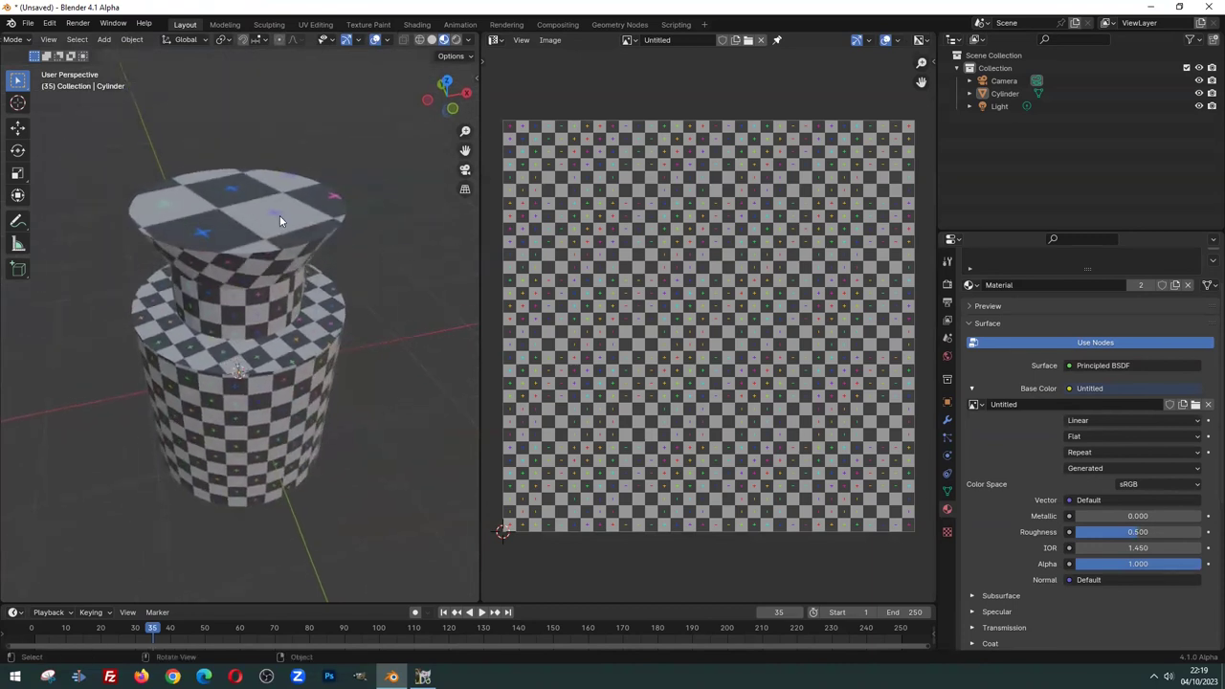
key(Tab)
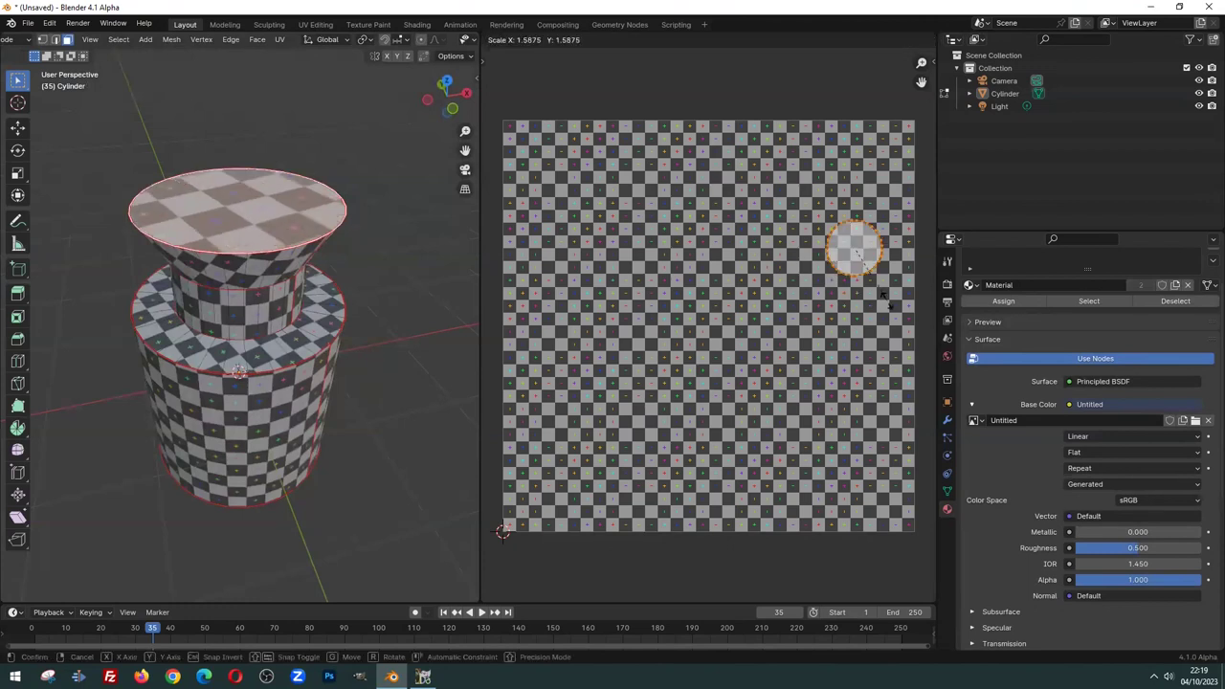
Scale the top-face UV circle up about 1.5875× to match the sides, then select all
key(s)
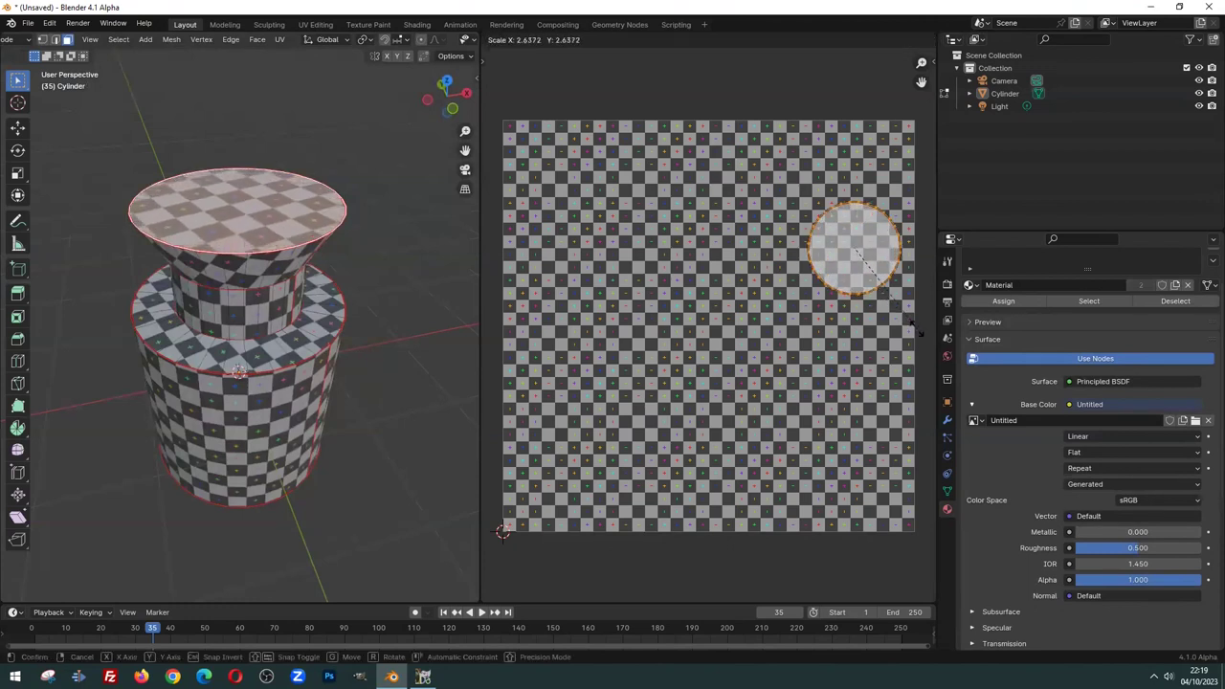
click(922, 340)
middle_drag(287, 230, 303, 218)
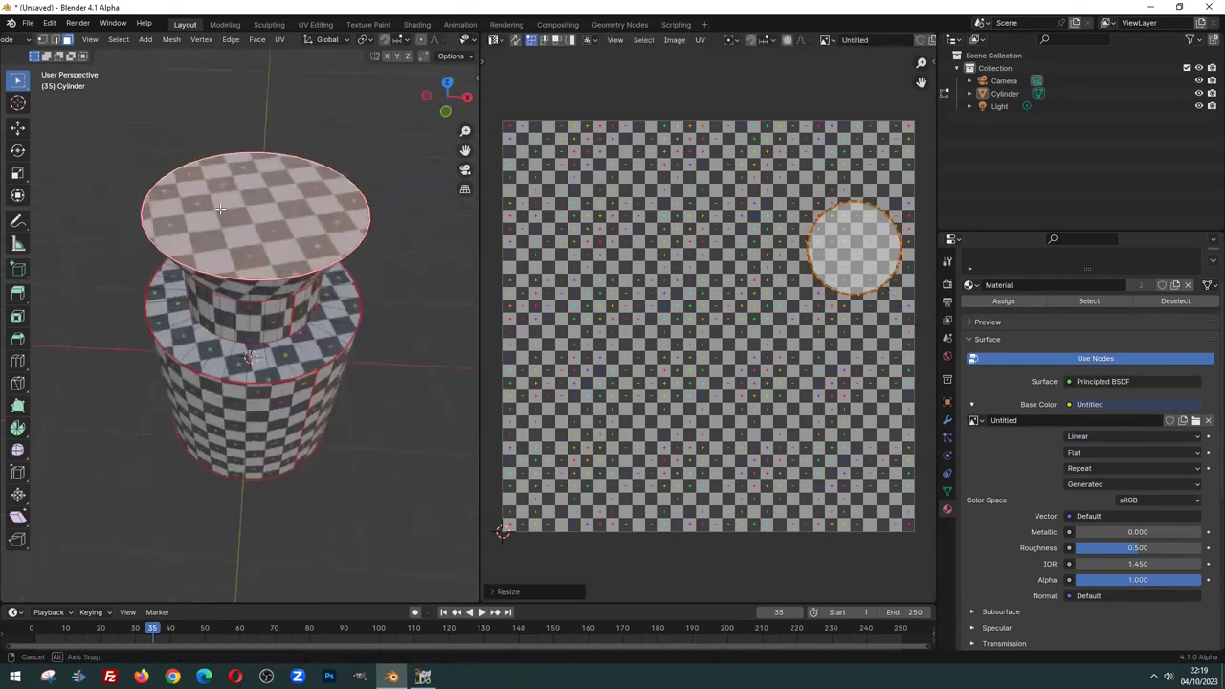
scroll(303, 218, up, 2)
middle_drag(323, 402, 286, 289)
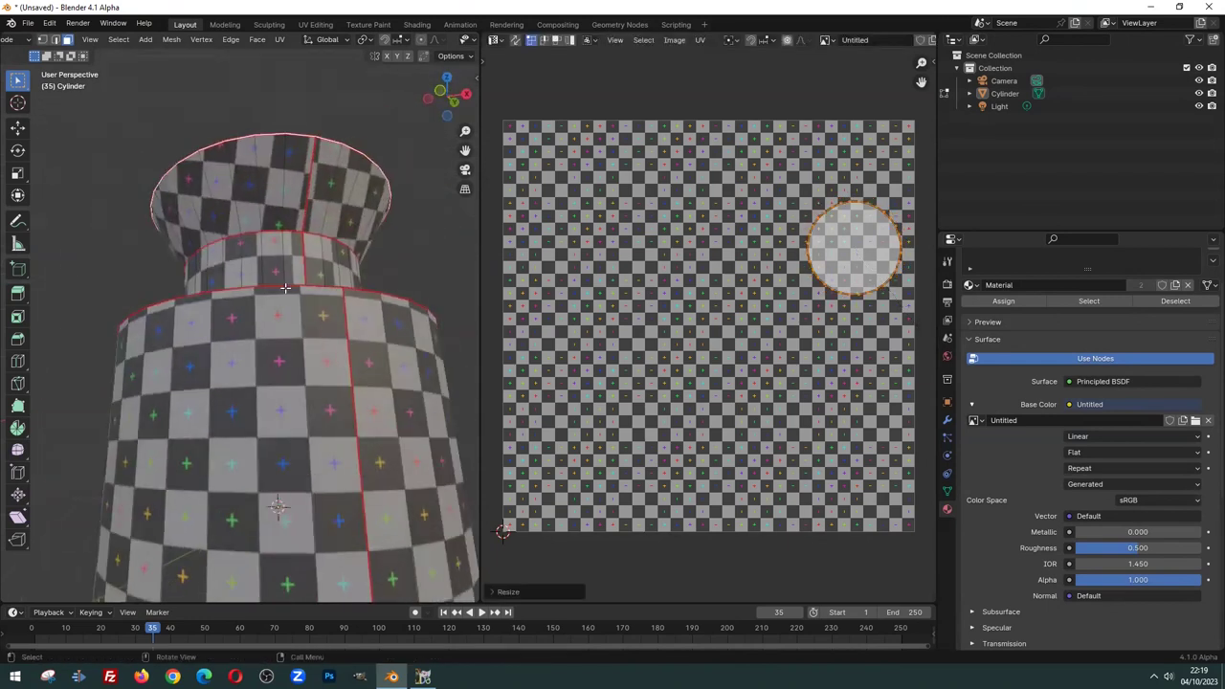
scroll(324, 337, down, 2)
mouse_move(324, 336)
middle_down()
mouse_move(324, 292)
mouse_move(331, 309)
middle_up()
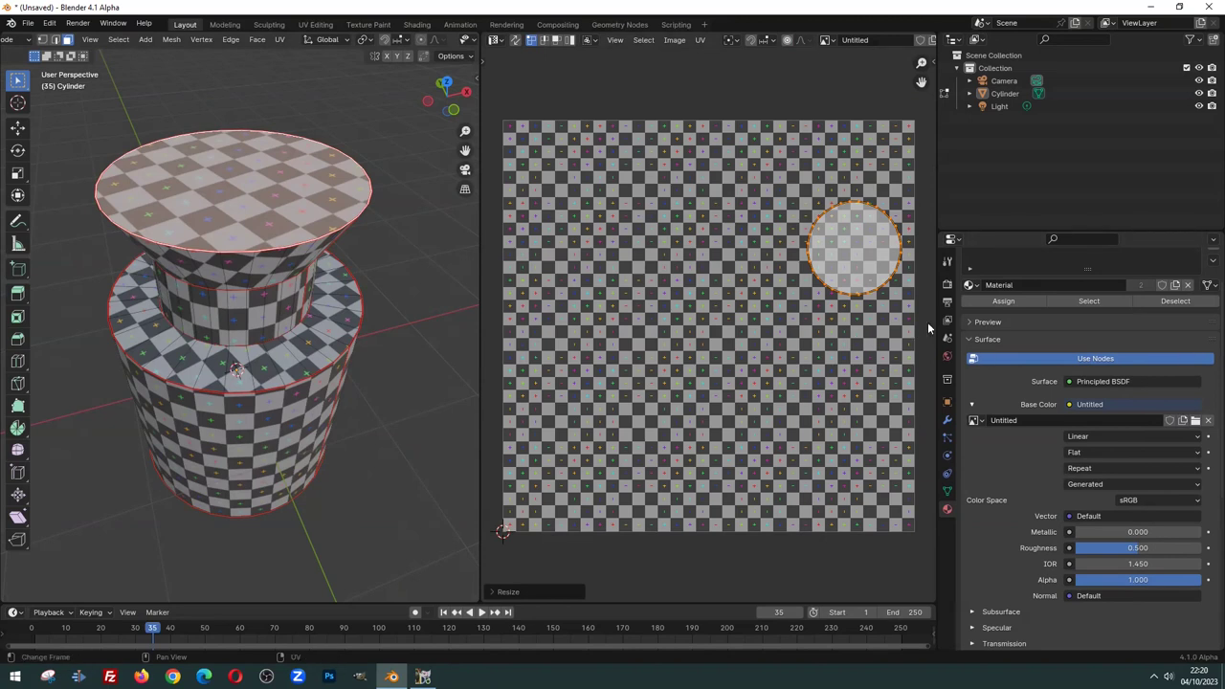
key(a)
key(a)
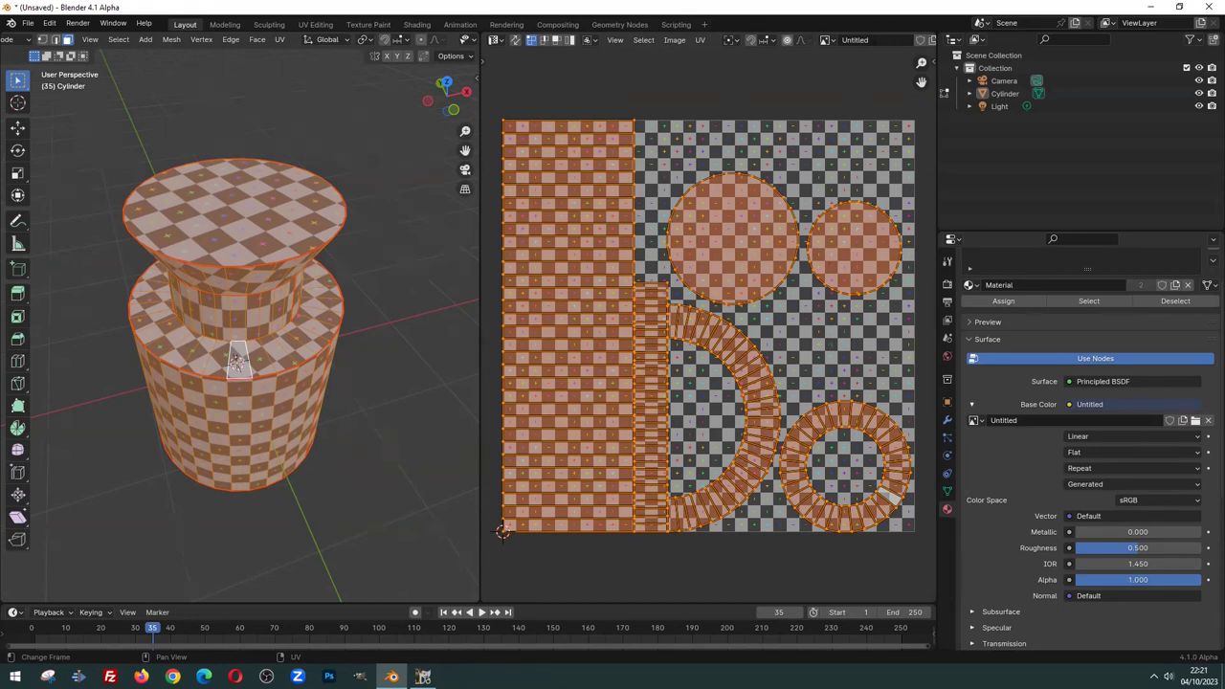
double_click(941, 15)
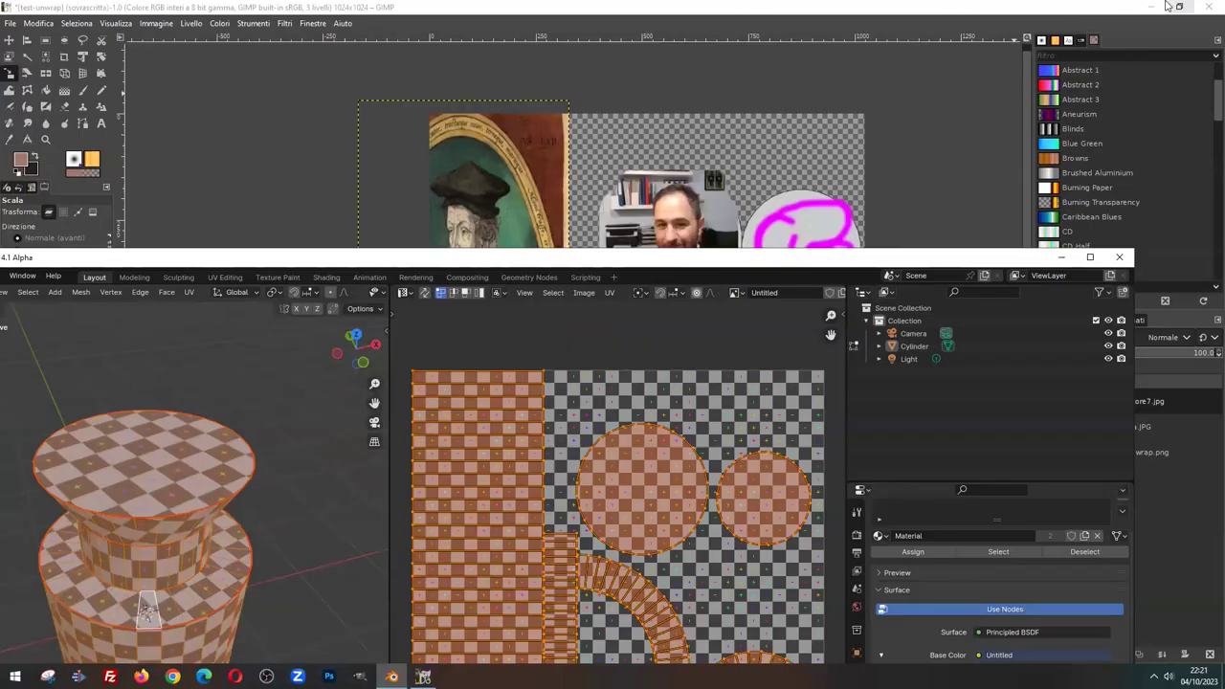
click(1152, 7)
double_click(709, 222)
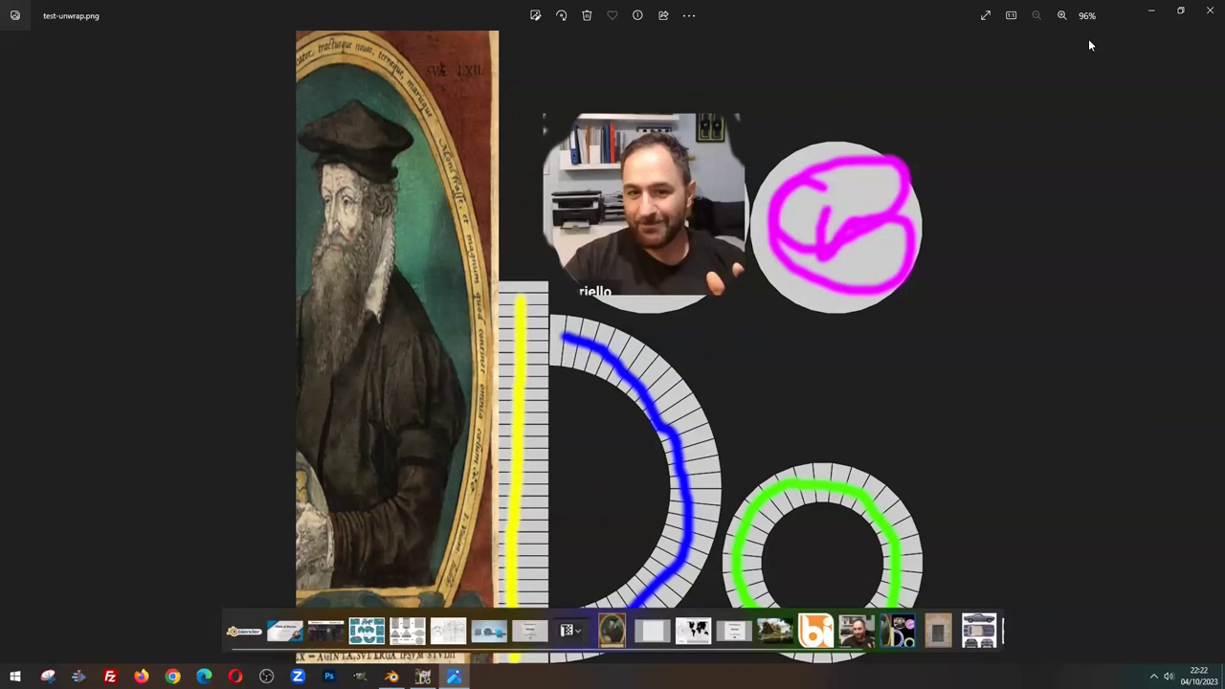
In island select mode, move both circular UV islands side by side along the top
click(1207, 13)
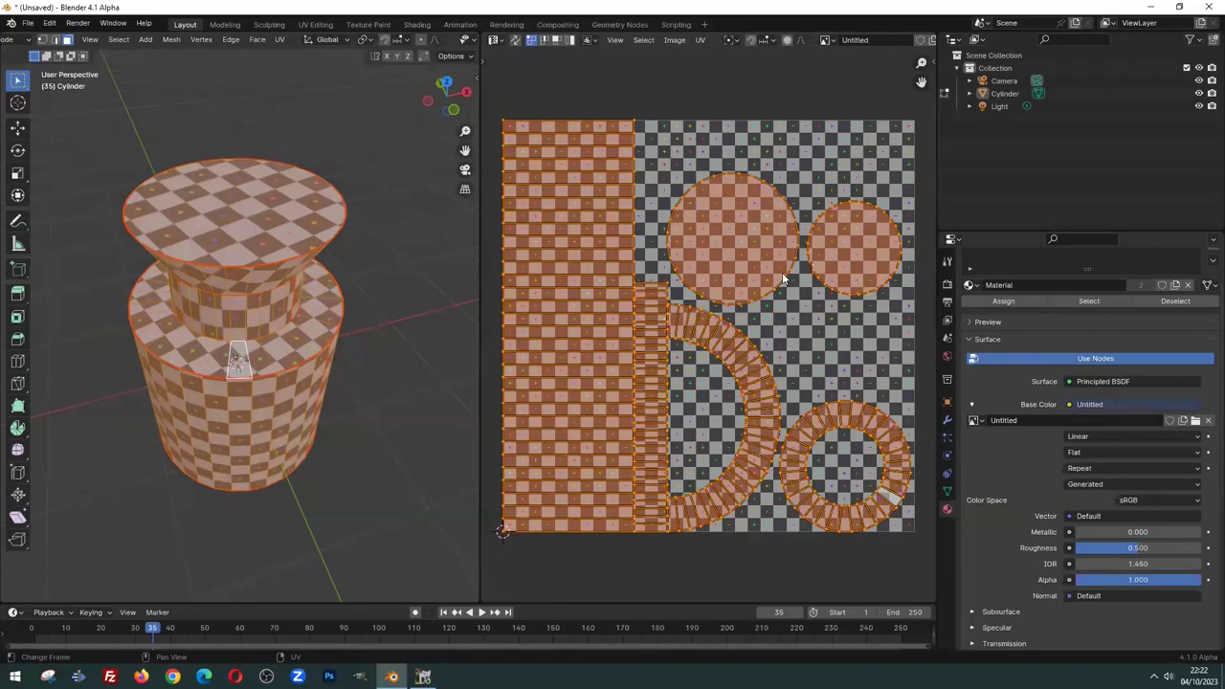
key(alt+a)
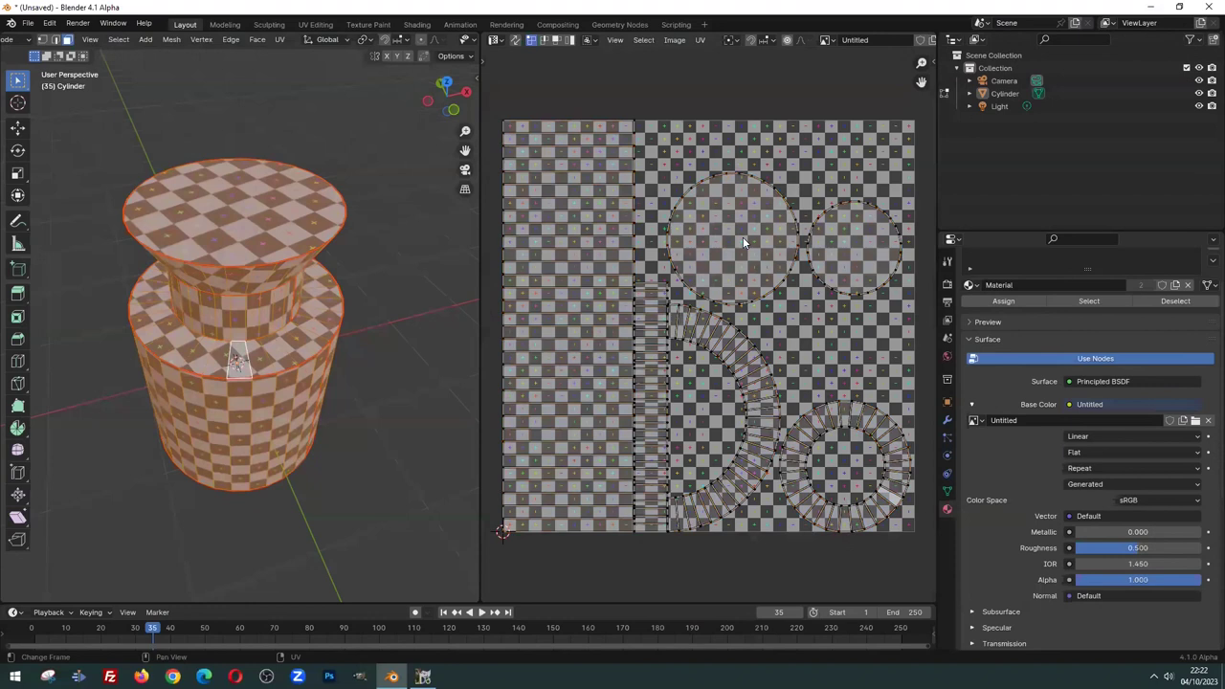
key(4)
click(742, 236)
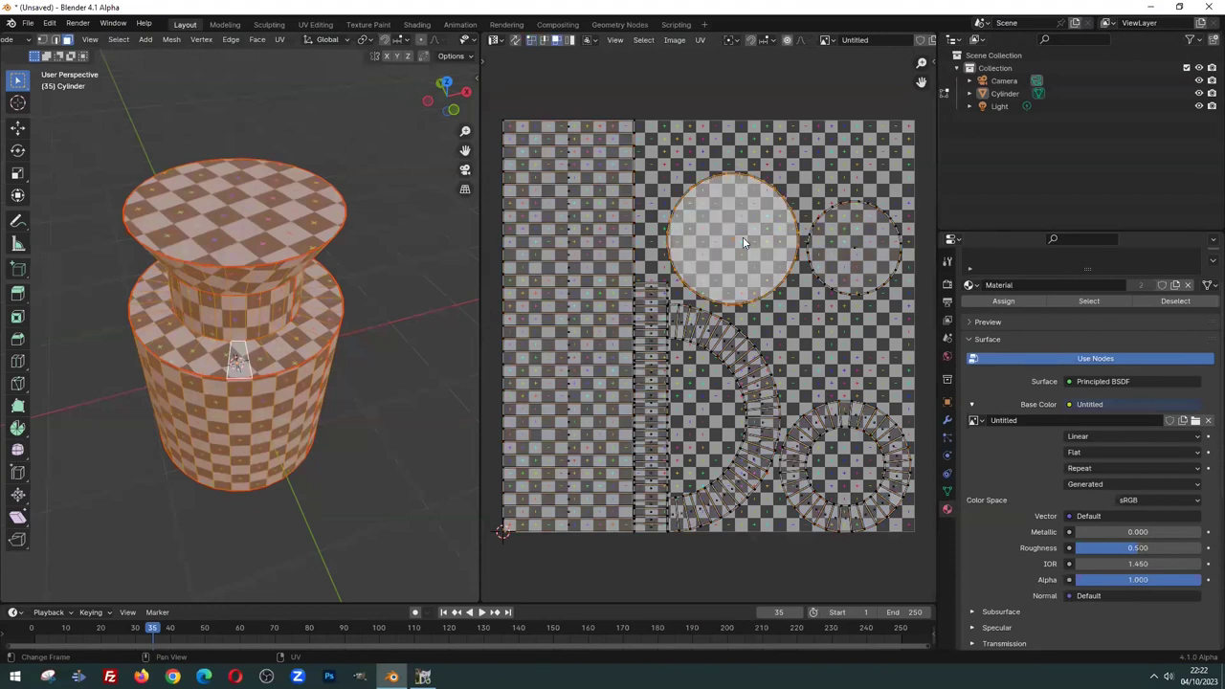
key(g)
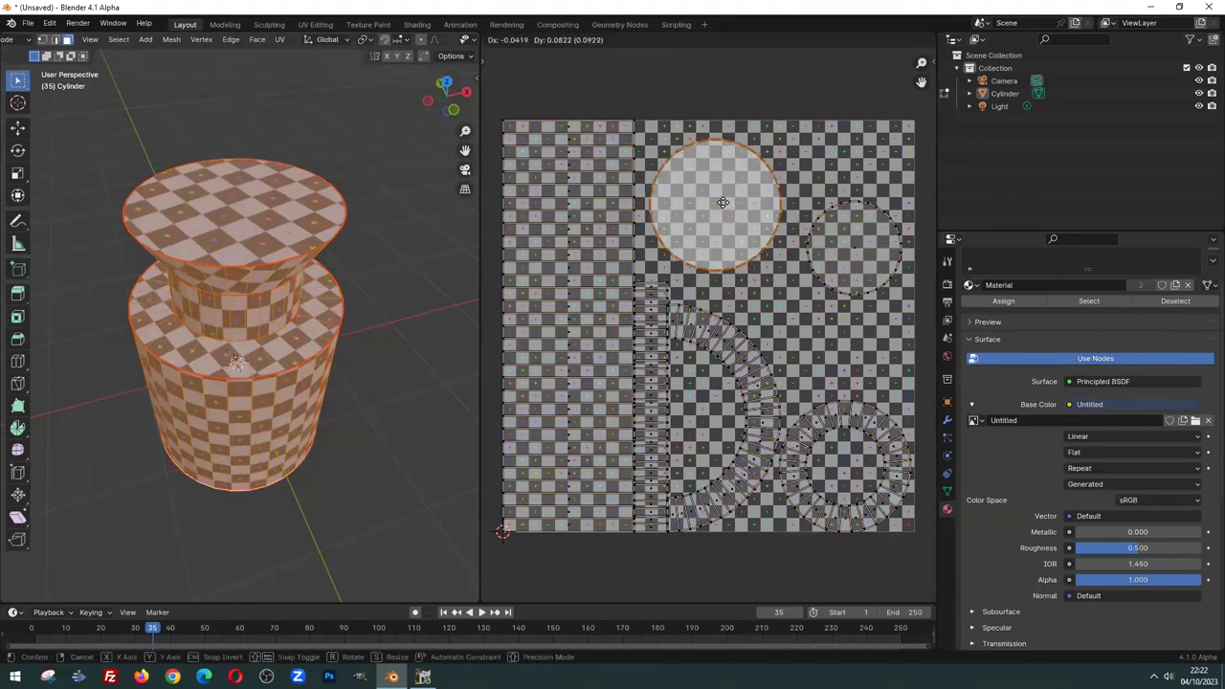
click(734, 205)
click(836, 232)
key(g)
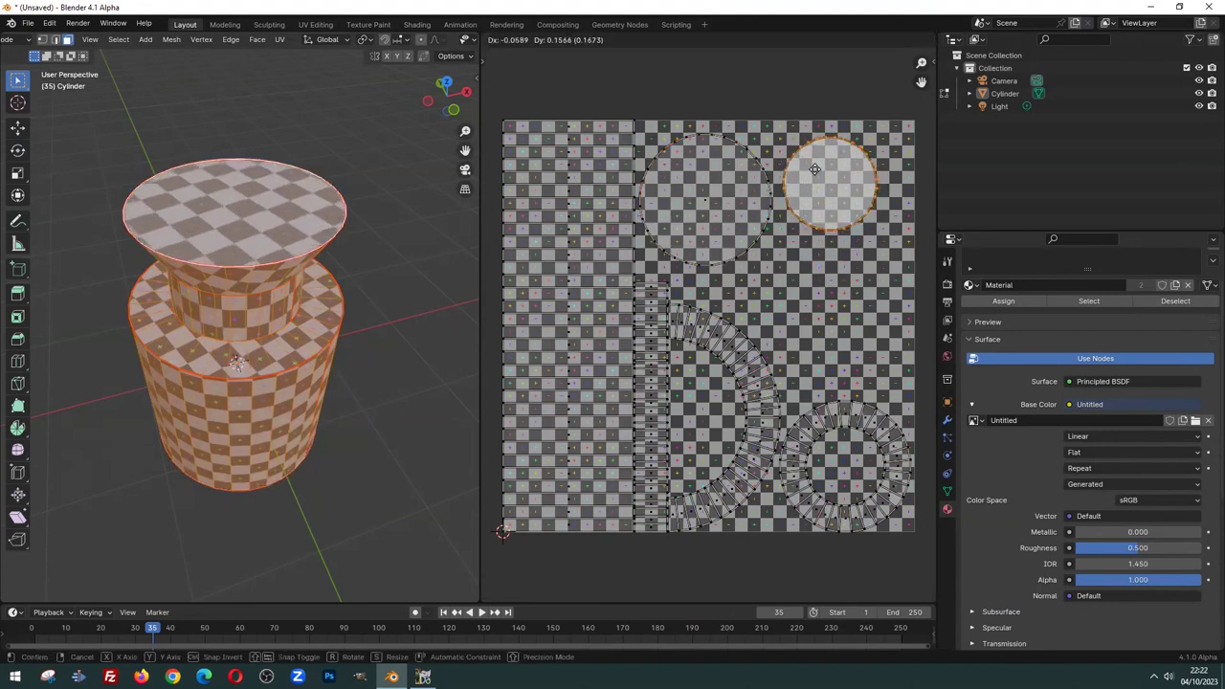
click(859, 161)
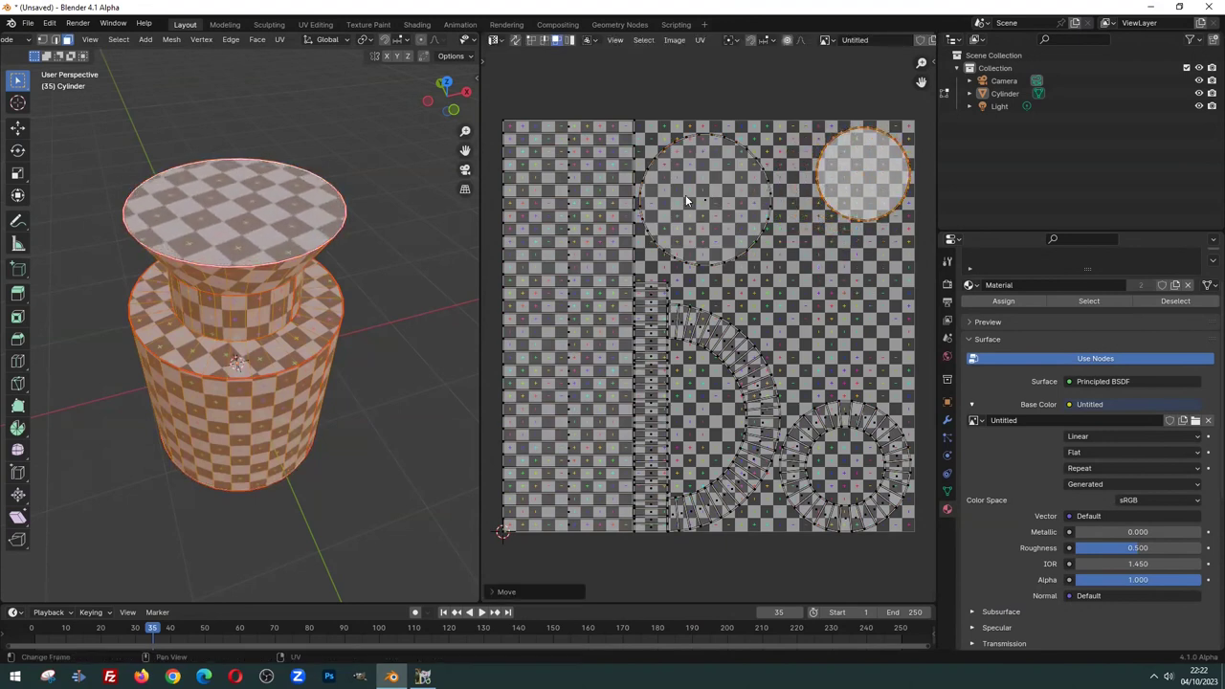
click(685, 194)
key(g)
click(730, 193)
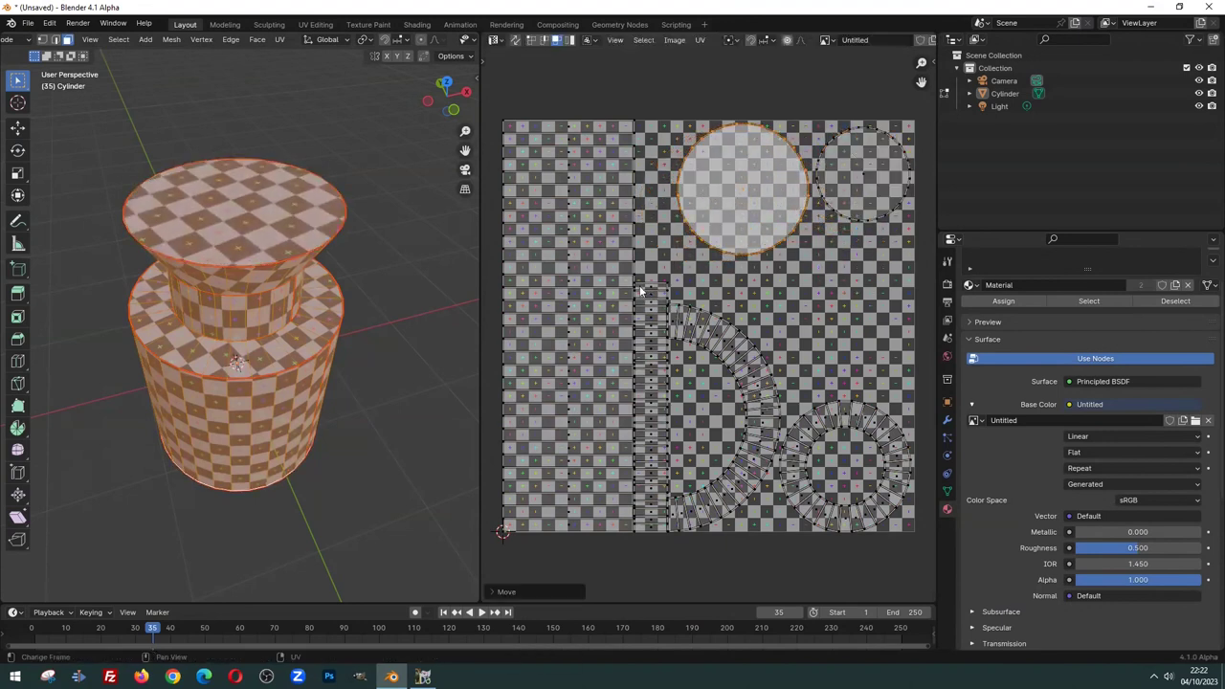
Select the whole UV ring and move it up beneath the circles, without scaling
click(883, 434)
ctrl+click(812, 512)
ctrl+click(825, 427)
ctrl+click(877, 429)
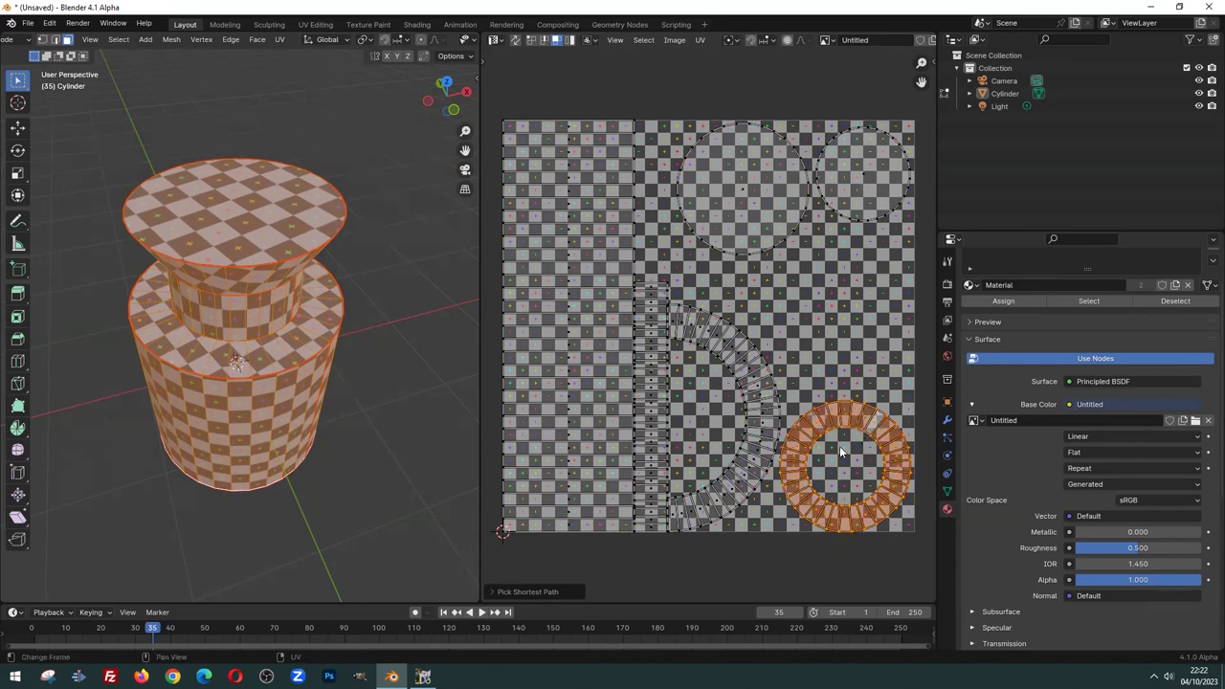
drag(835, 450, 824, 285)
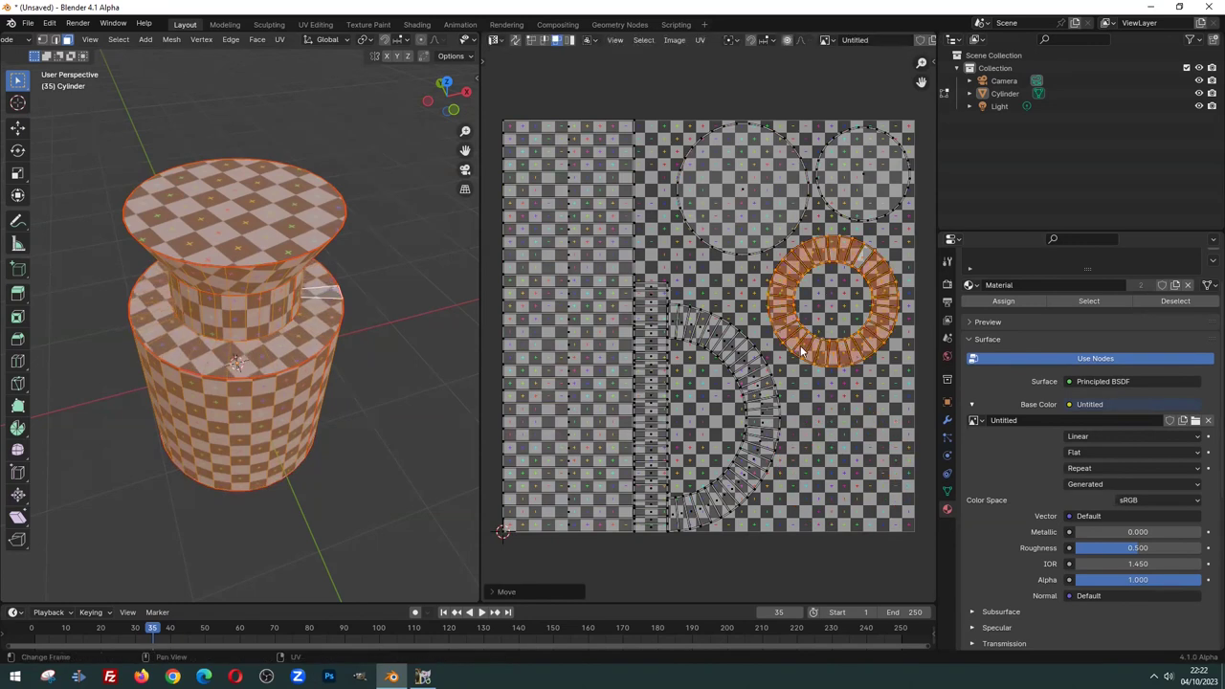
key(s)
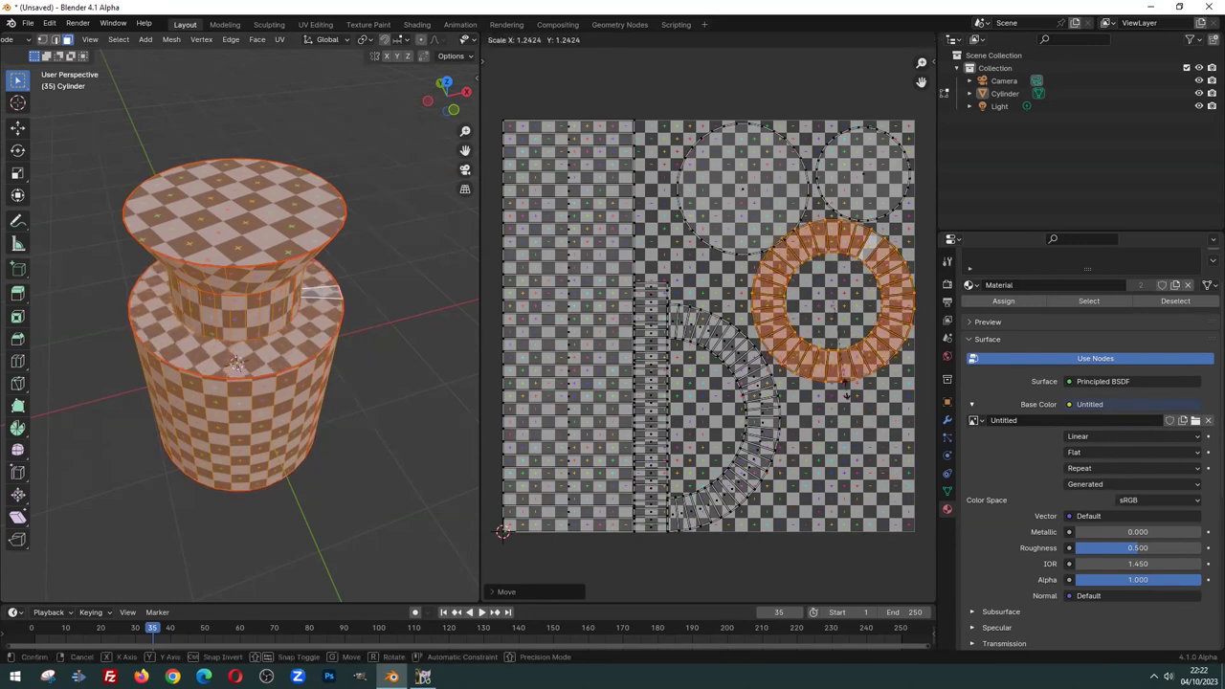
right_click(849, 395)
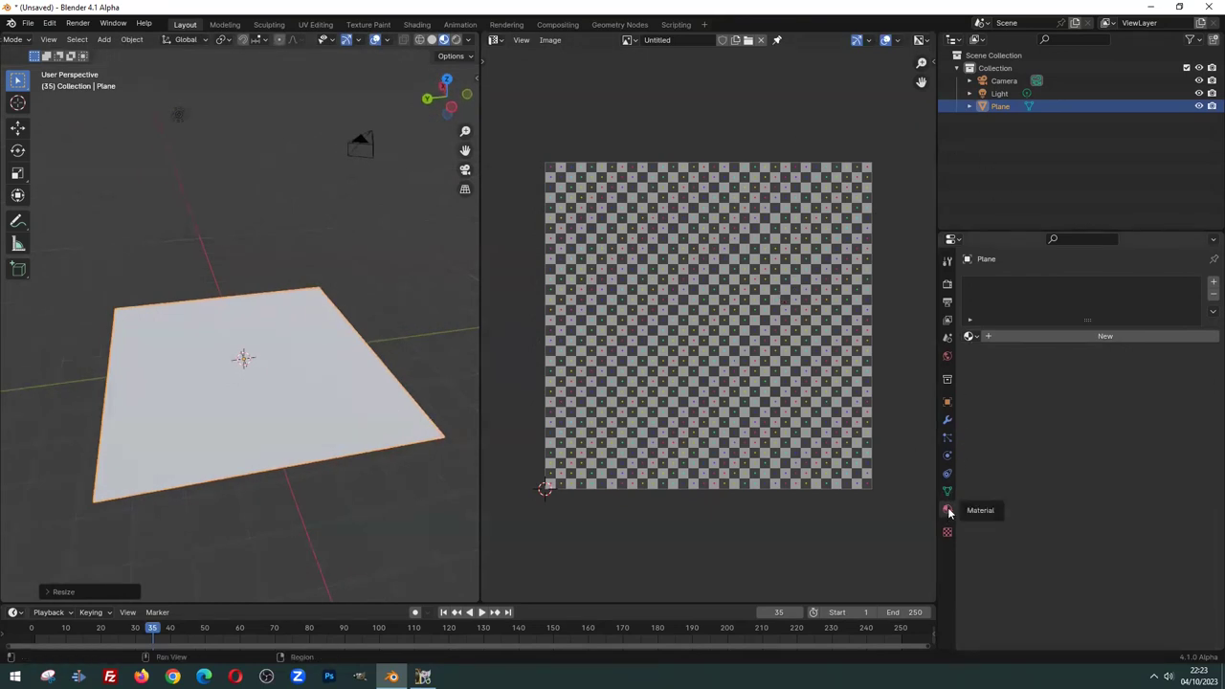
Give the plane a new material, Material.002, and enter Edit Mode on it
click(1058, 336)
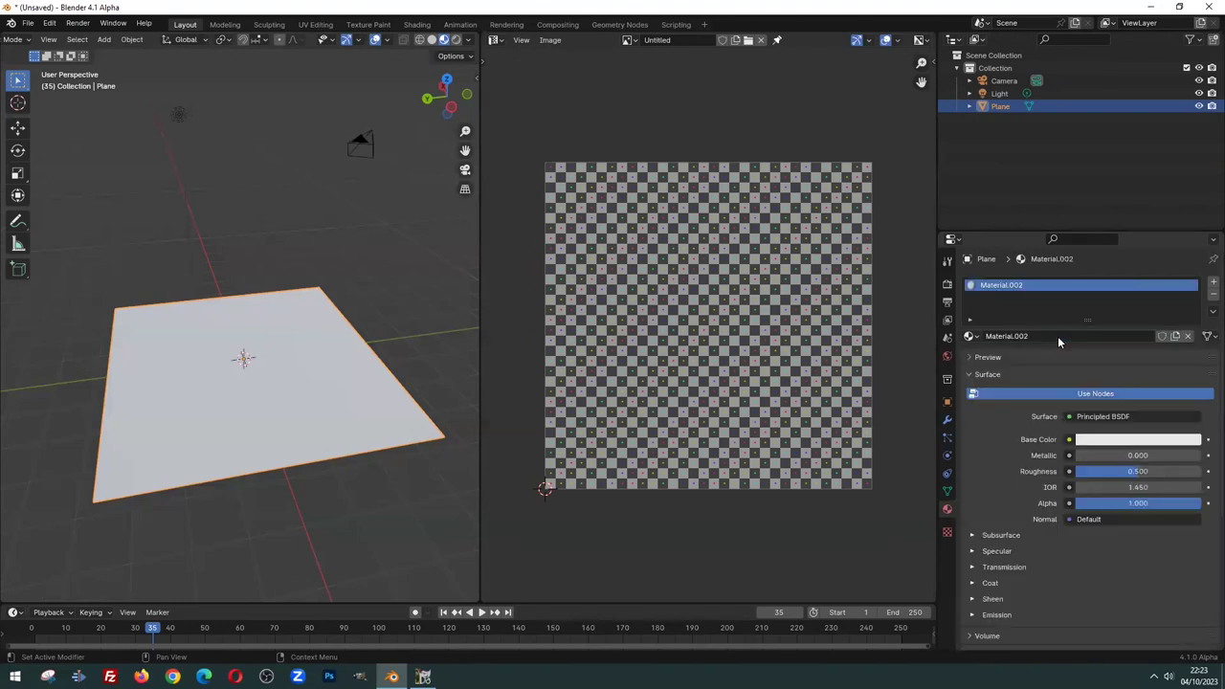
middle_drag(372, 330, 333, 328)
right_click(330, 317)
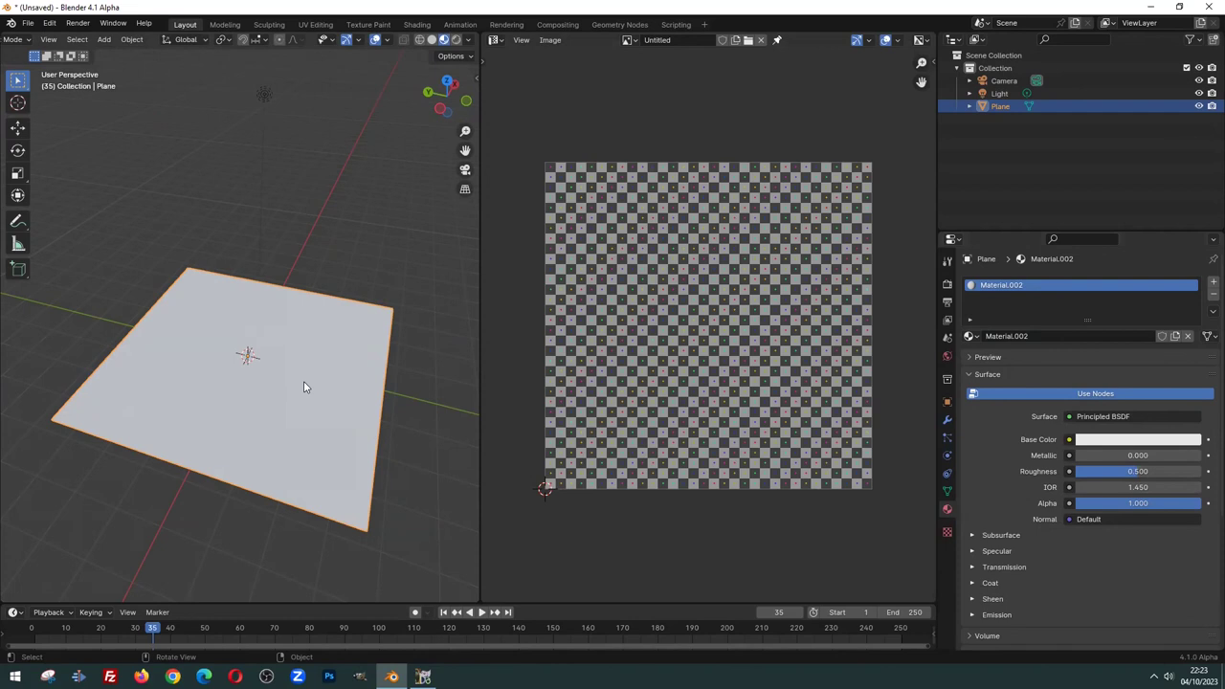
key(Tab)
Extrude the plane upward into a box
middle_drag(306, 383, 282, 368)
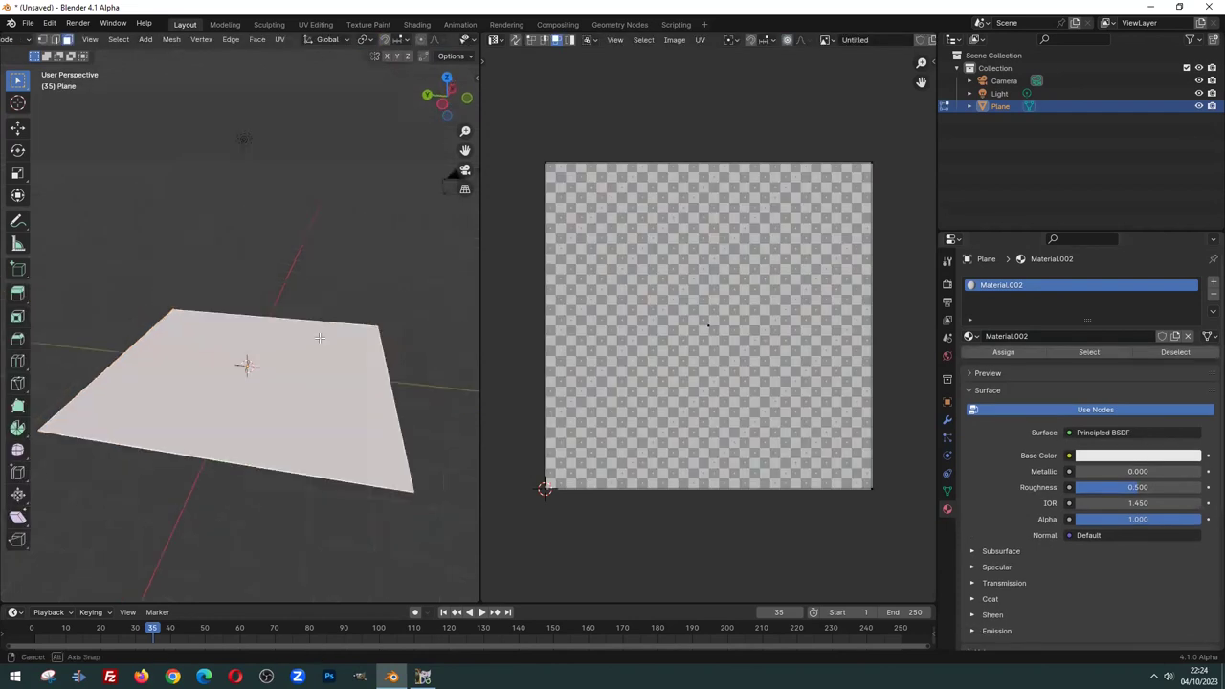
key(e)
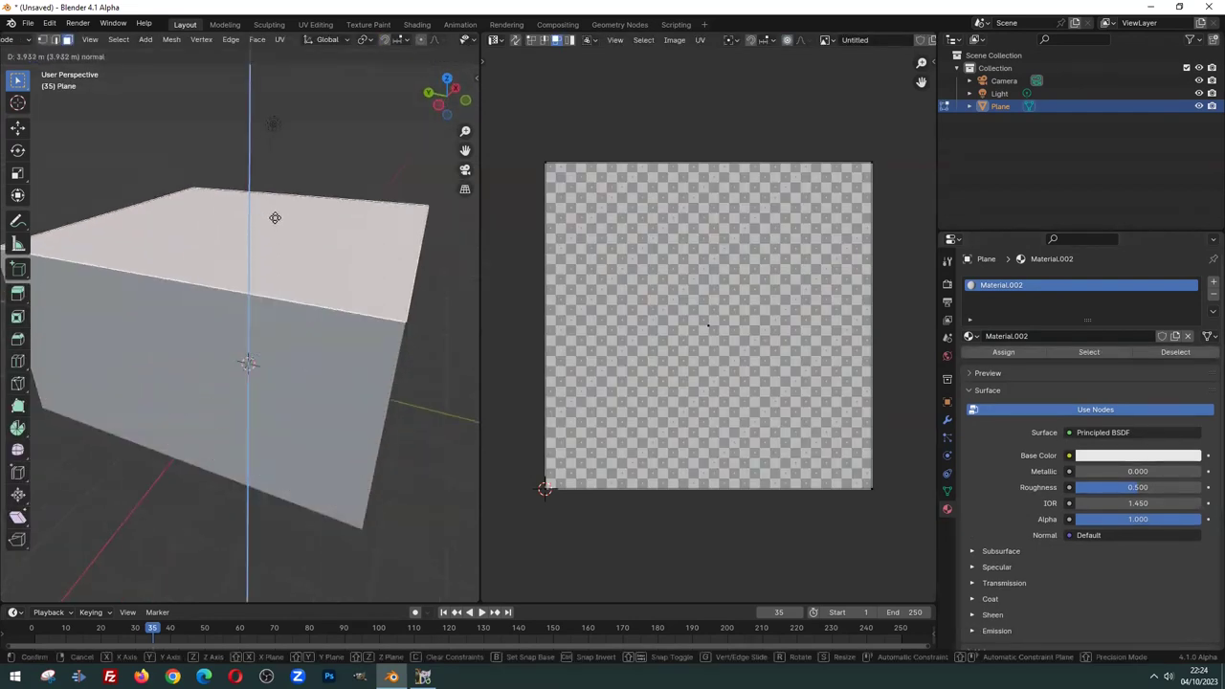
click(274, 213)
middle_drag(274, 214, 239, 262)
scroll(239, 261, up, 3)
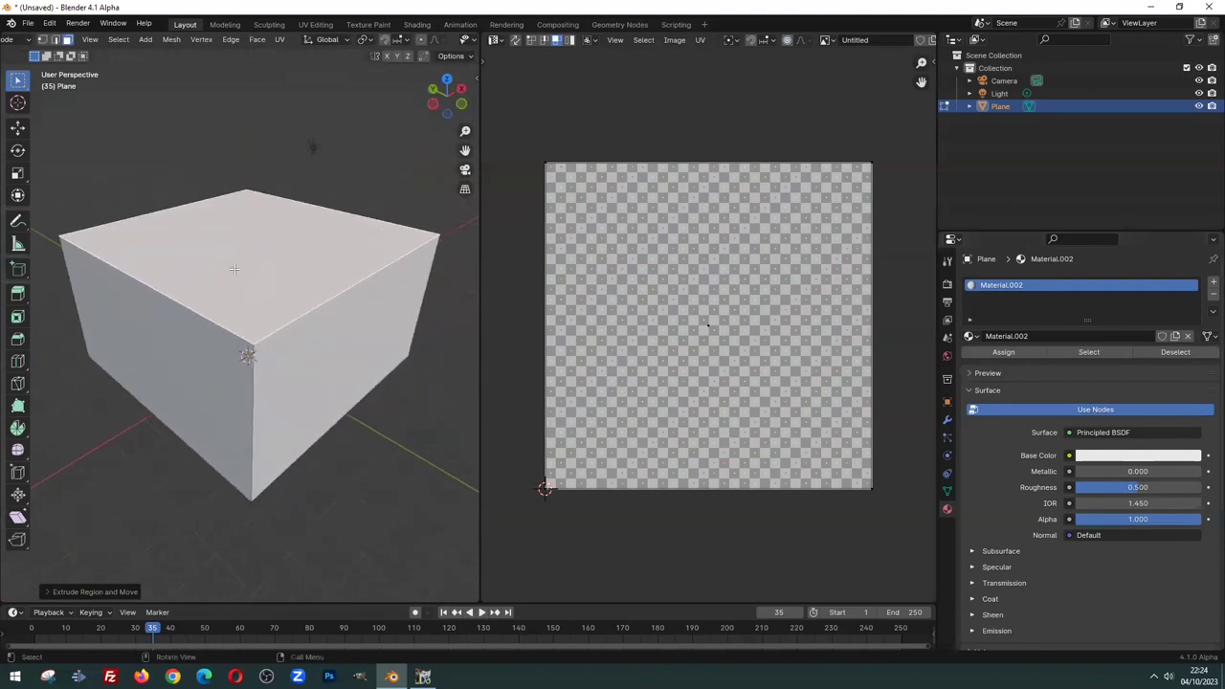
key(Tab)
key(Tab)
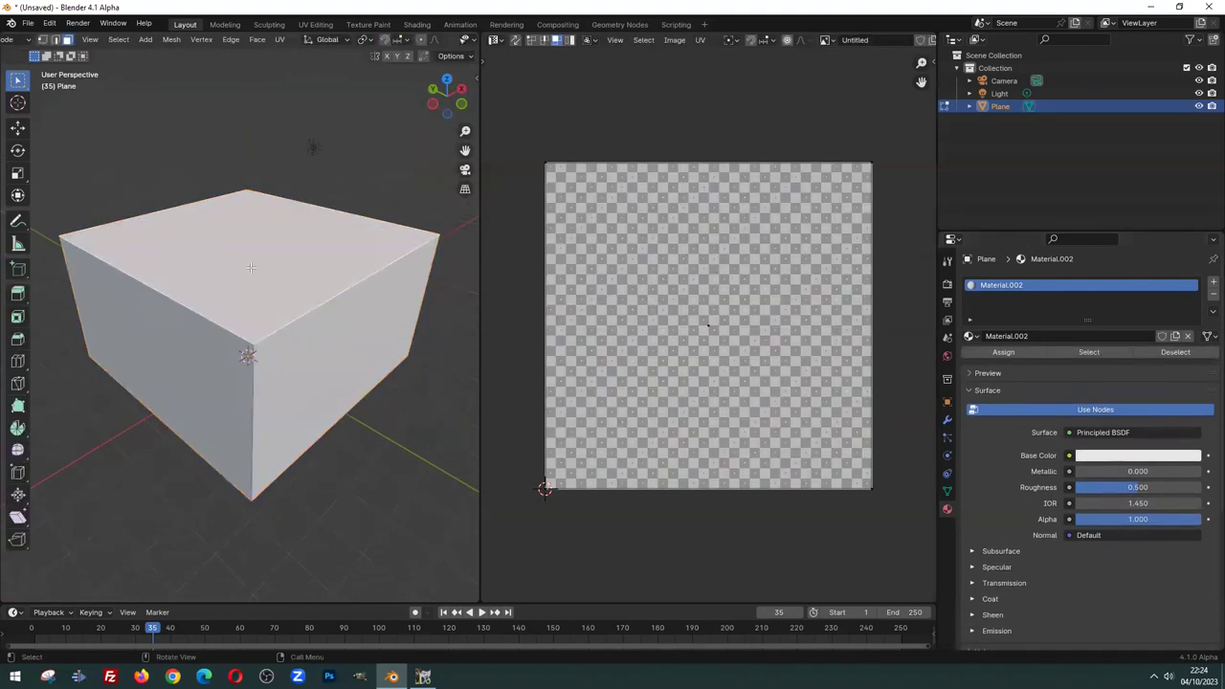
Mark the box's front vertical edge and adjoining top edge as sharp and as UV seams
click(323, 323)
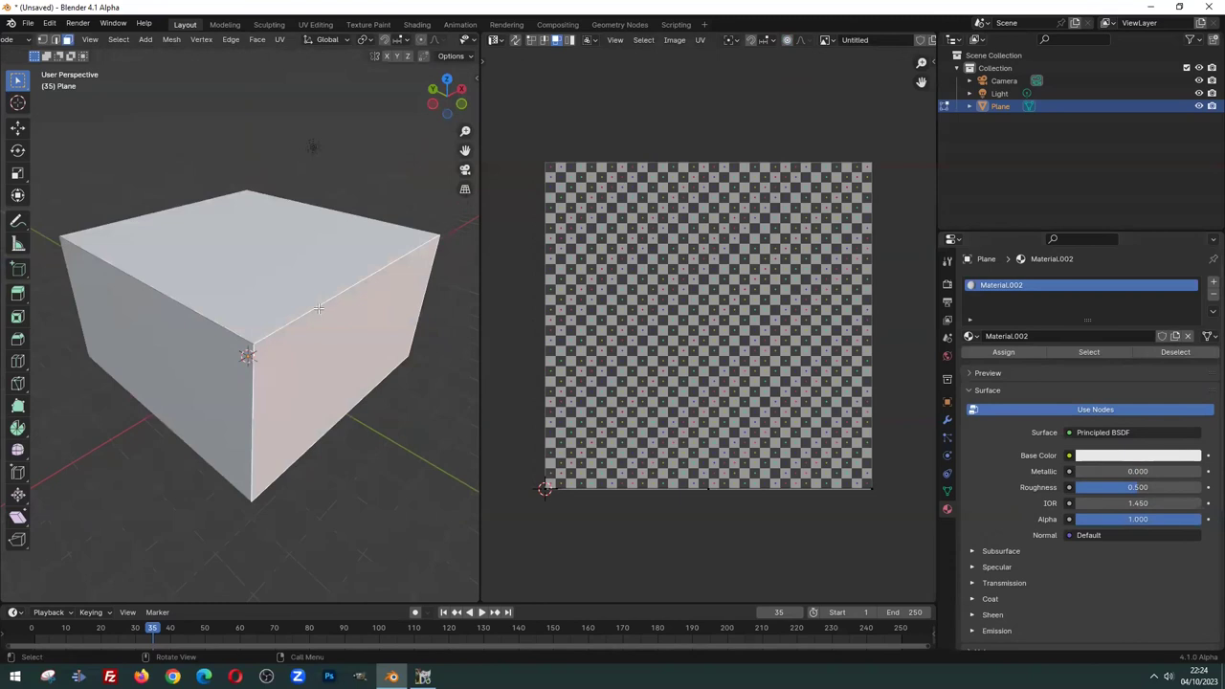
click(254, 382)
key(u)
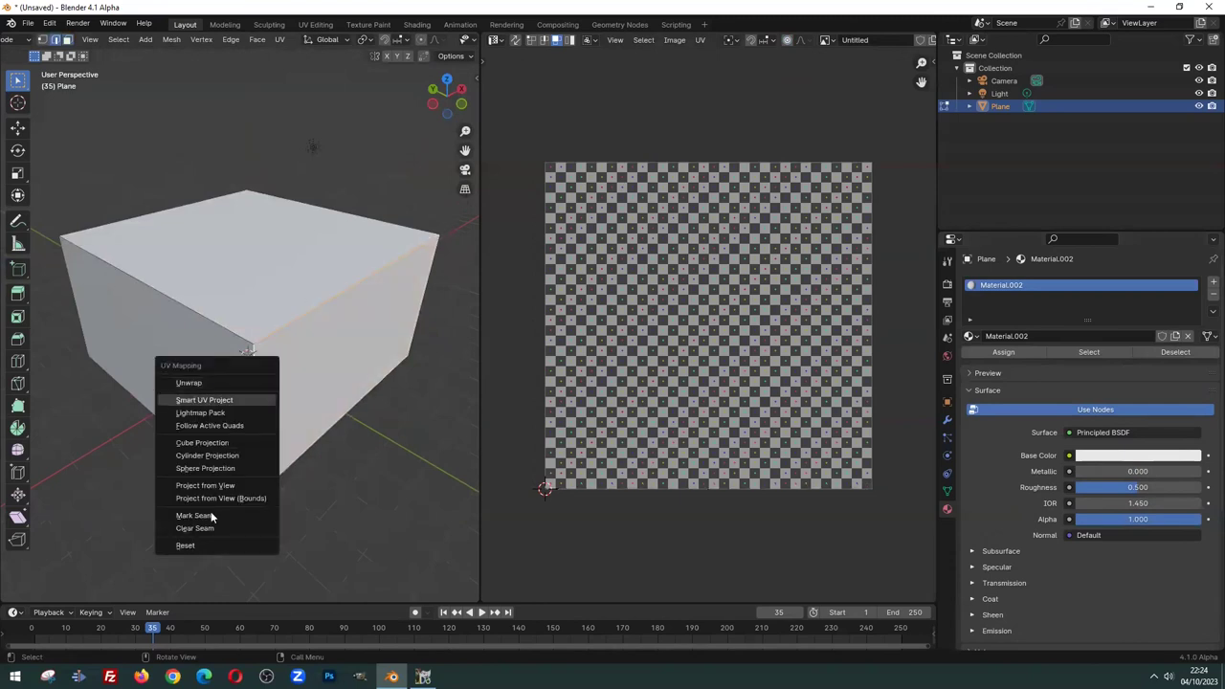
click(211, 516)
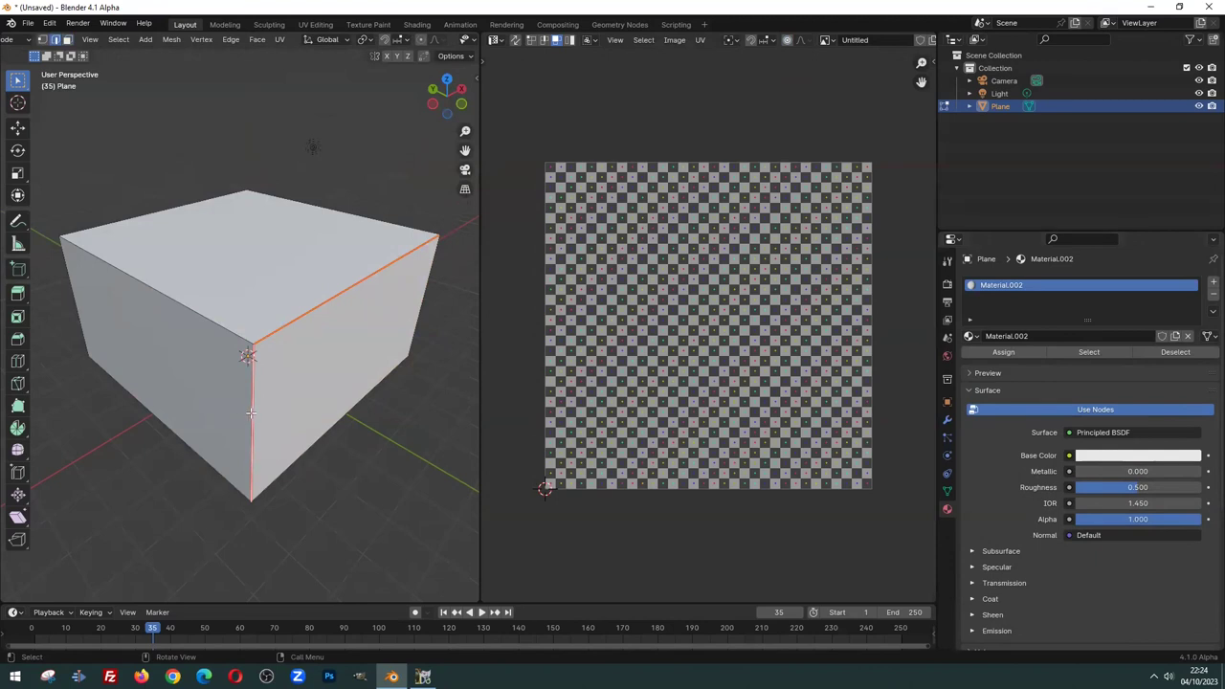
key(ctrl+e)
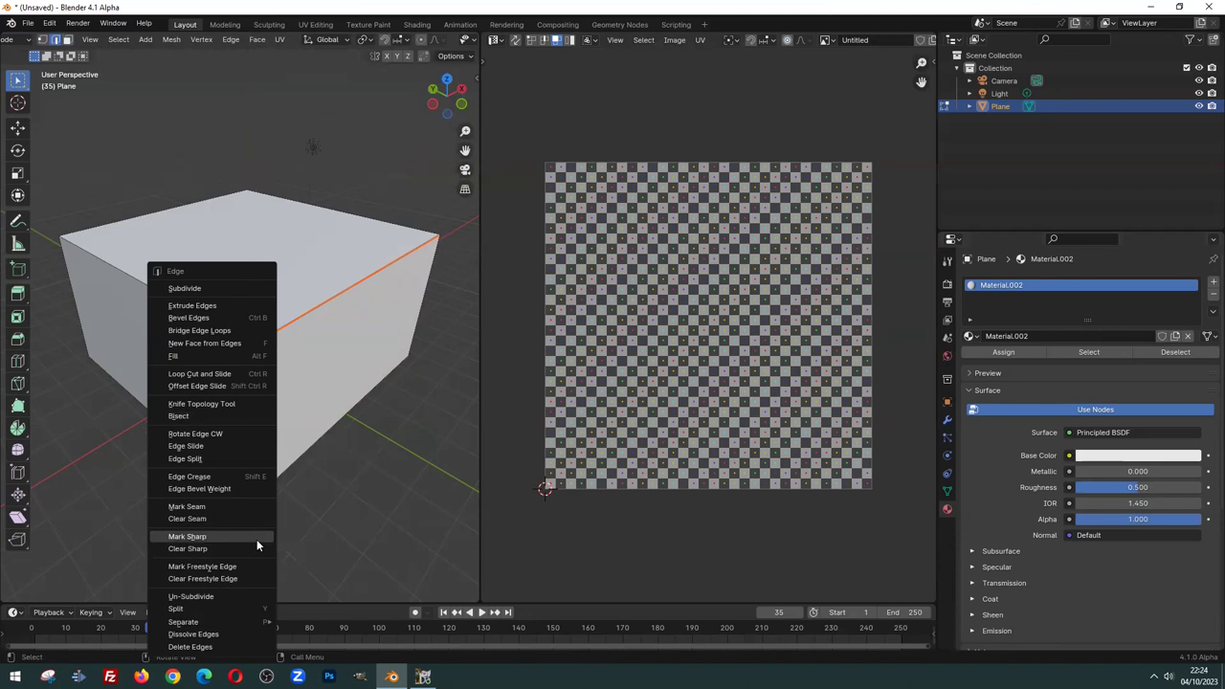
click(202, 537)
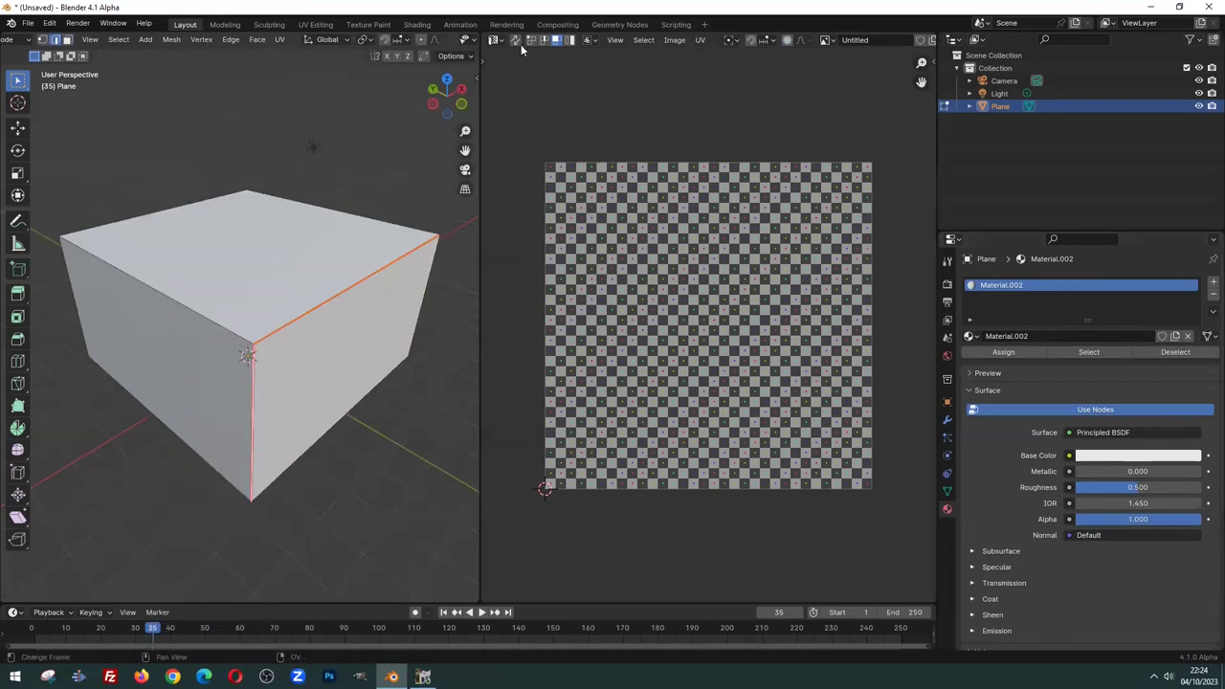
click(278, 41)
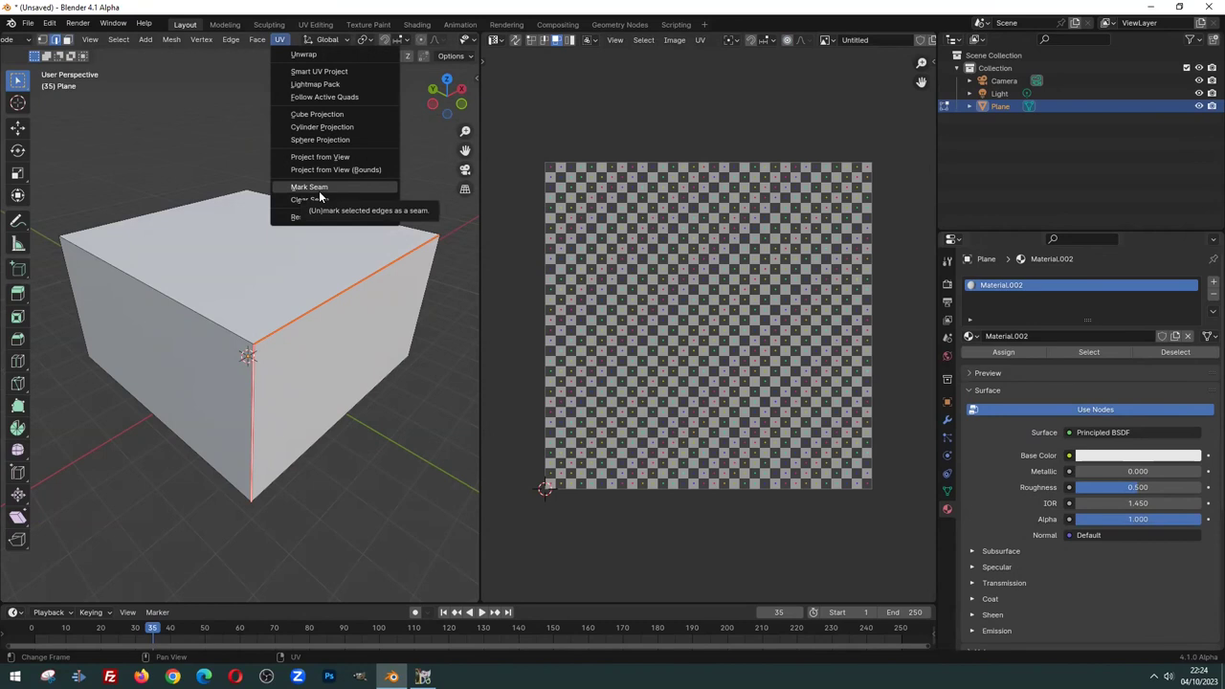
click(310, 189)
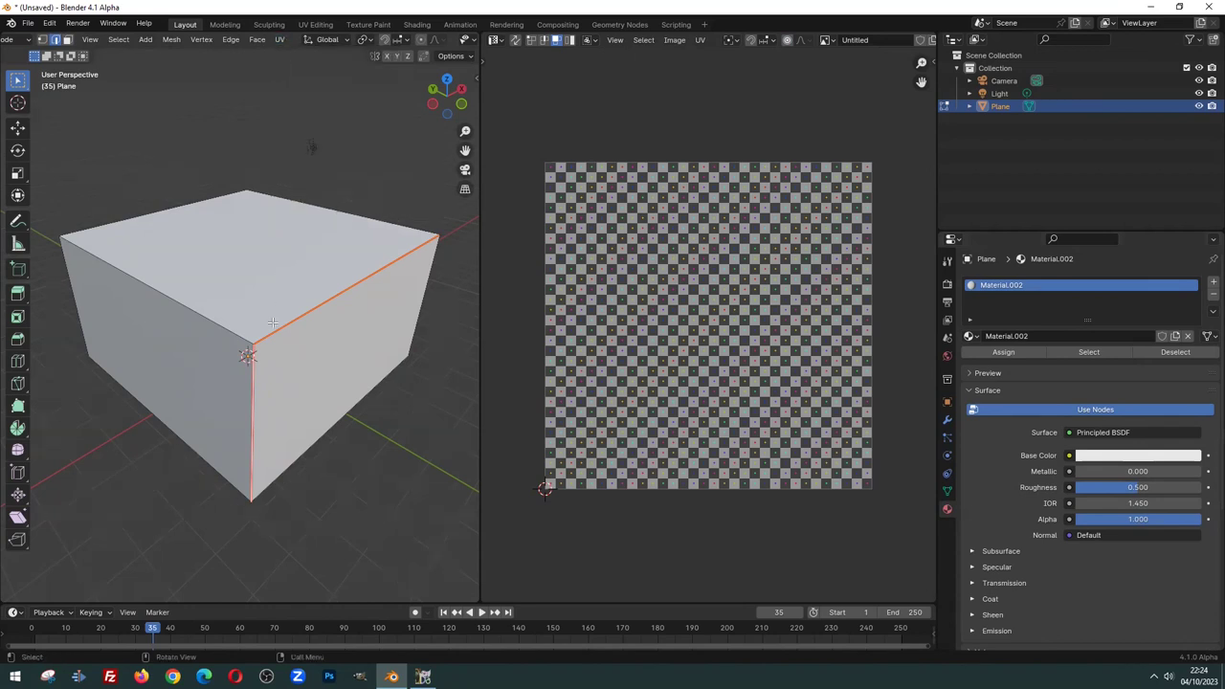
right_click(258, 331)
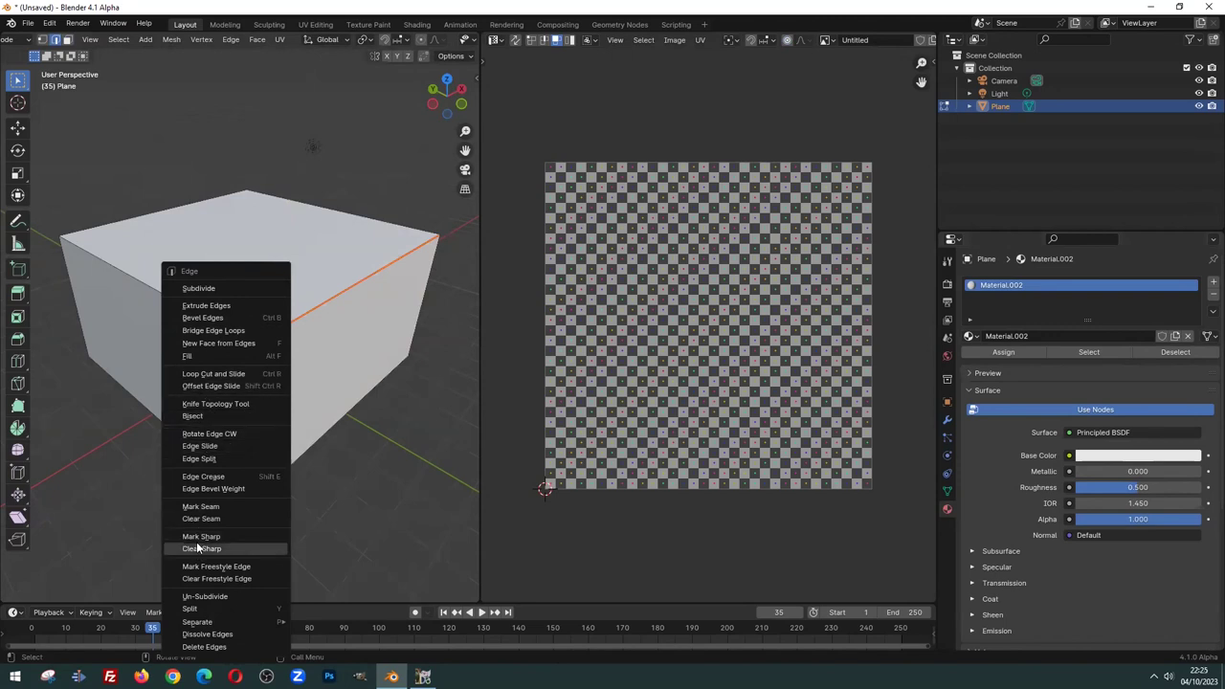
Project the UVs from view fitted to bounds, then undo back to the flat plane
key(u)
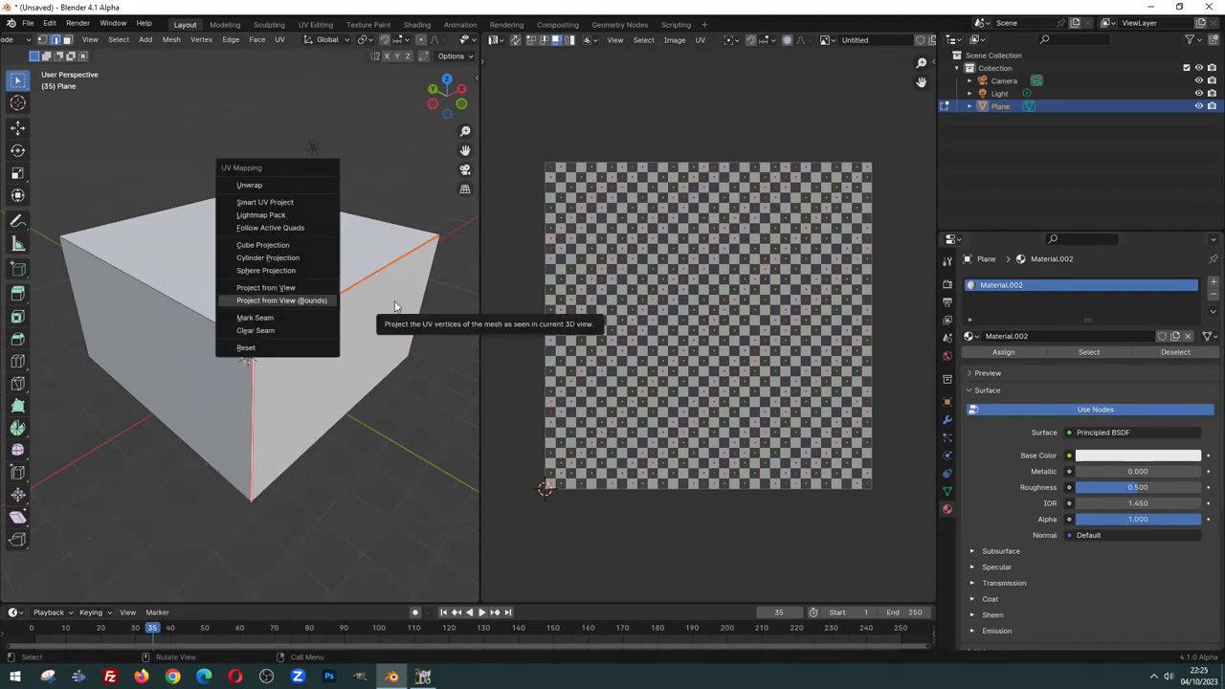
click(387, 301)
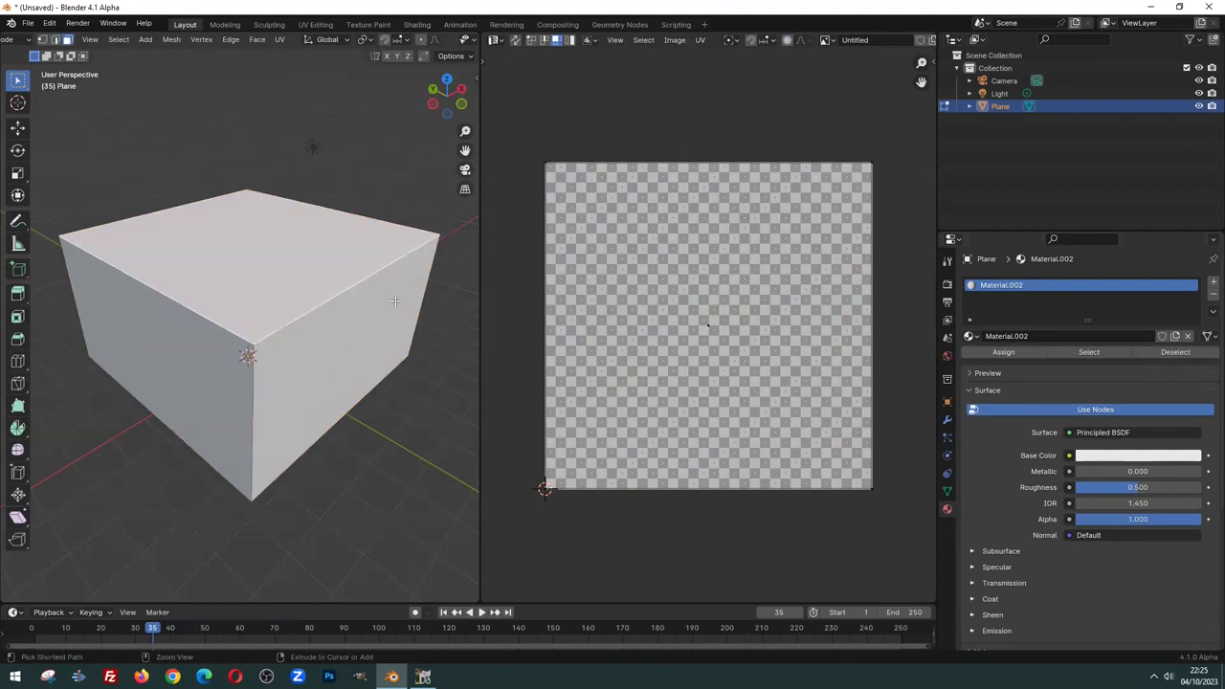
key(ctrl+z)
Widen the 3D viewport and delete the plane in Object Mode
middle_drag(401, 319, 476, 314)
drag(483, 311, 720, 310)
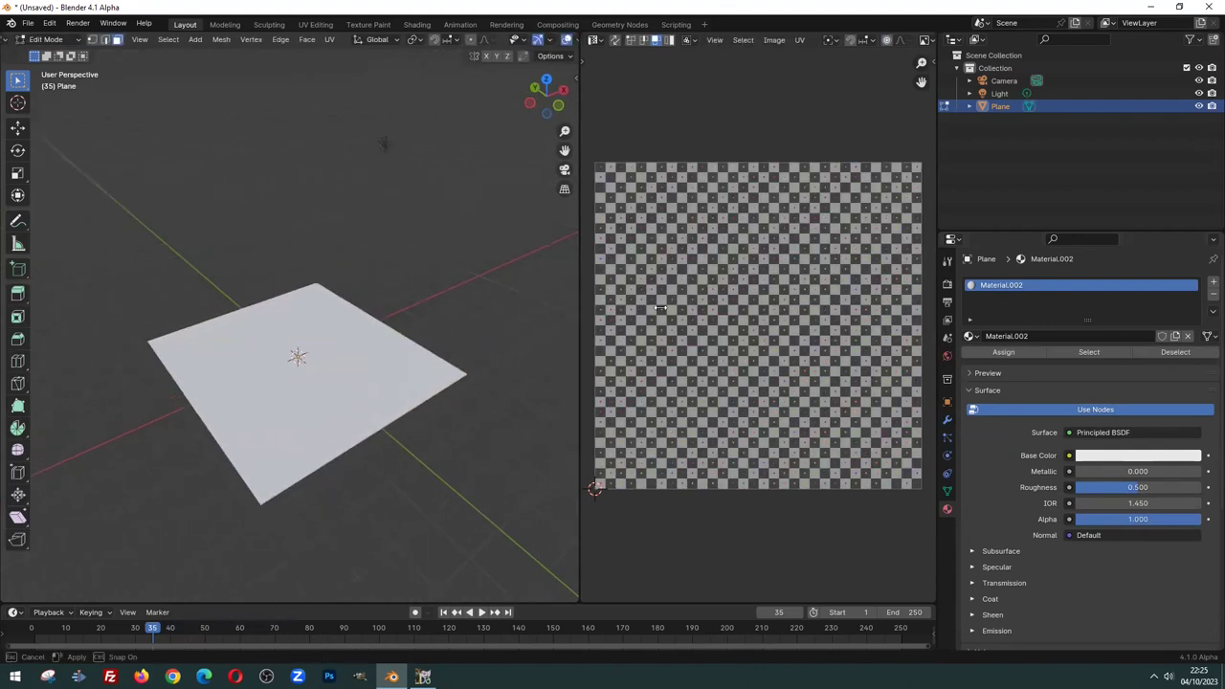
mouse_move(484, 383)
middle_down()
mouse_move(510, 375)
mouse_move(421, 276)
middle_up()
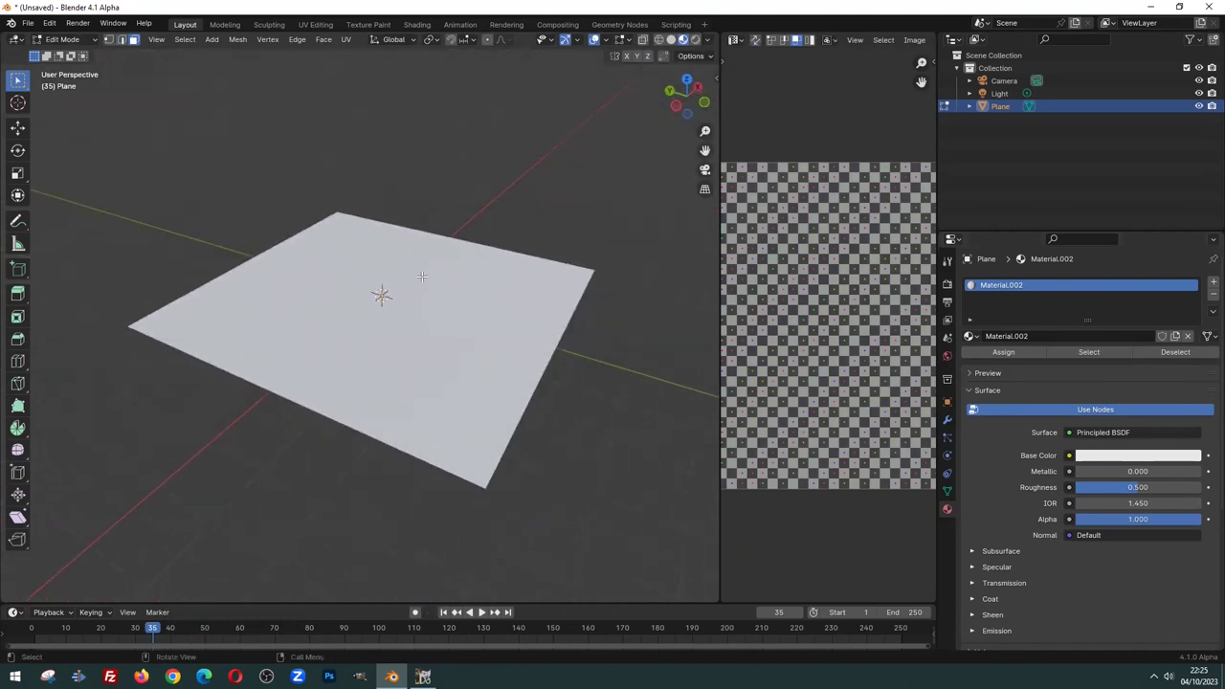
right_click(422, 277)
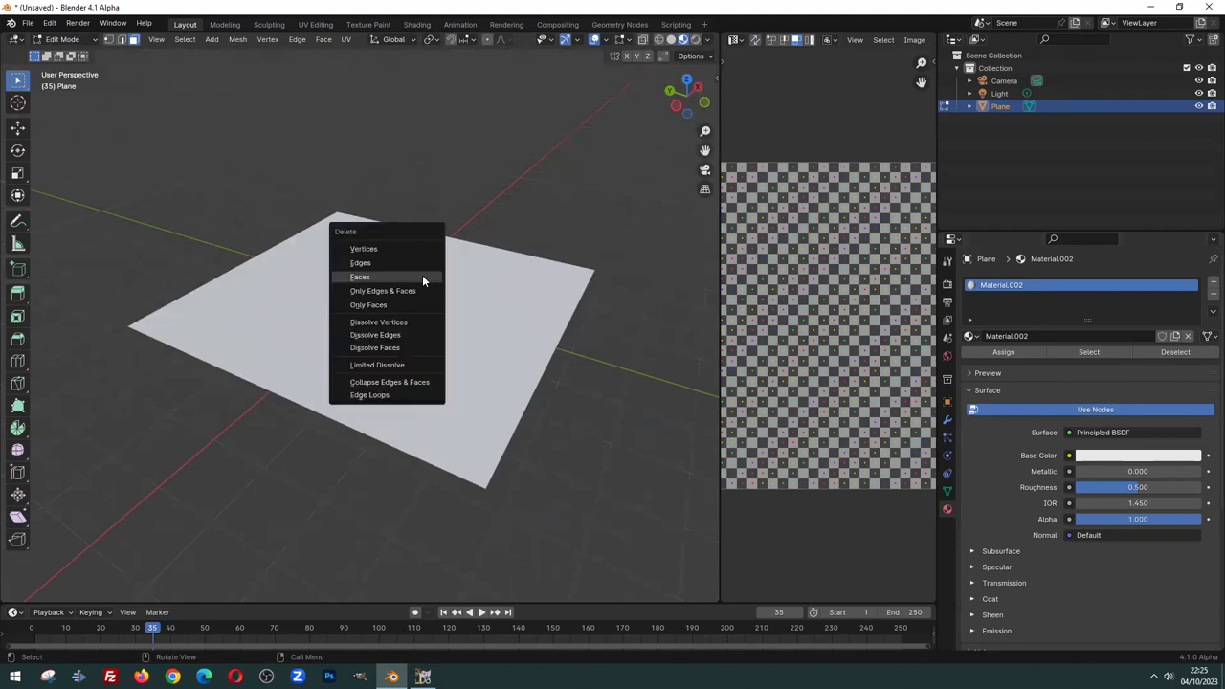
key(Tab)
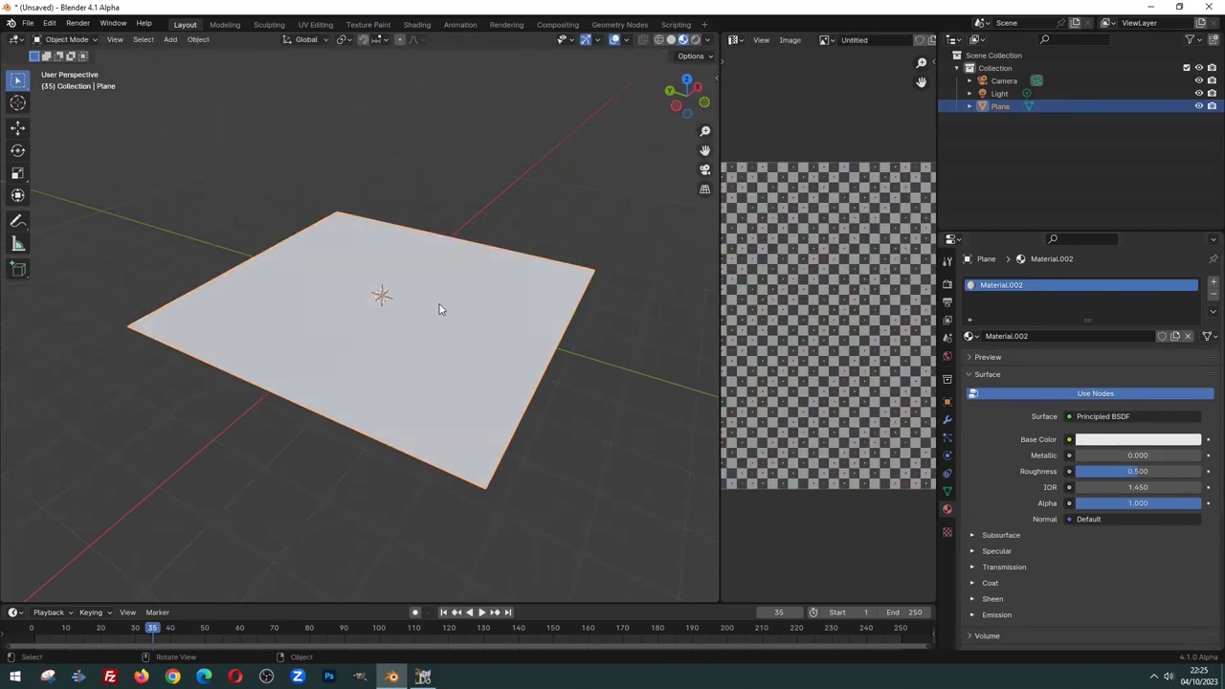
key(Delete)
key(shift+a)
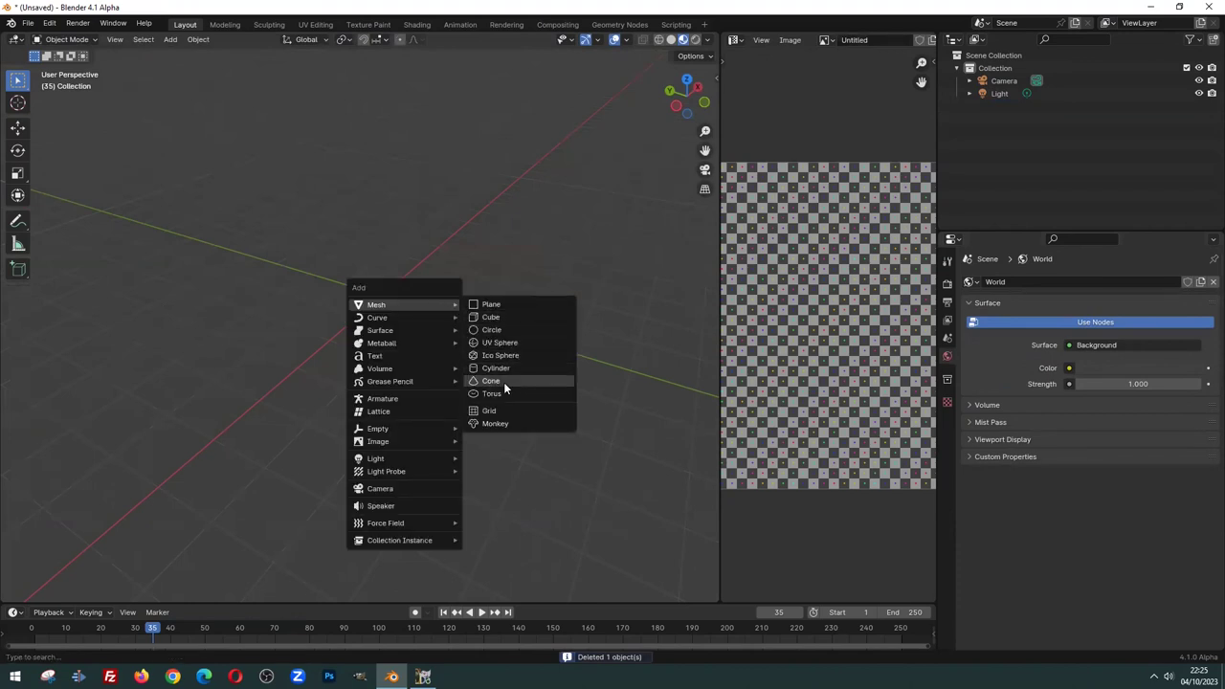
Add a torus to the scene and resize the image editor
click(498, 393)
scroll(496, 388, up, 4)
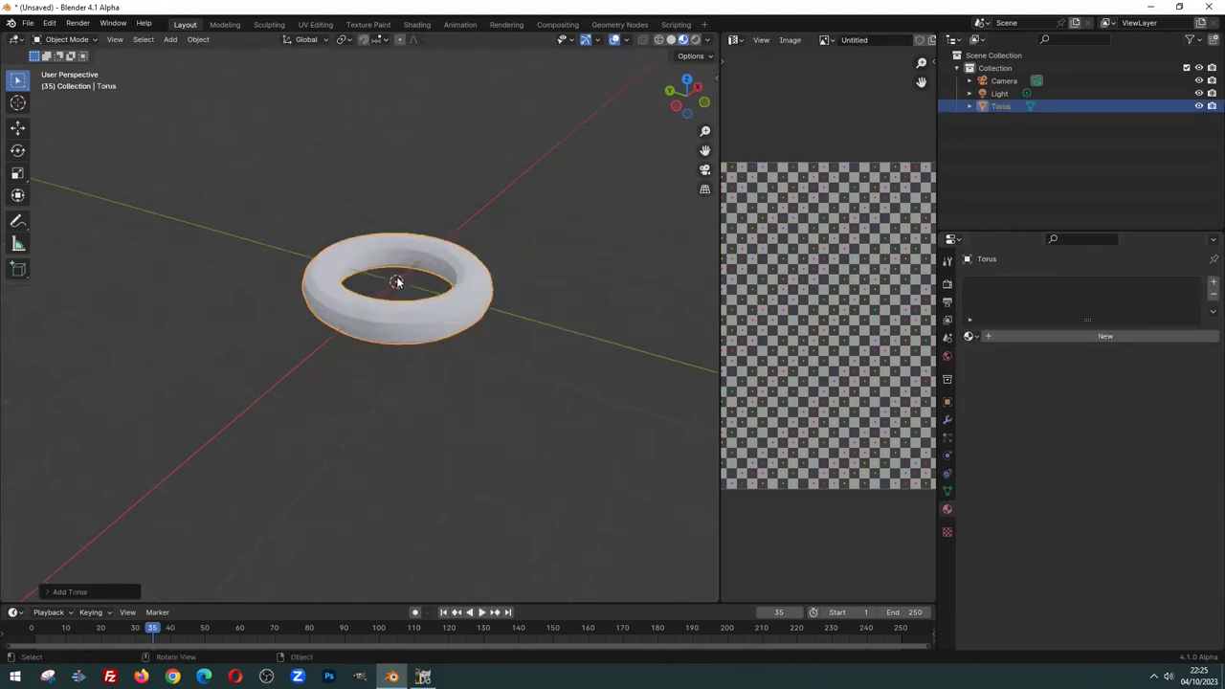
middle_drag(448, 232, 724, 304)
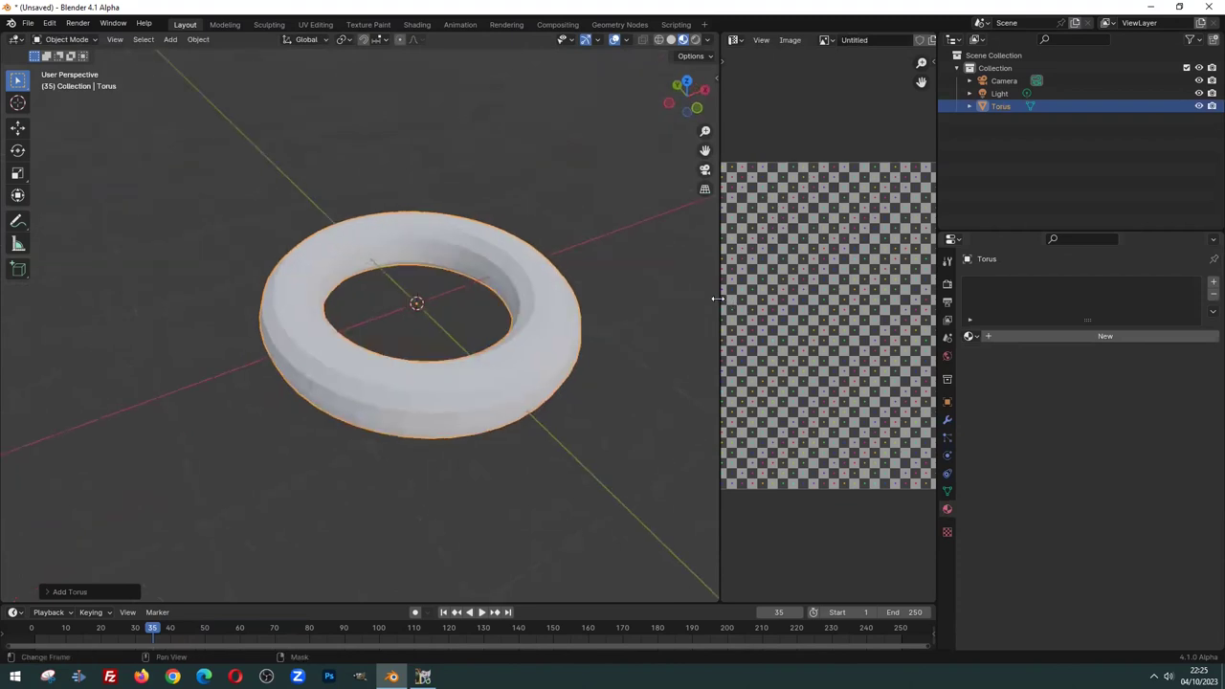
drag(723, 304, 593, 300)
mouse_move(394, 286)
middle_down()
mouse_move(563, 271)
mouse_move(412, 327)
mouse_move(309, 326)
mouse_move(293, 315)
mouse_move(317, 348)
middle_up()
Unwrap the torus with Smart UV Project in Edit Mode
key(Tab)
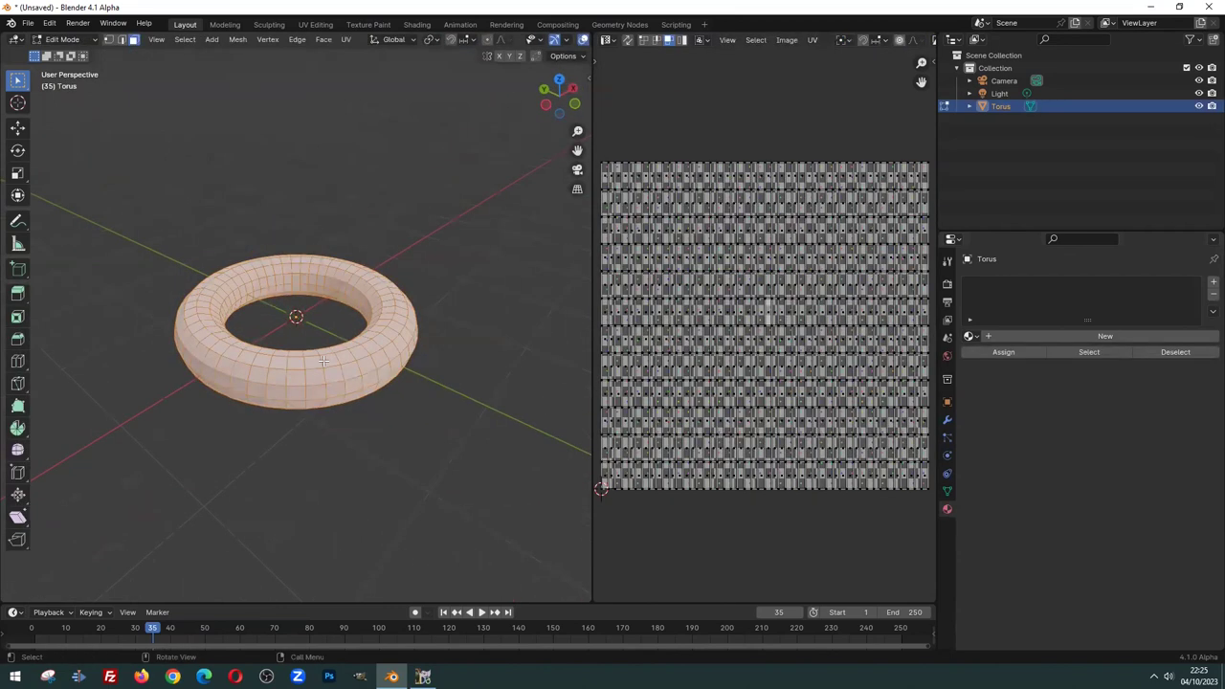
scroll(685, 243, down, 2)
scroll(737, 258, up, 1)
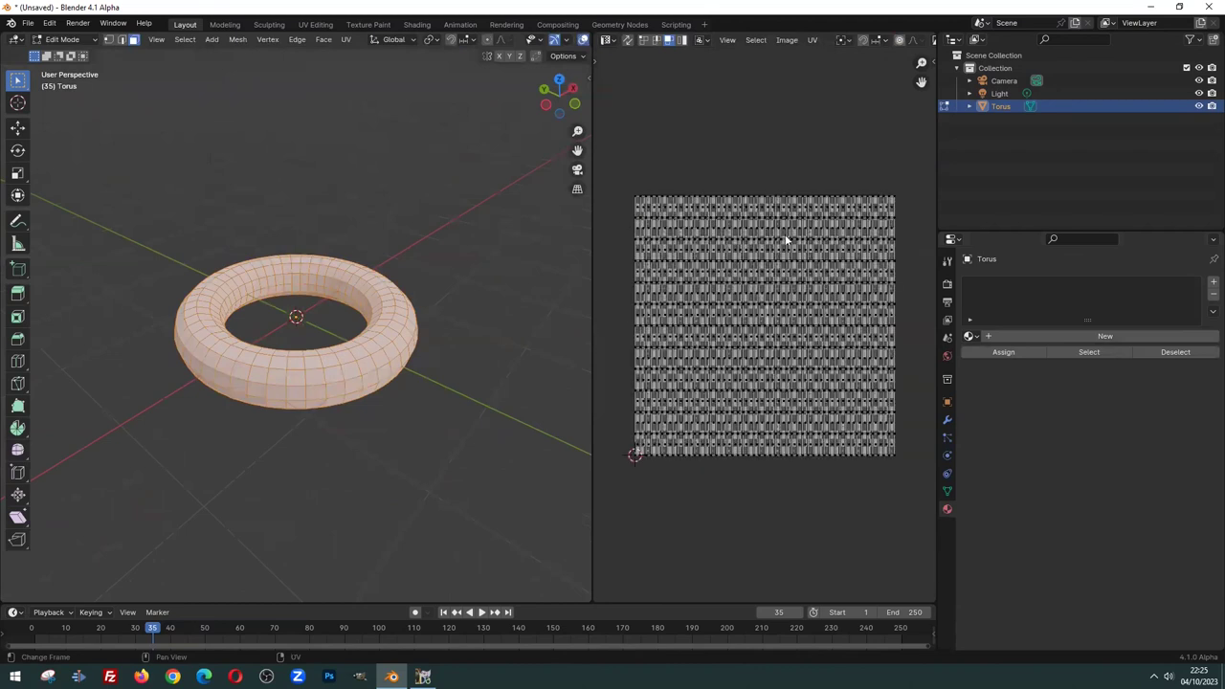
key(u)
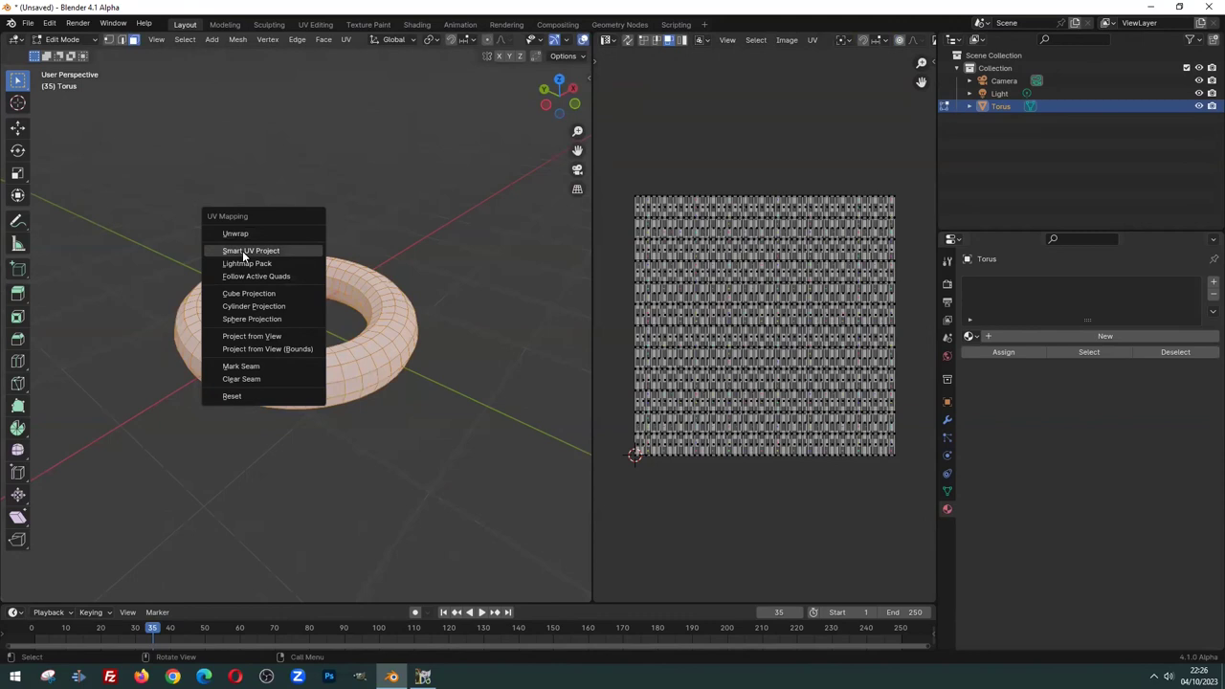
click(251, 251)
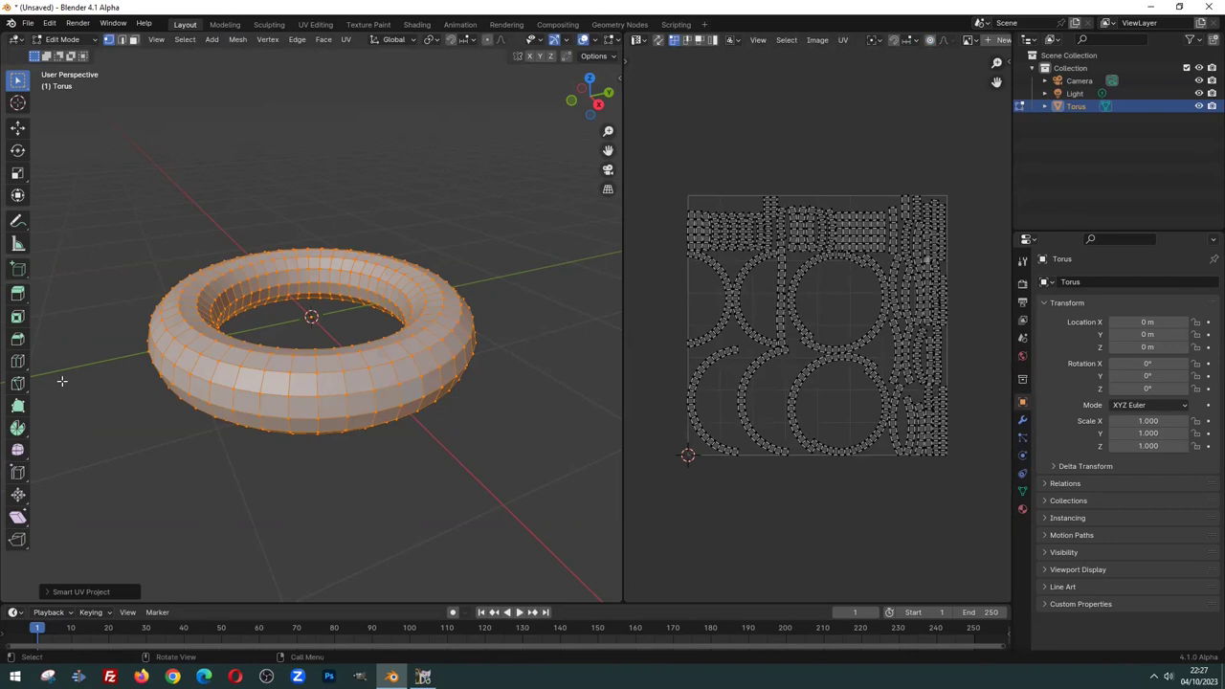
Project the torus UVs from the current view
key(u)
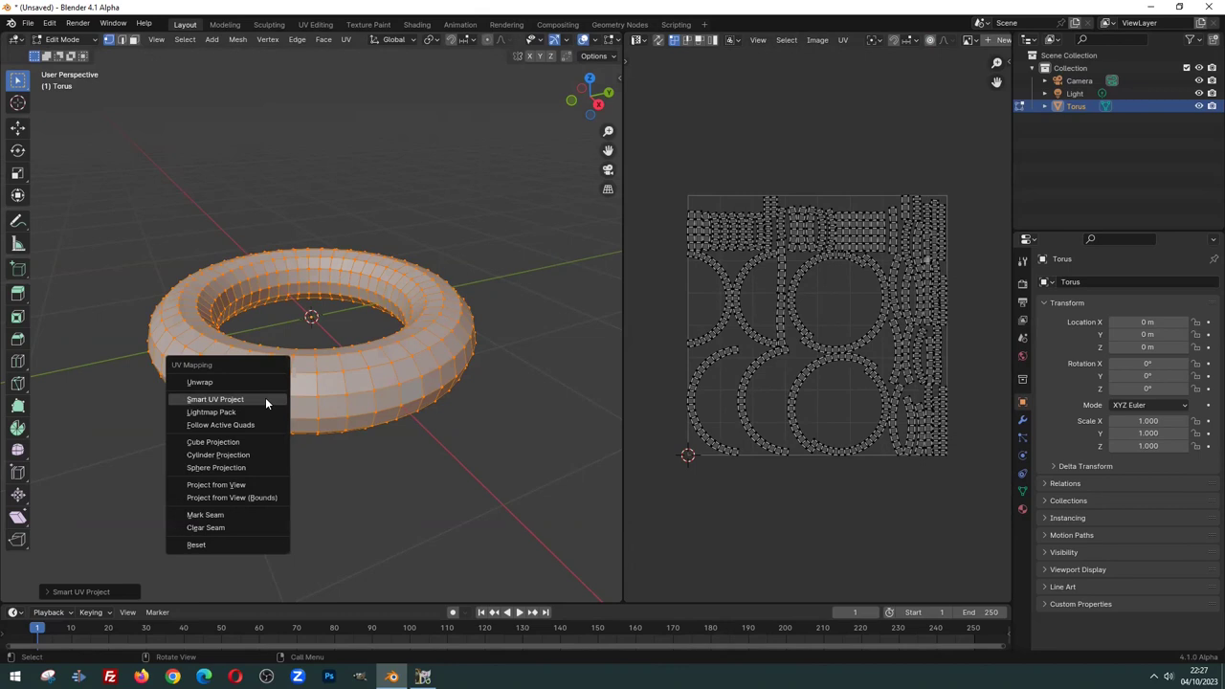
key(Down)
key(Down)
key(Down)
key(Down)
key(Down)
key(Down)
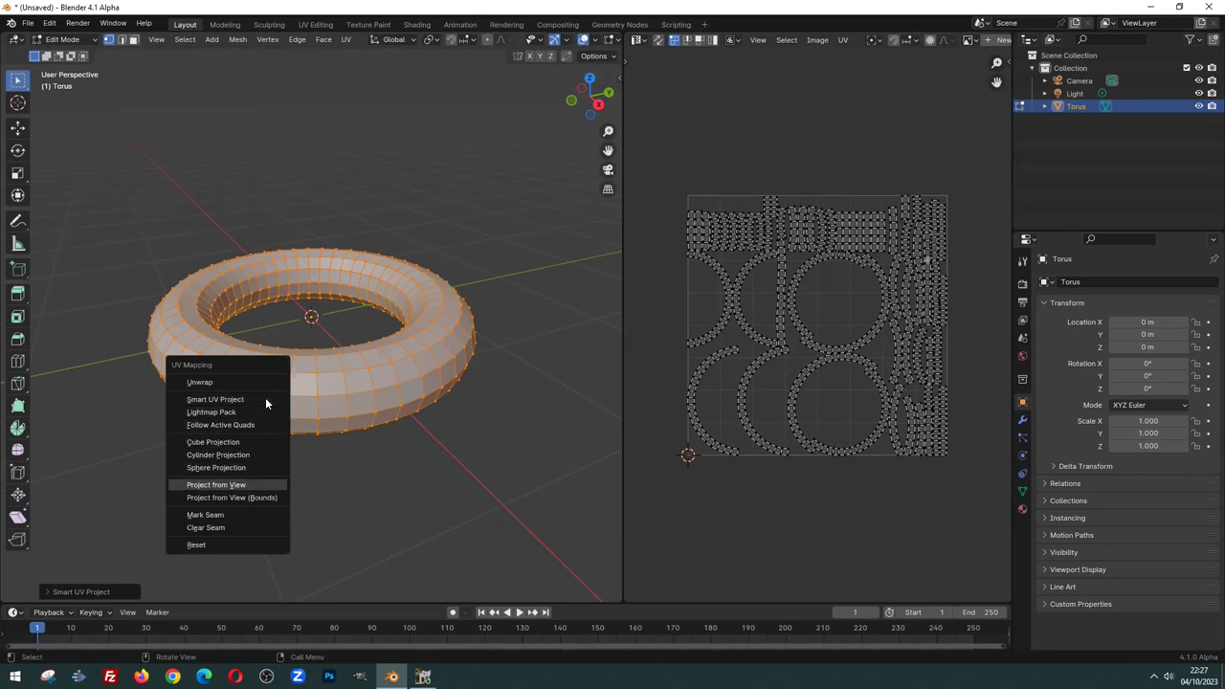
key(Return)
scroll(890, 252, up, 1)
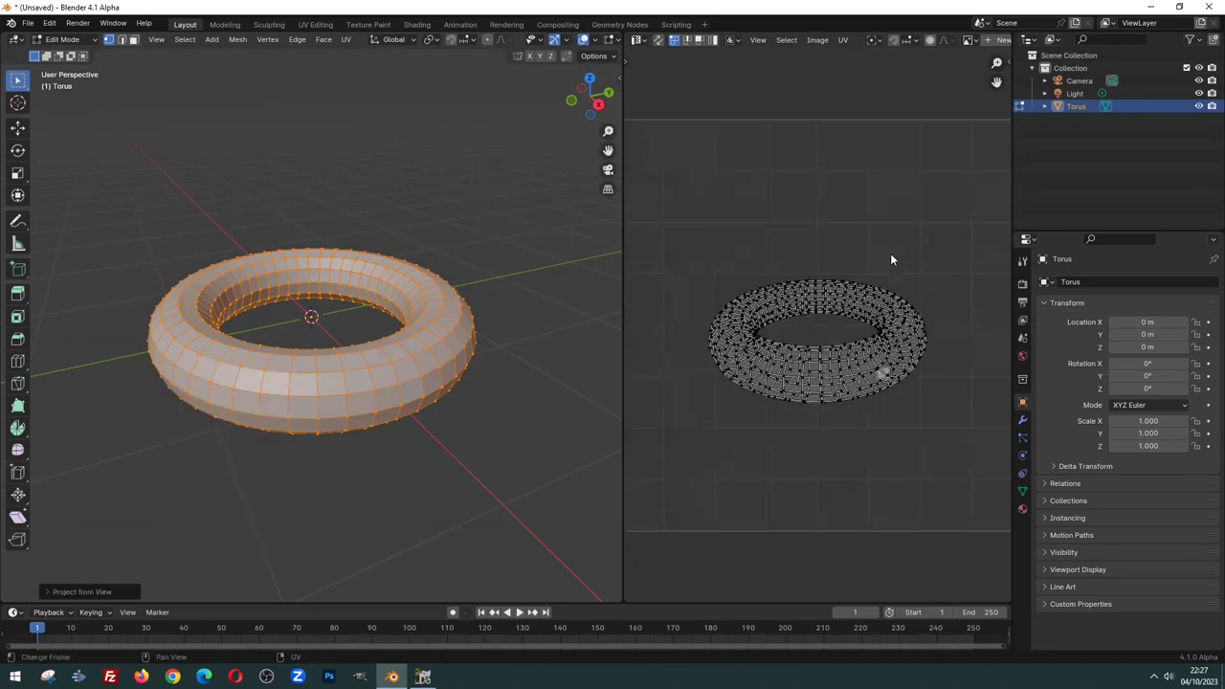
scroll(854, 289, up, 2)
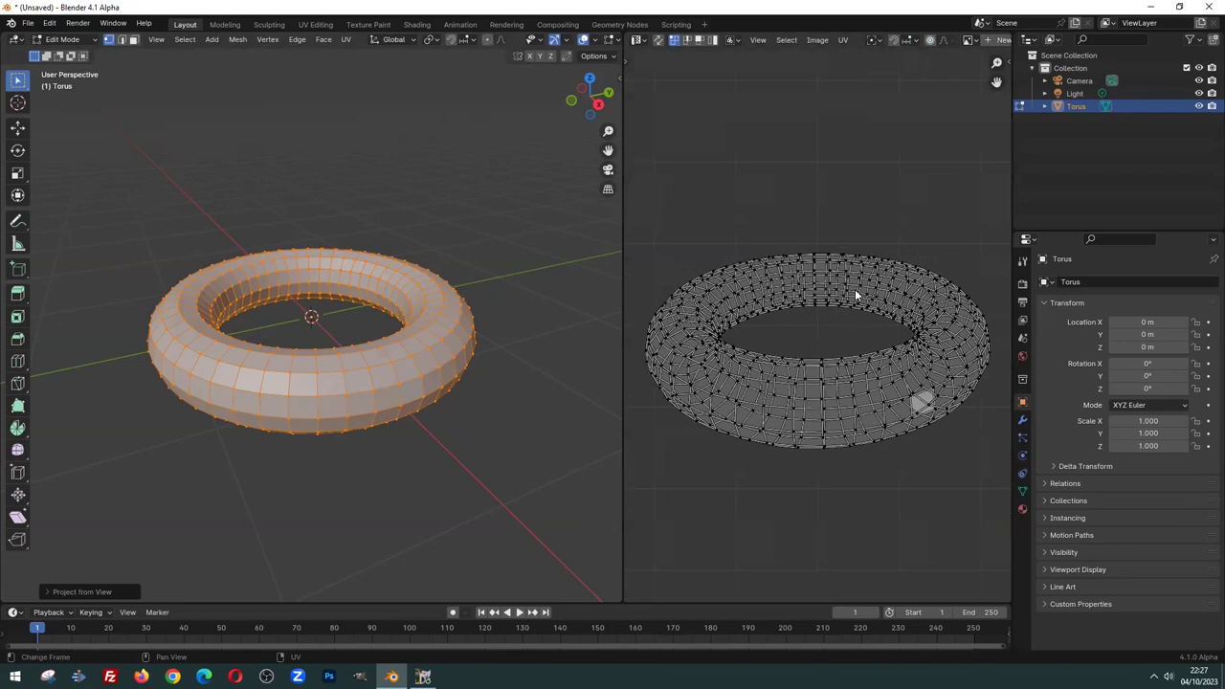
scroll(805, 347, up, 2)
scroll(801, 345, down, 3)
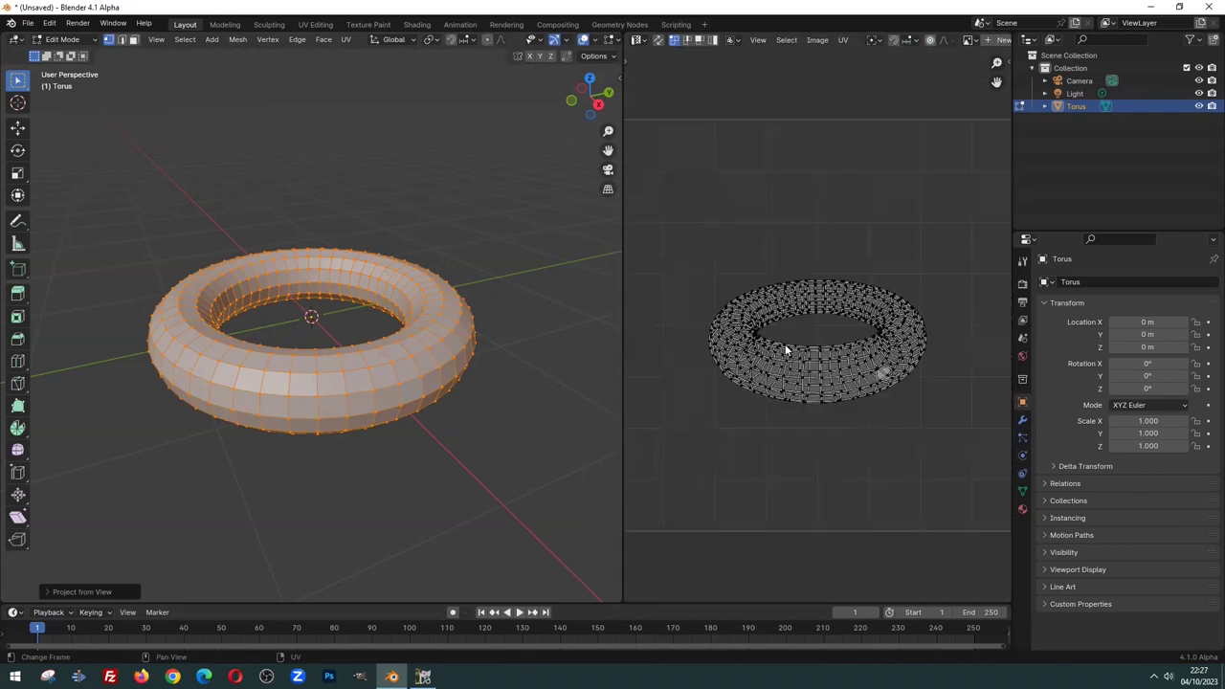
scroll(785, 350, up, 2)
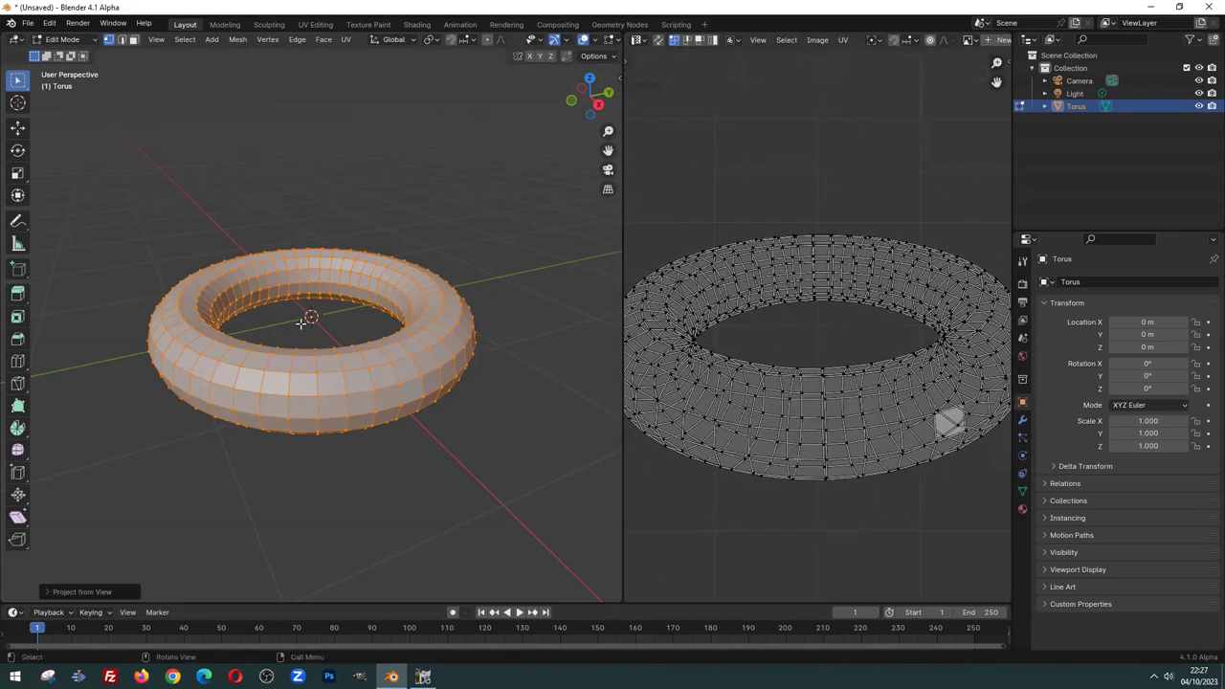
scroll(862, 356, down, 1)
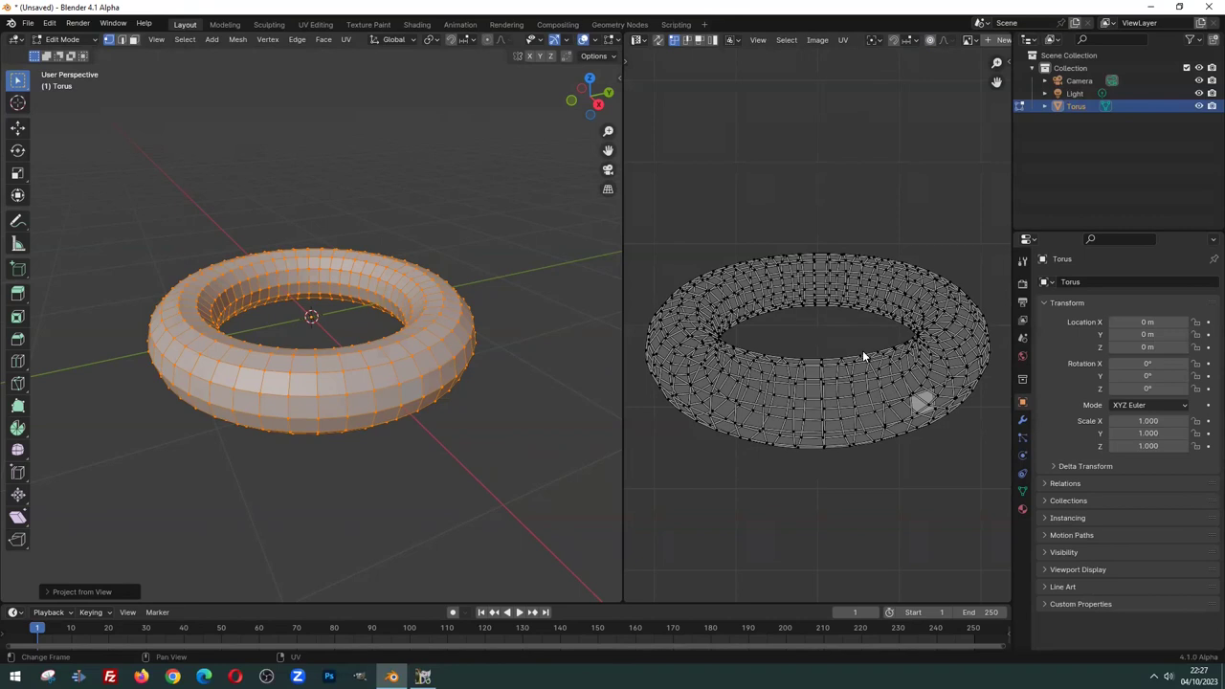
Reproject the torus UVs from a top-down view and several tilted angles
middle_drag(307, 561, 318, 342)
key(u)
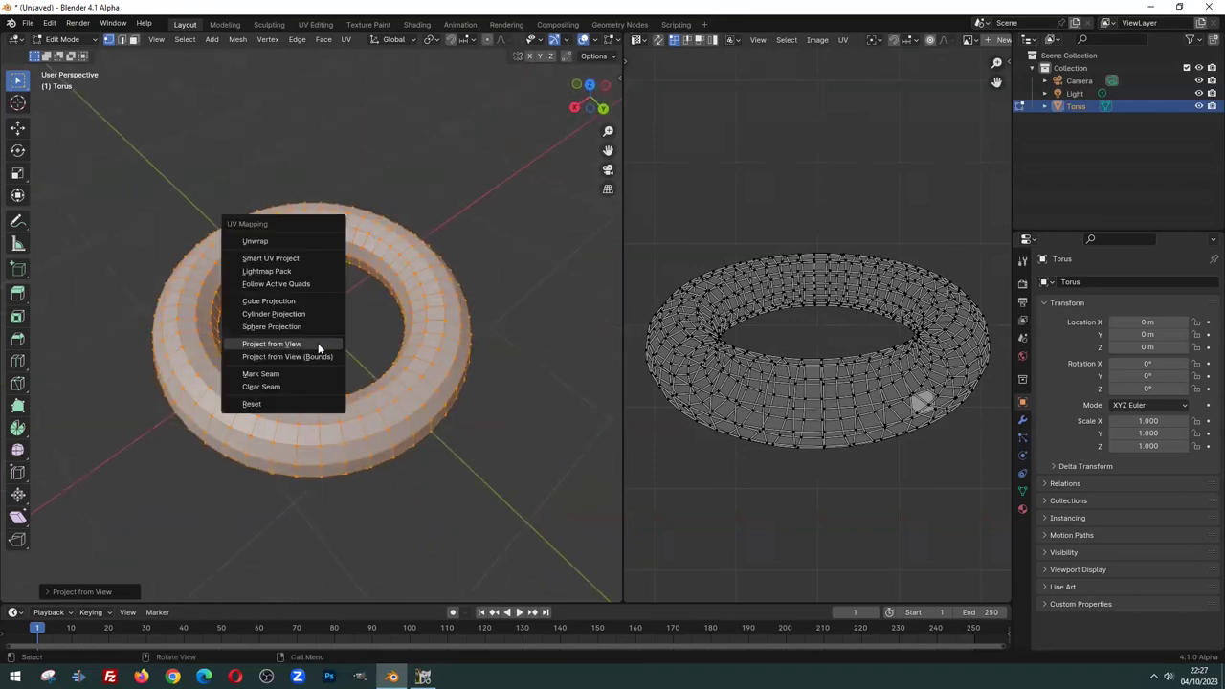
click(318, 344)
mouse_move(317, 343)
middle_down()
mouse_move(346, 356)
mouse_move(316, 321)
mouse_move(389, 297)
mouse_move(384, 236)
mouse_move(360, 374)
middle_up()
key(u)
click(345, 356)
key(u)
click(319, 325)
key(u)
click(368, 304)
key(u)
click(380, 255)
key(u)
click(380, 238)
key(u)
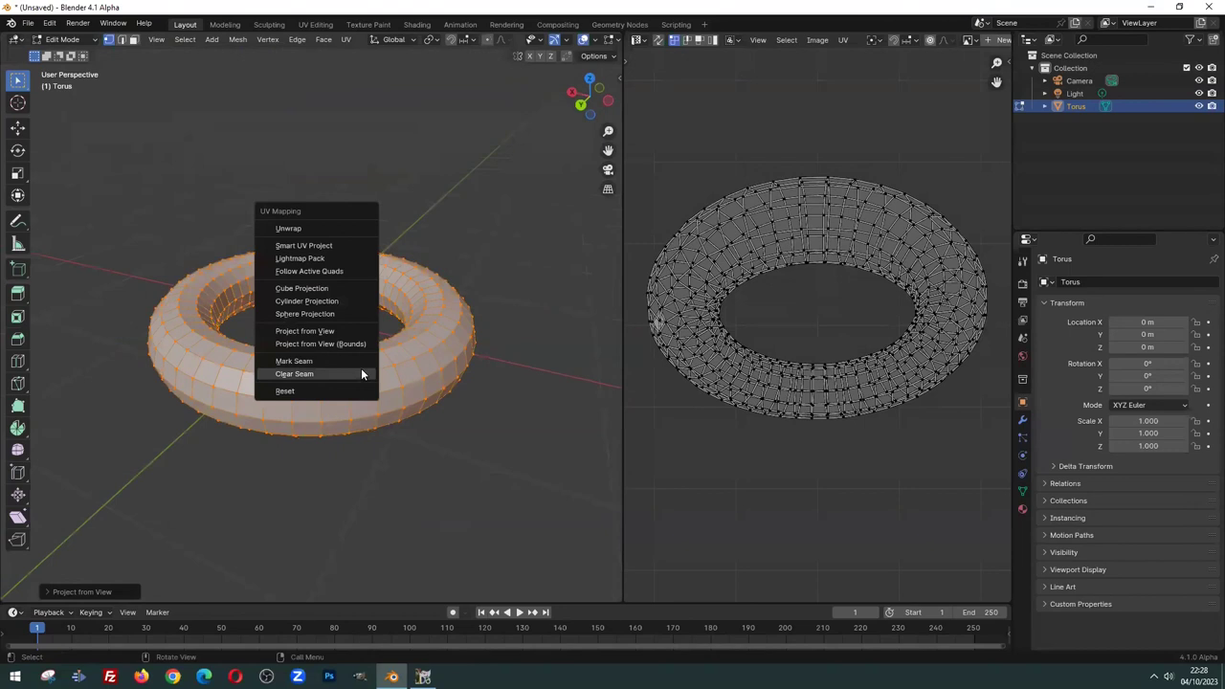
click(356, 331)
Project the UVs from one final angle and deselect all torus vertices
middle_drag(356, 331, 331, 352)
key(u)
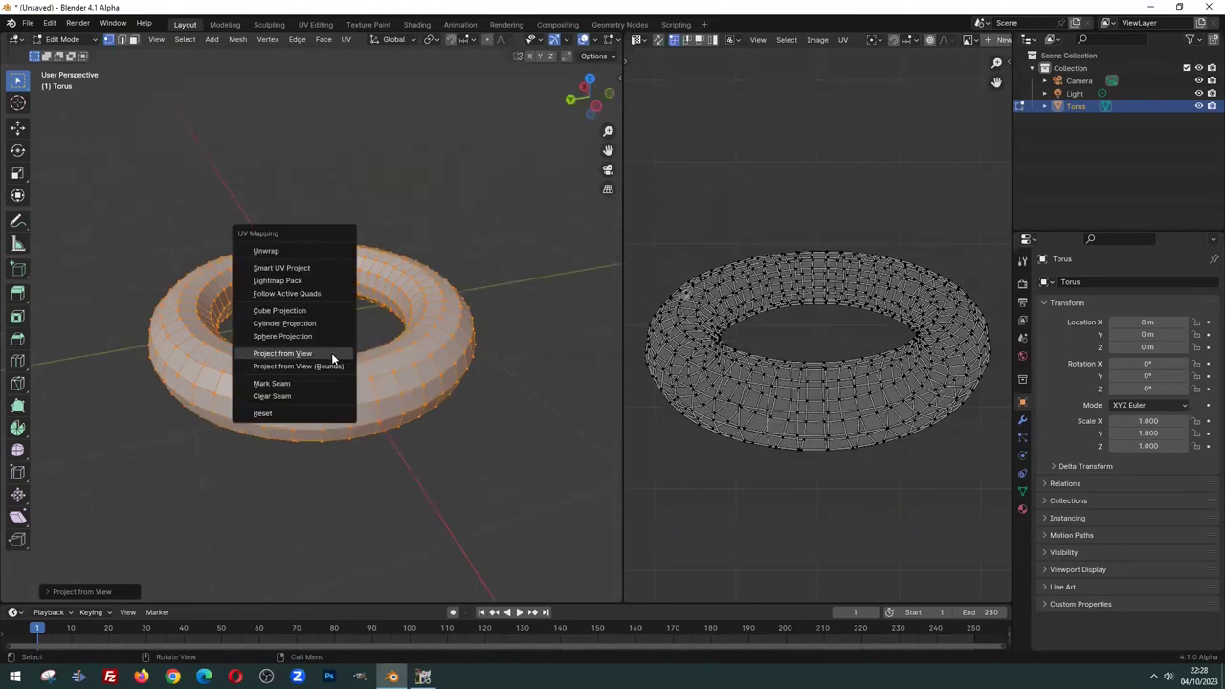
click(331, 352)
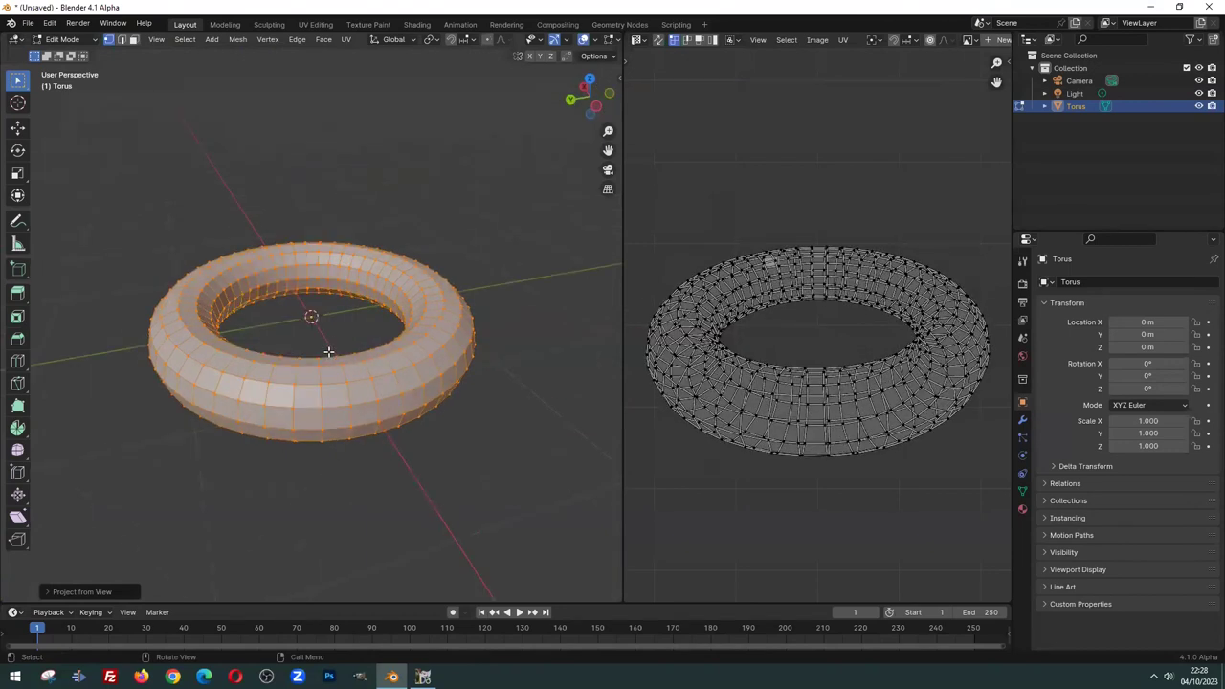
key(u)
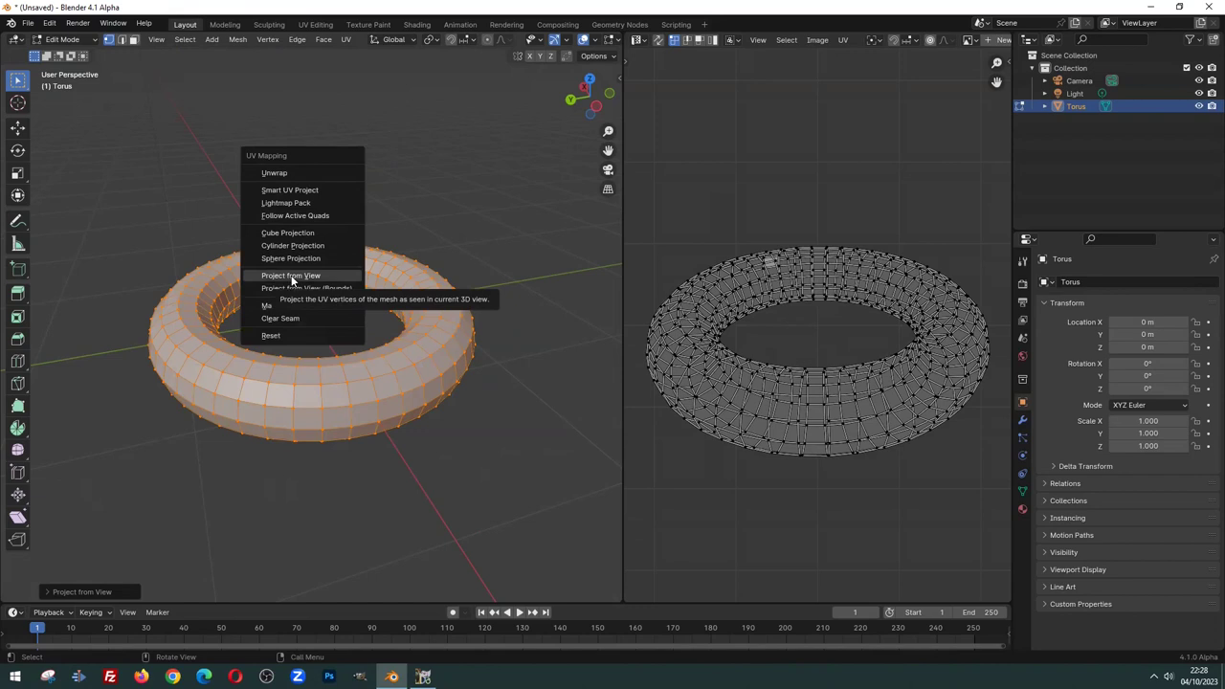
click(535, 394)
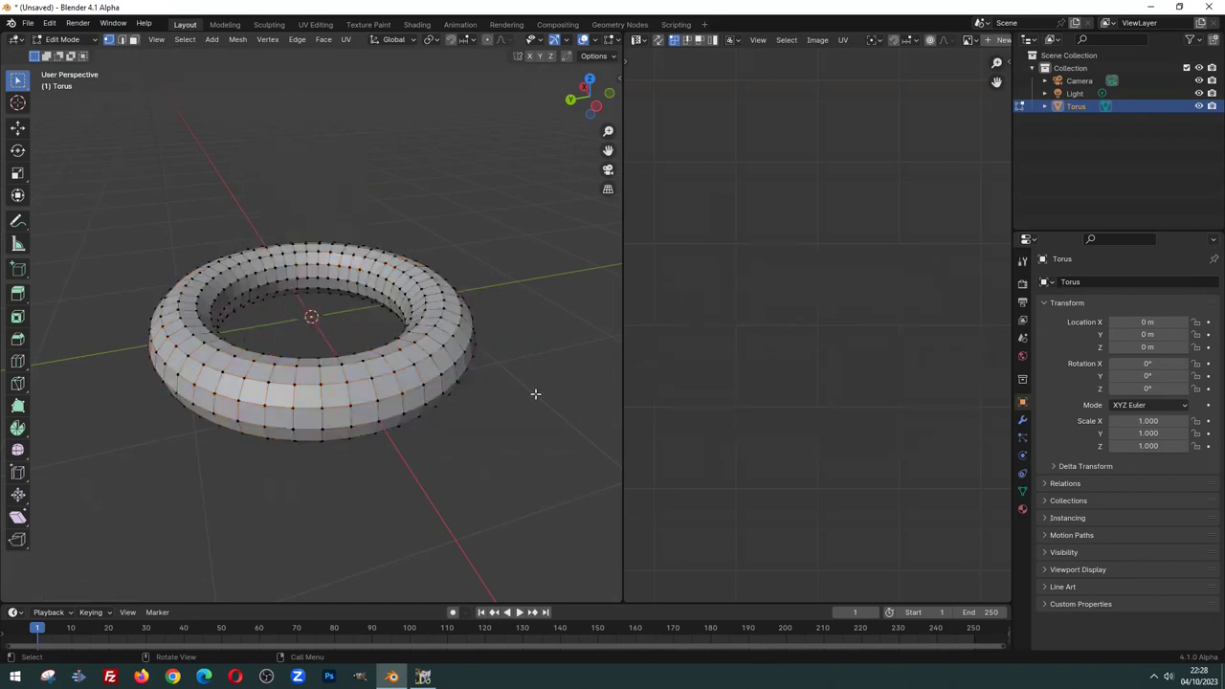
Replace the torus with a new plane scaled to about 2.159
key(Tab)
key(Delete)
key(shift+a)
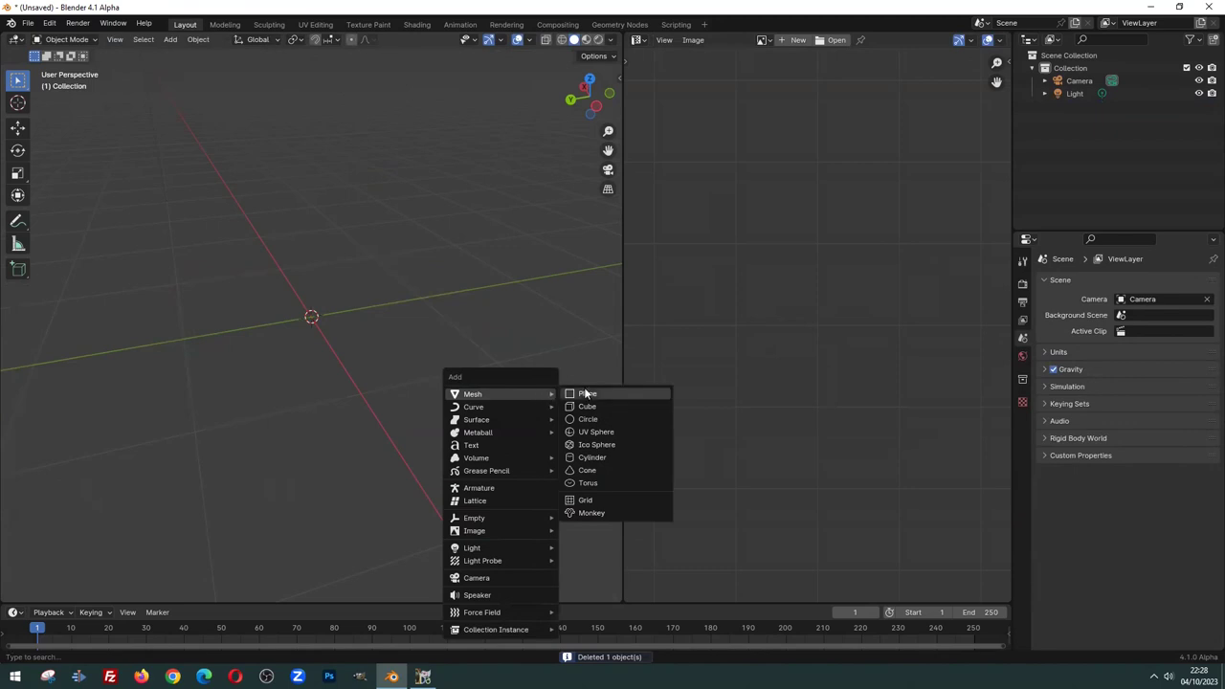
click(586, 394)
middle_drag(575, 394, 444, 415)
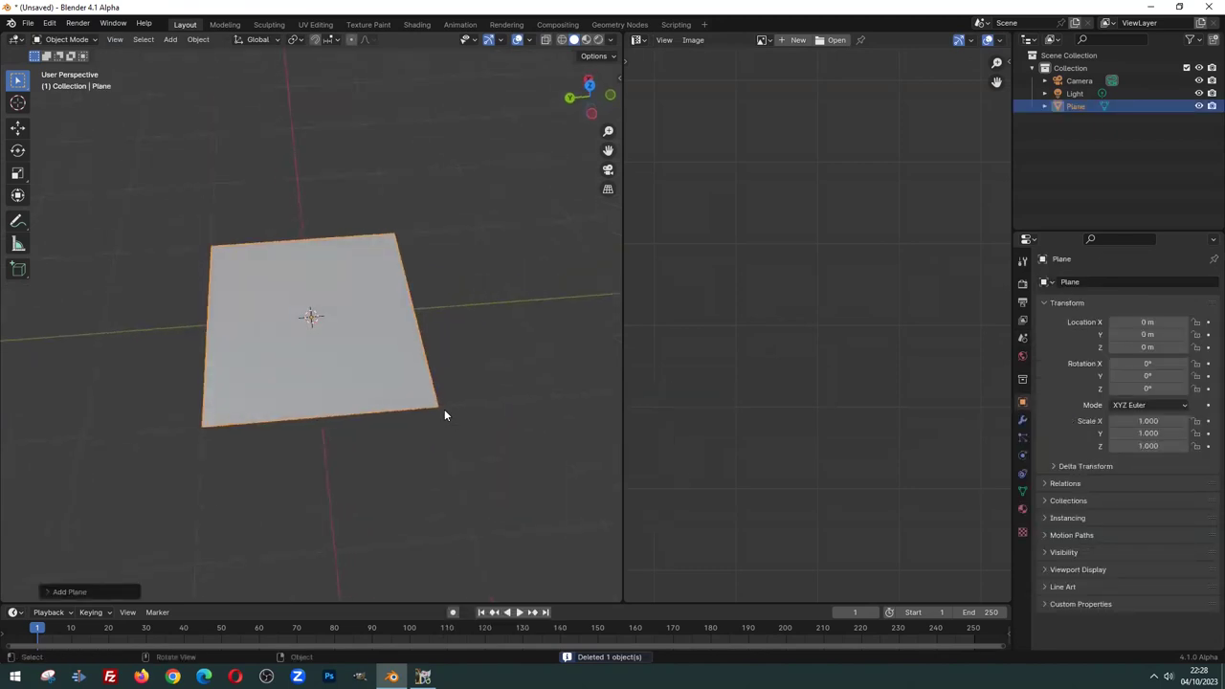
key(s)
click(29, 430)
mouse_move(167, 358)
middle_down()
mouse_move(339, 322)
mouse_move(309, 317)
mouse_move(487, 295)
middle_up()
drag(623, 336, 746, 335)
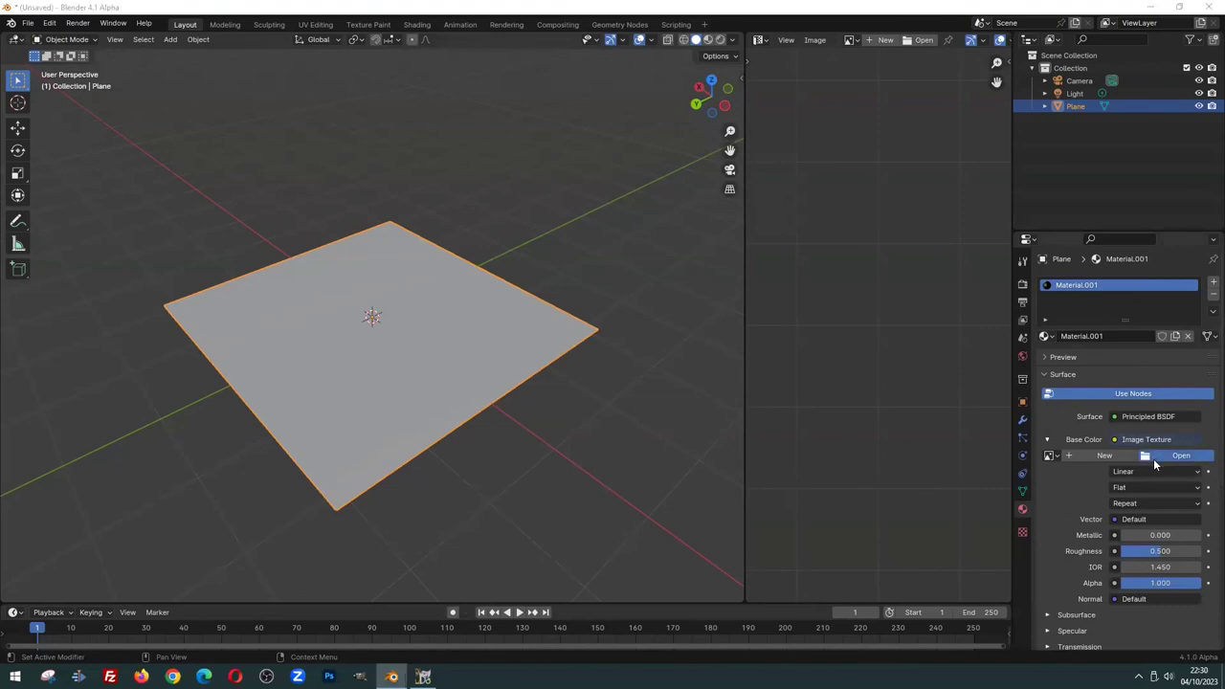
Texture the plane with lato_convento.jpg as base colour and view it in Material Preview
click(1154, 457)
scroll(648, 435, down, 2)
scroll(648, 435, down, 2)
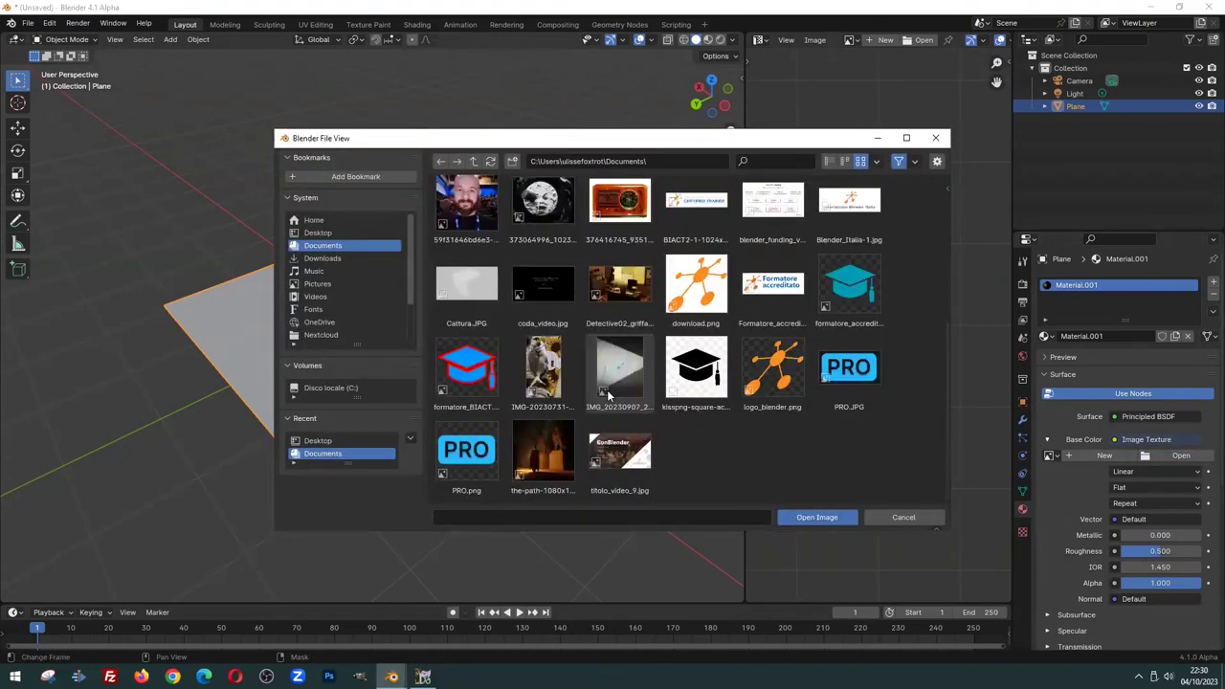
click(317, 232)
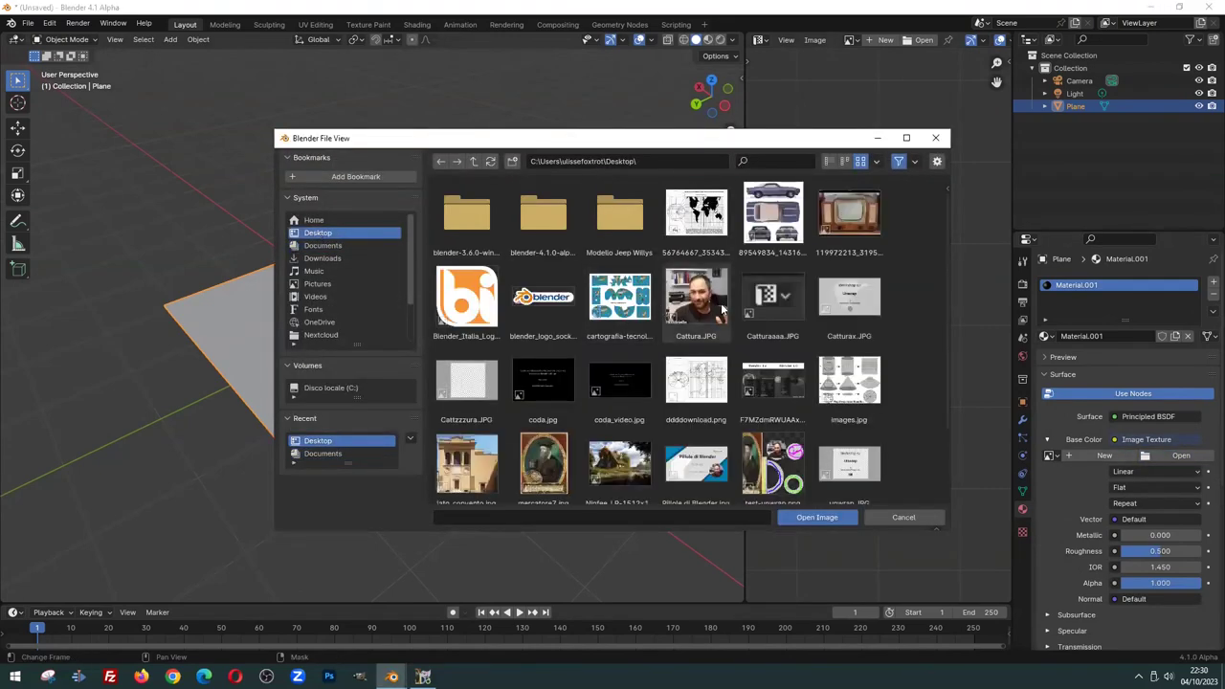
scroll(459, 426, down, 2)
double_click(460, 424)
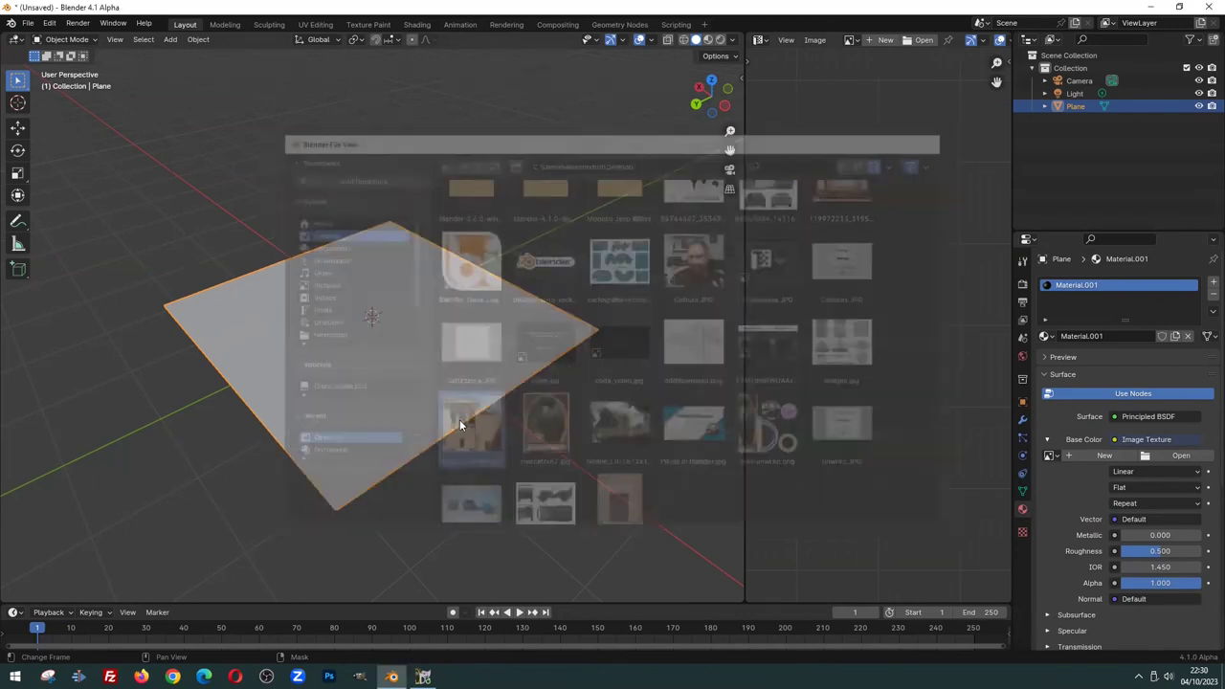
click(708, 39)
middle_drag(411, 348, 246, 392)
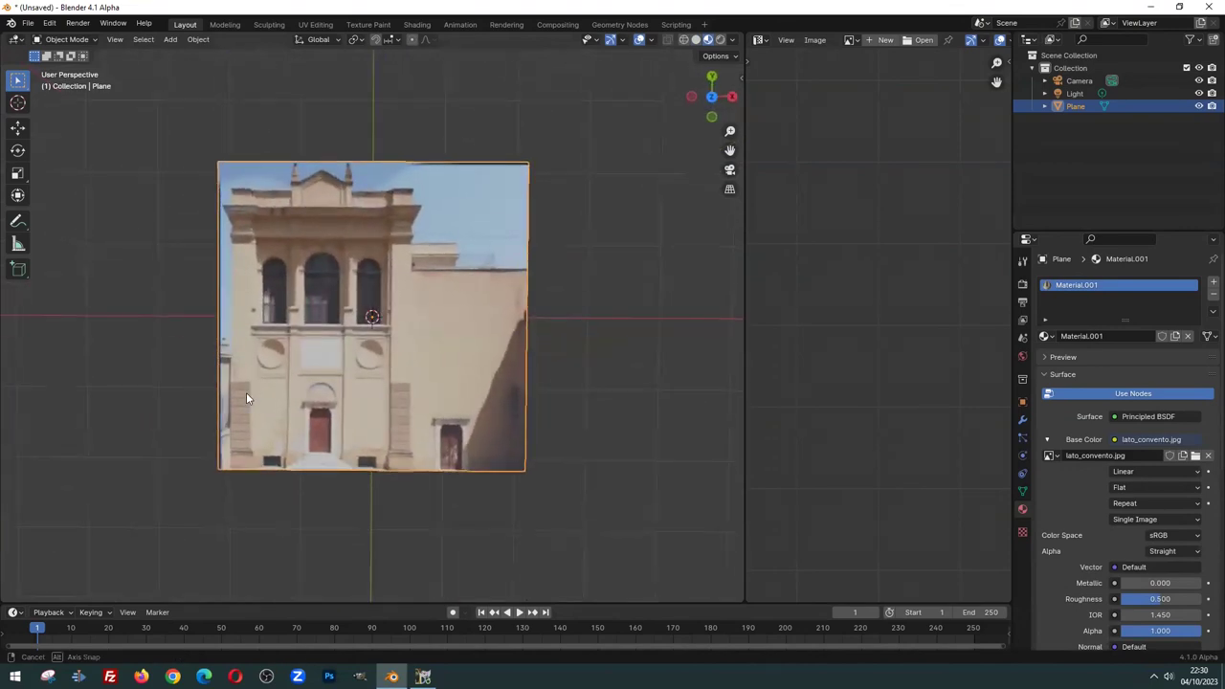
scroll(274, 340, up, 1)
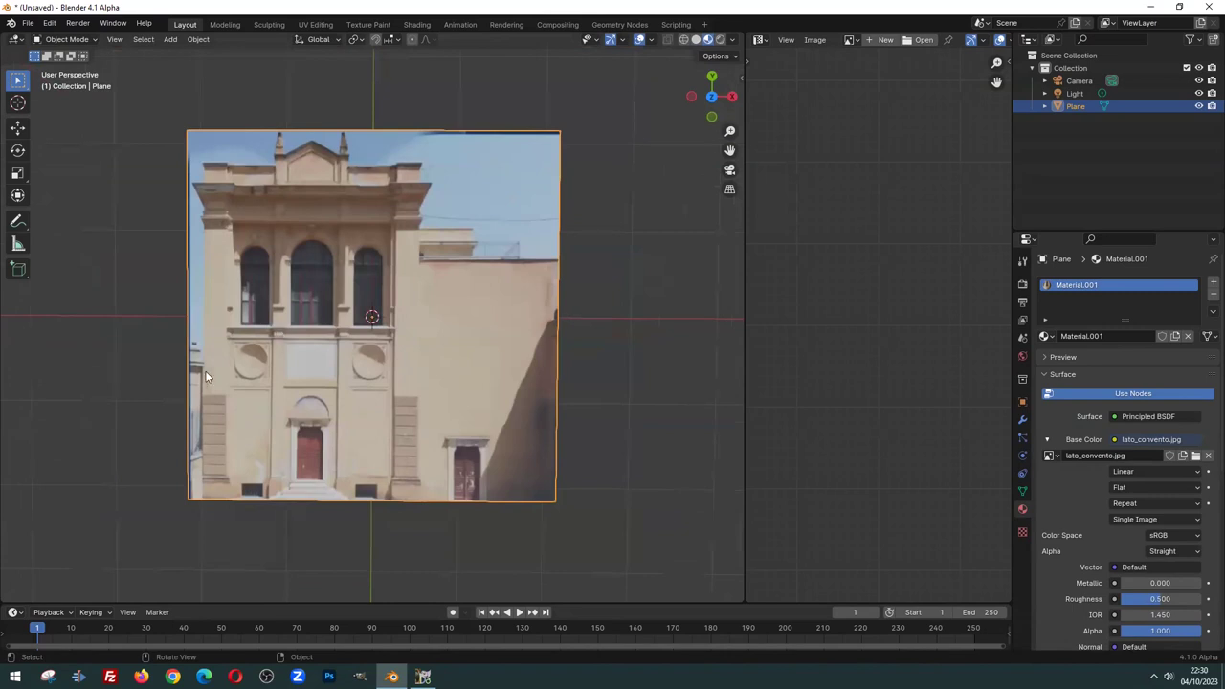
scroll(338, 359, down, 1)
scroll(338, 361, up, 1)
scroll(341, 361, up, 1)
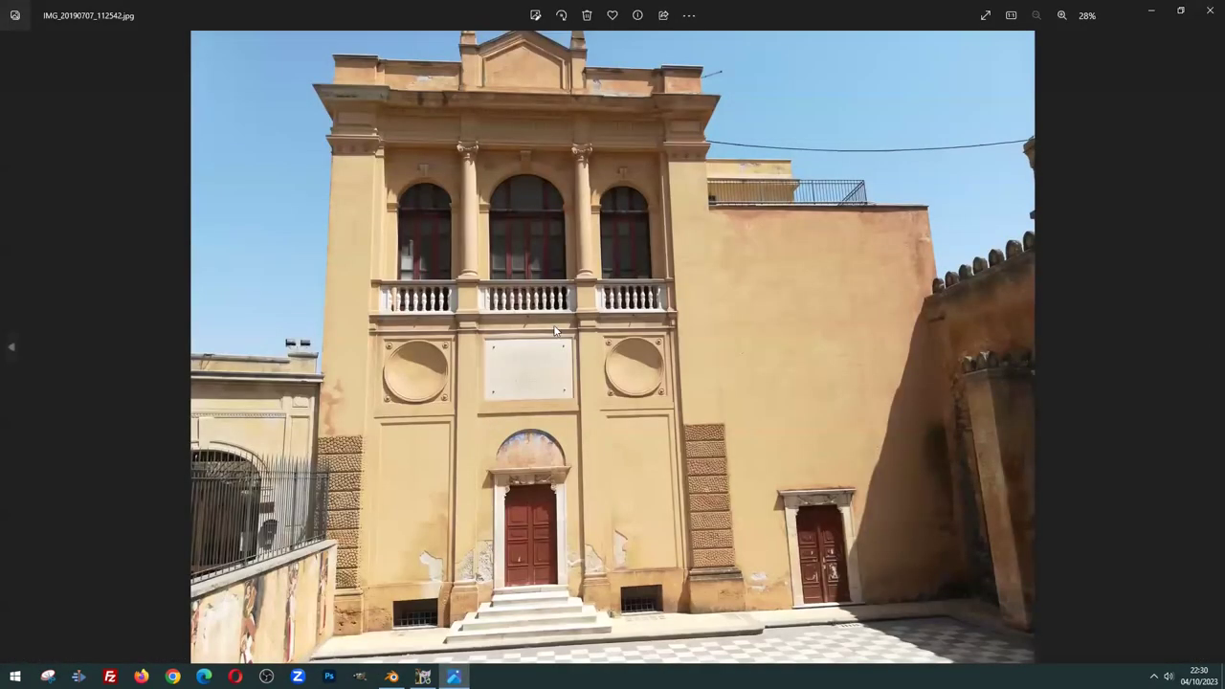
mouse_move(612, 612)
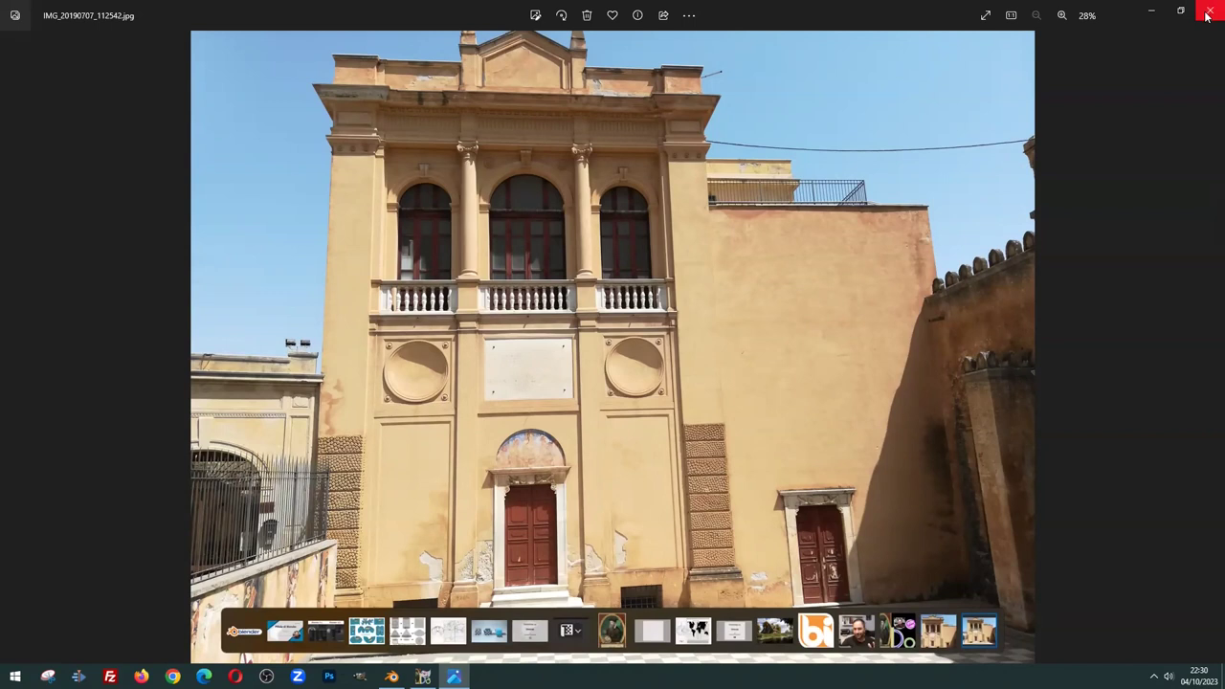
Close the Photos window showing IMG_20190707_112542.jpg
click(1208, 14)
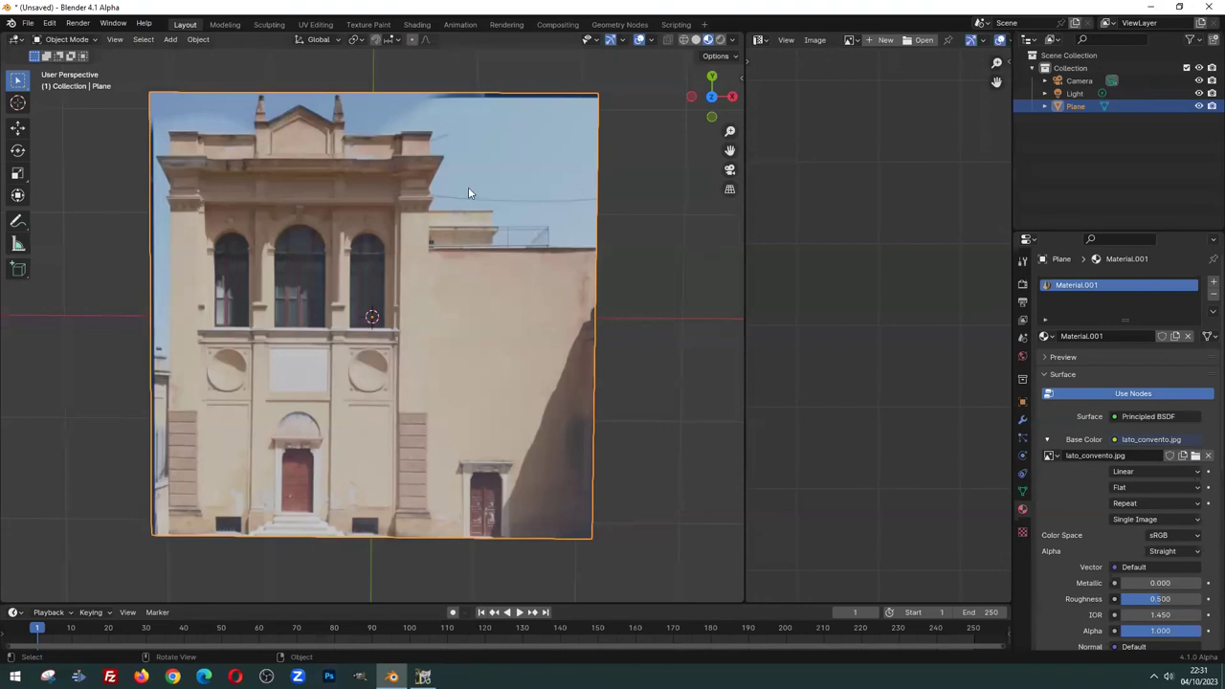
click(622, 366)
Move the plane's bottom edge along the Y axis in Edit Mode
scroll(287, 350, up, 2)
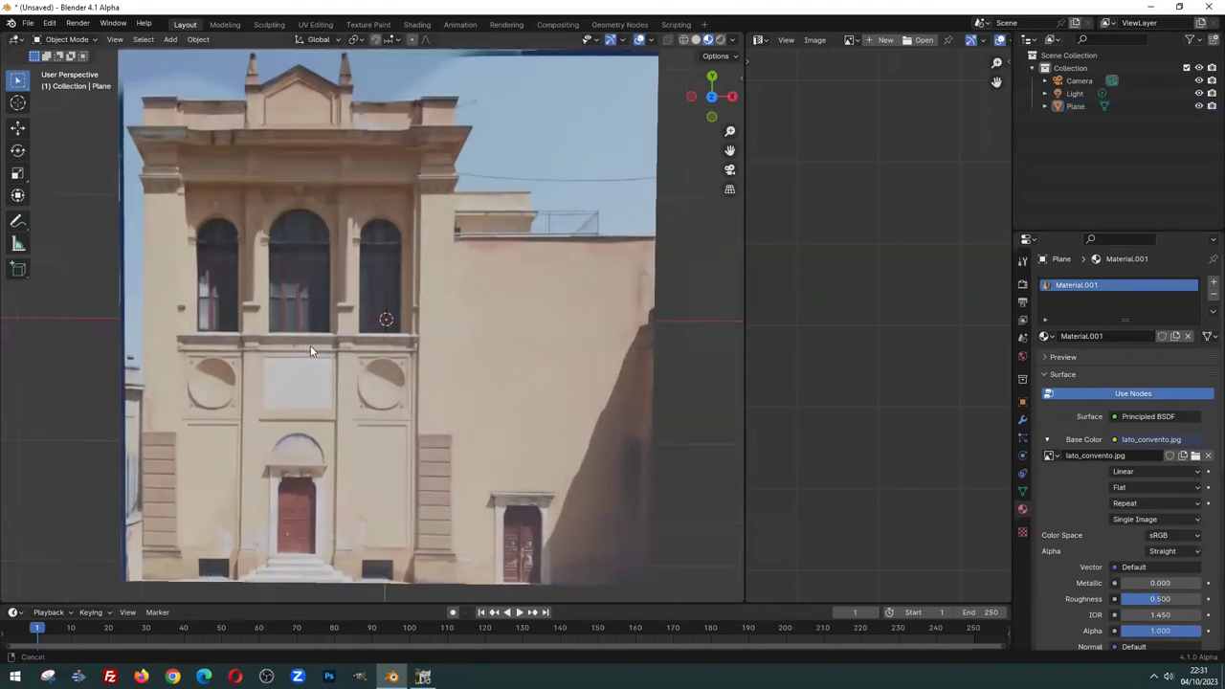
scroll(363, 363, down, 2)
click(396, 405)
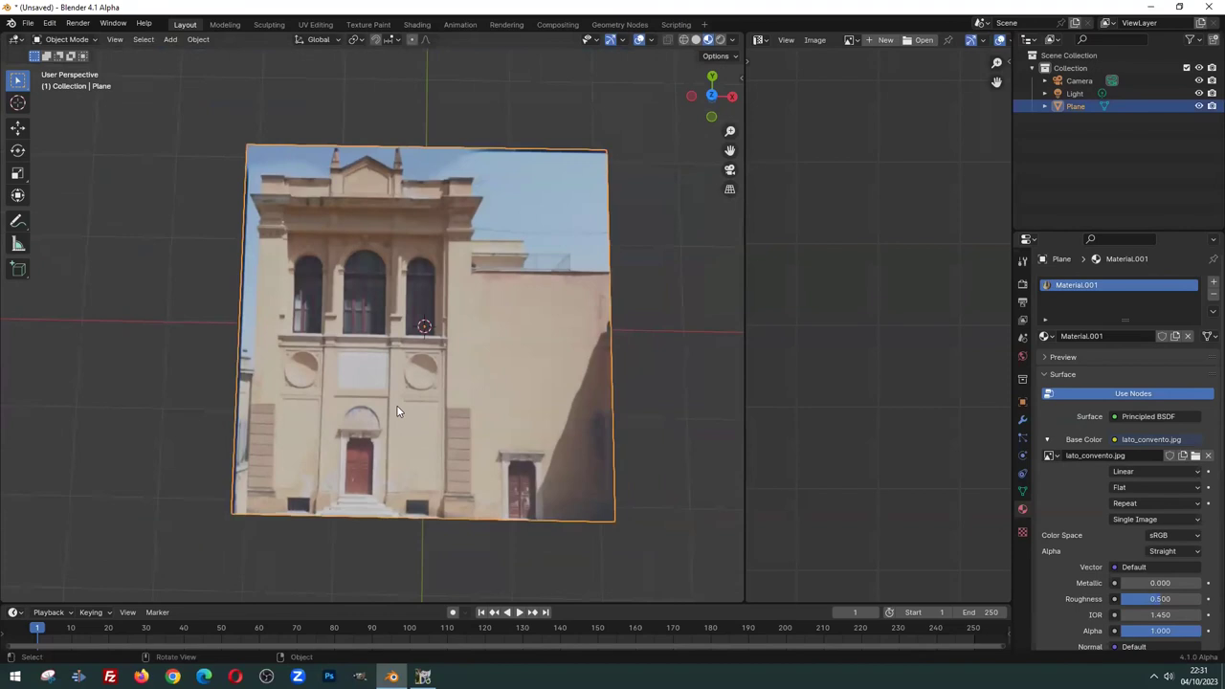
key(Tab)
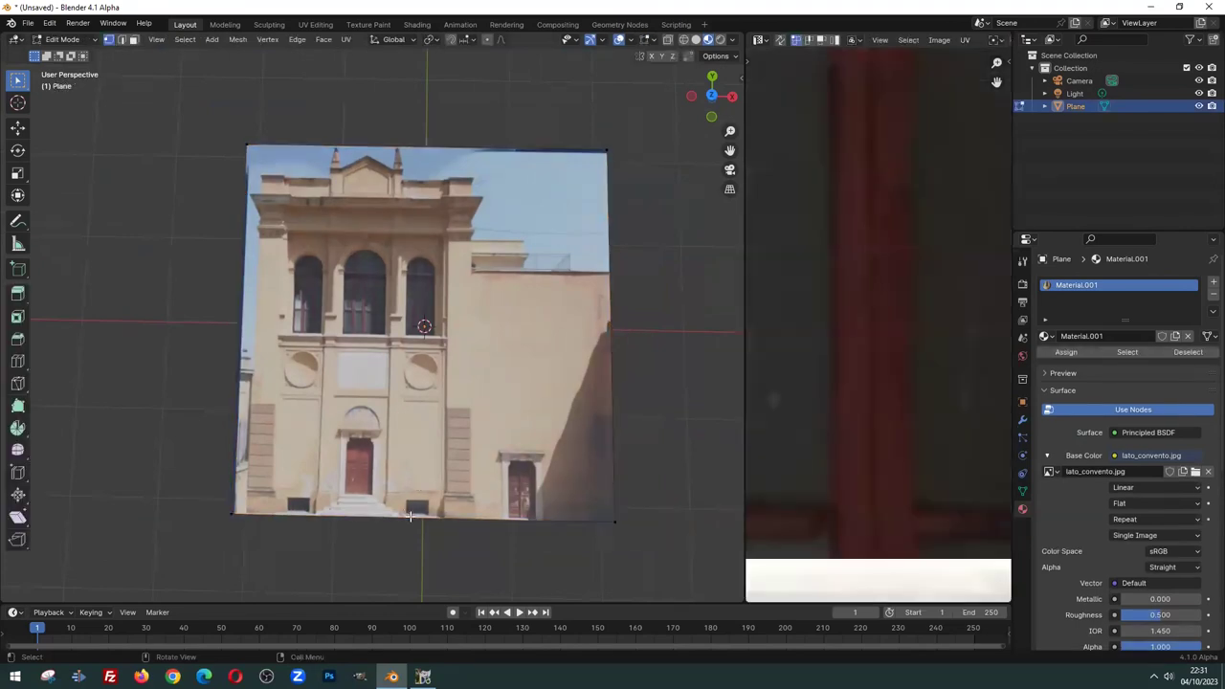
click(410, 517)
key(g)
key(y)
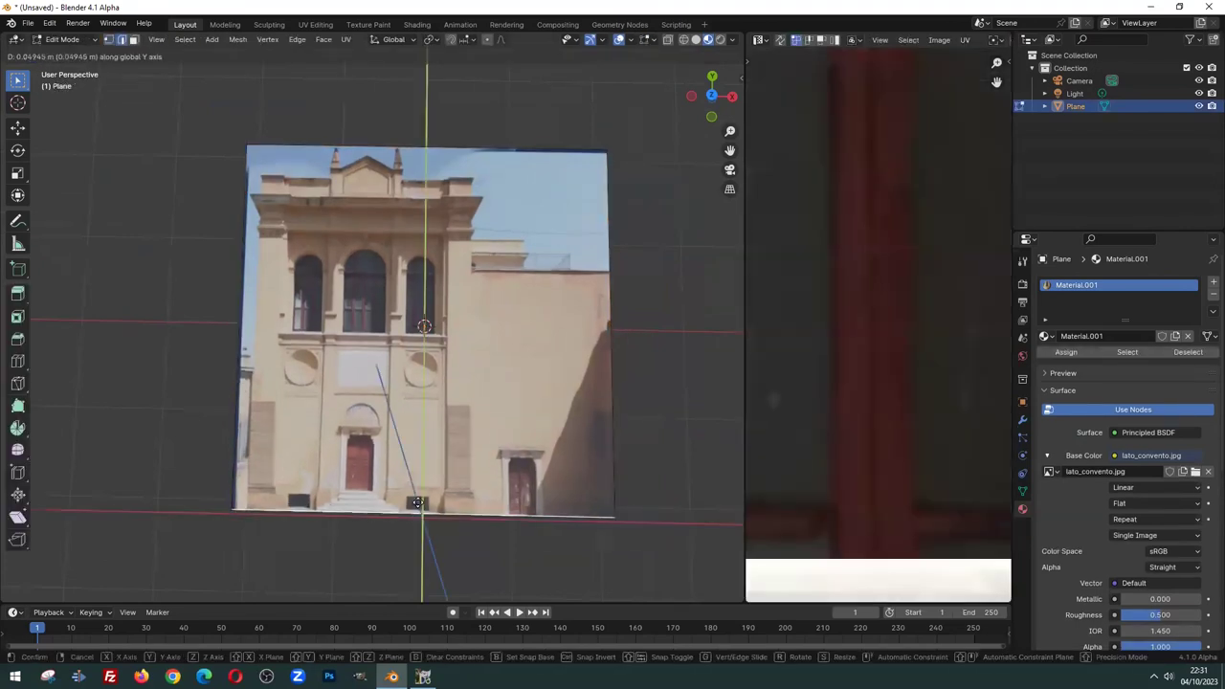
click(419, 451)
middle_drag(450, 339, 490, 280)
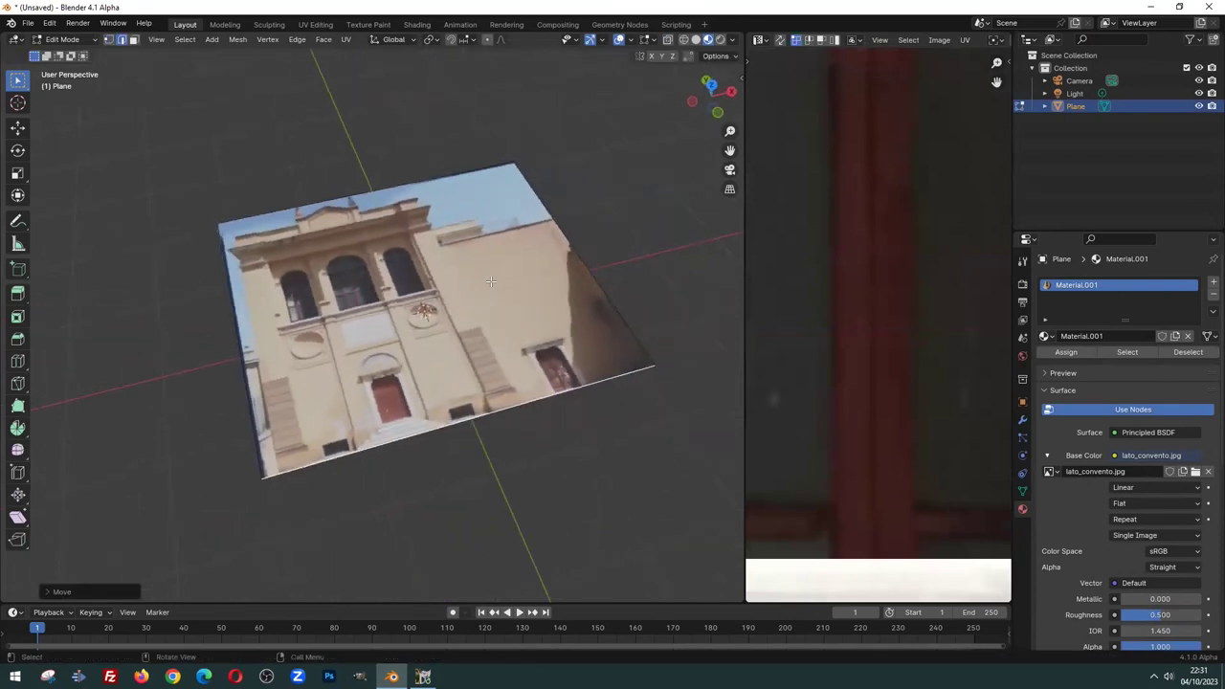
Rotate the plane 90° about X and raise it 1.391 m along Z
key(Tab)
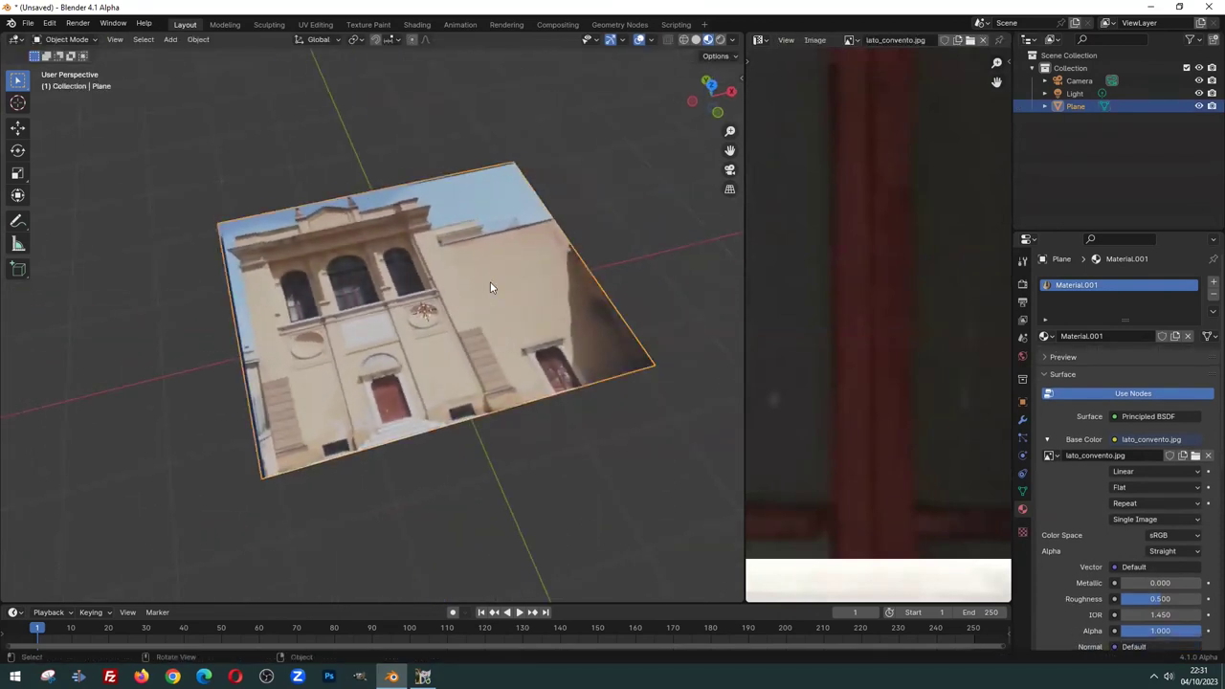
key(r)
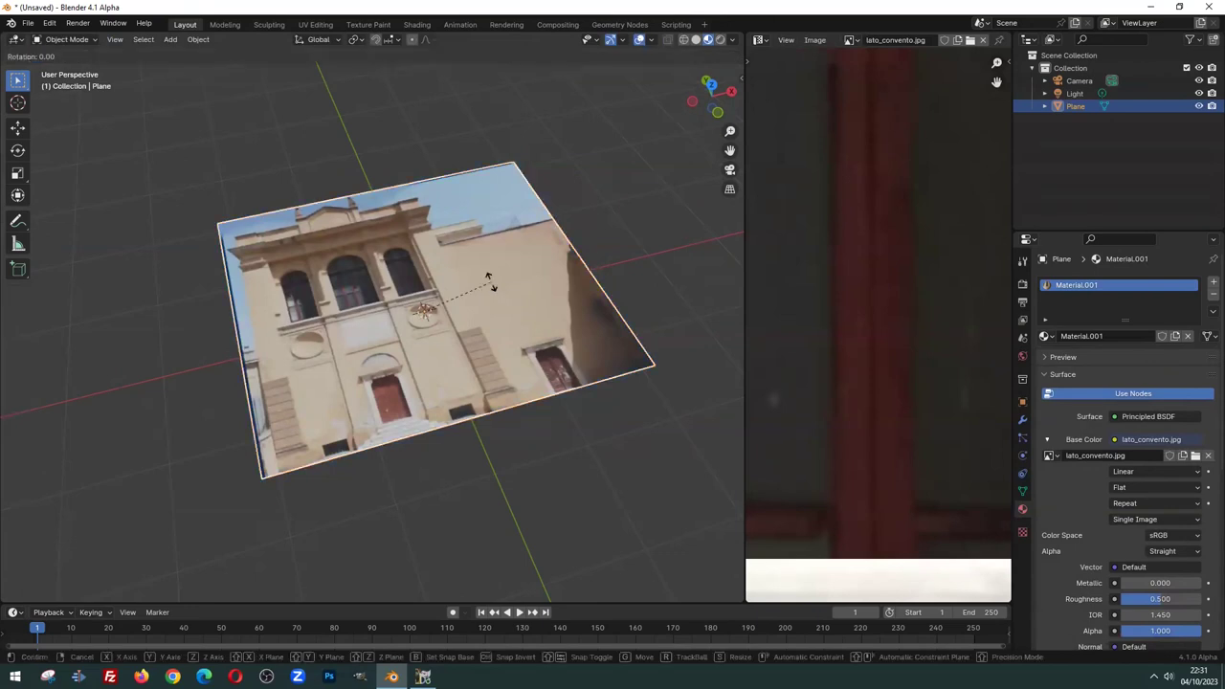
text(x90)
key(Return)
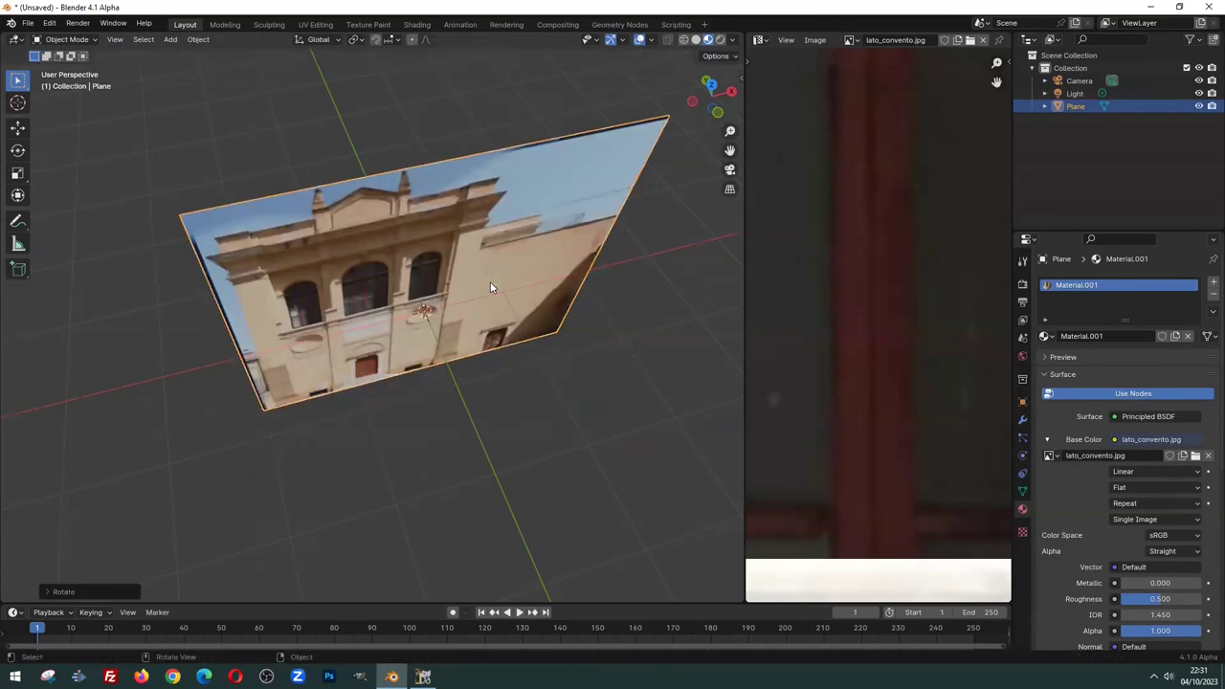
middle_drag(453, 317, 469, 234)
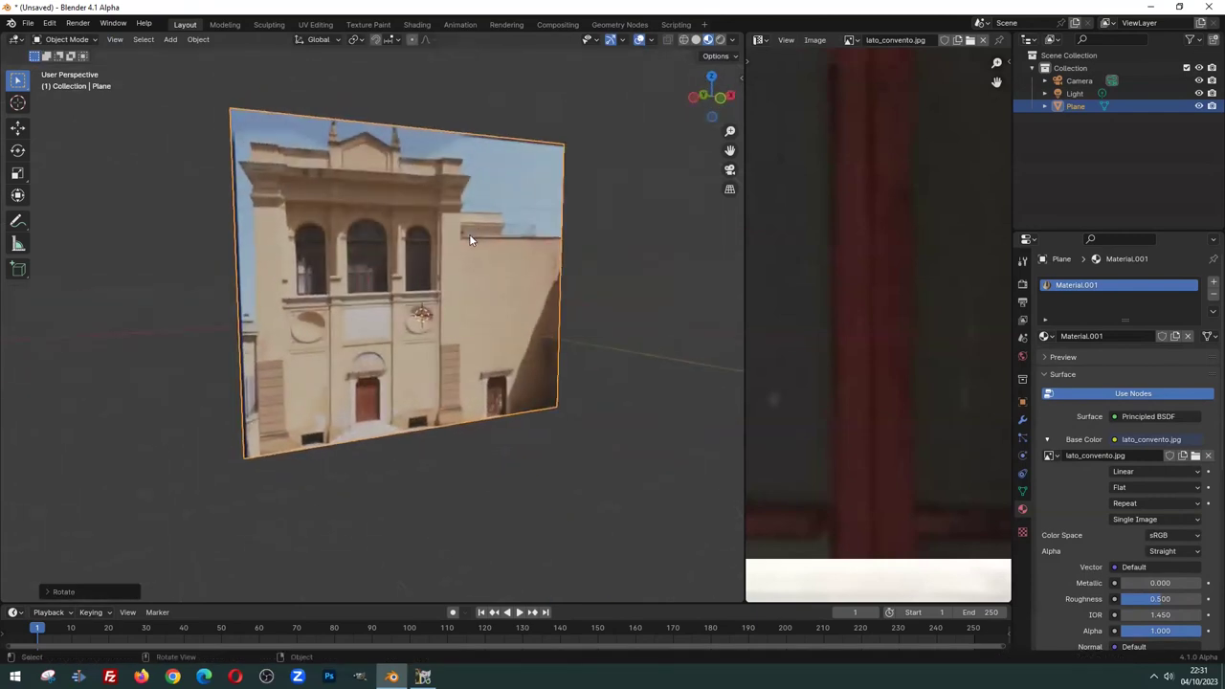
mouse_move(728, 286)
middle_down()
mouse_move(433, 298)
mouse_move(387, 314)
mouse_move(433, 323)
middle_up()
key(g)
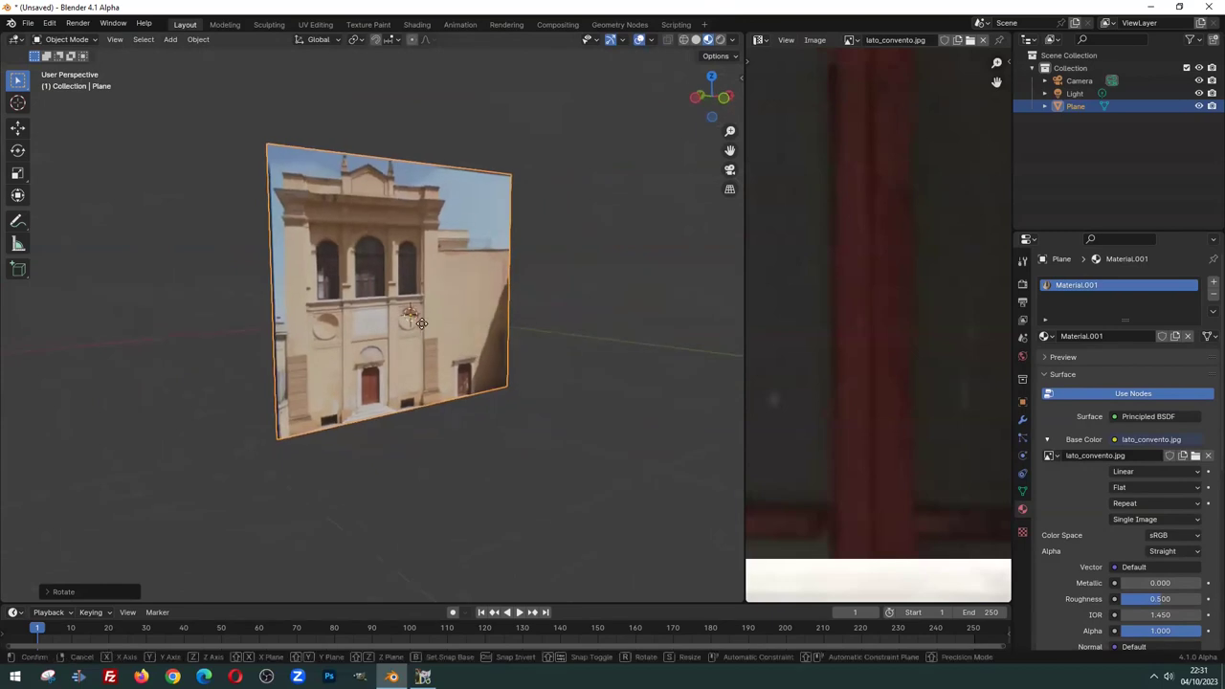
key(z)
click(407, 230)
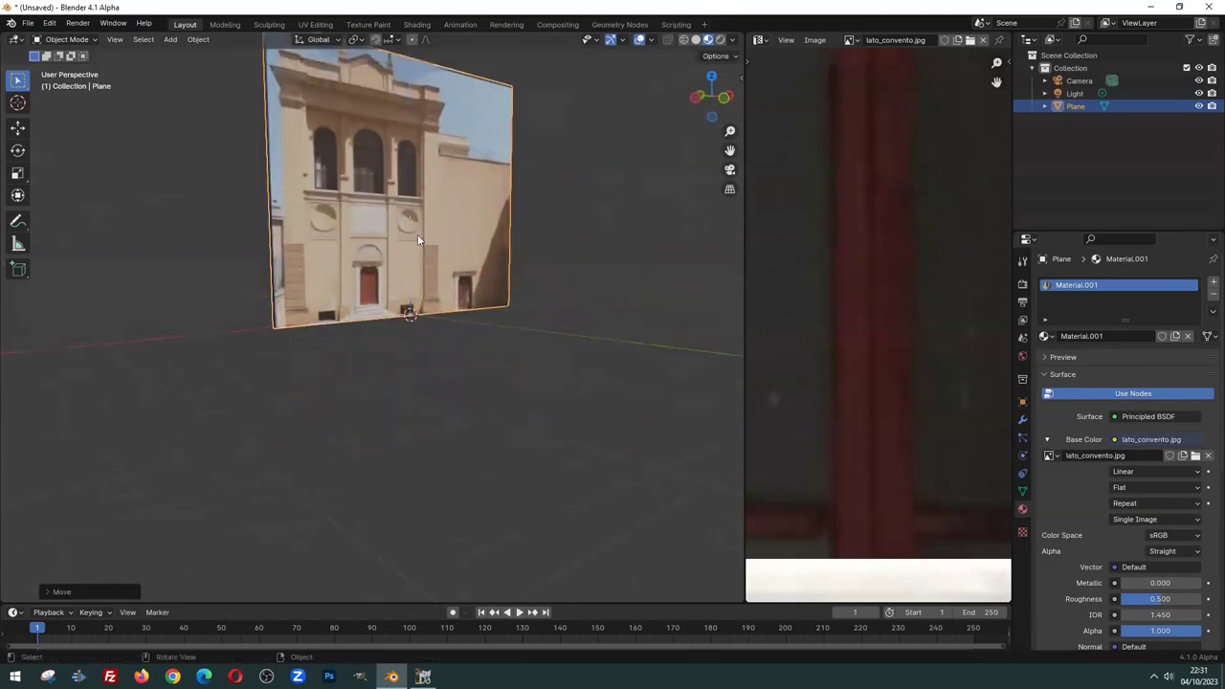
Look over the upright plane and switch over to GIMP
mouse_move(433, 264)
middle_down()
mouse_move(435, 387)
mouse_move(368, 388)
mouse_move(385, 386)
middle_up()
scroll(421, 384, up, 2)
scroll(384, 386, down, 2)
scroll(434, 387, down, 1)
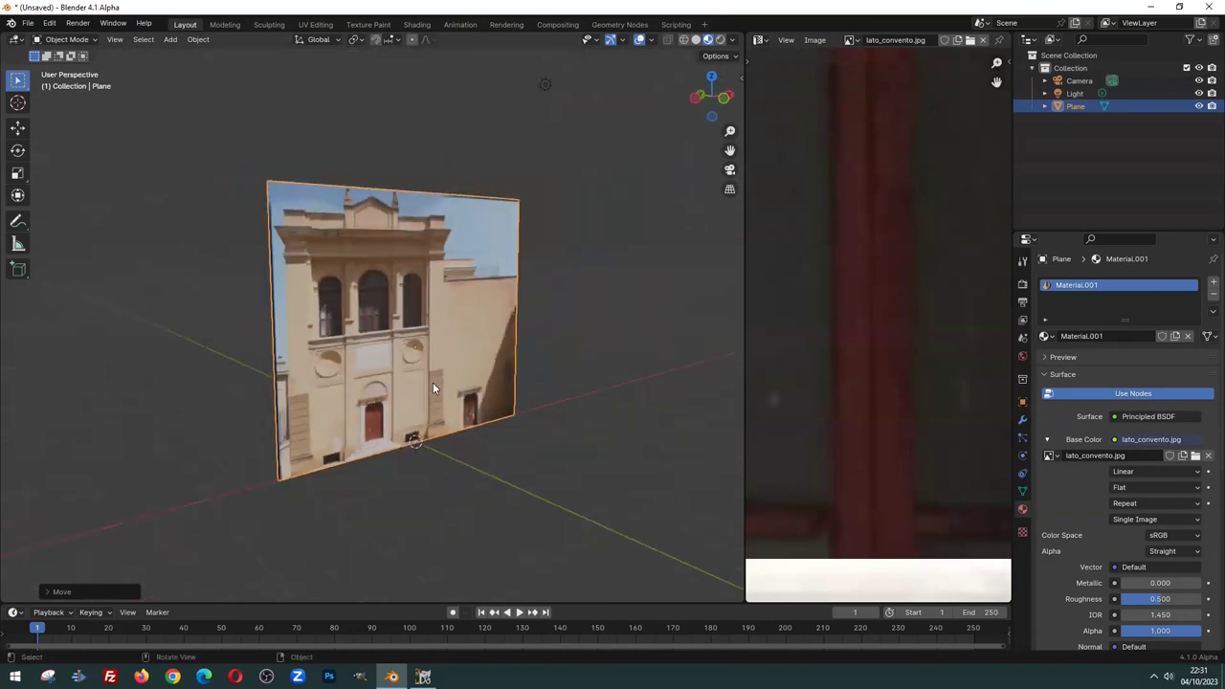
click(423, 677)
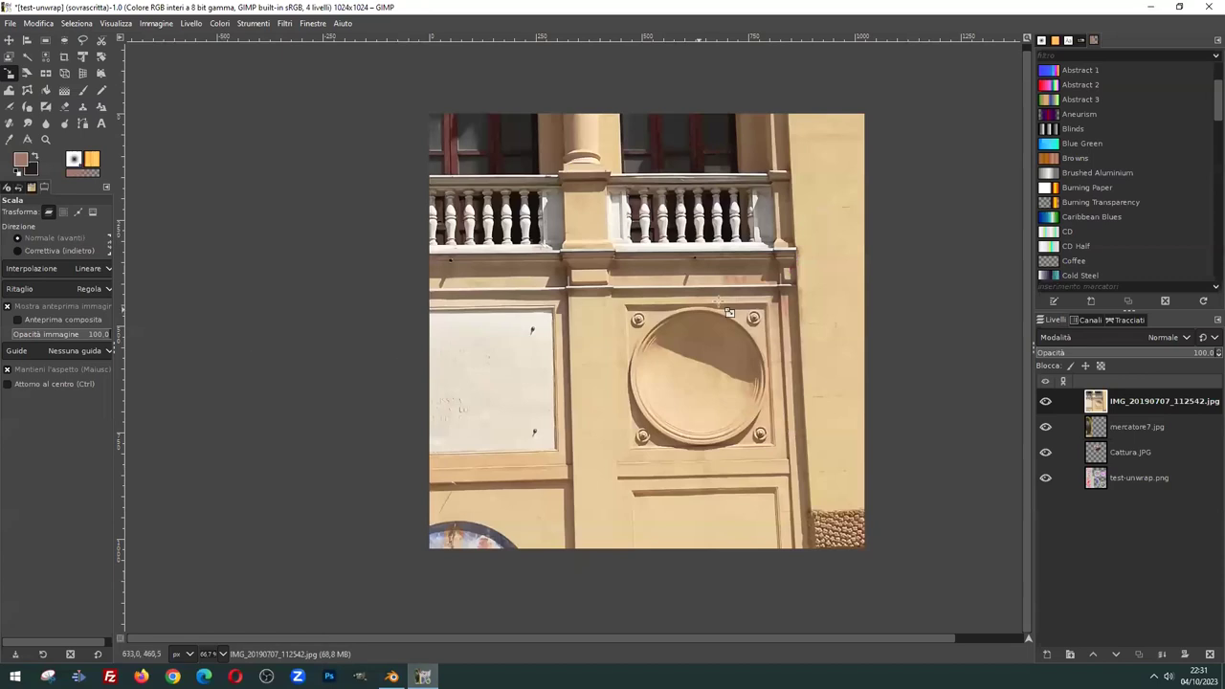
Create a new 1024×1024 image, then quit GIMP discarding unsaved changes
key(minus)
key(minus)
key(minus)
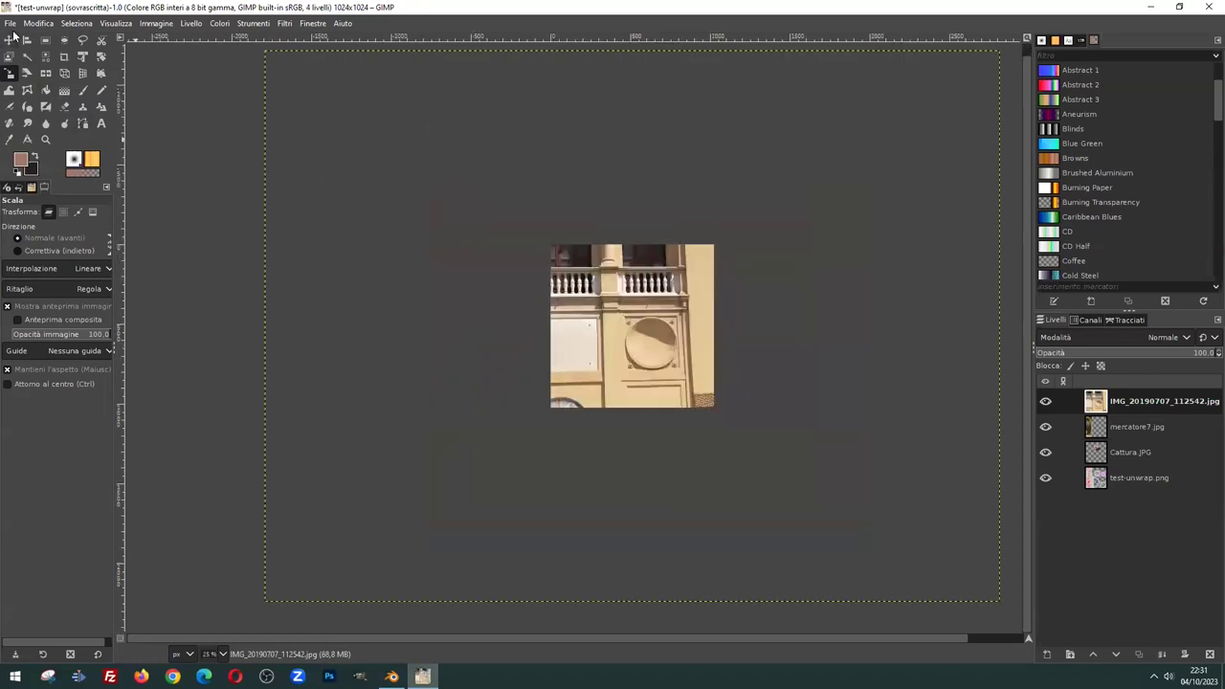
click(10, 23)
click(23, 42)
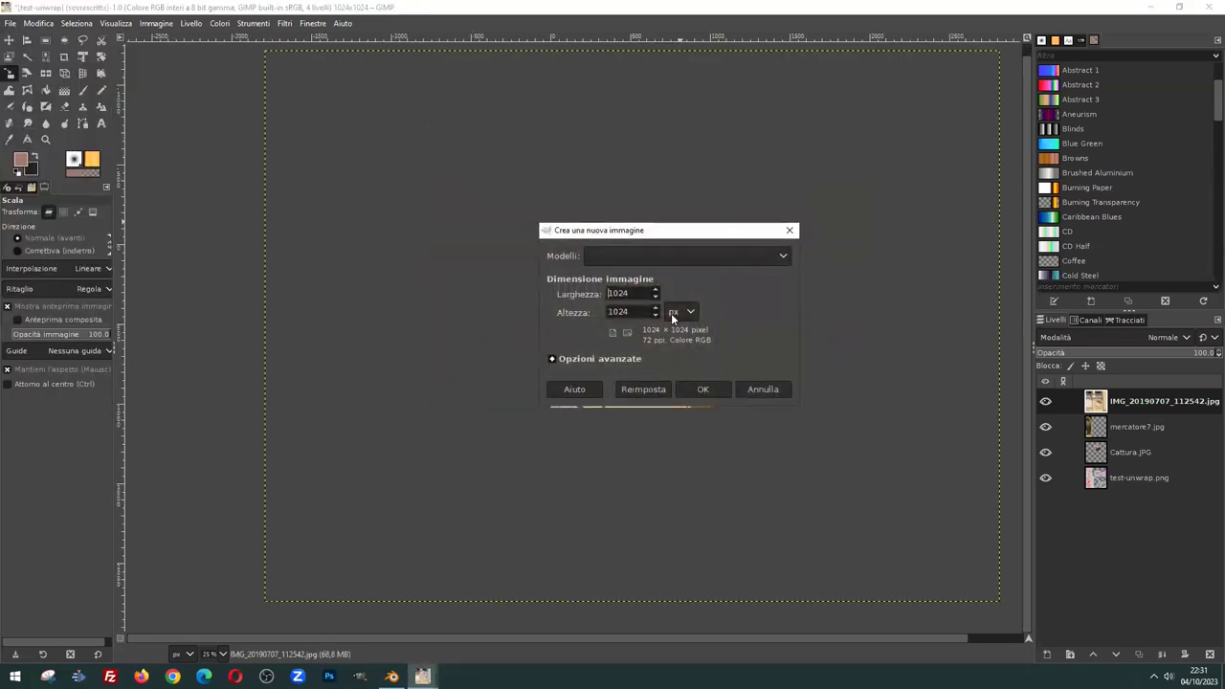
click(701, 389)
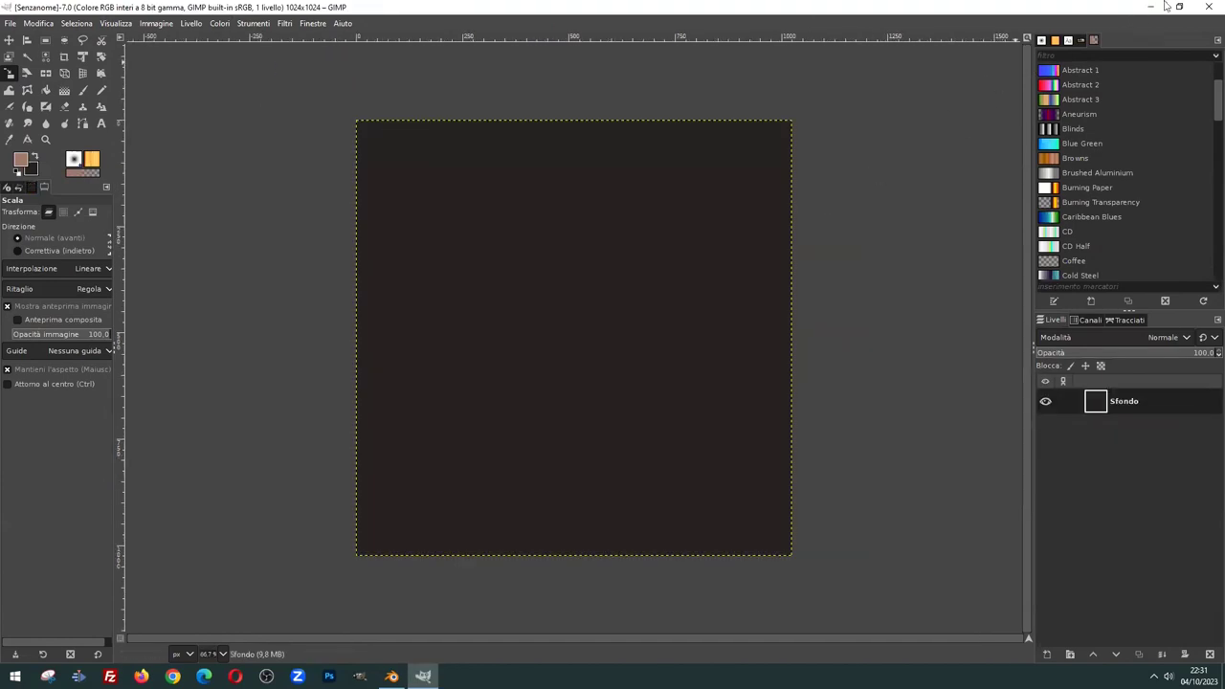
click(1209, 7)
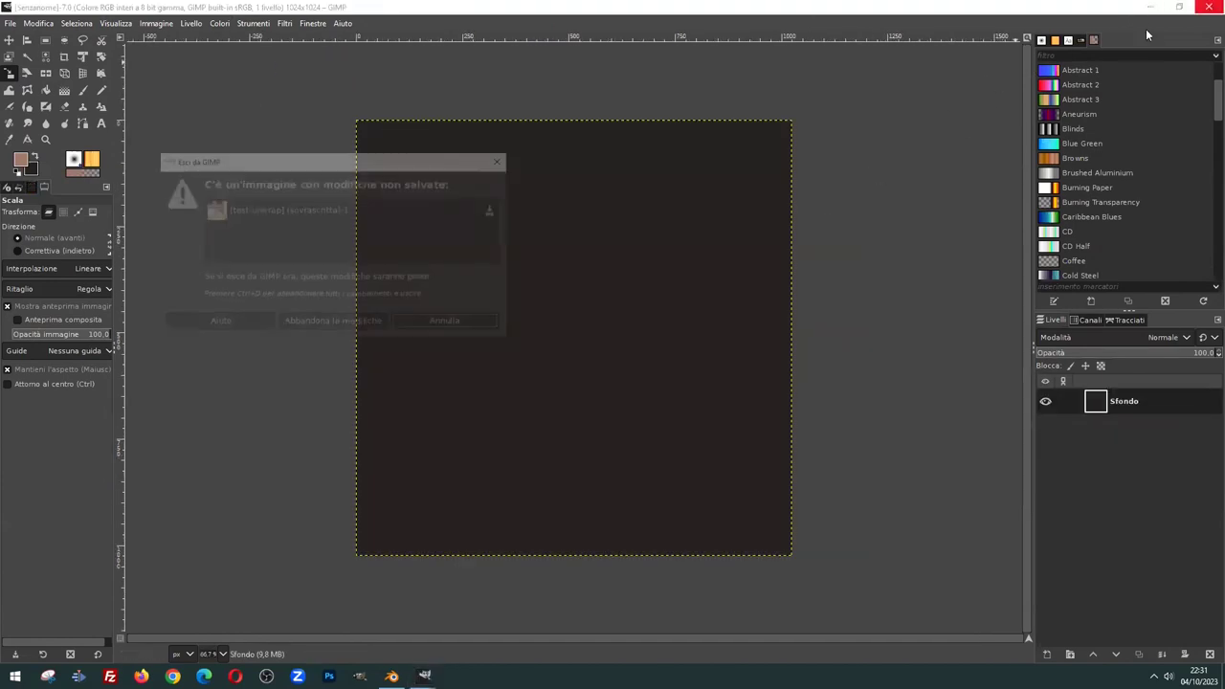
click(349, 326)
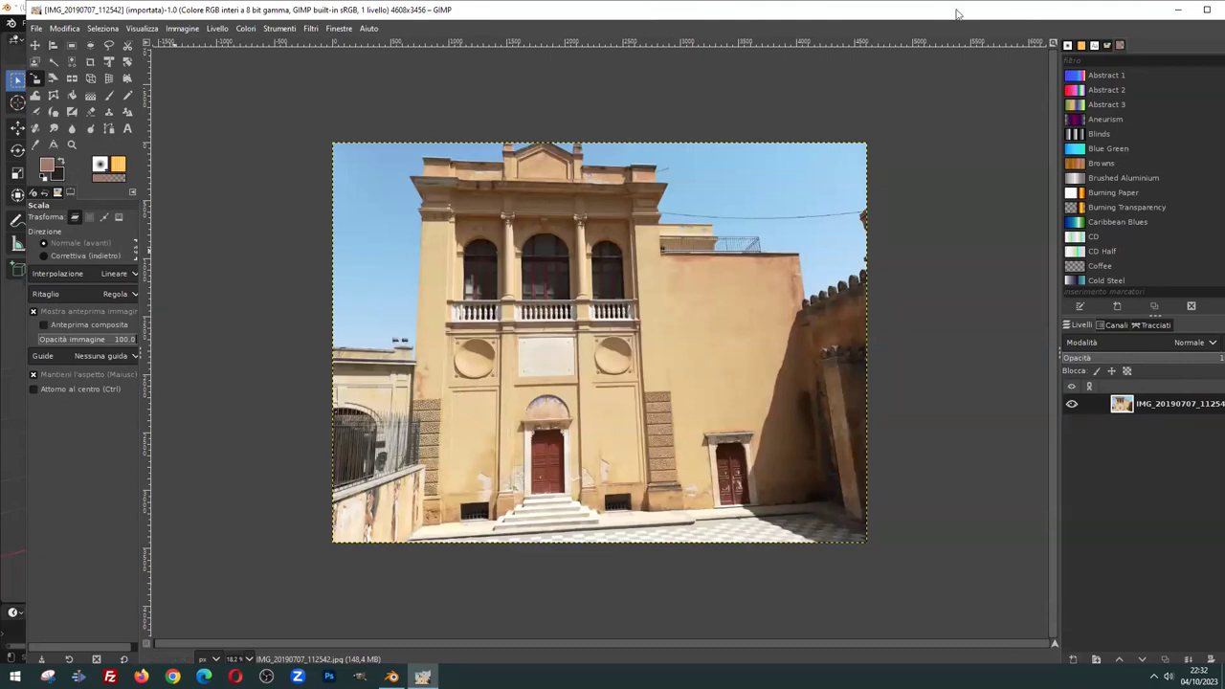
Maximize GIMP and select a rectangle around the central facade
drag(904, 14, 812, 15)
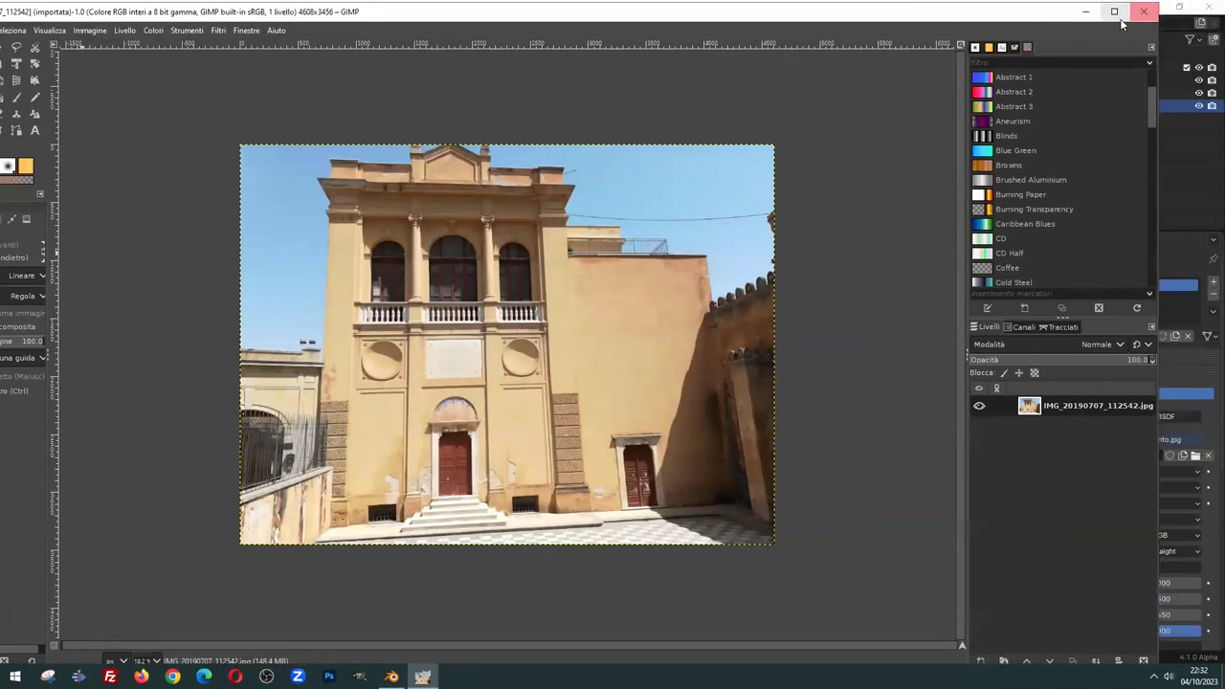
click(1115, 11)
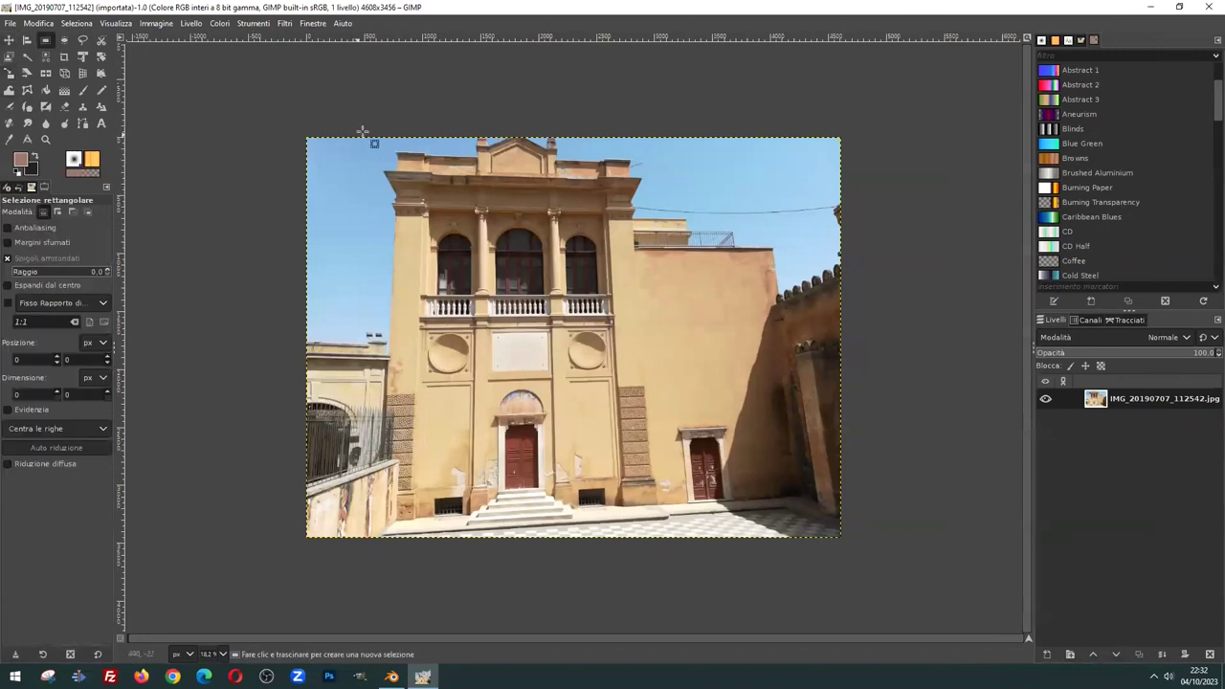
mouse_move(660, 541)
mouse_down()
mouse_move(516, 256)
mouse_move(369, 115)
mouse_up()
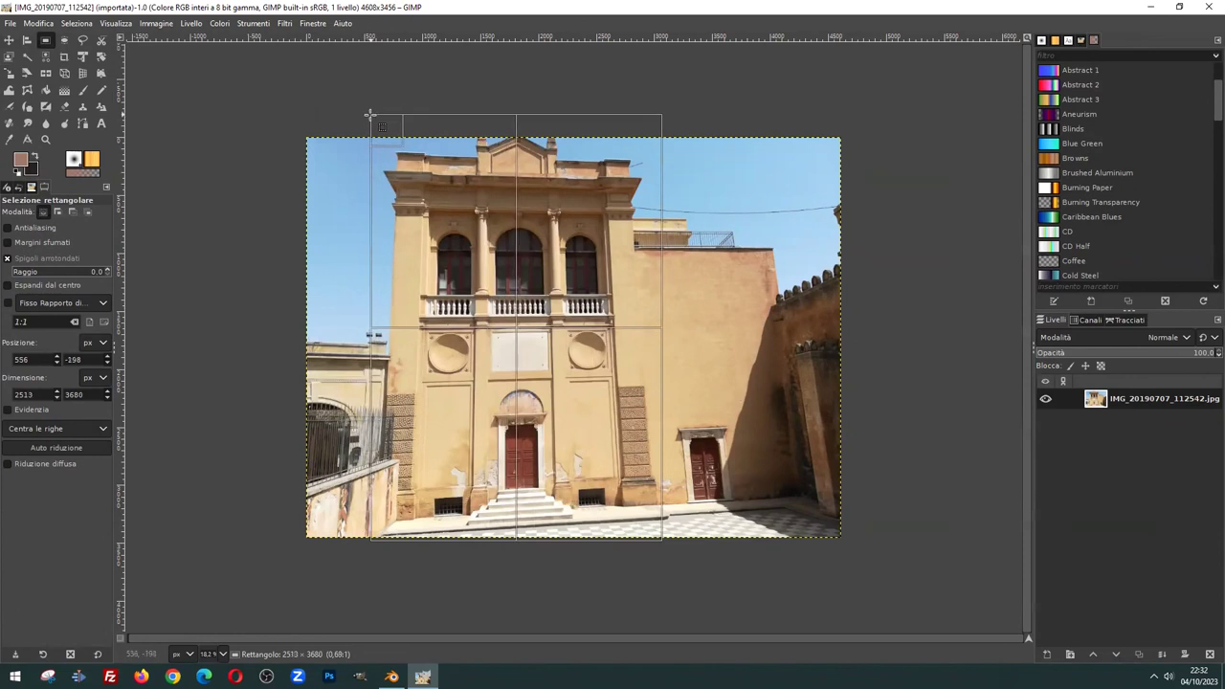
drag(369, 115, 368, 116)
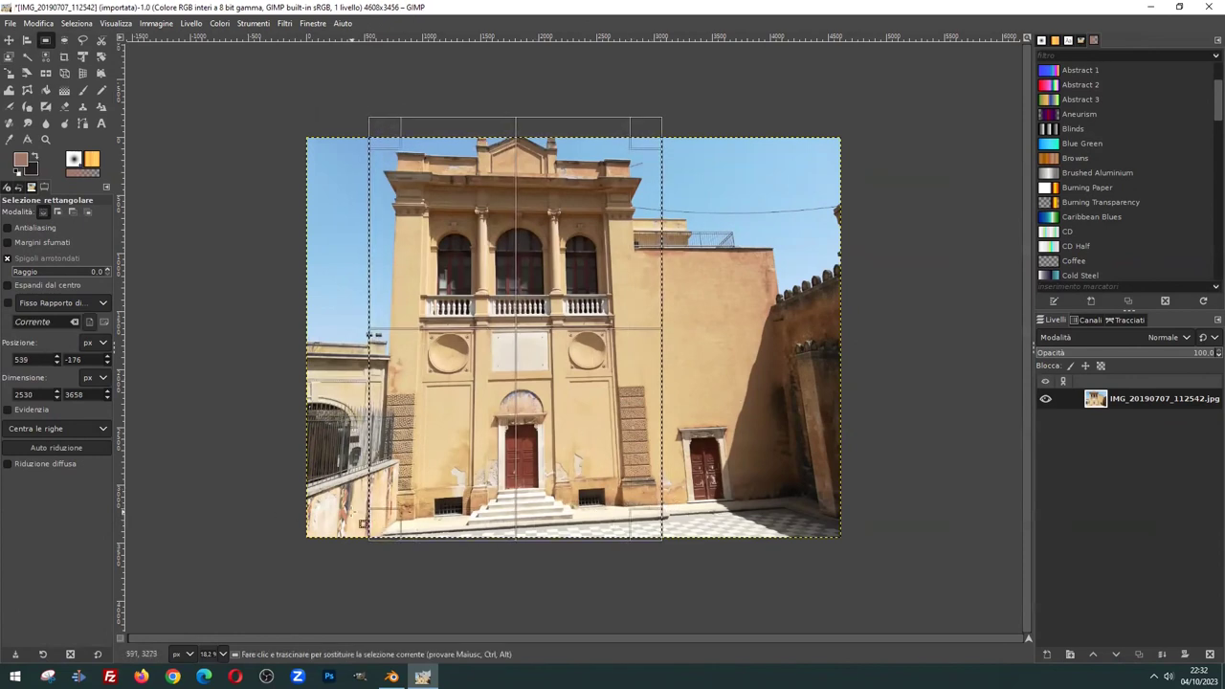
Copy and paste the facade selection as a new layer over the original photo
key(ctrl)
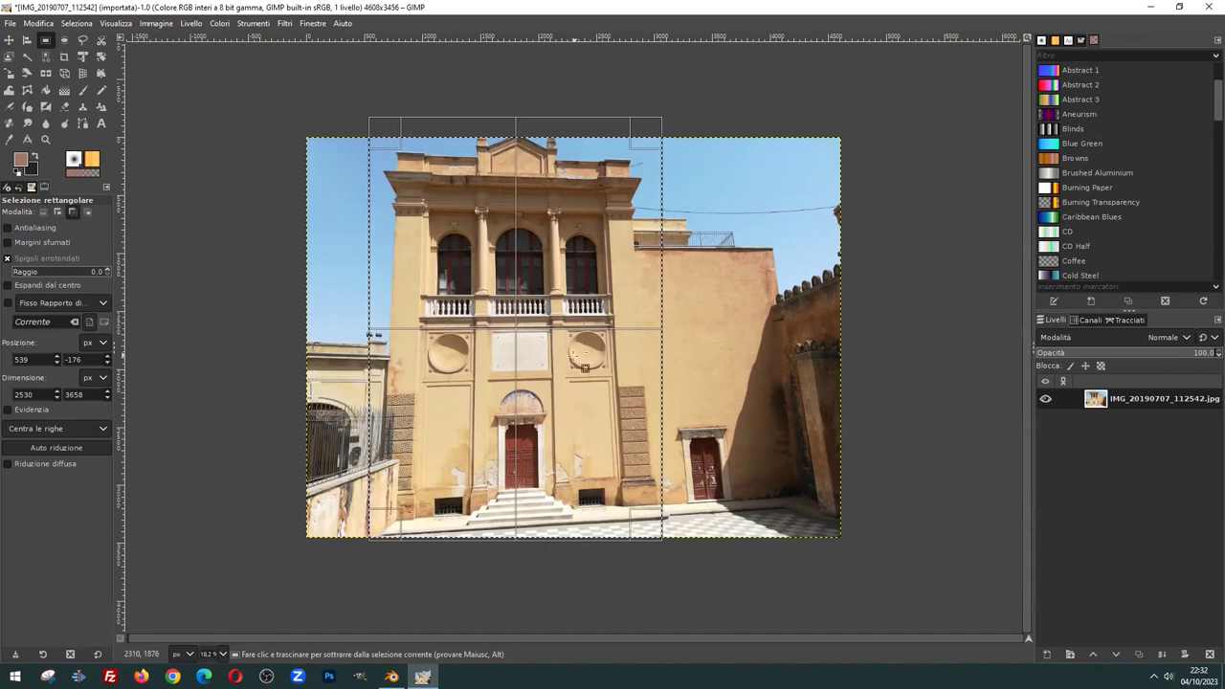
key(ctrl+c)
key(ctrl+v)
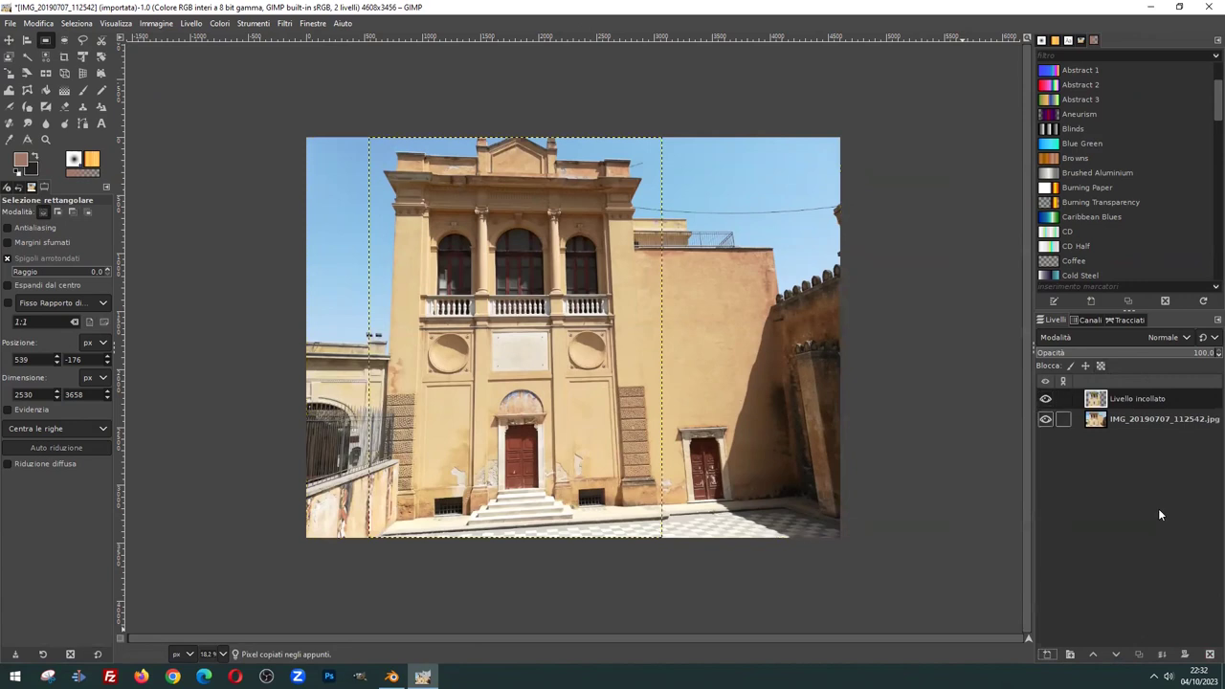
click(1166, 425)
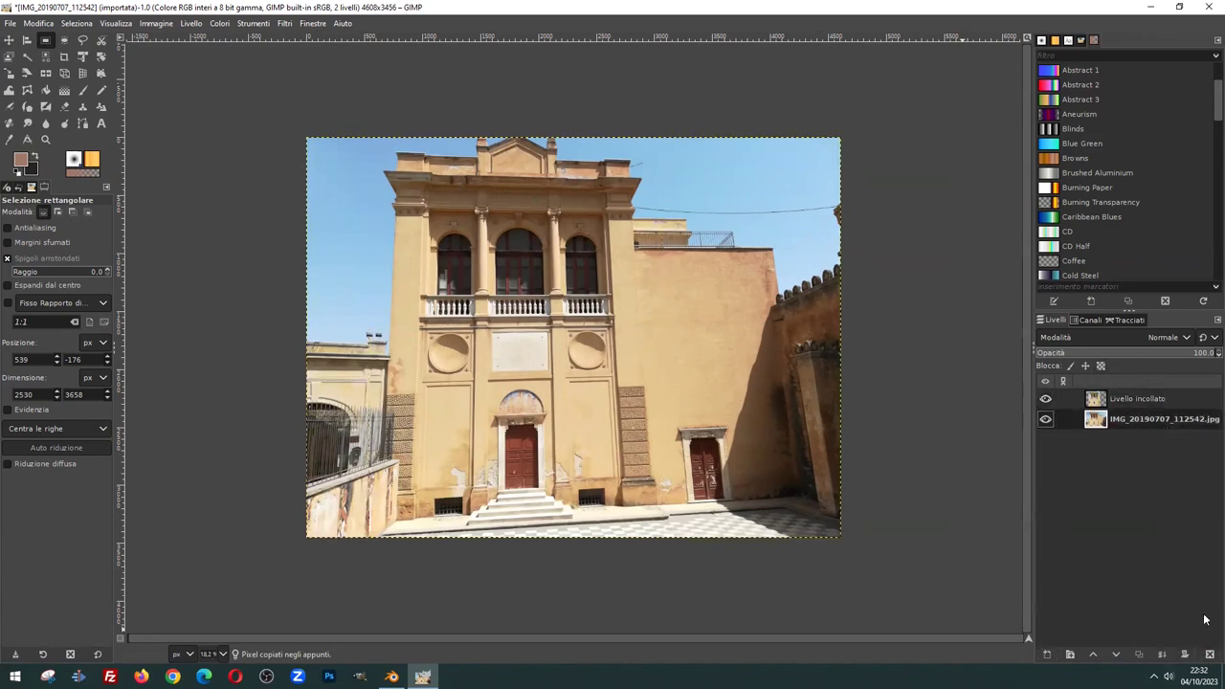
Delete the original photo layer and warp the four corners of the Livello incollato facade with Unified Transform so its walls stand straight
click(1209, 654)
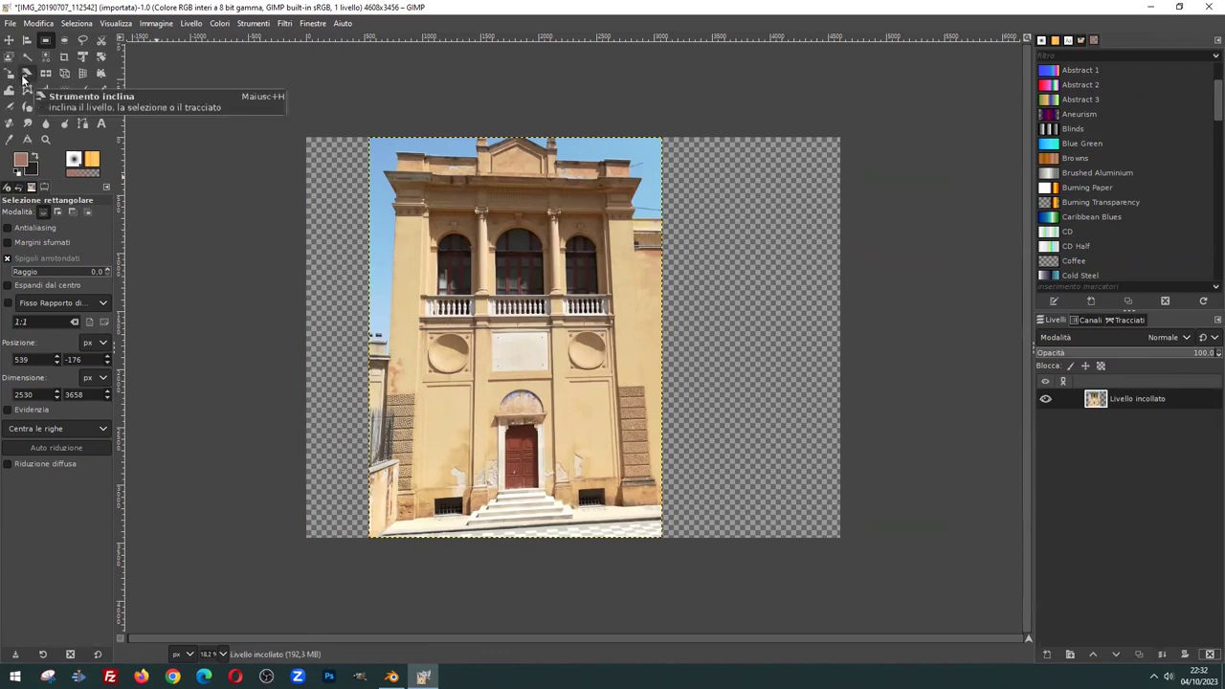
click(83, 56)
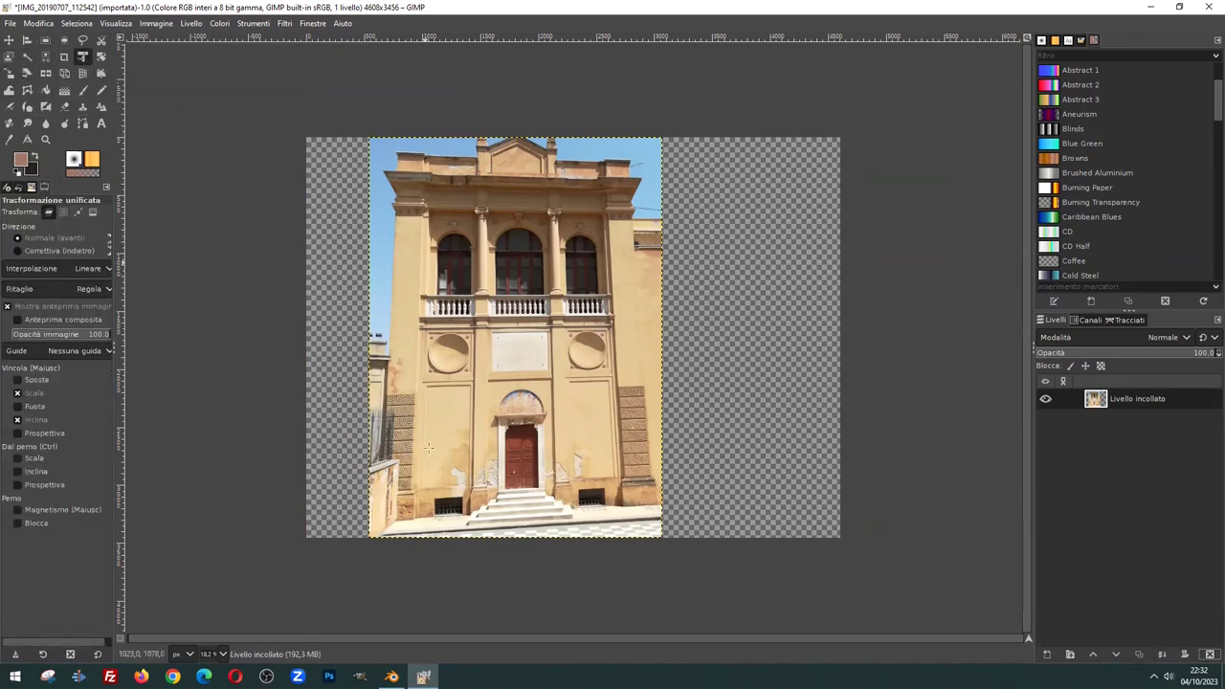
click(512, 473)
drag(661, 537, 663, 570)
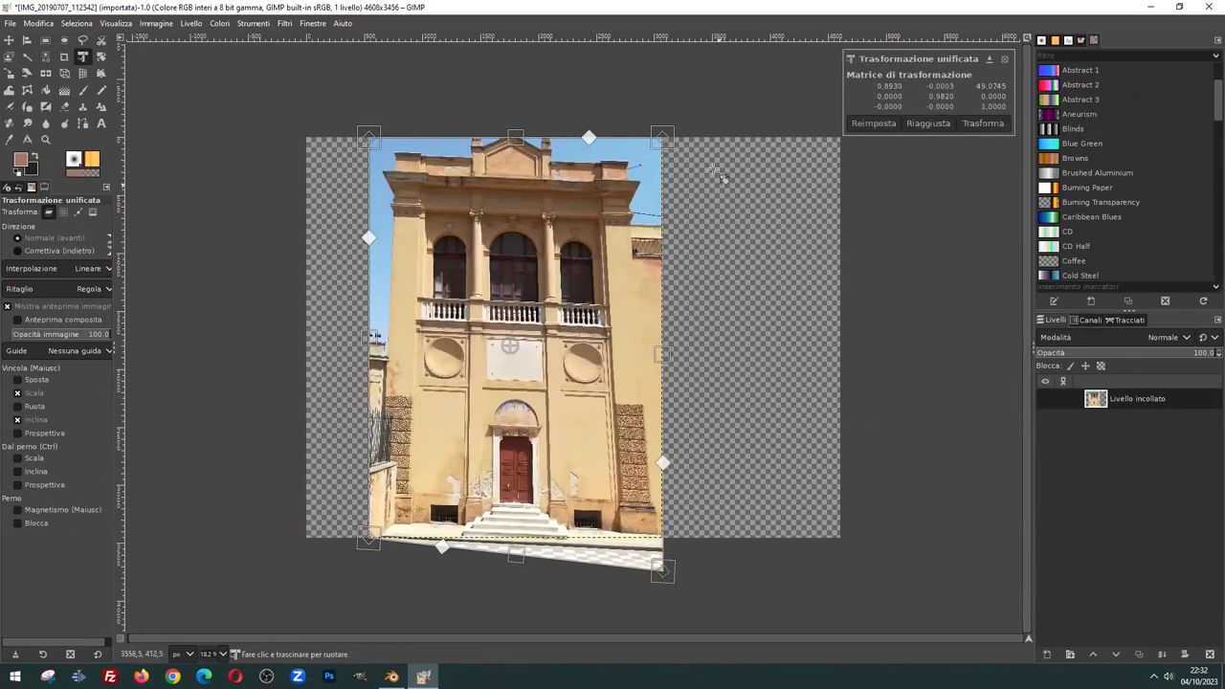
drag(650, 132, 705, 122)
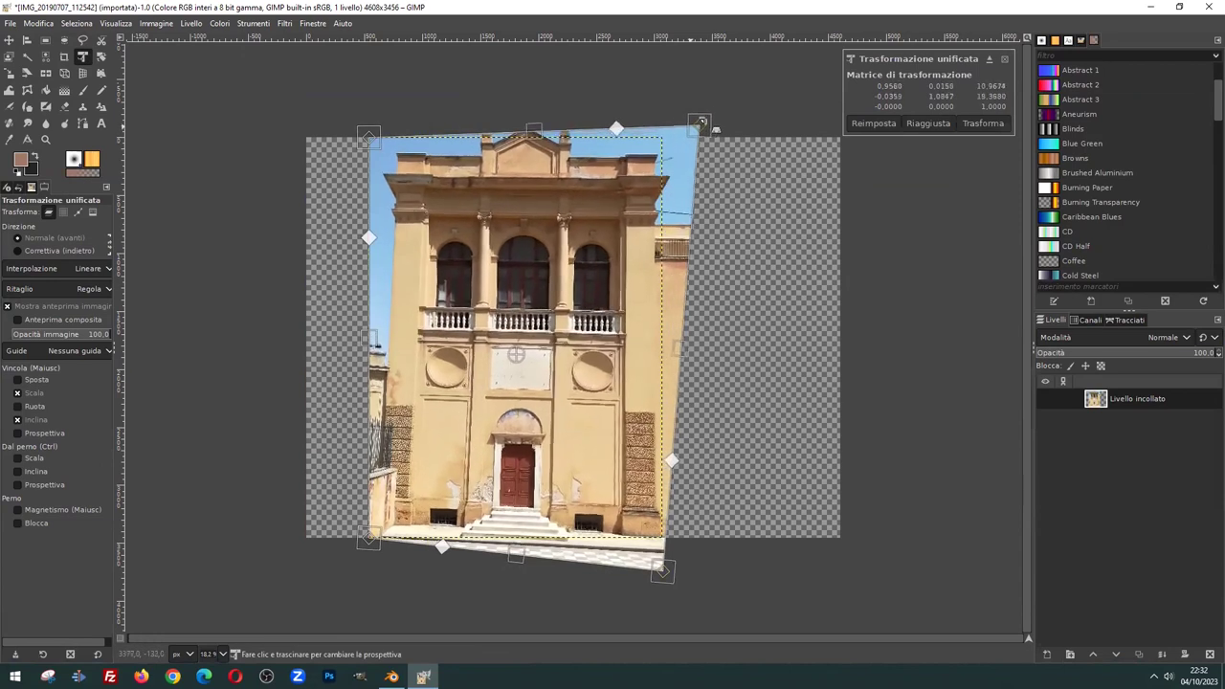
drag(669, 577, 669, 567)
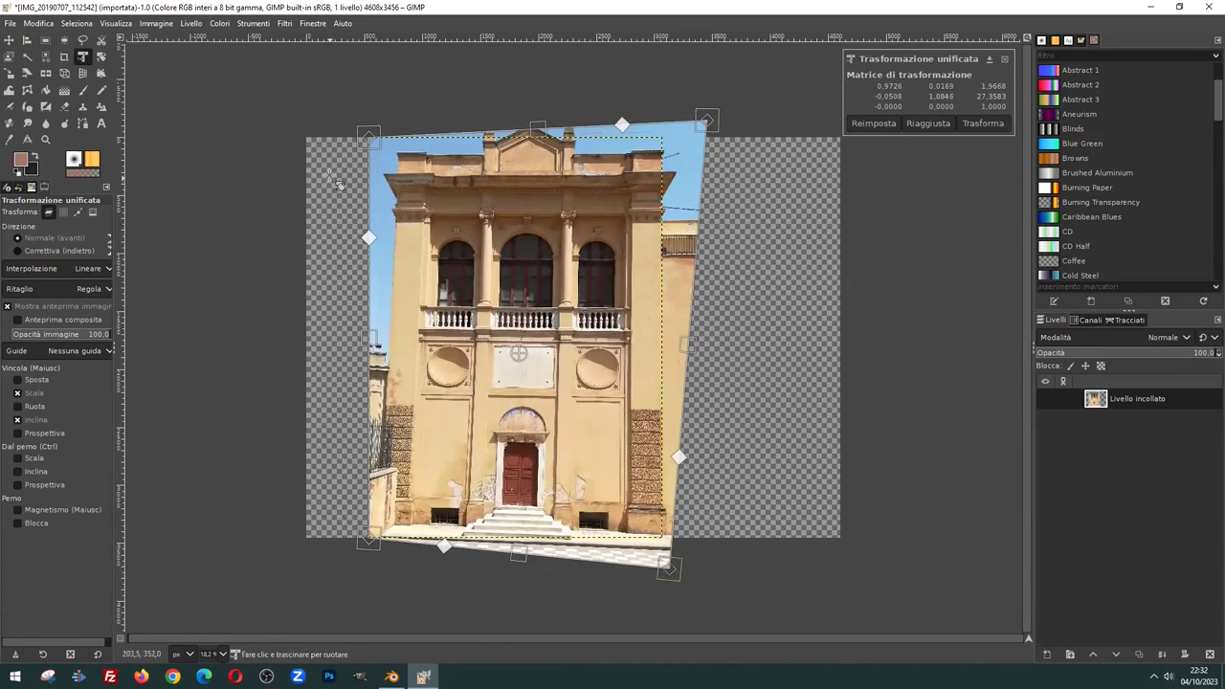
mouse_move(371, 137)
mouse_down()
mouse_move(336, 118)
mouse_move(345, 144)
mouse_up()
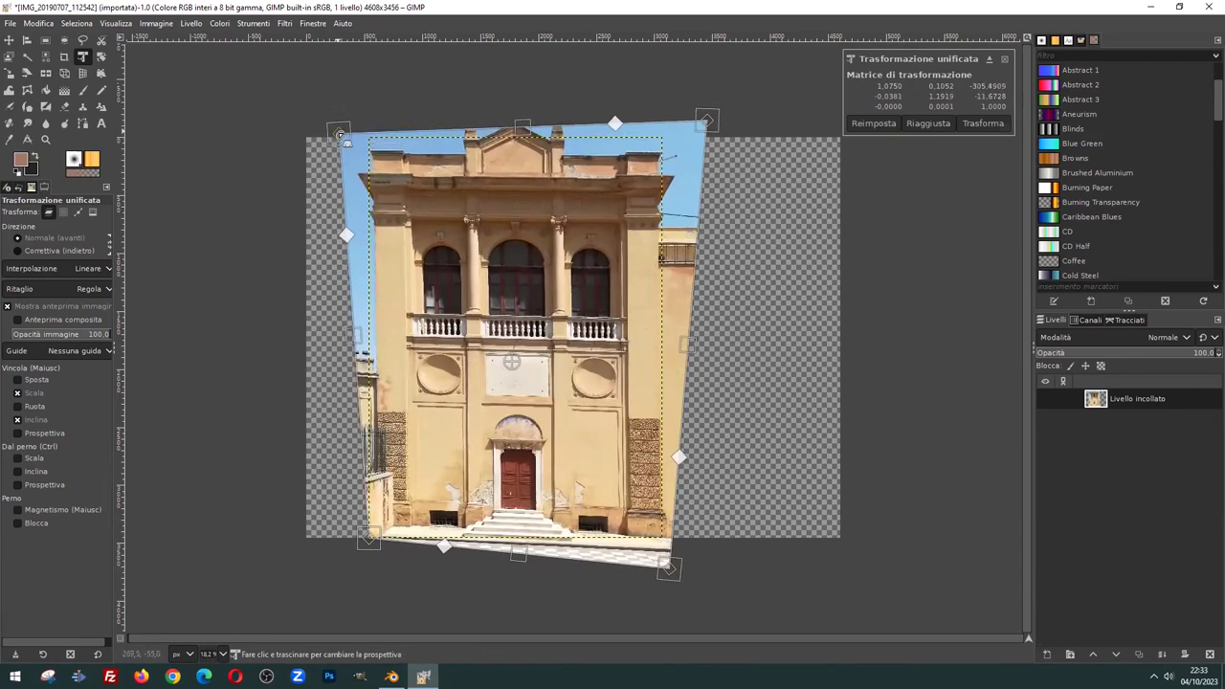
mouse_move(368, 539)
mouse_down()
mouse_move(369, 553)
mouse_move(356, 550)
mouse_up()
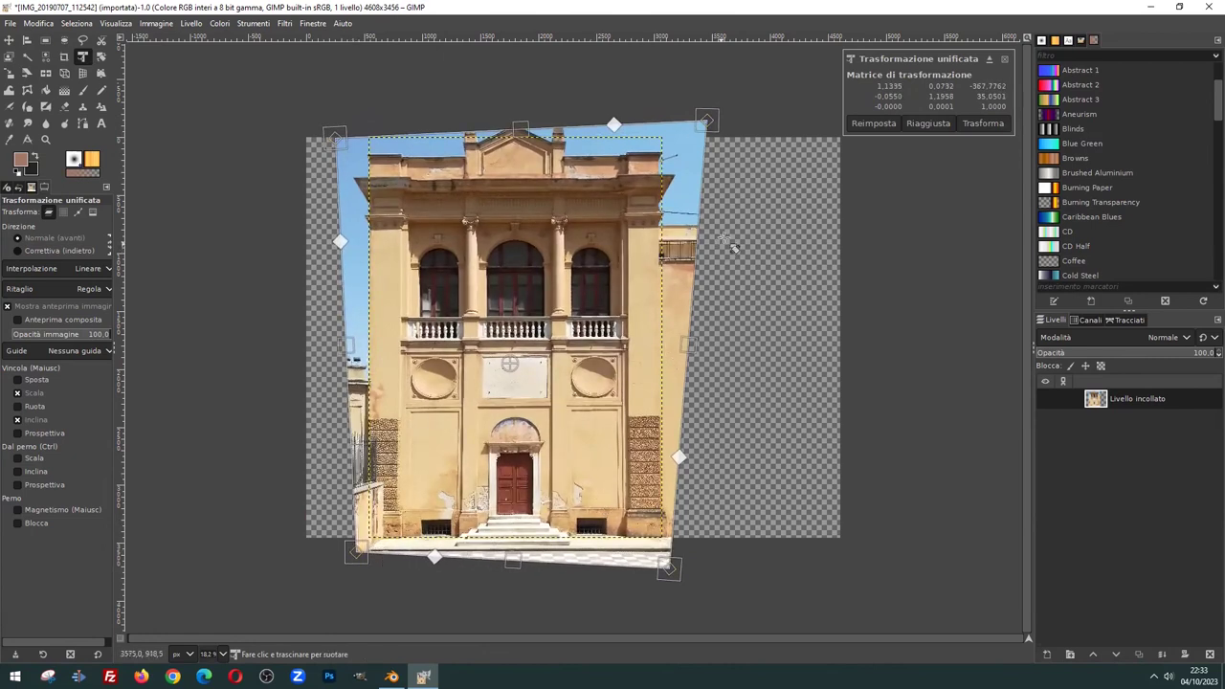
click(982, 123)
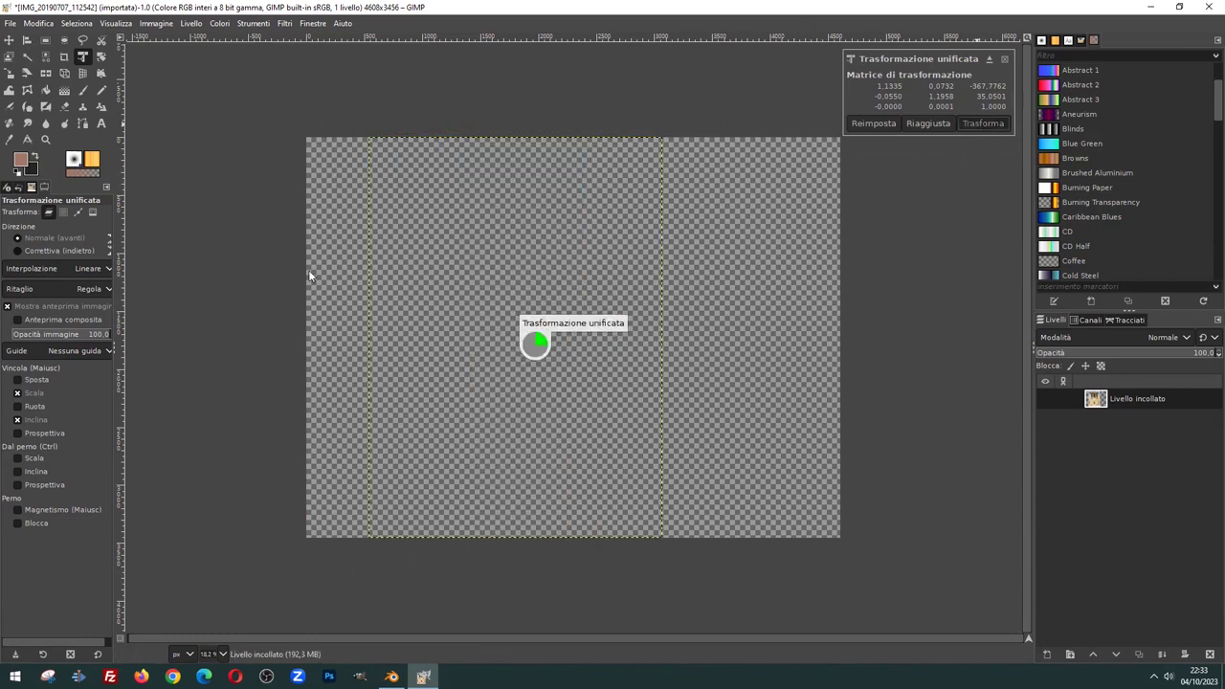
Place guides along the facade's top cornice, the balcony line and its side edge
drag(562, 36, 565, 172)
drag(122, 290, 368, 277)
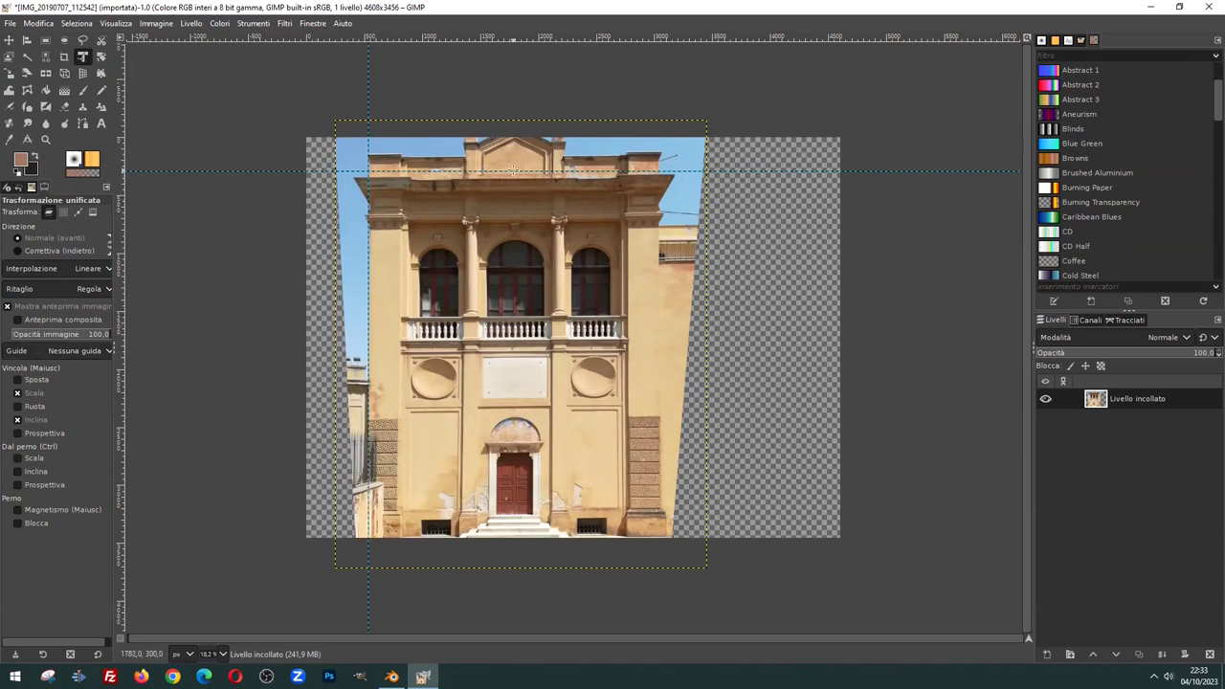
drag(526, 37, 525, 307)
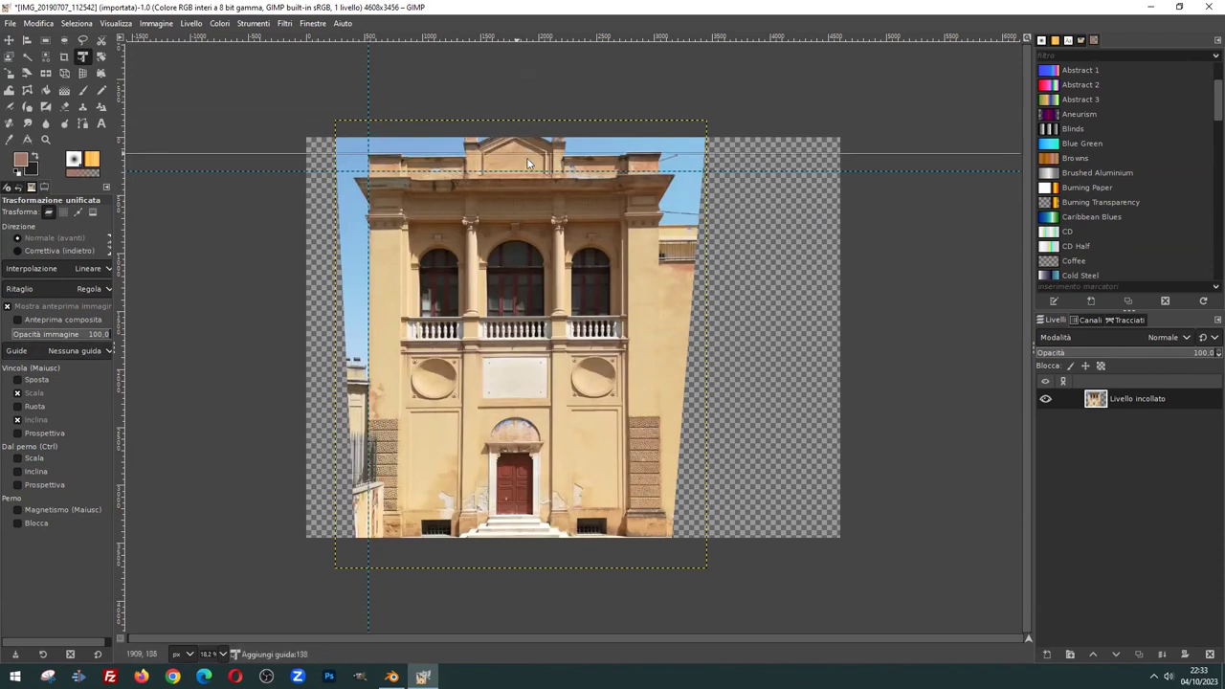
drag(525, 309, 522, 315)
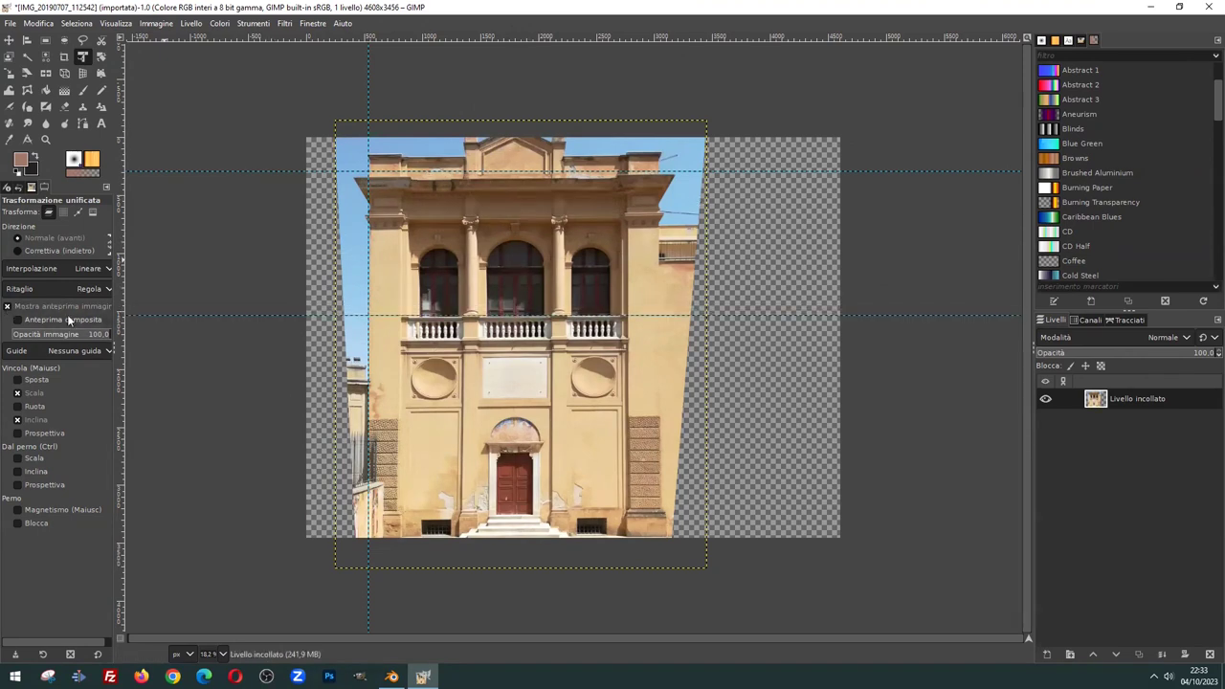
drag(119, 327, 660, 339)
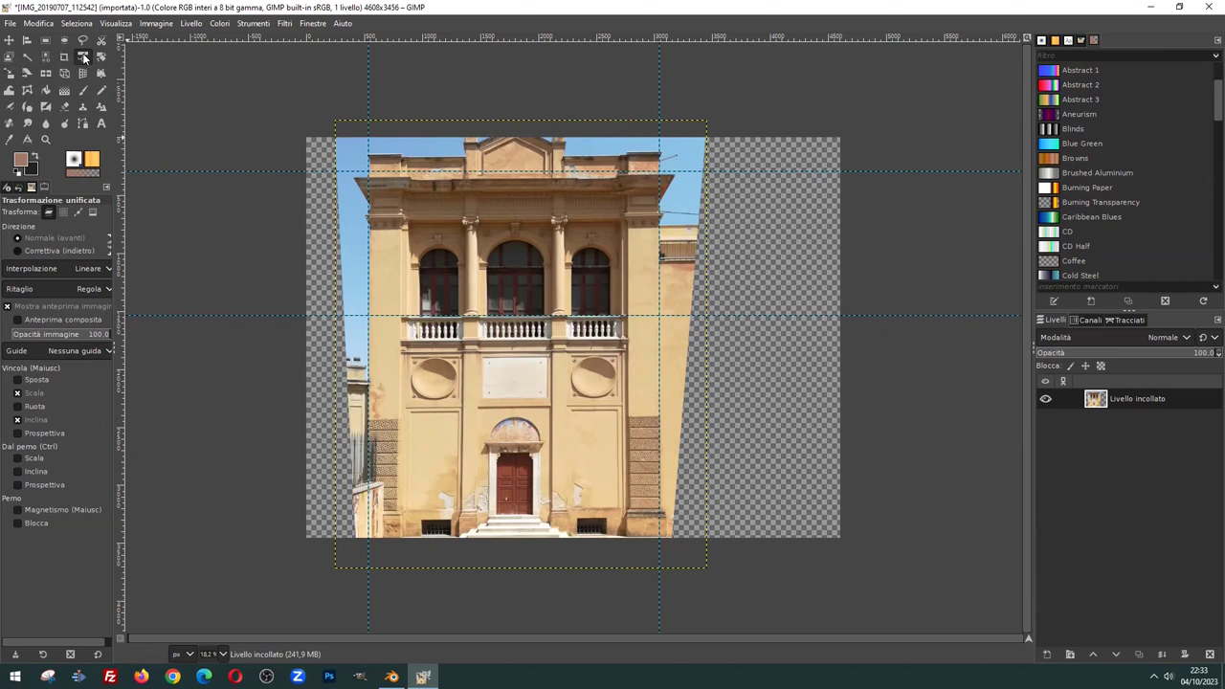
Try another perspective warp on the facade layer, then cancel it, leaving the layer unchanged
click(332, 119)
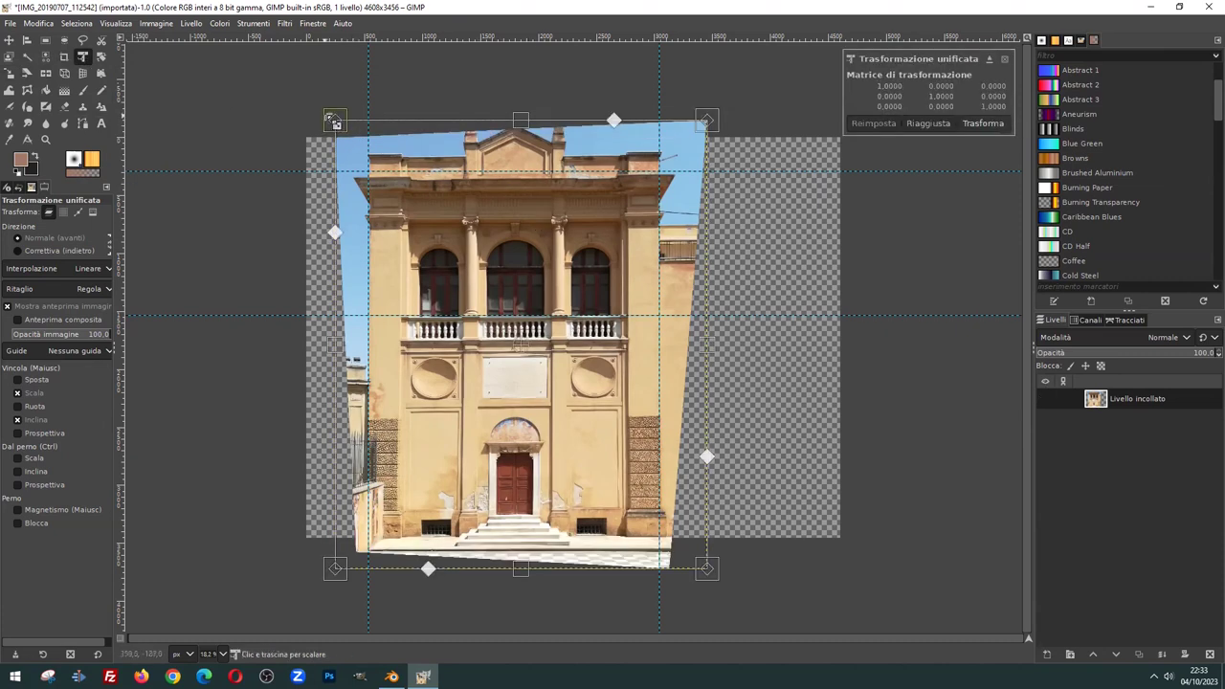
drag(332, 120, 653, 284)
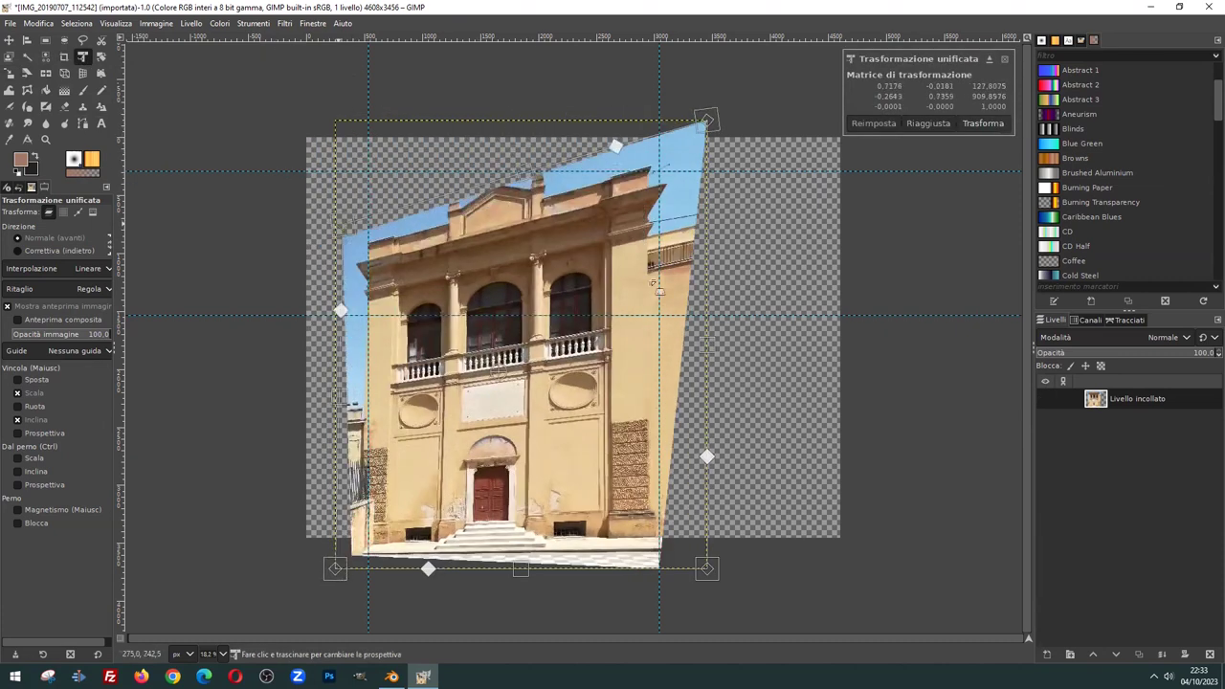
mouse_move(654, 284)
mouse_down()
mouse_move(58, 89)
mouse_move(409, 126)
mouse_move(383, 143)
mouse_up()
key(Return)
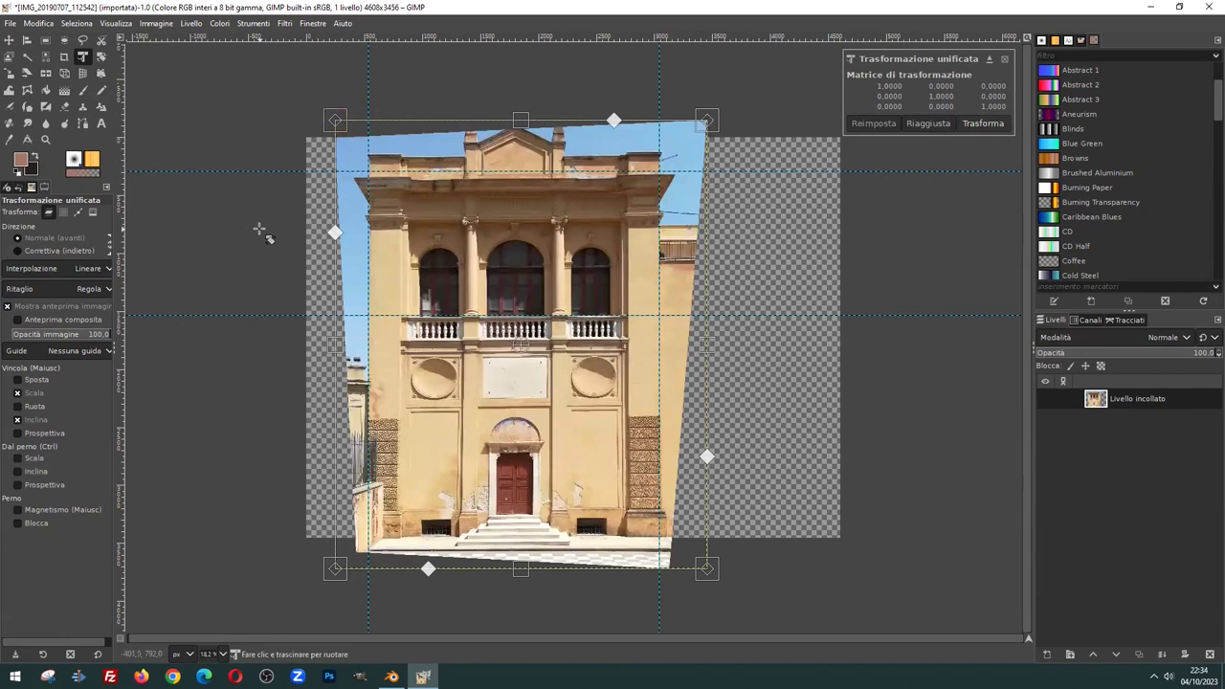
key(Escape)
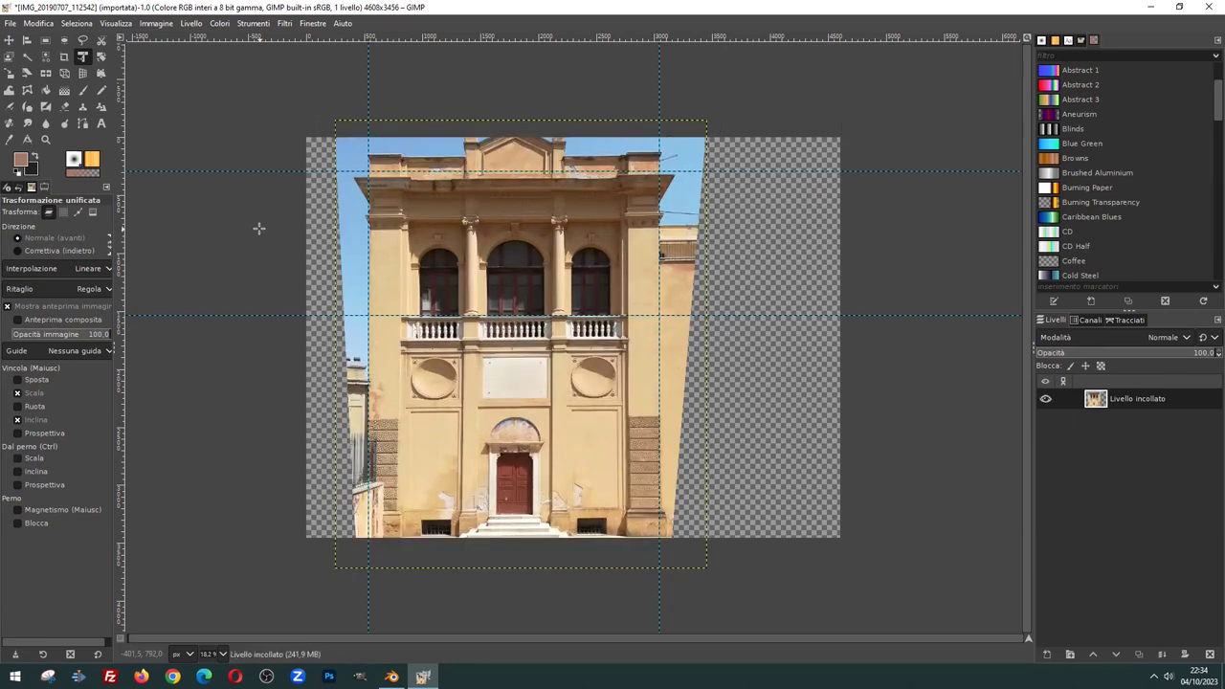
Back in Blender, orbit and zoom the viewport to face the textured plane
click(392, 677)
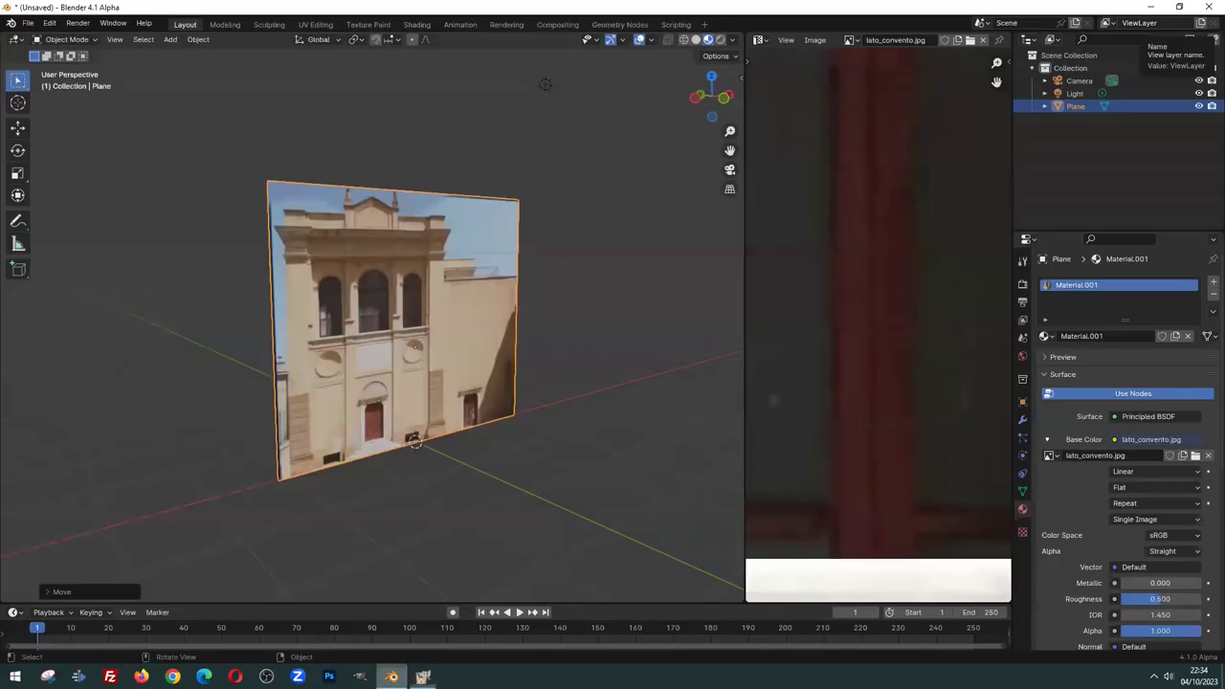
middle_drag(419, 382, 385, 356)
scroll(388, 335, up, 2)
mouse_move(399, 293)
middle_down()
mouse_move(445, 271)
mouse_move(409, 292)
mouse_move(422, 283)
mouse_move(409, 313)
middle_up()
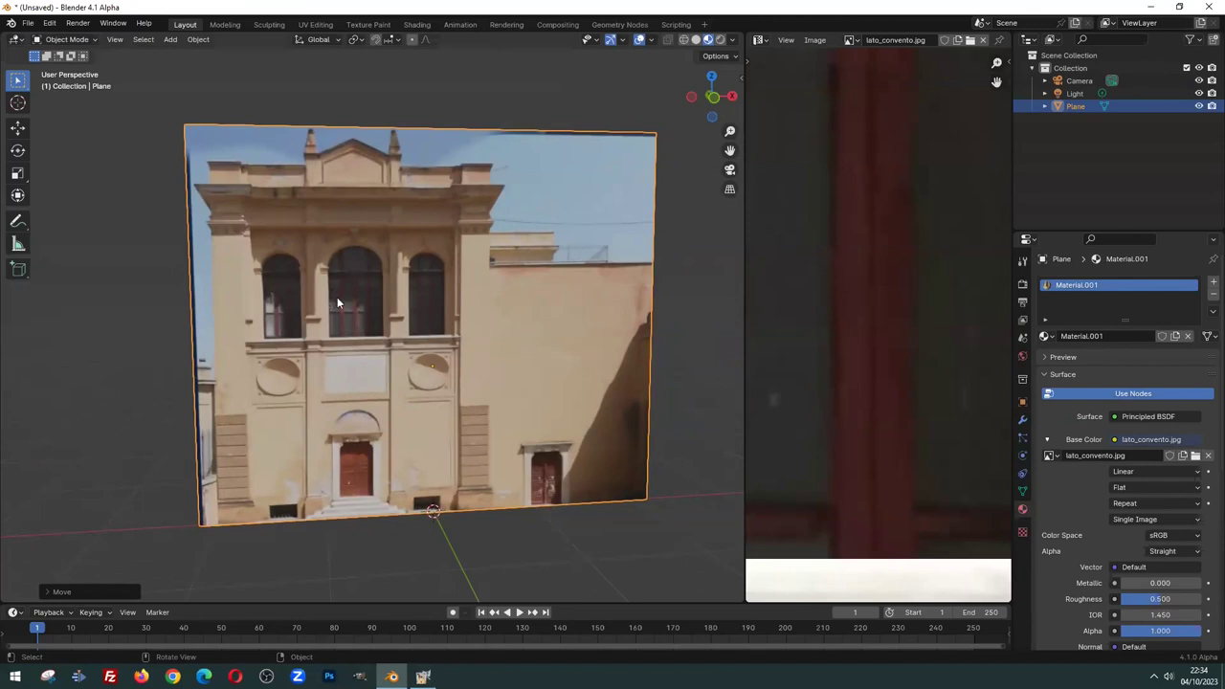
Widen the Image Editor and zoom out to show the whole lato_convento.jpg facade
drag(743, 339, 541, 335)
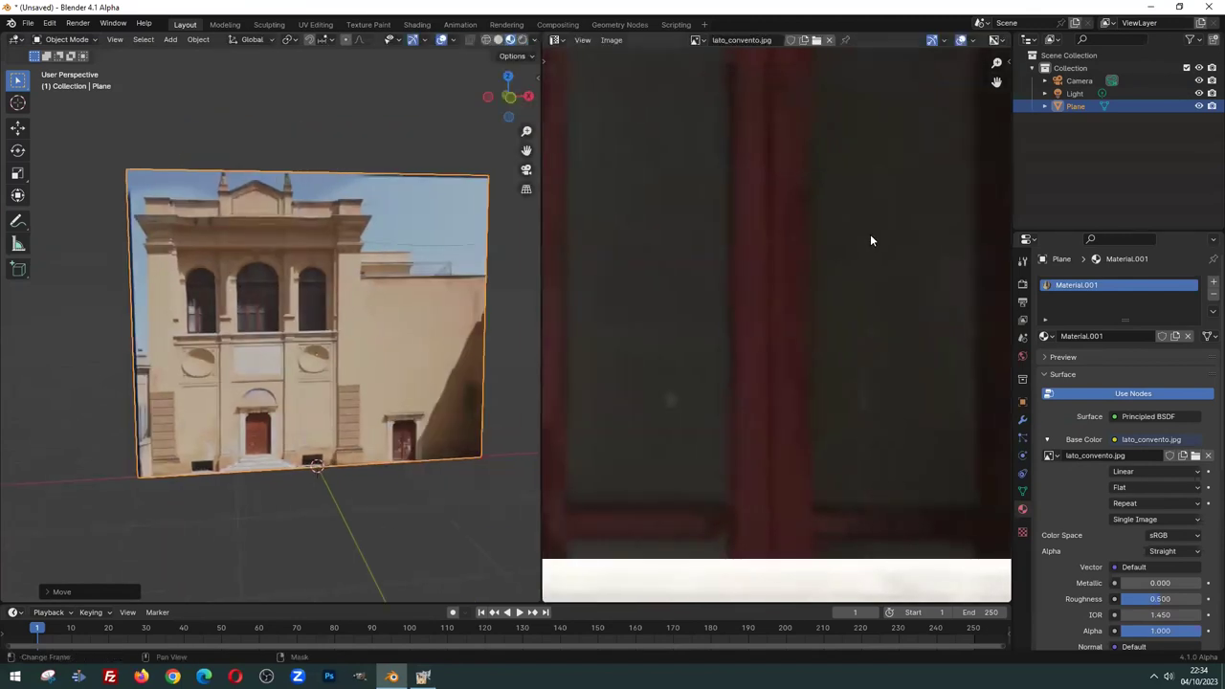
scroll(870, 233, down, 3)
scroll(813, 262, down, 2)
scroll(766, 266, down, 5)
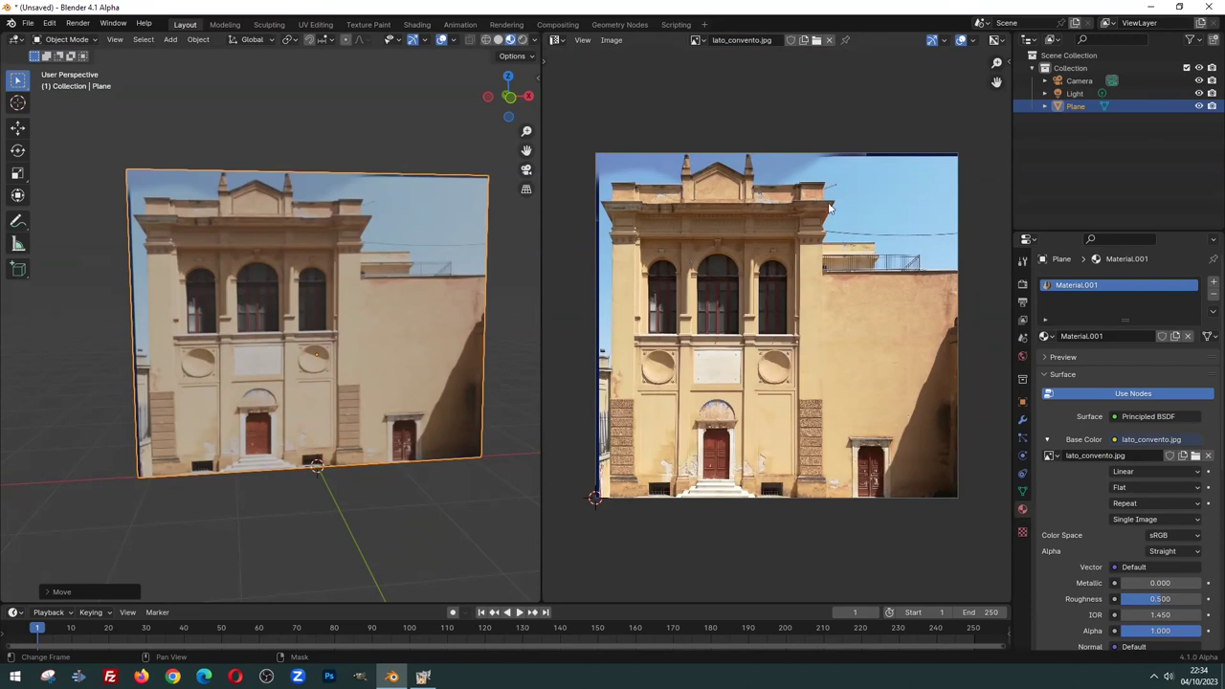
Put the facade plane in Edit Mode and frame its UV layout over the lato_convento.jpg photo
key(Tab)
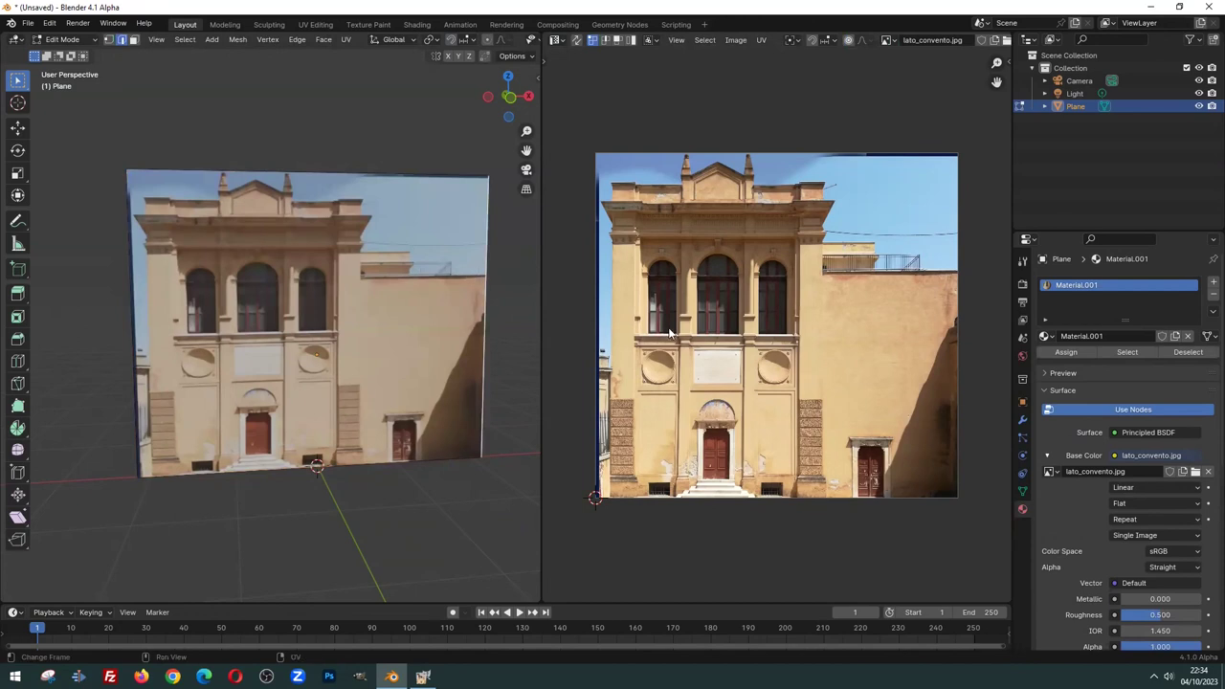
scroll(659, 313, up, 2)
scroll(727, 312, down, 1)
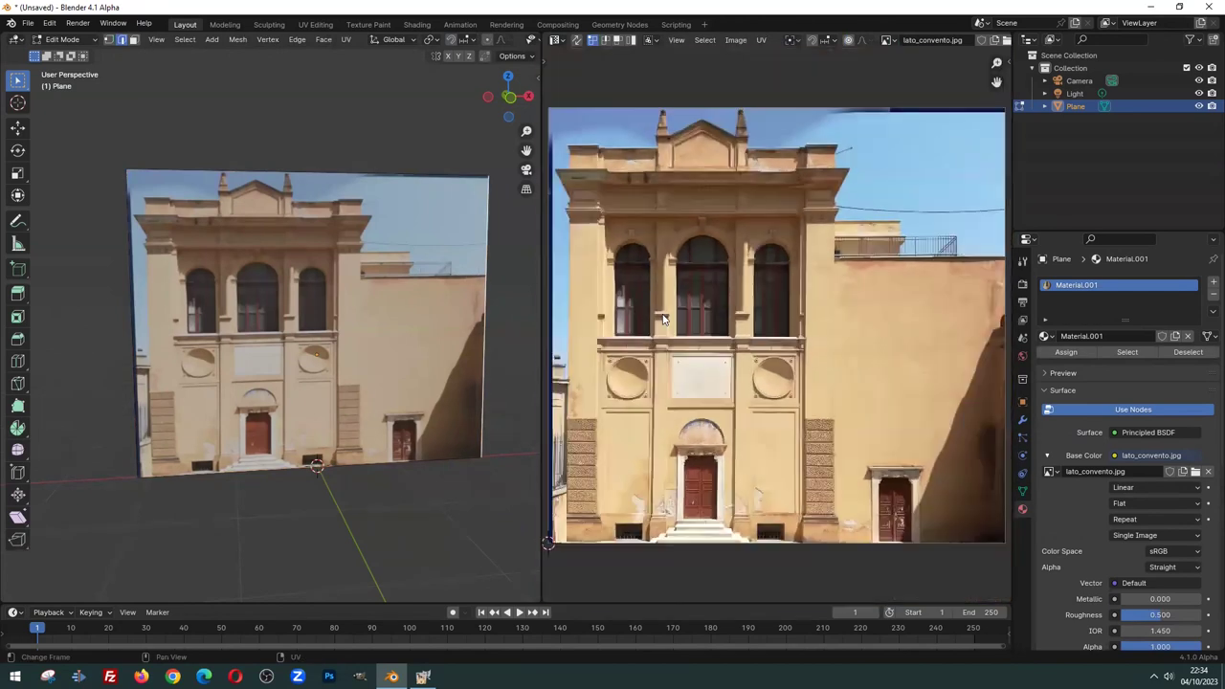
ctrl+scroll(728, 312, left, 2)
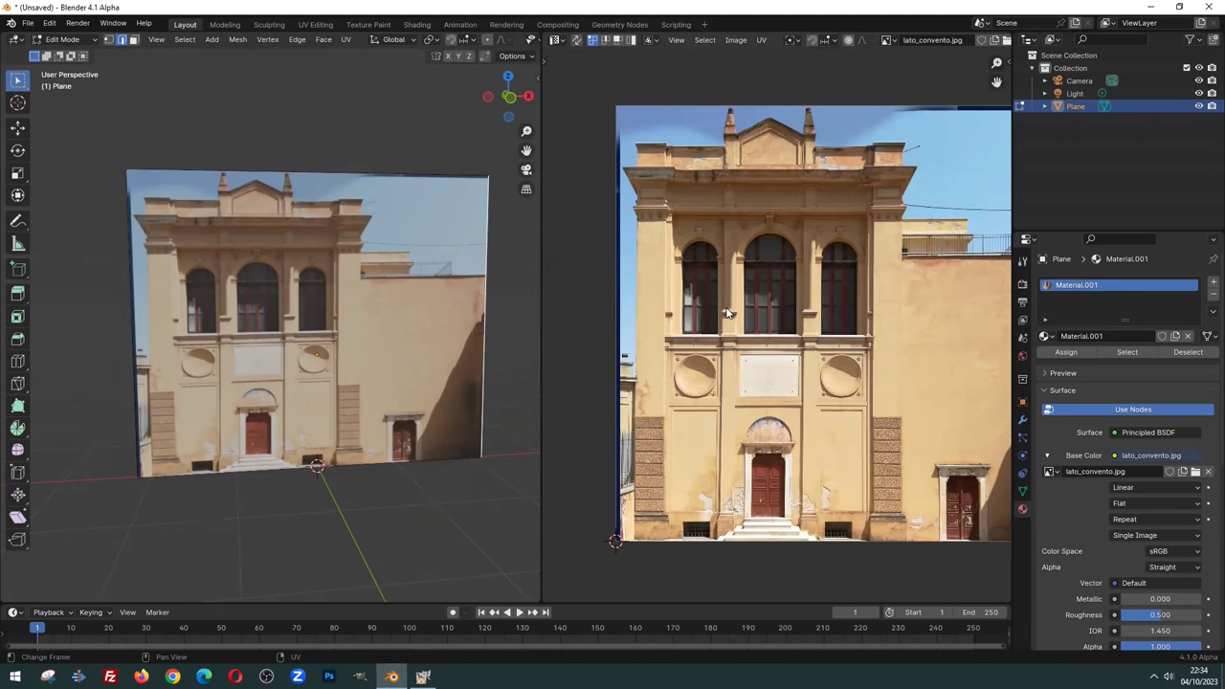
key(Tab)
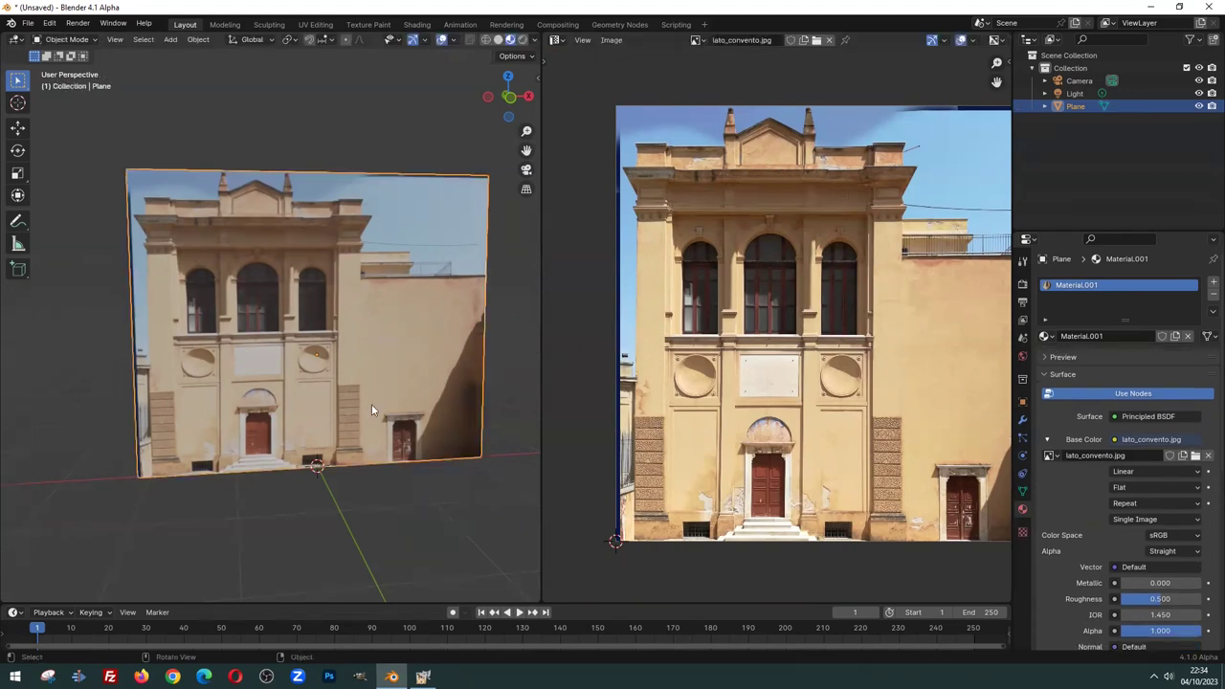
key(Tab)
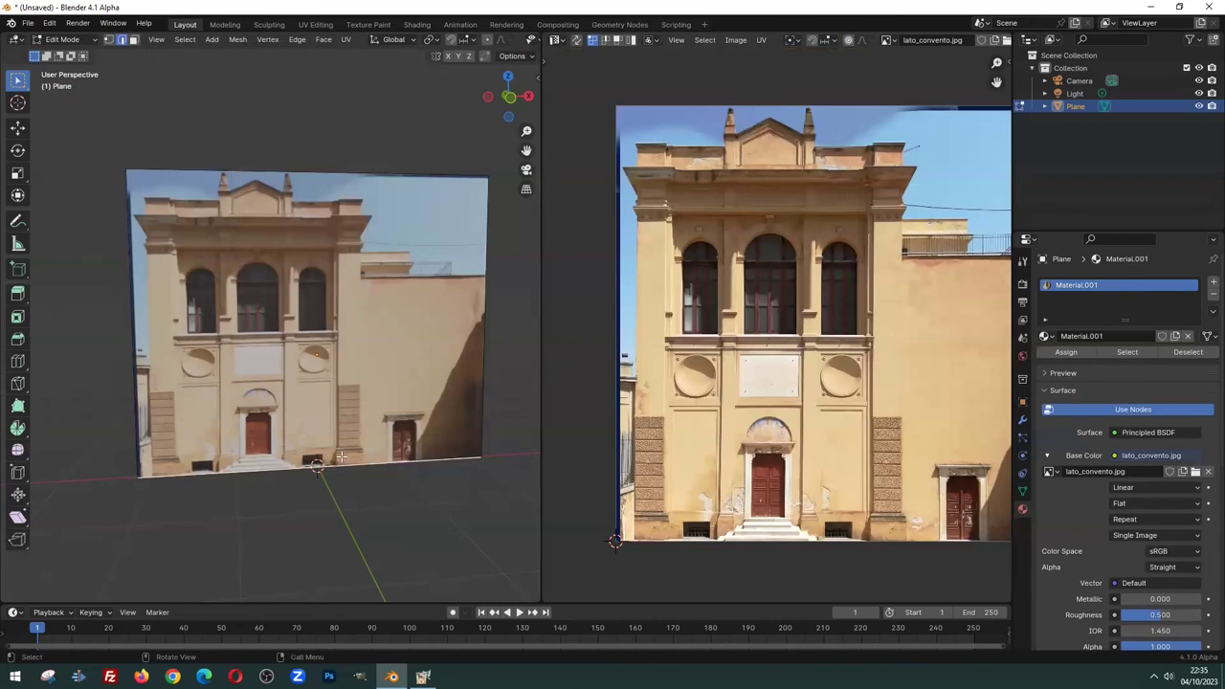
Lower the plane's bottom edge along Z so the textured facade becomes taller
key(g)
key(z)
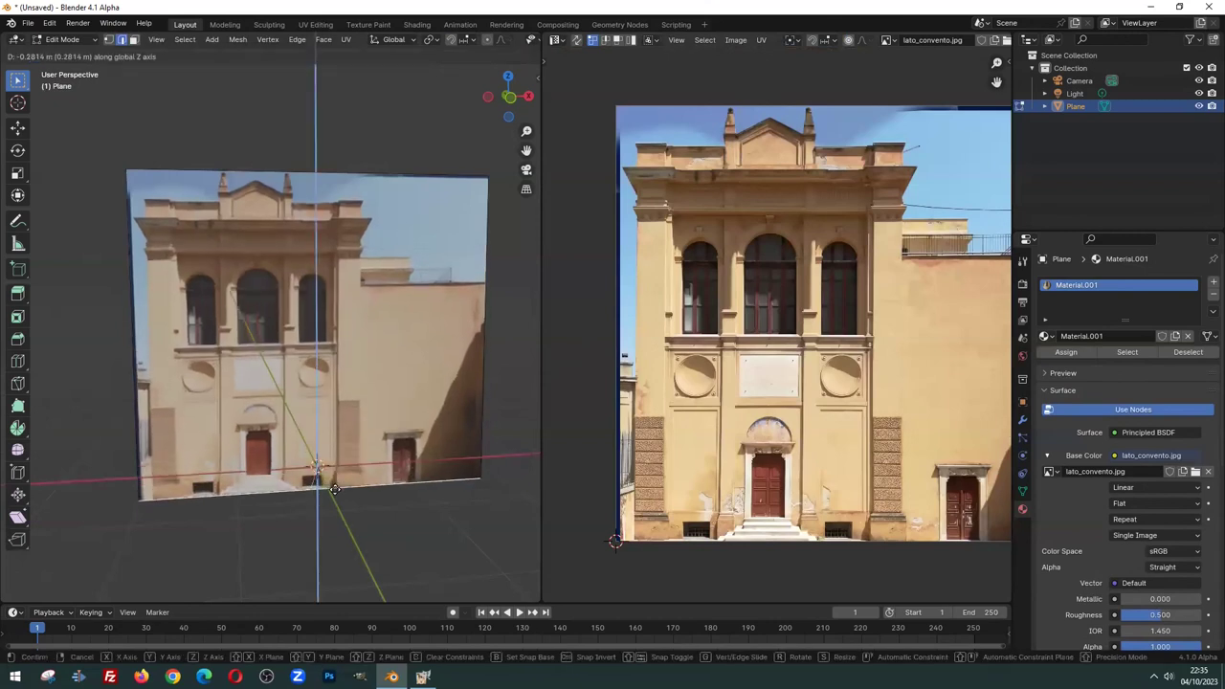
click(337, 488)
mouse_move(337, 488)
middle_down()
mouse_move(417, 425)
mouse_move(427, 397)
middle_up()
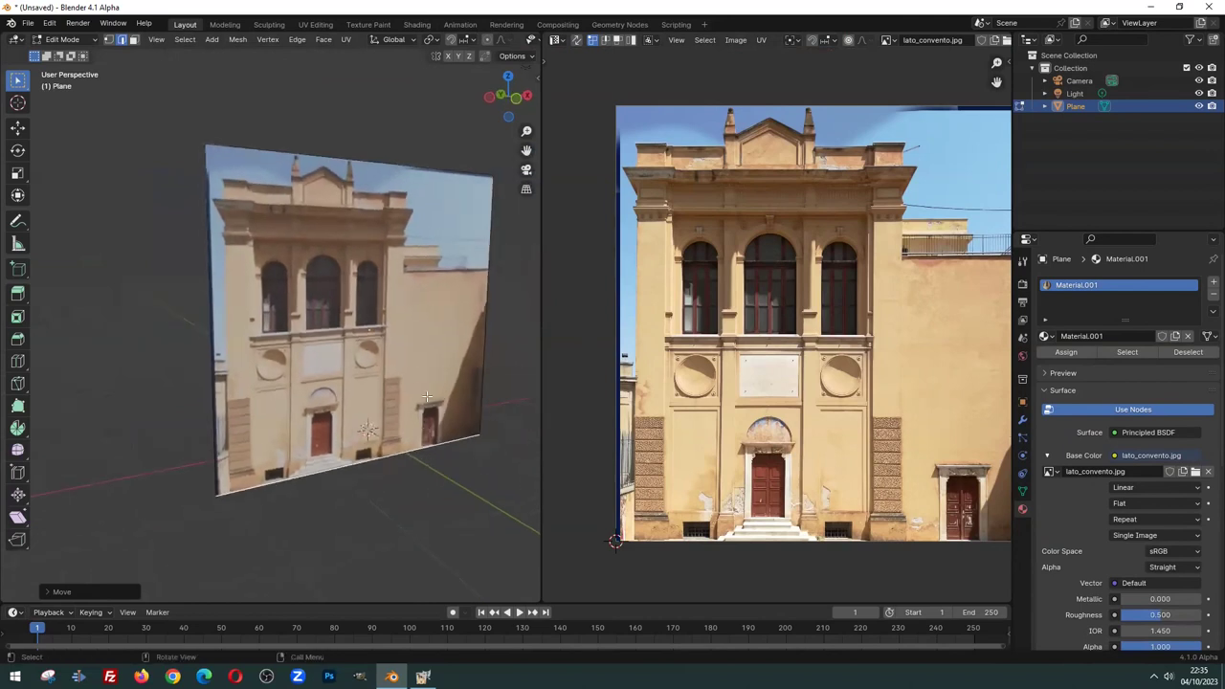
scroll(390, 330, up, 2)
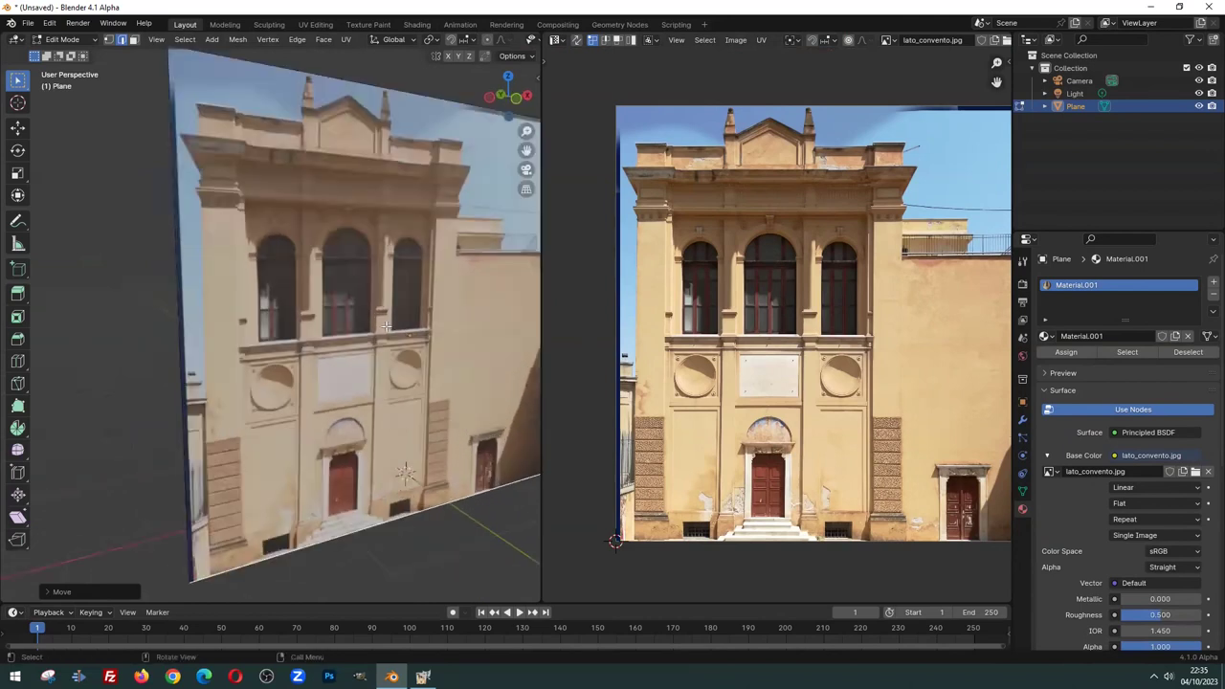
scroll(335, 387, up, 2)
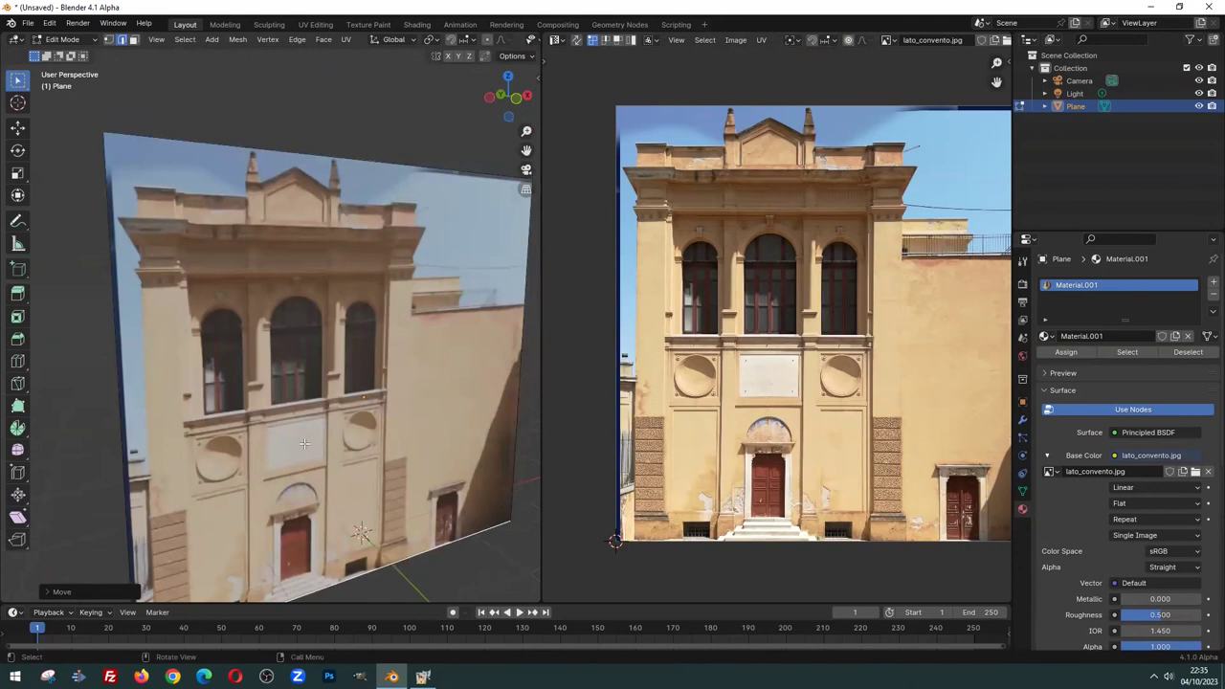
mouse_move(340, 428)
middle_down()
mouse_move(298, 329)
mouse_move(274, 336)
middle_up()
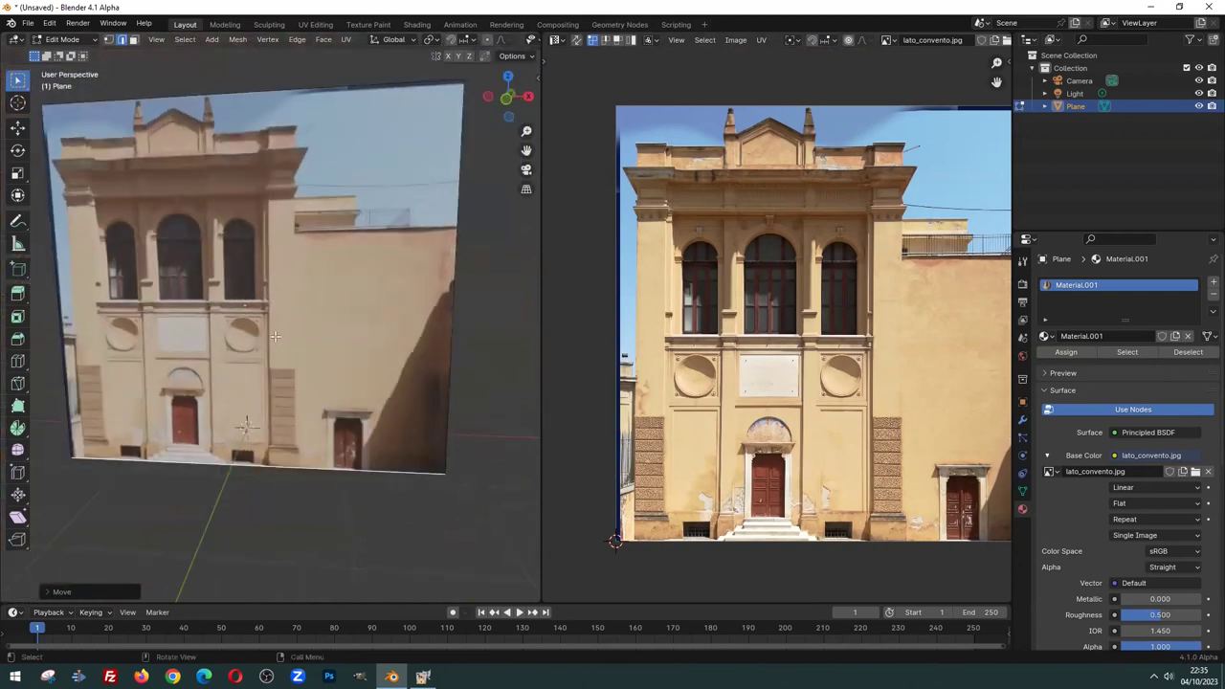
middle_drag(183, 283, 285, 296)
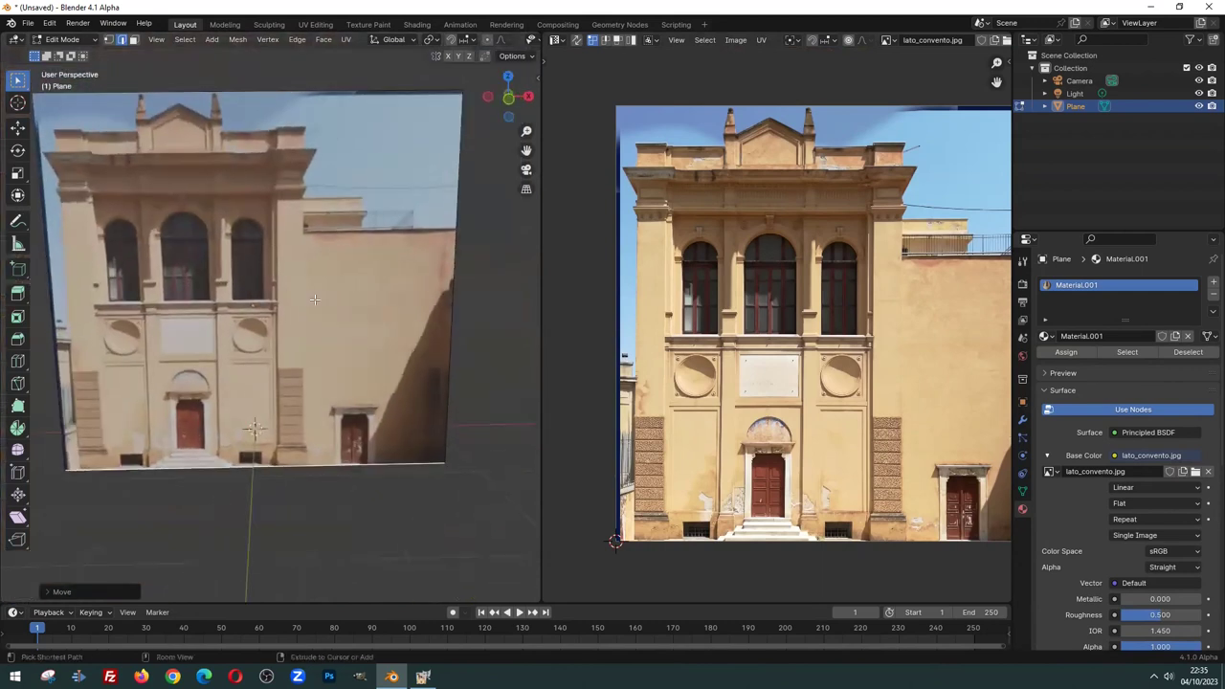
Add vertical loop cuts on the right and left parts of the facade plane
key(ctrl+r)
click(324, 69)
click(378, 74)
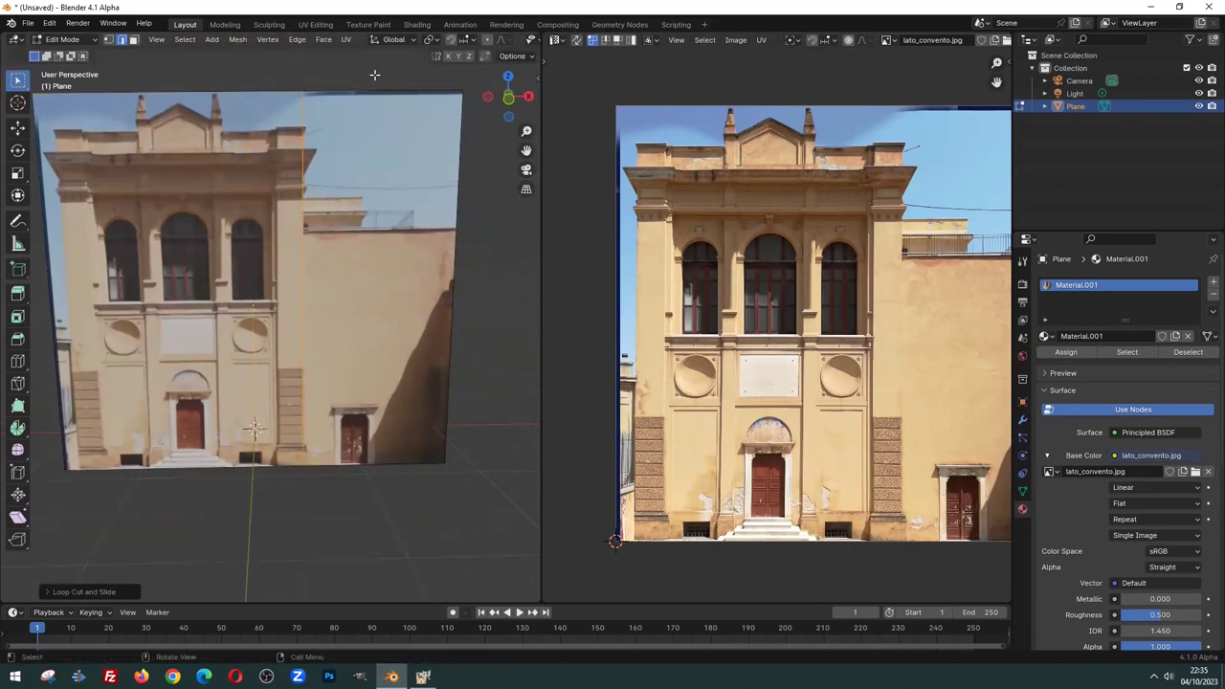
key(ctrl+r)
key(Escape)
key(ctrl+r)
click(213, 79)
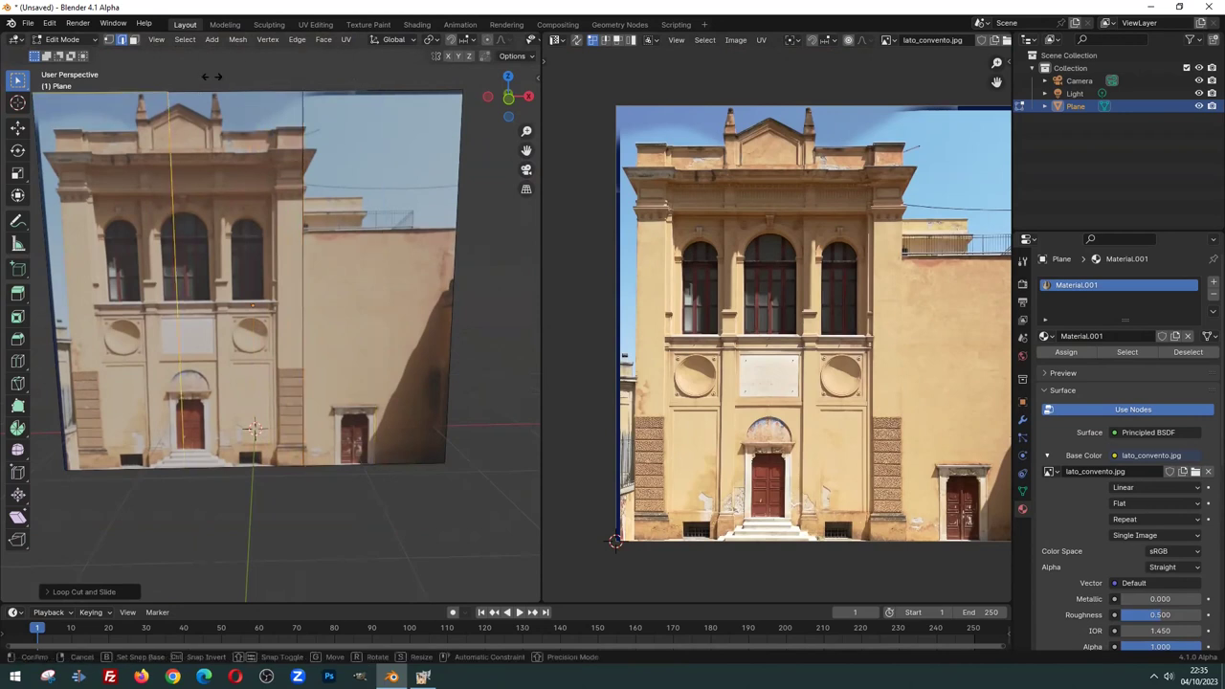
click(320, 79)
Add another vertical loop cut near the plane's left edge and slide it into place
key(ctrl+r)
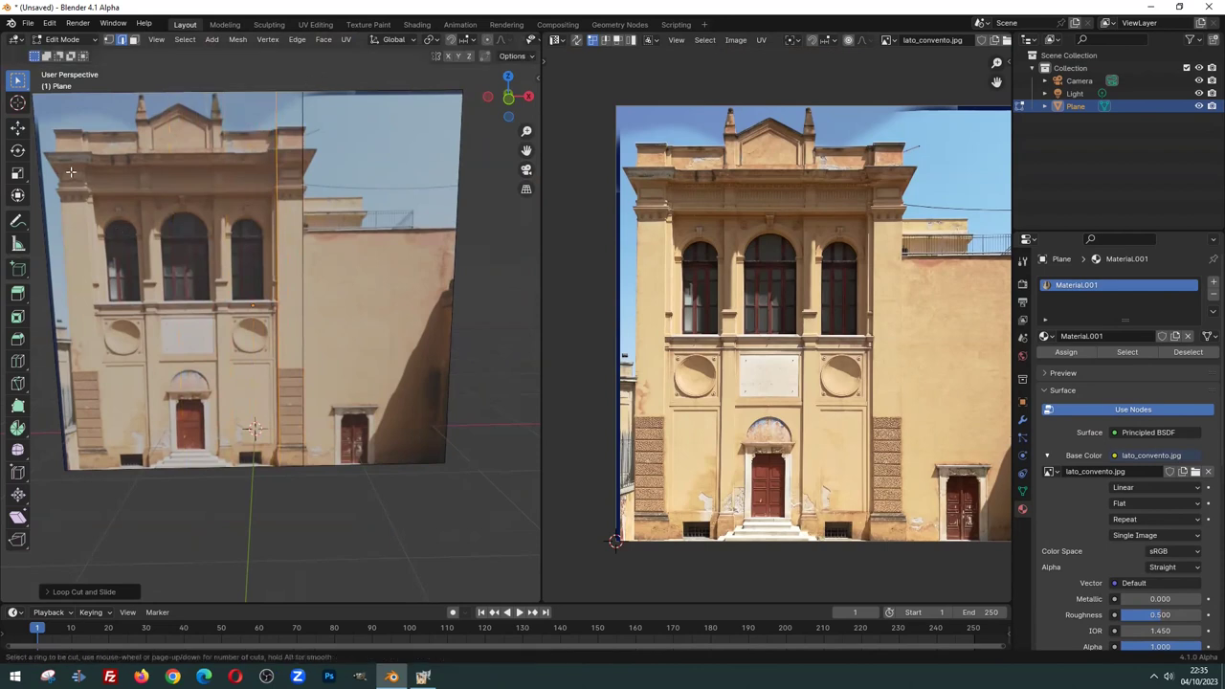
key(Escape)
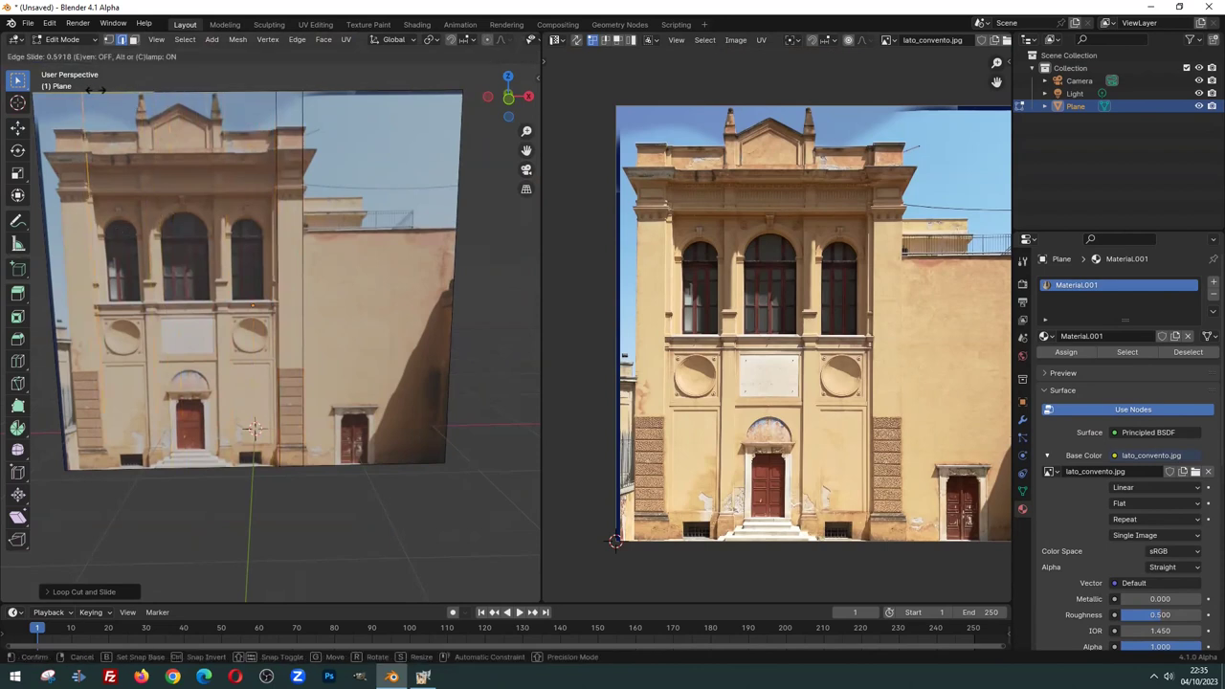
key(ctrl+r)
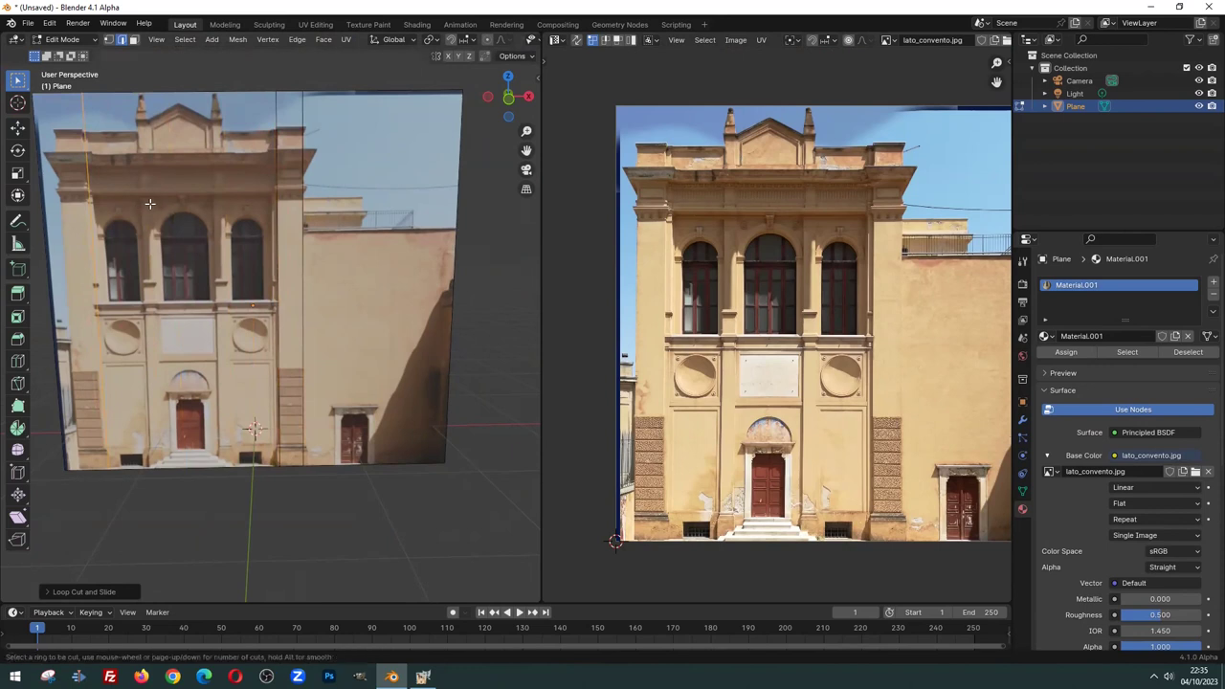
click(62, 172)
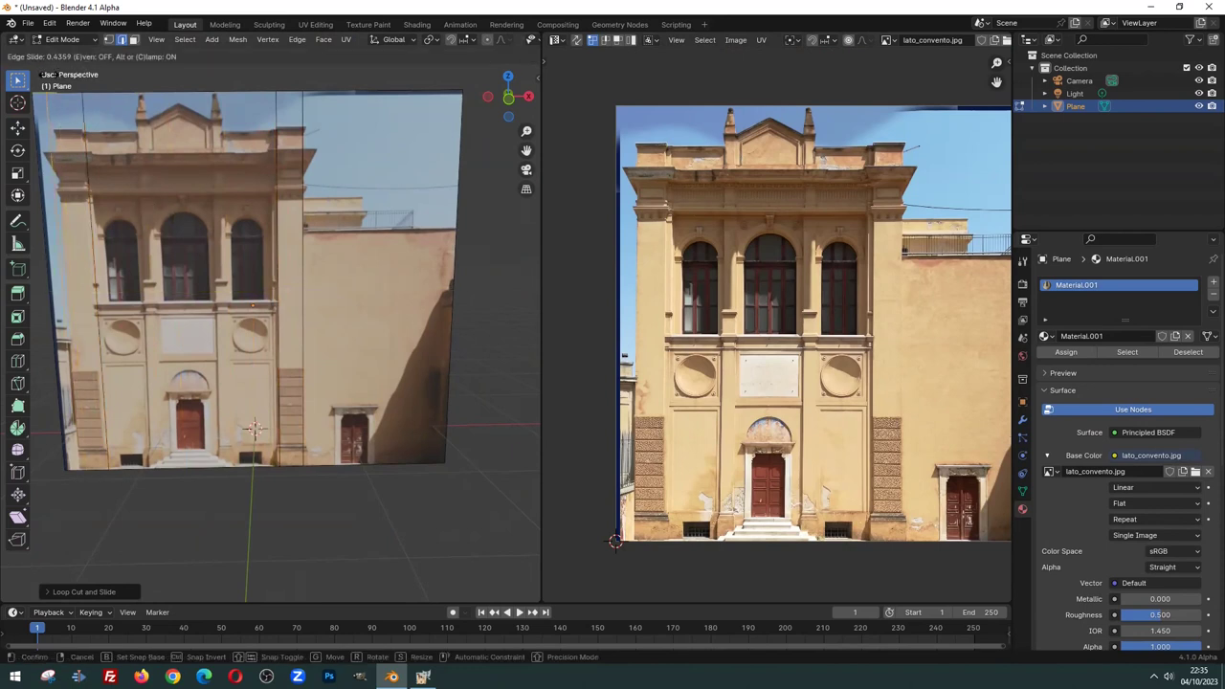
click(119, 165)
mouse_move(118, 164)
middle_down()
mouse_move(274, 206)
mouse_move(296, 307)
mouse_move(244, 324)
middle_up()
Select the narrow strip at the building's right edge and extrude it into a protruding pilaster
key(ctrl+r)
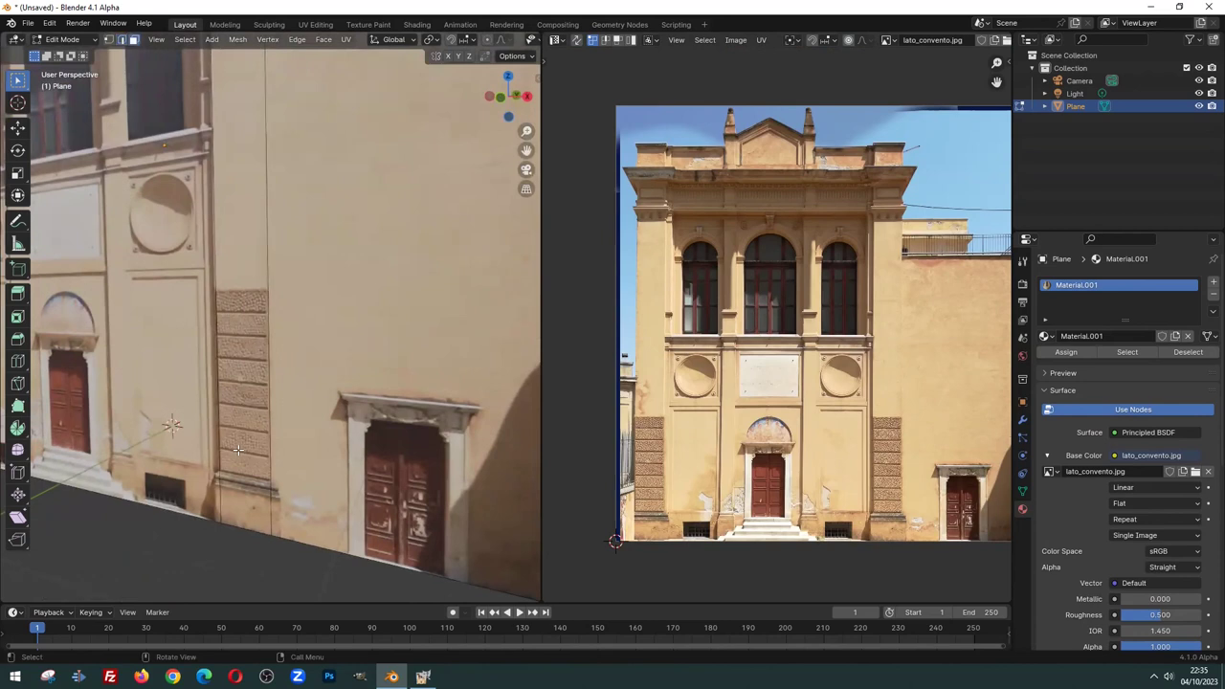
click(241, 436)
middle_drag(241, 431, 236, 378)
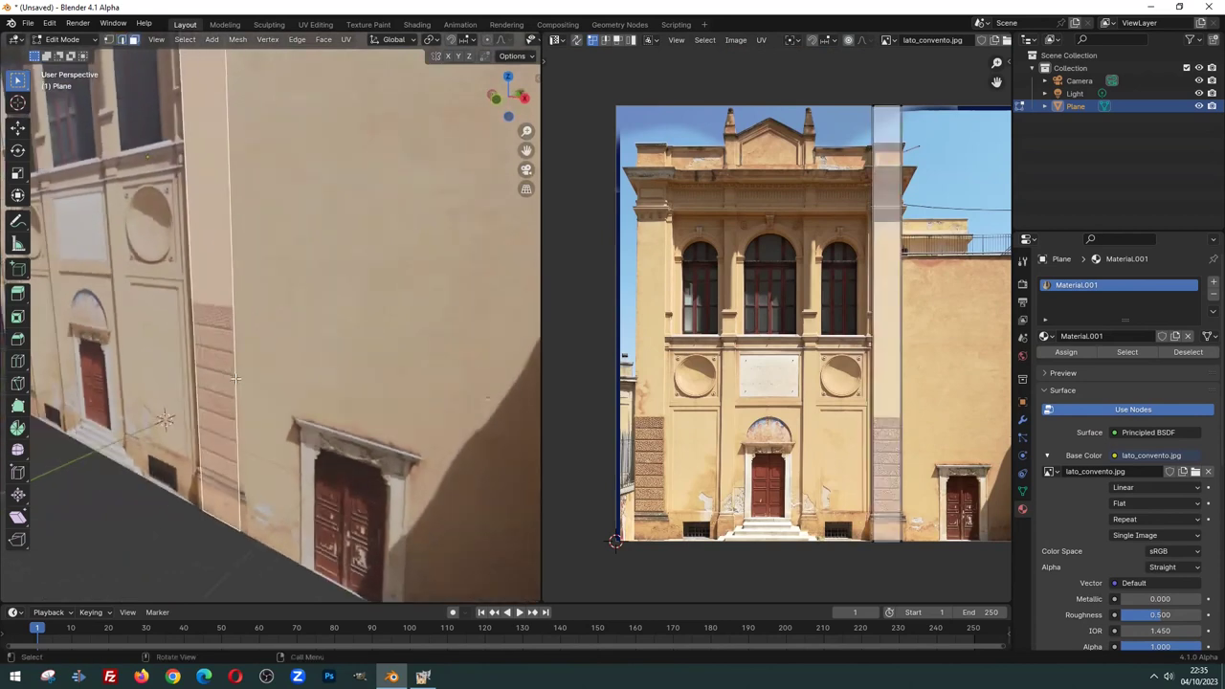
key(e)
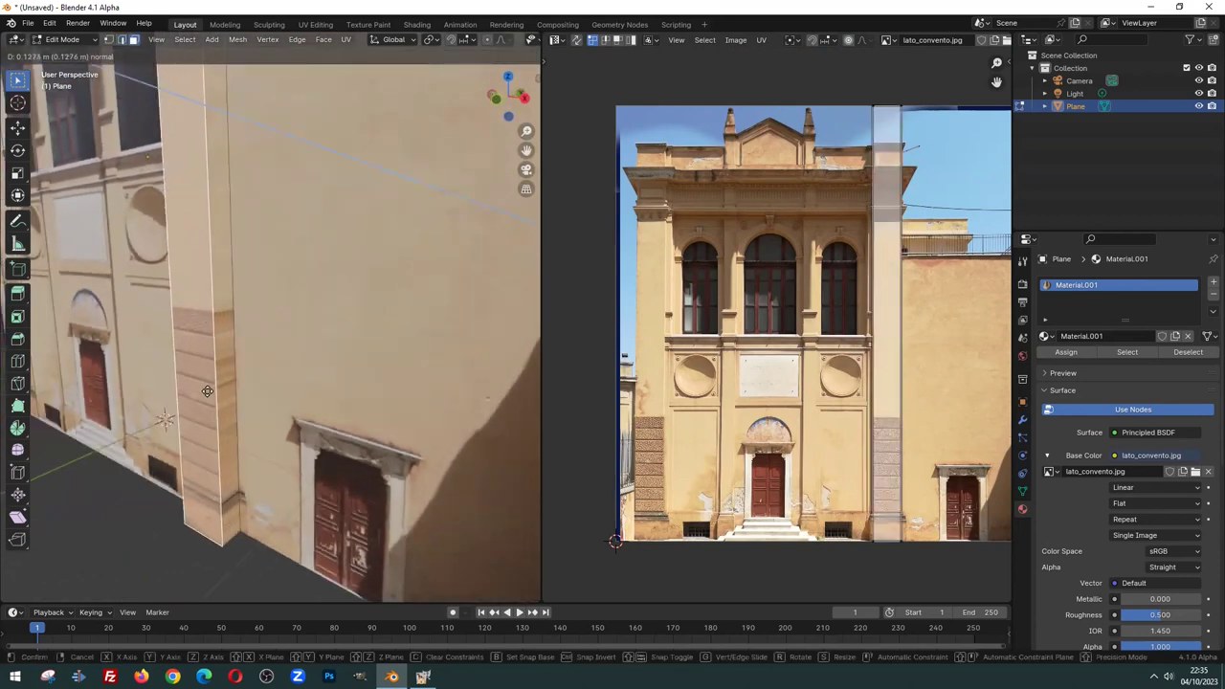
click(200, 385)
mouse_move(200, 384)
middle_down()
mouse_move(276, 187)
mouse_move(569, 397)
middle_up()
scroll(276, 187, down, 2)
scroll(568, 397, up, 2)
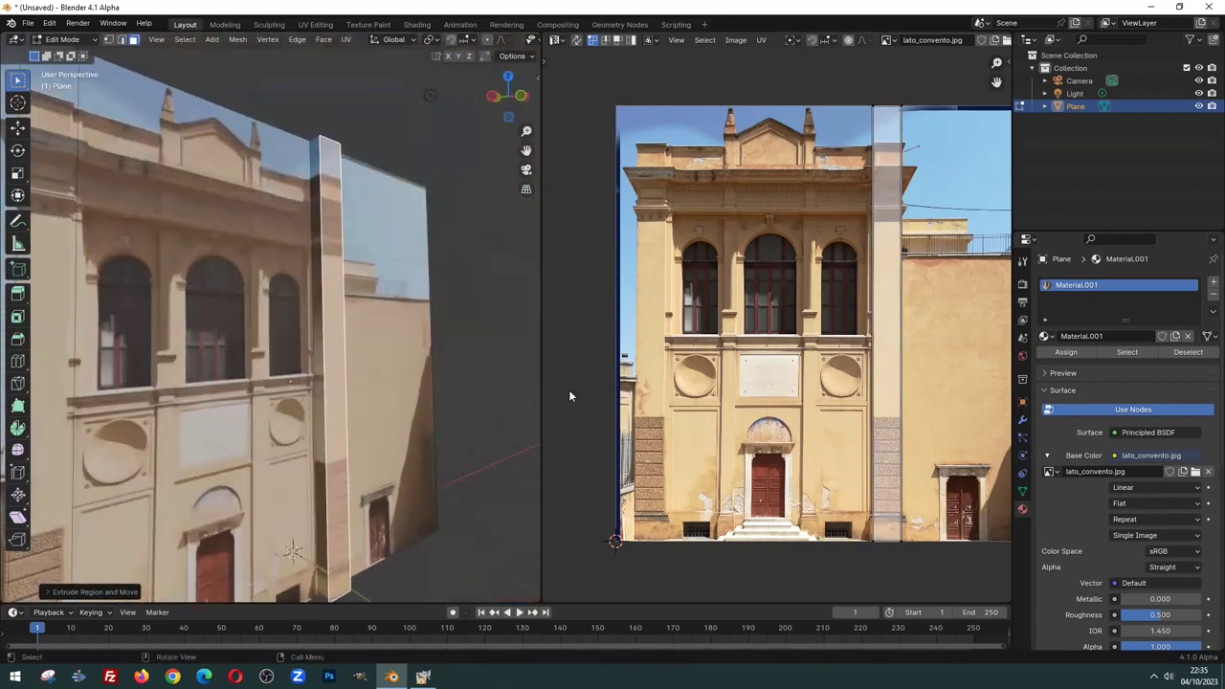
mouse_move(295, 409)
ctrl+middle_down()
mouse_move(292, 348)
mouse_move(362, 349)
ctrl+middle_up()
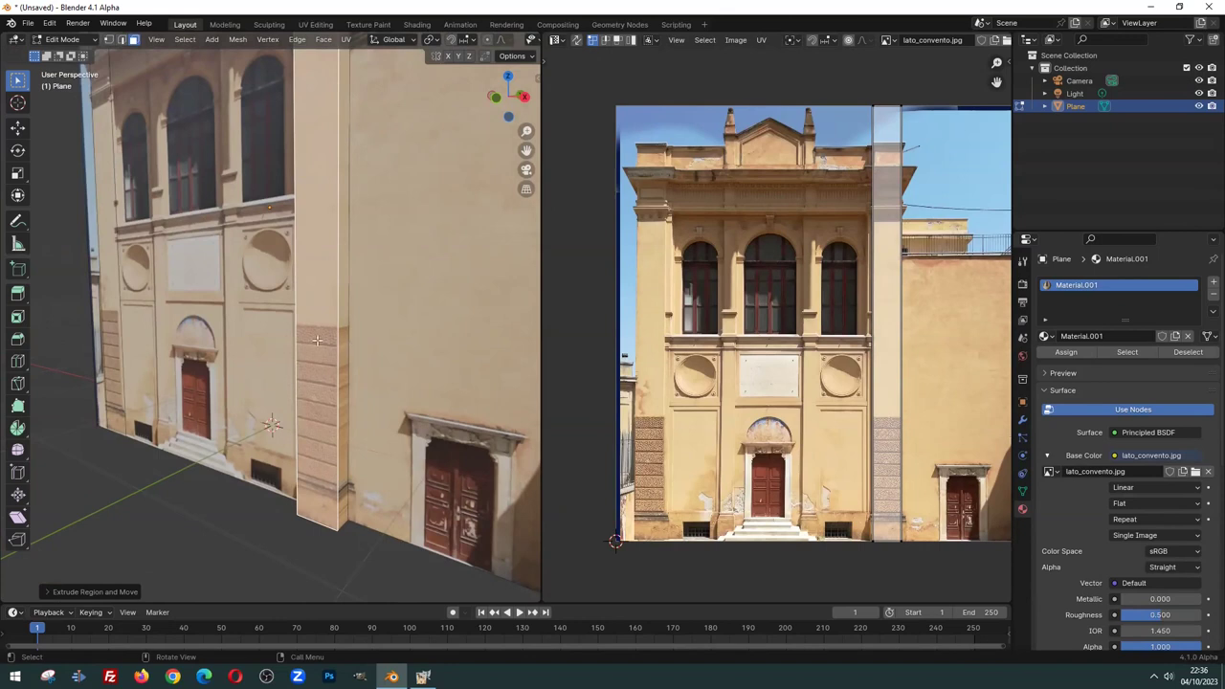
mouse_move(317, 340)
middle_down()
mouse_move(265, 333)
mouse_move(314, 357)
mouse_move(350, 320)
mouse_move(300, 289)
mouse_move(327, 285)
middle_up()
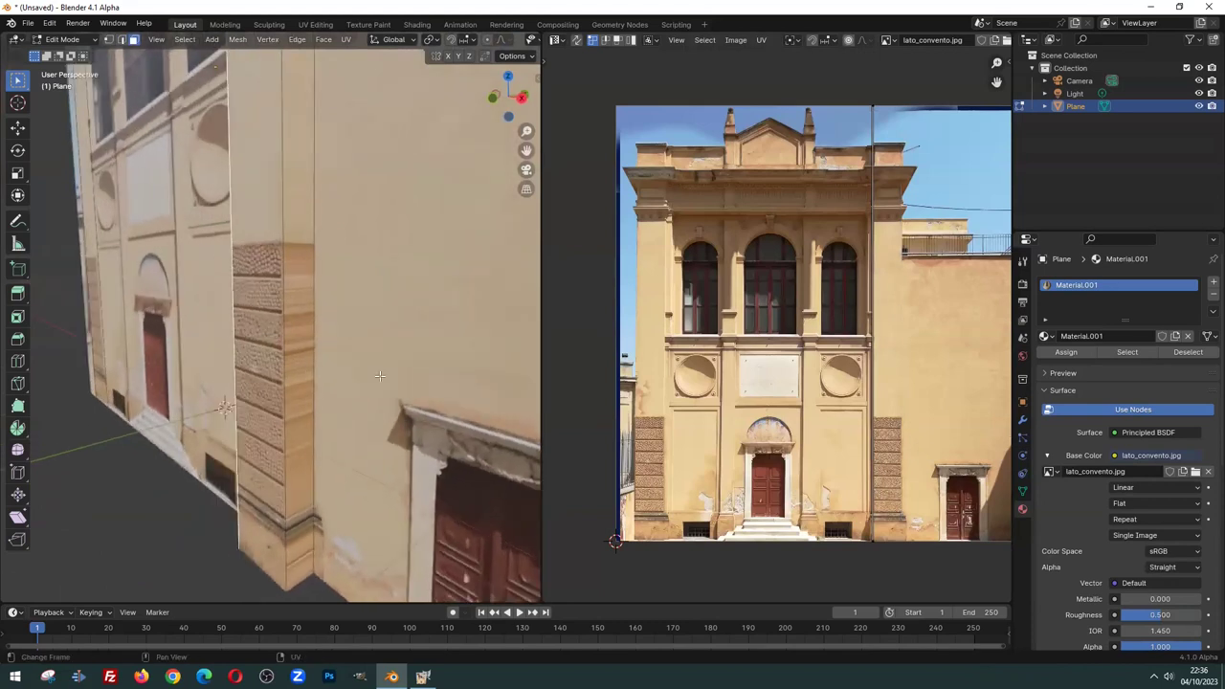
Select the pilaster's narrow side face and inspect its stretched texture from several angles
click(244, 354)
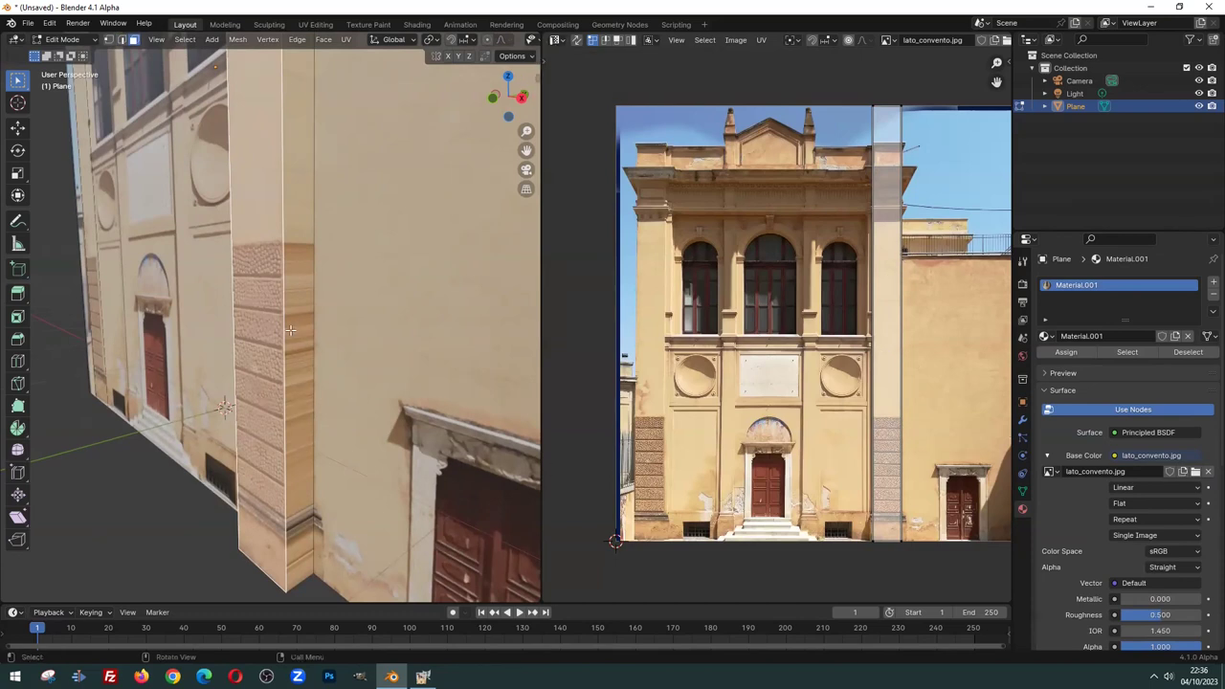
scroll(462, 455, up, 2)
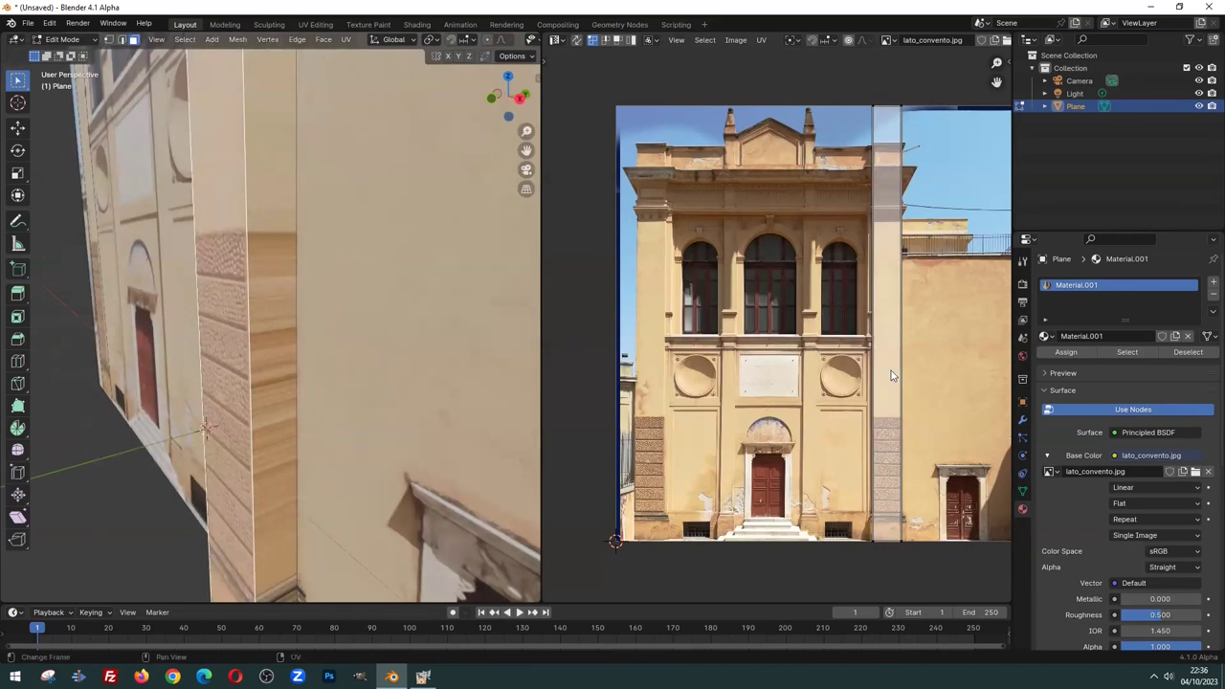
middle_drag(478, 316, 400, 278)
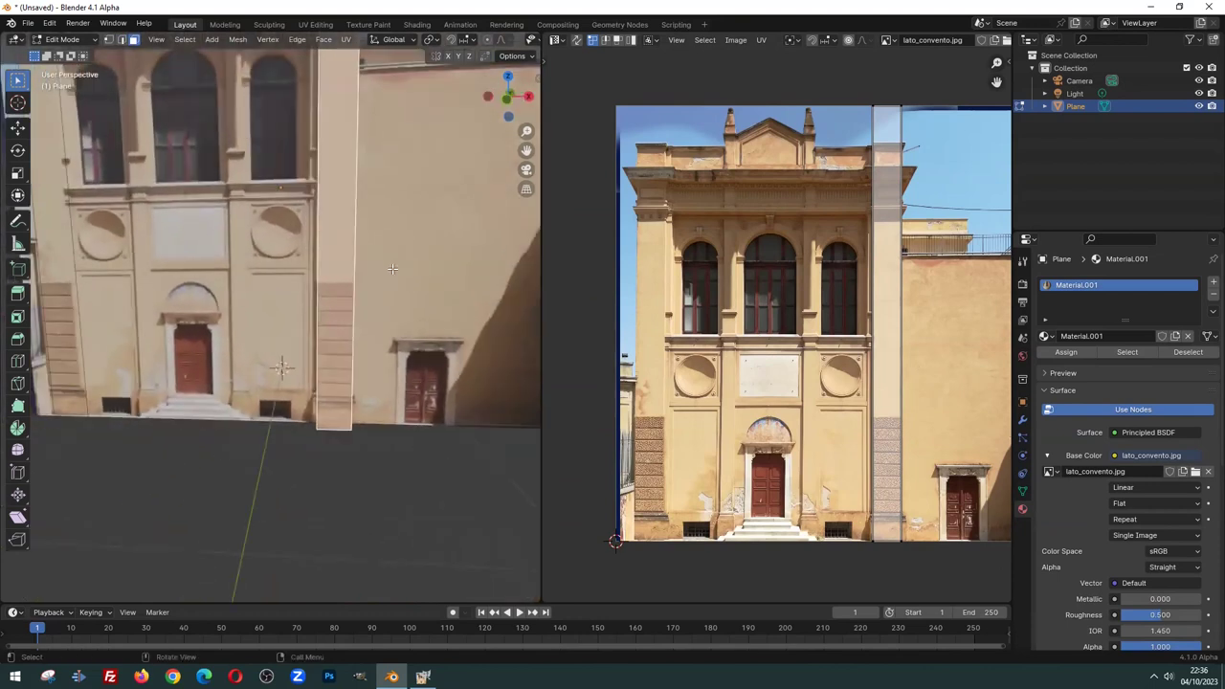
mouse_move(400, 277)
middle_down()
mouse_move(289, 279)
mouse_move(212, 305)
middle_up()
scroll(212, 300, up, 2)
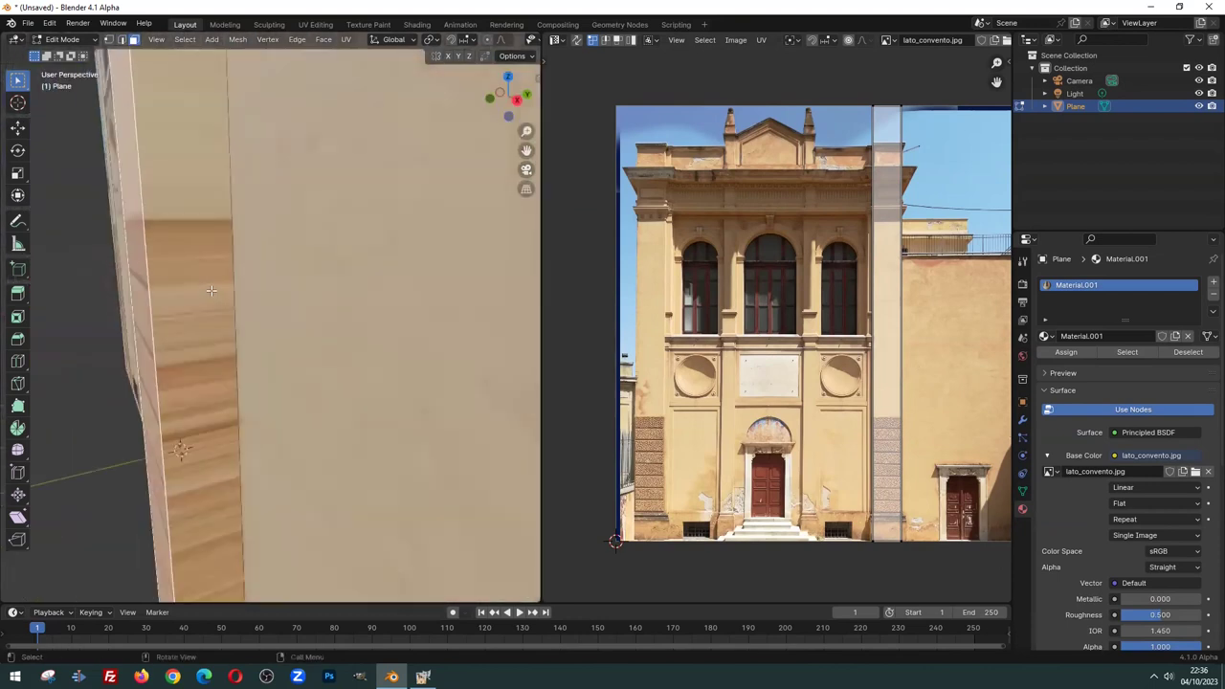
scroll(232, 284, up, 2)
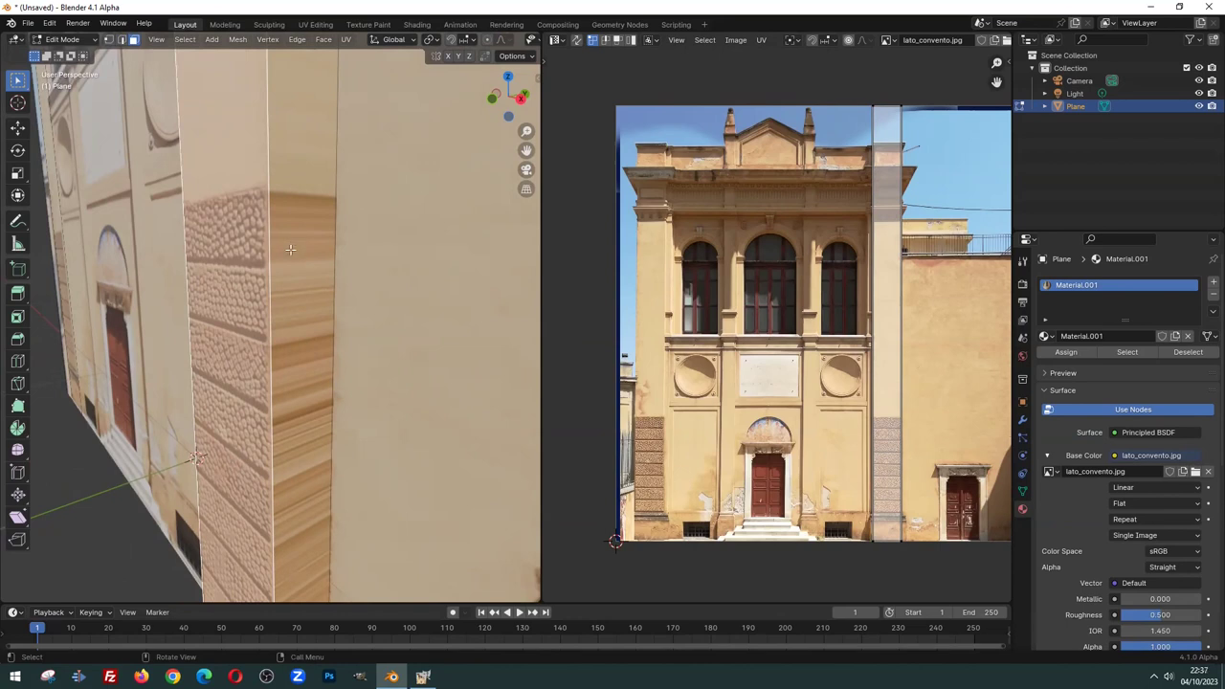
In UV edge select mode, slide the corner strip's seam edge horizontally across the photo
key(ctrl+z)
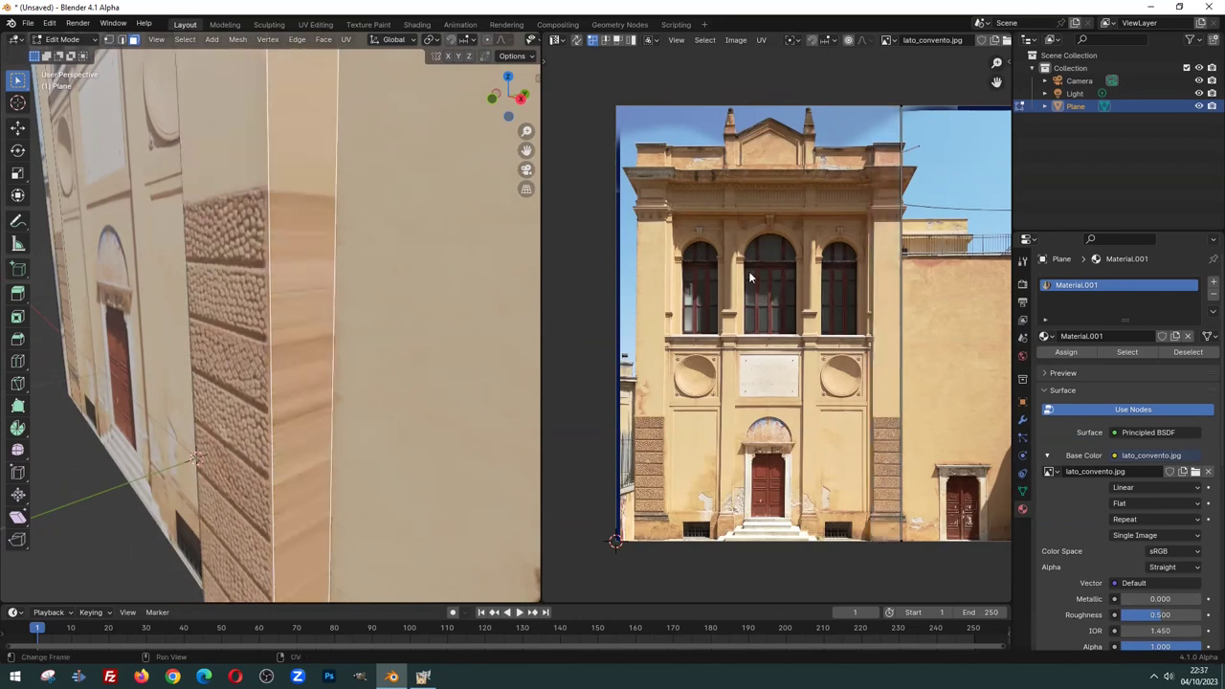
scroll(916, 264, up, 1)
shift+middle_drag(866, 277, 796, 275)
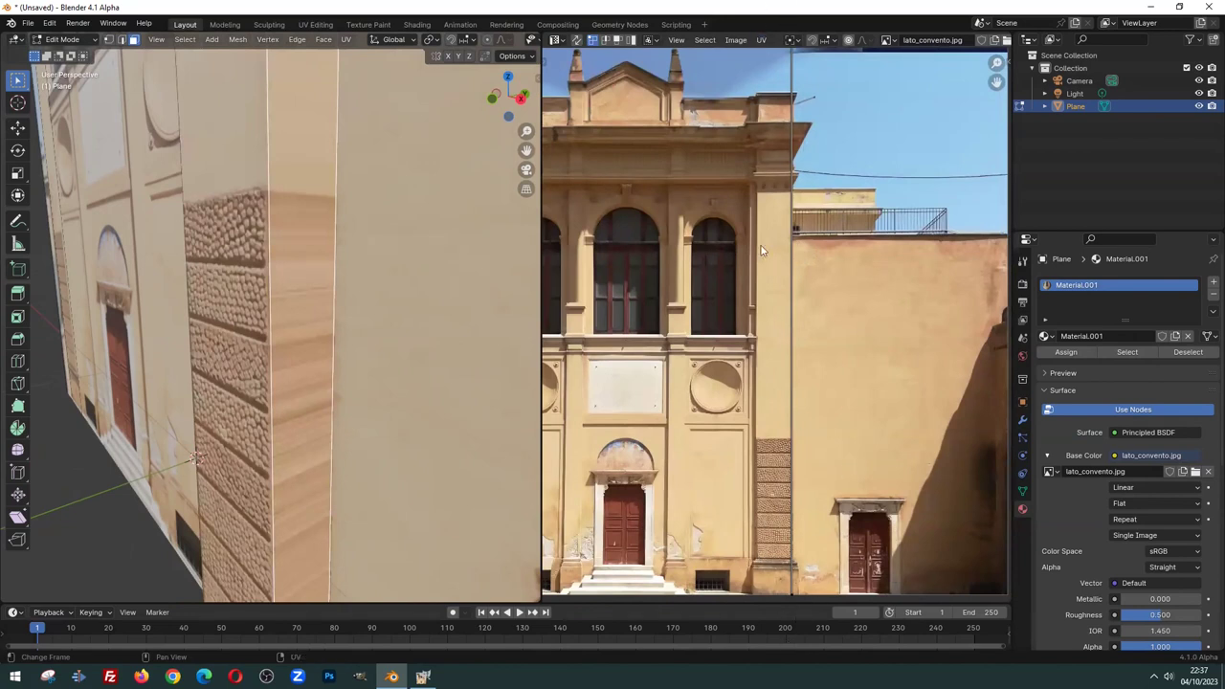
scroll(804, 268, down, 1)
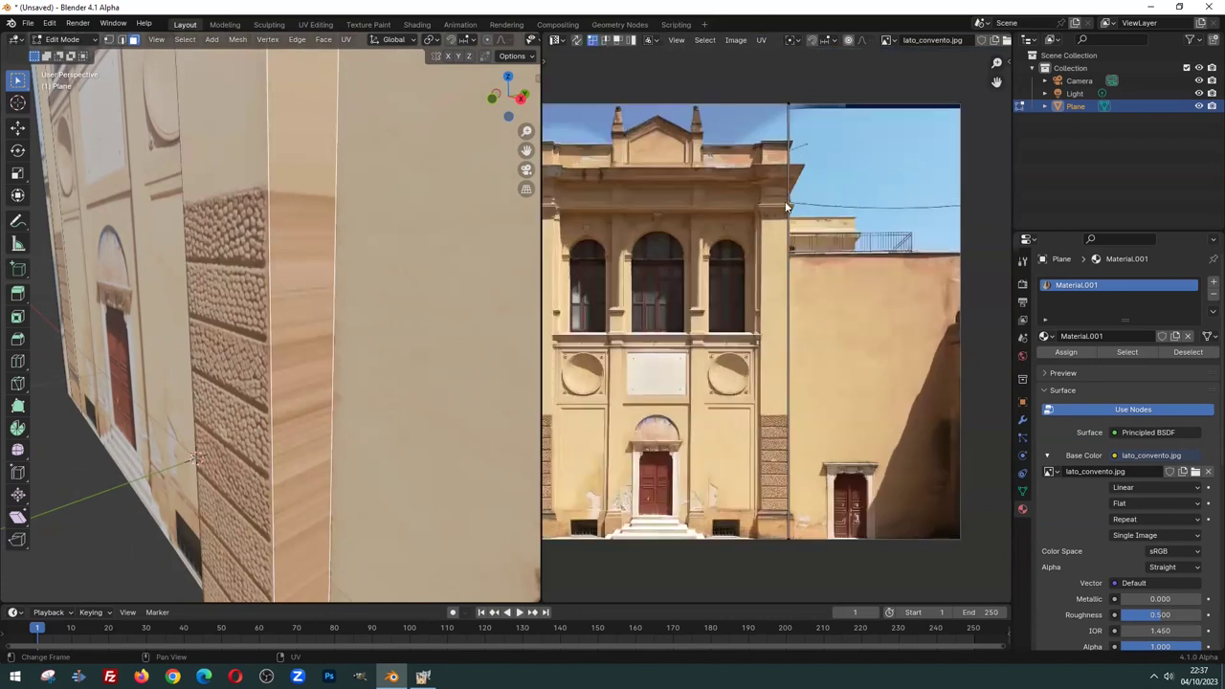
key(2)
key(g)
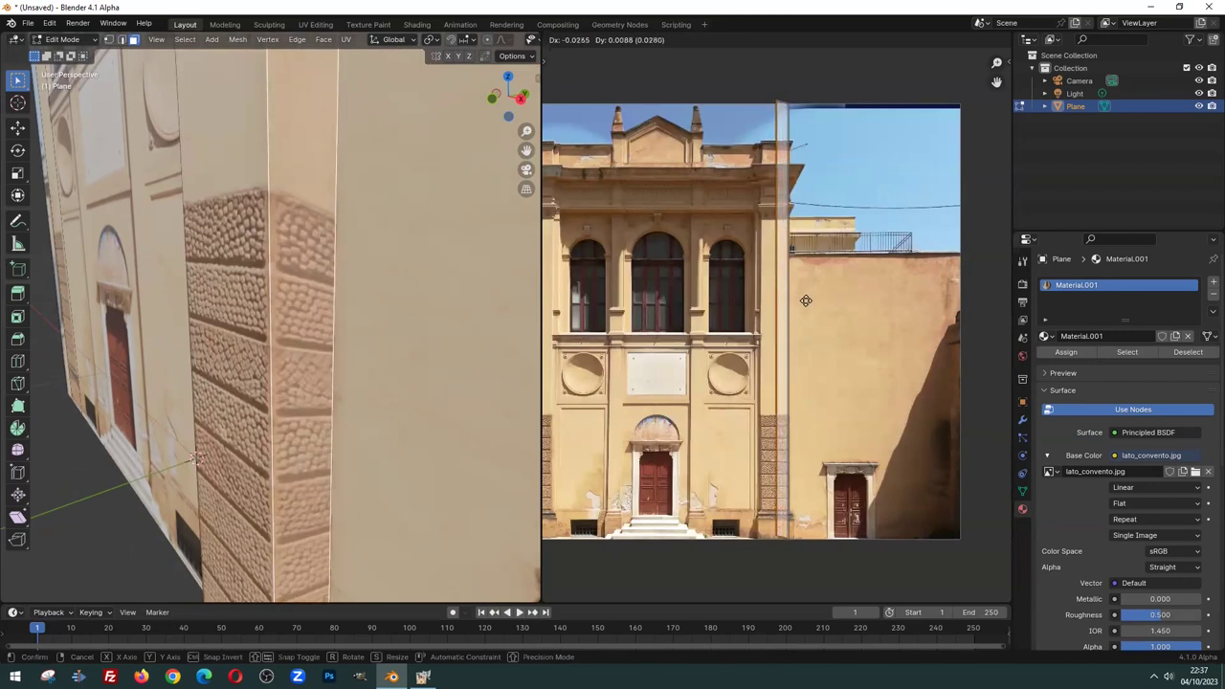
key(x)
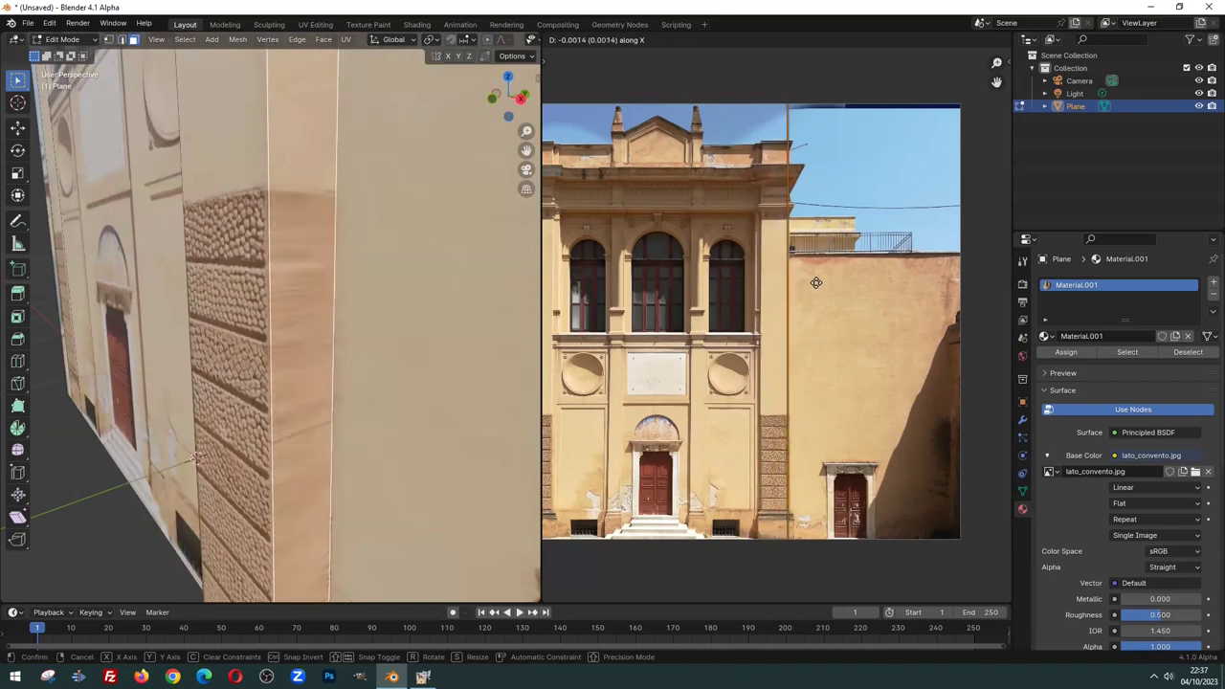
click(815, 283)
mouse_move(251, 274)
middle_down()
mouse_move(391, 292)
mouse_move(246, 290)
middle_up()
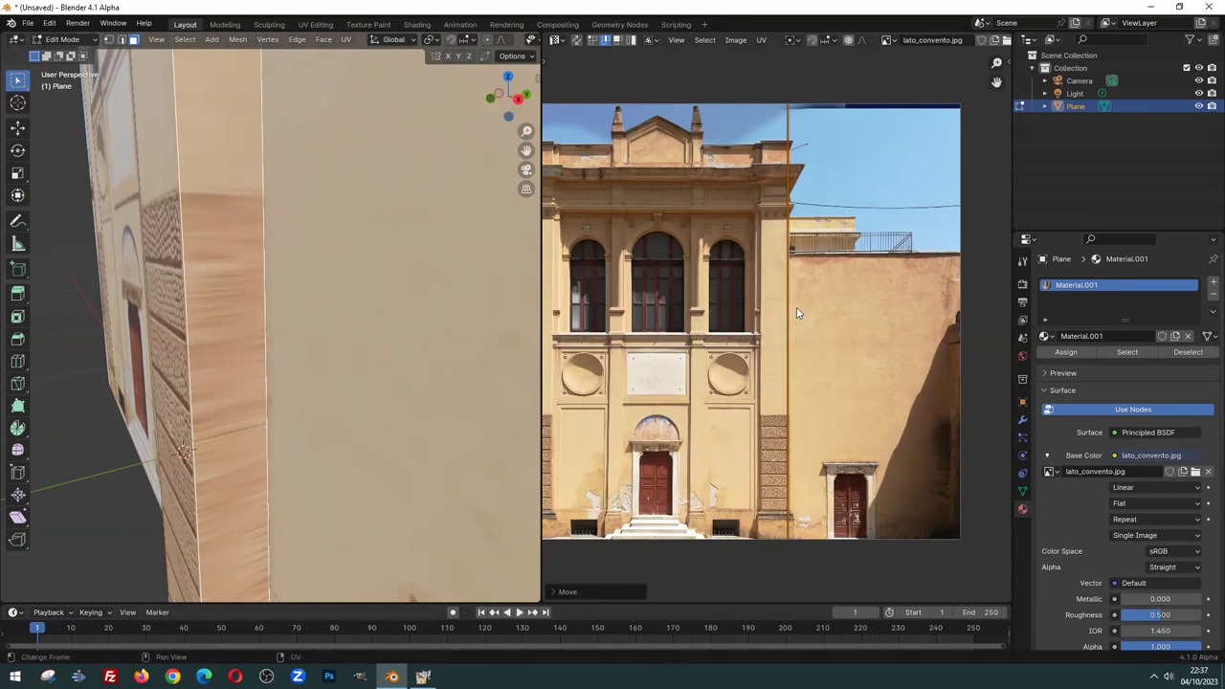
Slide the UV edge horizontally again and check the corner texture in Object Mode
key(g)
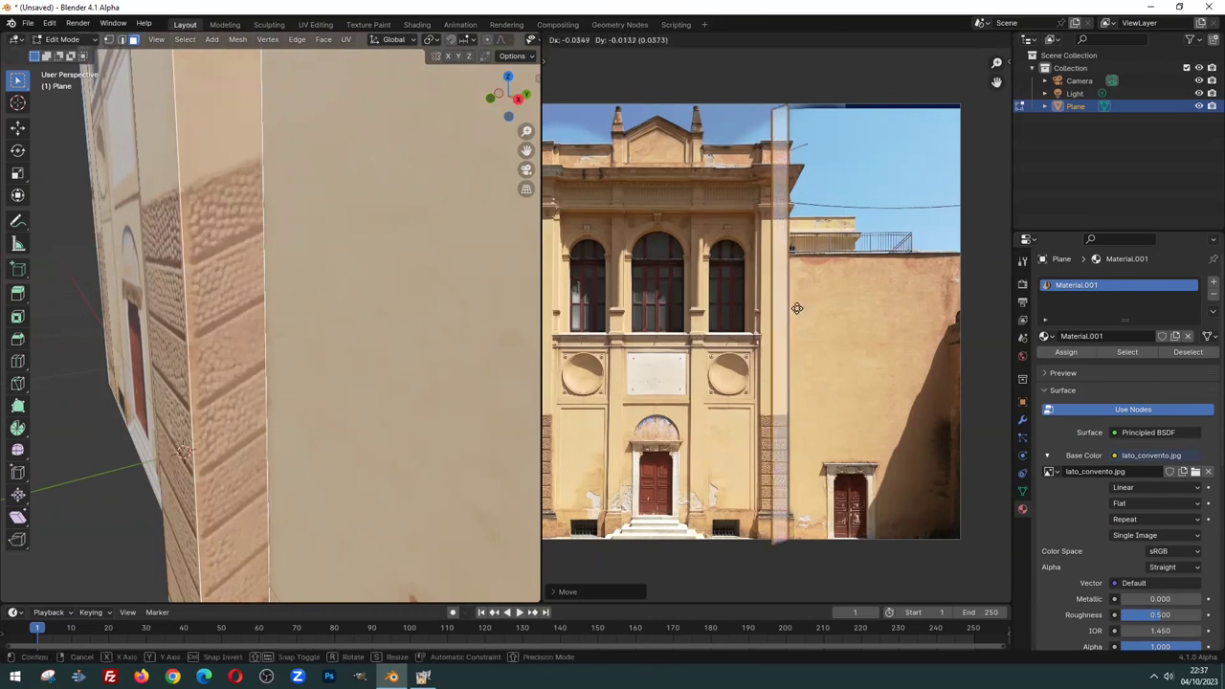
key(y)
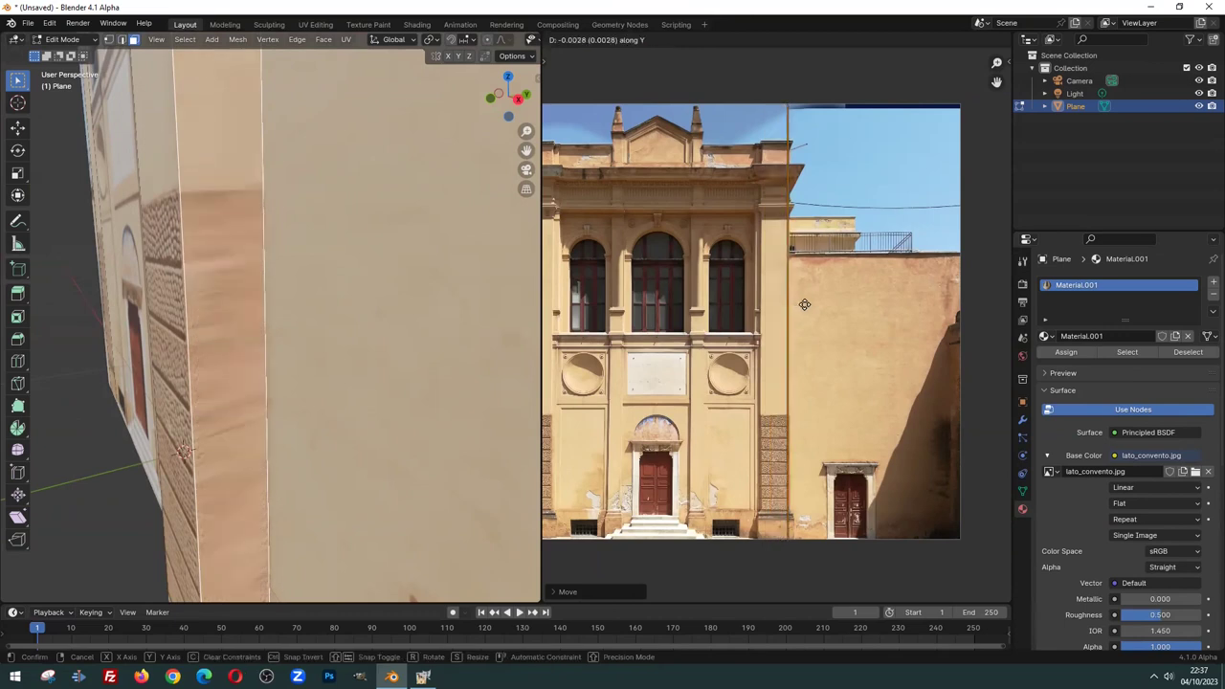
key(x)
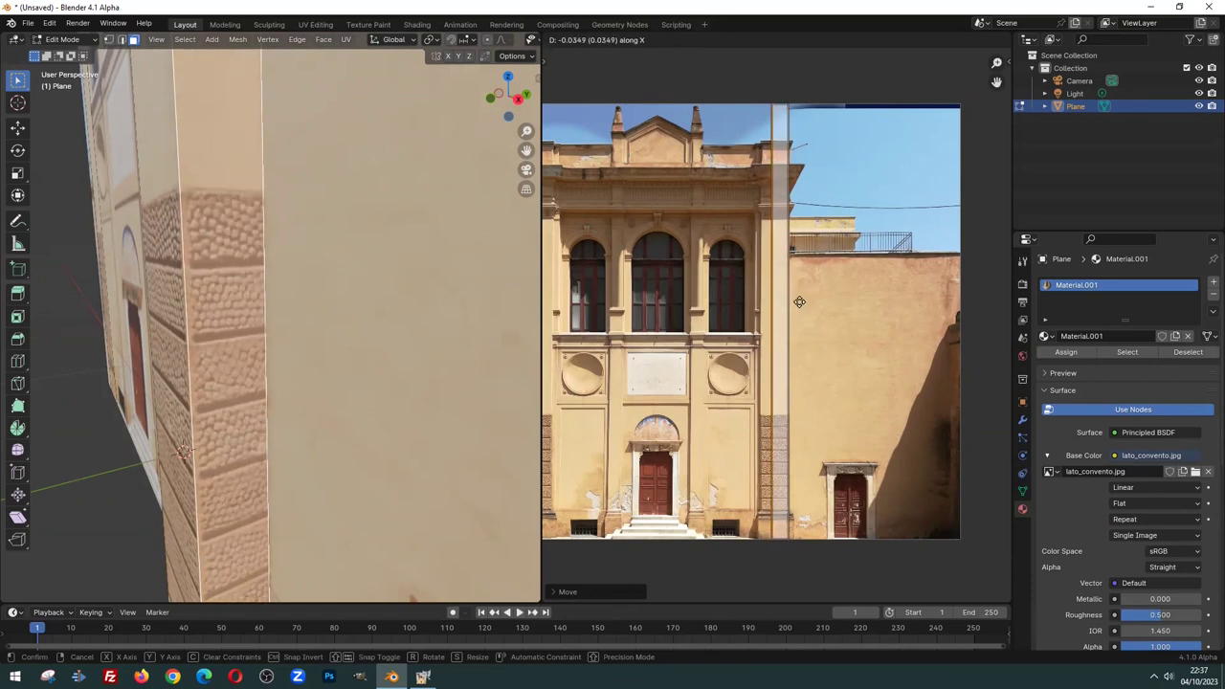
click(799, 301)
mouse_move(364, 316)
middle_down()
mouse_move(439, 313)
mouse_move(348, 296)
middle_up()
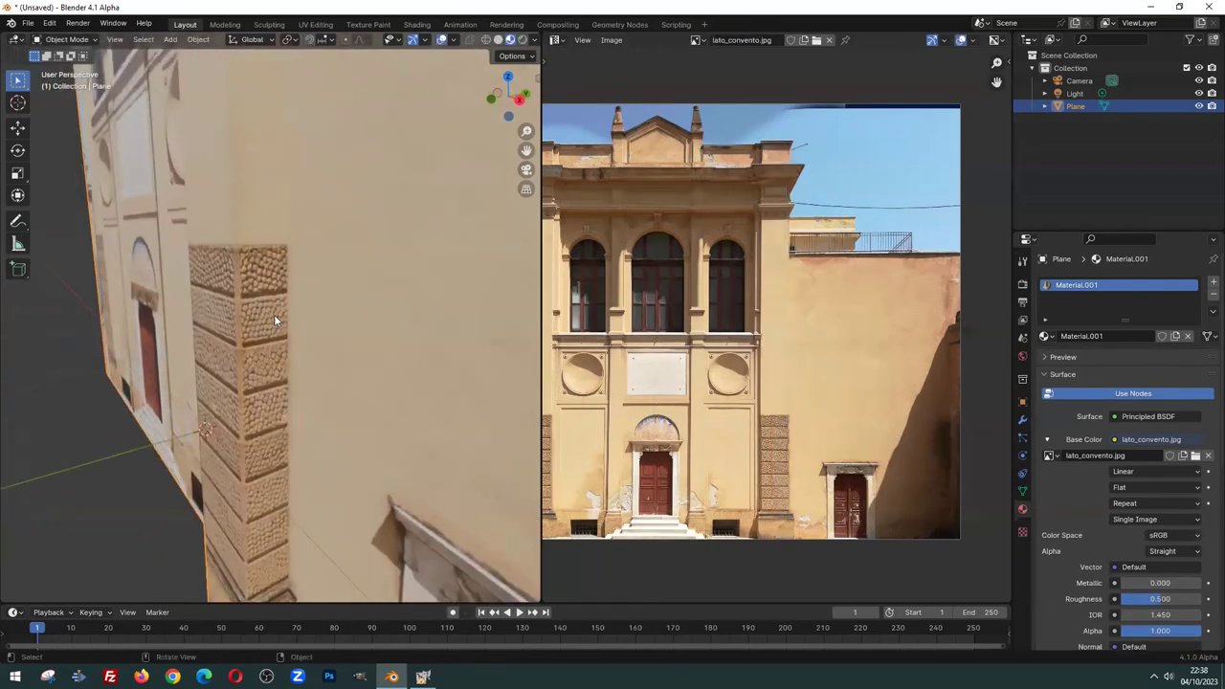
key(Tab)
mouse_move(273, 311)
middle_down()
mouse_move(291, 277)
mouse_move(281, 271)
mouse_move(270, 299)
mouse_move(255, 294)
mouse_move(305, 332)
middle_up()
scroll(304, 333, up, 2)
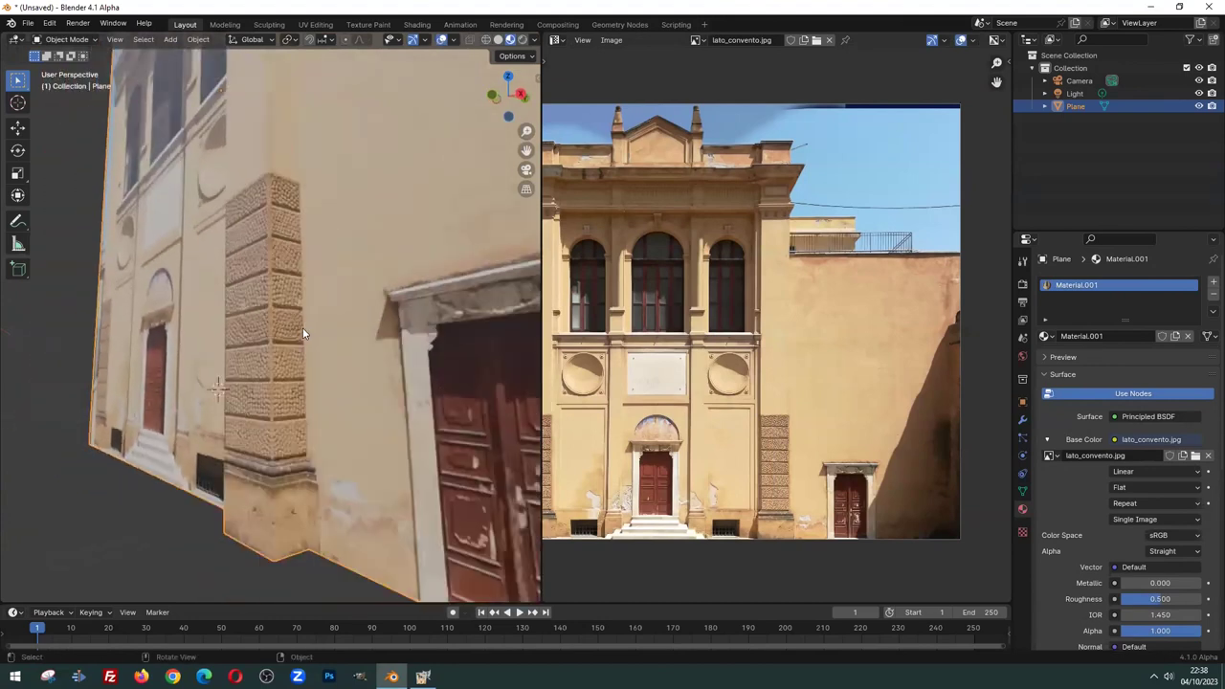
scroll(303, 330, up, 2)
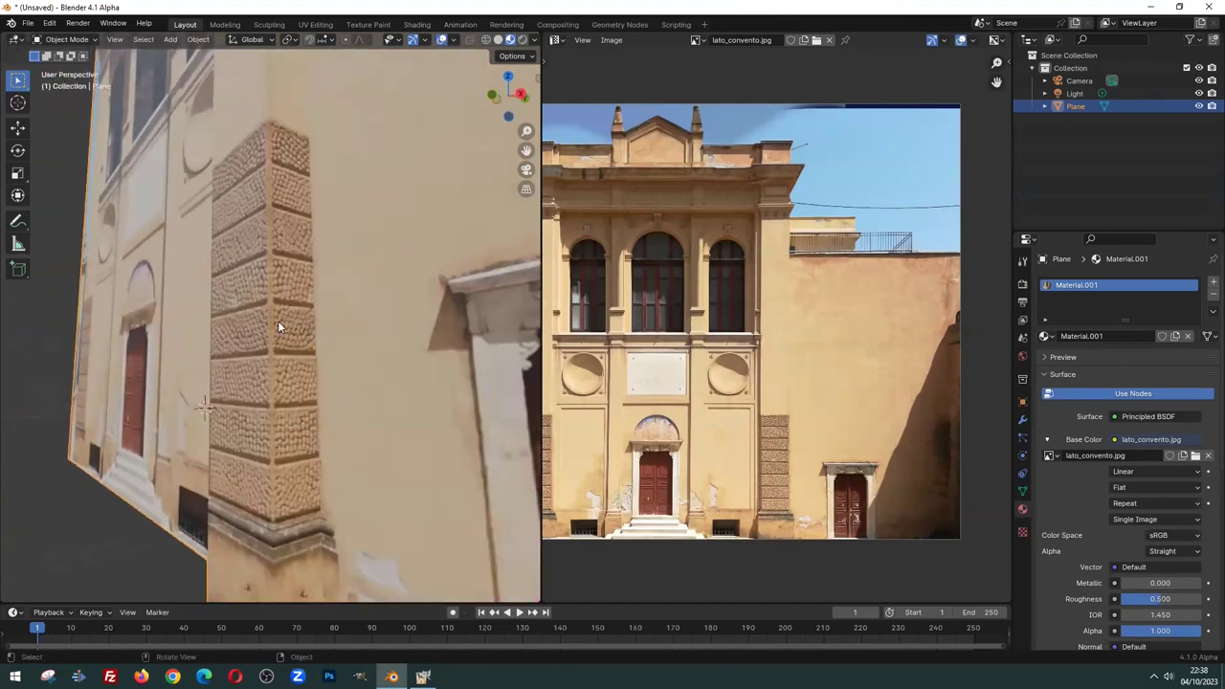
Back in Edit Mode, select the right corner-strip face so its UVs show on the photo
key(Tab)
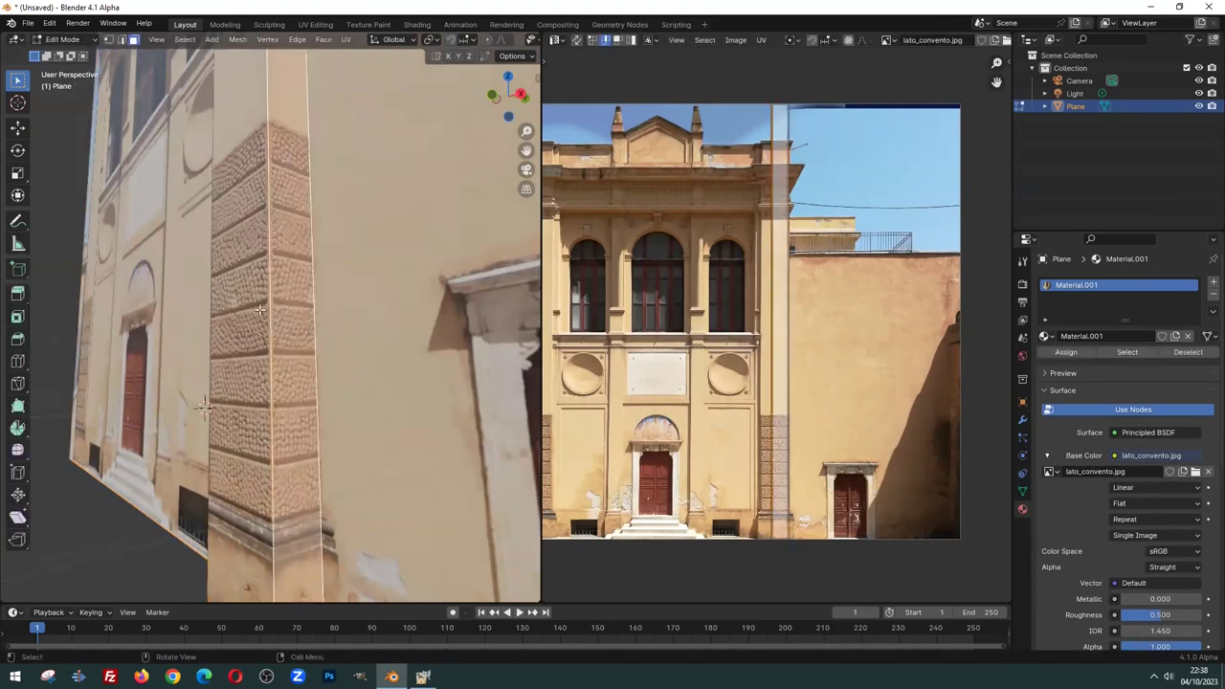
click(253, 309)
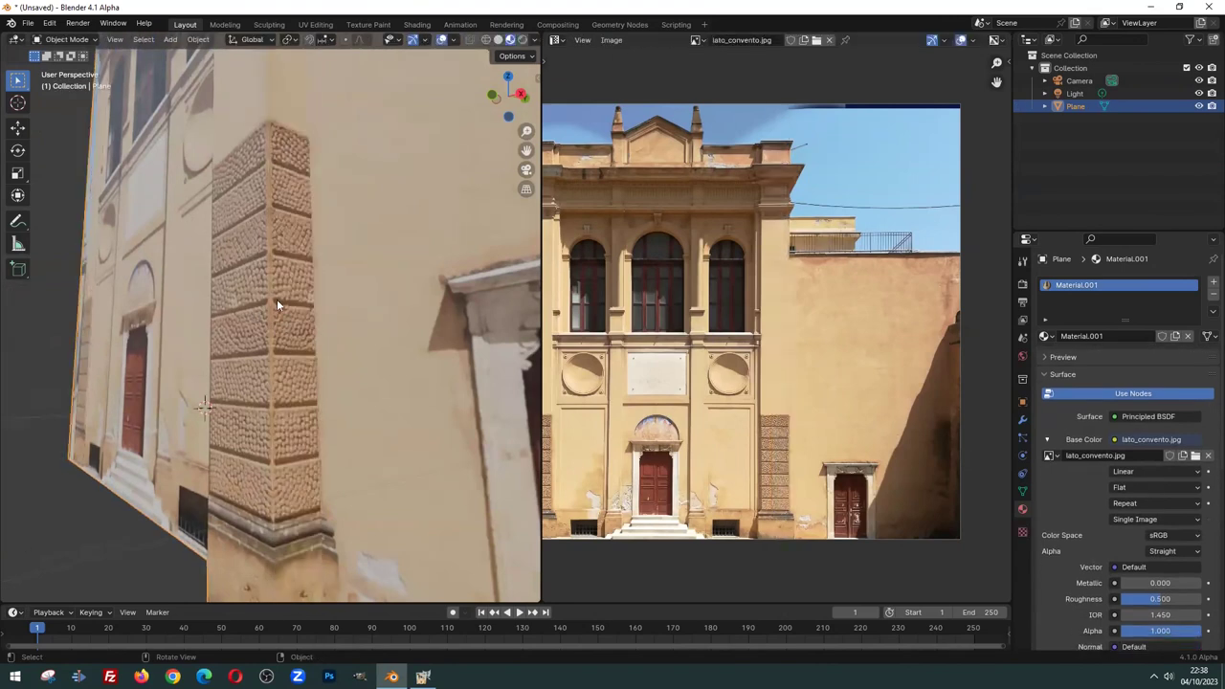
click(285, 298)
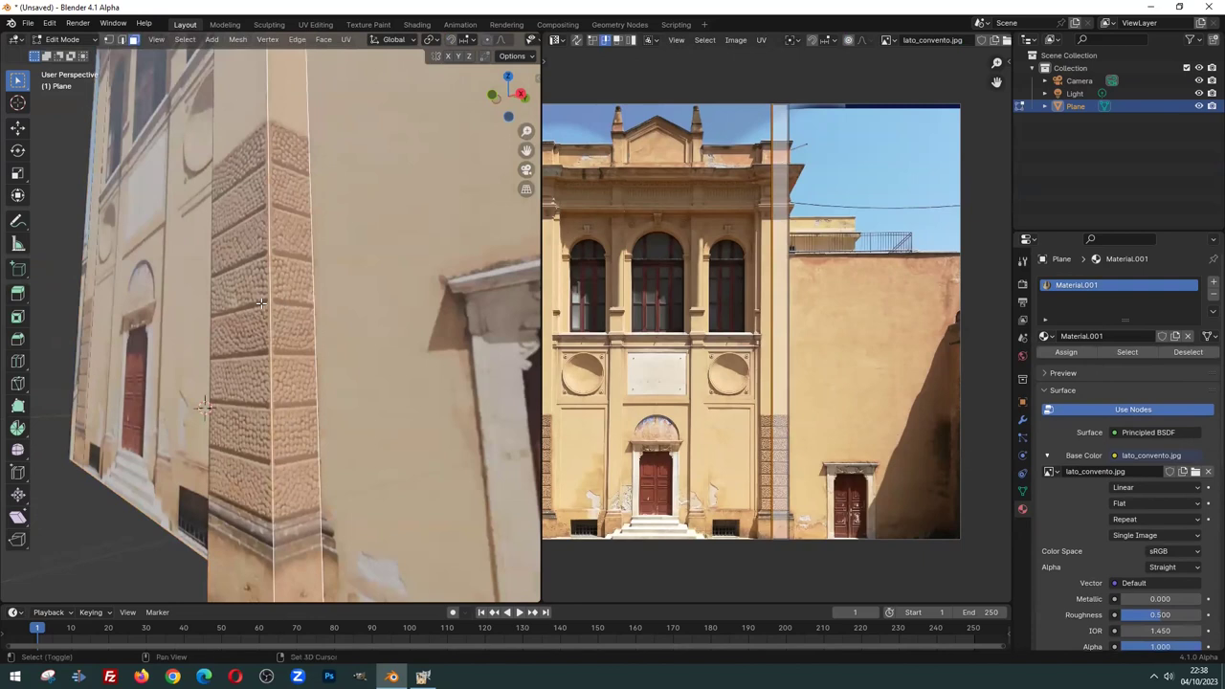
click(257, 298)
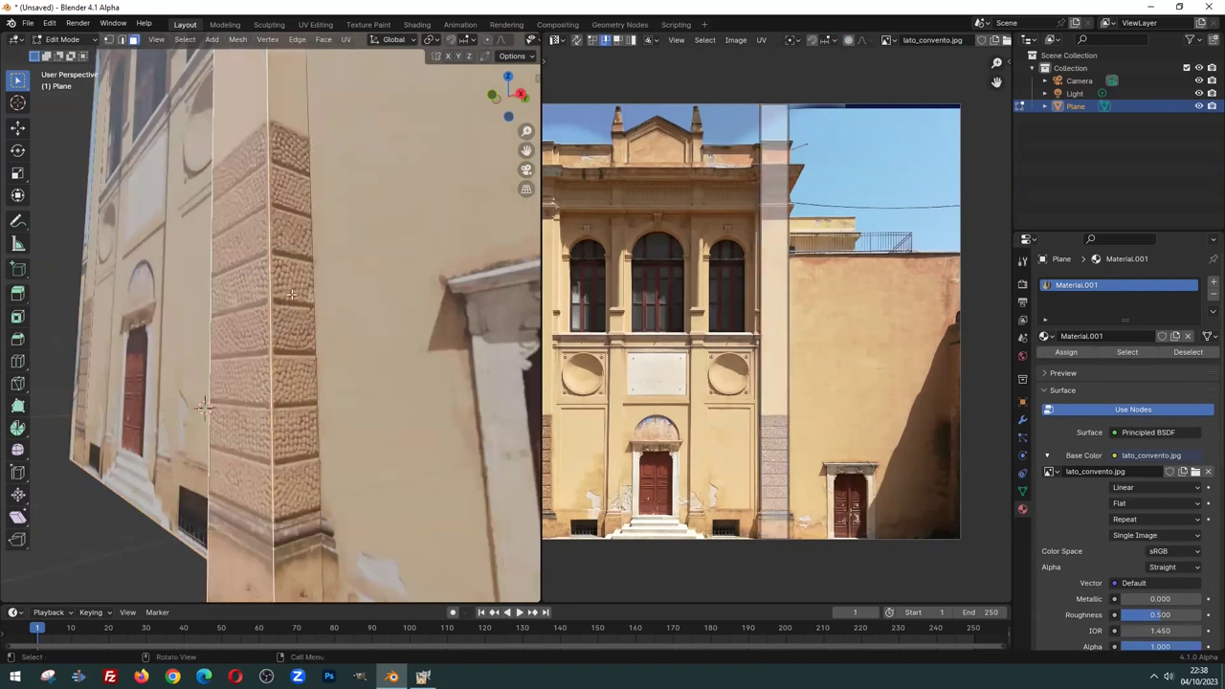
click(781, 274)
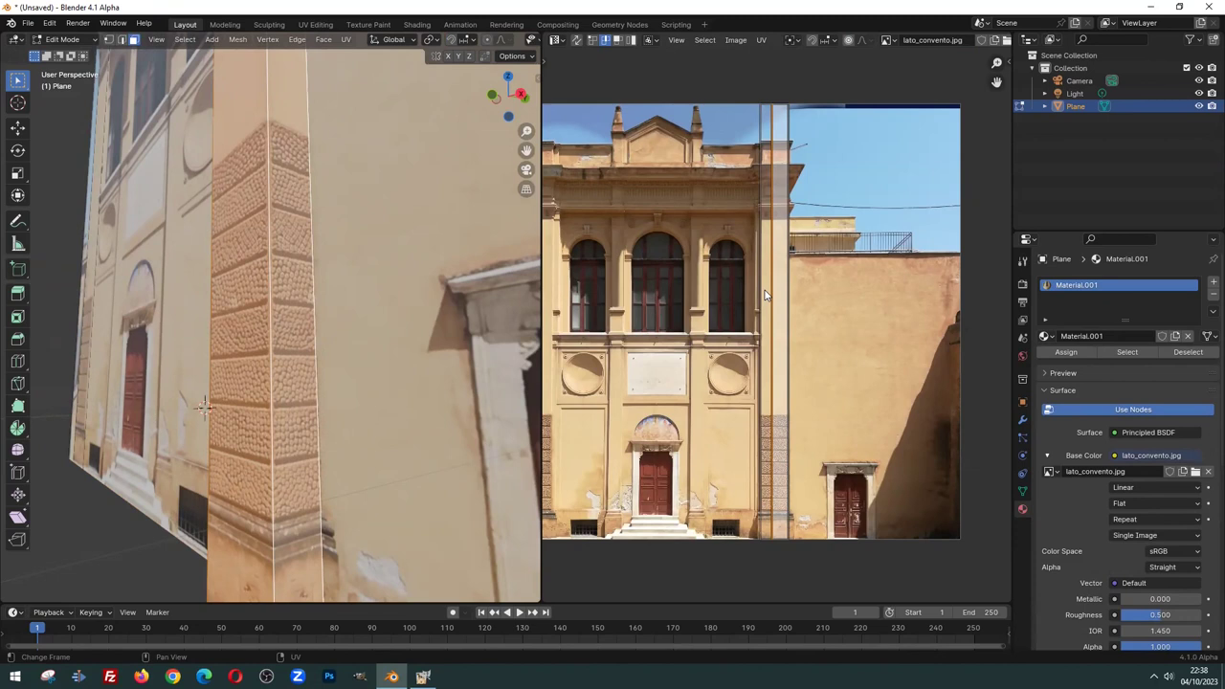
scroll(765, 294, down, 3)
scroll(326, 237, down, 3)
scroll(325, 238, down, 2)
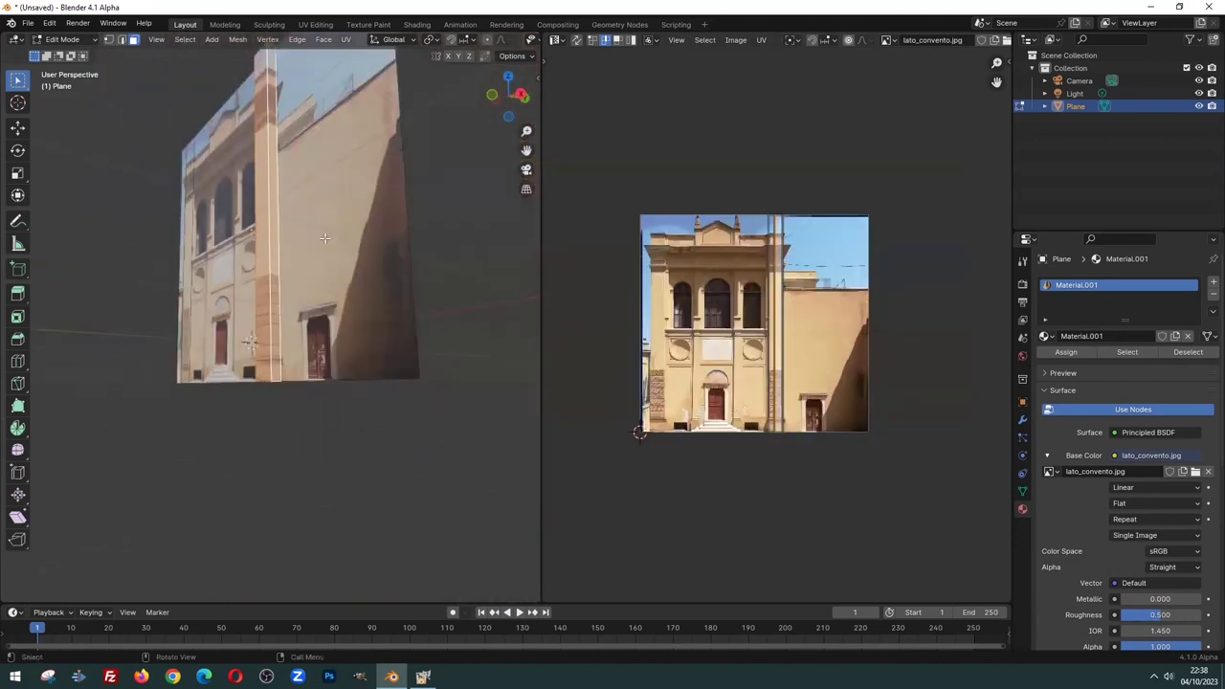
scroll(664, 214, up, 2)
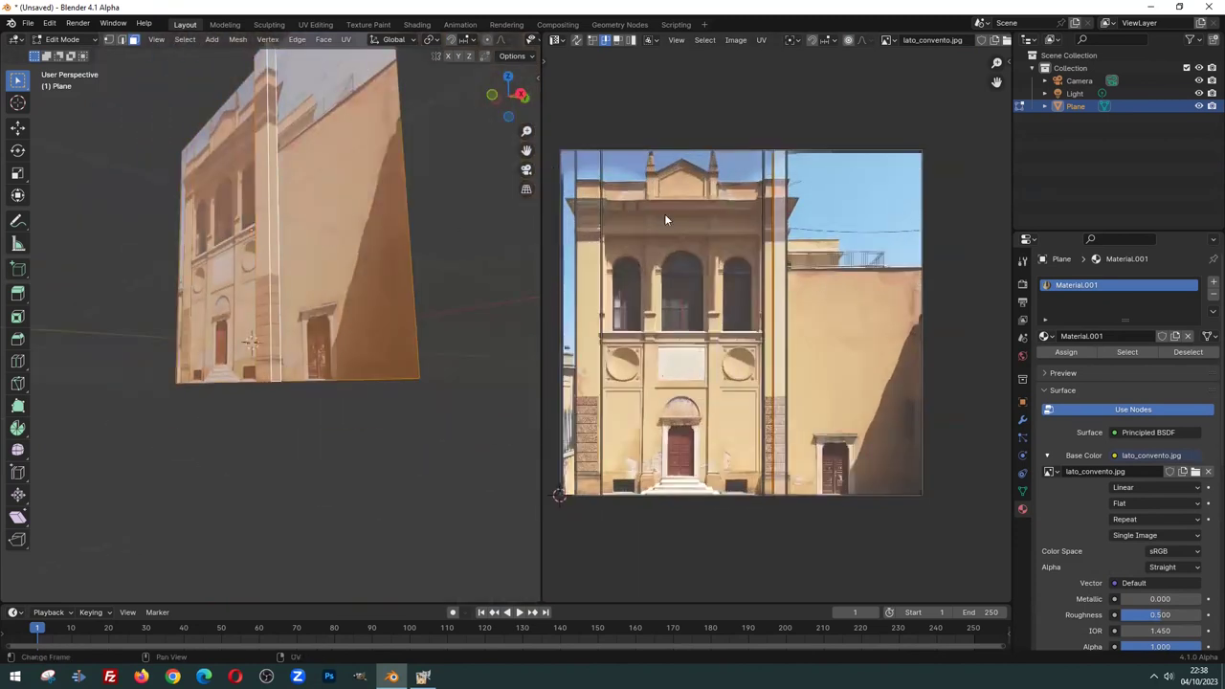
scroll(761, 263, up, 1)
scroll(766, 278, down, 2)
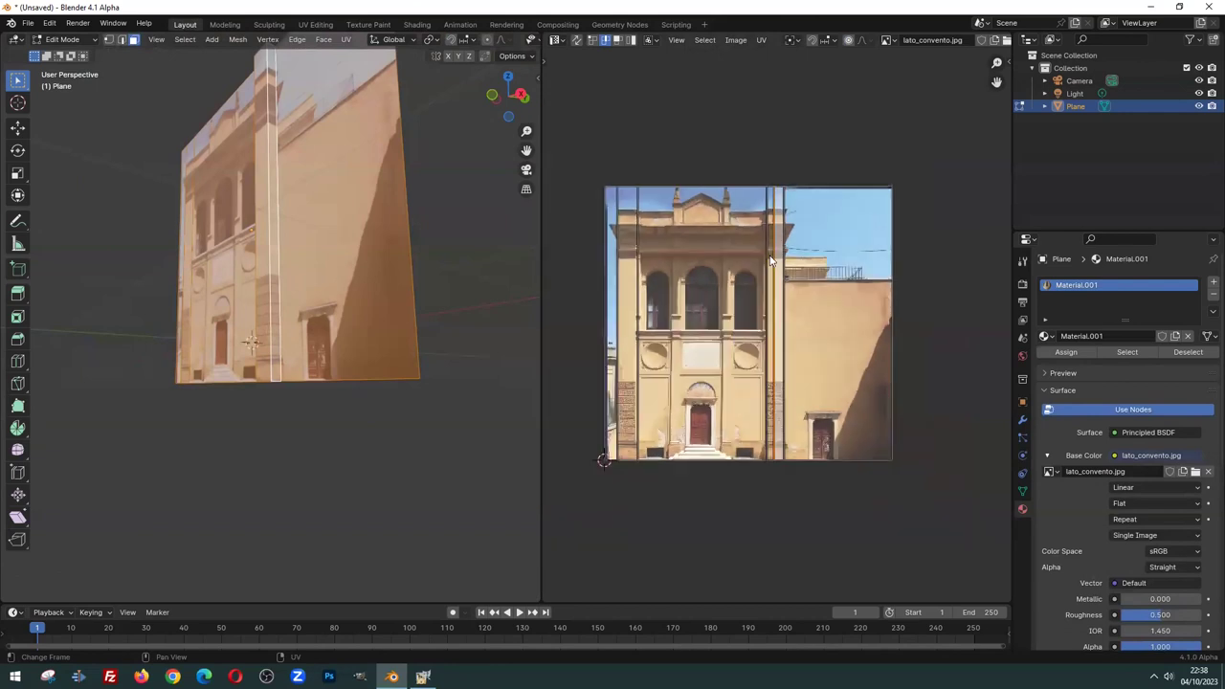
scroll(779, 304, up, 2)
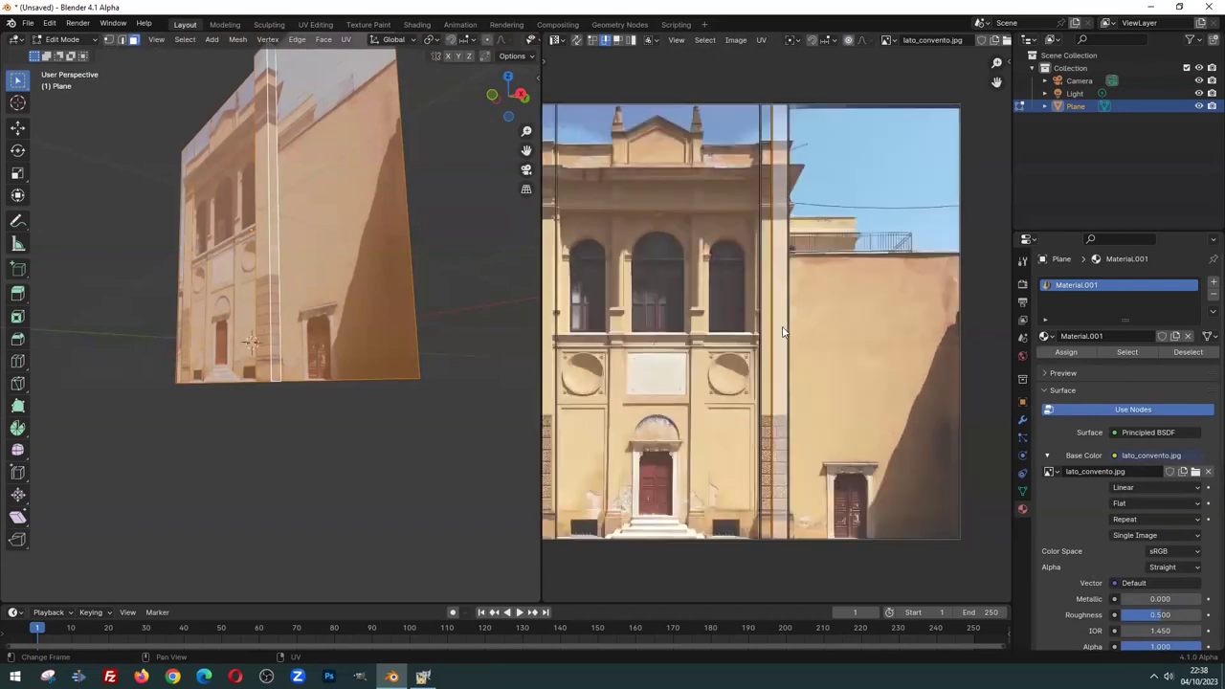
scroll(783, 335, up, 1)
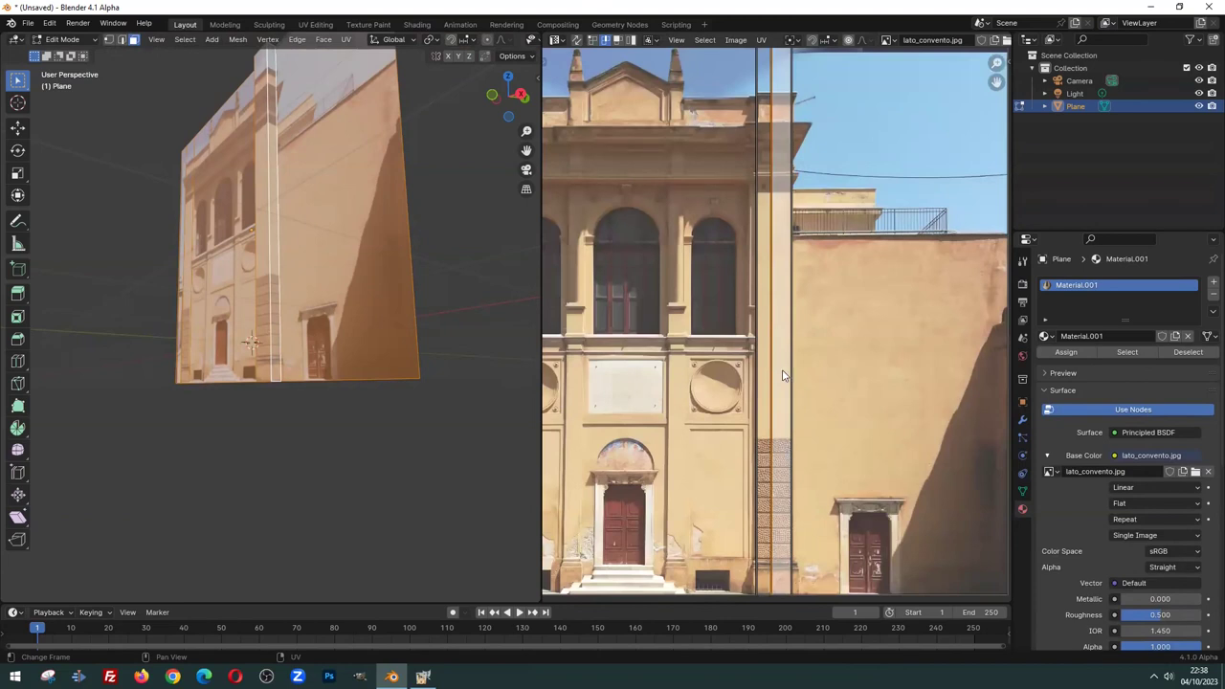
Move the selected UV strip sideways onto the stone-block pilaster in the photo
key(g)
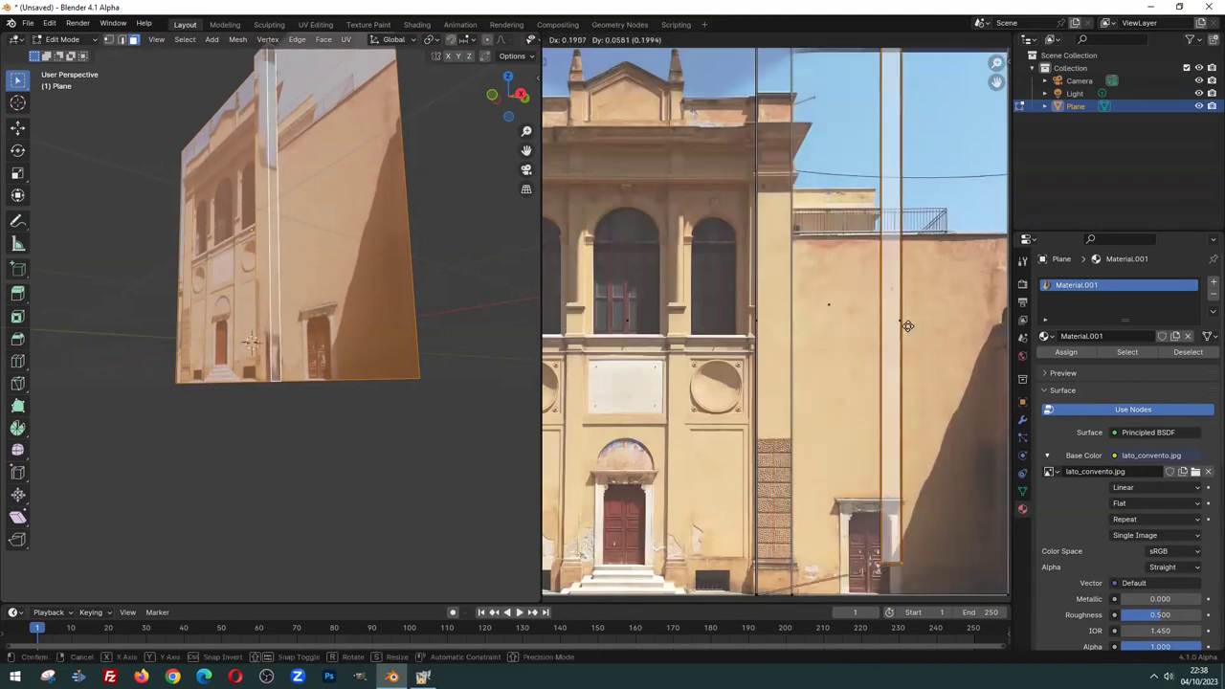
click(807, 364)
mouse_move(266, 277)
middle_down()
mouse_move(283, 267)
mouse_move(286, 234)
middle_up()
scroll(284, 267, up, 3)
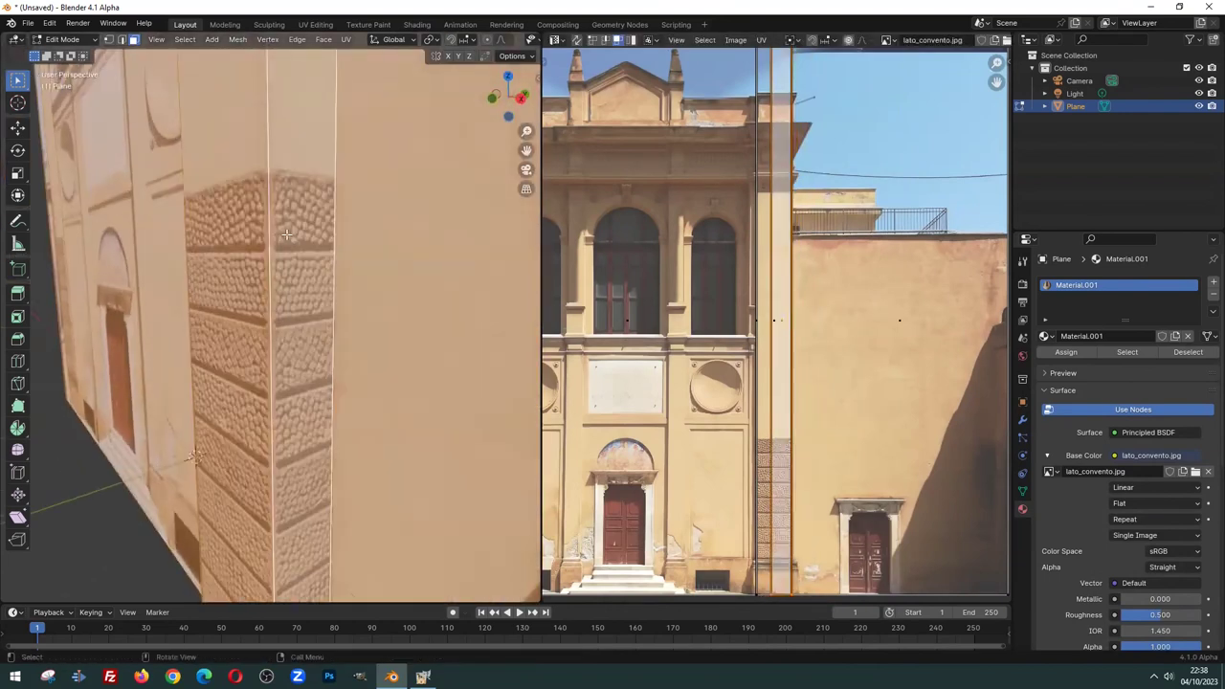
Return to Object Mode and review the finished facade texture with its stone corner
key(Tab)
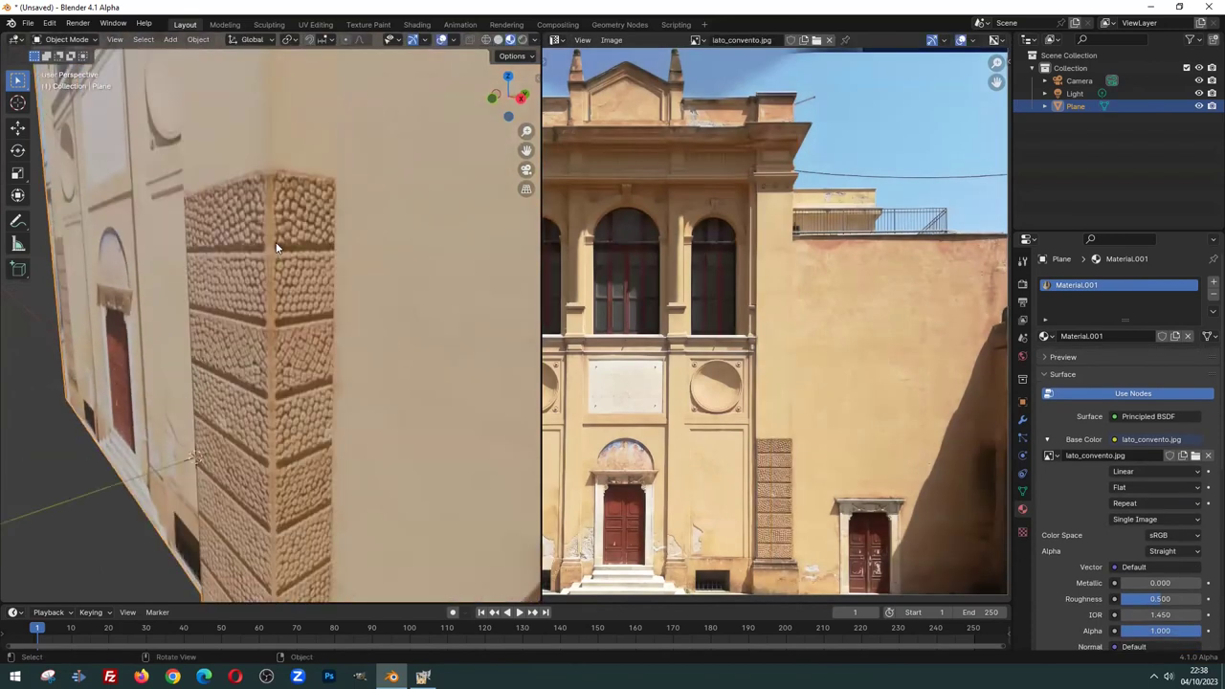
scroll(285, 241, down, 3)
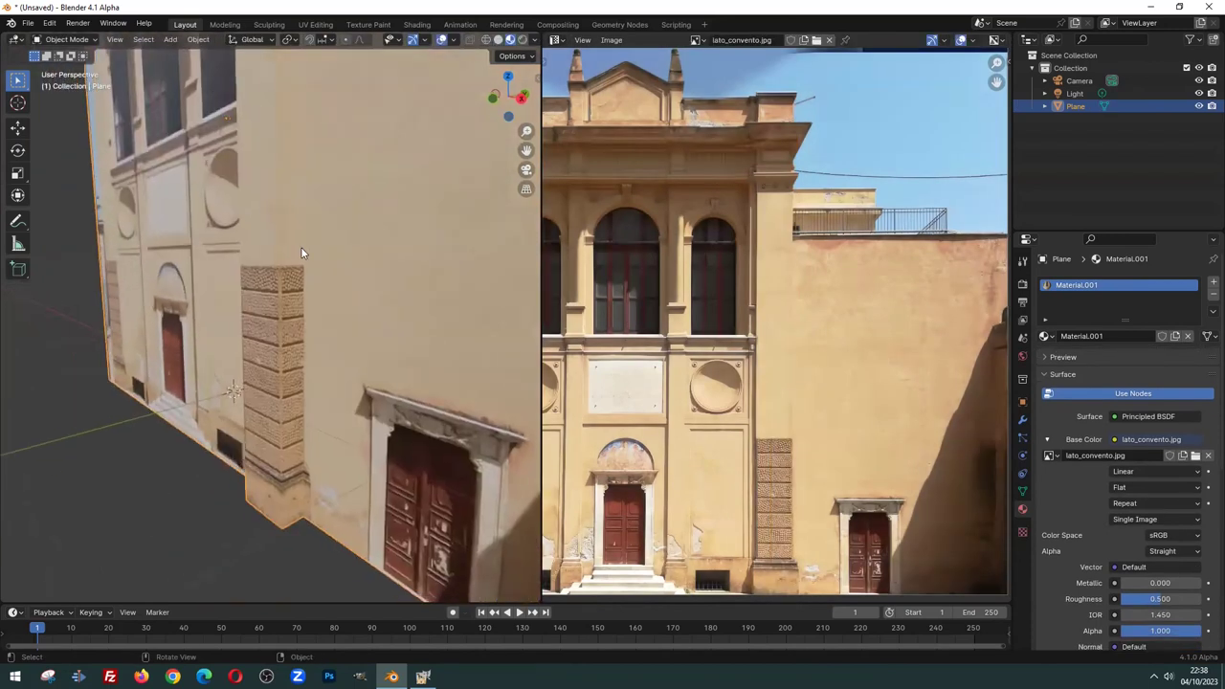
scroll(289, 287, up, 2)
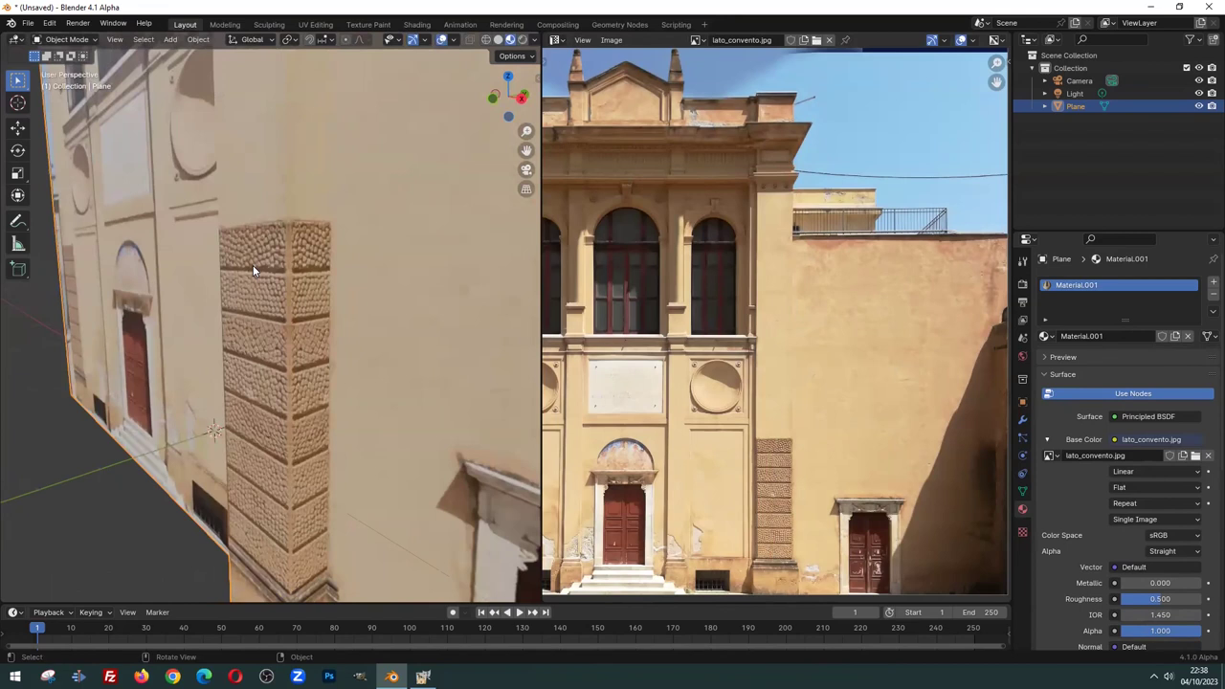
scroll(315, 265, down, 3)
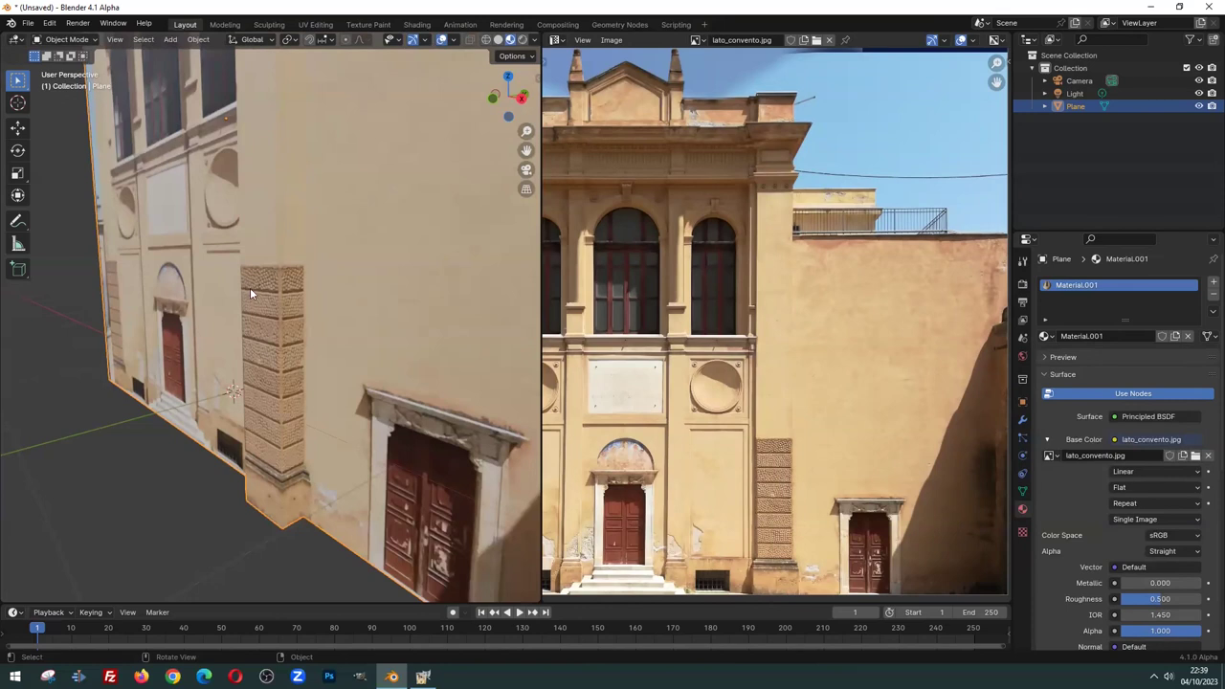
scroll(271, 289, down, 2)
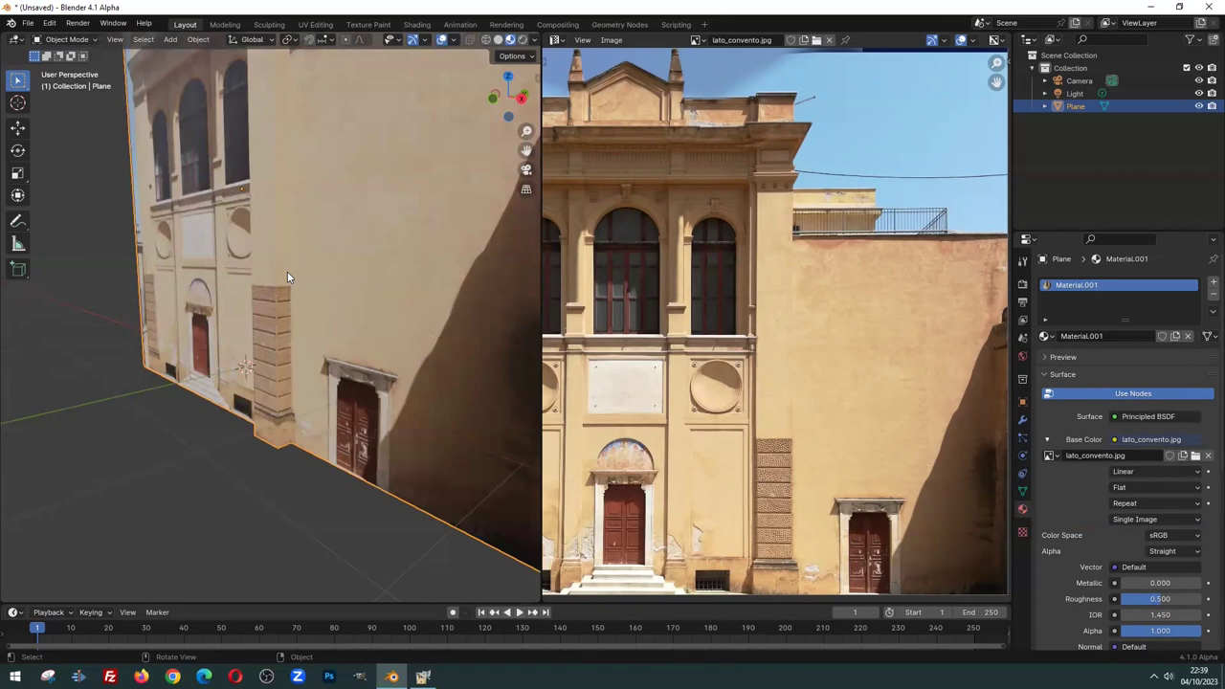
scroll(287, 273, down, 6)
middle_drag(287, 273, 346, 239)
Select the point Light and orbit so the textured plane fills the view
click(401, 156)
scroll(266, 254, up, 4)
scroll(266, 255, down, 2)
mouse_move(266, 254)
middle_down()
mouse_move(303, 224)
mouse_move(245, 185)
mouse_move(249, 292)
middle_up()
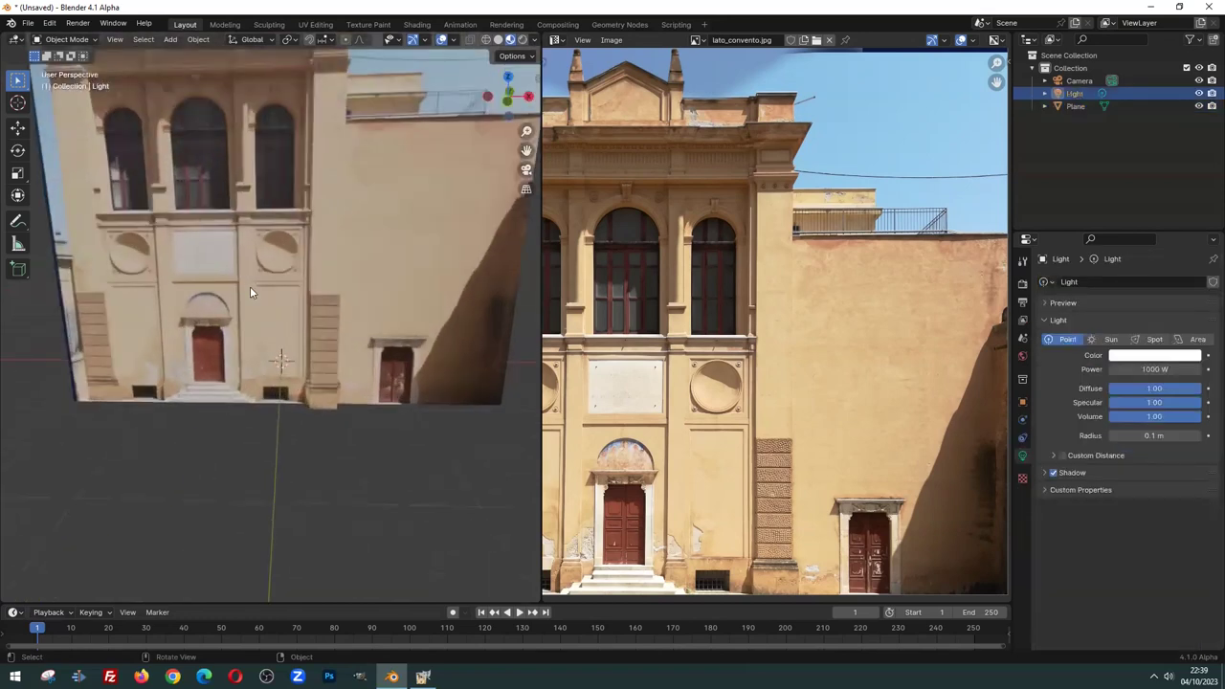
scroll(384, 221, down, 4)
mouse_move(384, 221)
middle_down()
mouse_move(260, 256)
mouse_move(372, 221)
middle_up()
scroll(292, 230, up, 5)
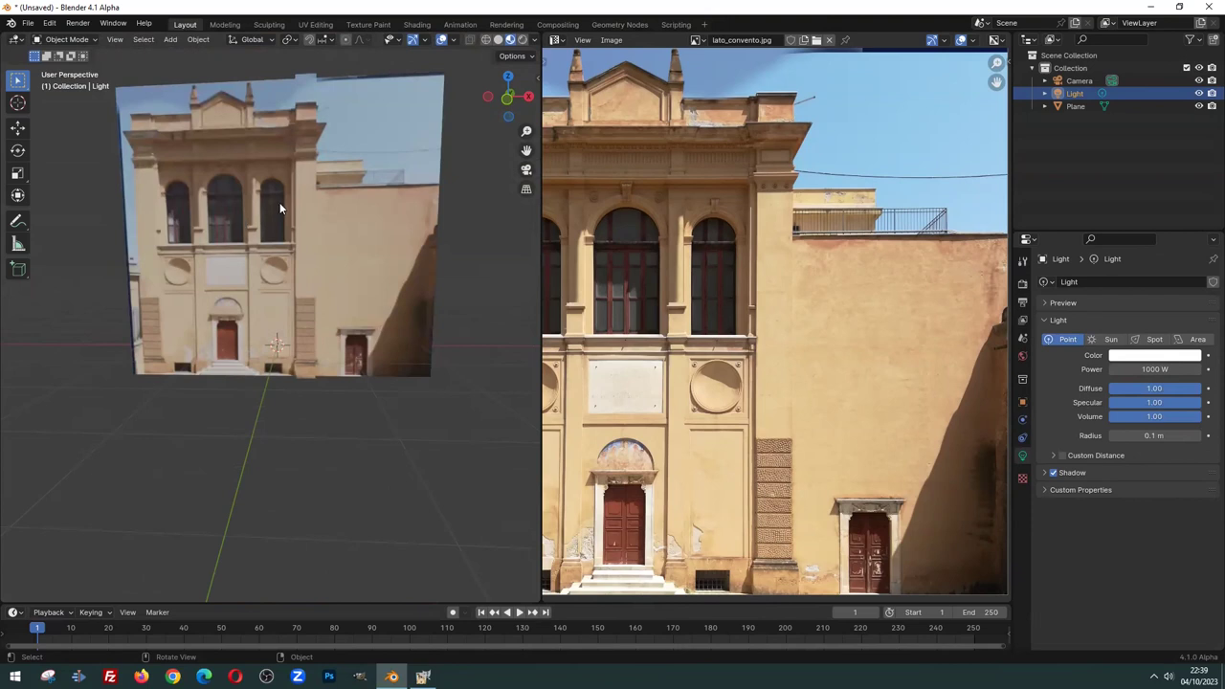
scroll(279, 202, down, 3)
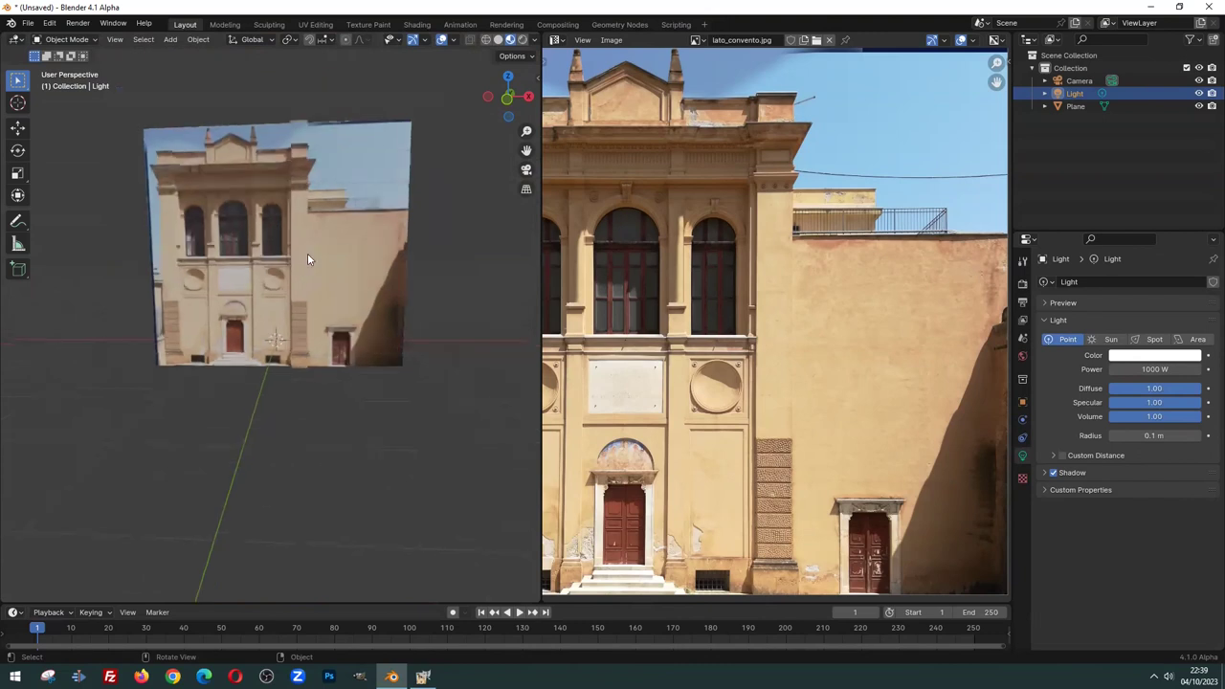
scroll(307, 253, down, 2)
scroll(848, 466, down, 4)
scroll(834, 294, up, 2)
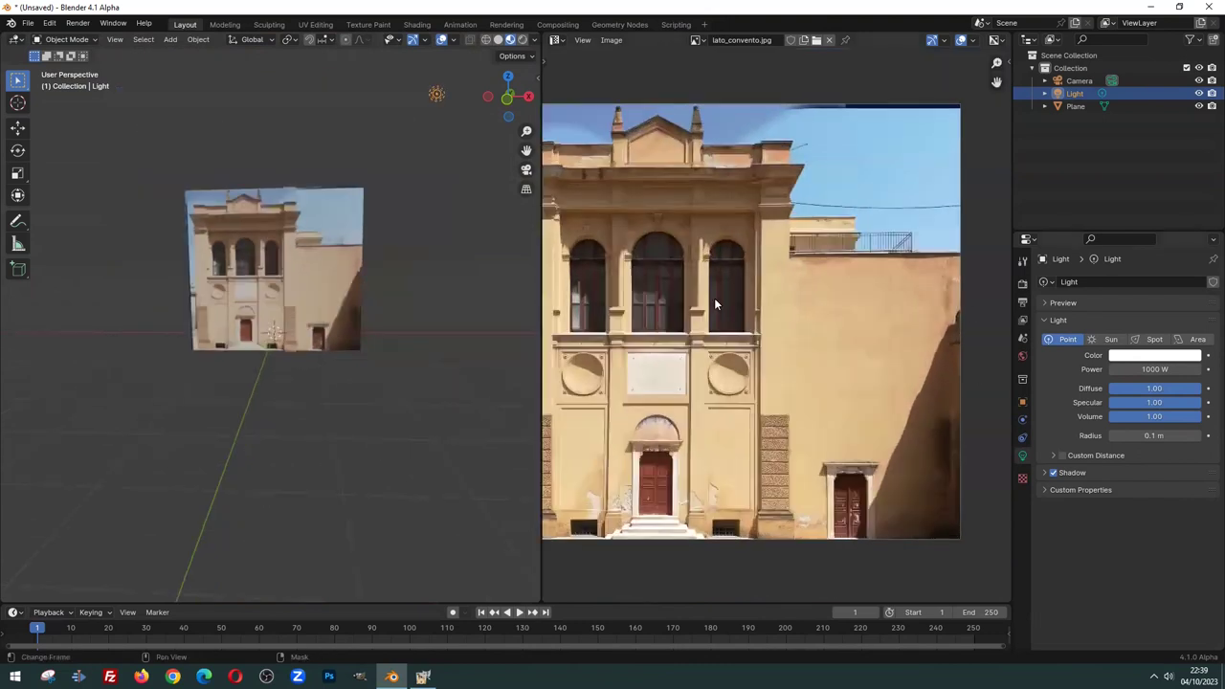
scroll(714, 298, down, 1)
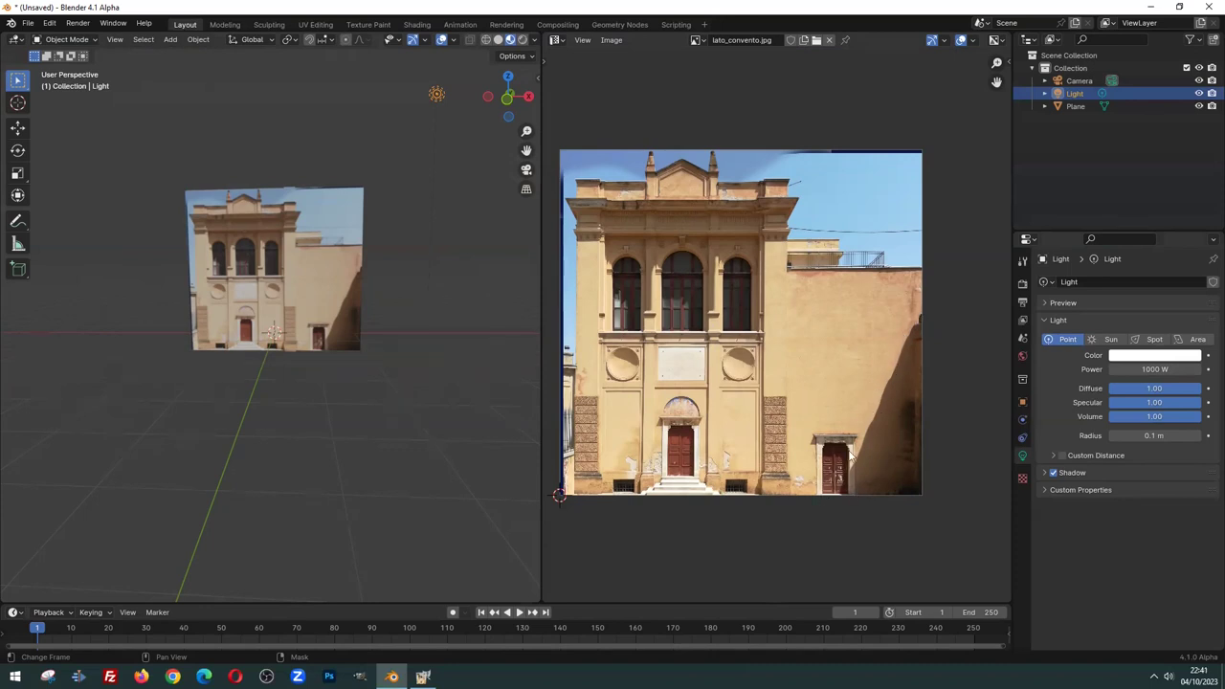
scroll(342, 292, up, 2)
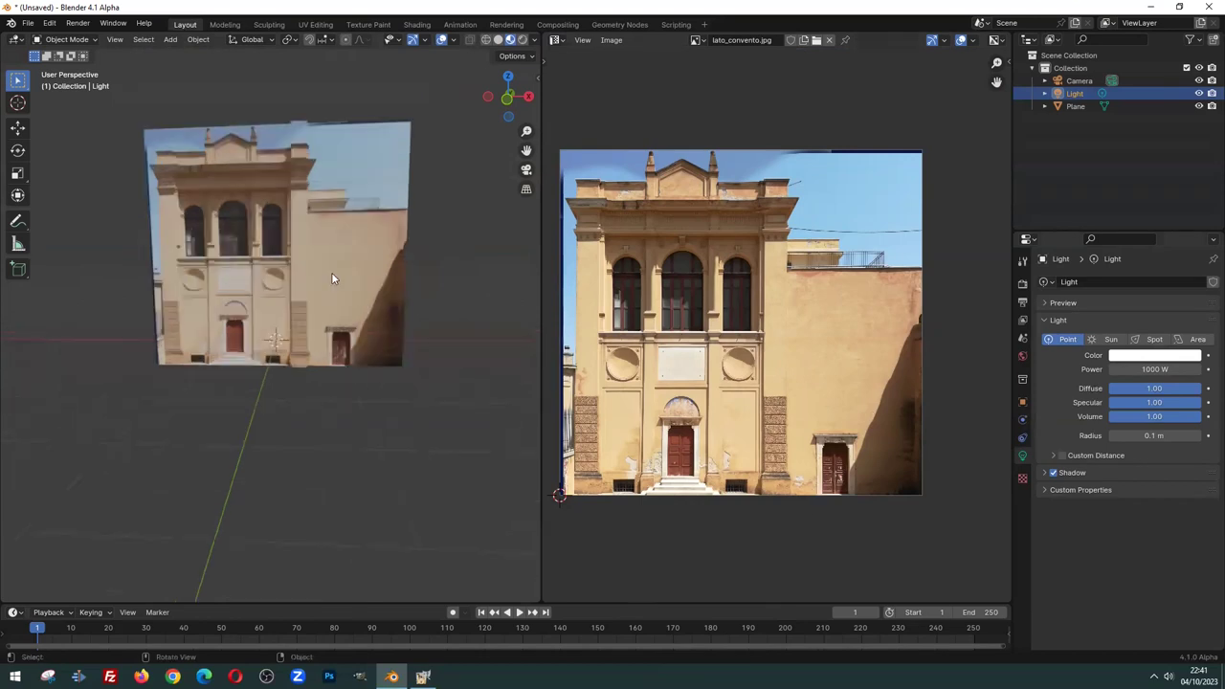
scroll(331, 272, up, 2)
scroll(337, 256, up, 2)
scroll(778, 328, down, 3)
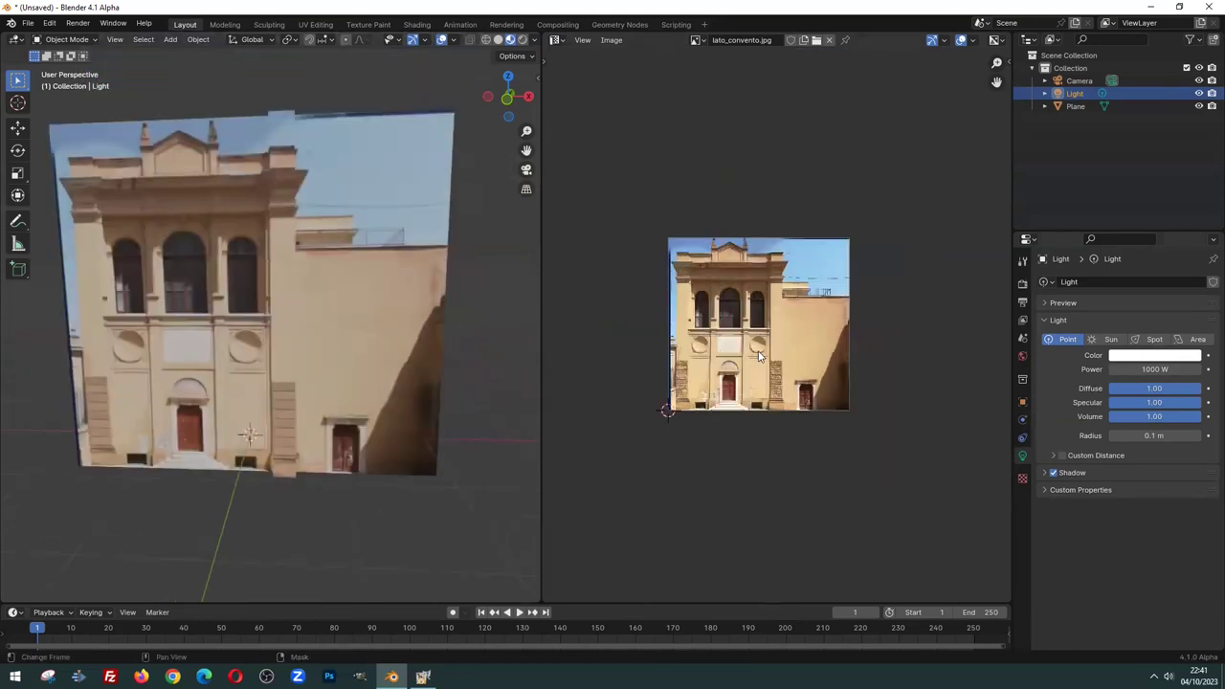
scroll(720, 372, up, 1)
middle_drag(383, 330, 303, 336)
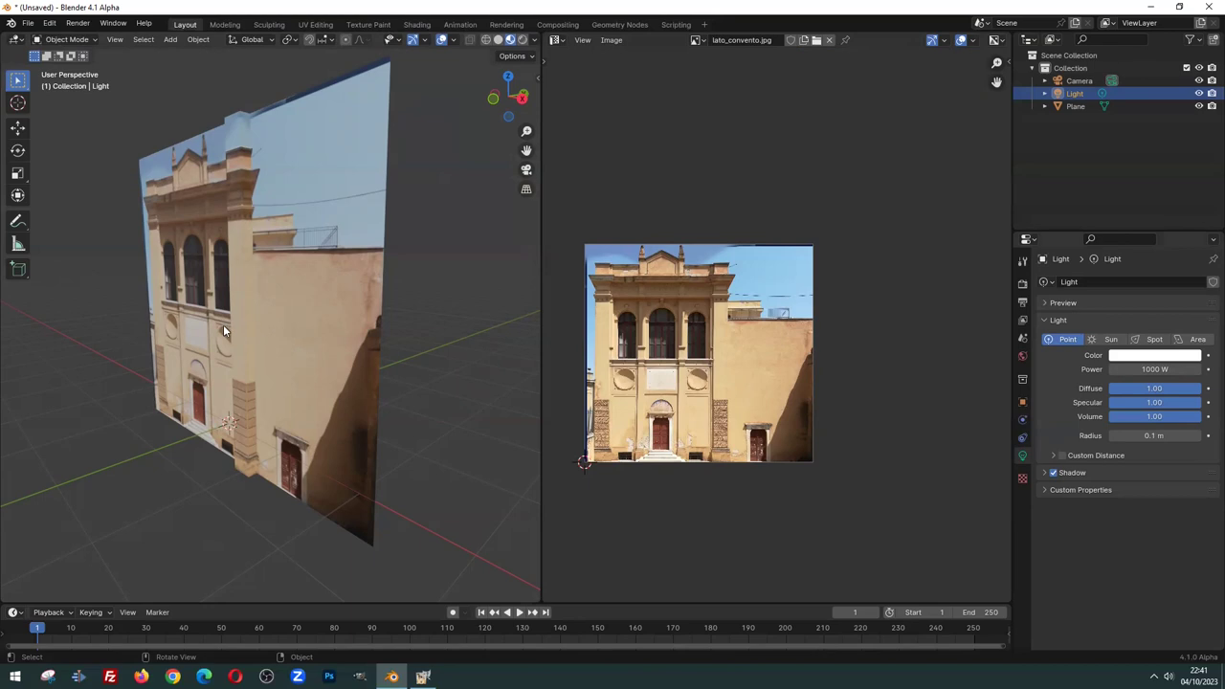
click(234, 326)
Enter Edit Mode and add a vertical loop cut along the corner pilaster
key(Tab)
key(ctrl+r)
click(258, 327)
click(258, 327)
scroll(670, 362, up, 1)
scroll(670, 362, up, 4)
scroll(676, 358, down, 2)
scroll(676, 357, up, 1)
scroll(684, 368, up, 1)
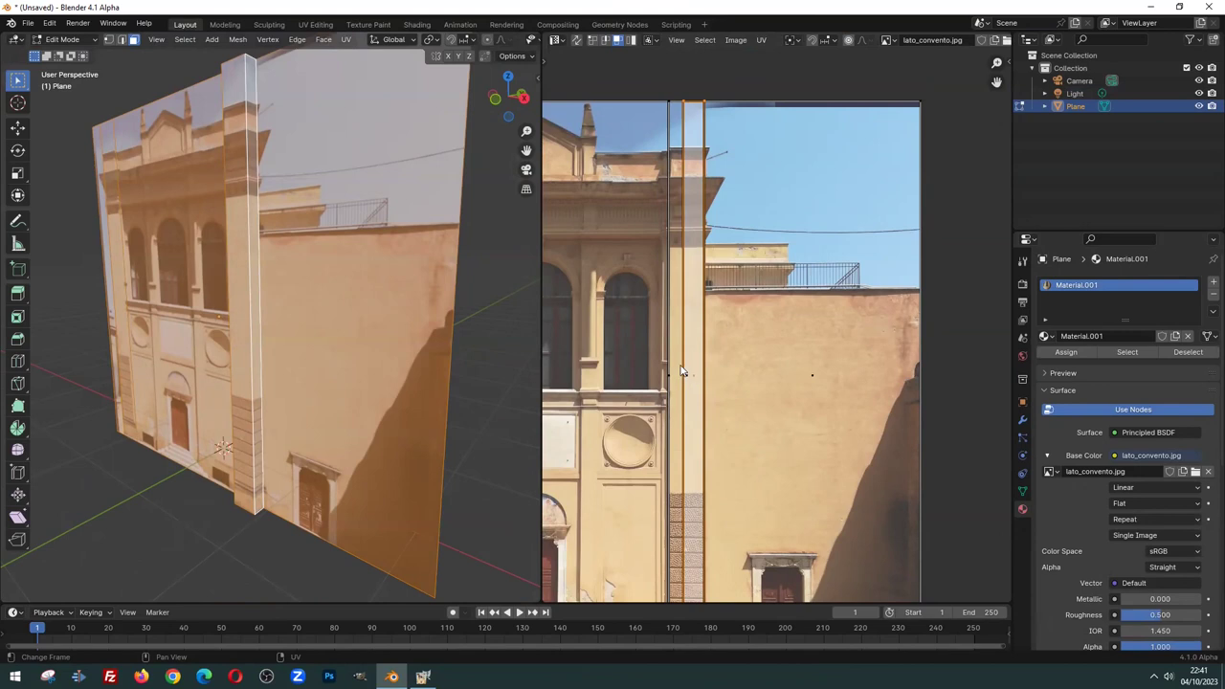
Try moving the new strip's UVs further right on the photo, then undo the move
key(u)
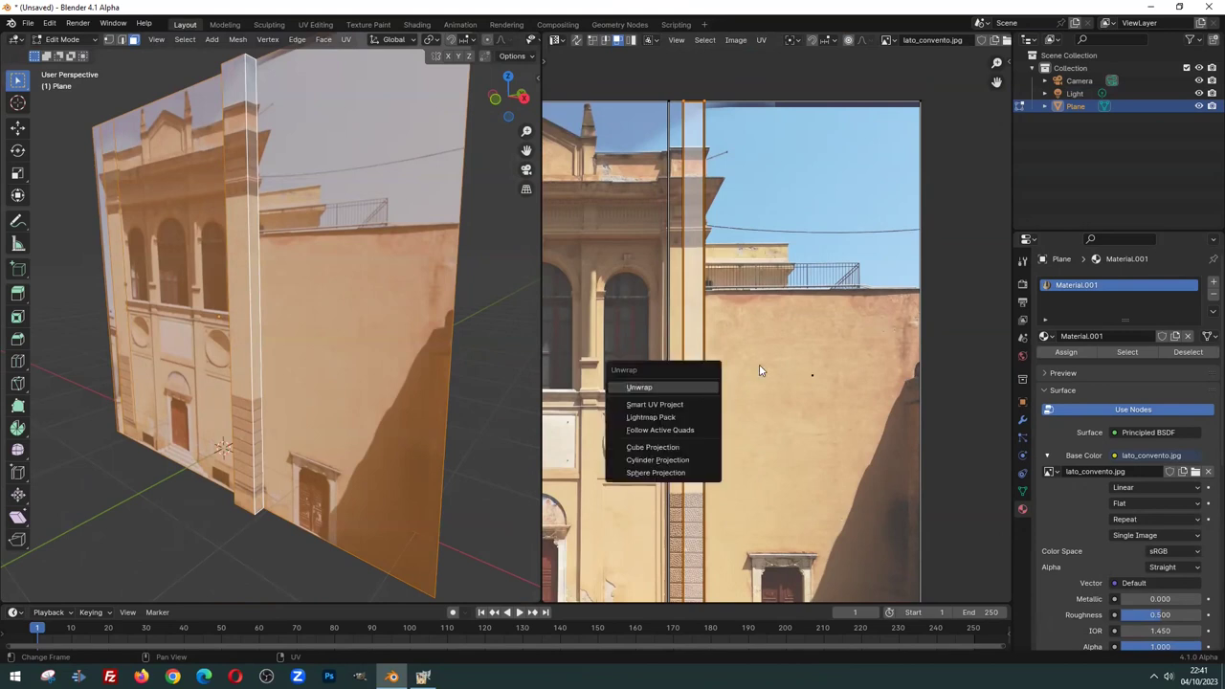
key(Escape)
key(g)
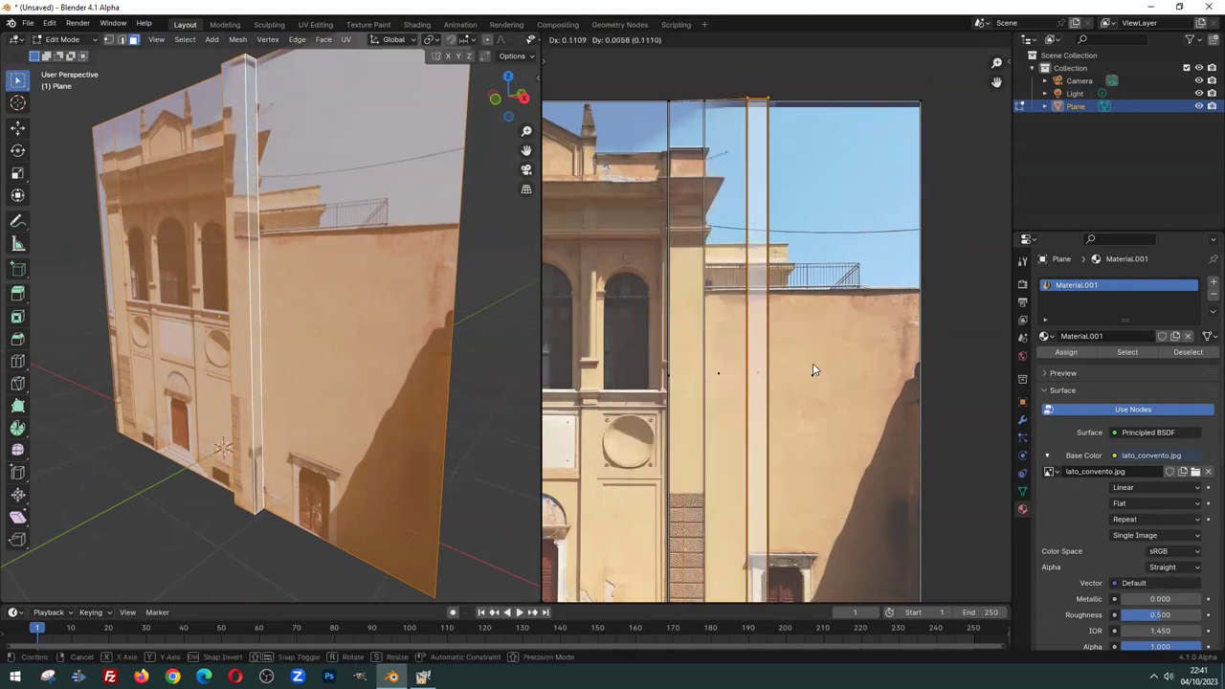
click(812, 370)
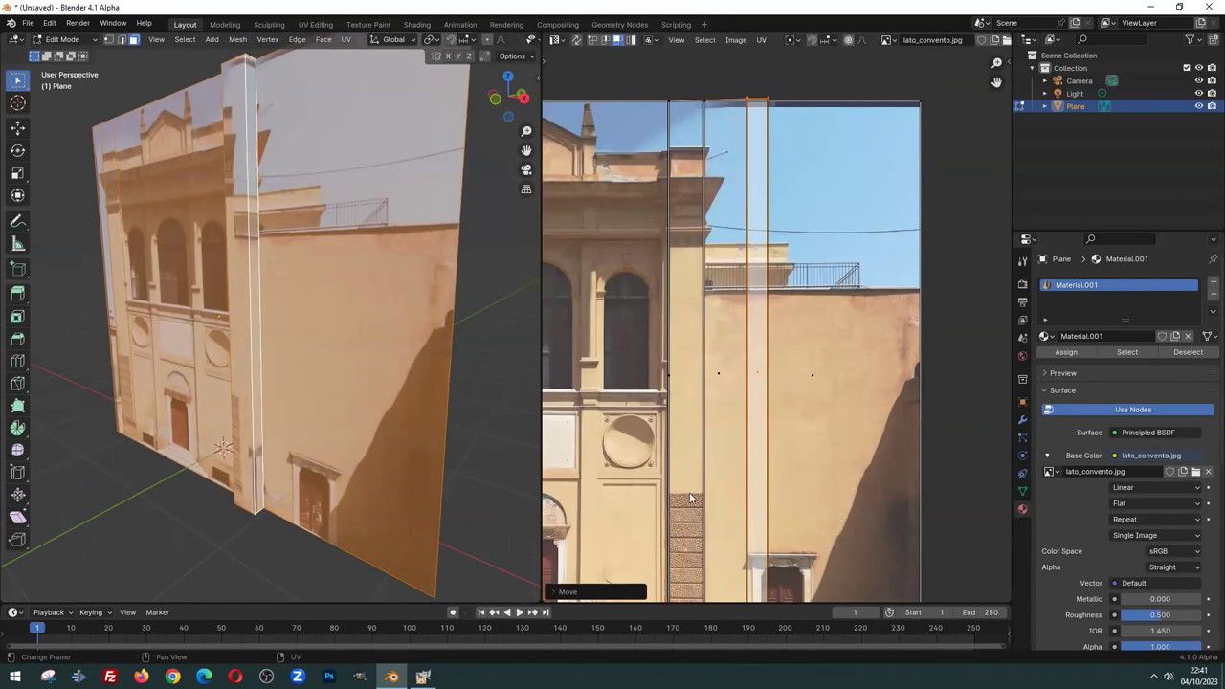
scroll(239, 167, up, 1)
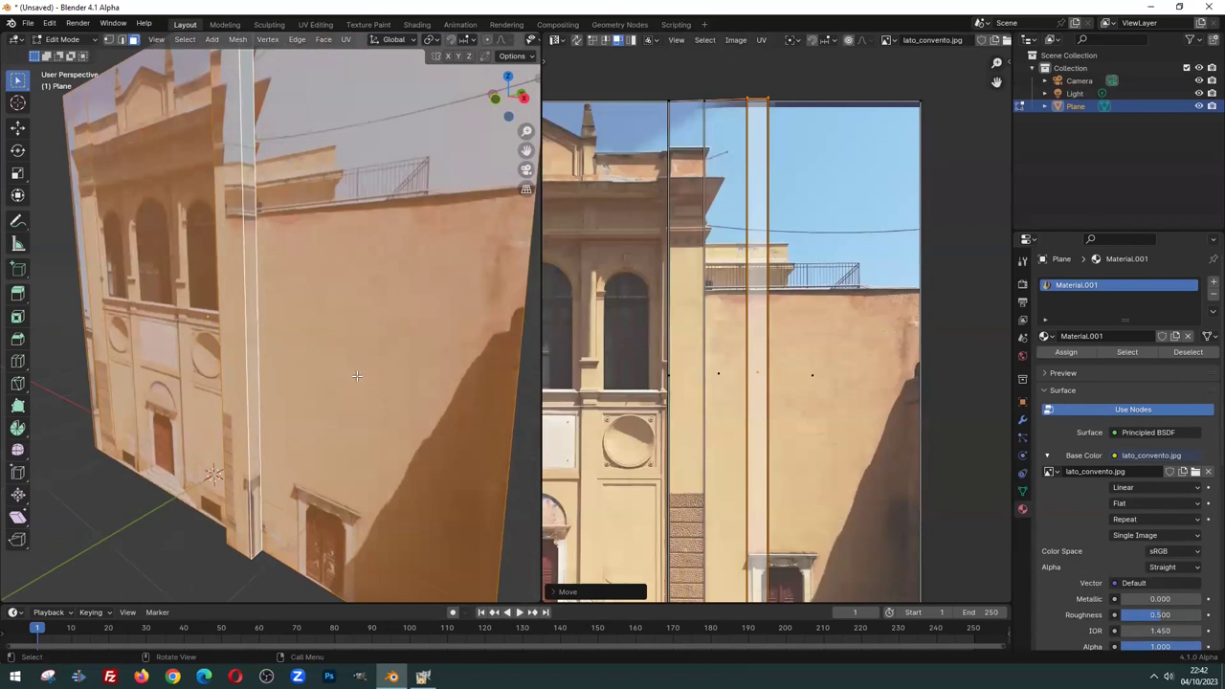
key(ctrl+z)
Review the textured wall and lower photo, then switch to lato_convento.jpg in GIMP
mouse_move(354, 354)
middle_down()
mouse_move(248, 309)
mouse_move(270, 446)
mouse_move(293, 339)
middle_up()
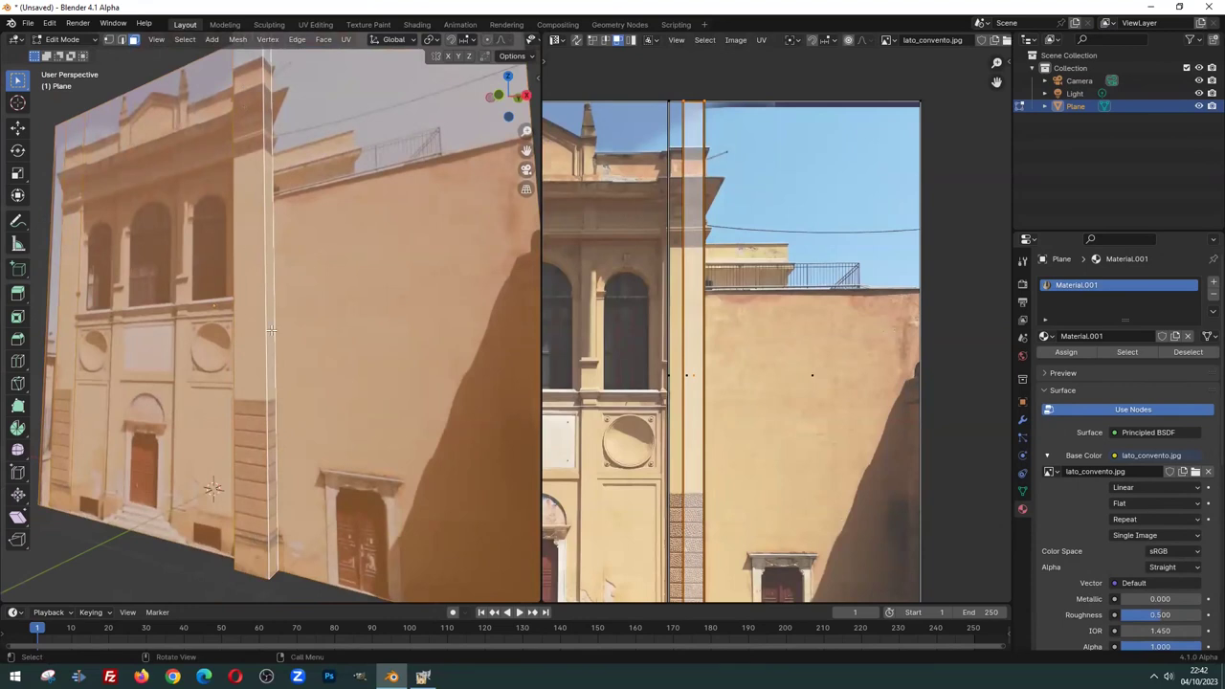
middle_drag(285, 392, 227, 423)
scroll(227, 423, up, 2)
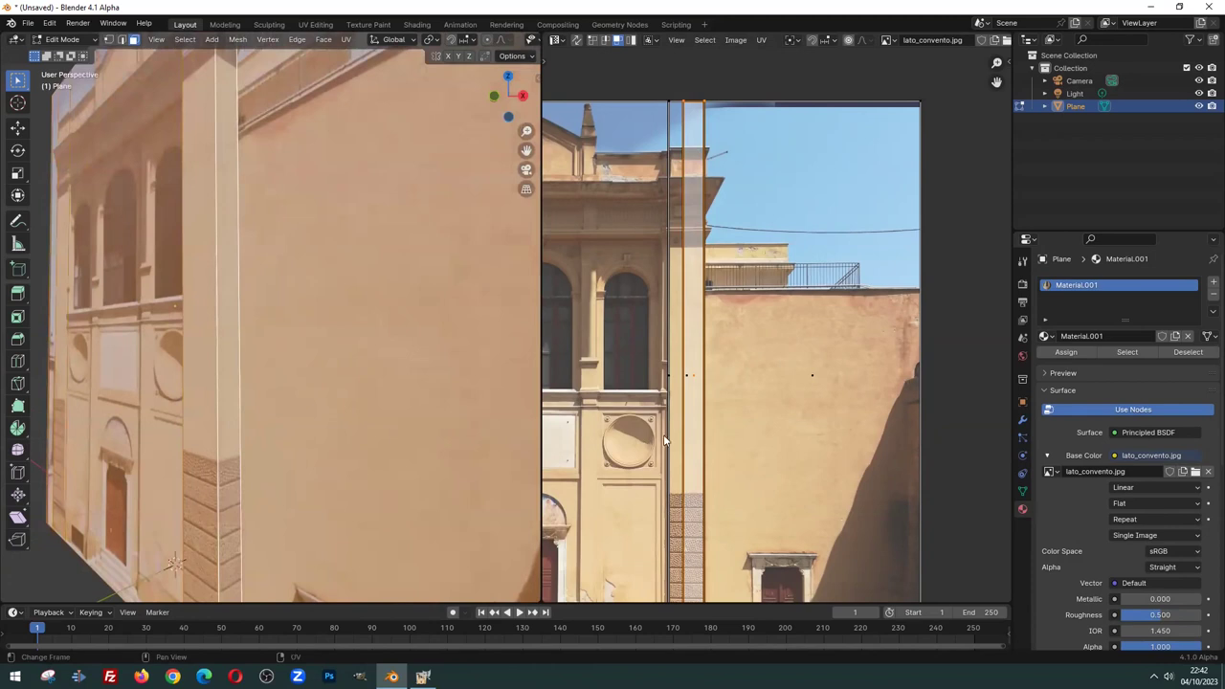
scroll(688, 497, up, 1)
middle_drag(675, 484, 742, 237)
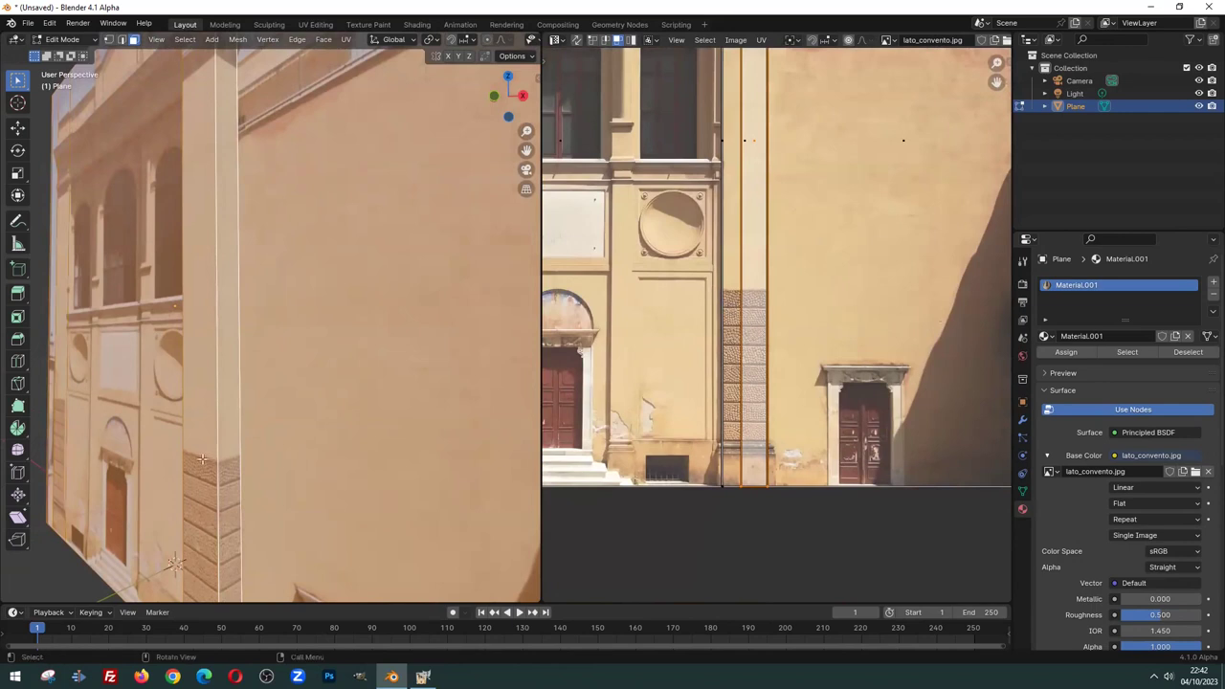
scroll(220, 471, up, 2)
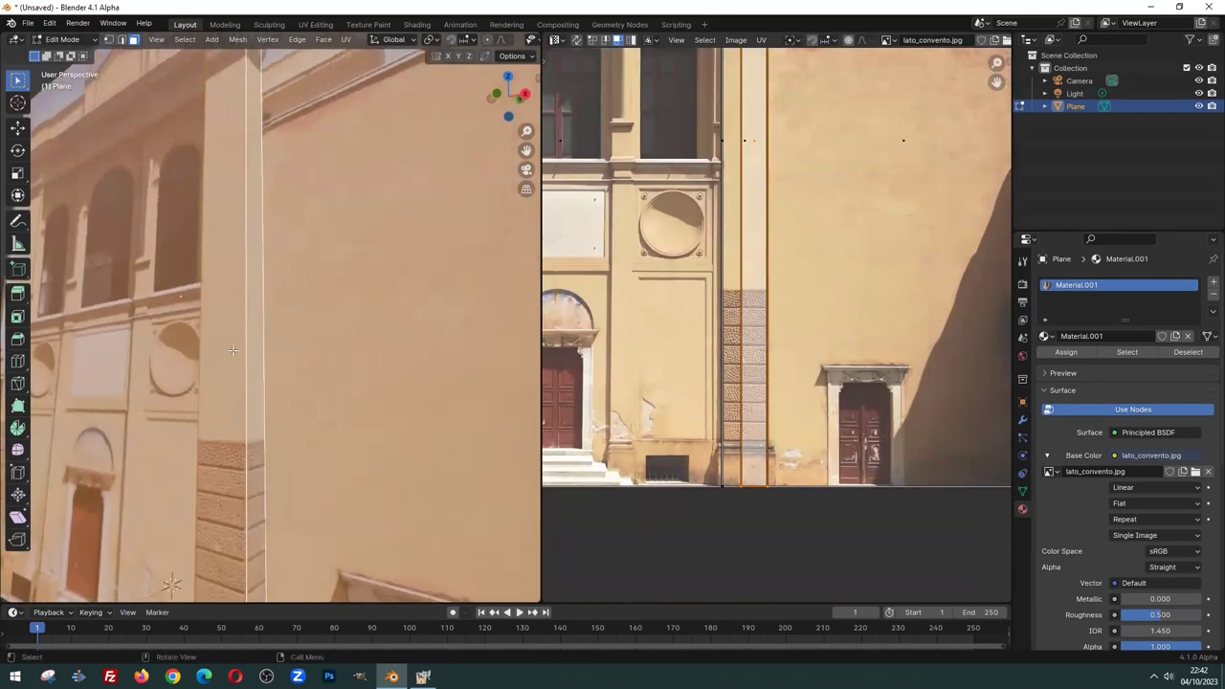
scroll(224, 348, down, 4)
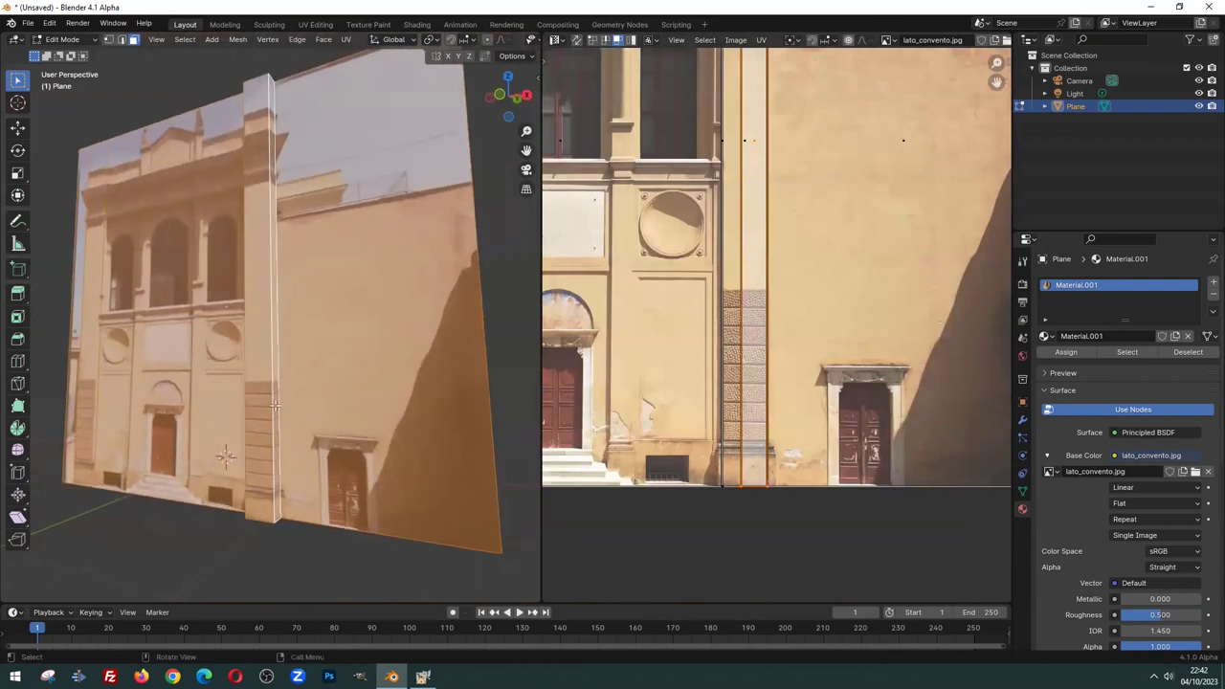
click(422, 677)
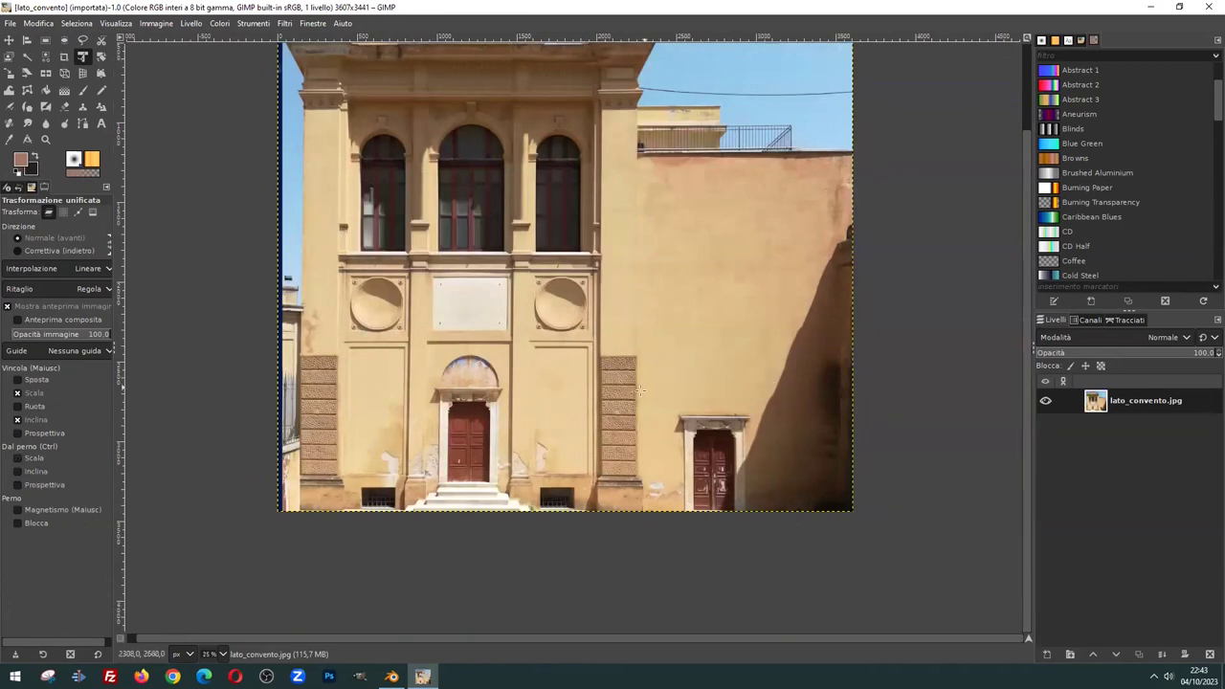
Copy the pilaster strip onto a new layer and move it to the photo's right edge
click(48, 40)
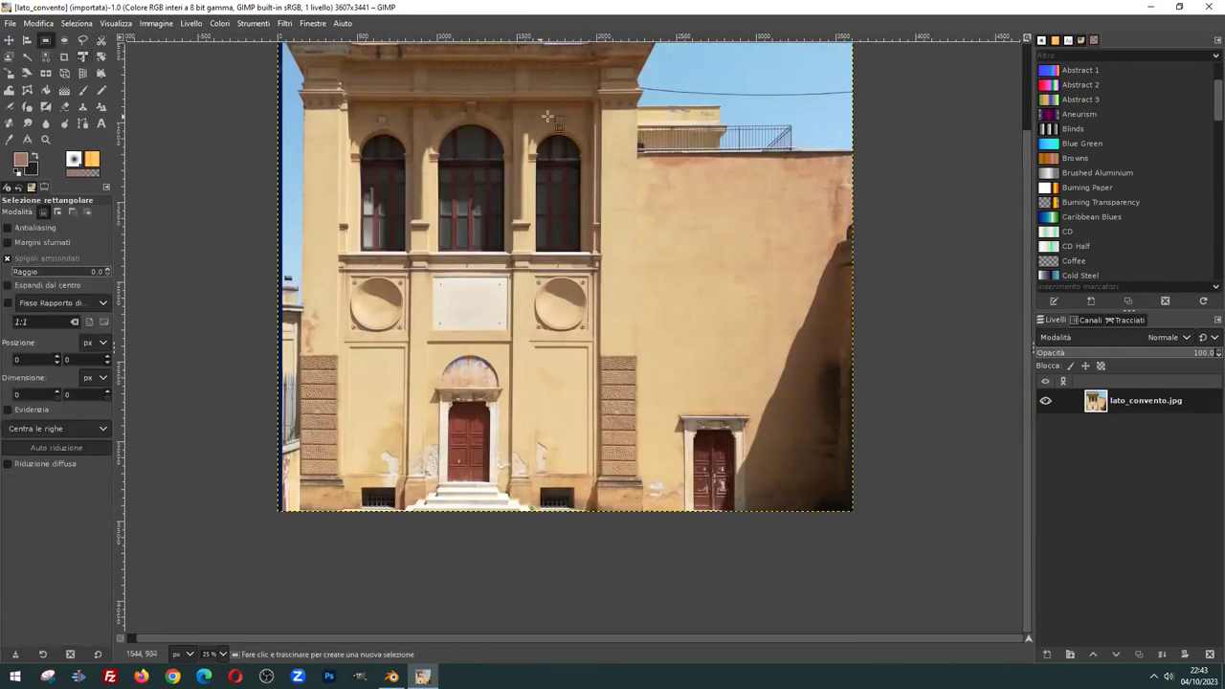
drag(602, 107, 637, 514)
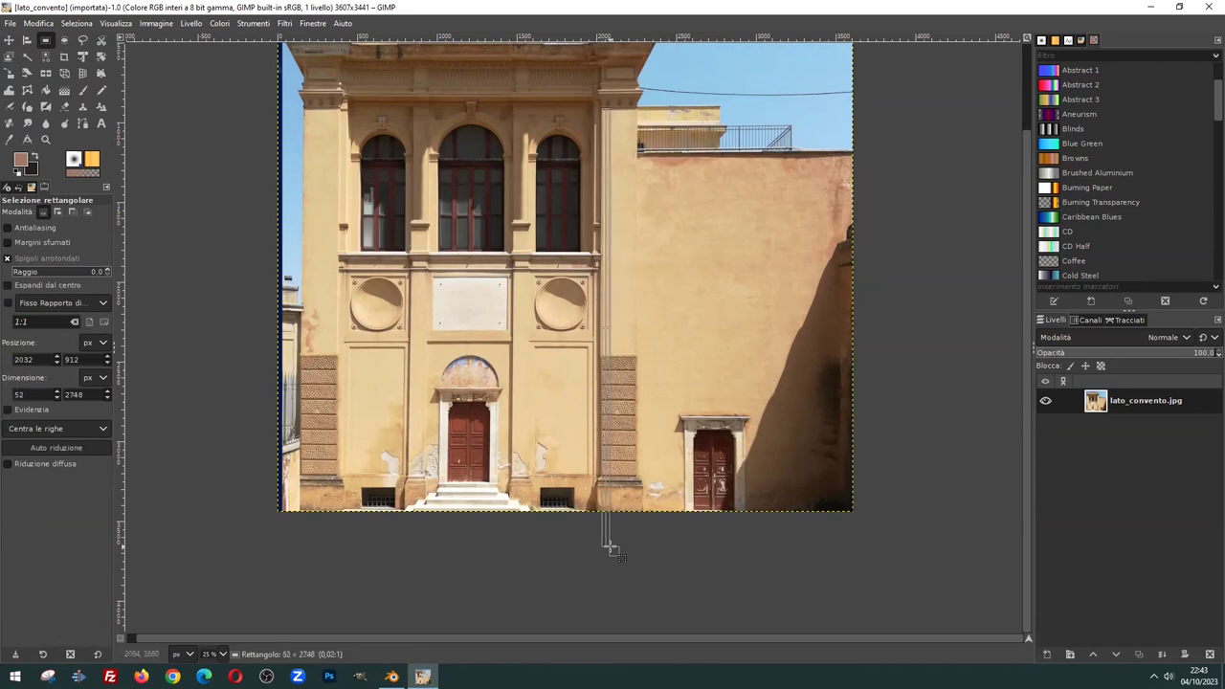
key(ctrl+c)
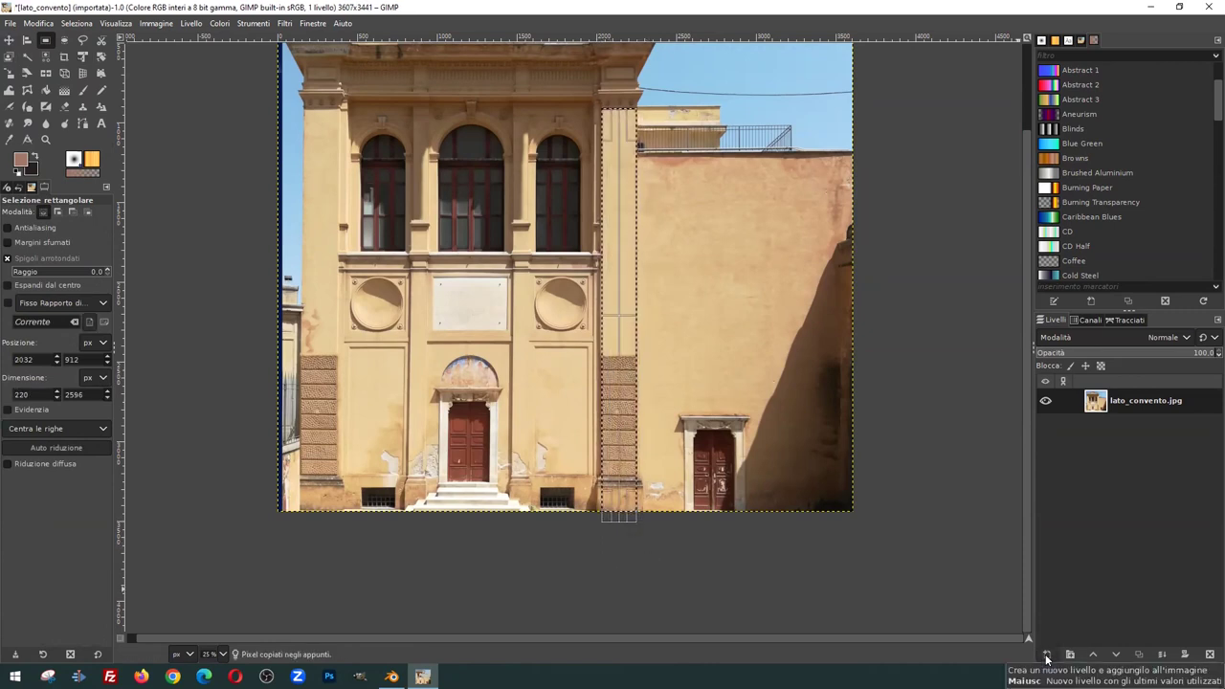
key(ctrl+v)
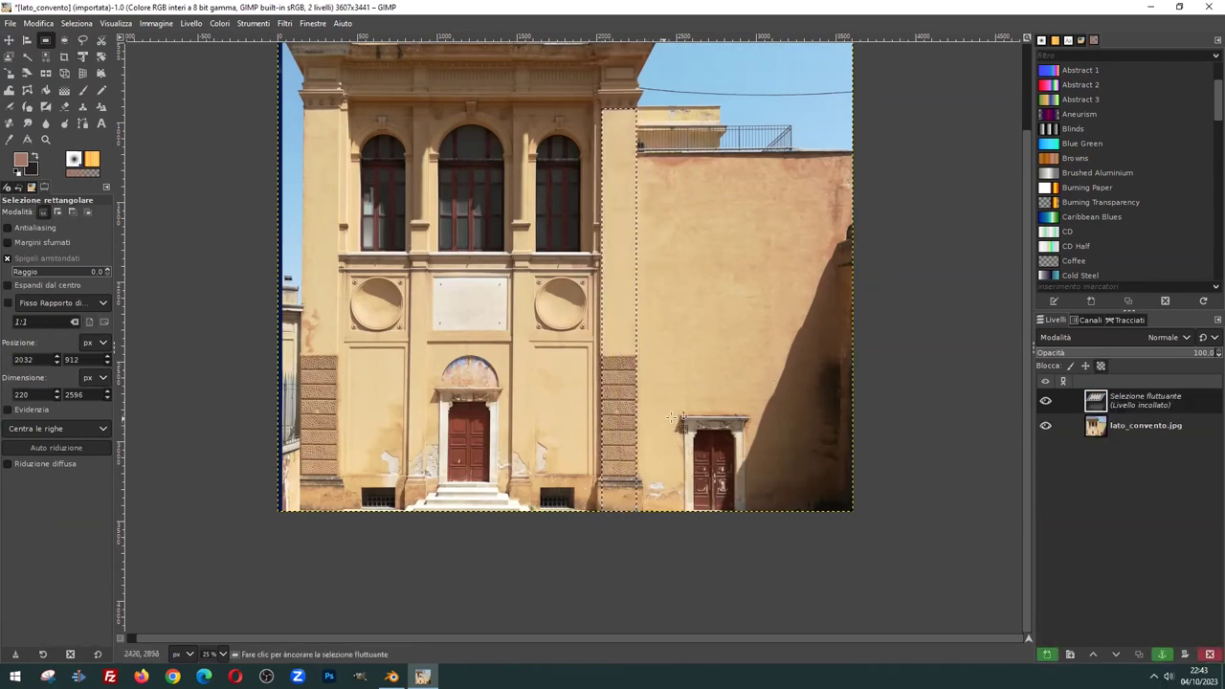
click(1046, 656)
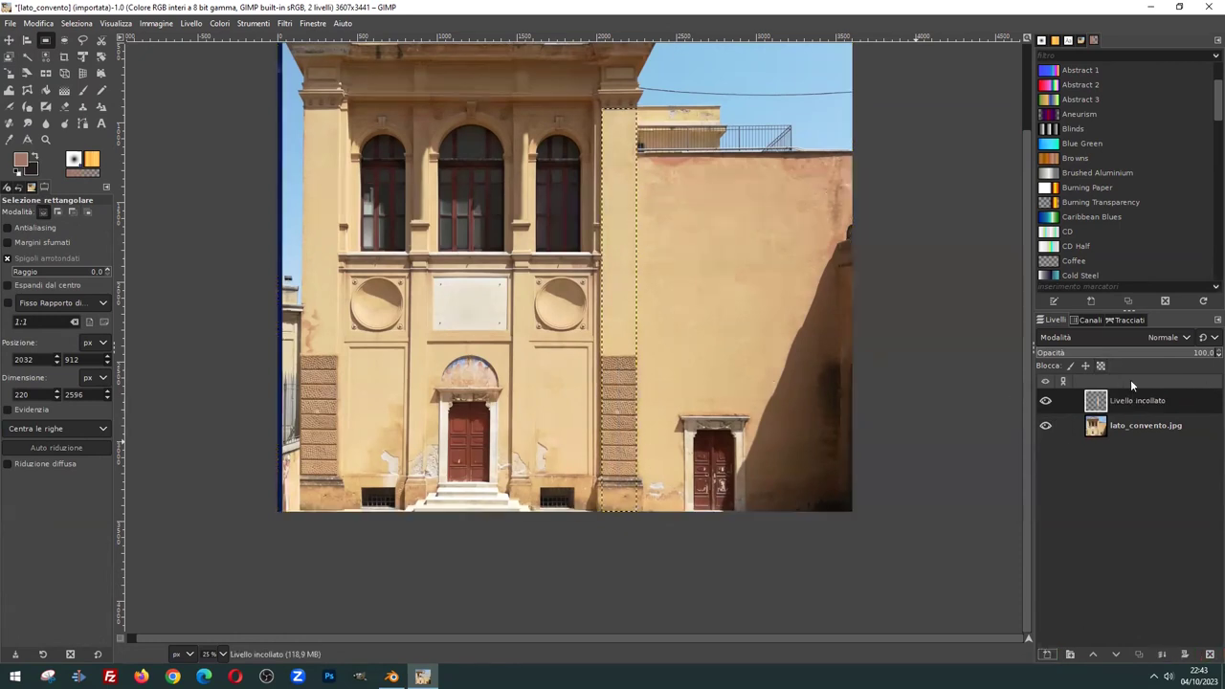
key(m)
drag(625, 277, 840, 271)
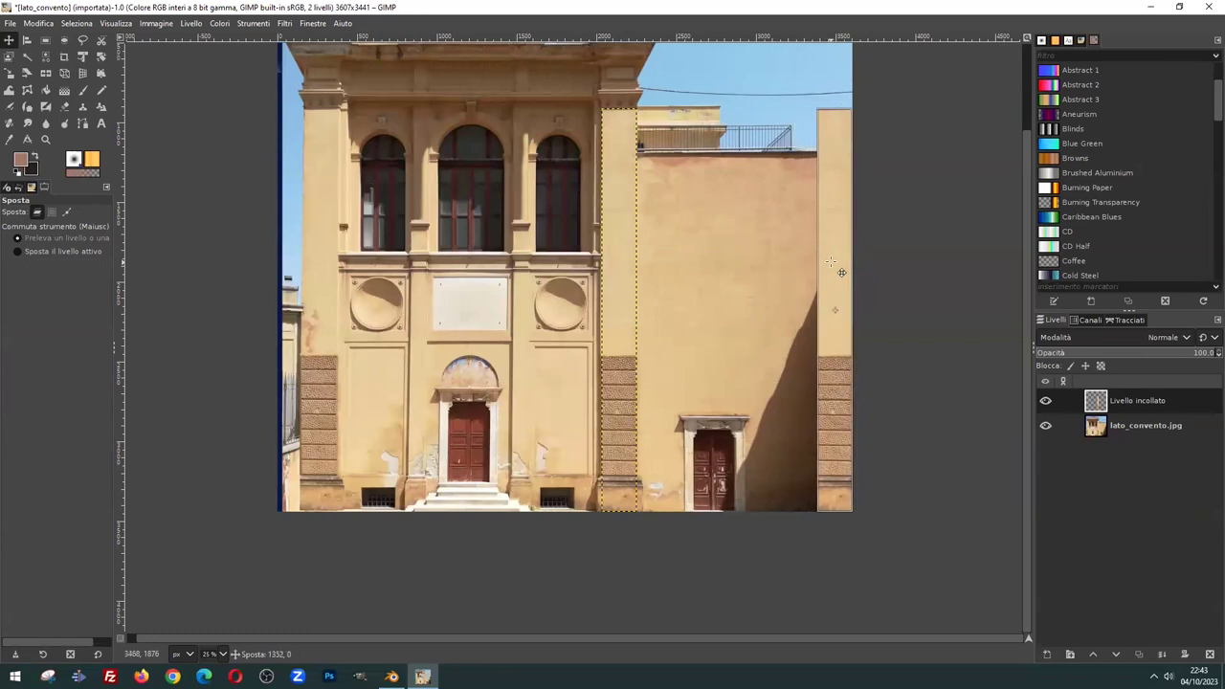
click(10, 23)
Overwrite lato_convento.jpg with the edited photo as JPEG and reload it in Blender
click(59, 222)
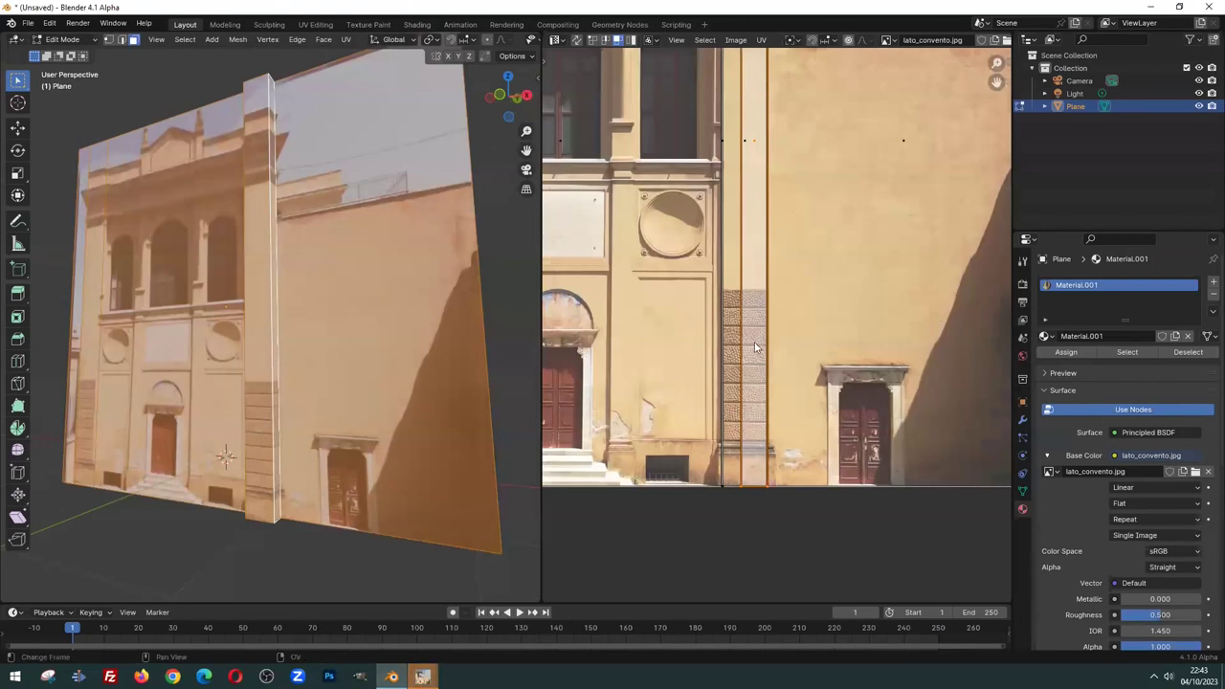
click(1195, 472)
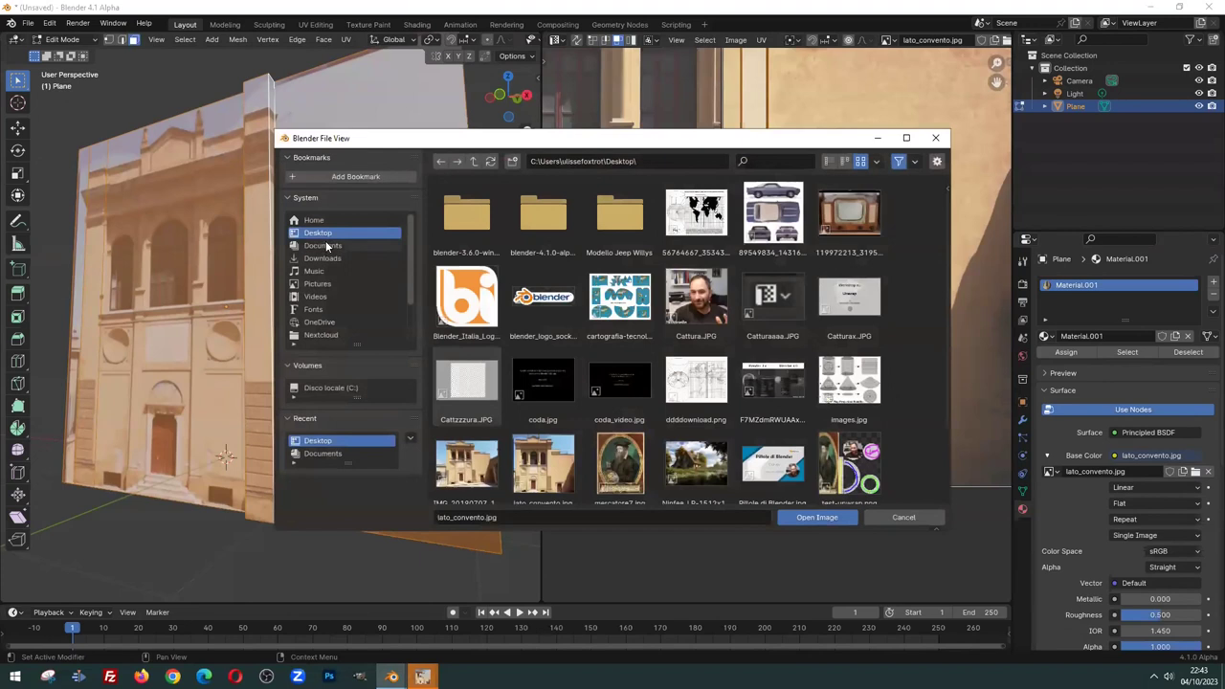
scroll(479, 383, down, 2)
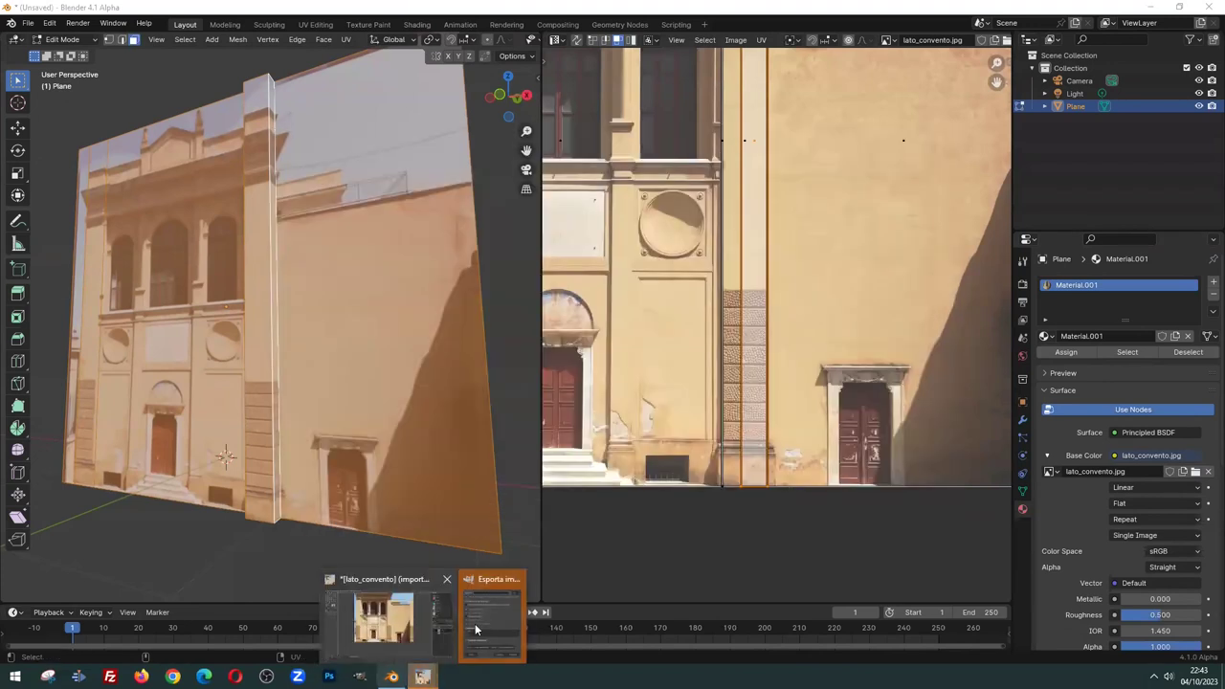
click(475, 623)
click(642, 495)
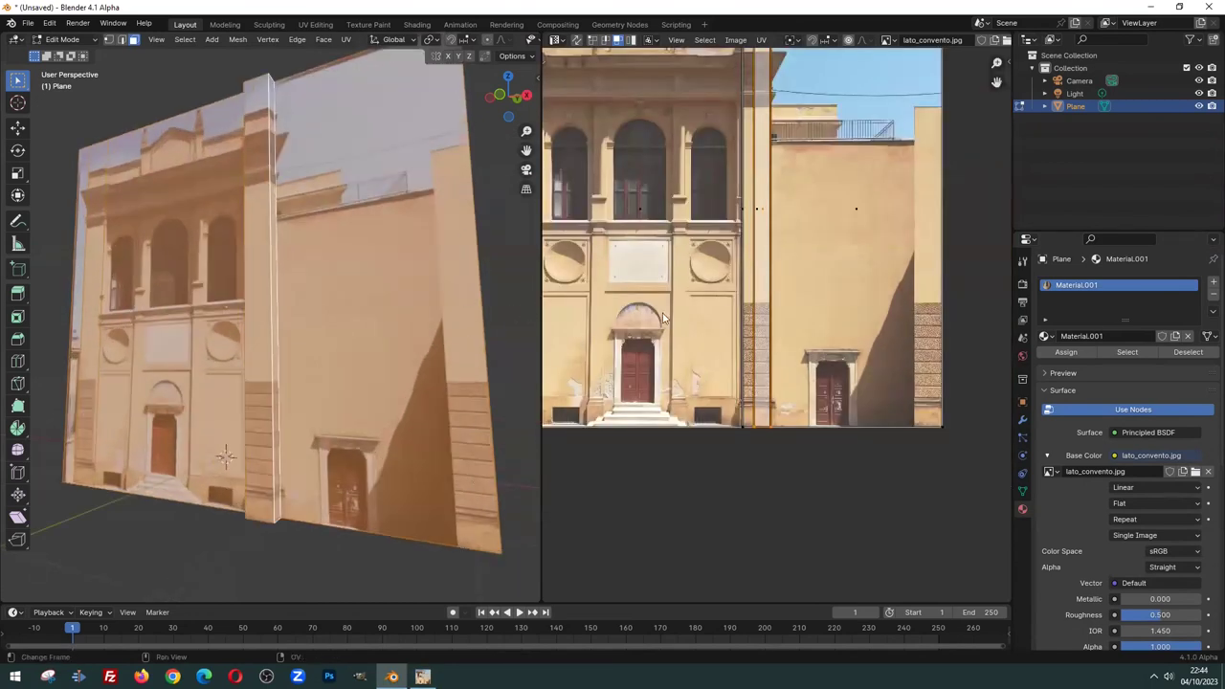
Try moving the selected UV edge across the photo, then undo that adjustment
middle_drag(766, 216, 661, 347)
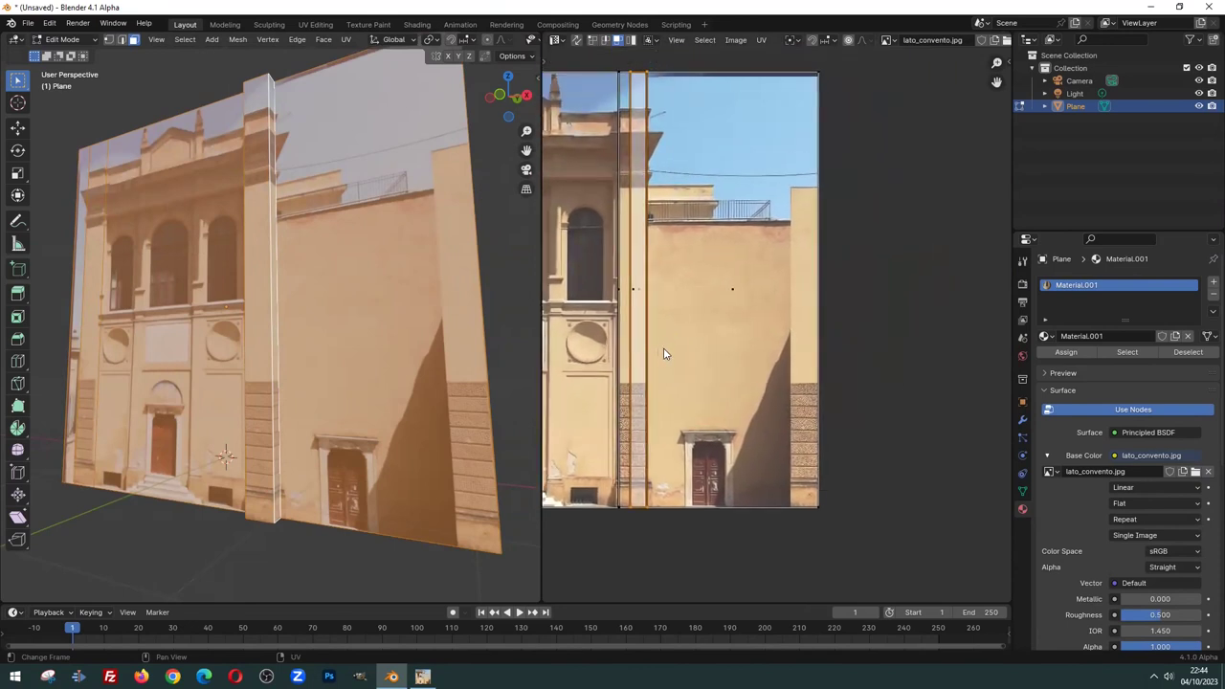
key(g)
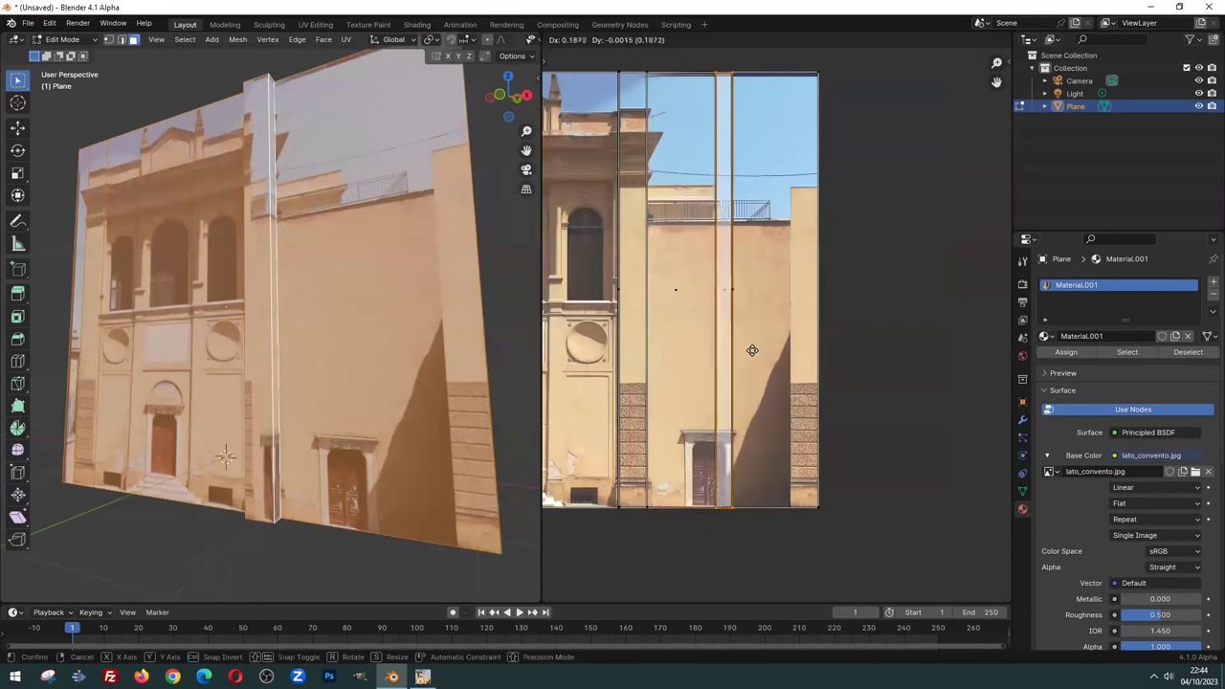
click(726, 329)
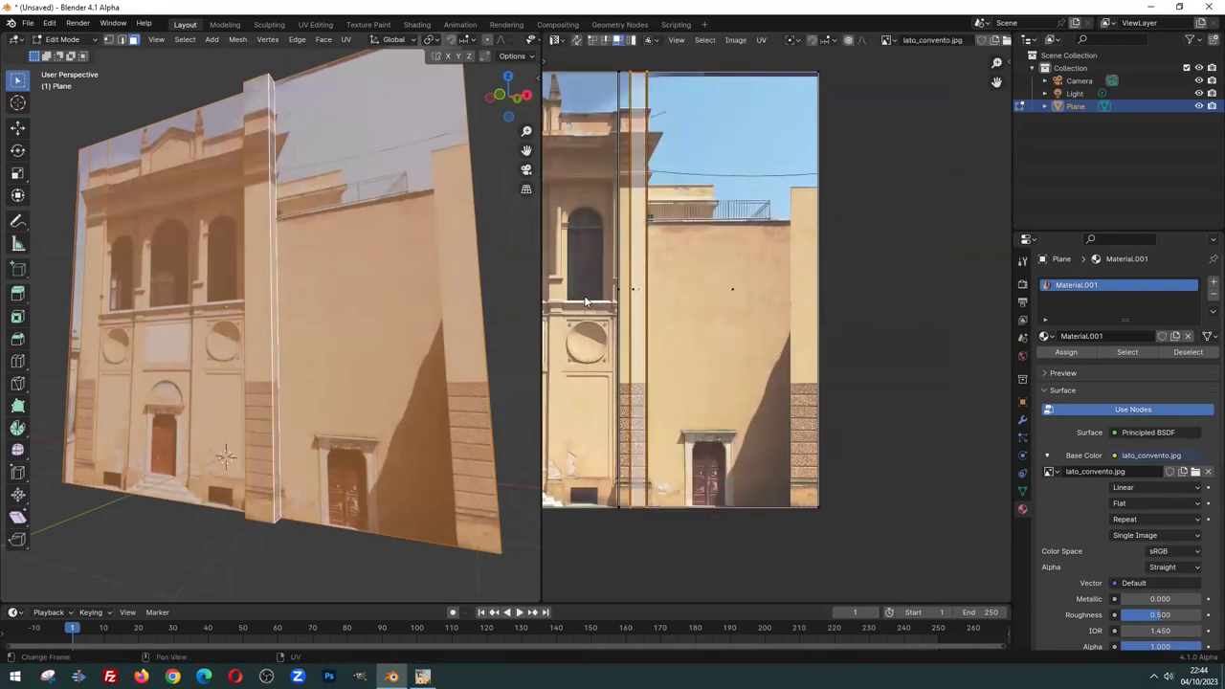
middle_drag(258, 306, 230, 304)
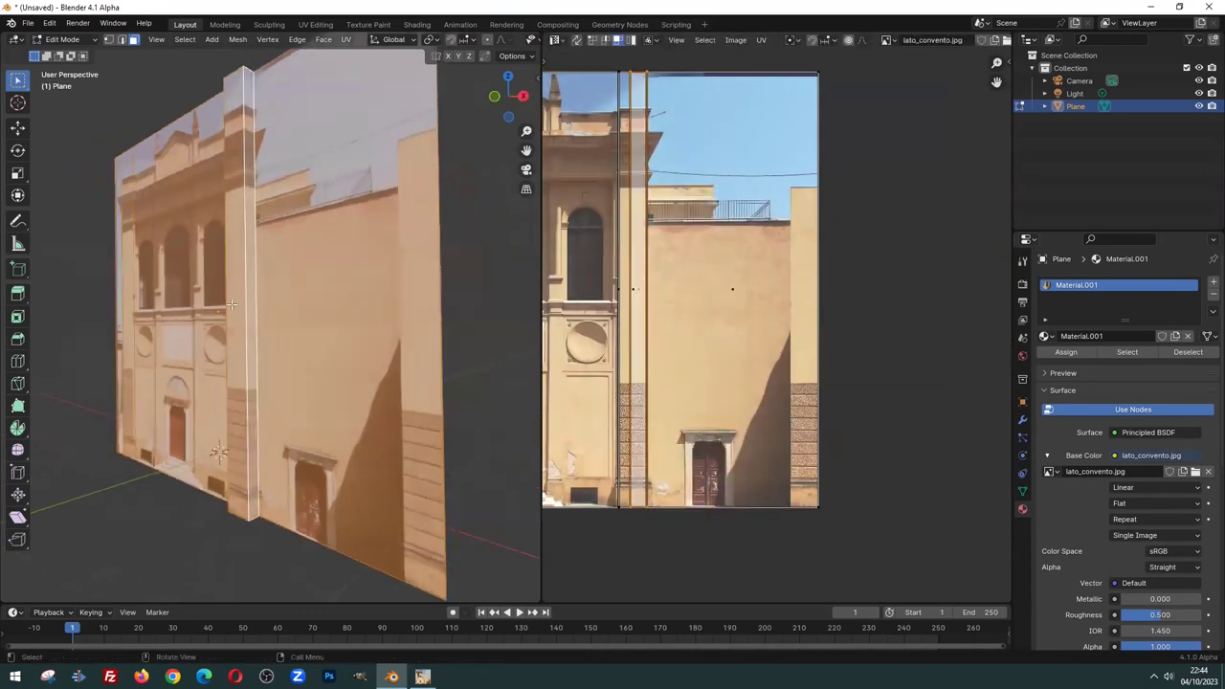
key(ctrl+z)
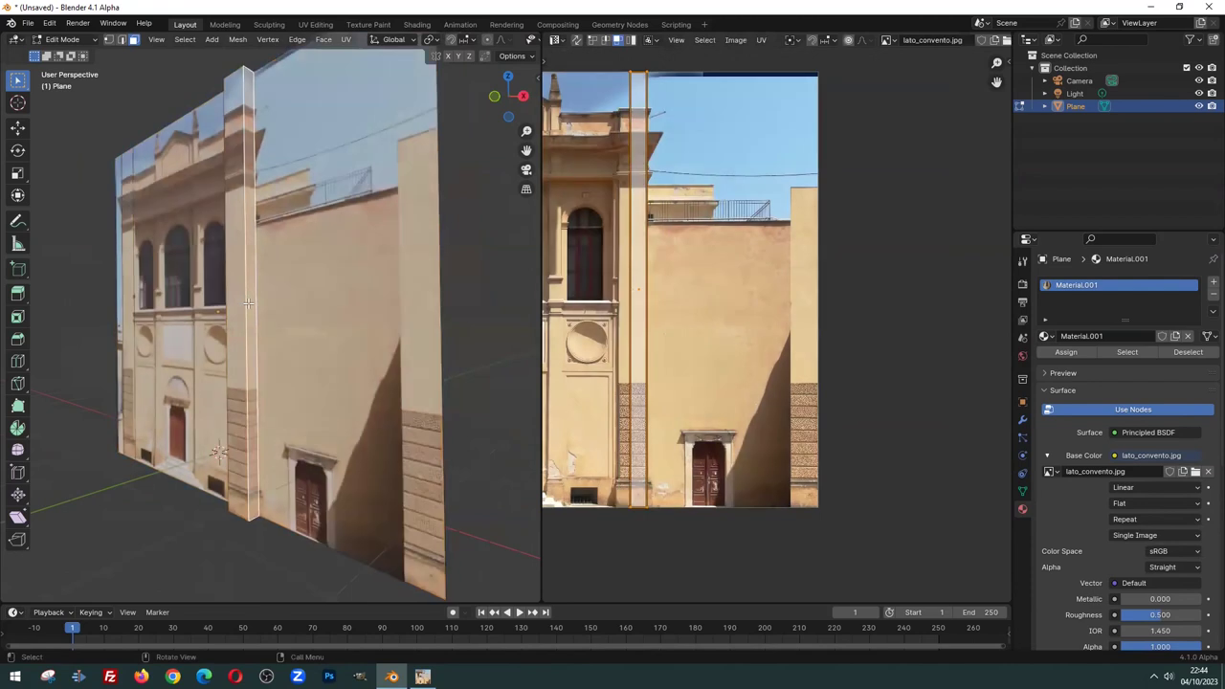
Re-project the narrow step face's UVs from the Right Ortho view
key(KP_3)
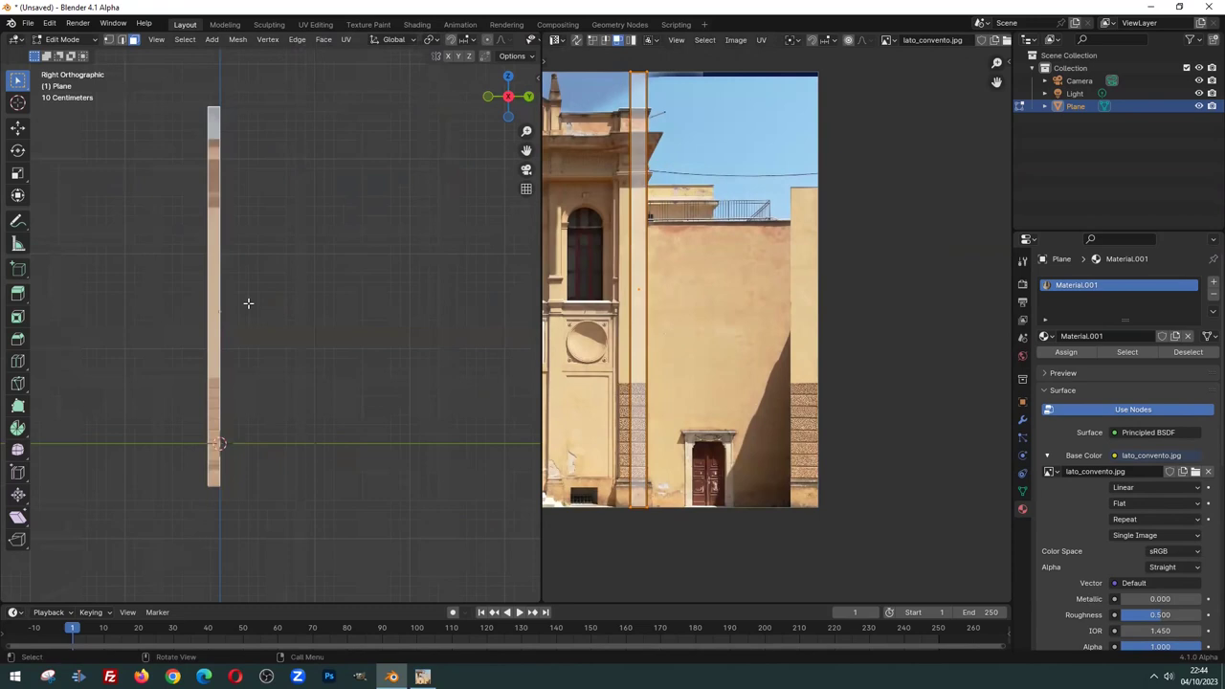
key(u)
click(249, 304)
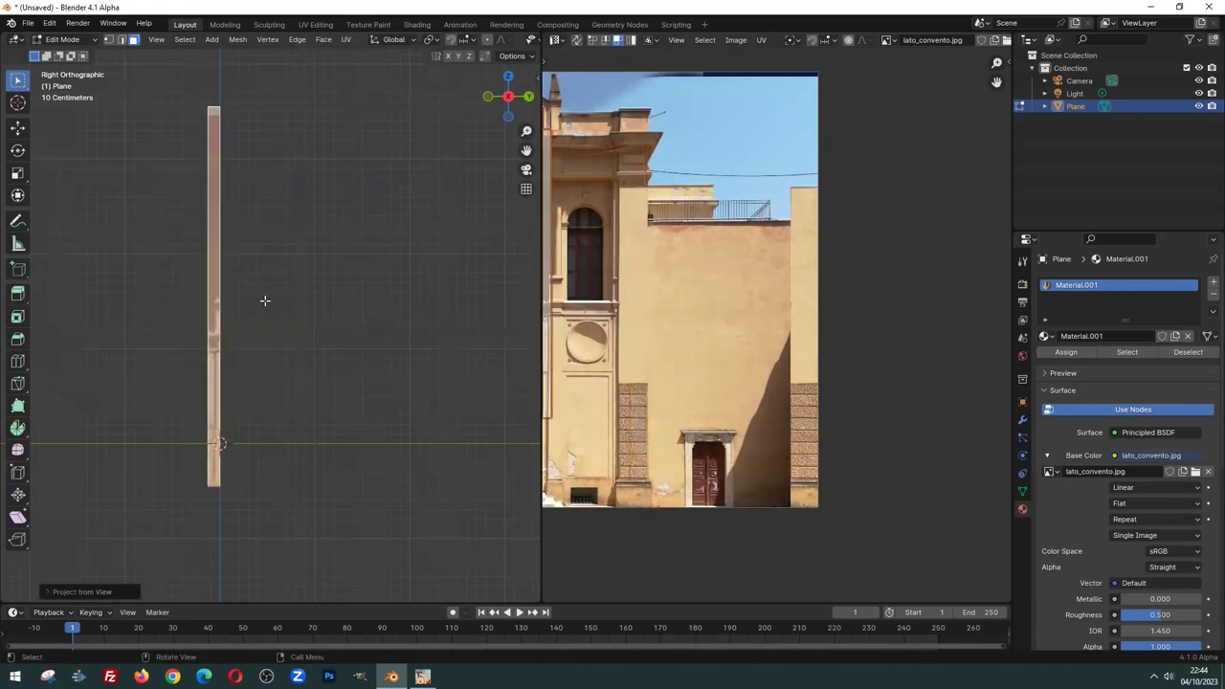
scroll(675, 240, down, 1)
ctrl+middle_drag(674, 240, 636, 290)
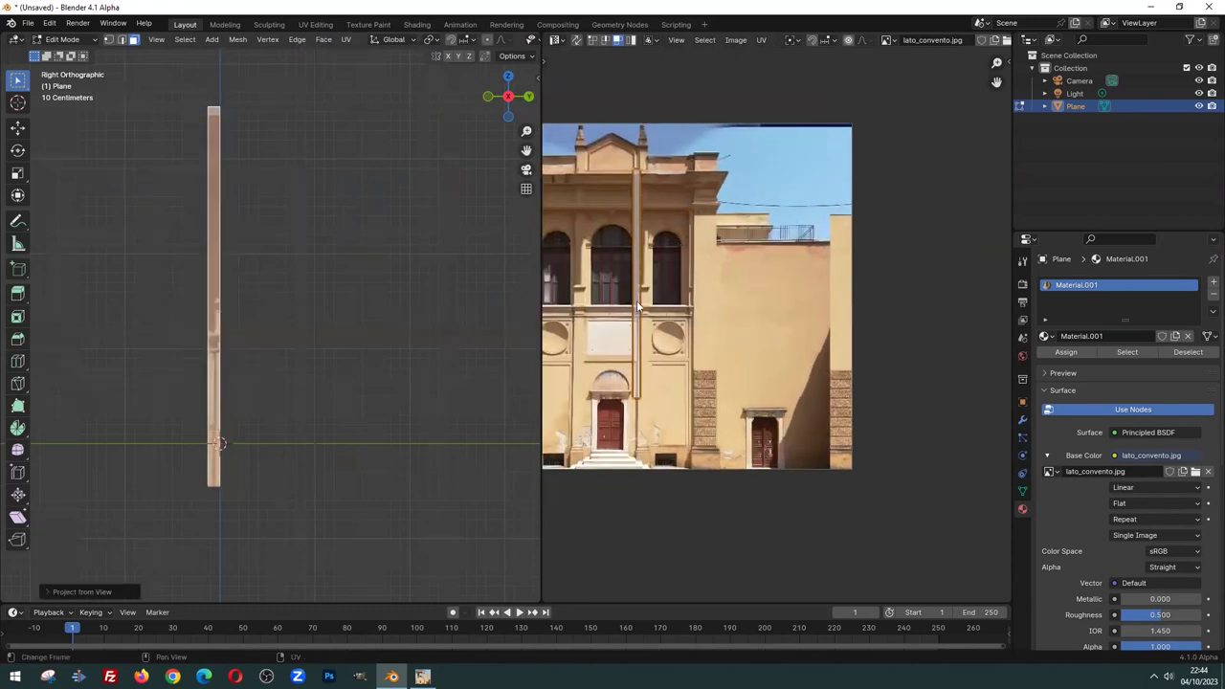
Move the UV strip onto the photo's right wall edge and begin shifting its upper part
middle_drag(431, 335, 287, 316)
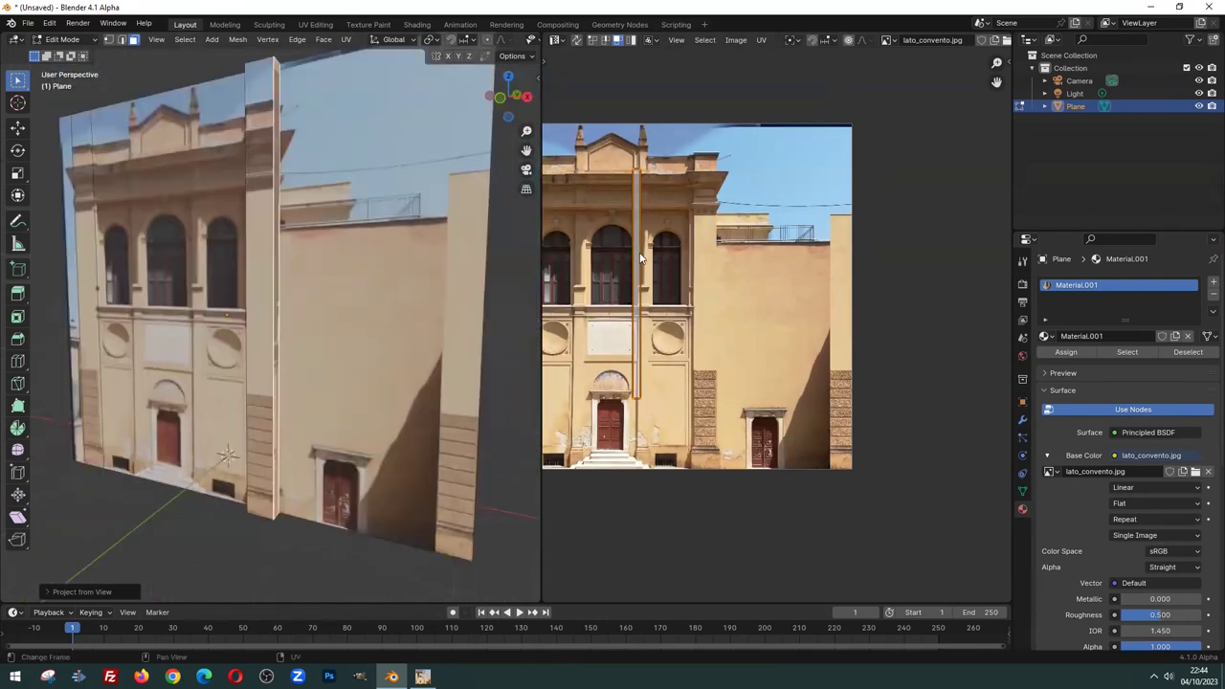
key(g)
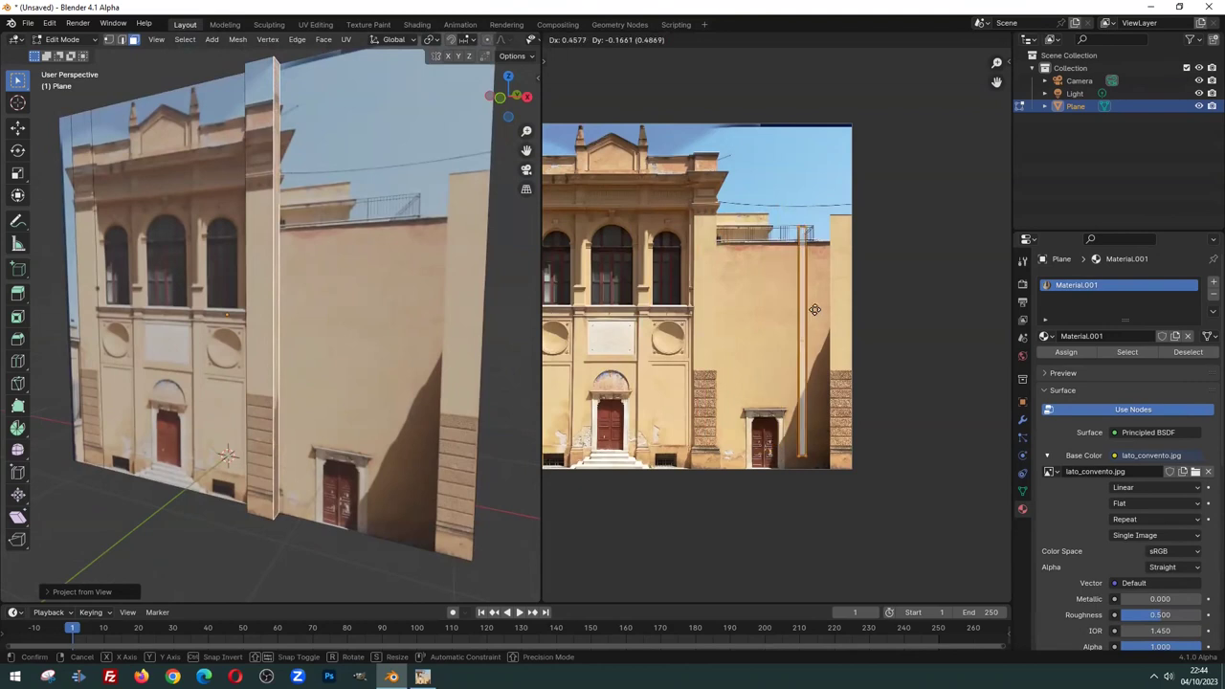
click(851, 296)
middle_drag(364, 306, 461, 306)
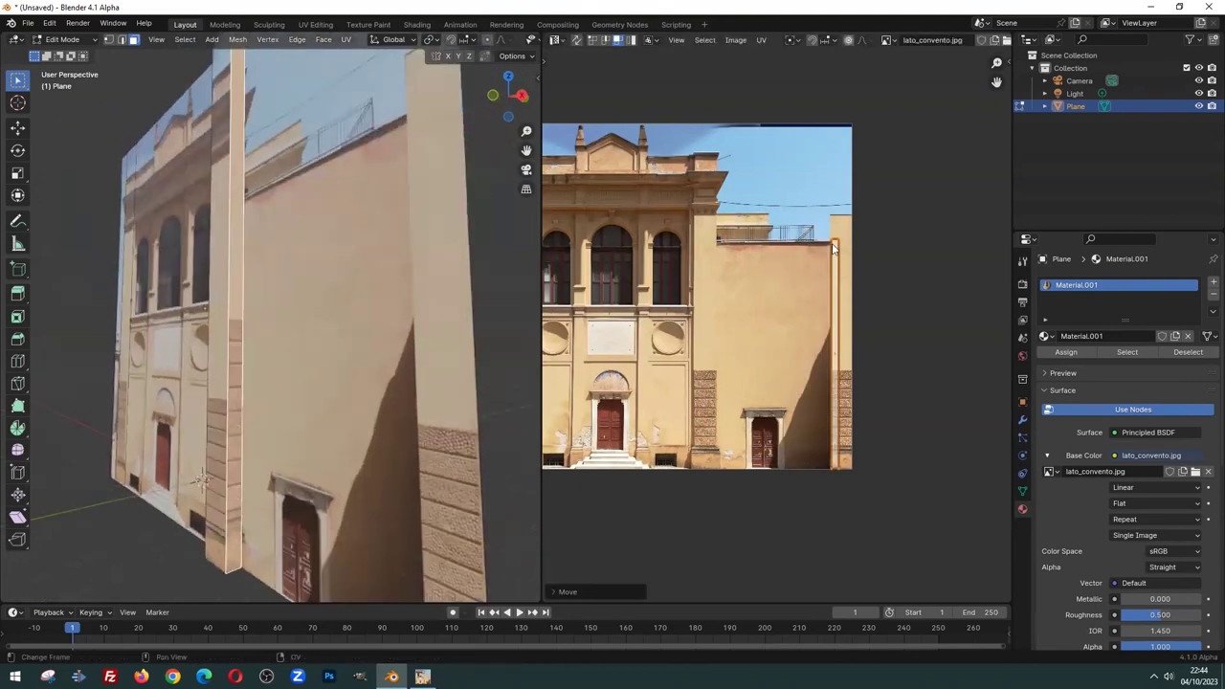
scroll(881, 174, up, 2)
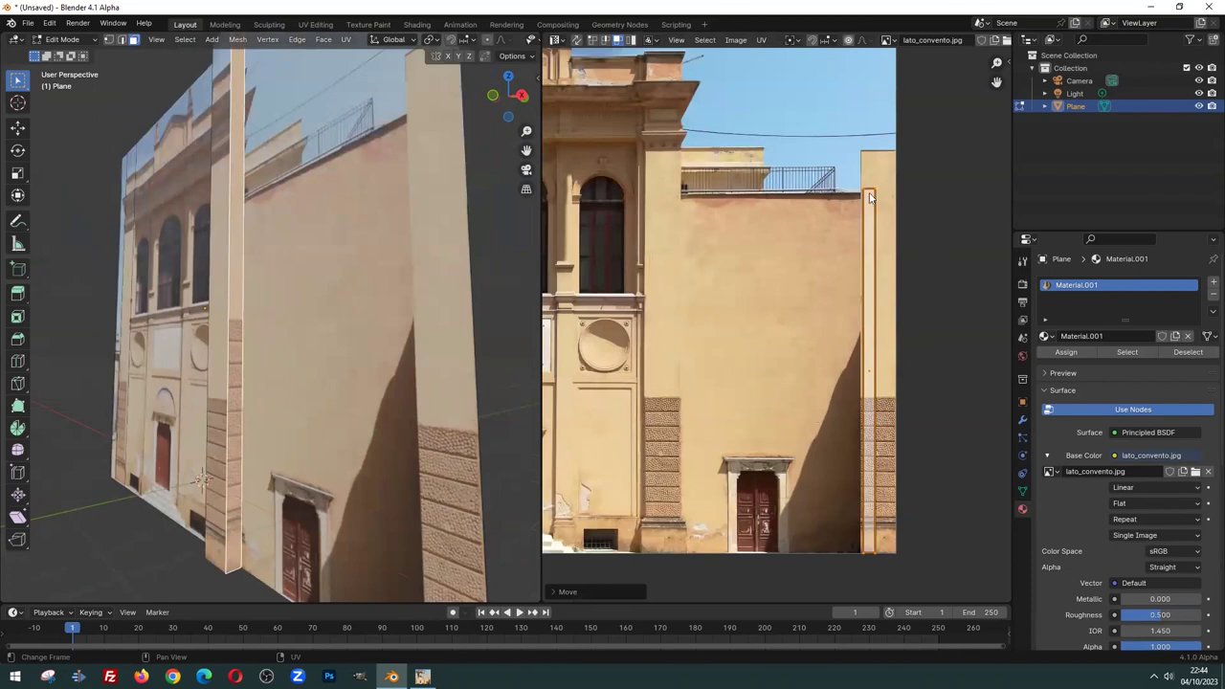
key(g)
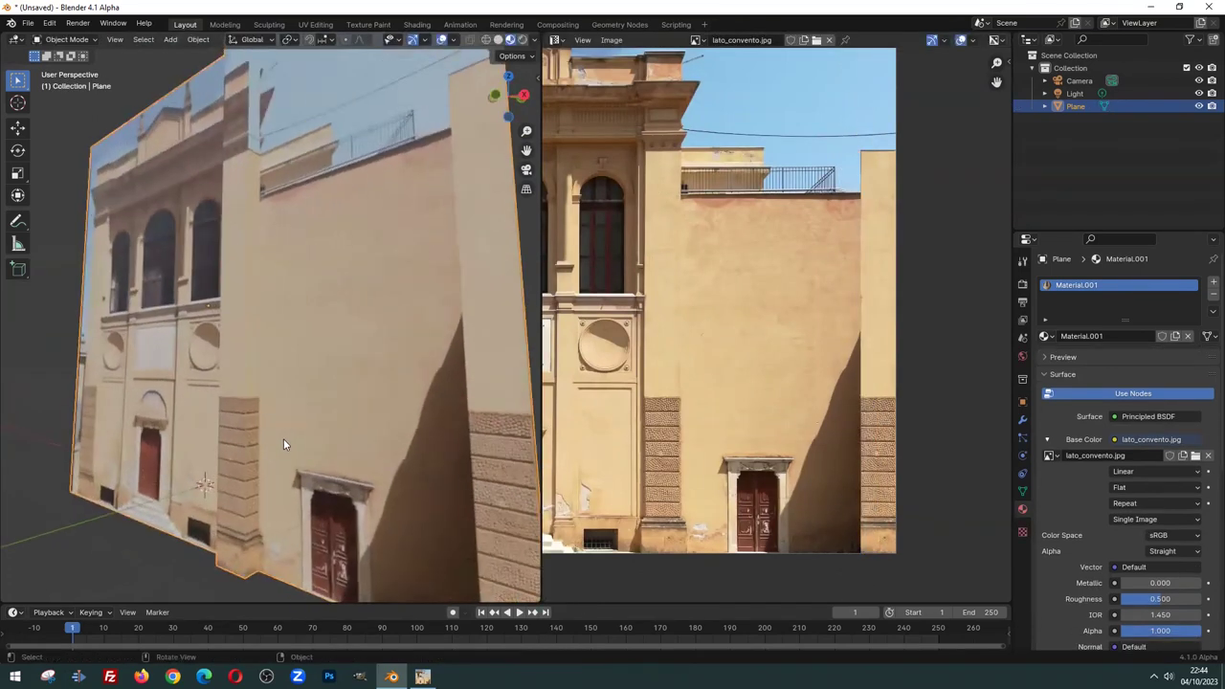
scroll(306, 412, up, 2)
Zoom and pan the UV Editor to frame the whole facade photo
mouse_move(328, 379)
middle_down()
mouse_move(255, 416)
mouse_move(322, 421)
middle_up()
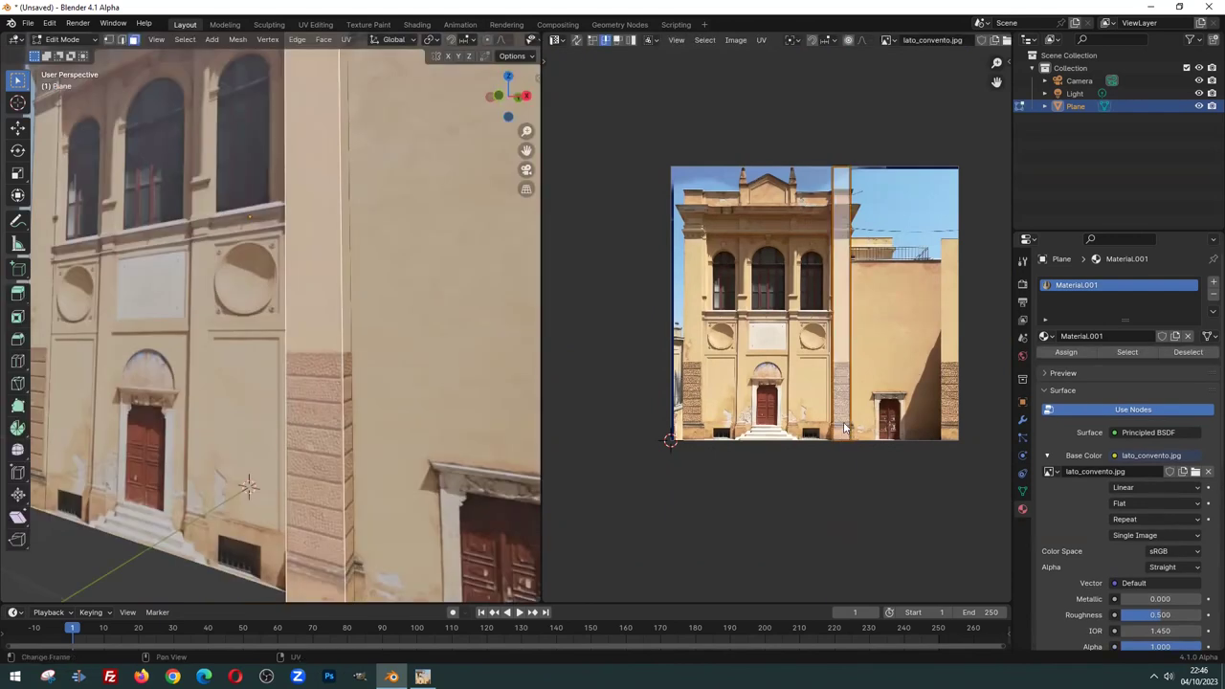
scroll(823, 417, down, 1)
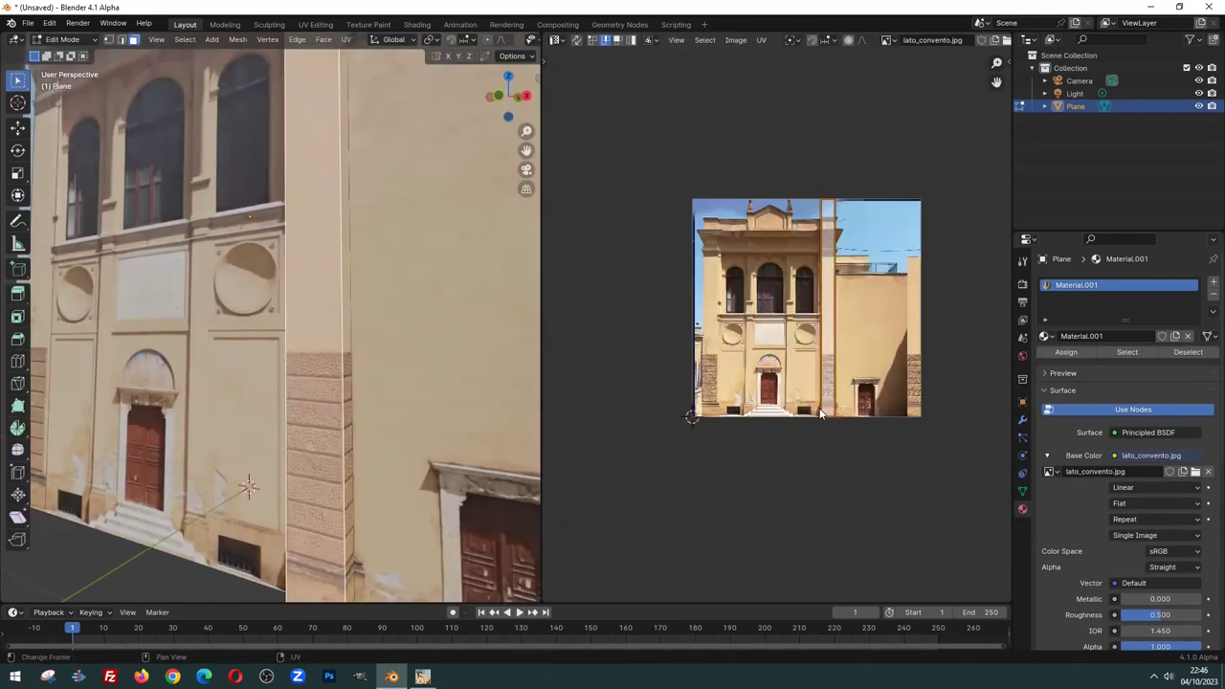
scroll(847, 382, up, 1)
scroll(847, 382, up, 1)
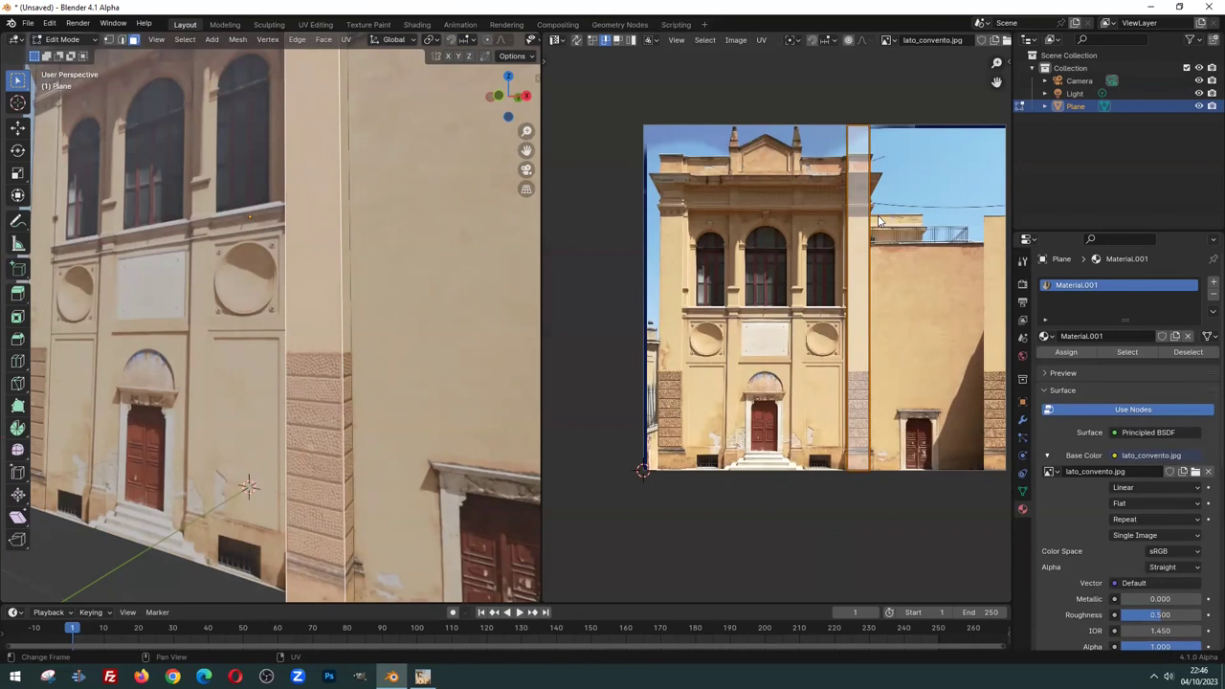
scroll(761, 325, down, 3)
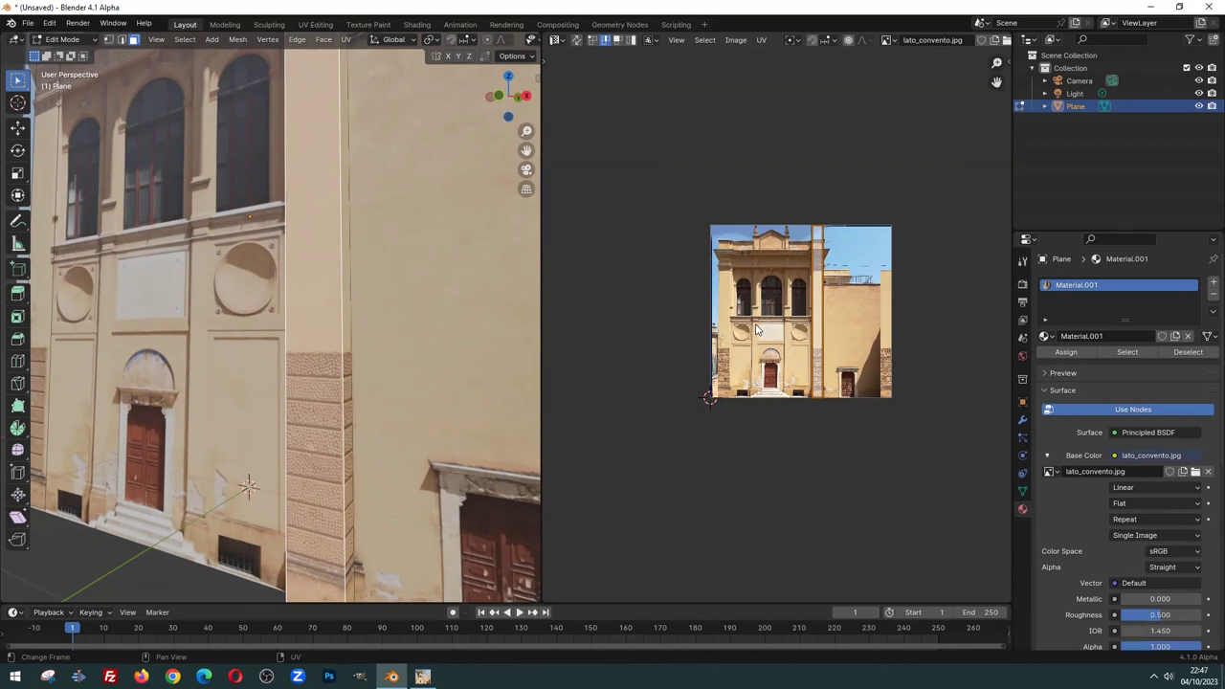
ctrl+middle_drag(657, 310, 864, 317)
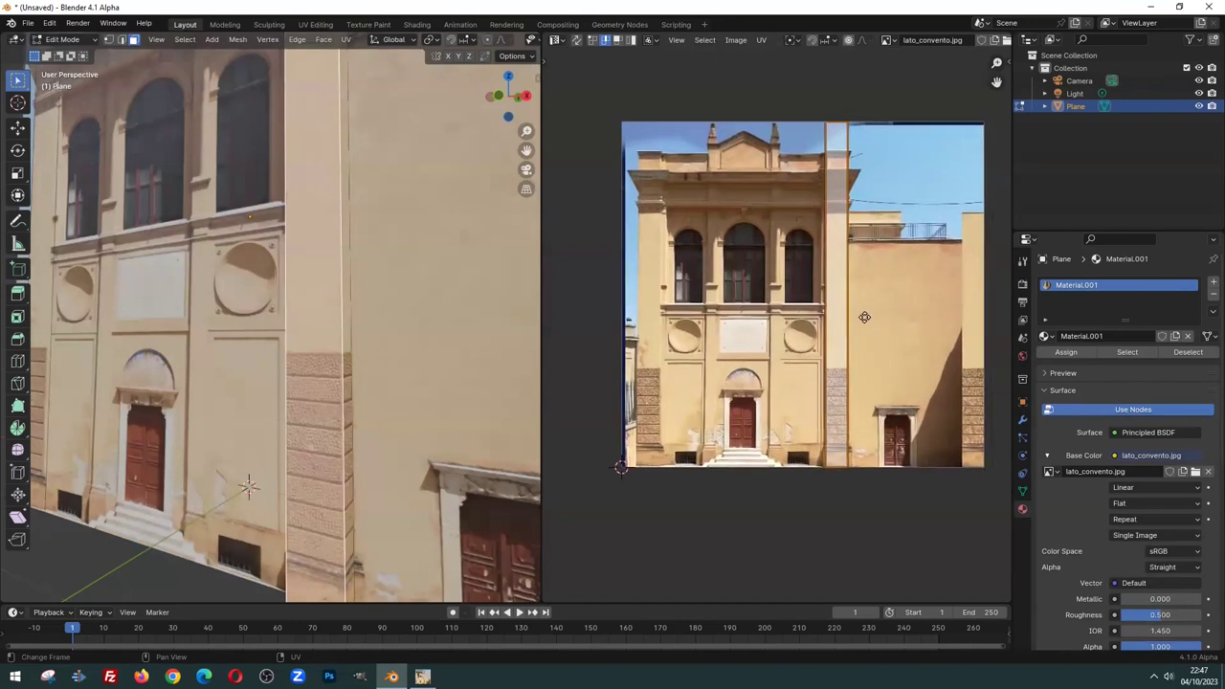
ctrl+scroll(865, 316, right, 2)
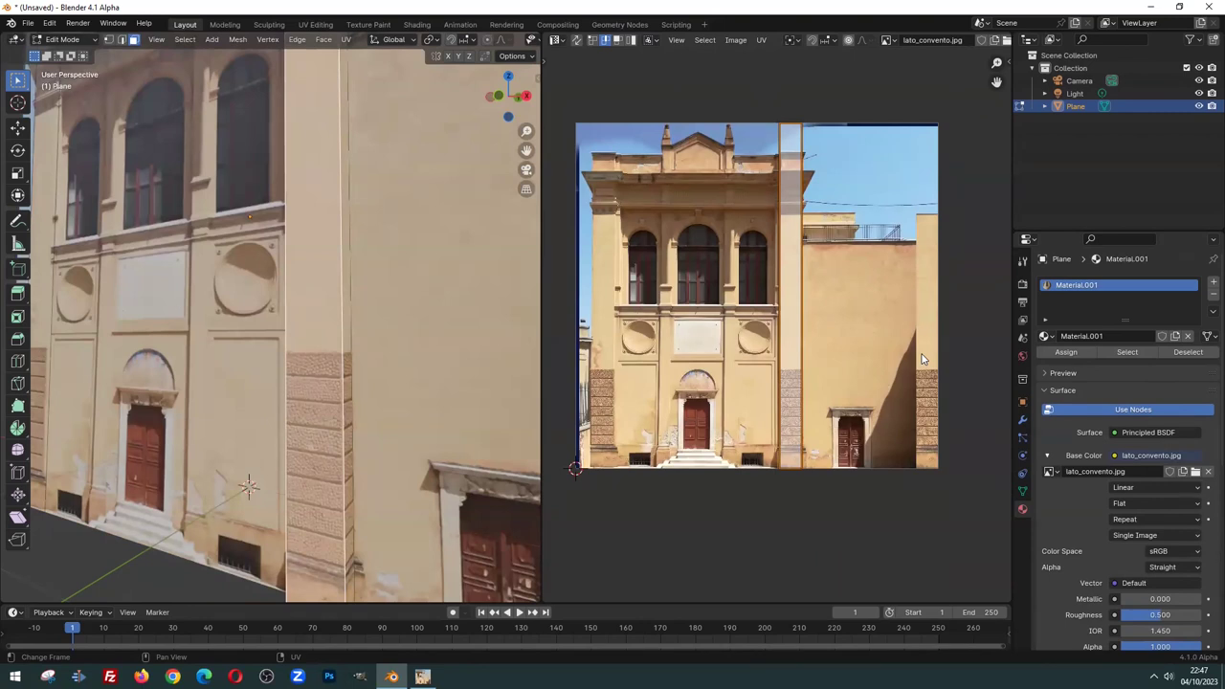
Orbit and zoom the 3D viewport onto the wall's textured corner
middle_drag(431, 335, 328, 330)
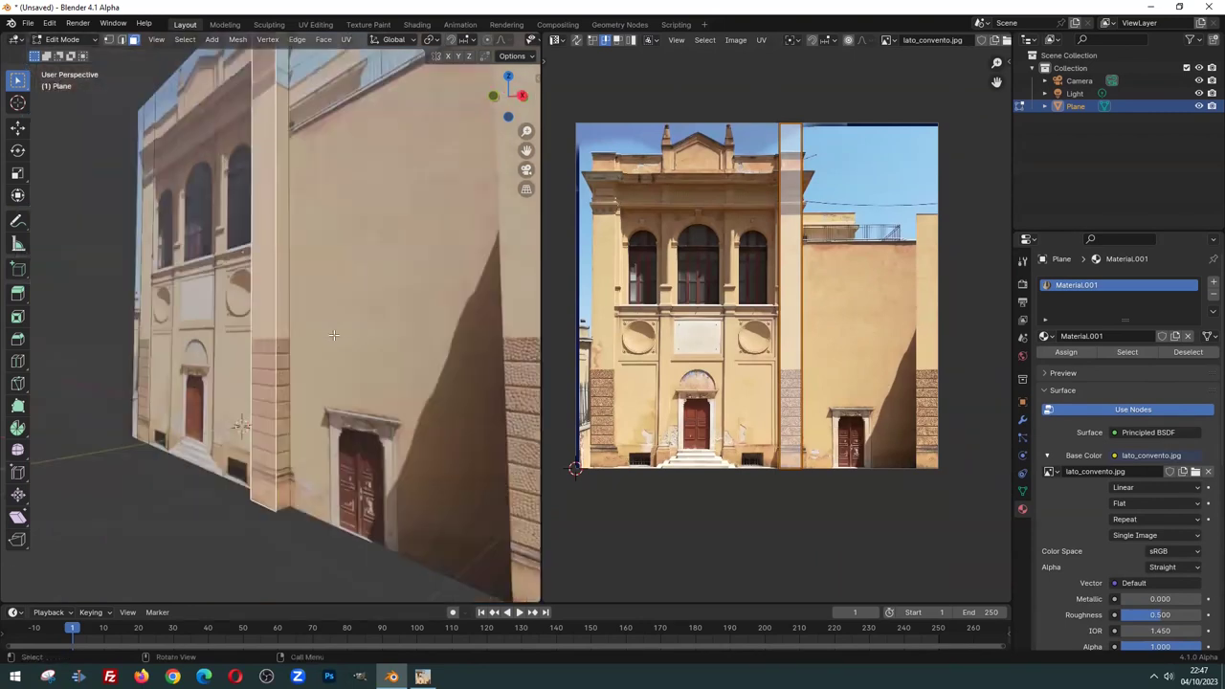
scroll(350, 380, up, 2)
scroll(335, 369, up, 2)
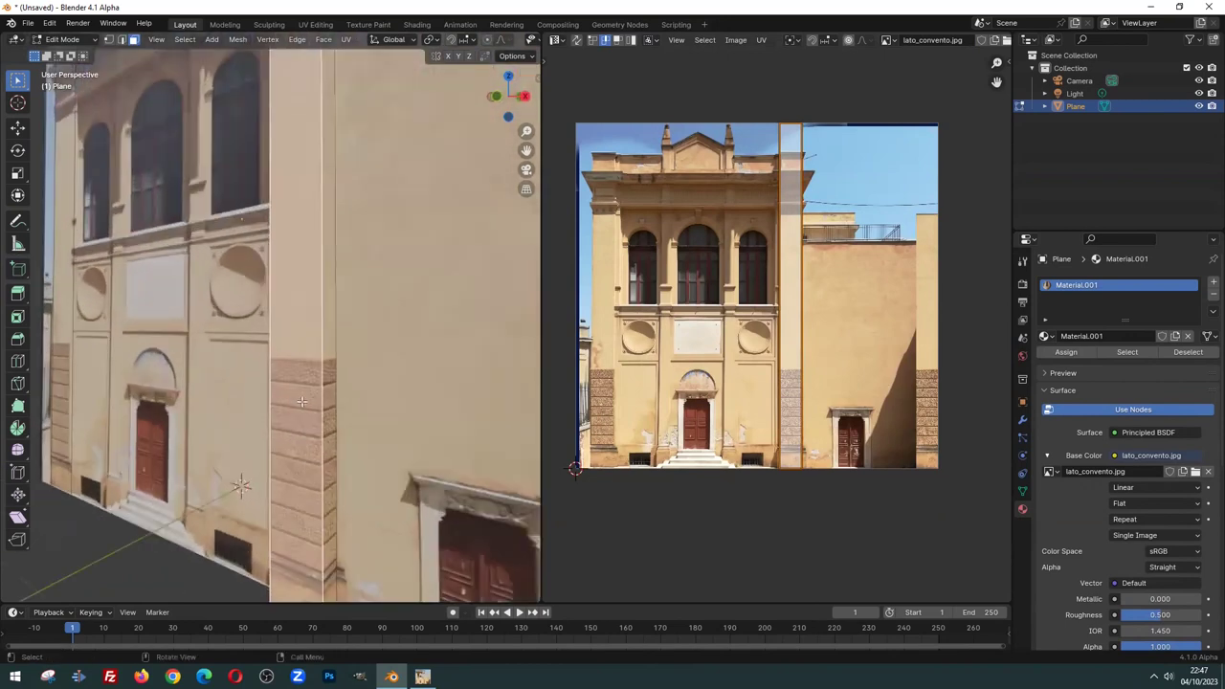
scroll(320, 359, up, 2)
middle_drag(320, 359, 313, 352)
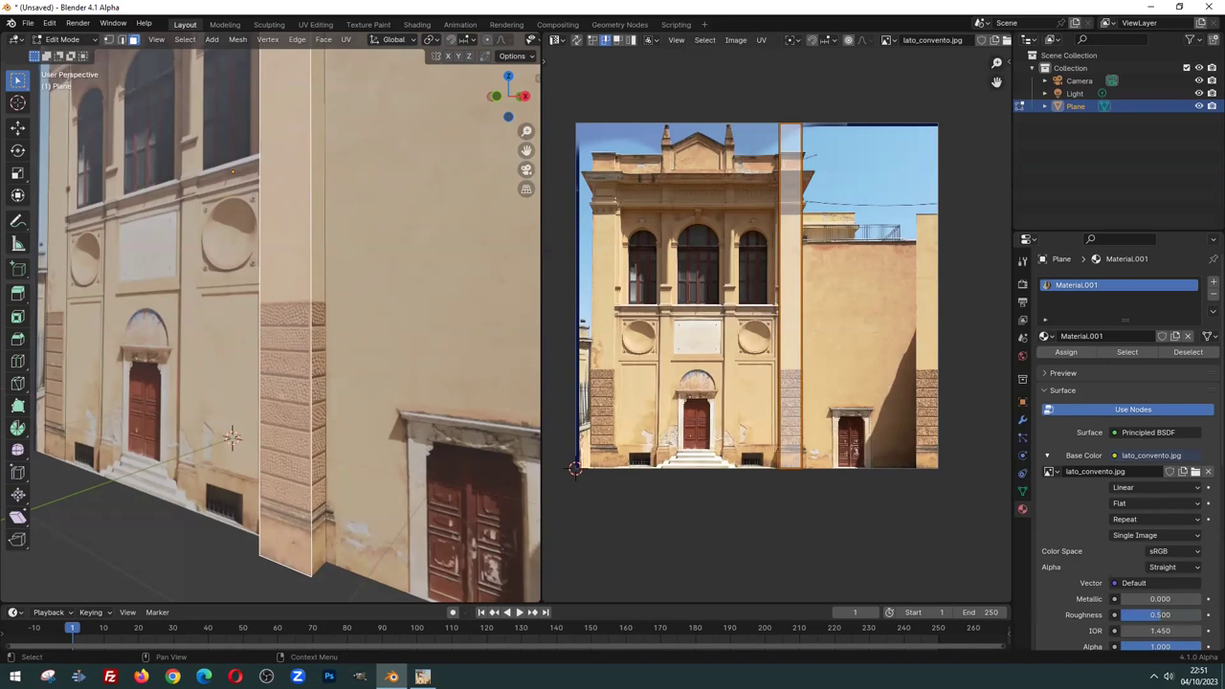
Select the narrow step face beside the pillar and switch to Front view
scroll(366, 323, down, 3)
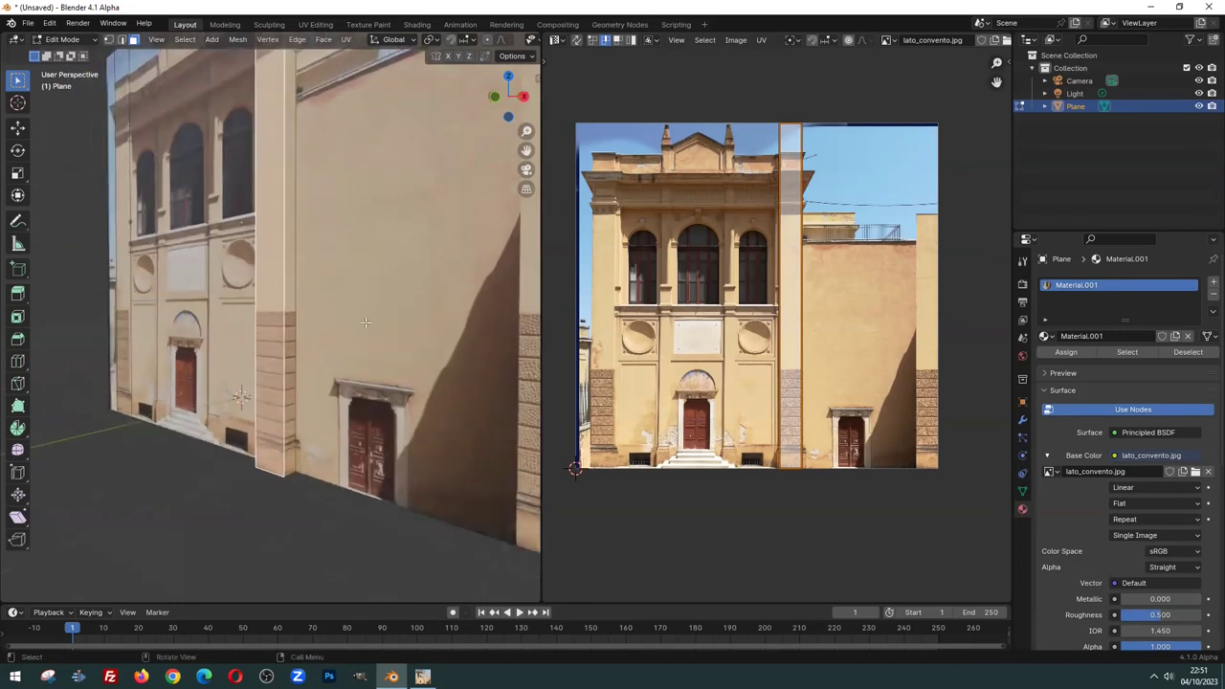
scroll(365, 323, up, 2)
scroll(273, 282, up, 2)
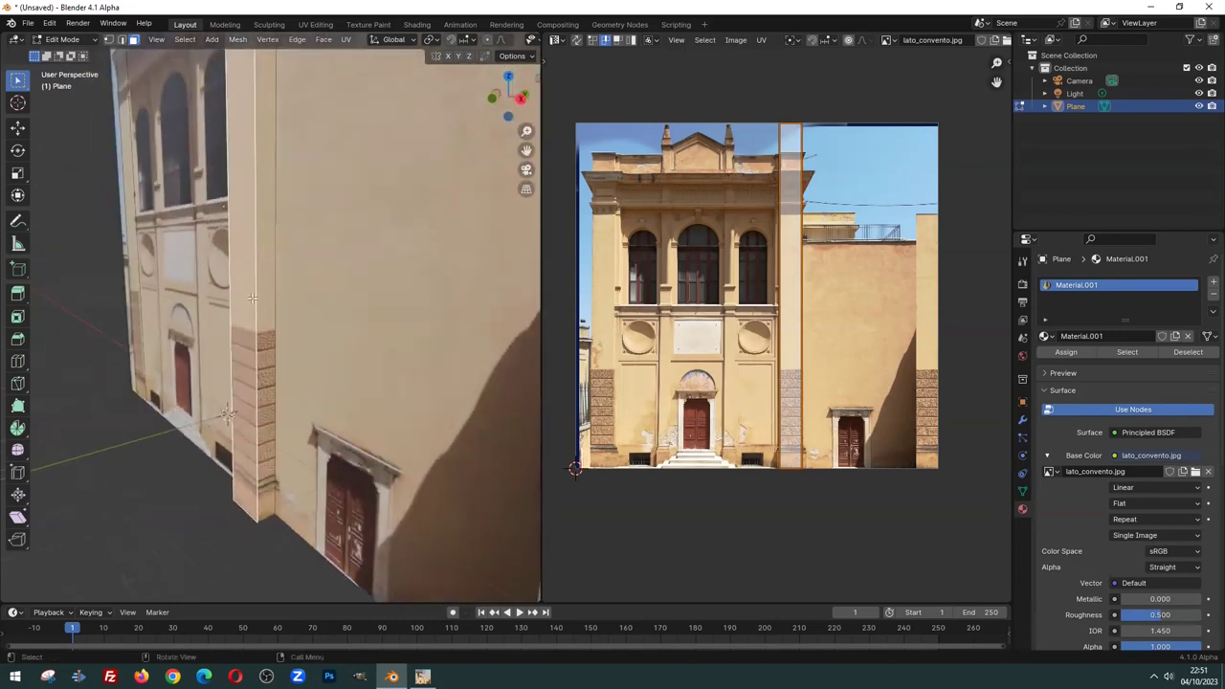
click(262, 297)
mouse_move(262, 296)
middle_down()
mouse_move(353, 258)
mouse_move(347, 285)
middle_up()
scroll(353, 258, up, 4)
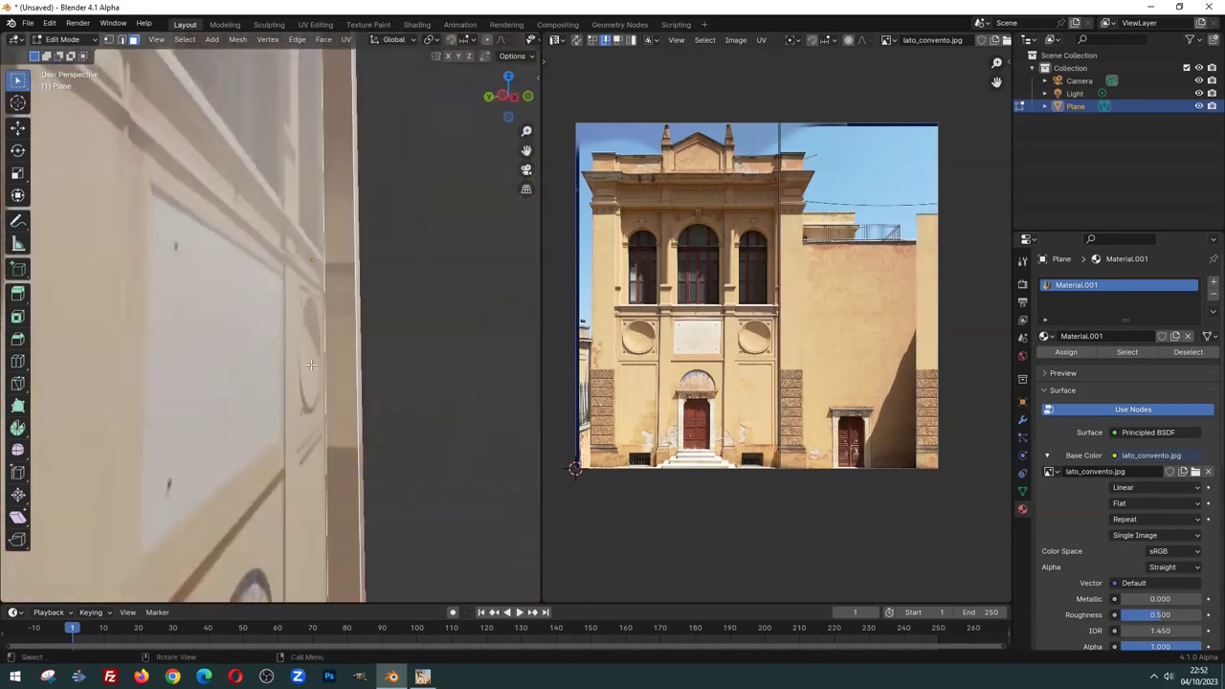
scroll(335, 341, down, 3)
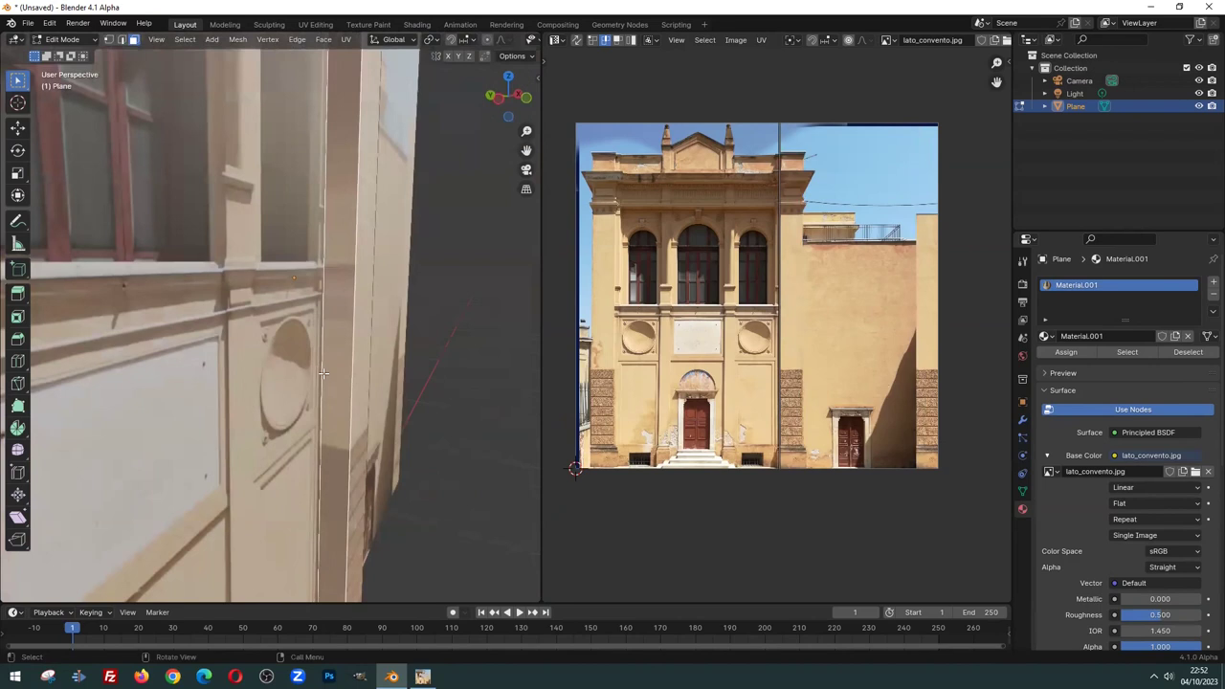
key(KP_1)
Switch to Left Orthographic view and zoom in on the plane's edge
key(ctrl+KP_1)
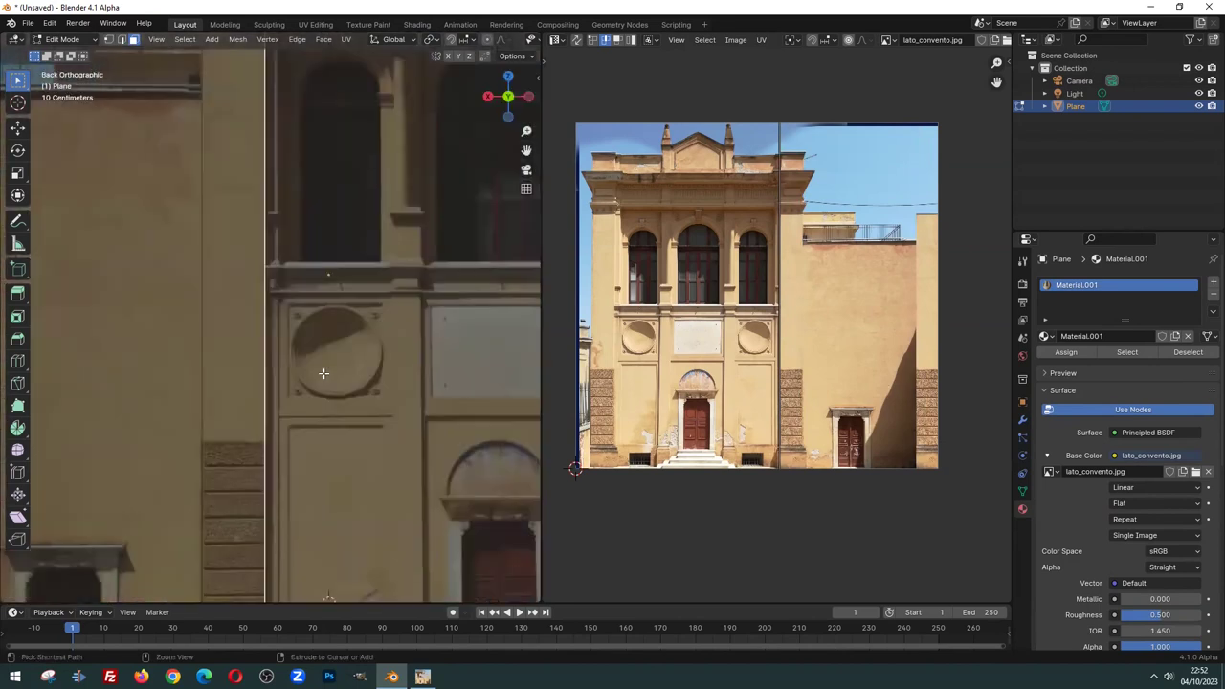
key(KP_3)
key(ctrl+KP_3)
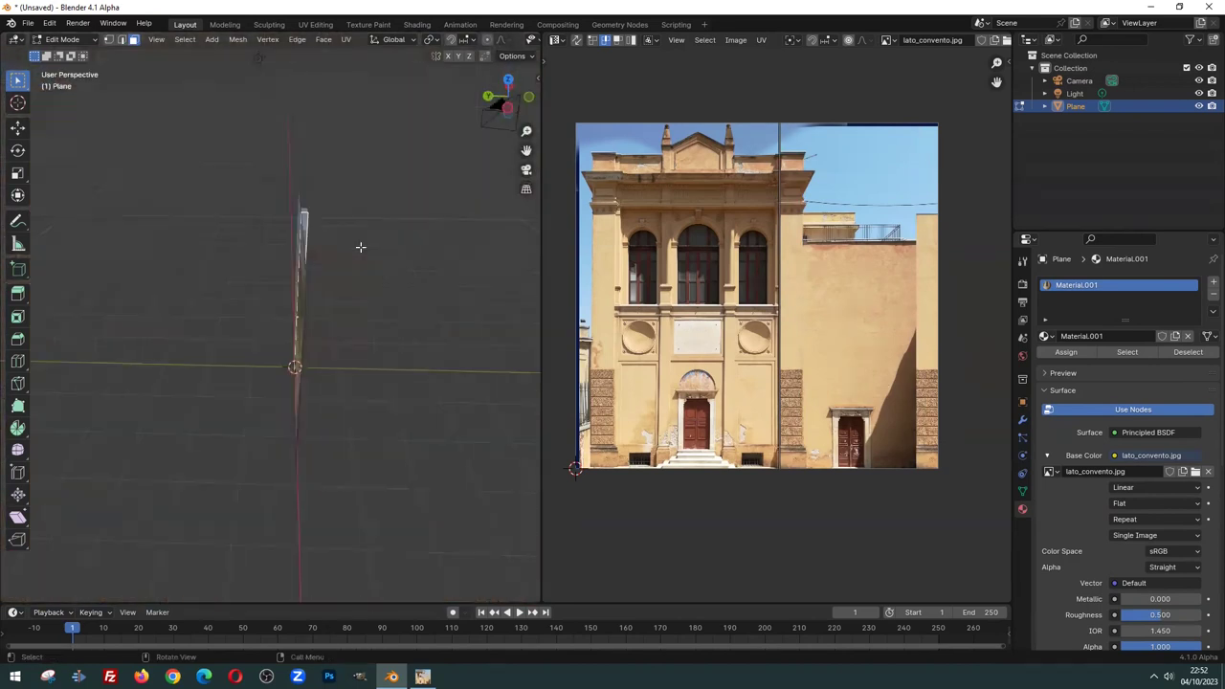
scroll(357, 224, up, 3)
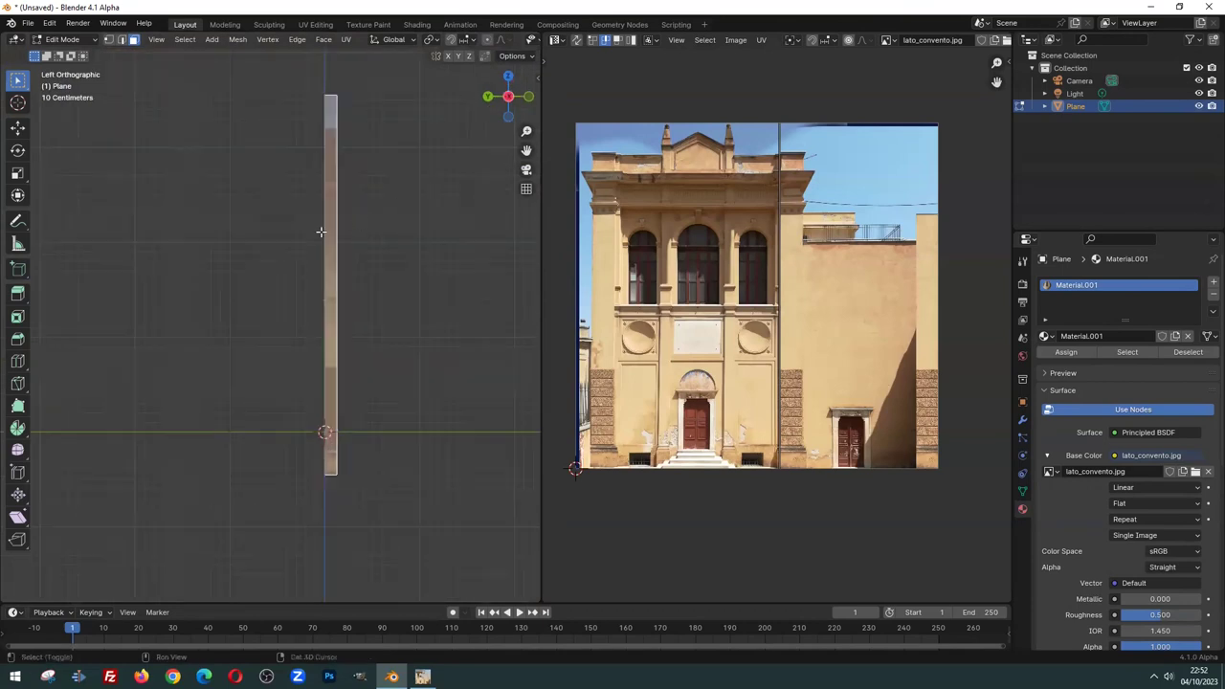
scroll(325, 232, up, 2)
scroll(243, 290, up, 3)
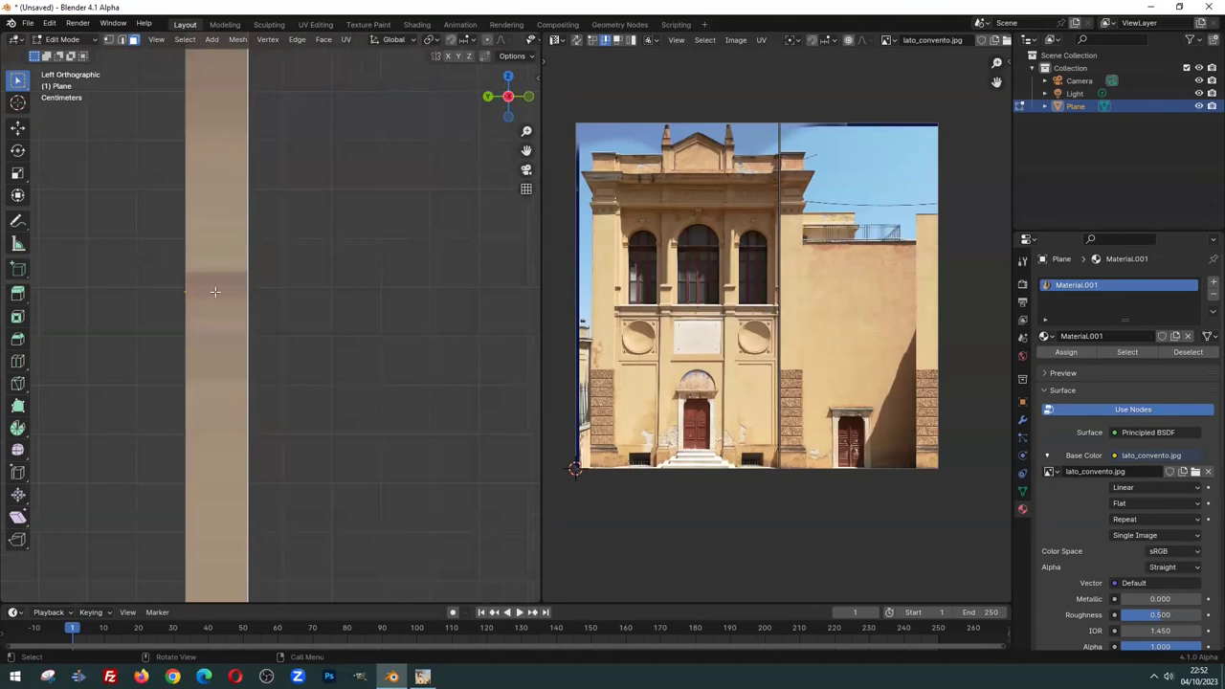
scroll(216, 293, down, 4)
scroll(272, 276, up, 1)
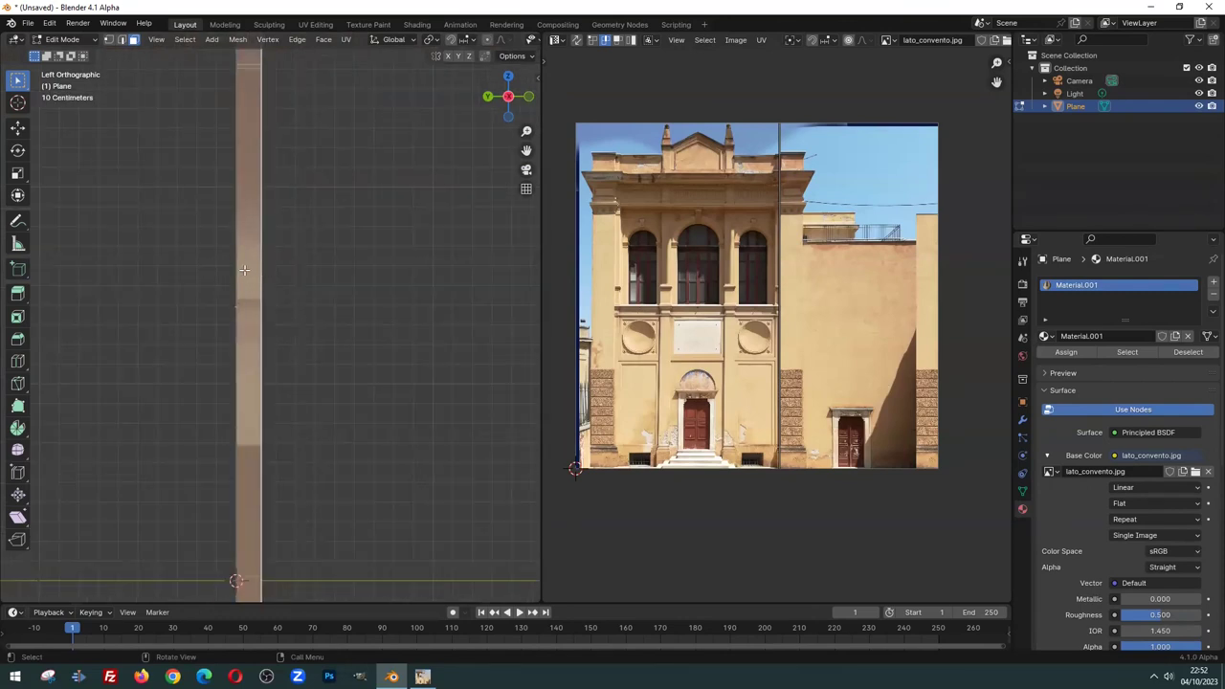
Project the narrow face's UVs from the side view
key(u)
key(u)
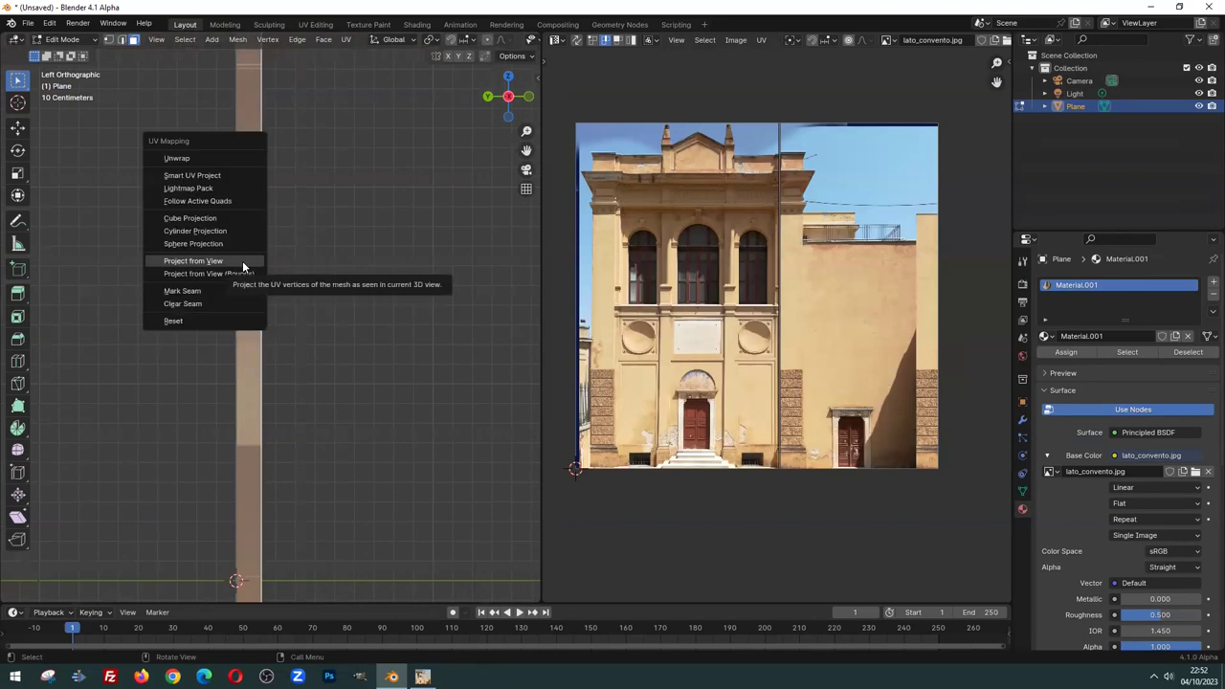
click(242, 260)
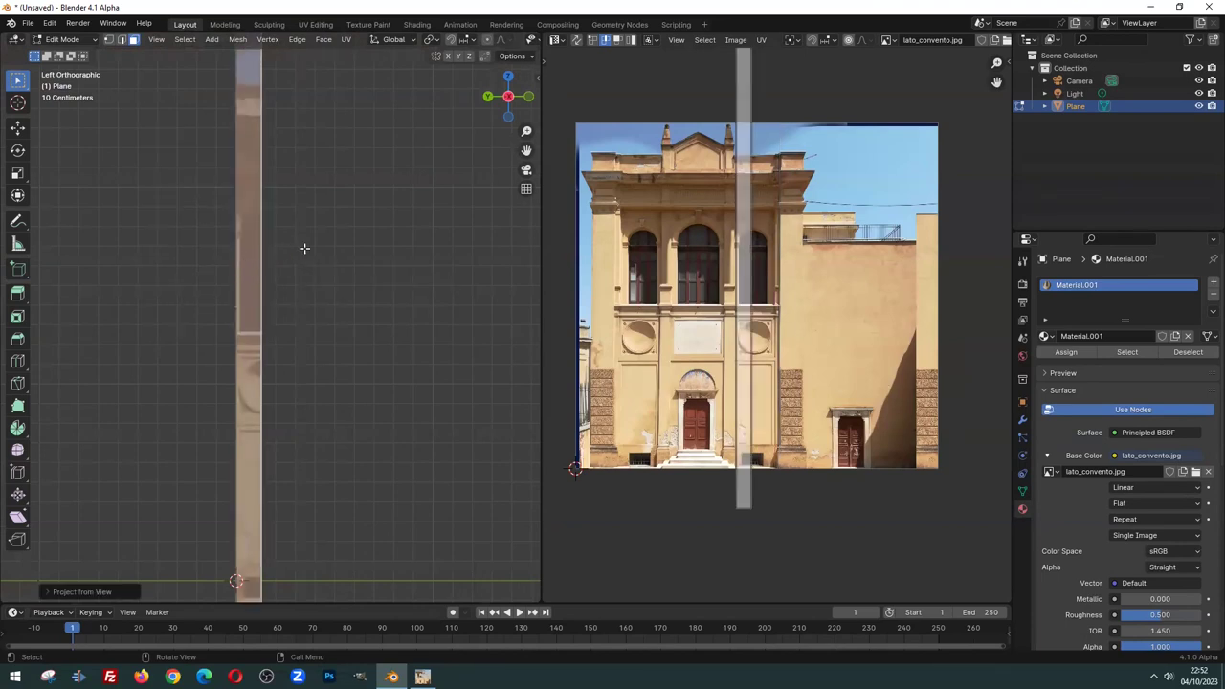
scroll(299, 253, down, 3)
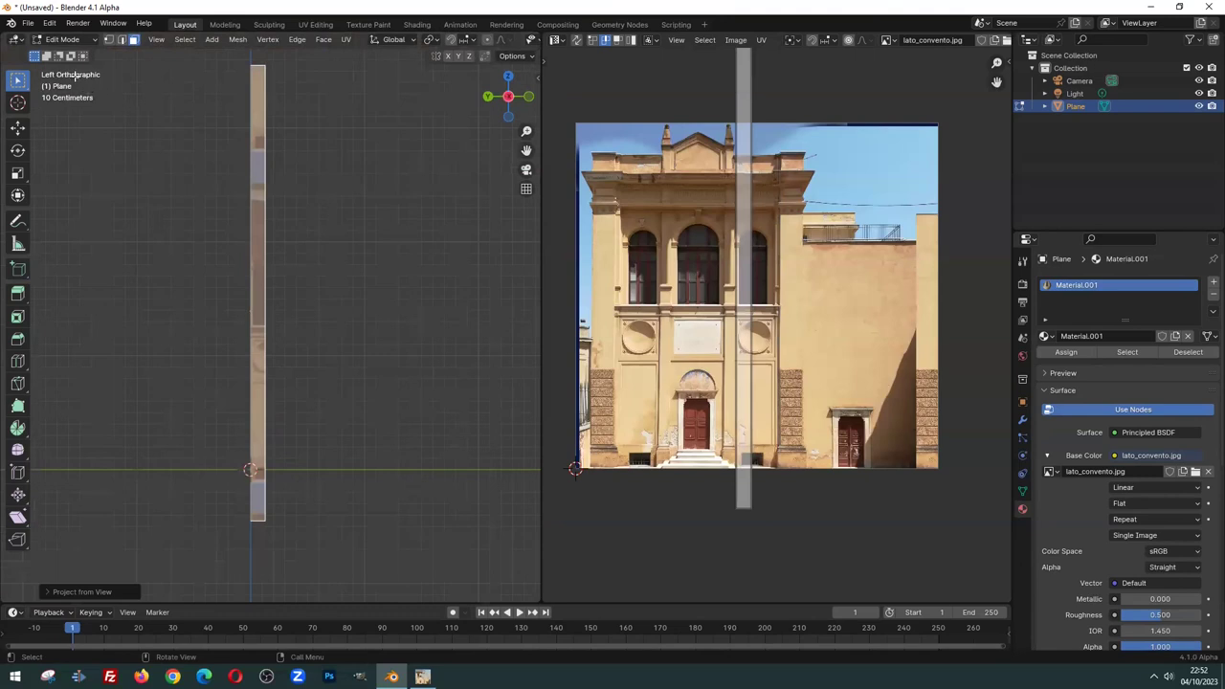
Clear the selection, orbit into perspective and select the narrow side strip face
key(alt+a)
mouse_move(246, 272)
middle_down()
mouse_move(250, 243)
mouse_move(248, 280)
middle_up()
click(252, 260)
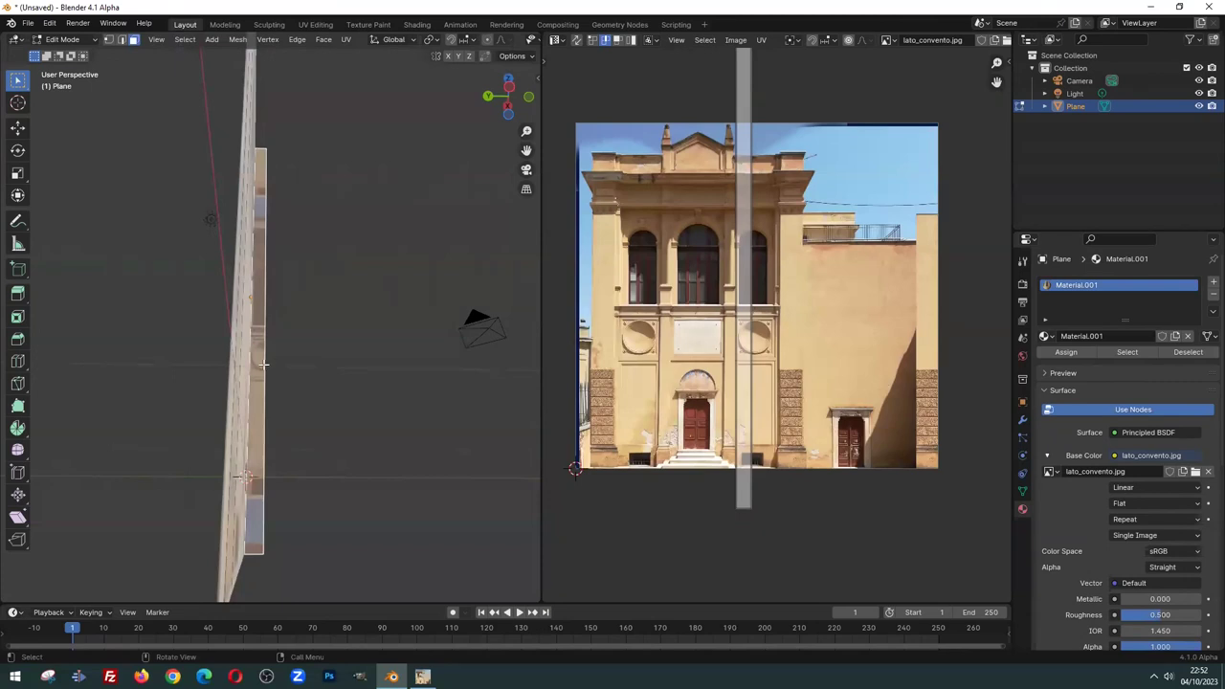
Project the side strip's UVs from view and move them onto the photo's right building edge
key(u)
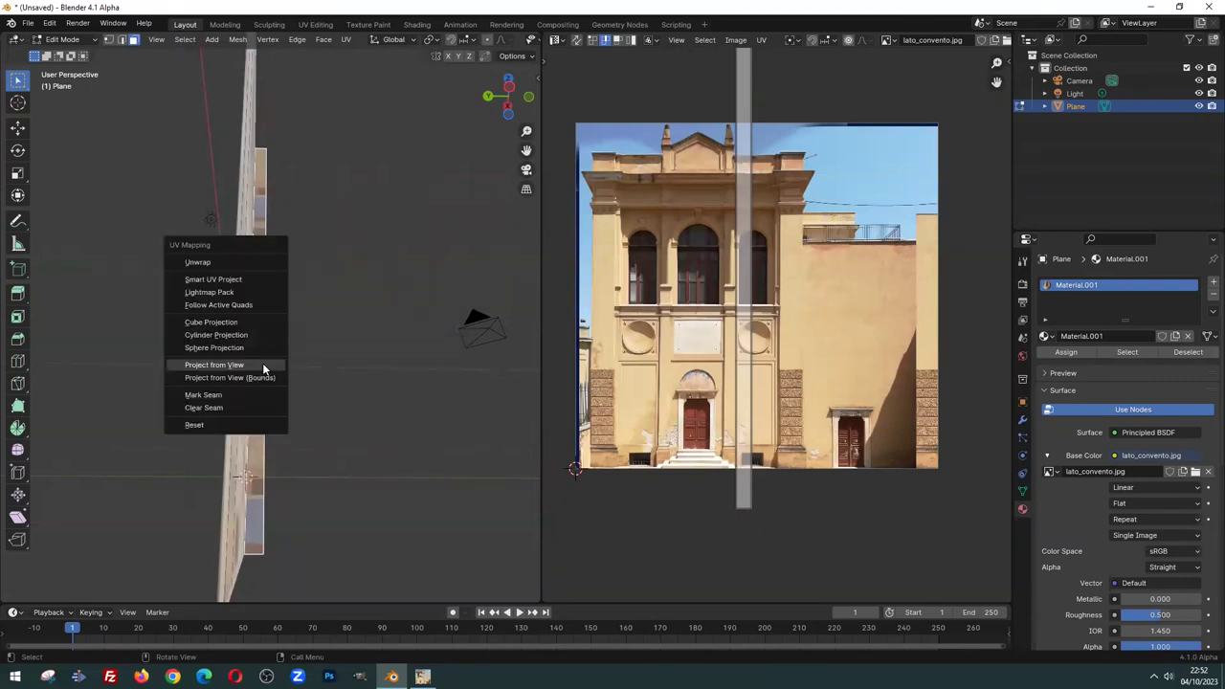
click(262, 363)
scroll(685, 297, up, 4)
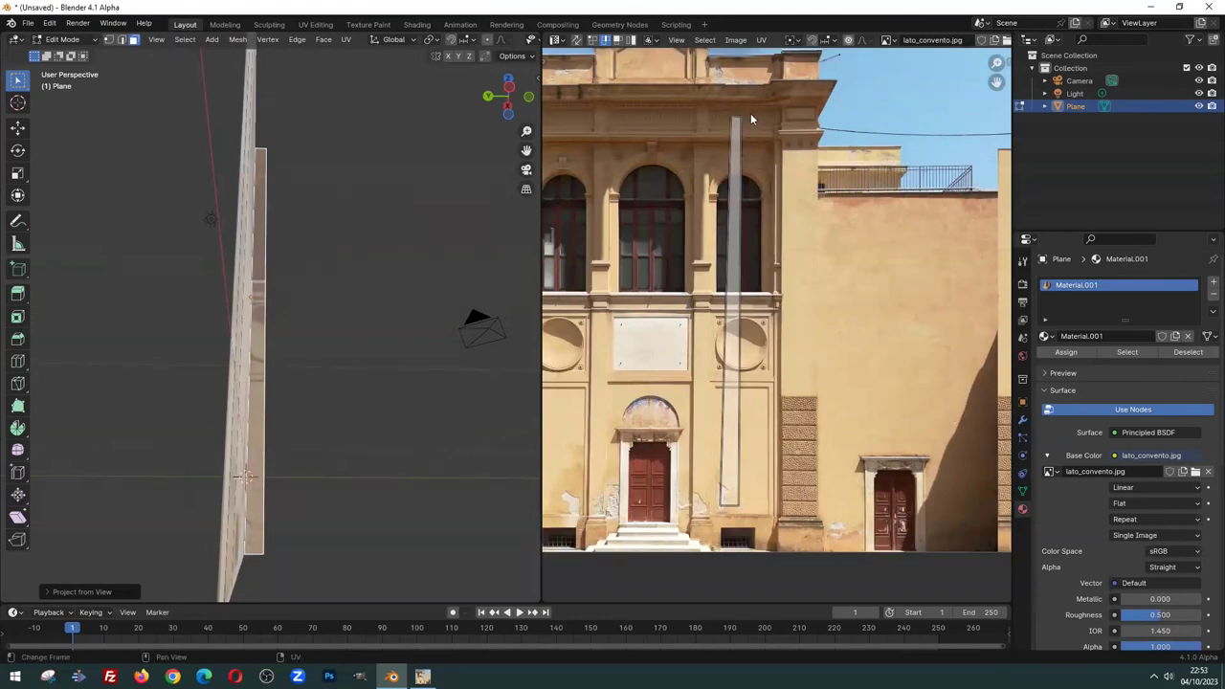
scroll(745, 326, down, 1)
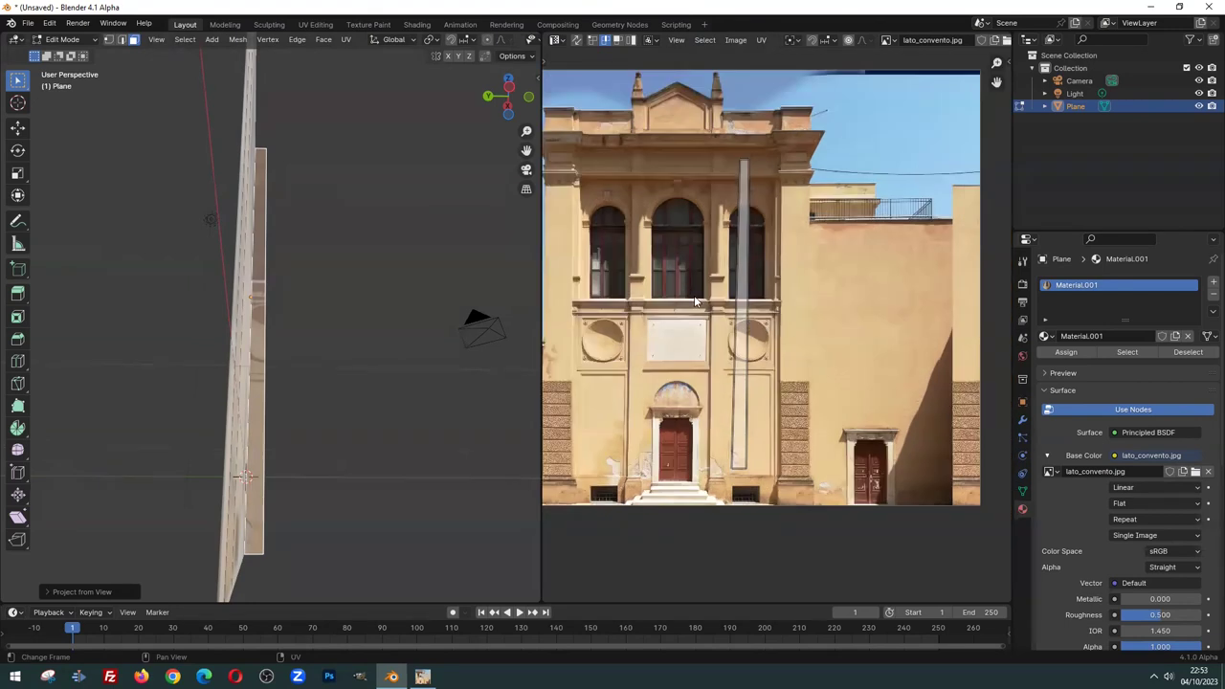
key(g)
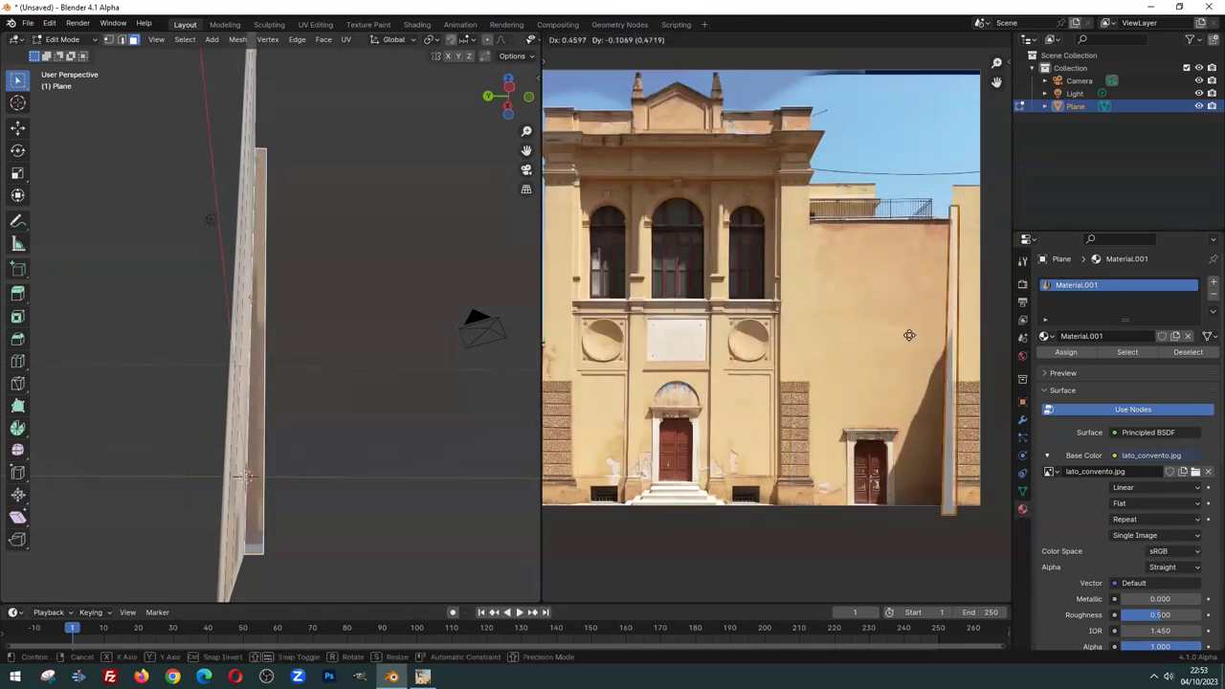
click(913, 325)
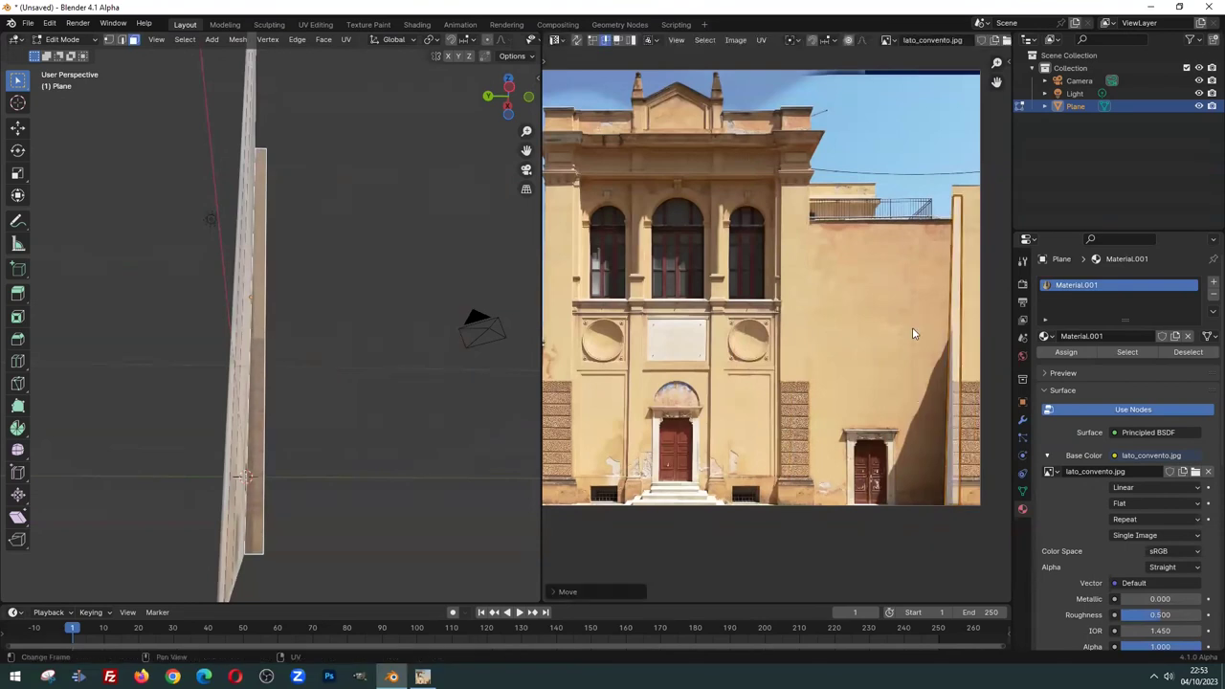
middle_drag(833, 389, 795, 422)
scroll(795, 422, up, 5)
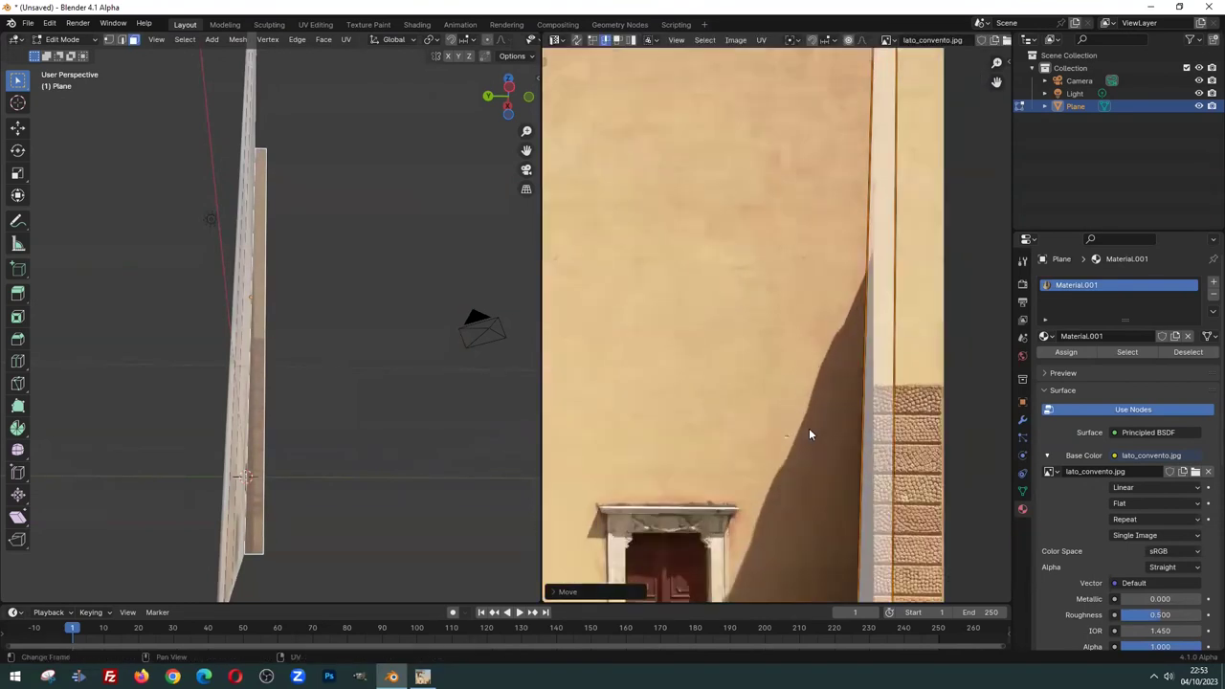
scroll(809, 428, down, 3)
In UV vertex select, move the selected edge against the pilaster's edge
mouse_move(315, 415)
middle_down()
mouse_move(274, 425)
mouse_move(245, 395)
mouse_move(274, 393)
middle_up()
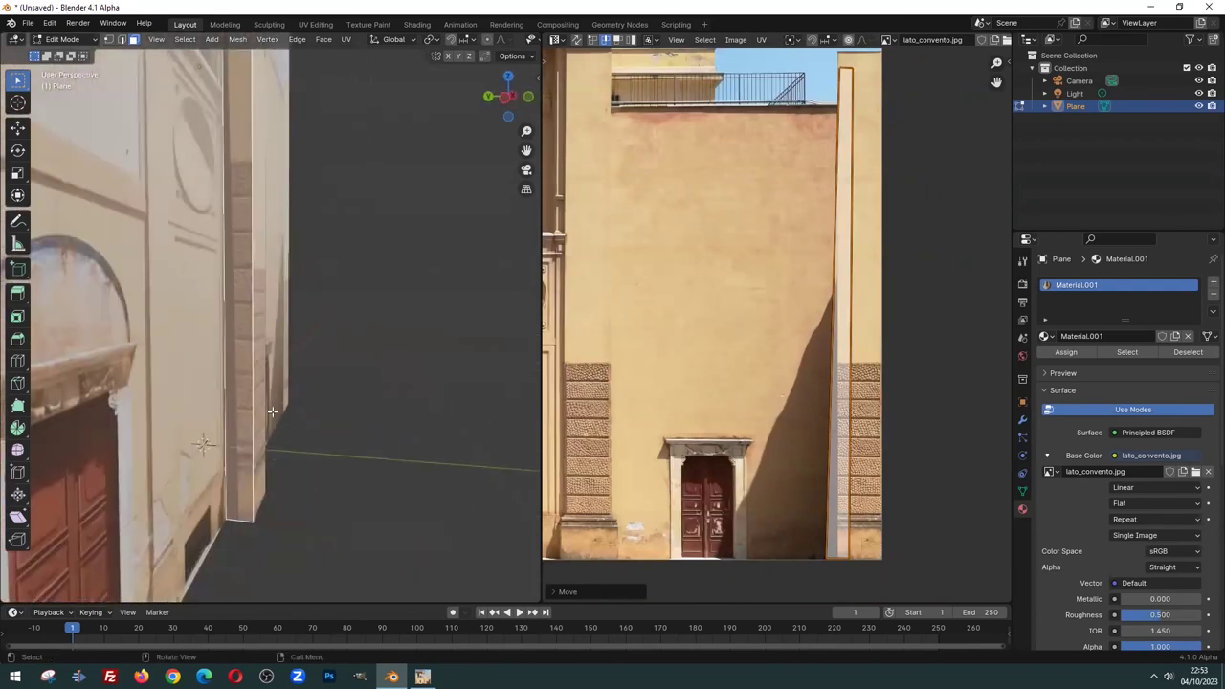
middle_drag(794, 559, 740, 392)
scroll(758, 460, up, 3)
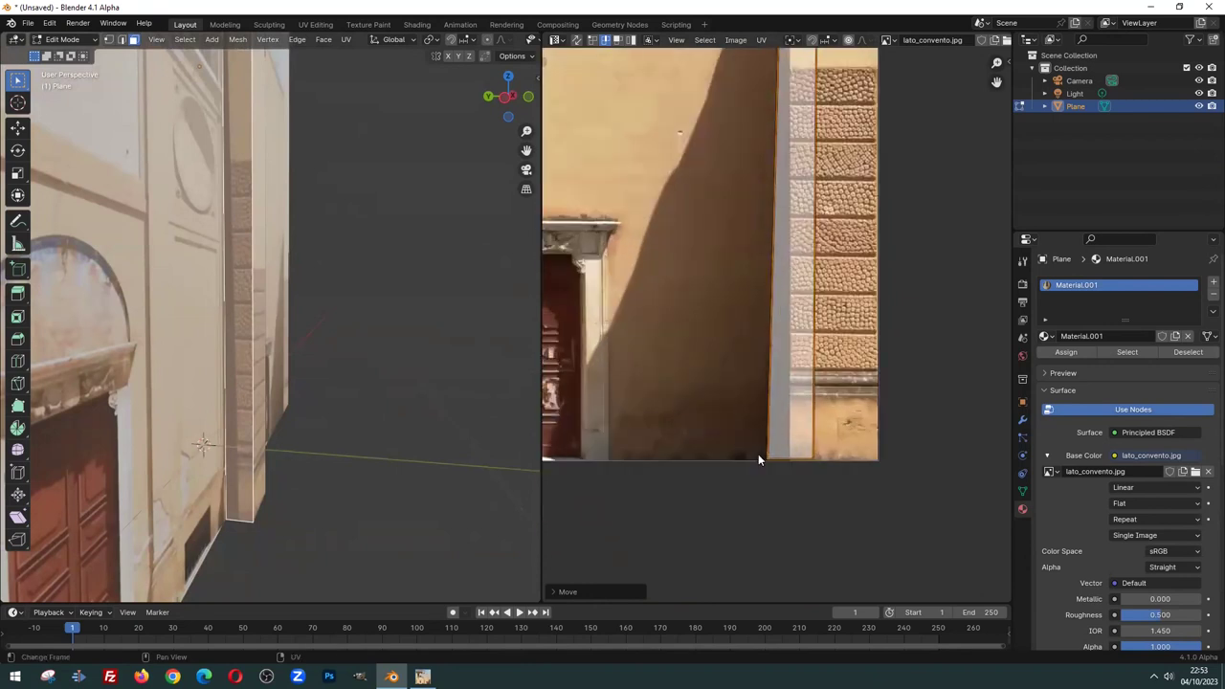
key(1)
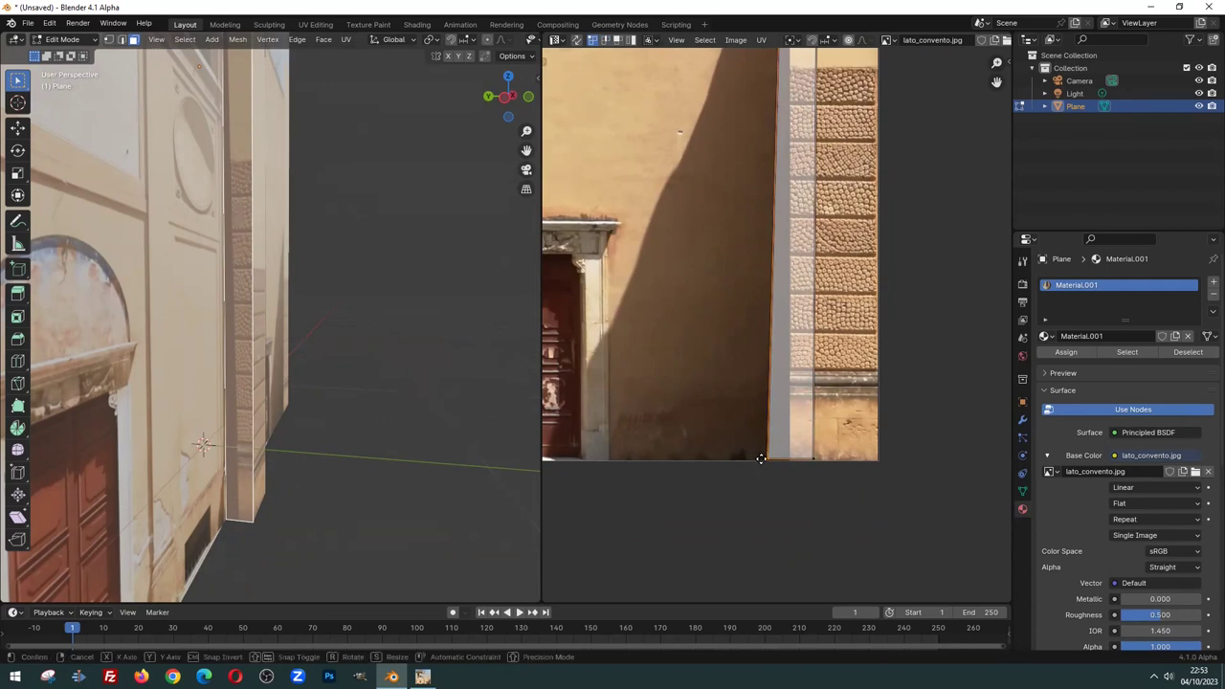
key(g)
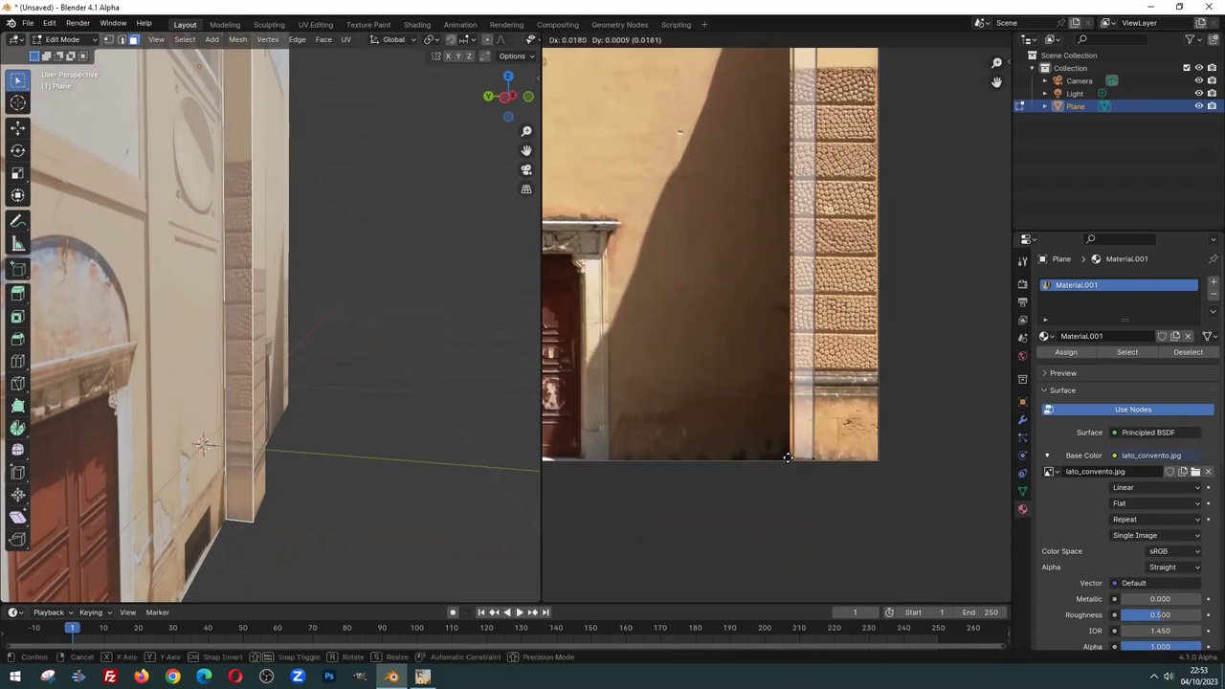
click(785, 455)
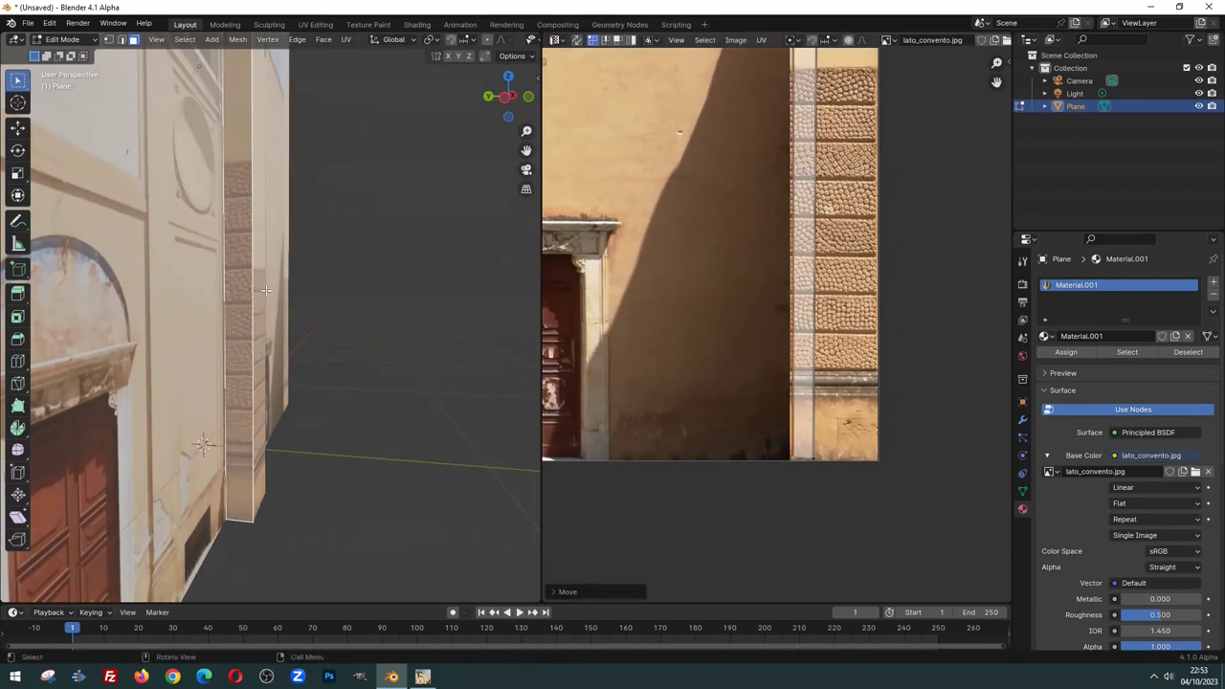
Slide the UV edge along Y to the pilaster's full height, then return to Object Mode
middle_drag(265, 290, 287, 316)
scroll(713, 251, down, 3)
scroll(801, 446, up, 5)
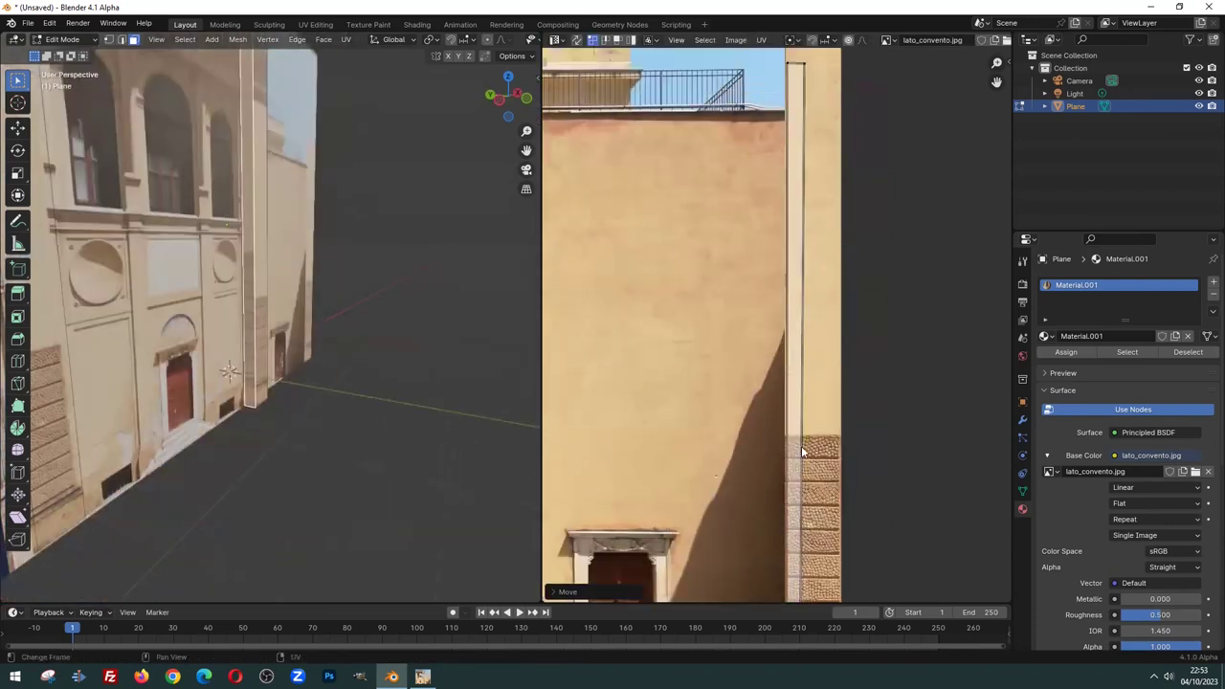
scroll(780, 326, down, 2)
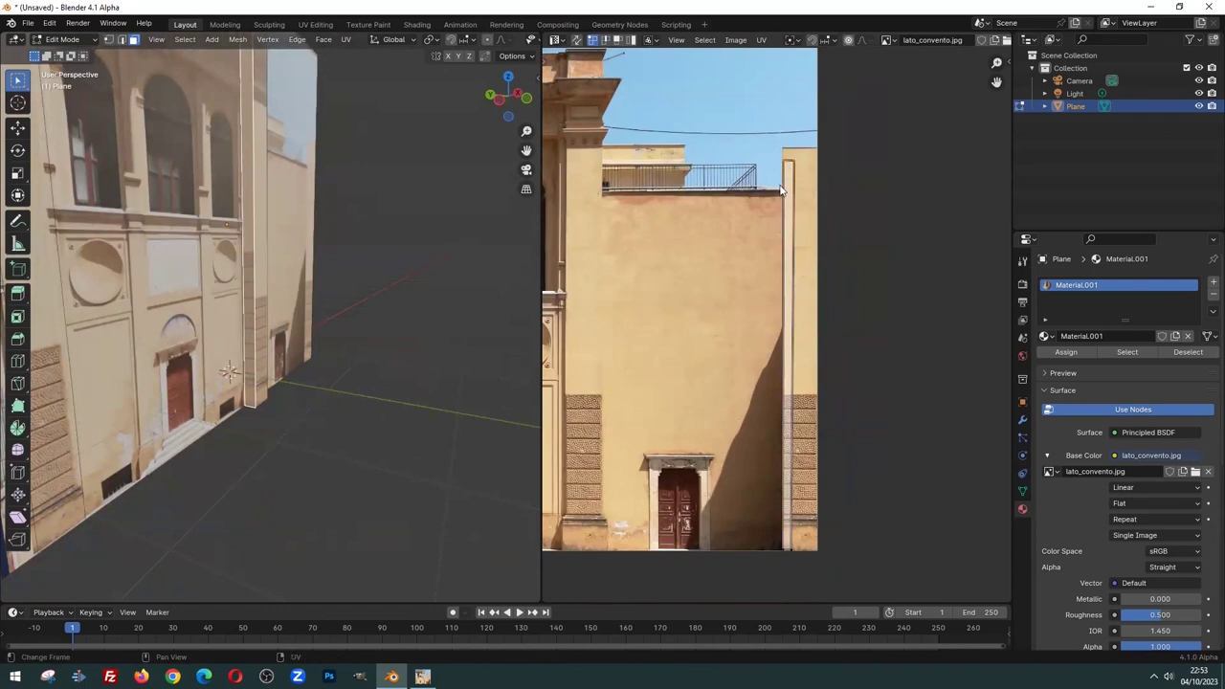
key(g)
key(y)
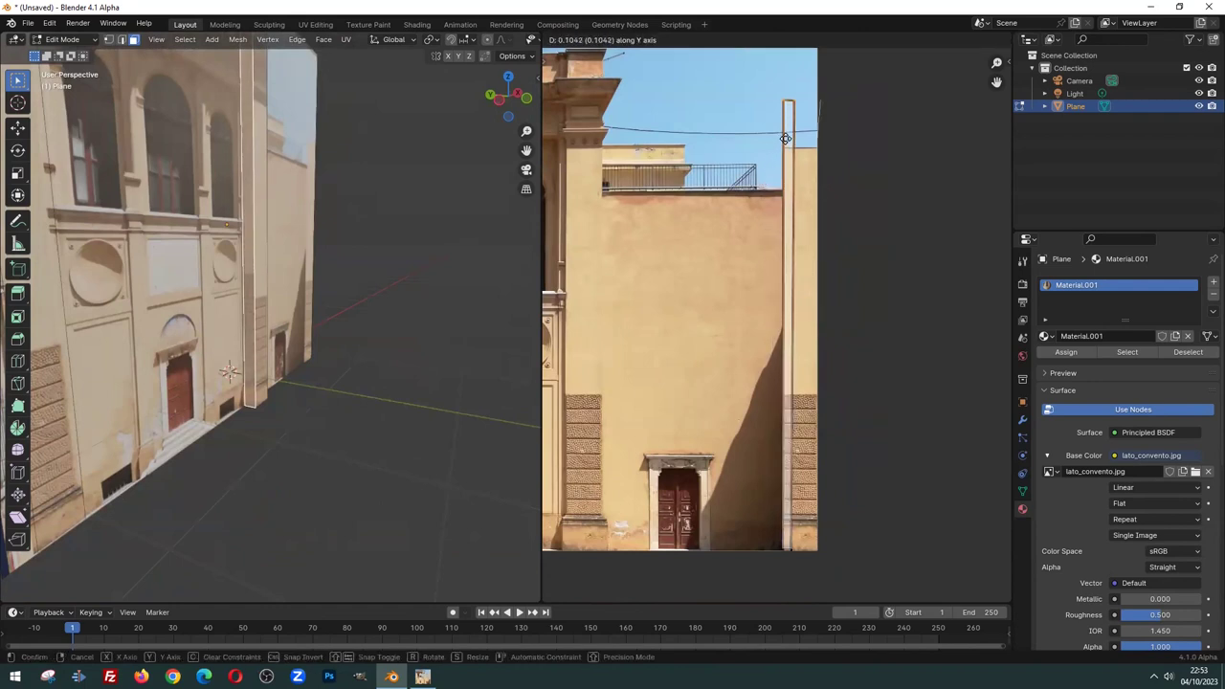
click(786, 593)
middle_drag(323, 568, 231, 326)
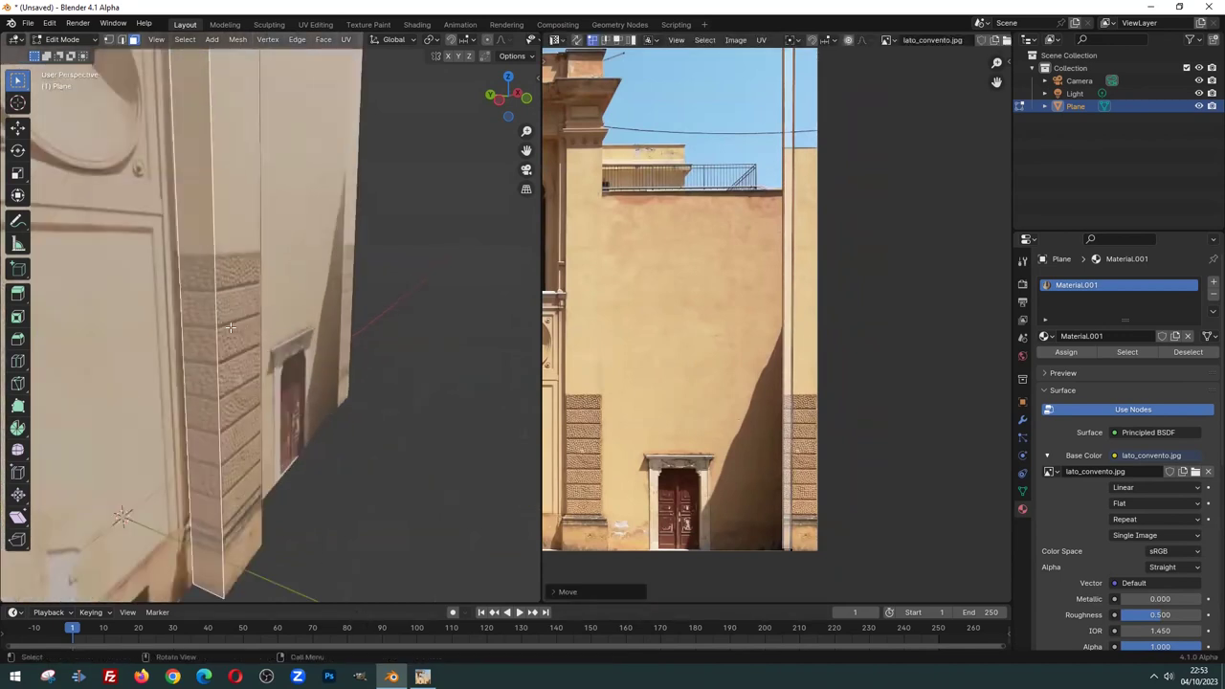
key(Tab)
middle_drag(254, 370, 204, 386)
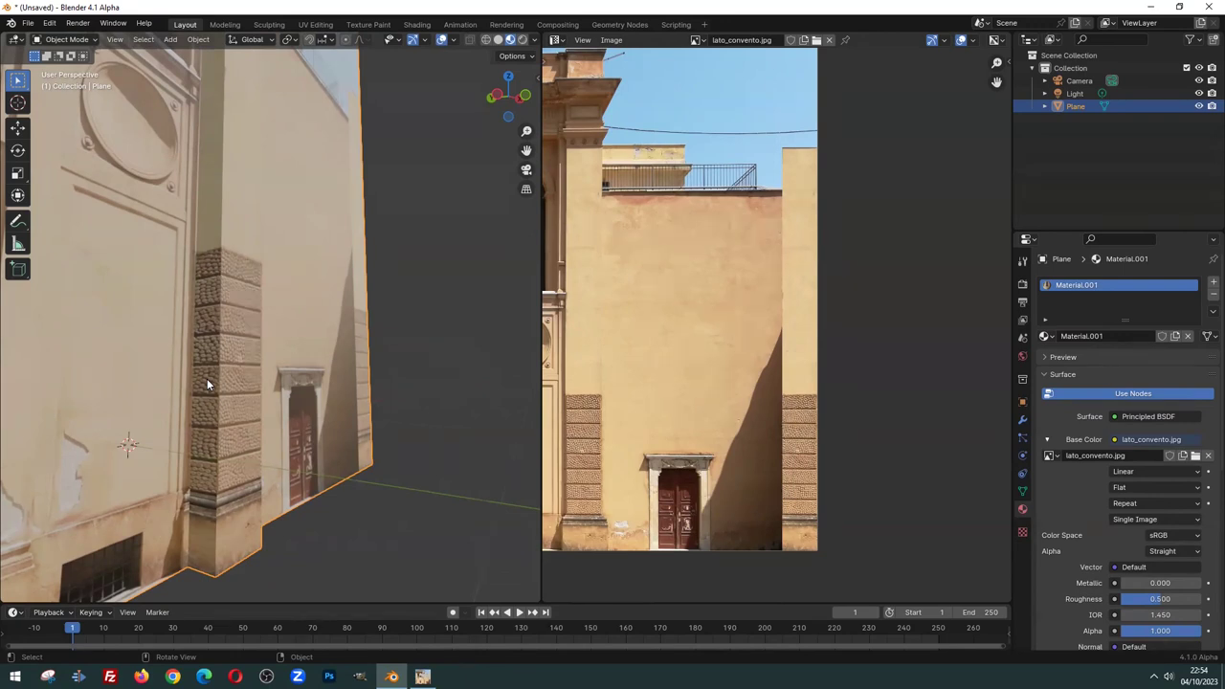
mouse_move(196, 313)
middle_down()
mouse_move(296, 295)
mouse_move(253, 312)
mouse_move(278, 306)
mouse_move(320, 359)
mouse_move(227, 363)
mouse_move(341, 356)
middle_up()
scroll(333, 373, up, 4)
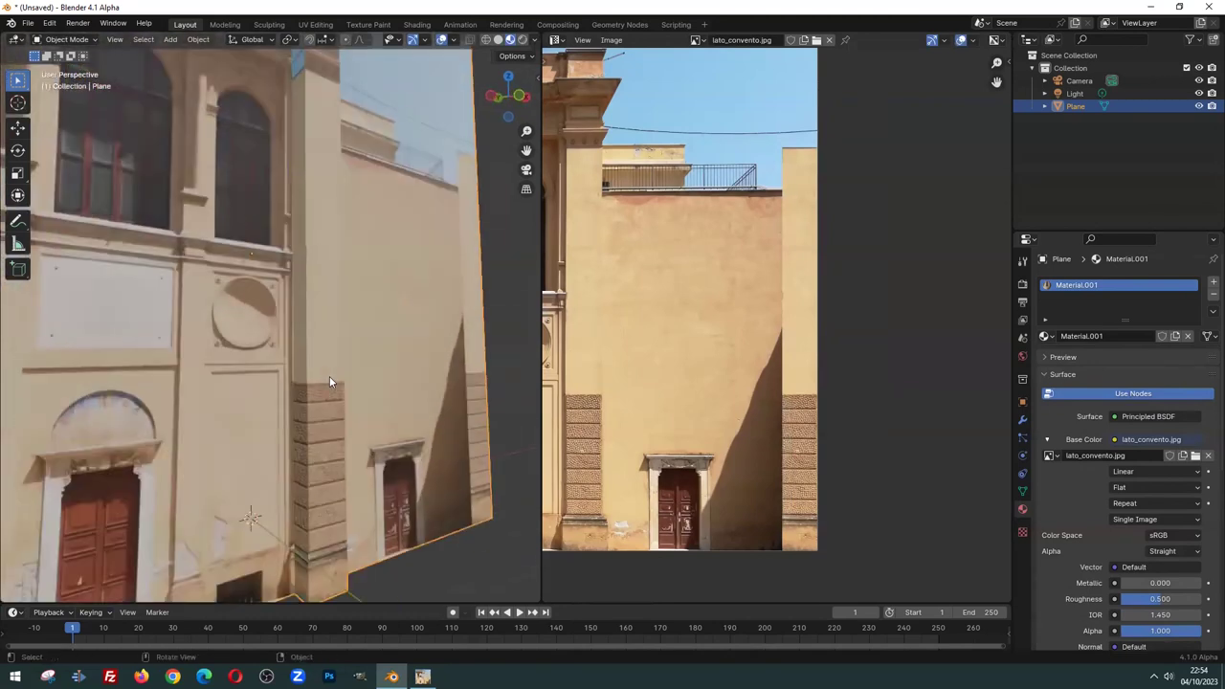
mouse_move(277, 497)
middle_down()
mouse_move(379, 382)
mouse_move(278, 404)
middle_up()
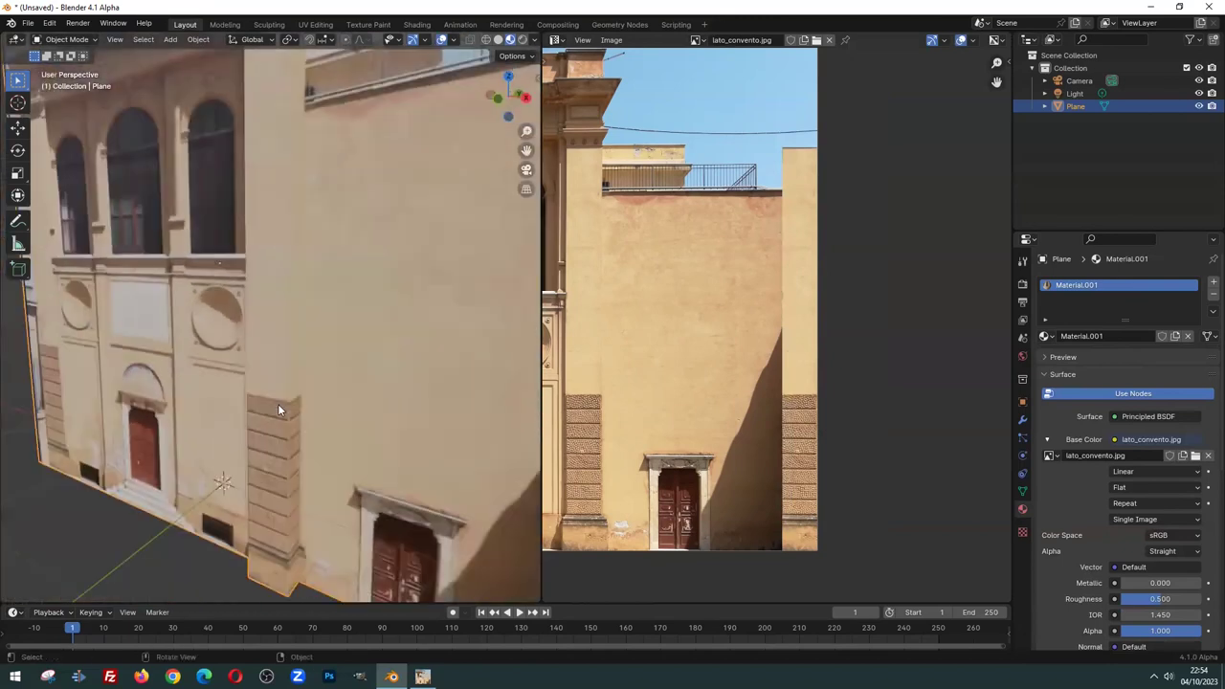
scroll(278, 403, down, 3)
scroll(341, 334, up, 3)
mouse_move(341, 334)
middle_down()
mouse_move(238, 248)
mouse_move(308, 364)
mouse_move(236, 363)
mouse_move(390, 539)
middle_up()
scroll(301, 371, up, 4)
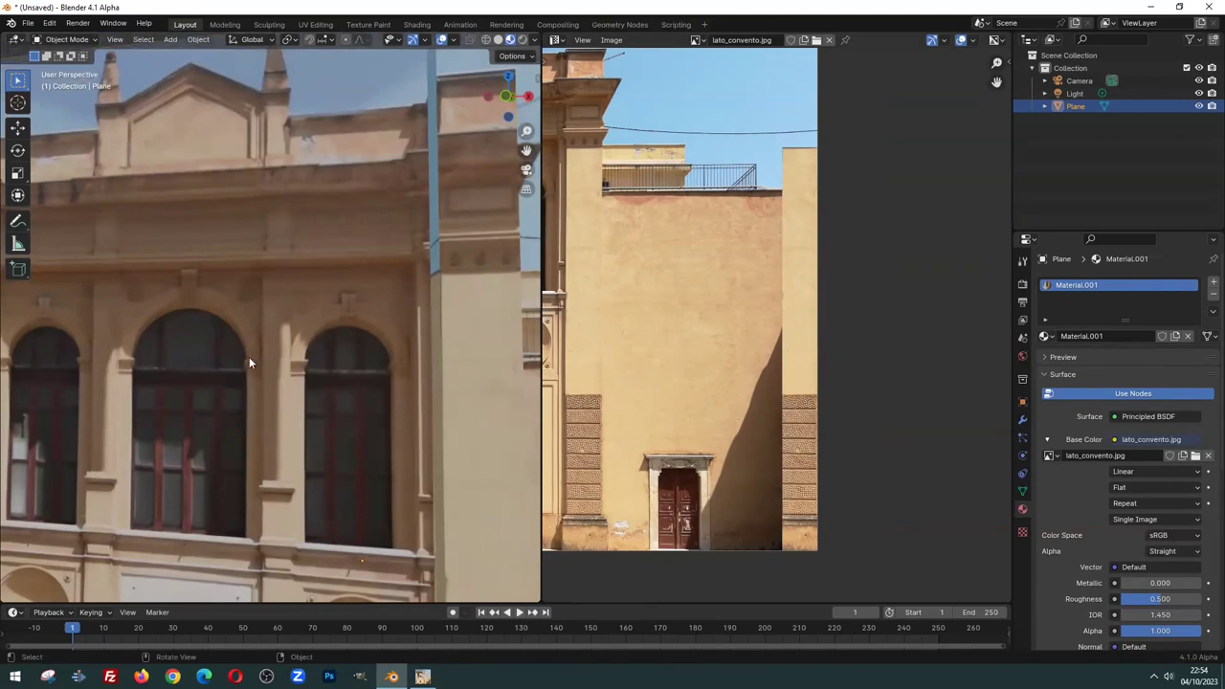
mouse_move(145, 283)
middle_down()
mouse_move(293, 247)
mouse_move(238, 252)
mouse_move(277, 270)
middle_up()
scroll(238, 253, down, 2)
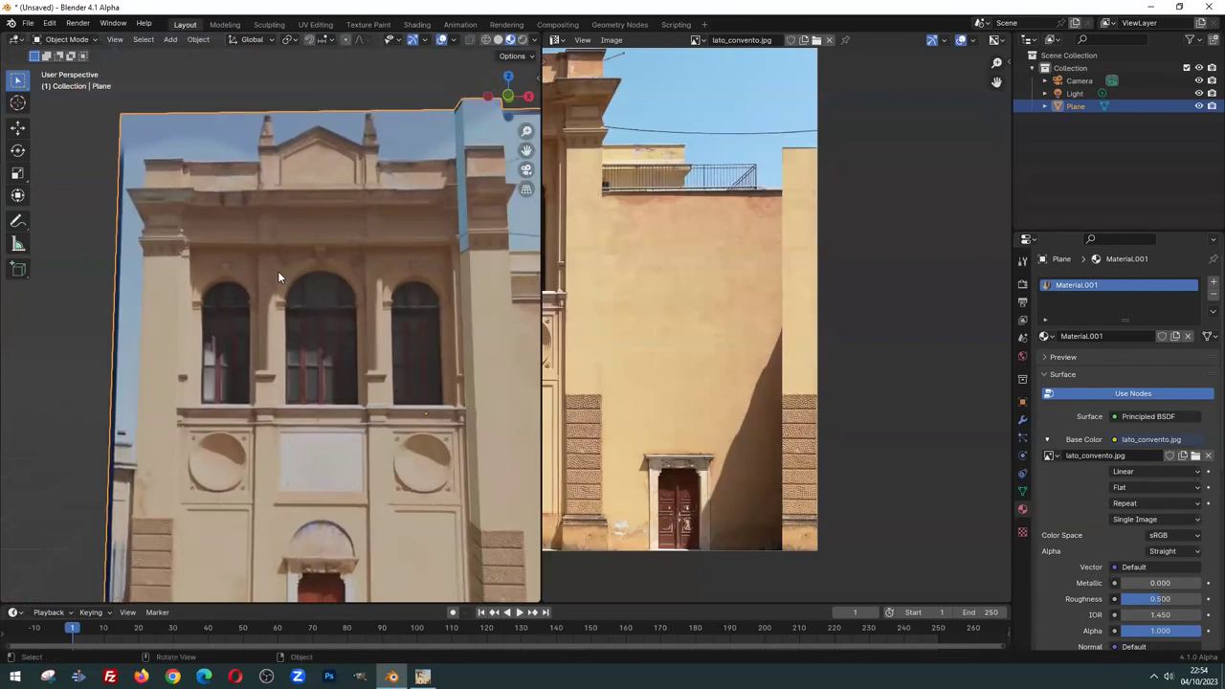
mouse_move(319, 262)
middle_down()
mouse_move(445, 285)
mouse_move(438, 293)
middle_up()
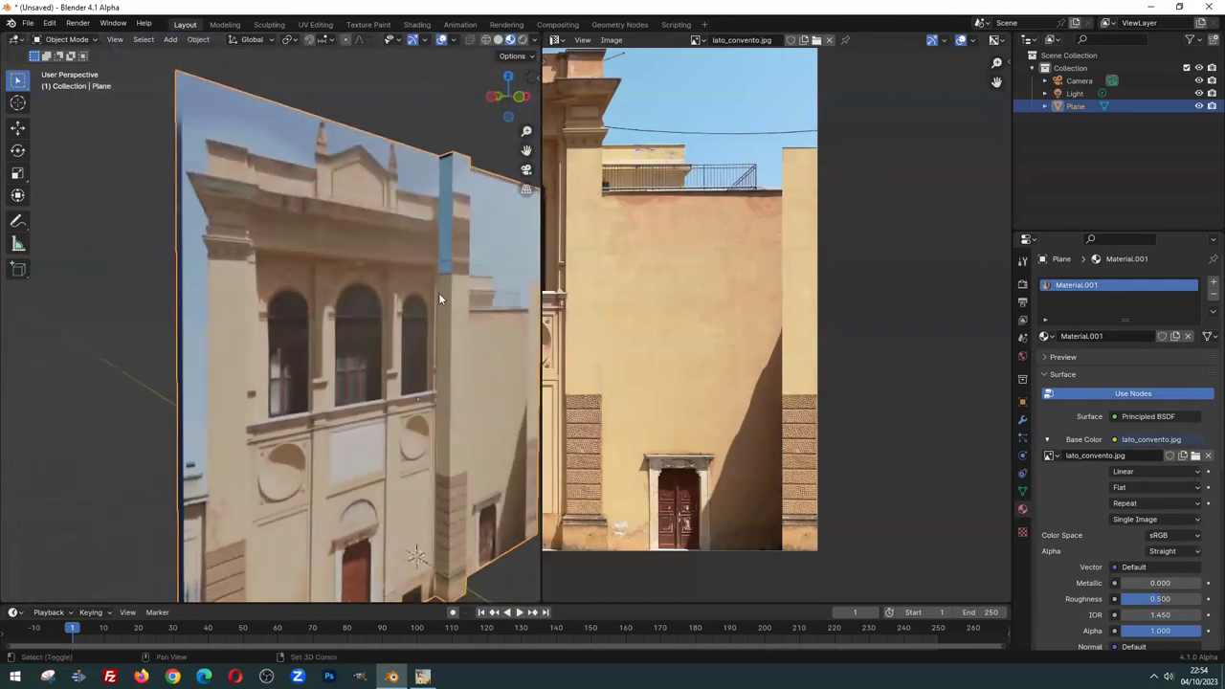
scroll(283, 324, up, 2)
scroll(304, 309, up, 1)
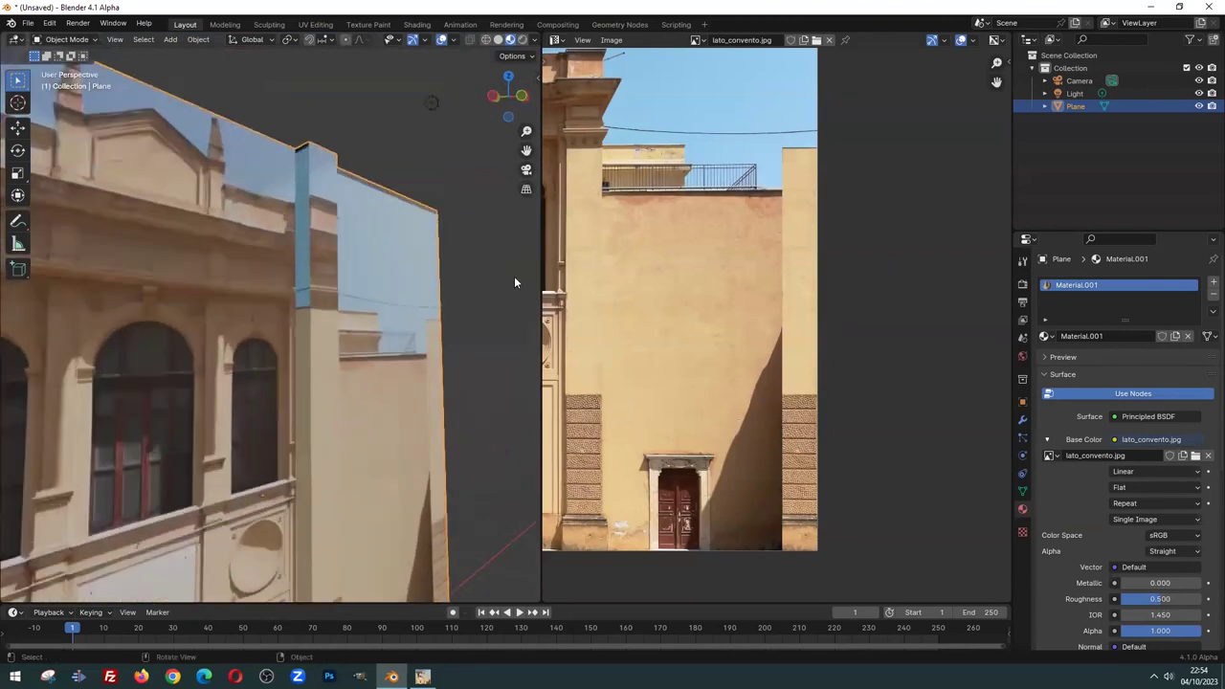
mouse_move(356, 266)
middle_down()
mouse_move(280, 319)
mouse_move(315, 312)
middle_up()
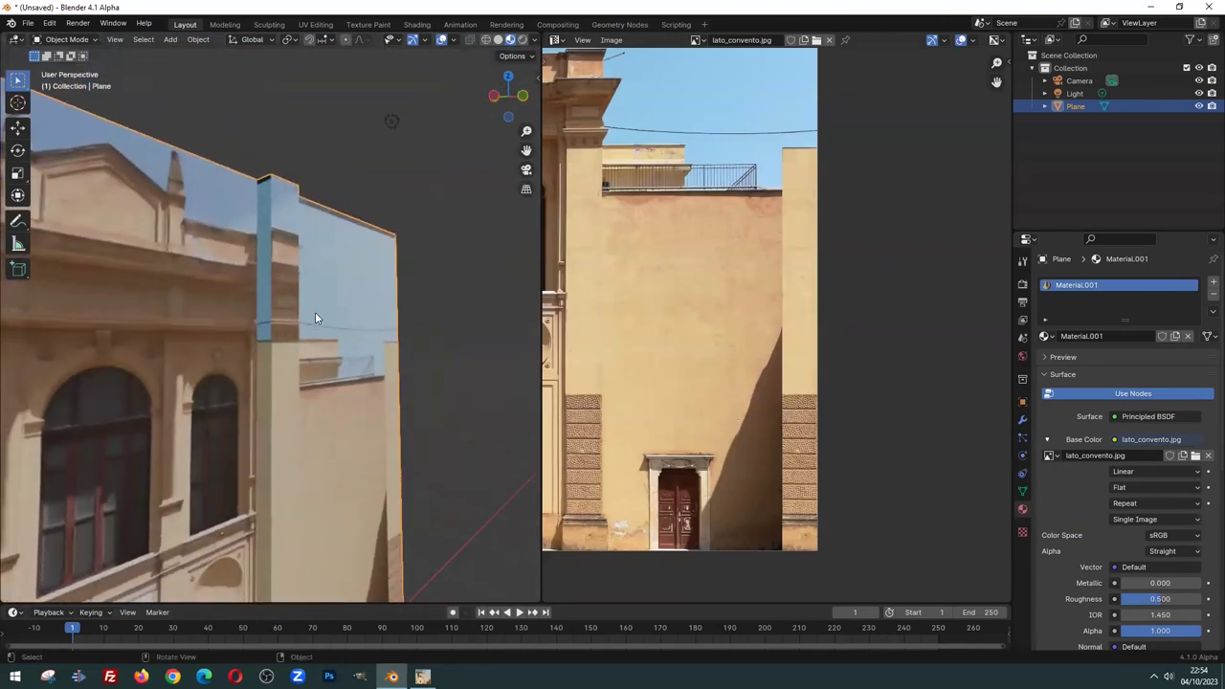
scroll(312, 310, up, 1)
scroll(265, 306, up, 1)
scroll(265, 321, up, 1)
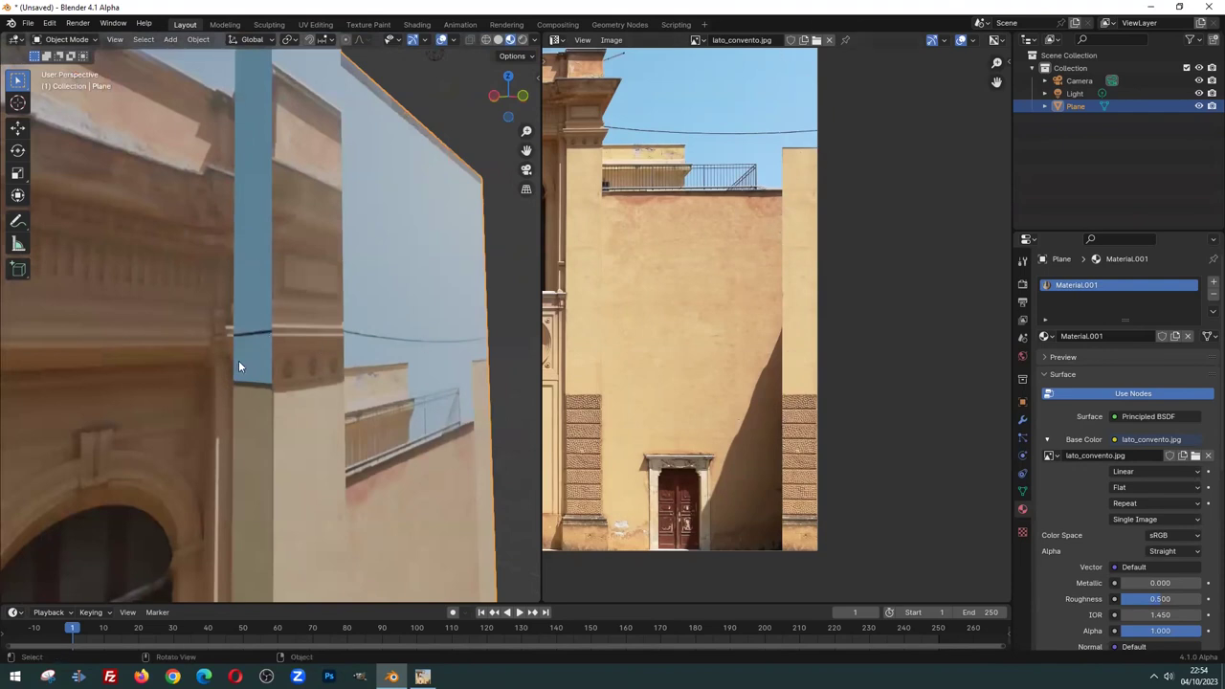
Re-enter Edit Mode and frame the top of the side strip
key(Tab)
scroll(248, 210, down, 2)
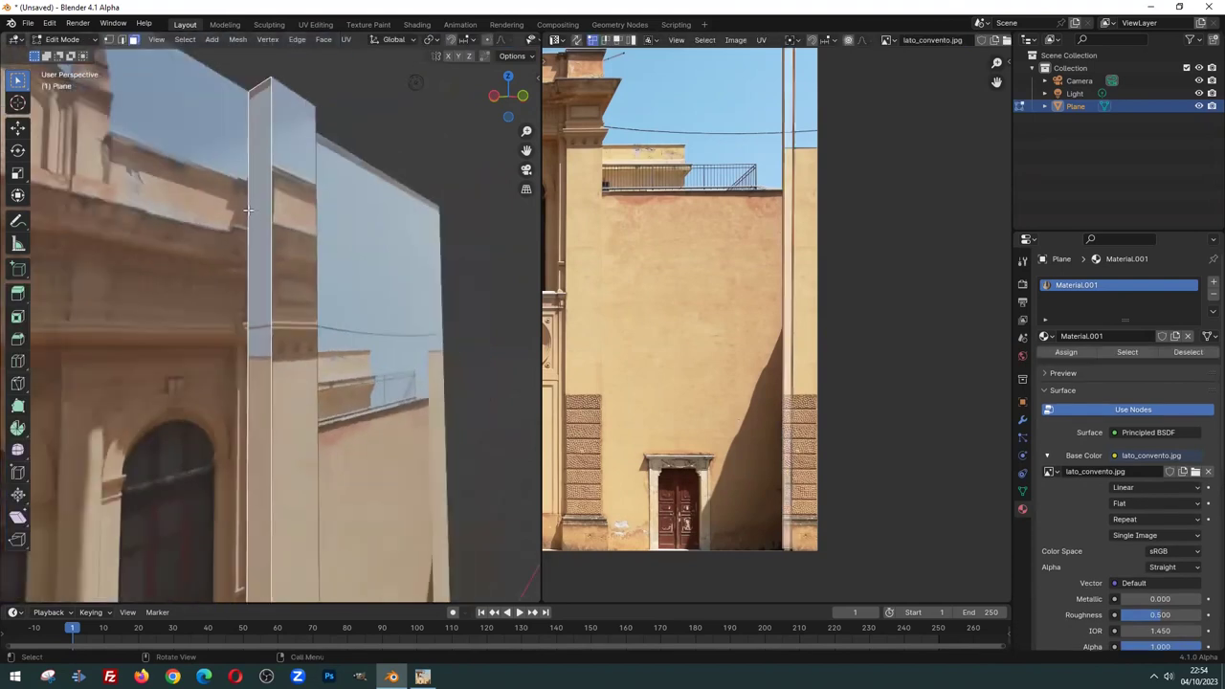
key(Tab)
key(Tab)
middle_drag(846, 93, 852, 256)
mouse_move(364, 379)
middle_down()
mouse_move(169, 350)
mouse_move(198, 378)
middle_up()
Knife a horizontal edge across the strip and select the upper face
key(k)
click(208, 410)
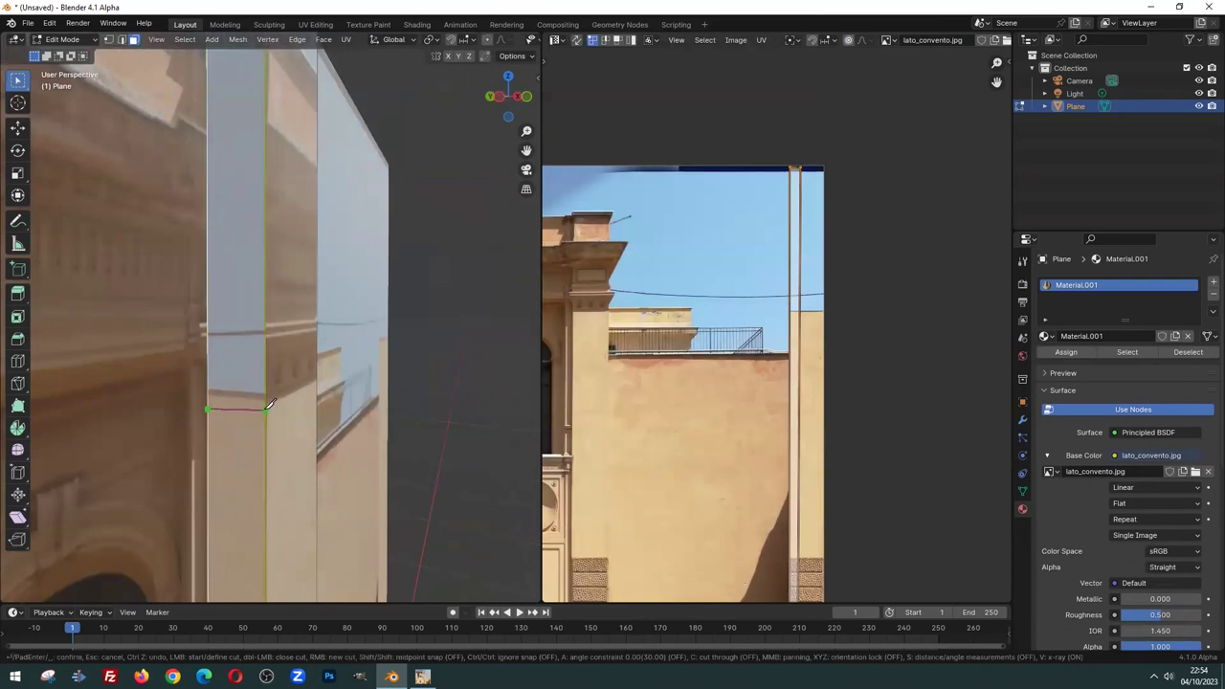
click(266, 411)
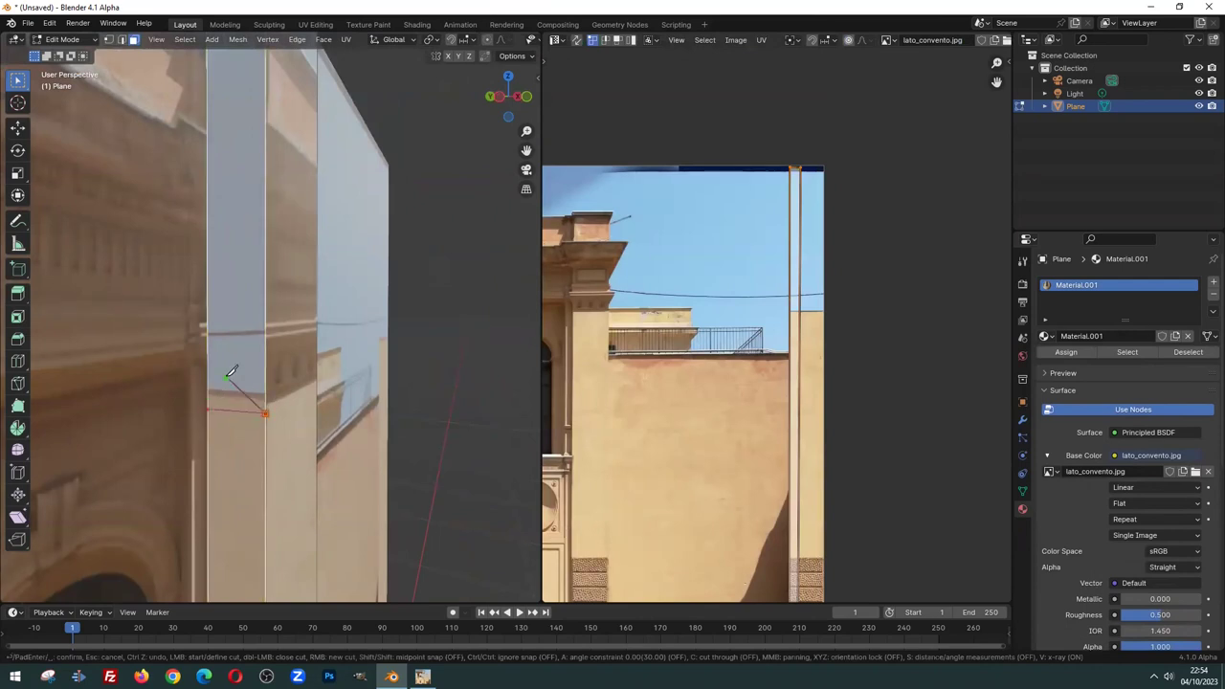
key(Return)
middle_drag(227, 377, 260, 260)
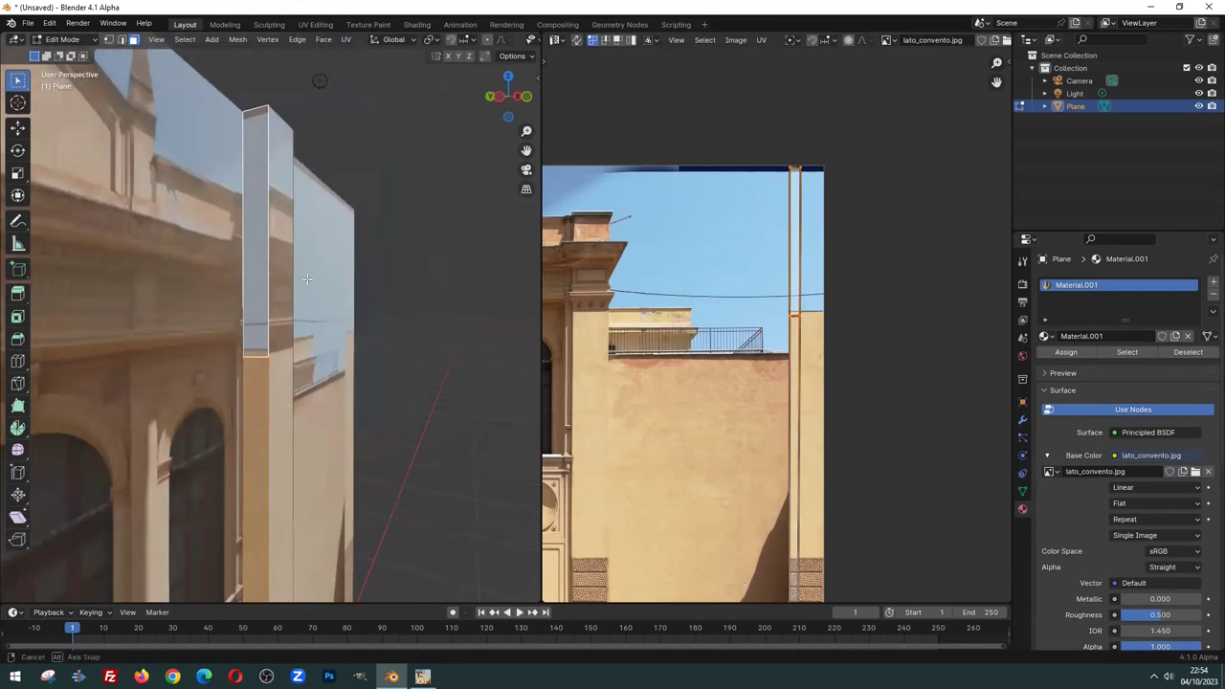
click(259, 260)
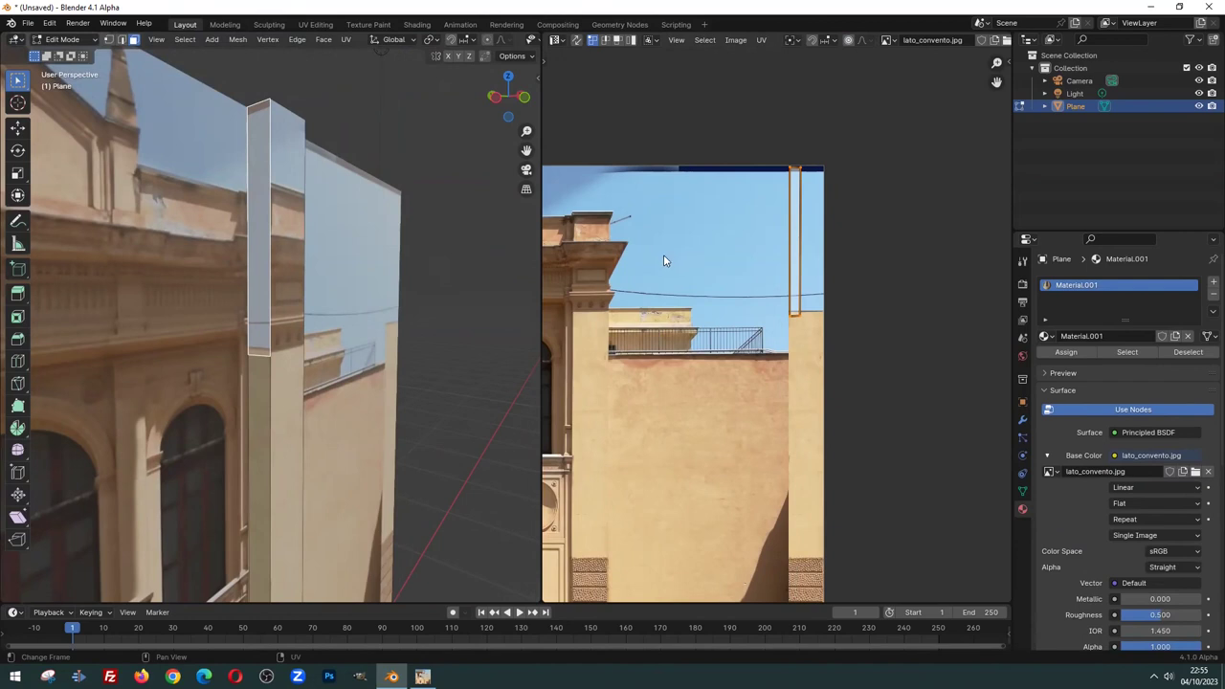
Move the pillar strip's UVs left onto the pale pilaster and check it in Object Mode
key(g)
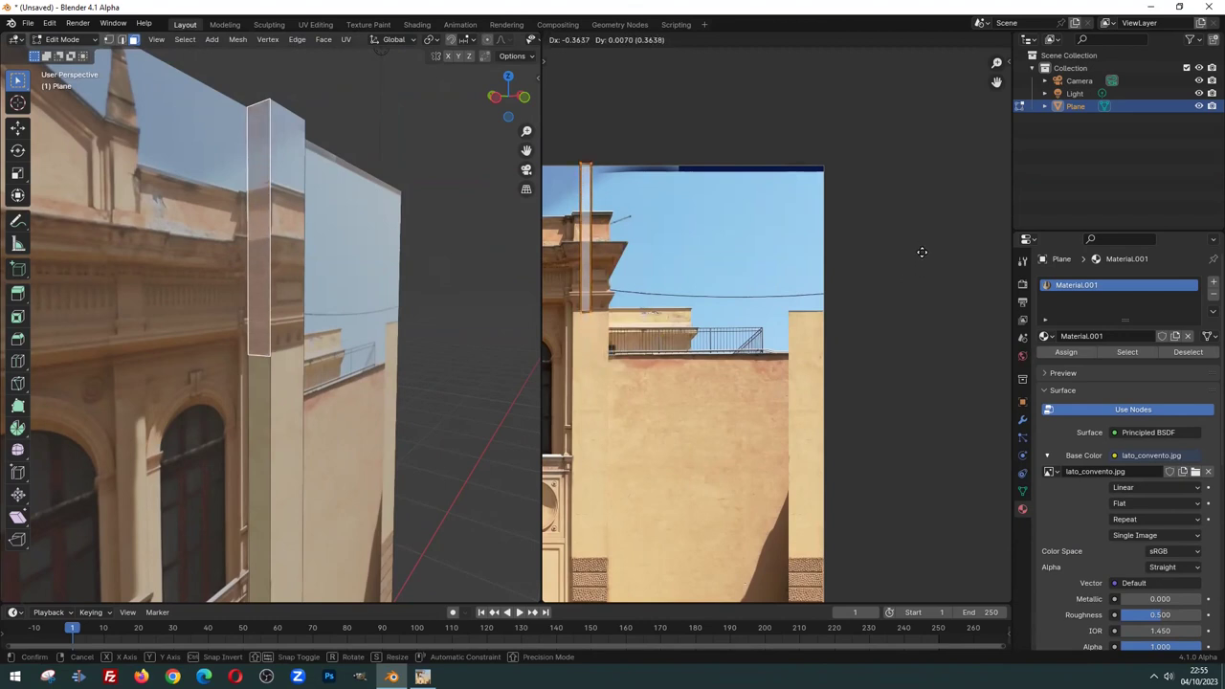
click(921, 252)
key(Tab)
mouse_move(457, 304)
middle_down()
mouse_move(382, 292)
mouse_move(304, 314)
mouse_move(314, 262)
mouse_move(335, 256)
middle_up()
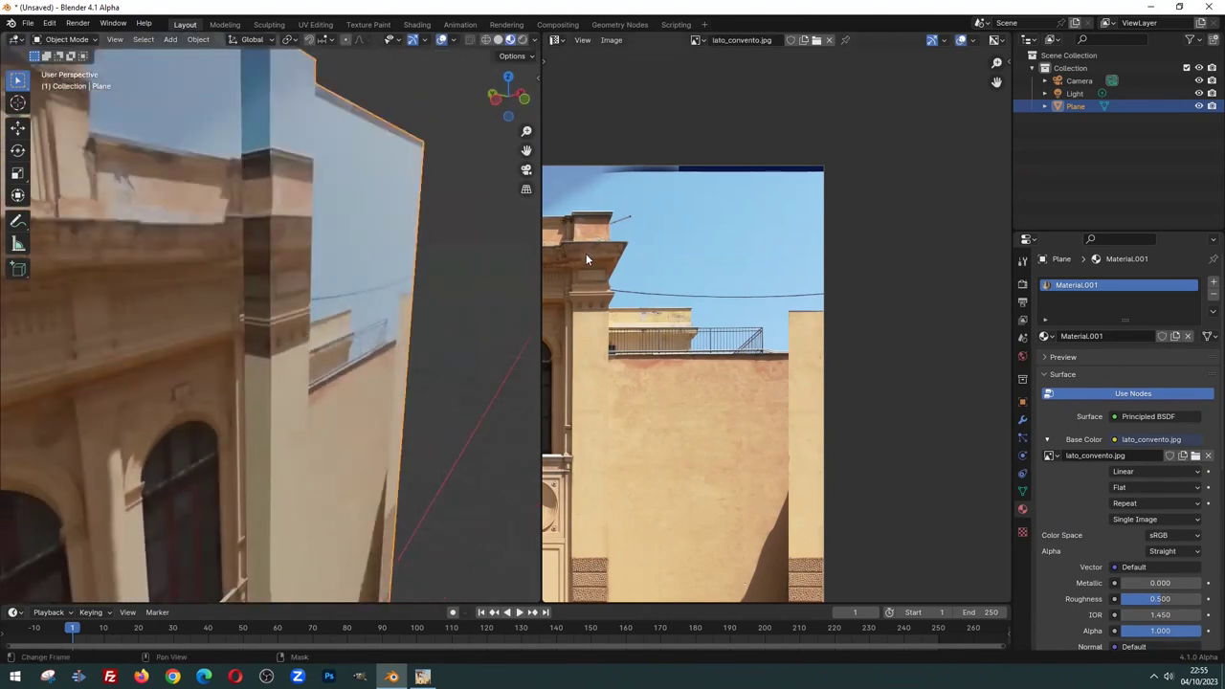
Reselect the pillar face strip in Edit Mode, then return to Object Mode to inspect
key(Tab)
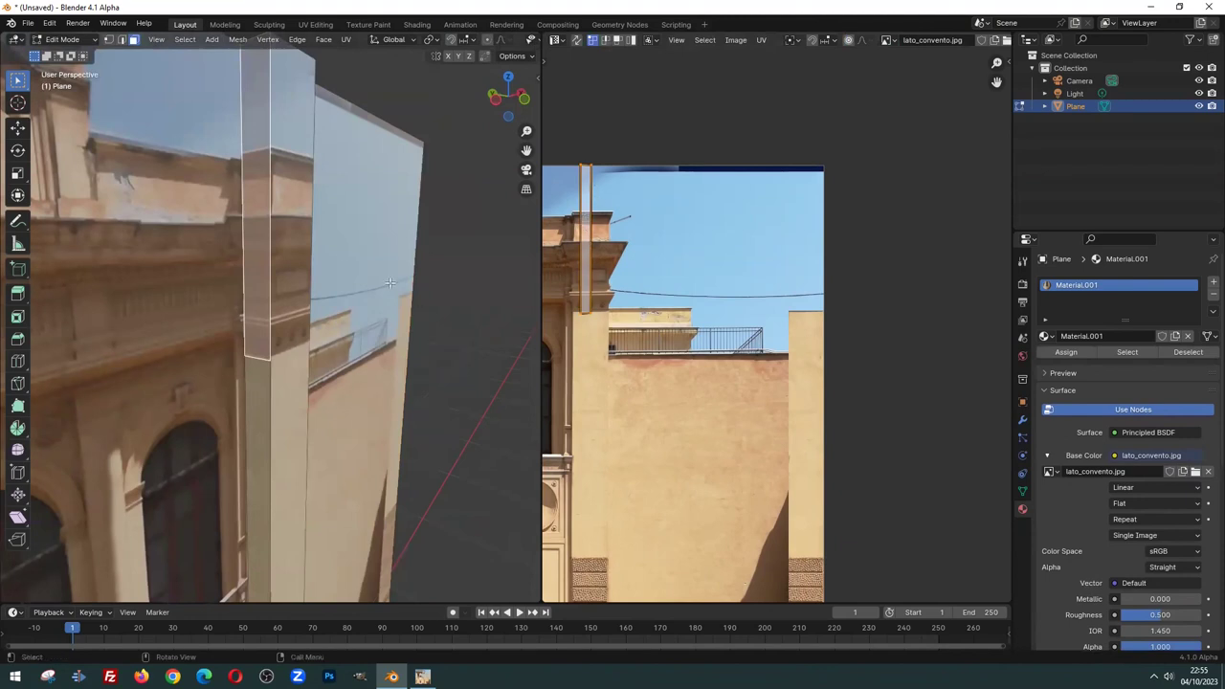
shift+click(294, 261)
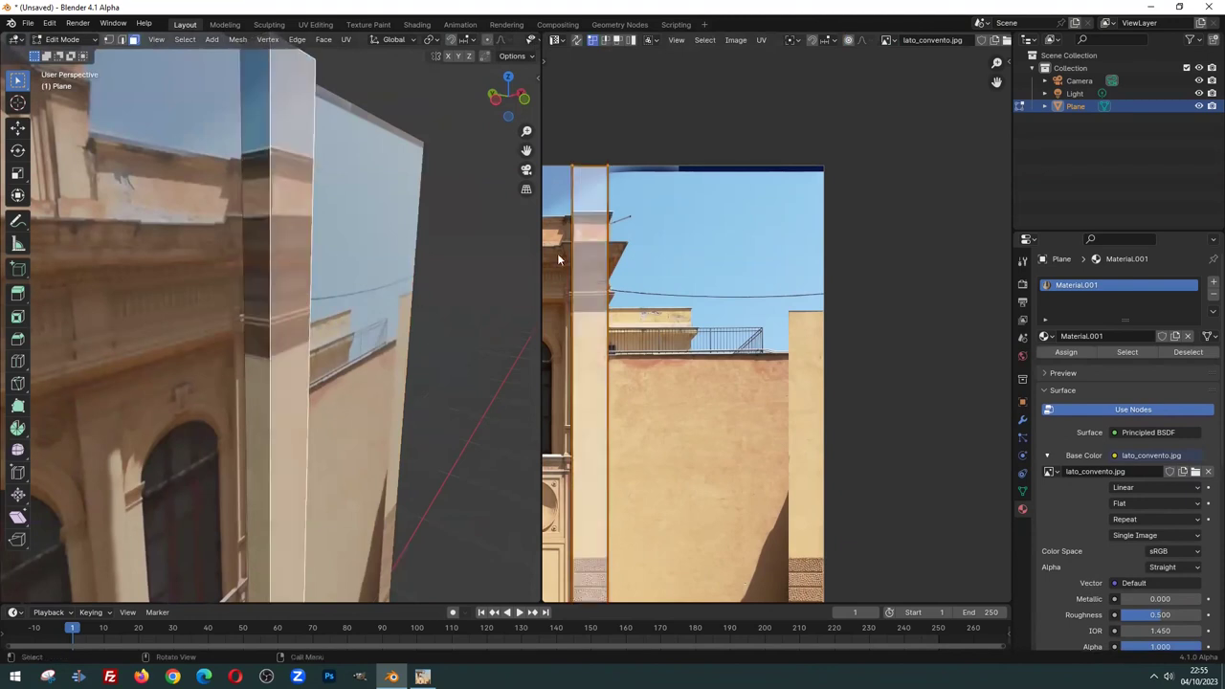
click(257, 266)
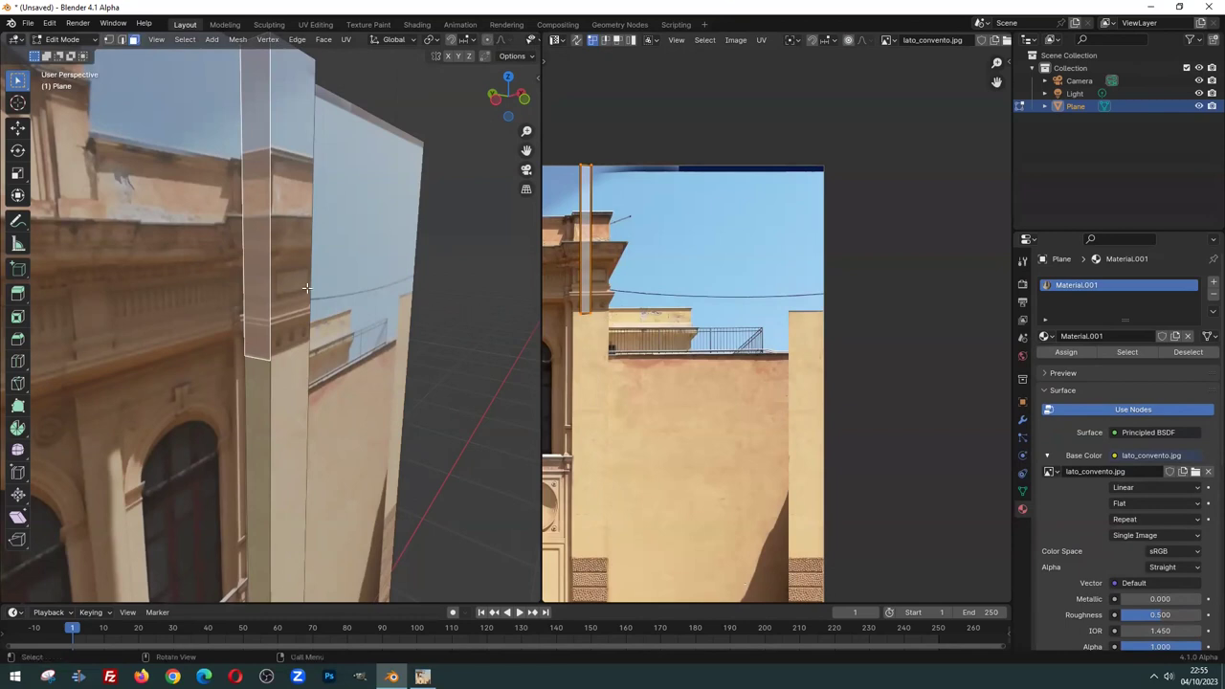
key(Tab)
Zoom the UV Editor onto the cornice and nudge the pillar strip's UVs
scroll(249, 251, up, 2)
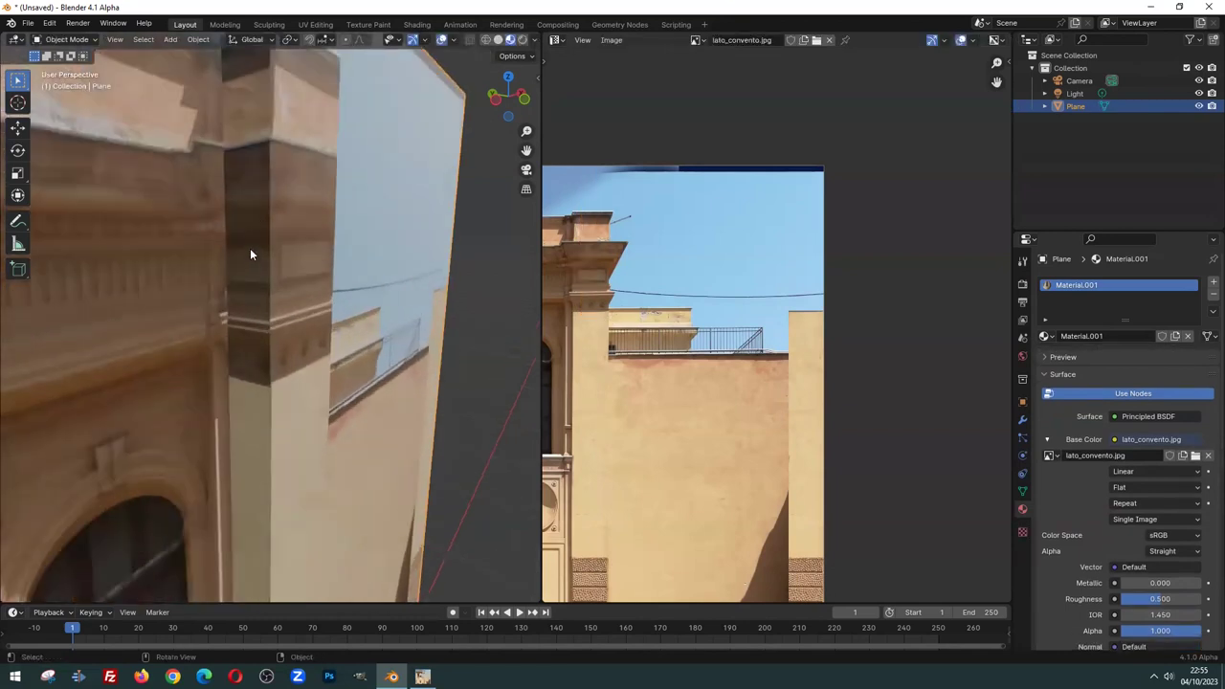
scroll(250, 252, up, 2)
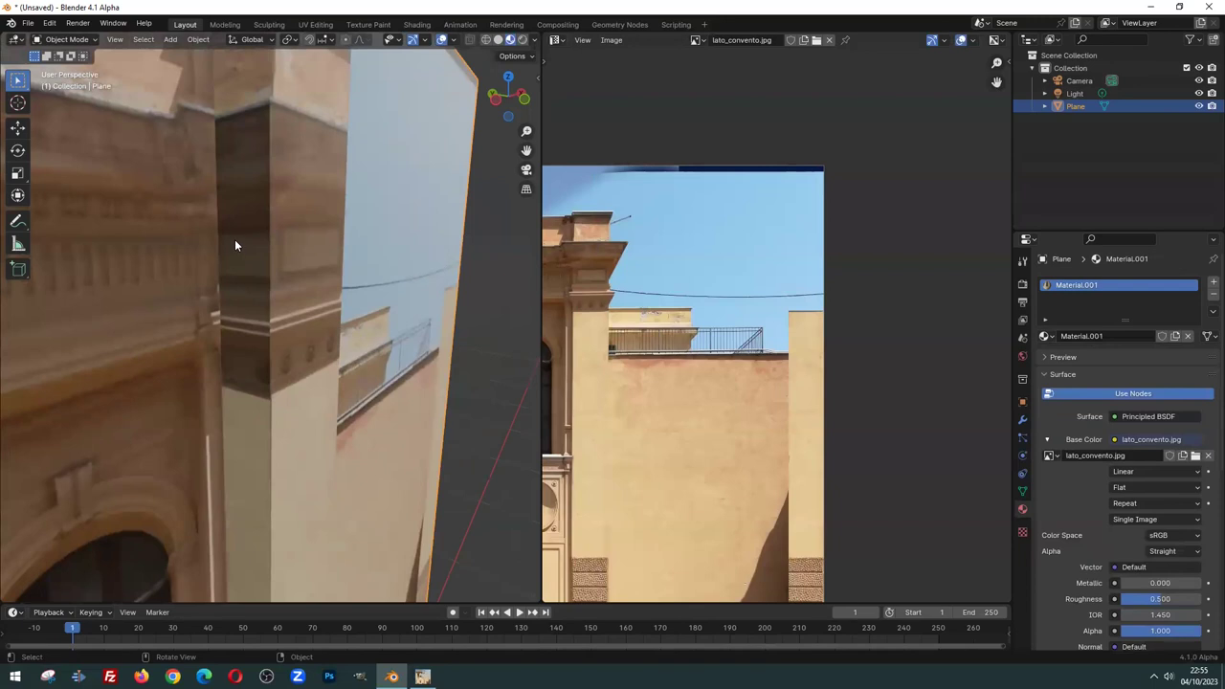
key(Tab)
scroll(251, 267, up, 2)
scroll(252, 267, up, 2)
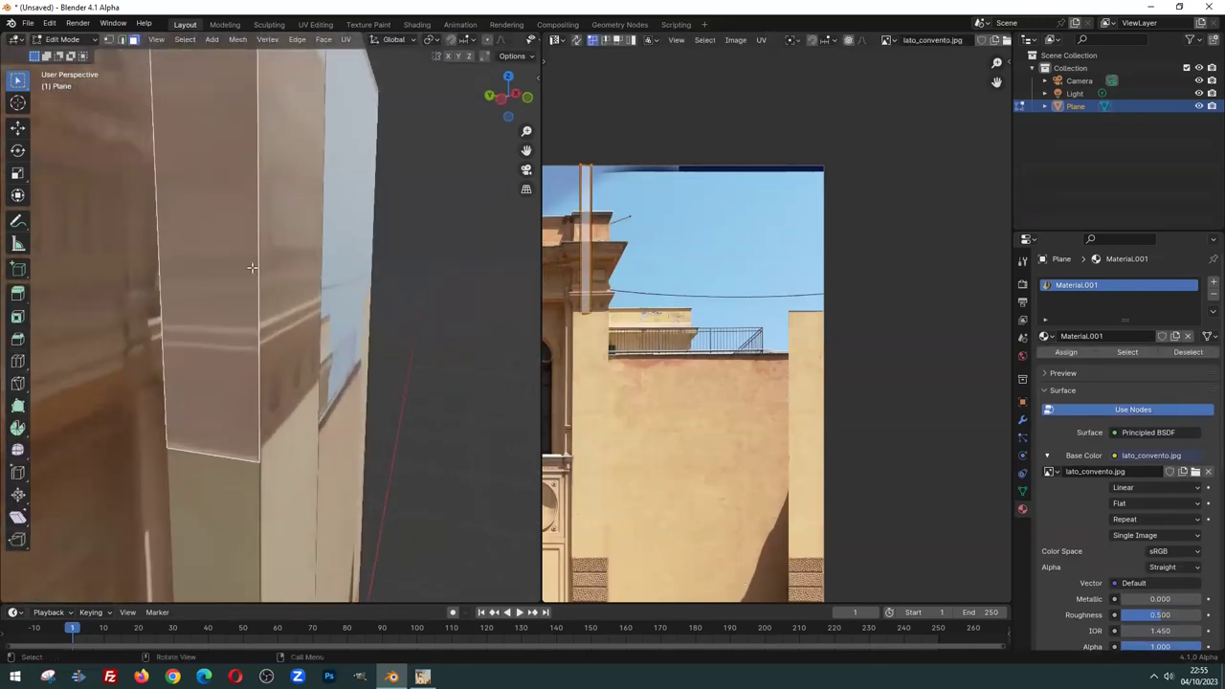
scroll(252, 267, up, 1)
scroll(674, 276, up, 2)
middle_drag(788, 284, 689, 335)
scroll(882, 278, up, 2)
middle_drag(882, 272, 783, 384)
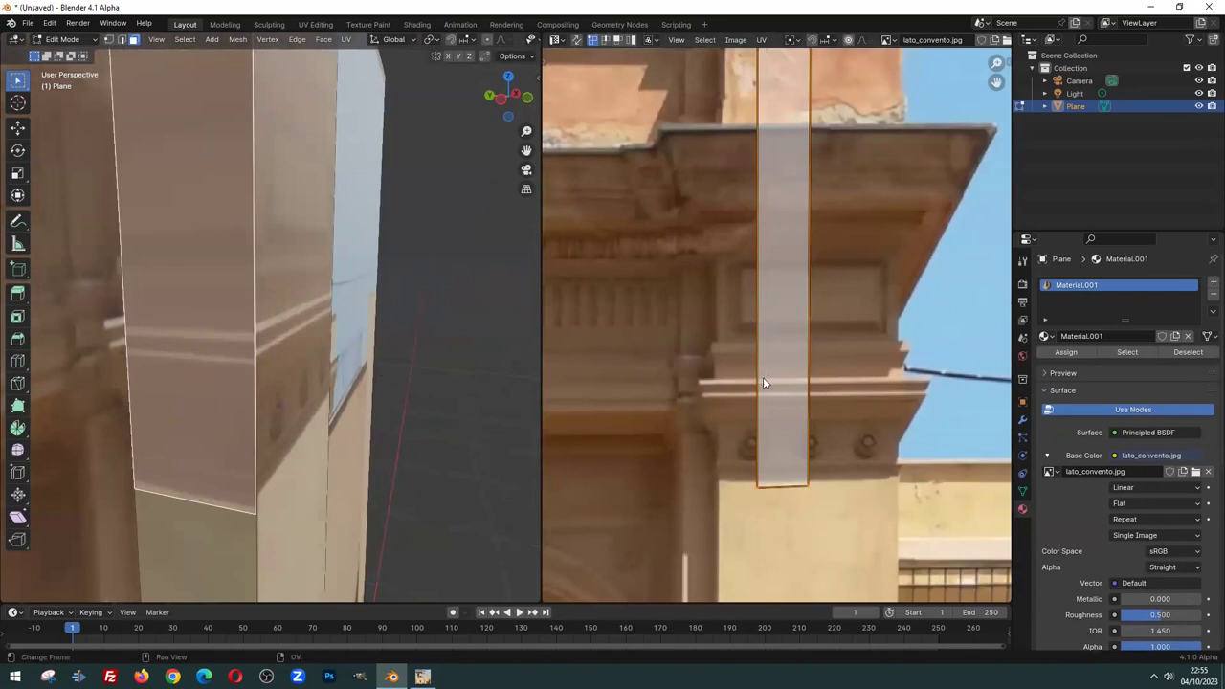
key(g)
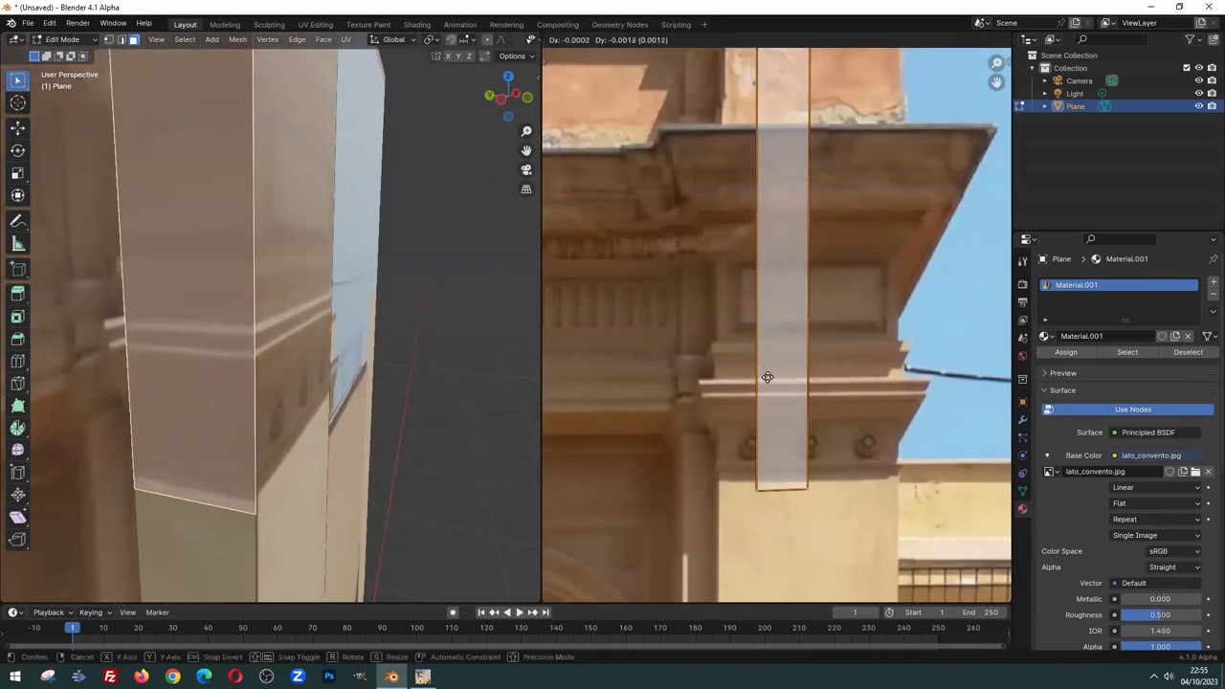
click(768, 377)
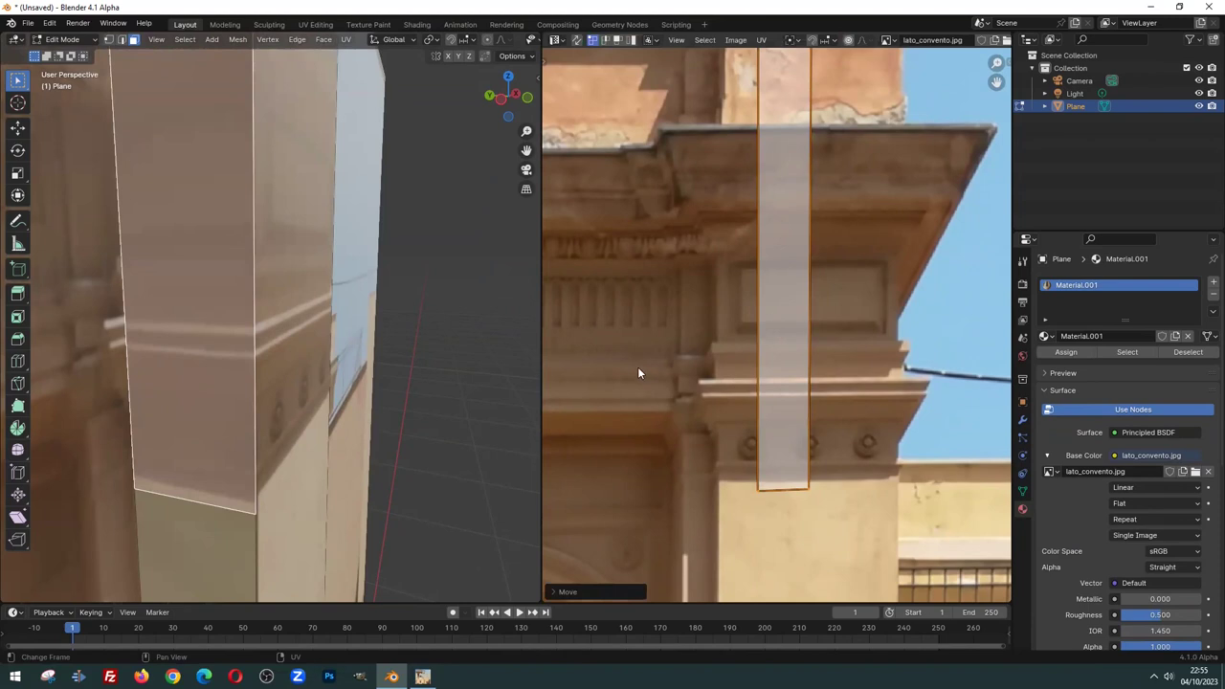
Slide the UV strip slightly left along X and review the pillar texture in Object Mode
key(Tab)
middle_drag(430, 383, 285, 412)
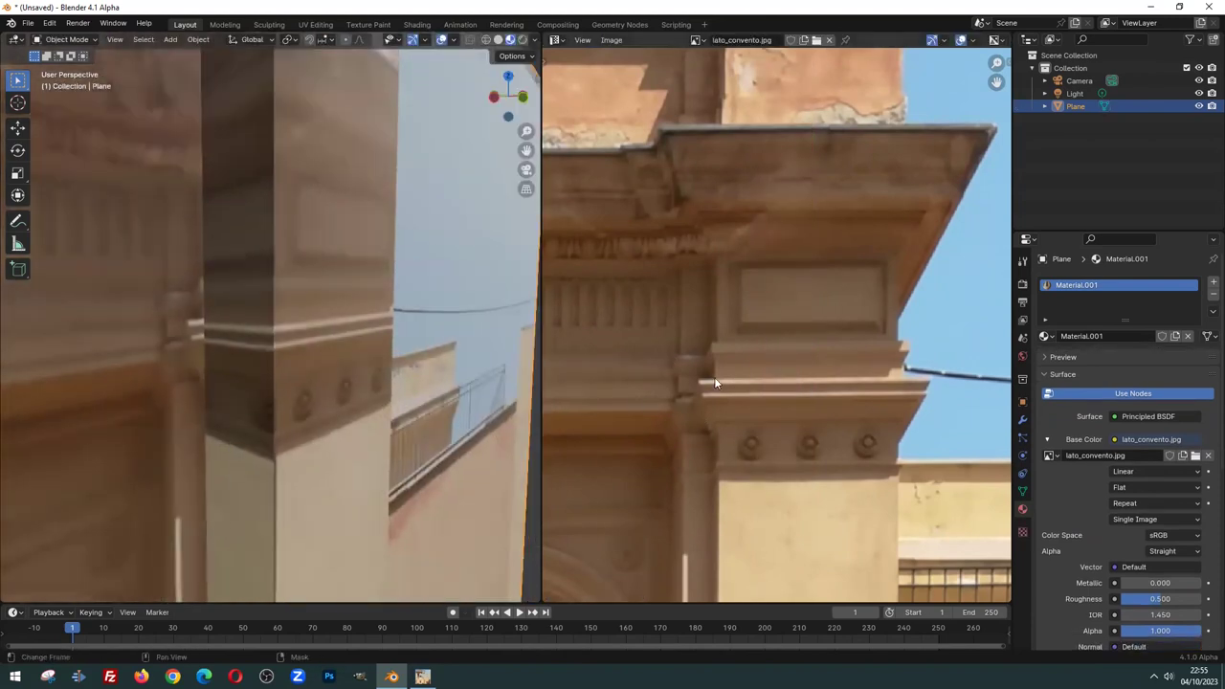
key(Tab)
scroll(788, 392, up, 1)
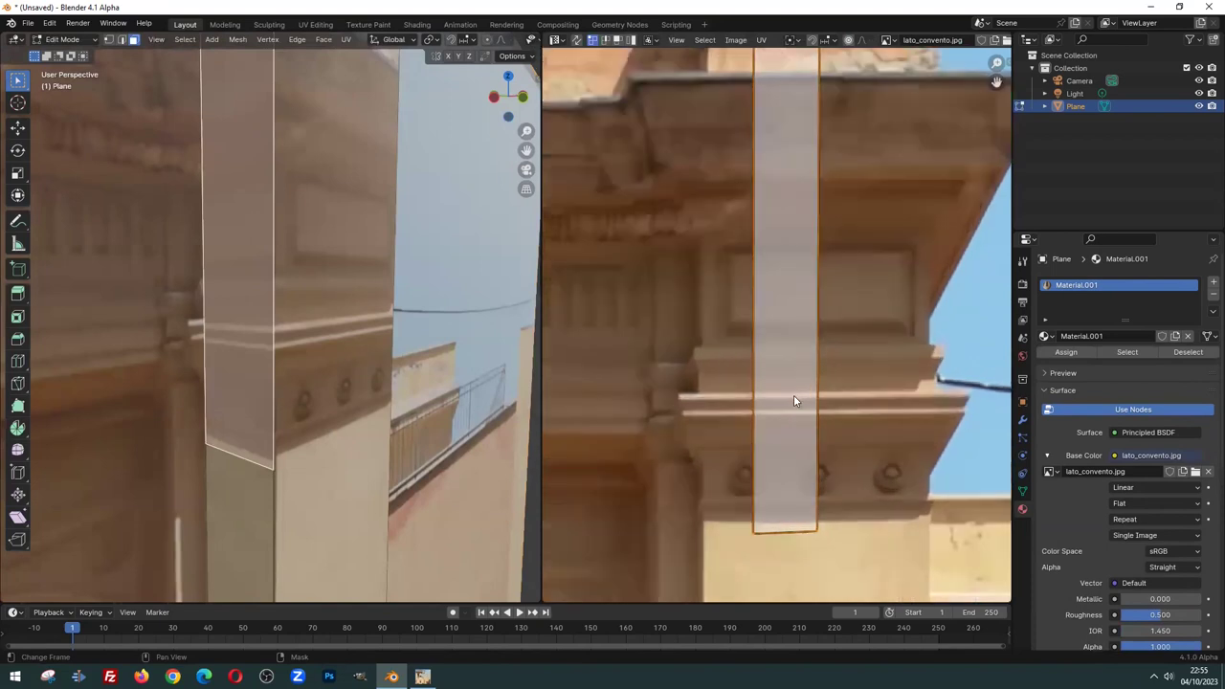
key(g)
key(x)
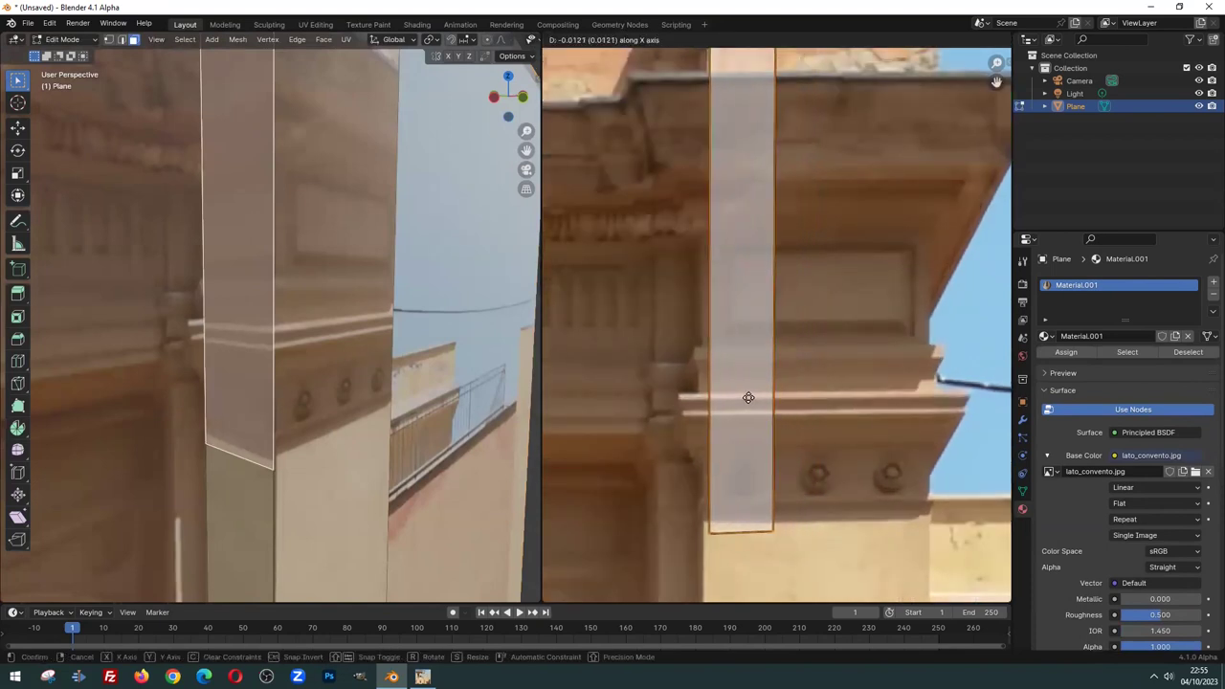
click(749, 397)
key(Tab)
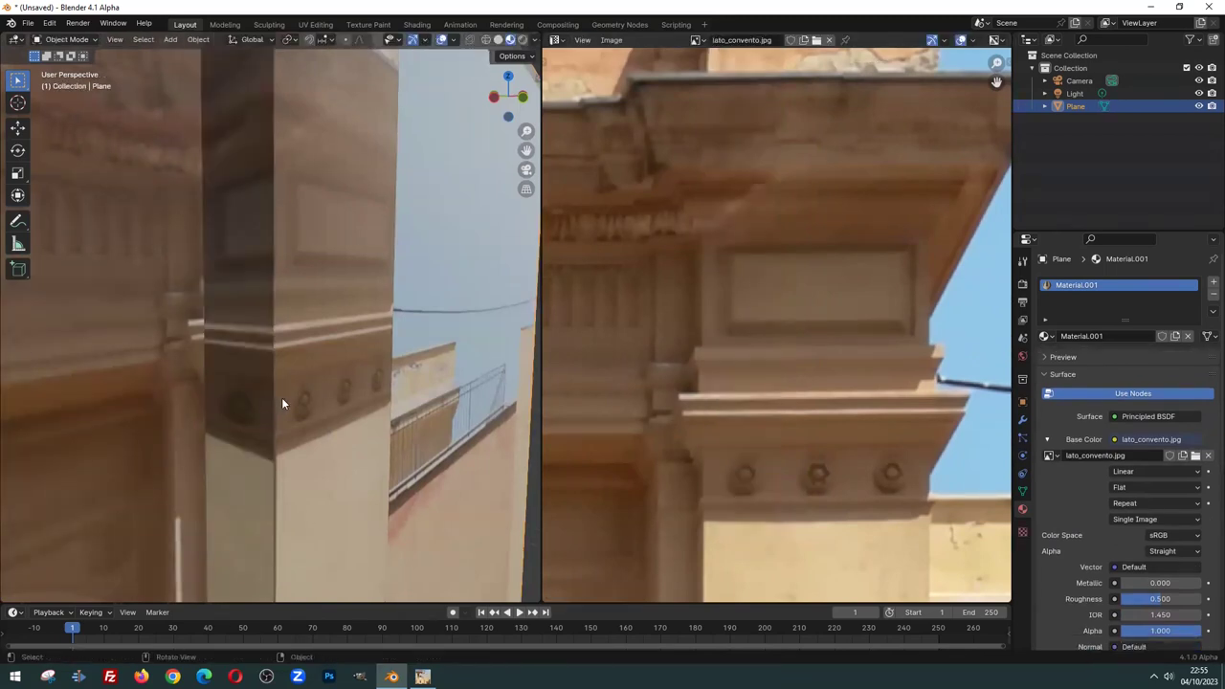
middle_drag(281, 397, 243, 379)
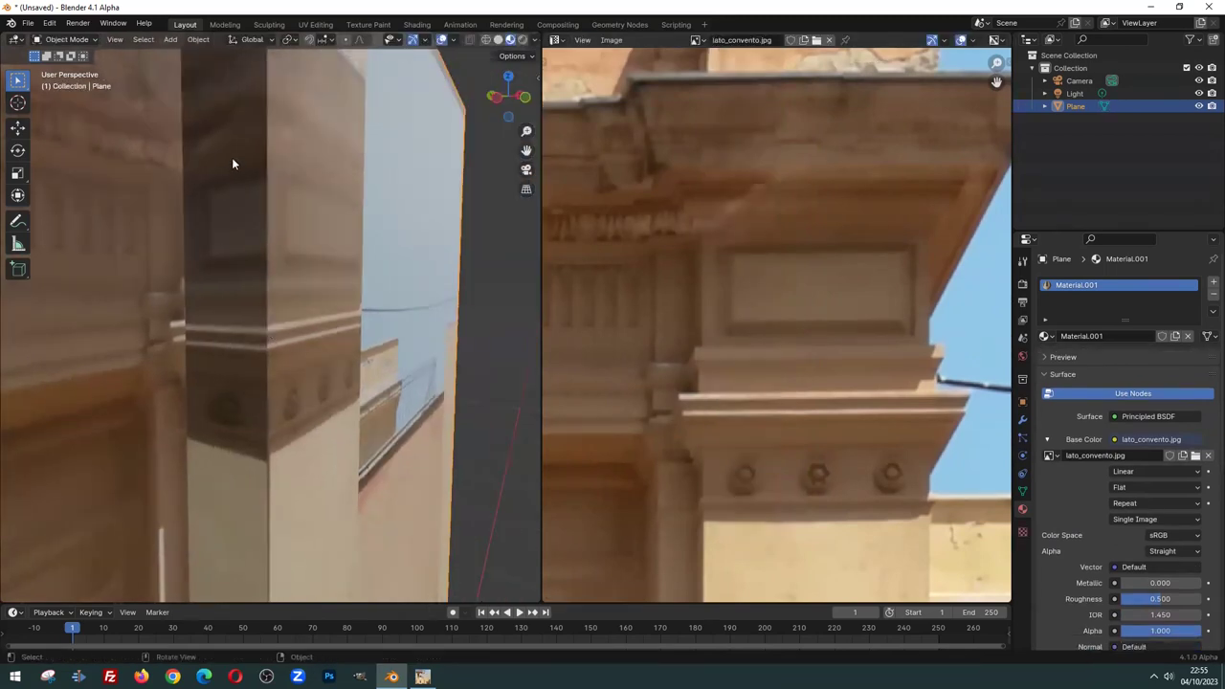
mouse_move(223, 321)
middle_down()
mouse_move(218, 290)
mouse_move(293, 275)
mouse_move(214, 246)
mouse_move(267, 374)
mouse_move(288, 306)
mouse_move(242, 217)
middle_up()
Knife-cut the pillar face vertically from its top to its bottom, splitting it into two strips
key(Tab)
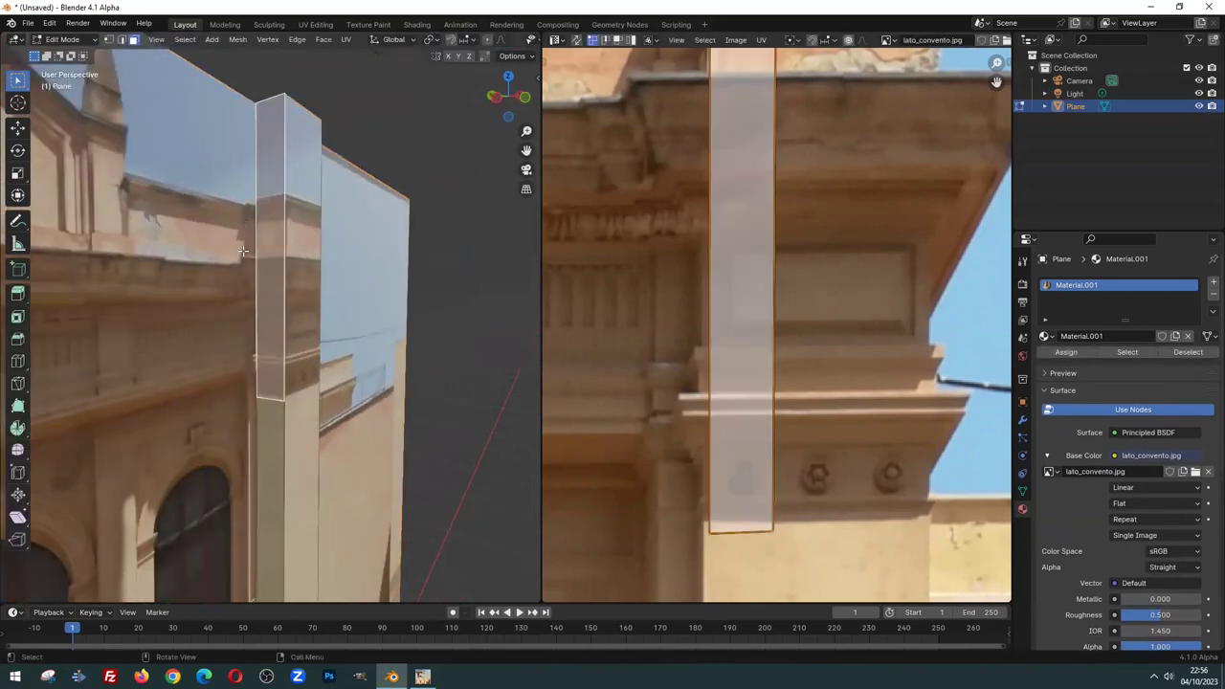
key(k)
click(270, 99)
click(269, 392)
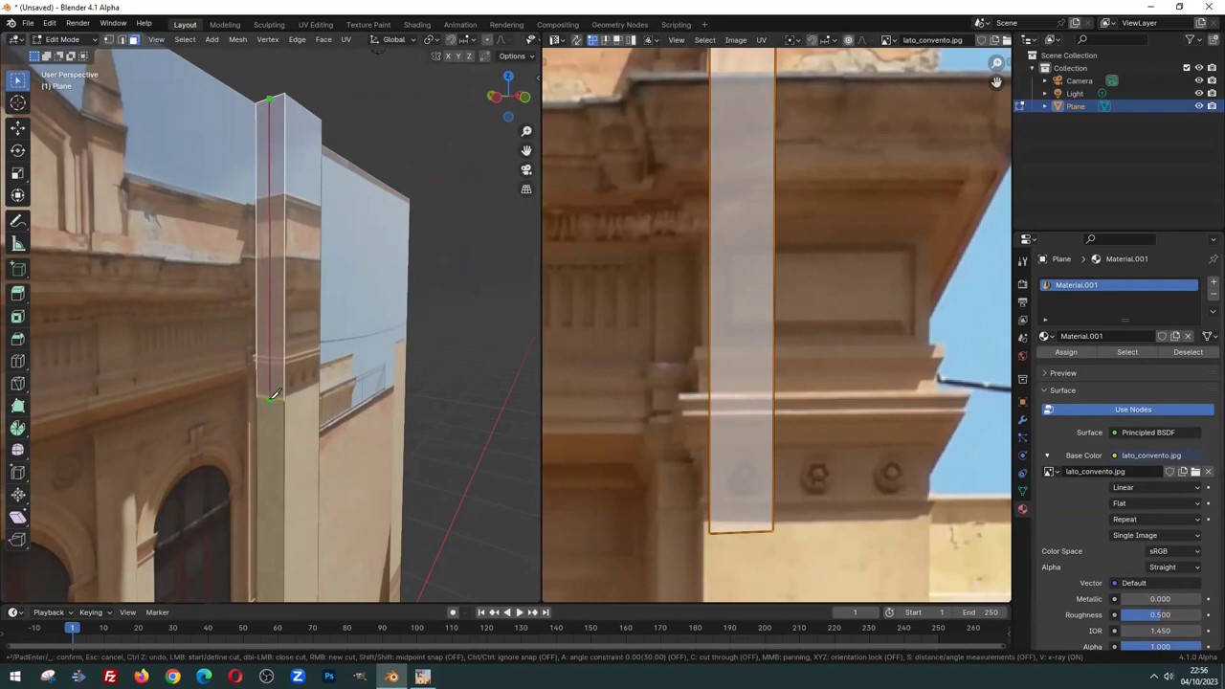
key(Return)
Select the right pillar strip, shift its UVs right onto the cornice's edge, and return to object mode
middle_drag(268, 395, 294, 267)
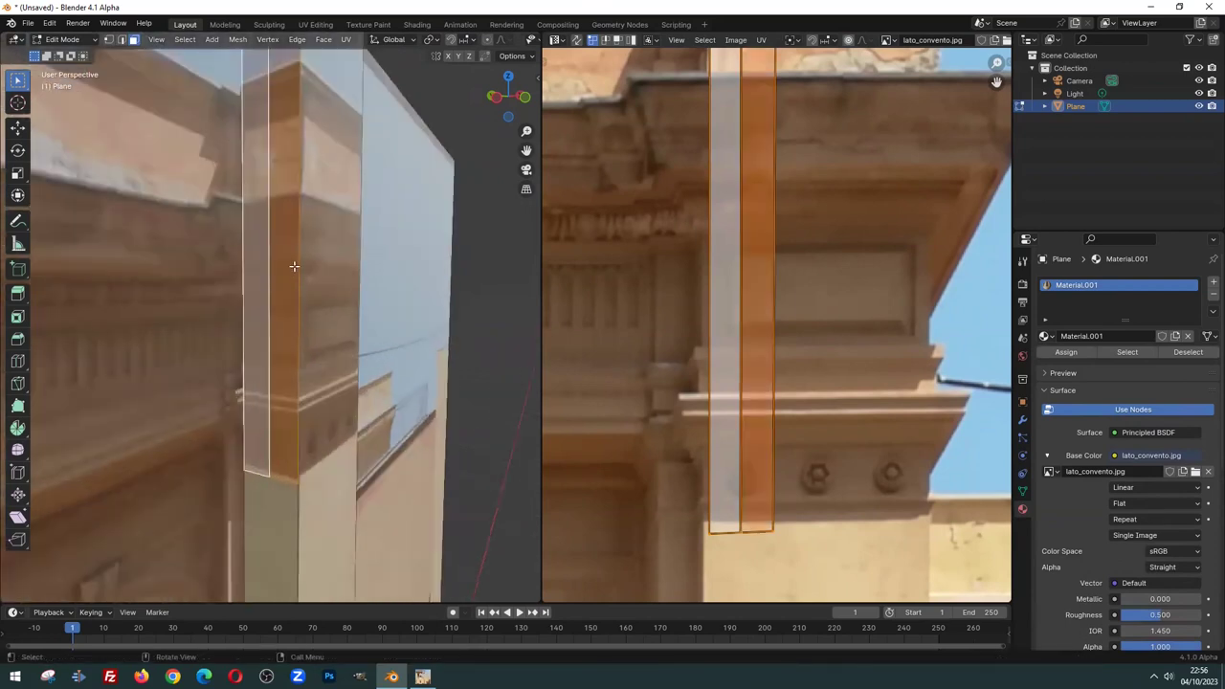
click(294, 266)
click(307, 270)
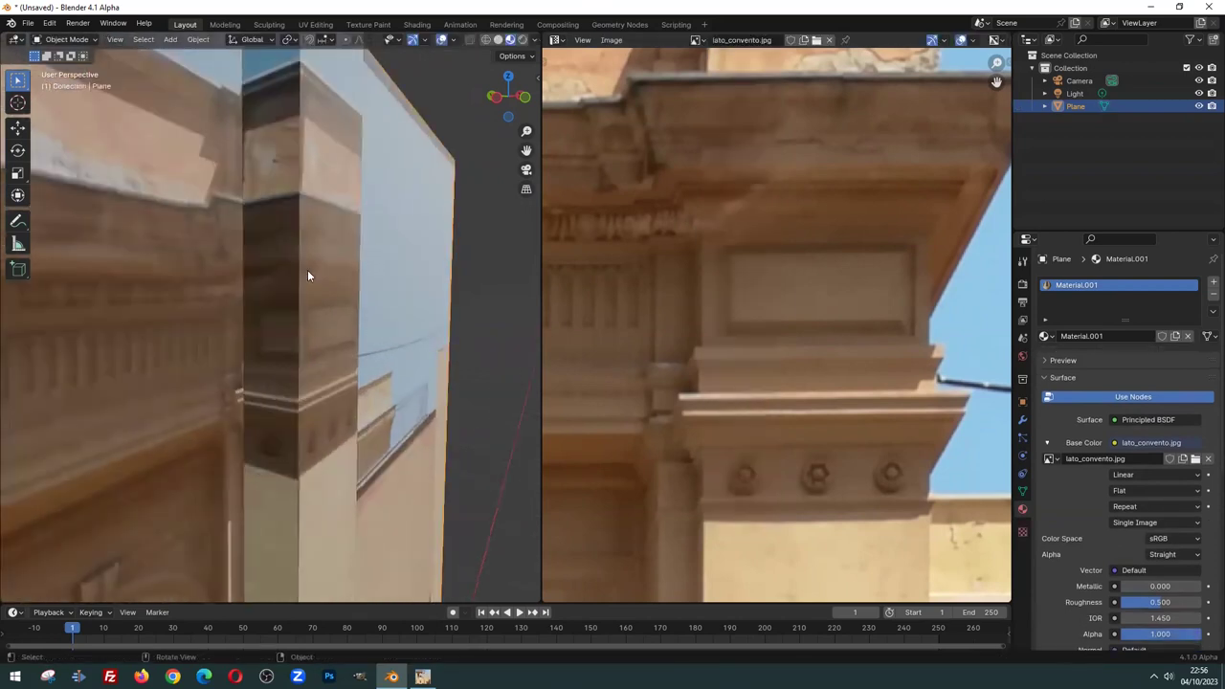
click(296, 282)
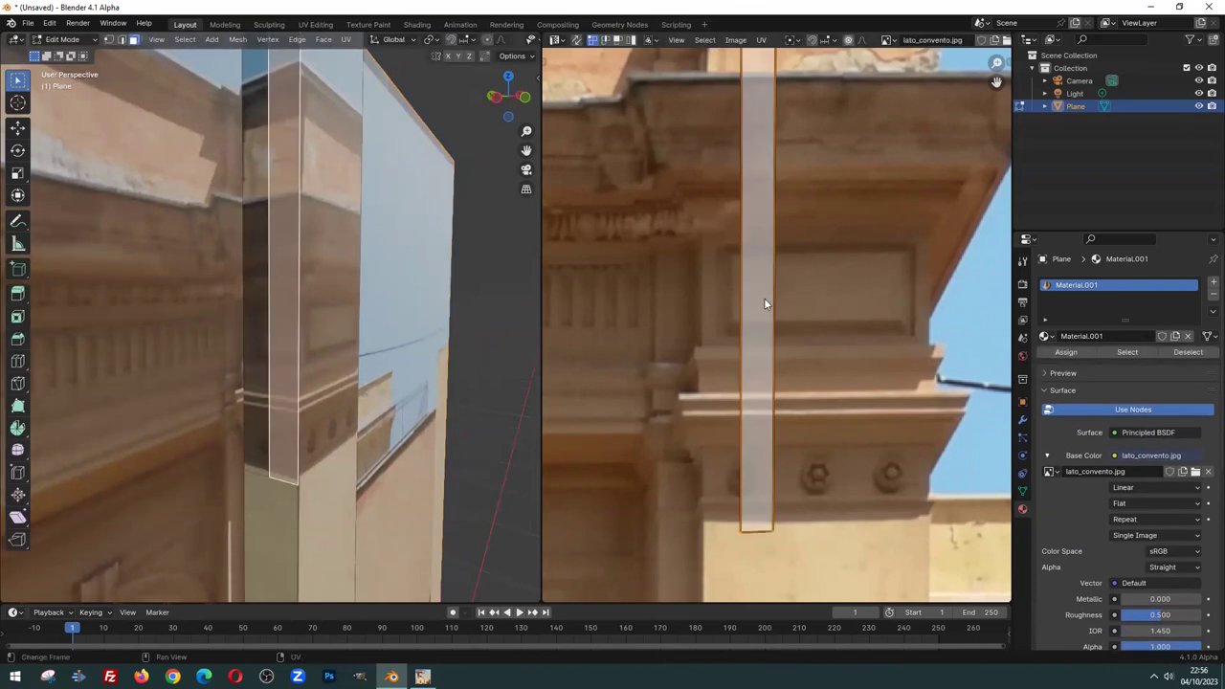
key(g)
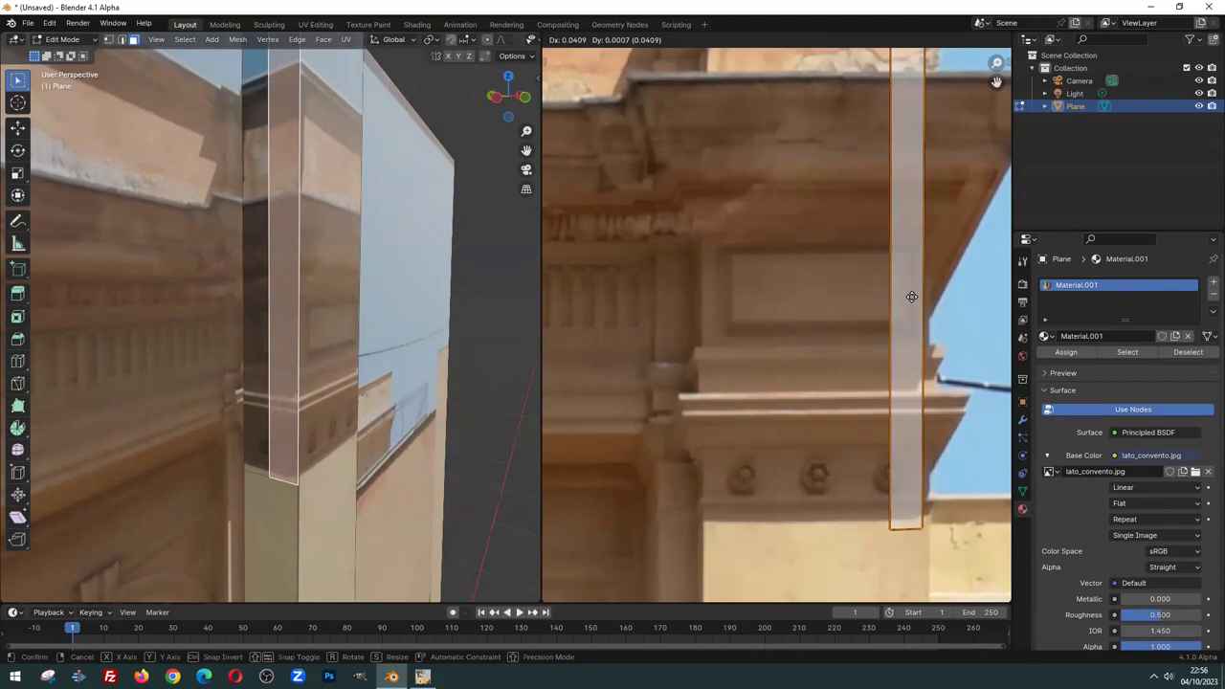
click(911, 297)
key(Tab)
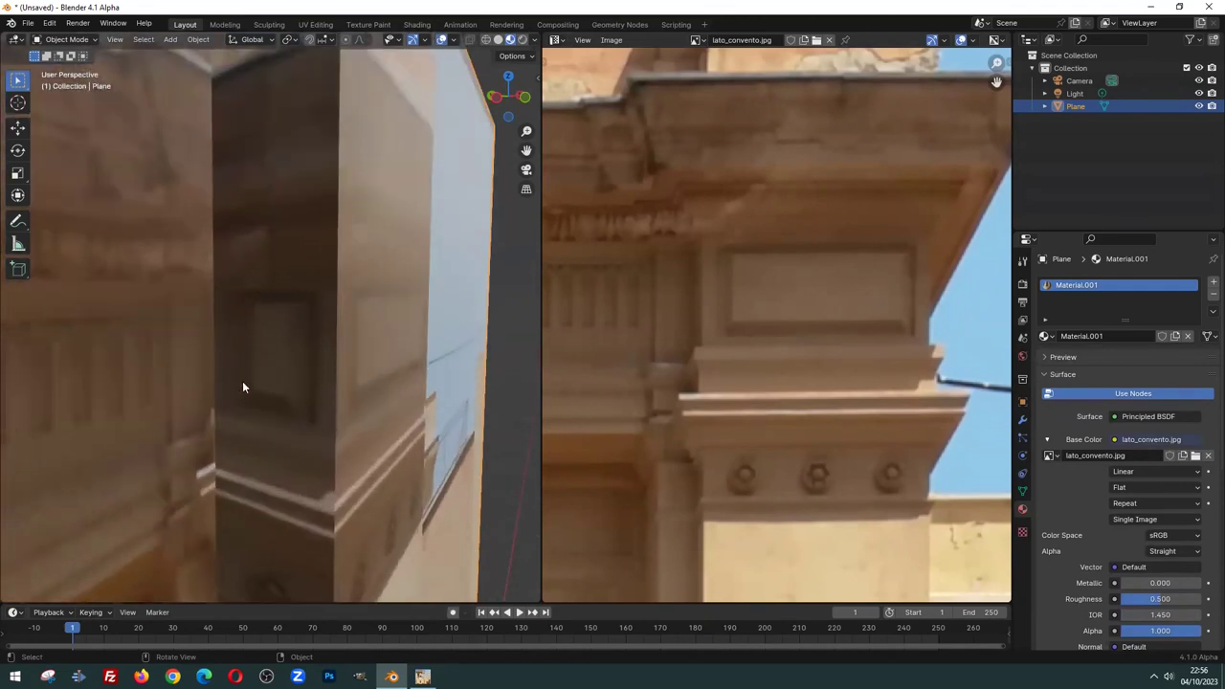
mouse_move(316, 359)
middle_down()
mouse_move(305, 342)
mouse_move(355, 320)
mouse_move(369, 326)
middle_up()
scroll(660, 327, down, 2)
key(Tab)
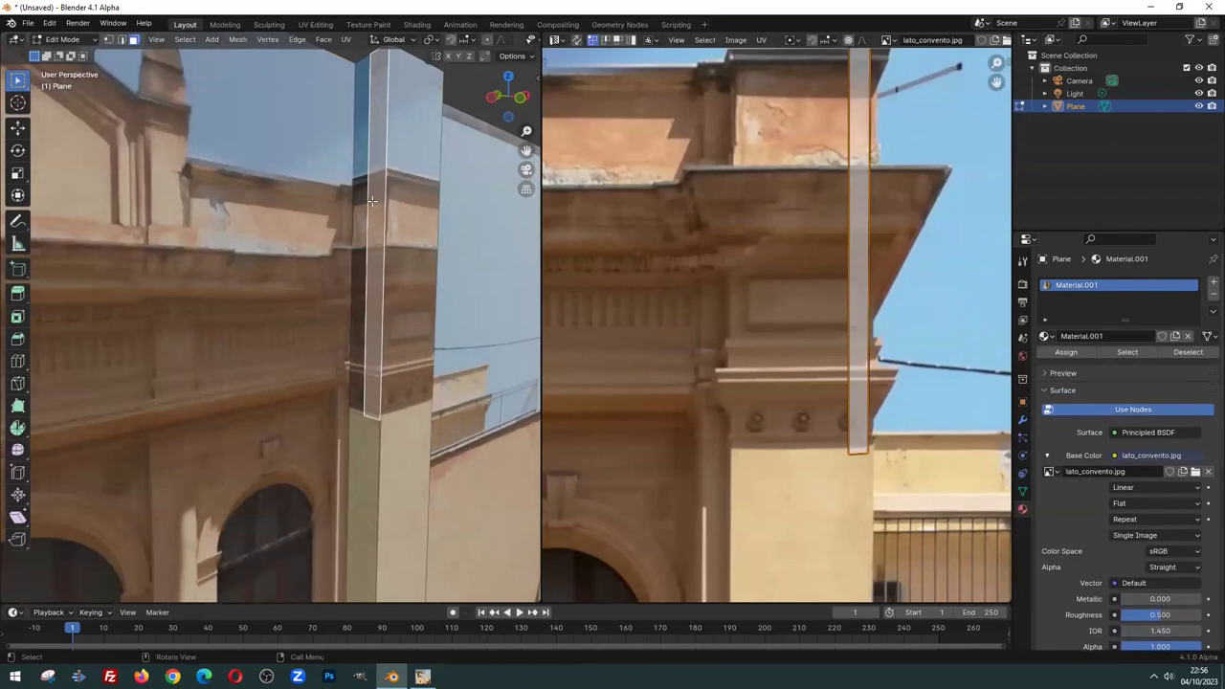
click(356, 363)
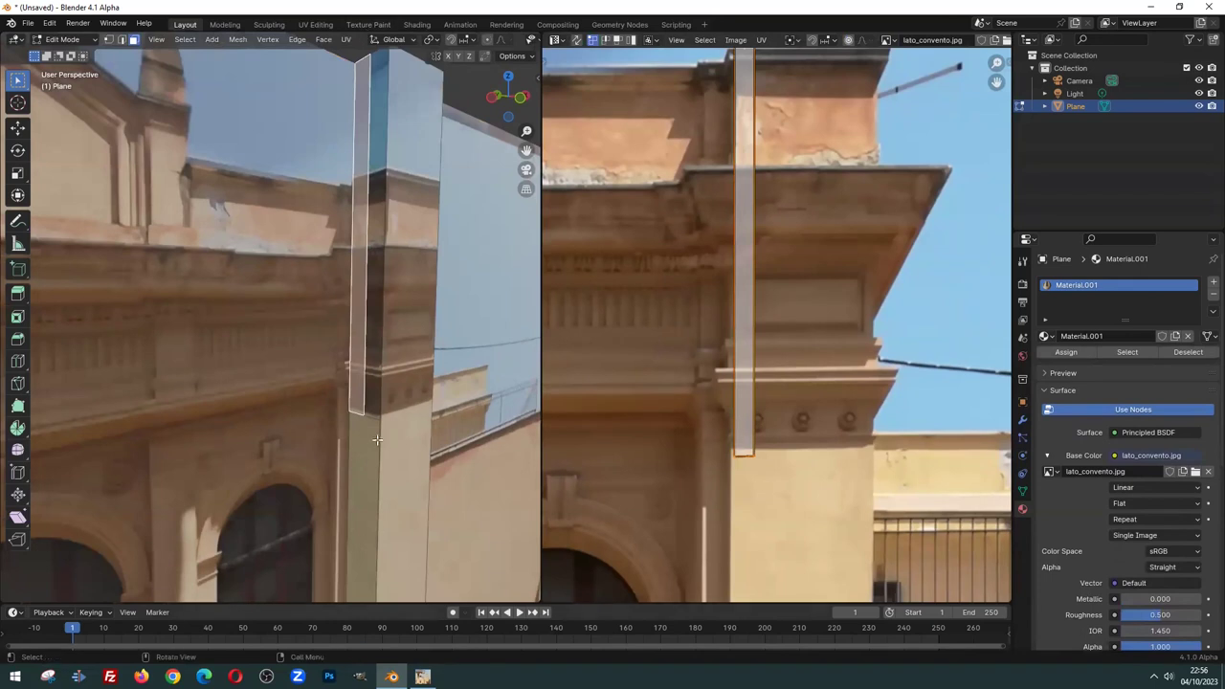
click(368, 456)
scroll(358, 396, down, 2)
scroll(326, 383, down, 1)
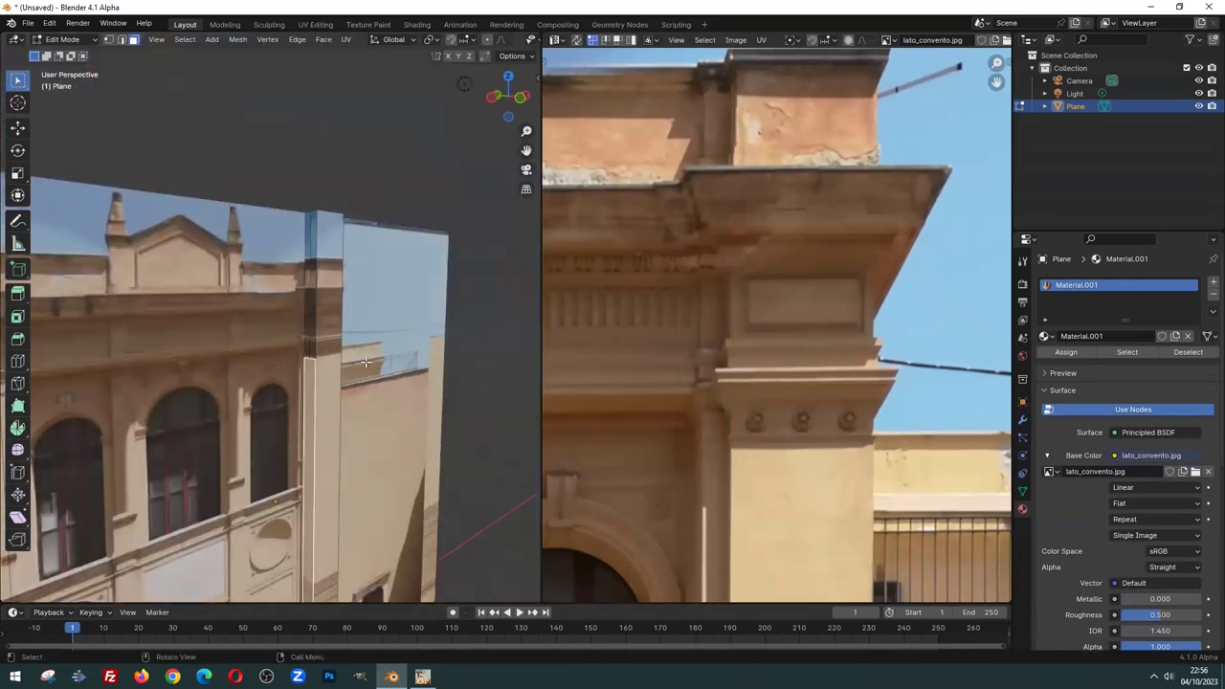
scroll(290, 372, down, 2)
middle_drag(290, 372, 361, 317)
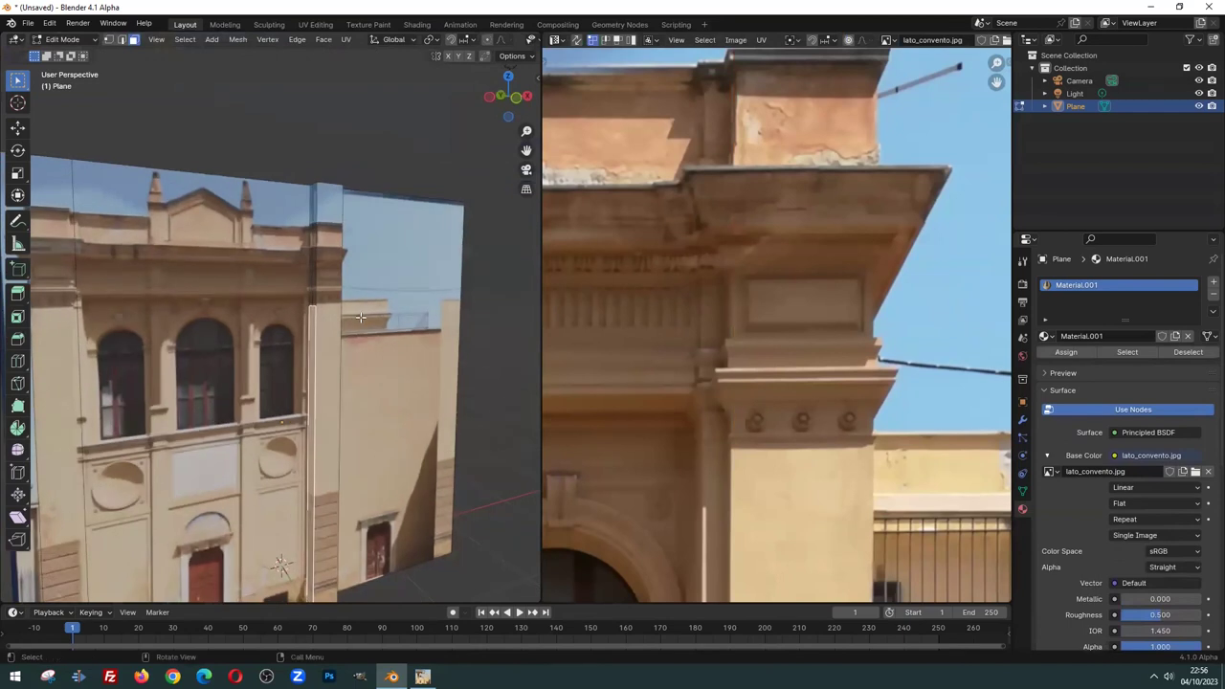
middle_drag(349, 302, 345, 256)
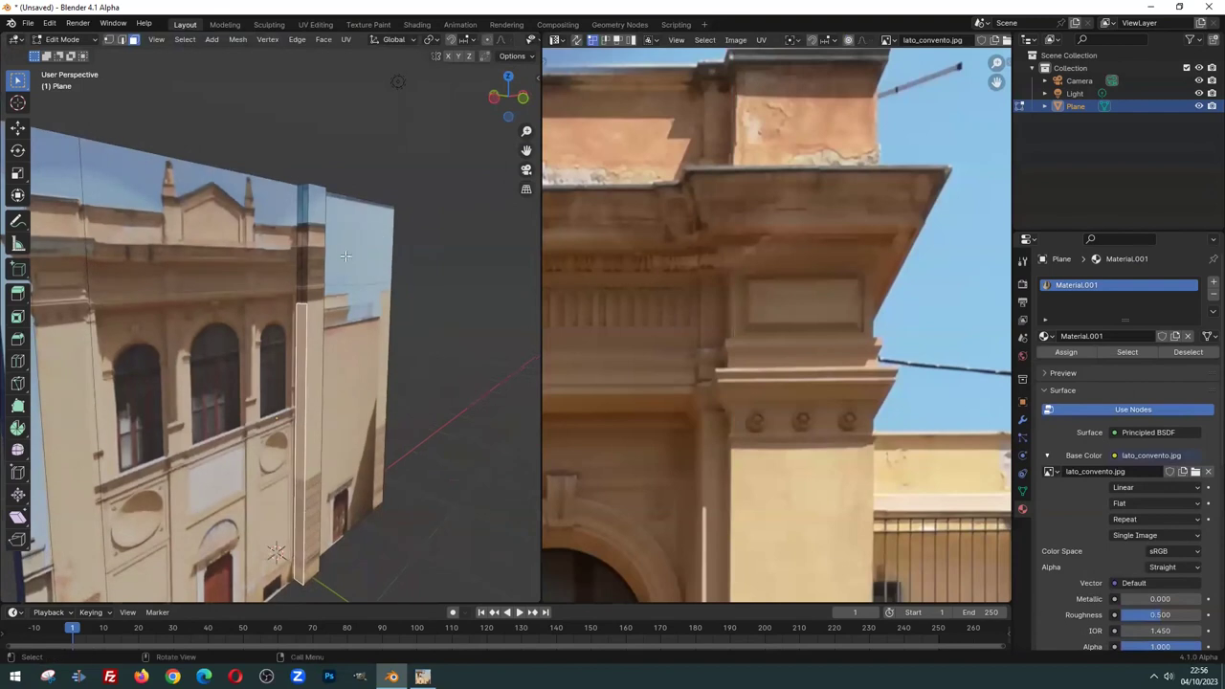
scroll(345, 256, up, 2)
scroll(345, 365, up, 1)
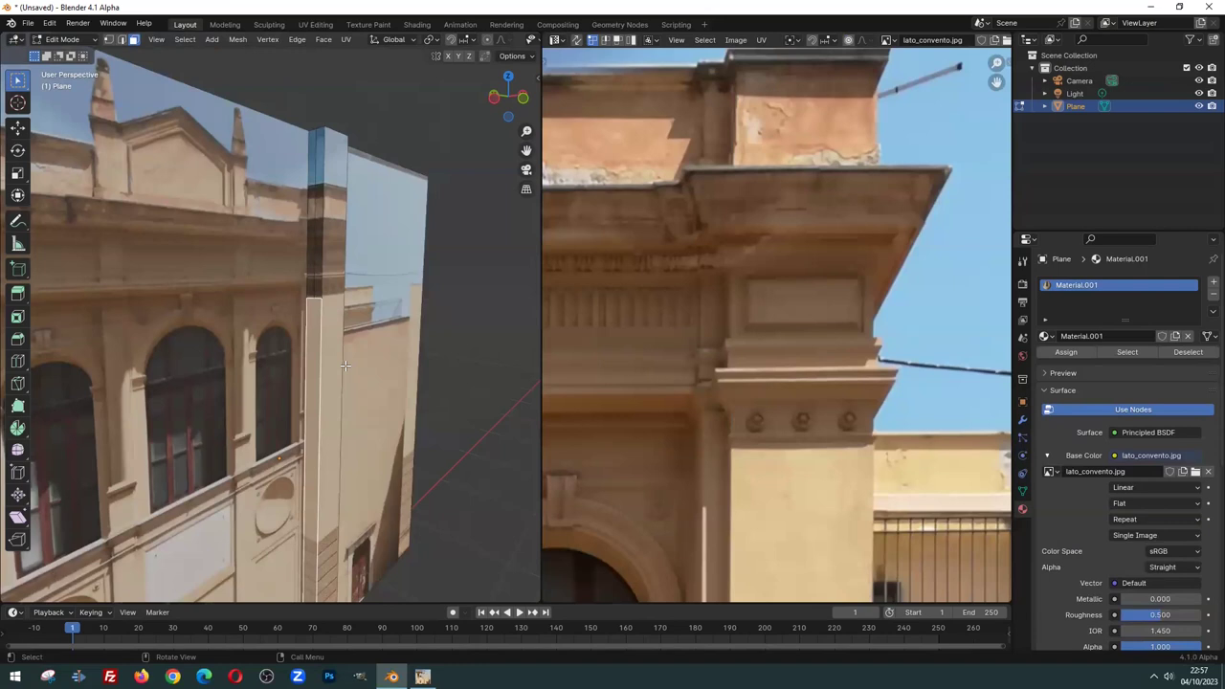
Leave Edit Mode and orbit and zoom to frame the plane showing the lato_convento.jpg stonework
scroll(222, 356, down, 3)
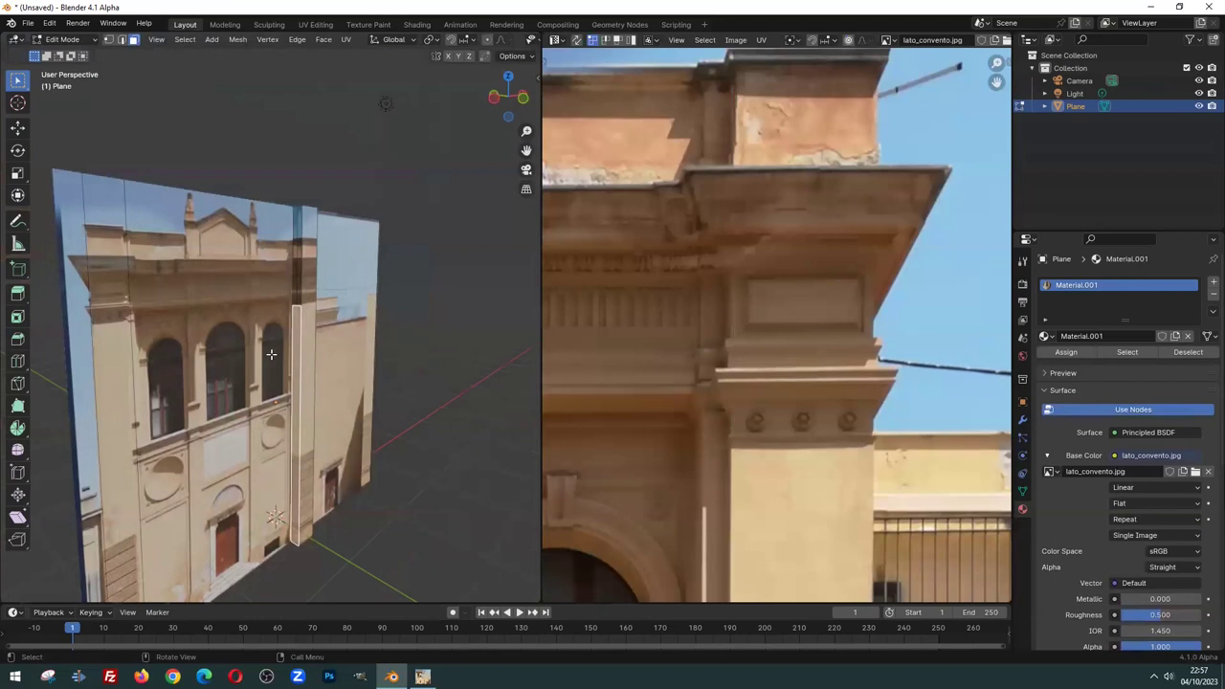
key(Tab)
mouse_move(271, 355)
middle_down()
mouse_move(161, 335)
mouse_move(189, 364)
mouse_move(265, 282)
mouse_move(346, 290)
mouse_move(326, 298)
middle_up()
scroll(323, 303, up, 3)
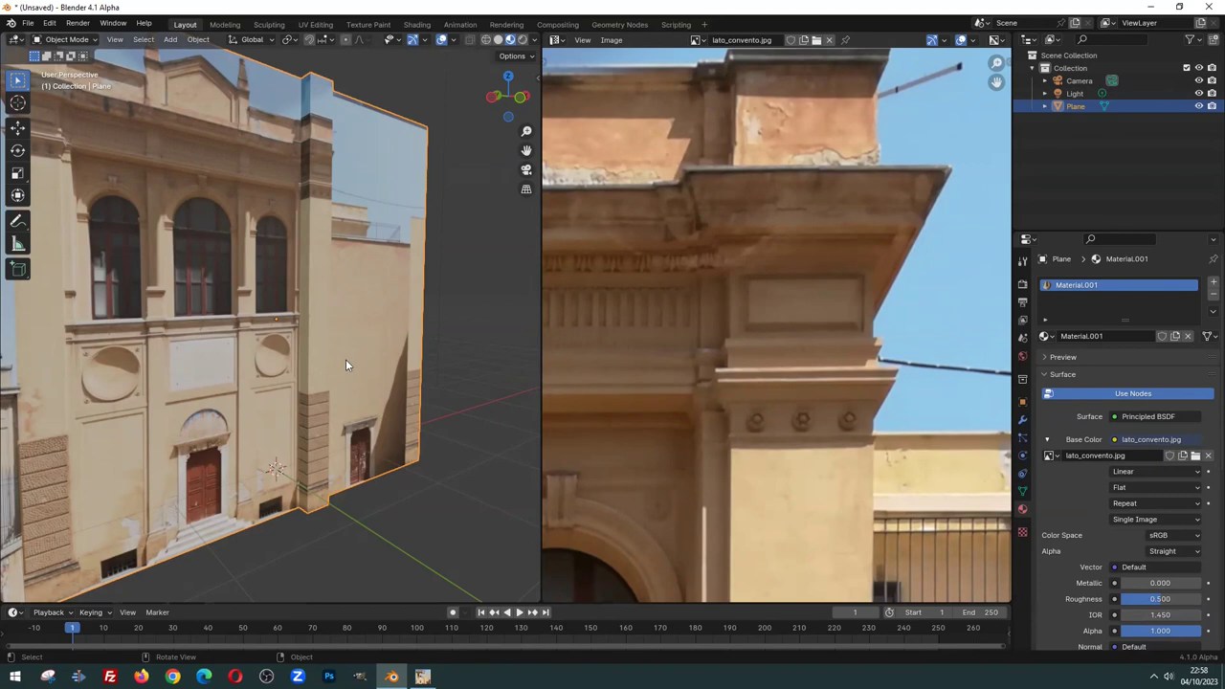
Zoom onto the round medallion, put the plane in Edit Mode and call up the Add Mesh menu
mouse_move(304, 350)
middle_down()
mouse_move(201, 352)
mouse_move(329, 341)
middle_up()
scroll(283, 348, up, 2)
scroll(299, 378, up, 4)
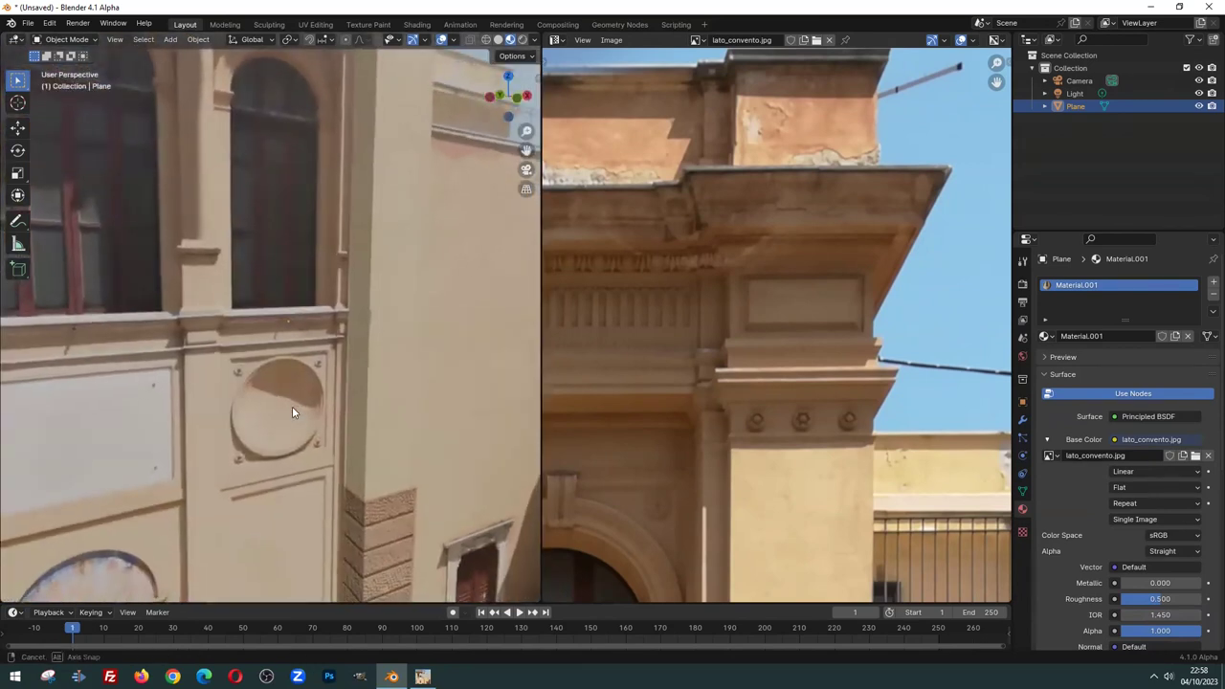
scroll(287, 407, up, 2)
mouse_move(278, 420)
shift+middle_down()
mouse_move(257, 302)
mouse_move(204, 312)
mouse_move(284, 297)
mouse_move(264, 395)
shift+middle_up()
scroll(268, 308, up, 1)
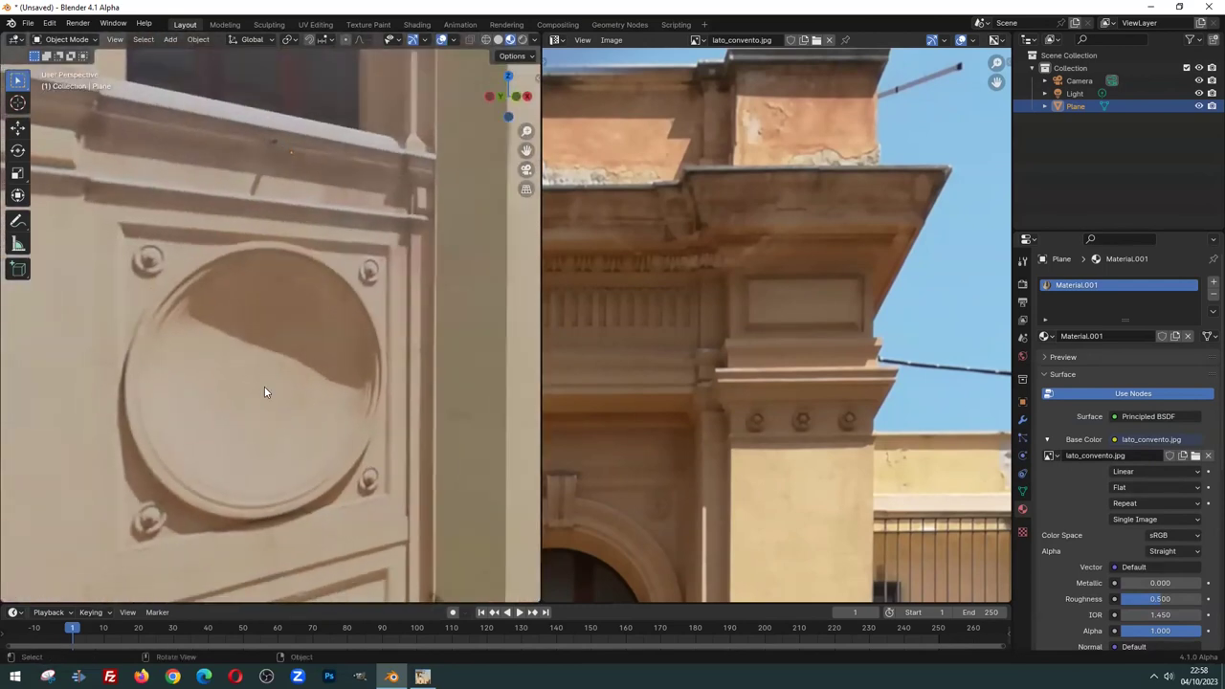
key(Tab)
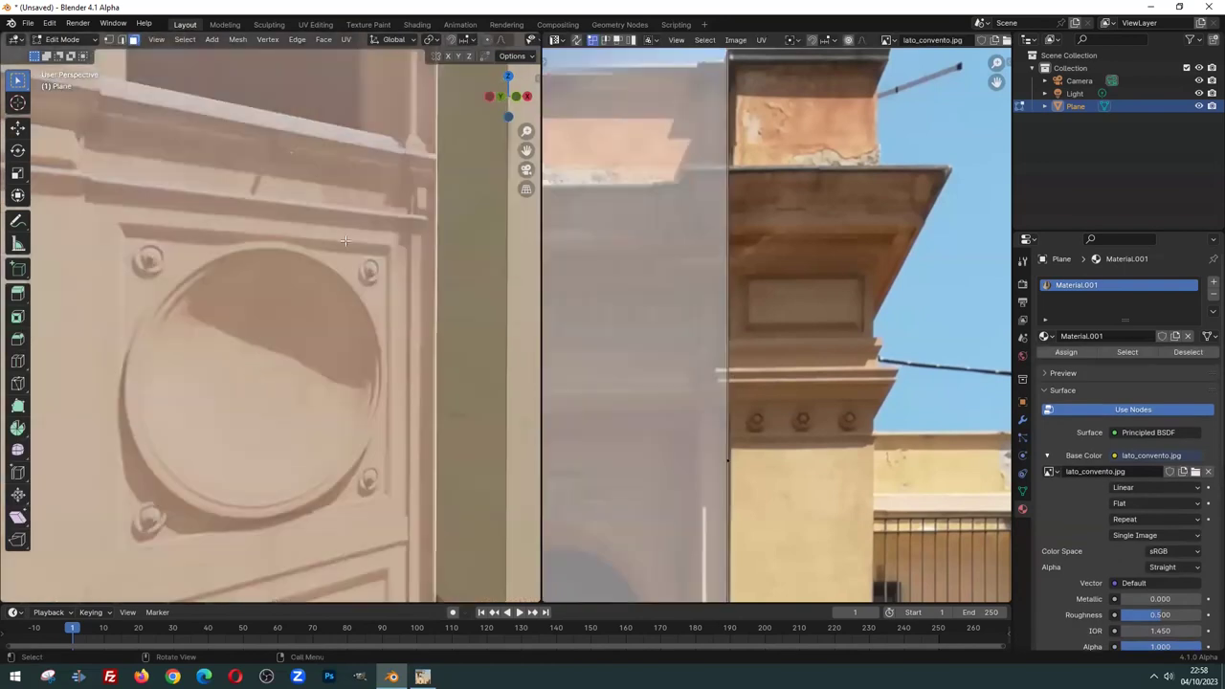
middle_drag(265, 384, 243, 370)
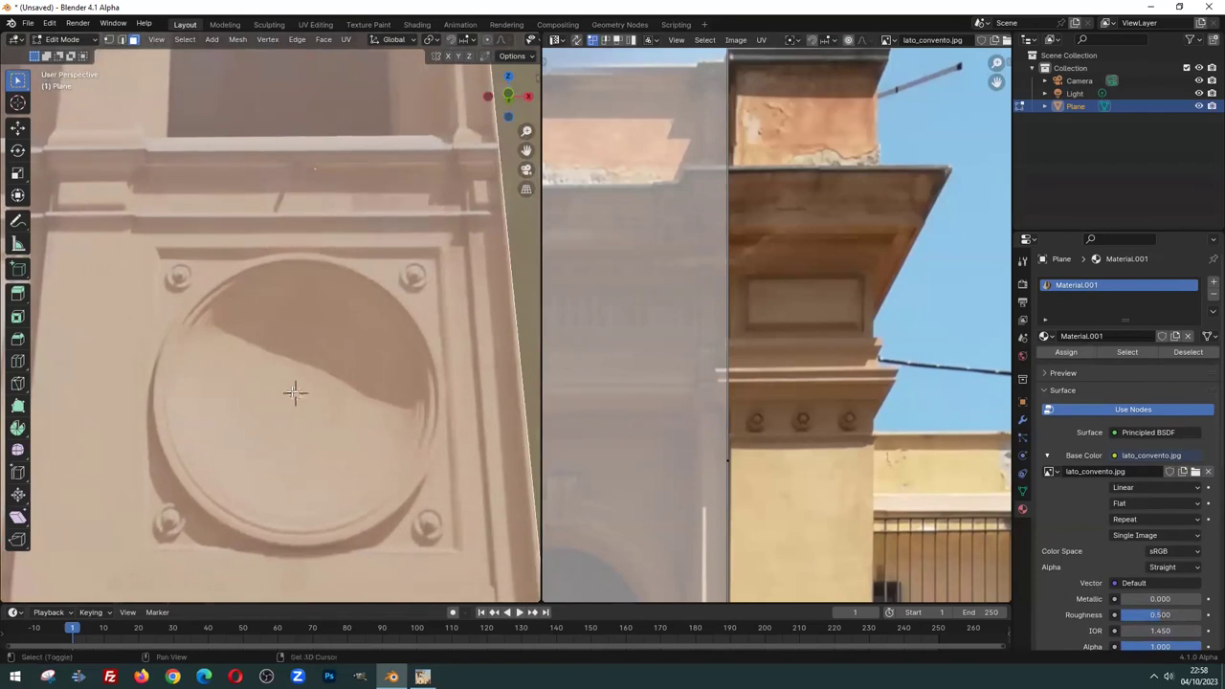
key(shift+a)
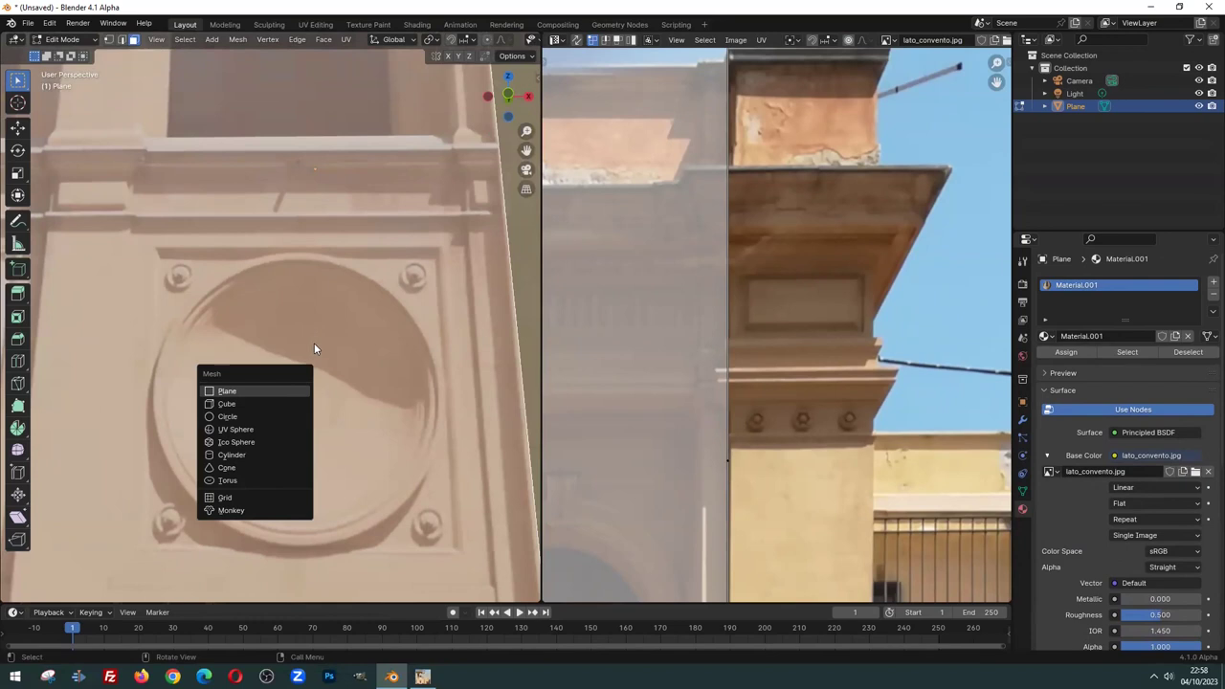
Cancel the menu, return to Object Mode and add a Circle mesh at the medallion
key(Escape)
key(Tab)
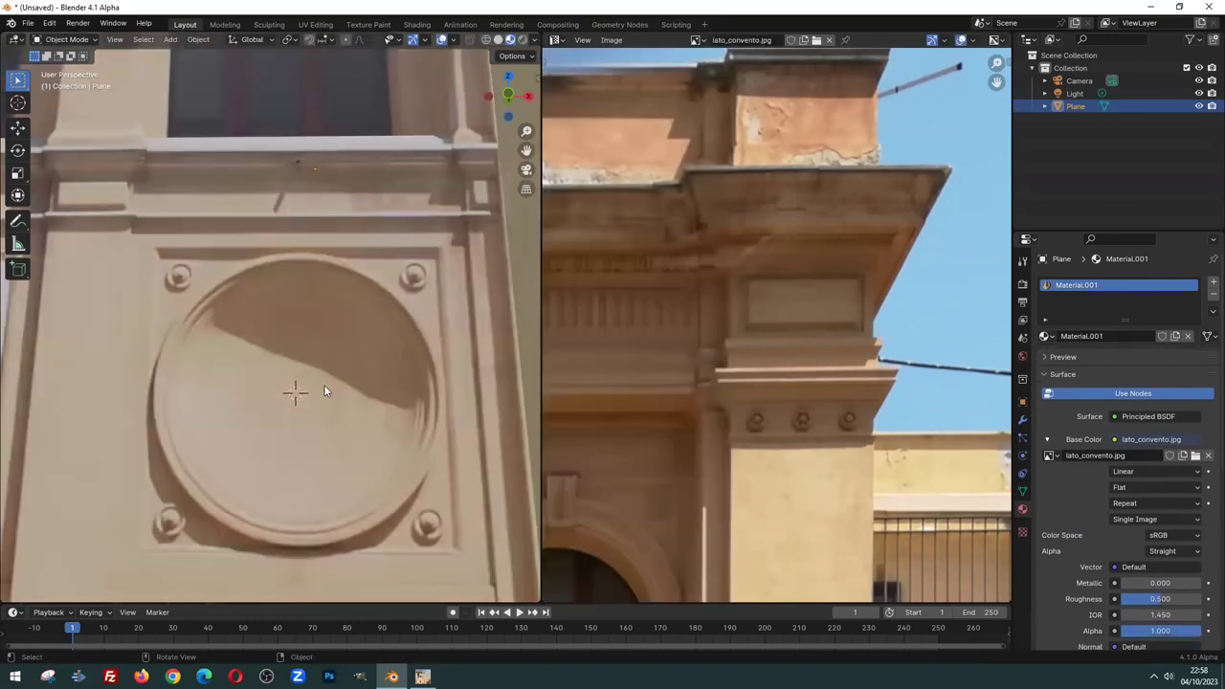
key(shift+a)
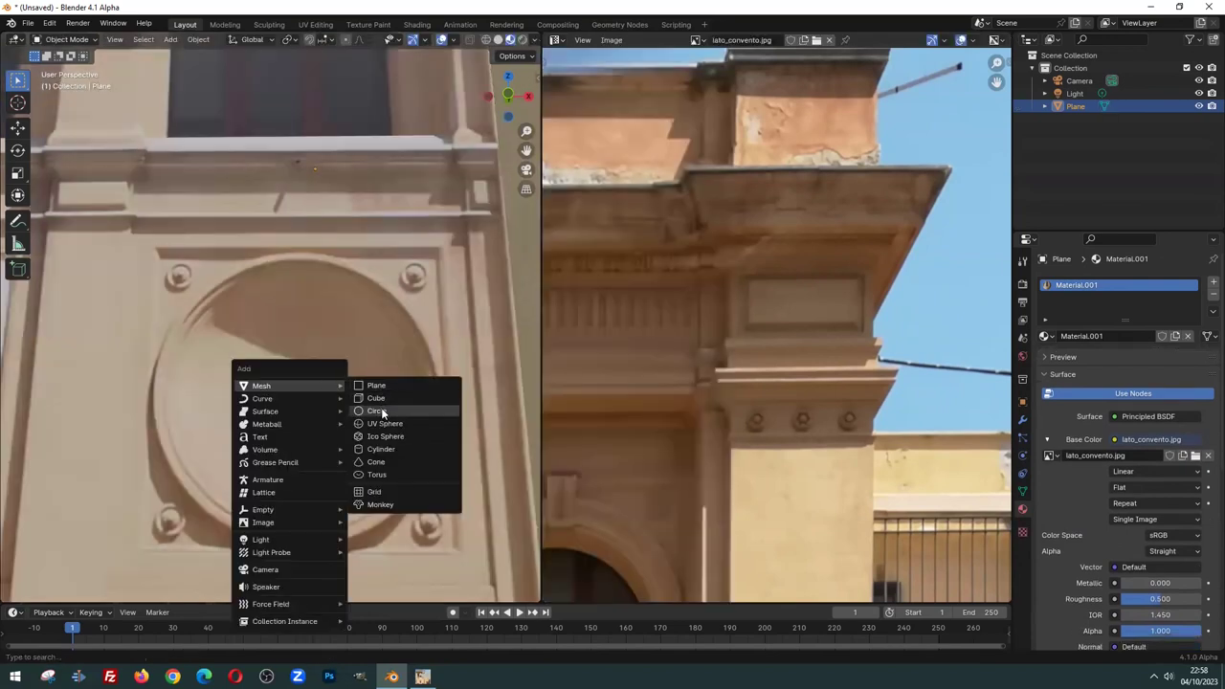
click(381, 412)
scroll(359, 402, down, 5)
mouse_move(362, 398)
middle_down()
mouse_move(373, 434)
mouse_move(400, 387)
middle_up()
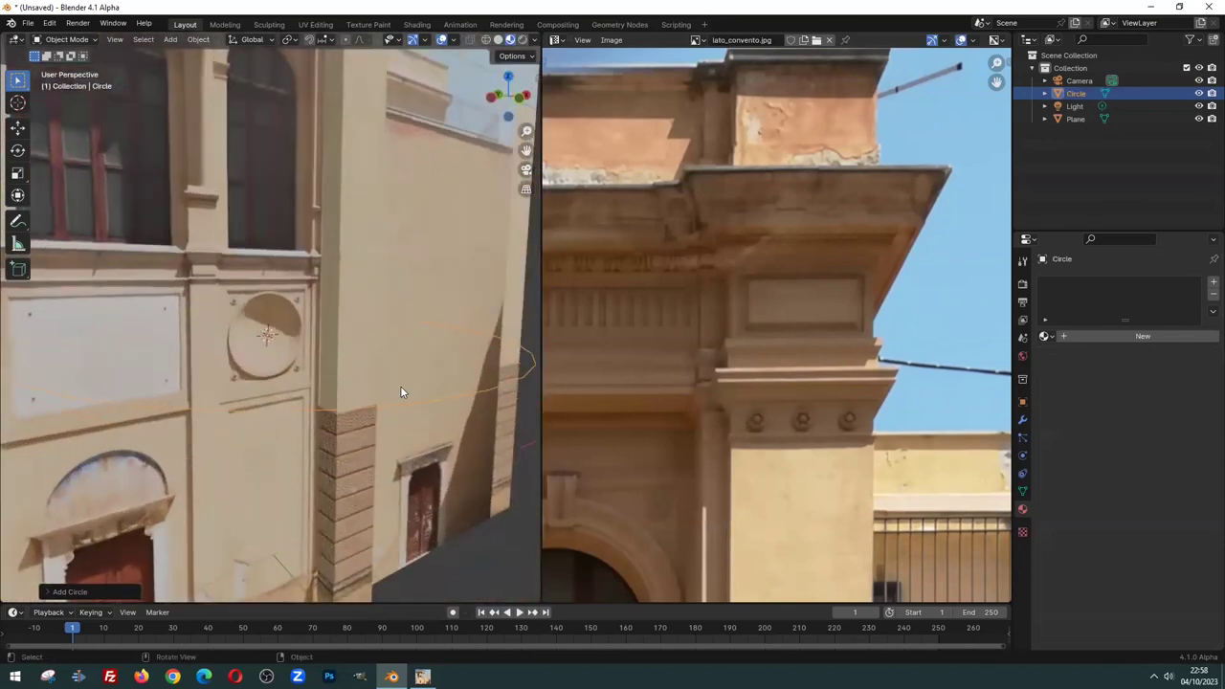
Rotate the circle 90° about X and scale it to about 0.51 to fit the medallion
key(r)
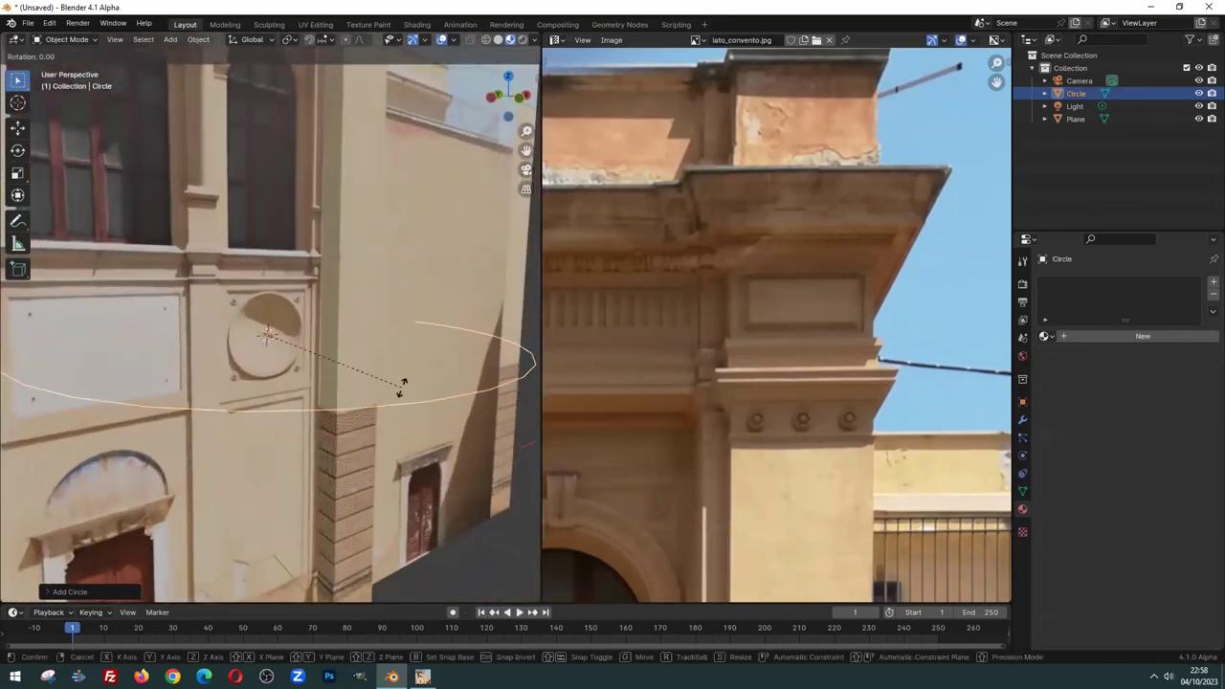
text(x90)
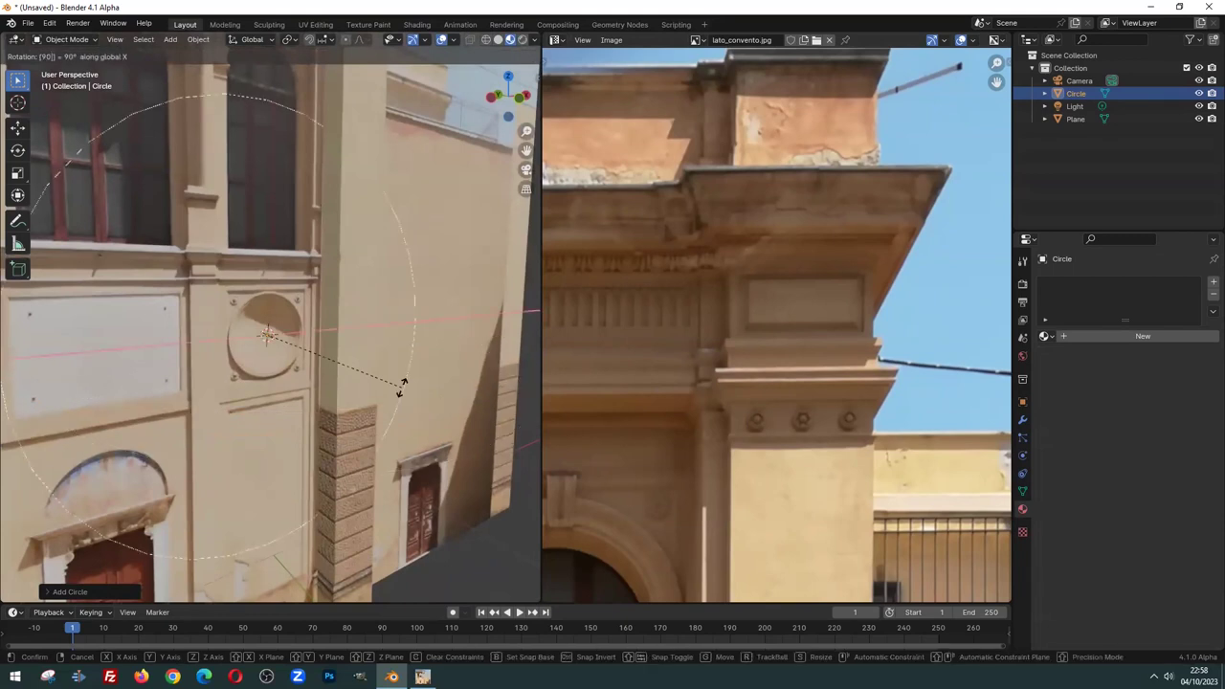
key(Return)
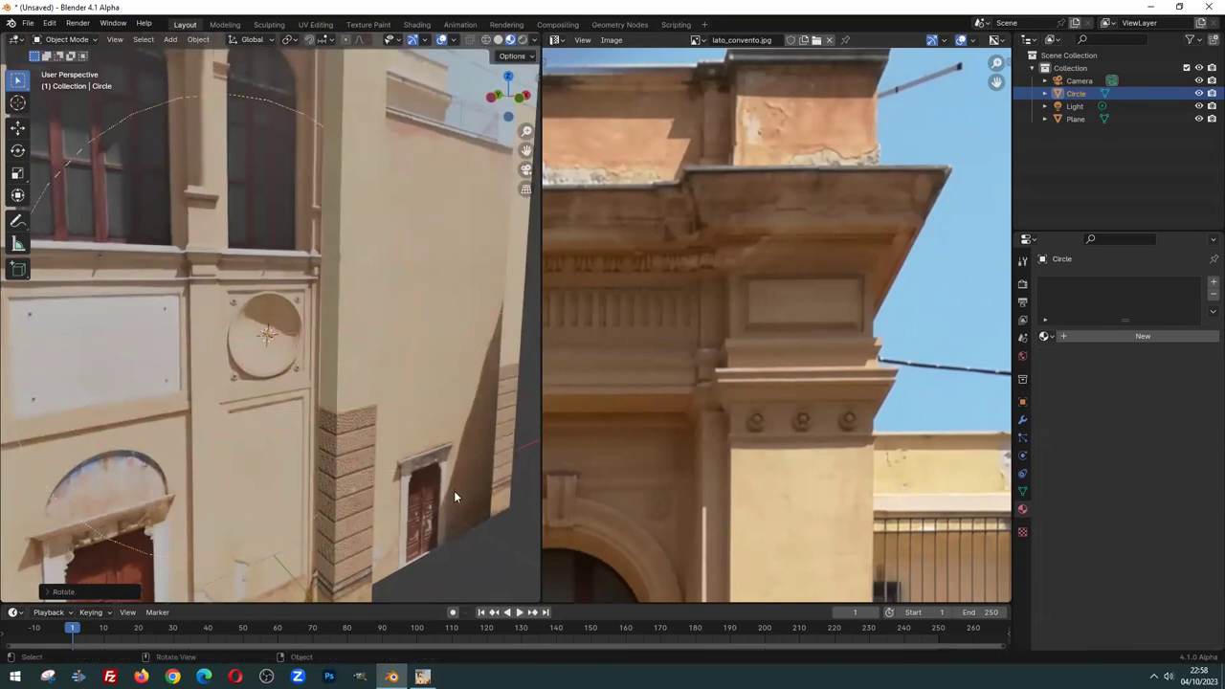
key(s)
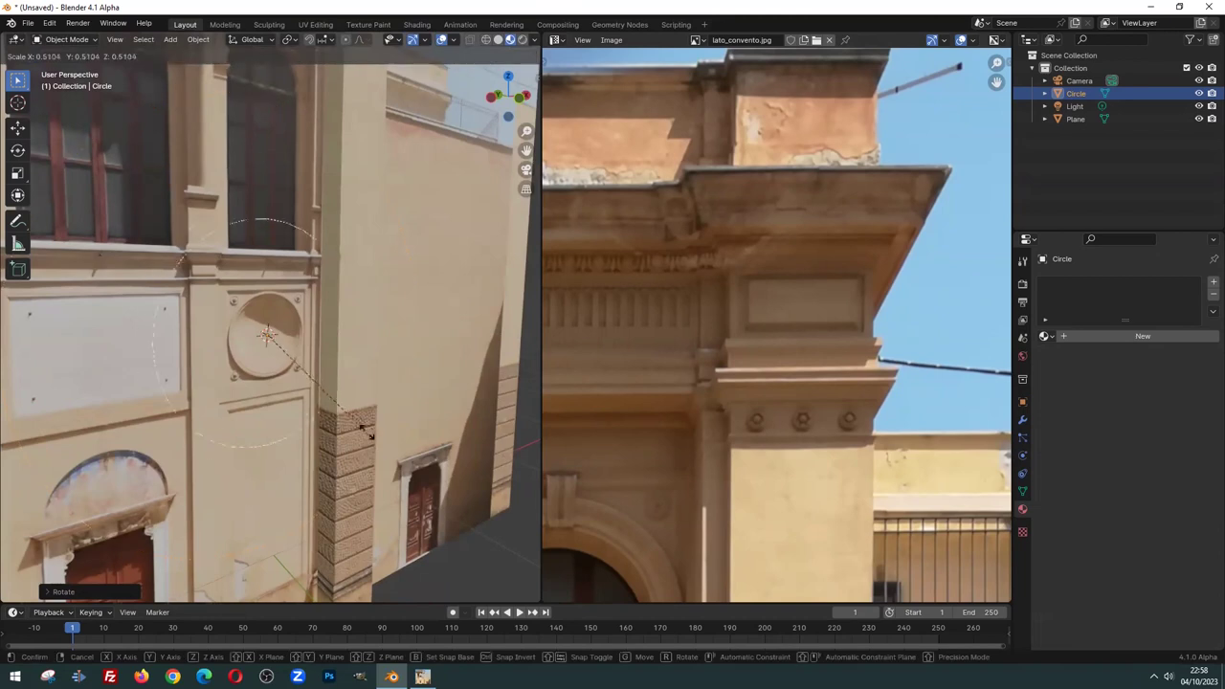
click(297, 348)
mouse_move(297, 347)
ctrl+middle_down()
mouse_move(257, 304)
mouse_move(308, 318)
ctrl+middle_up()
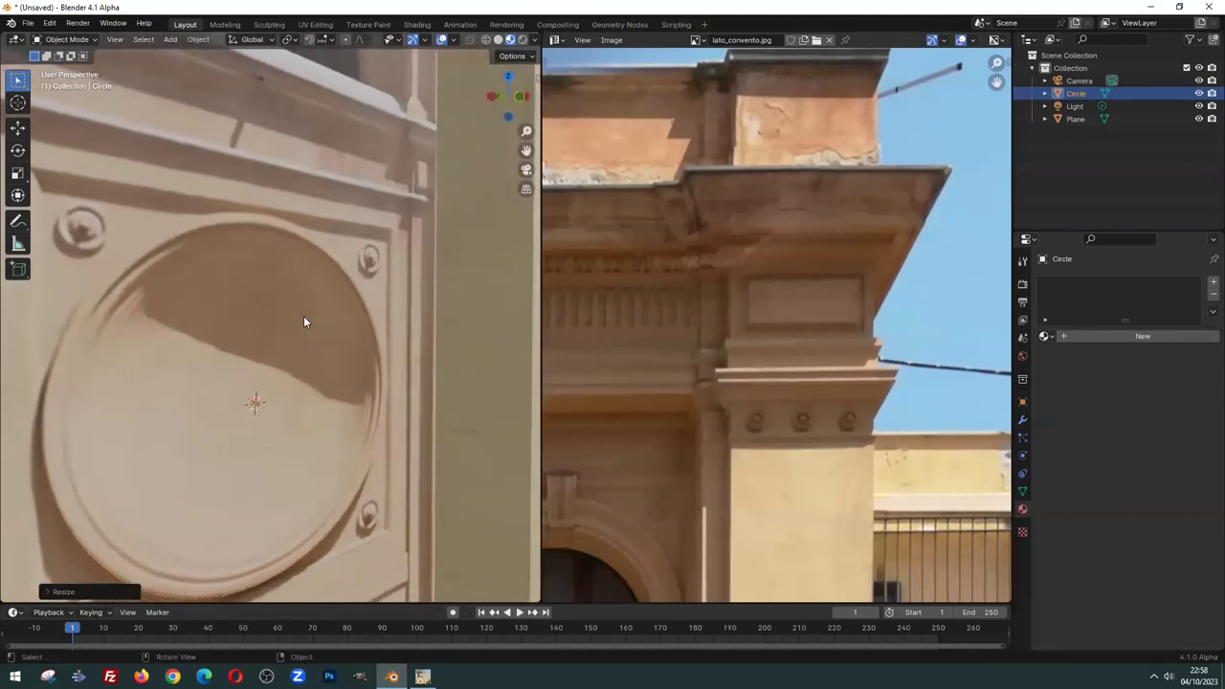
middle_drag(308, 319, 268, 367)
scroll(268, 366, down, 3)
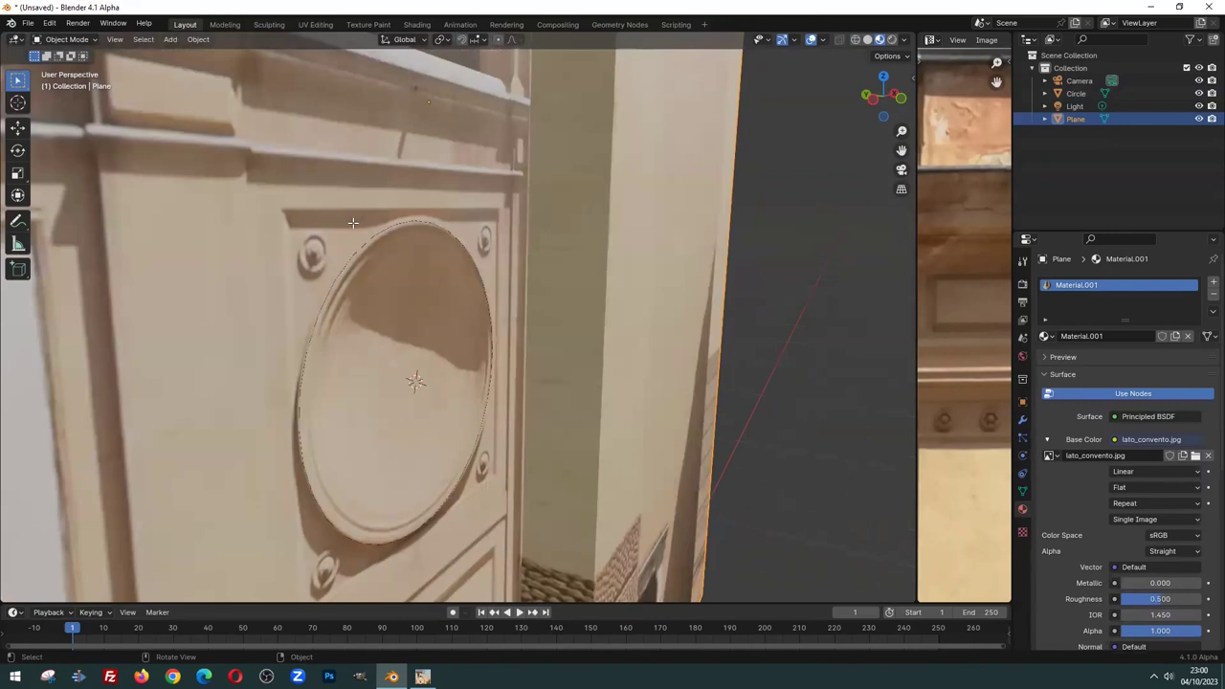
In wireframe, select the Circle with the plane and Knife Project its outline onto the facade
key(Tab)
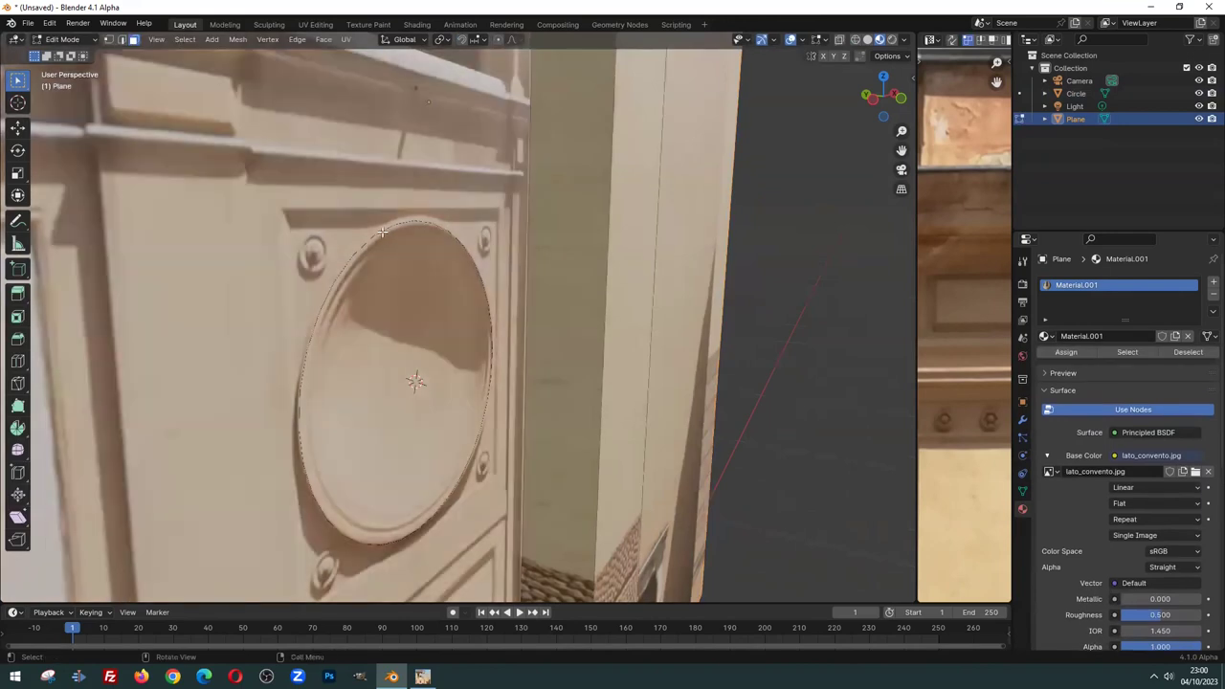
scroll(382, 232, up, 3)
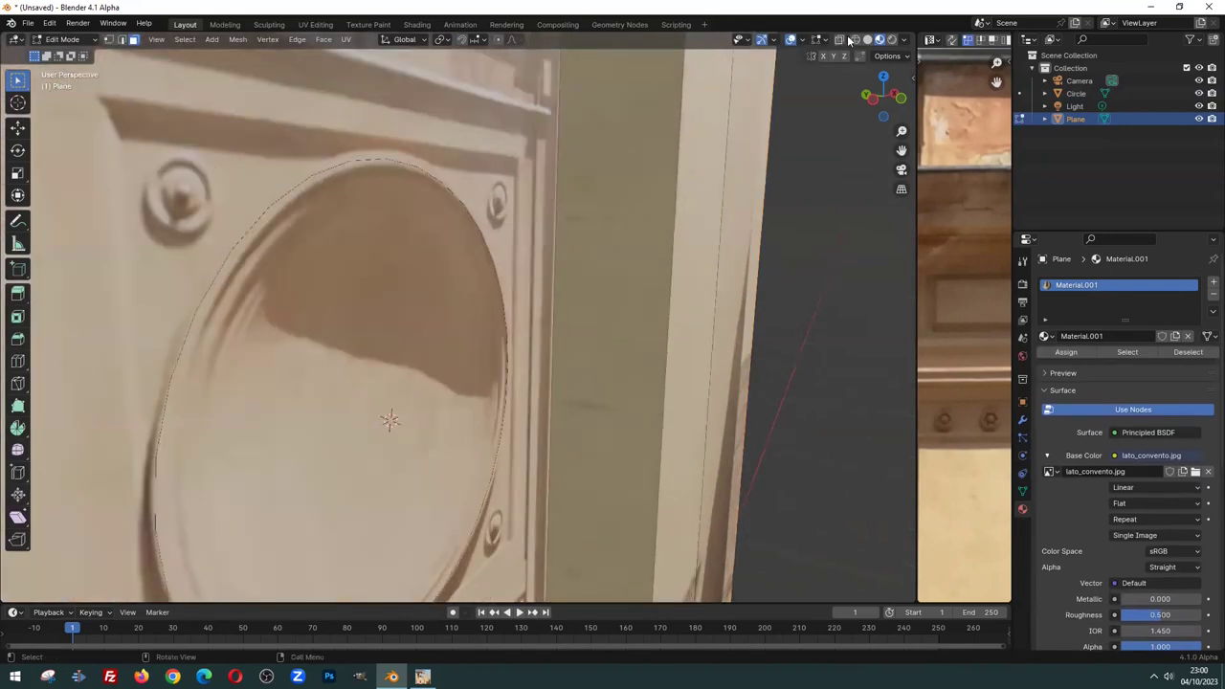
key(shift+z)
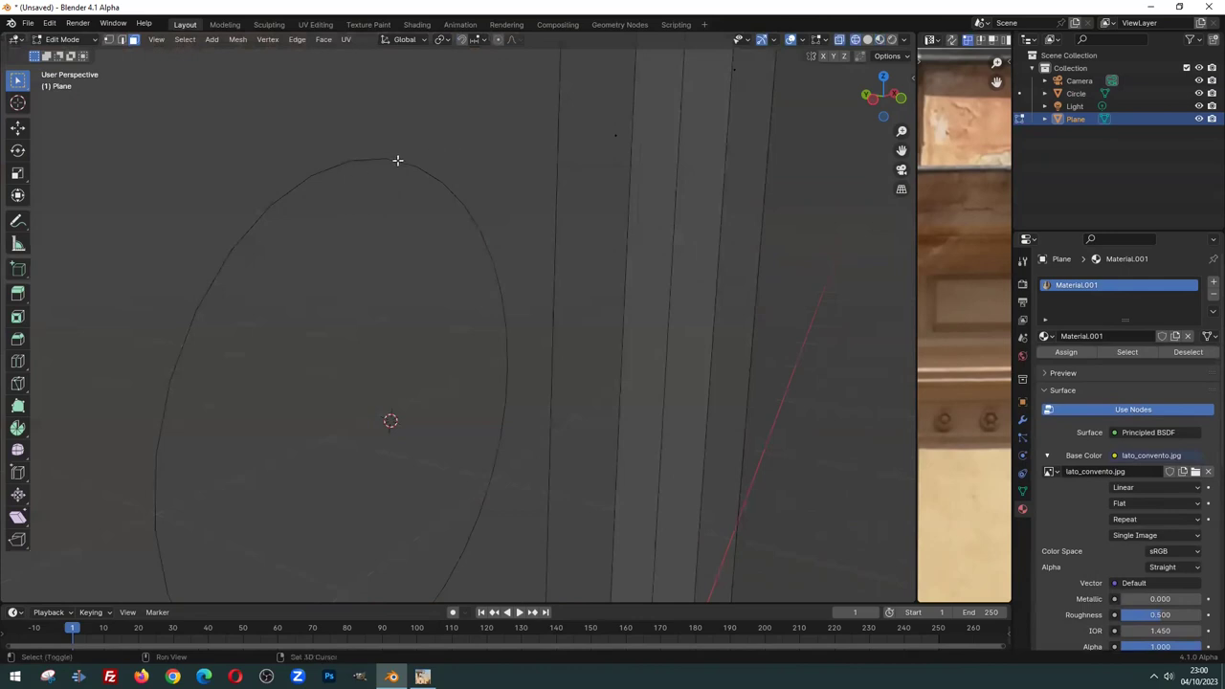
shift+click(390, 162)
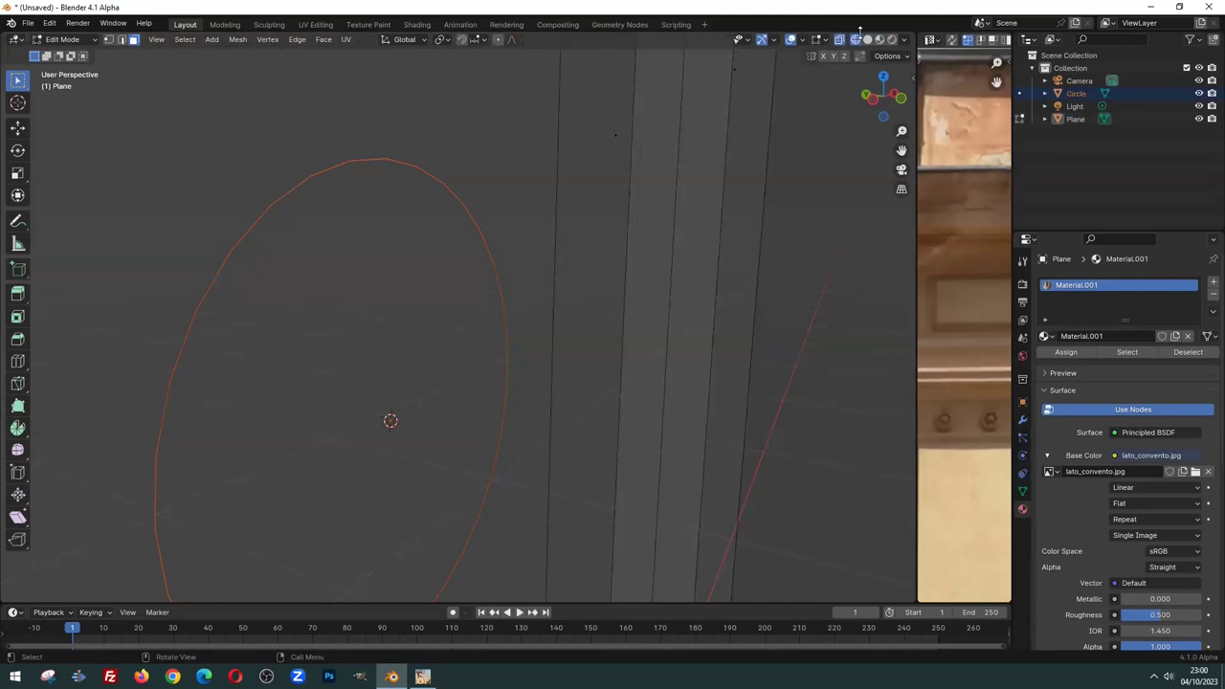
click(880, 40)
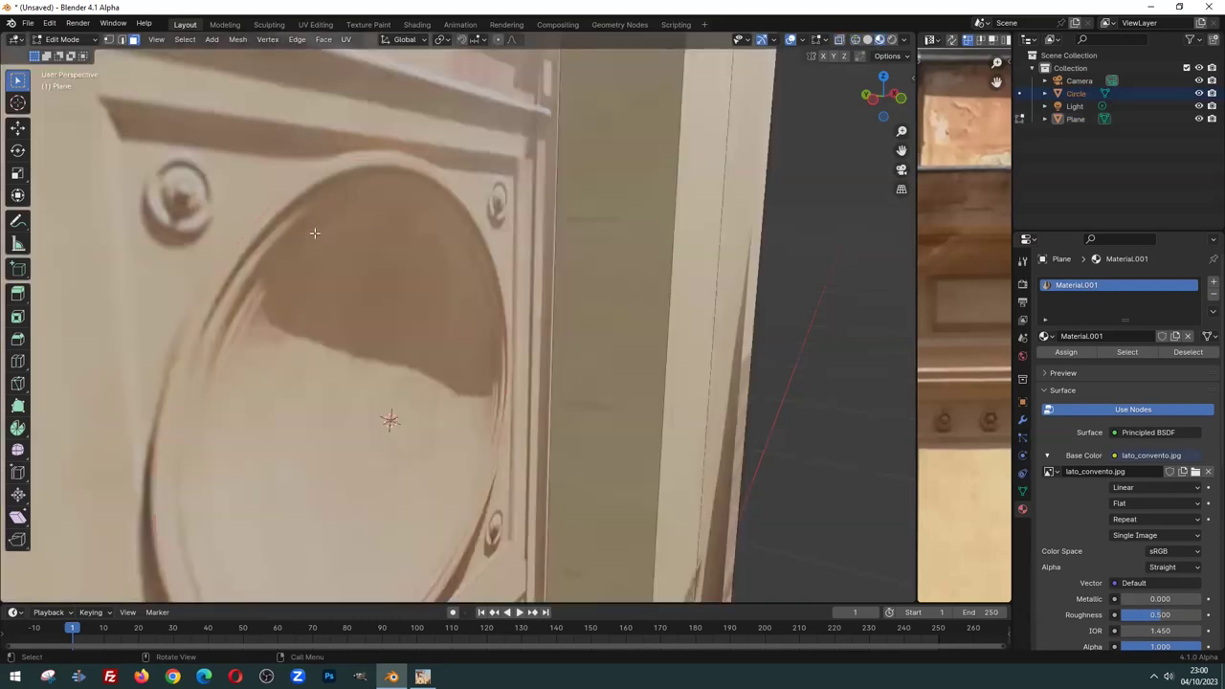
click(267, 39)
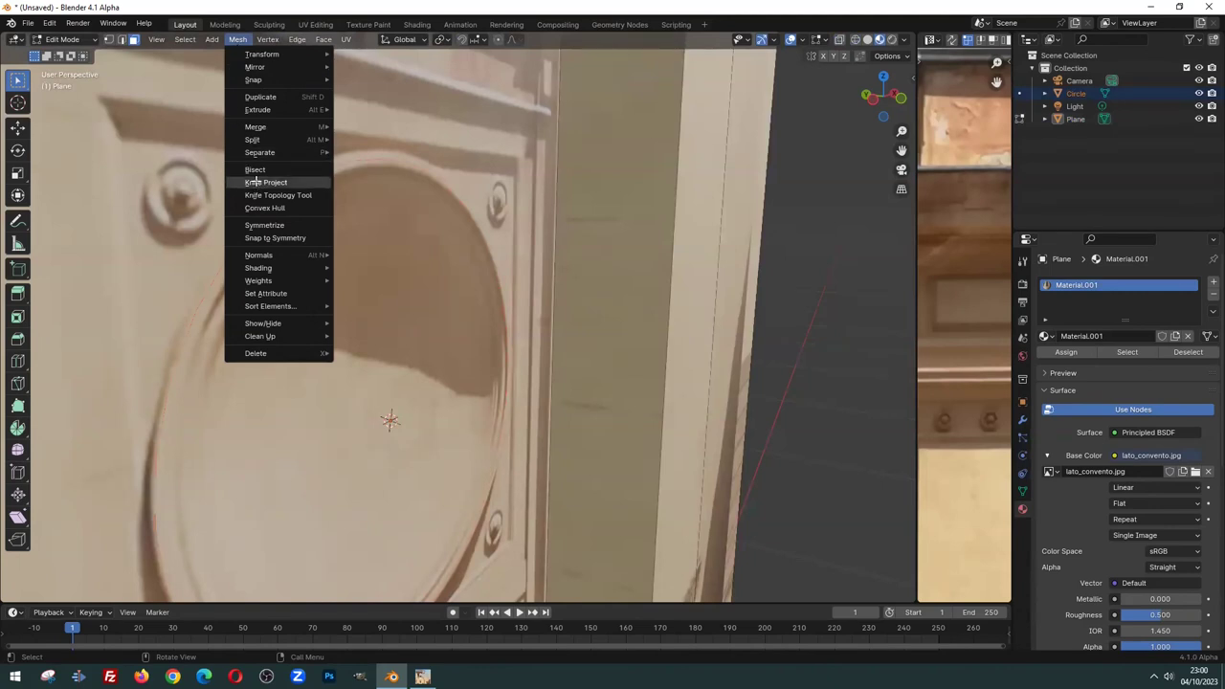
click(258, 182)
scroll(351, 218, down, 2)
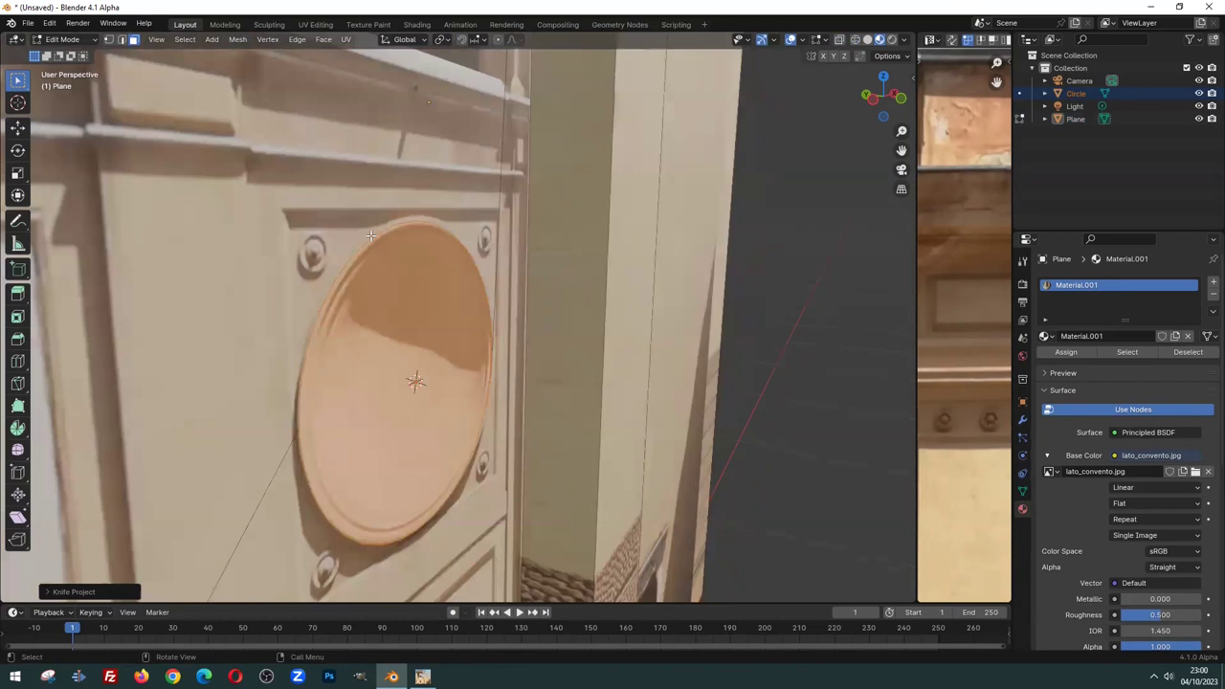
key(alt+a)
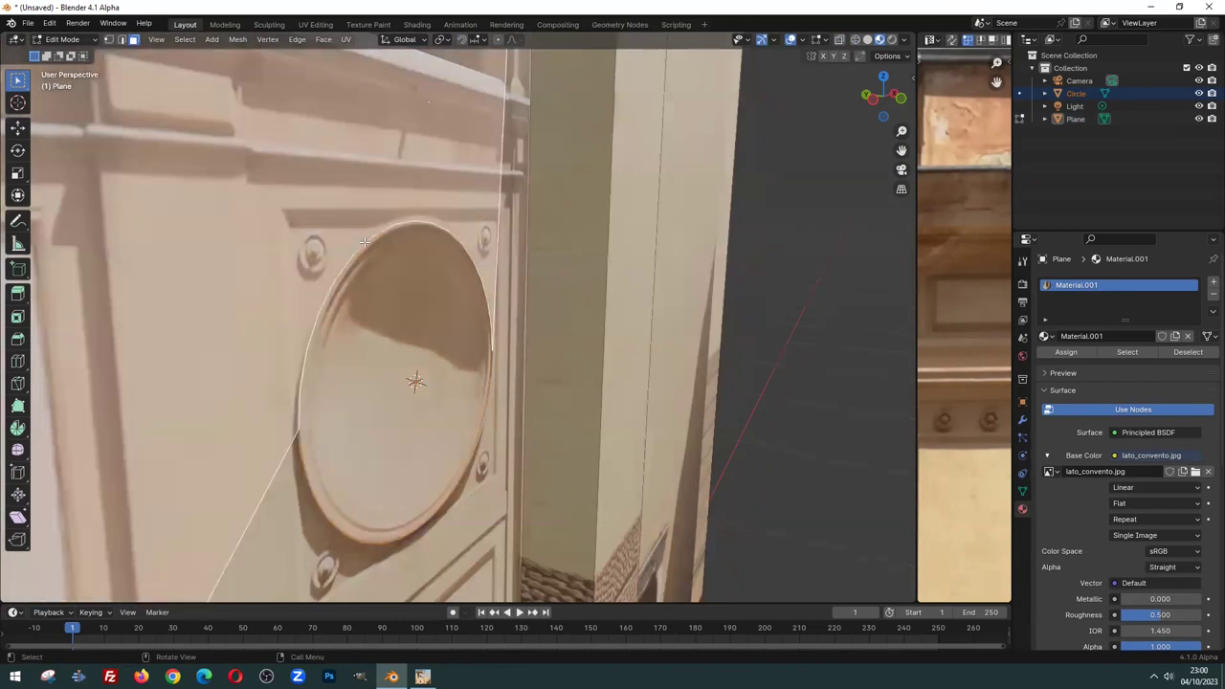
mouse_move(379, 304)
middle_down()
mouse_move(441, 277)
mouse_move(434, 269)
mouse_move(504, 276)
middle_up()
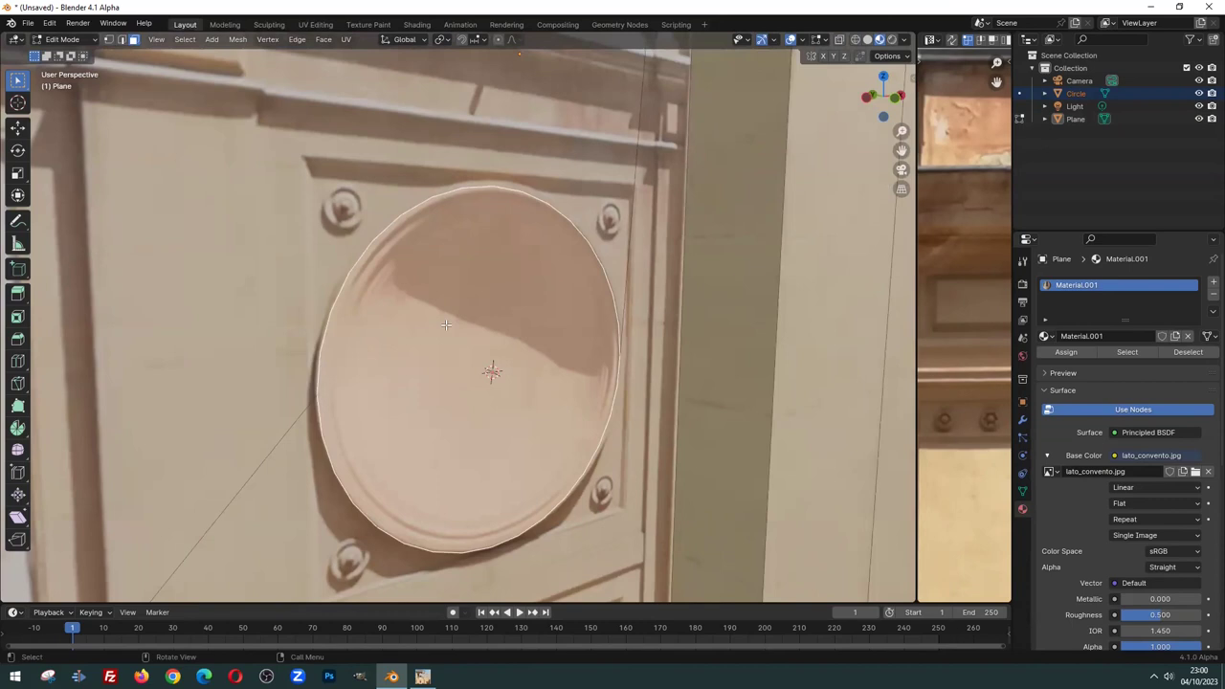
Inset a thin ring around the round medallion face and extrude it
middle_drag(443, 348, 488, 283)
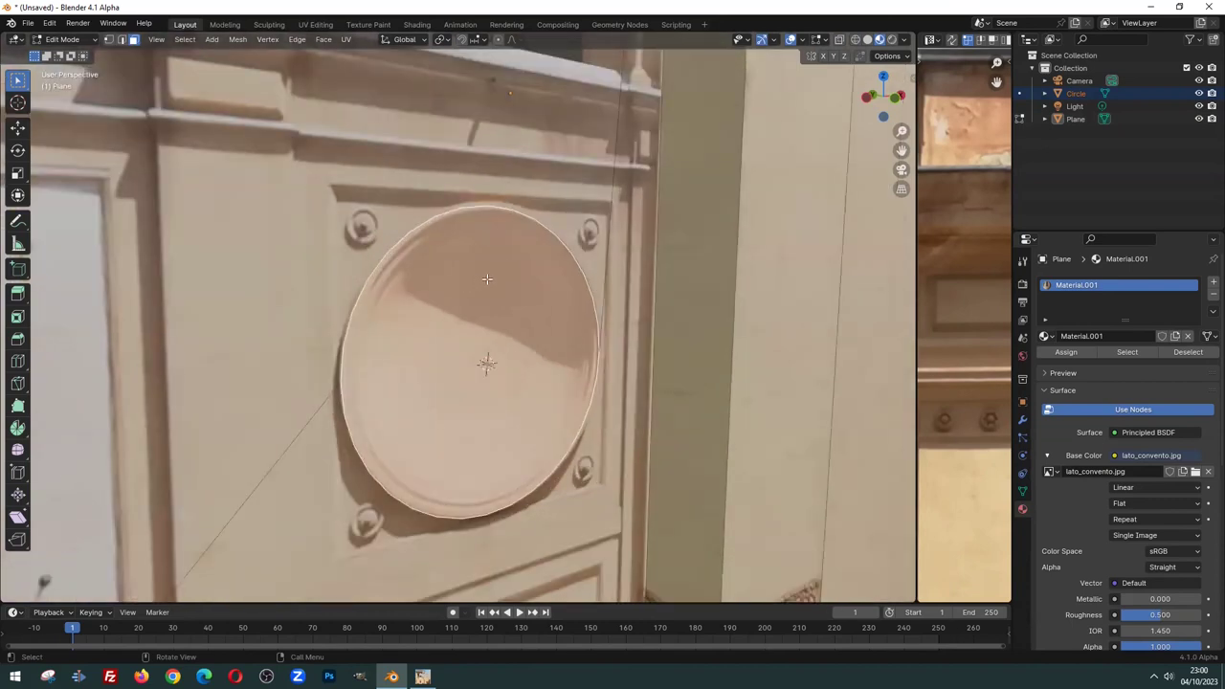
key(i)
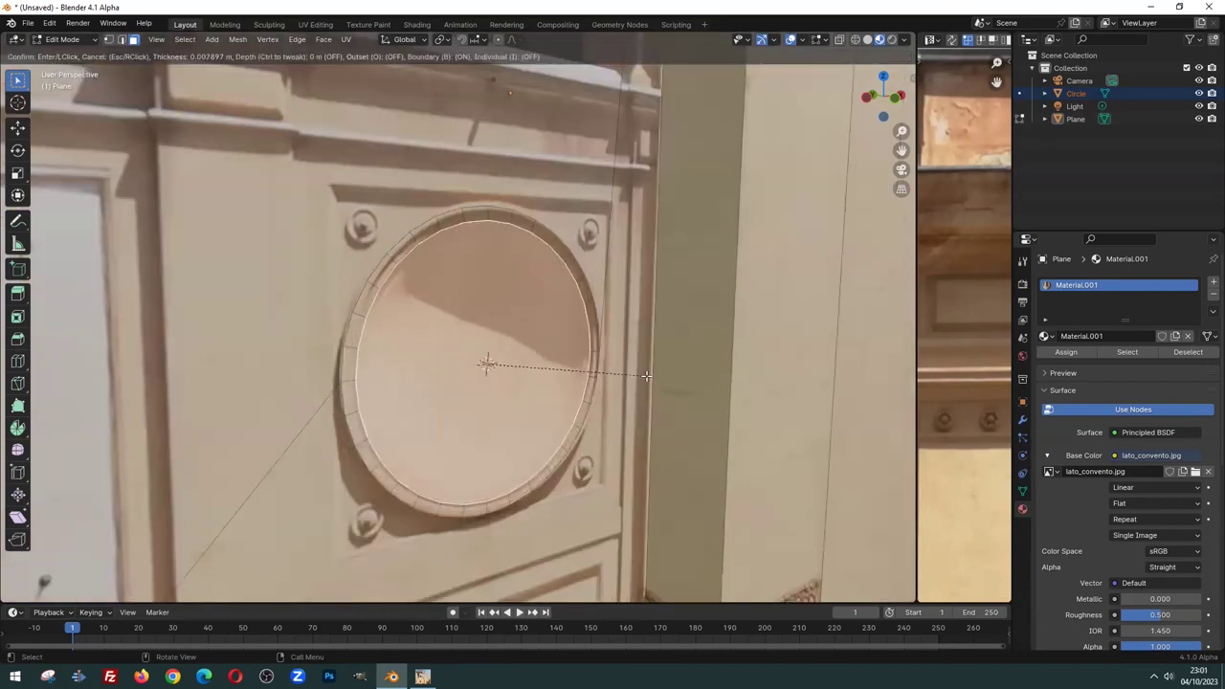
click(652, 384)
middle_drag(492, 350, 503, 358)
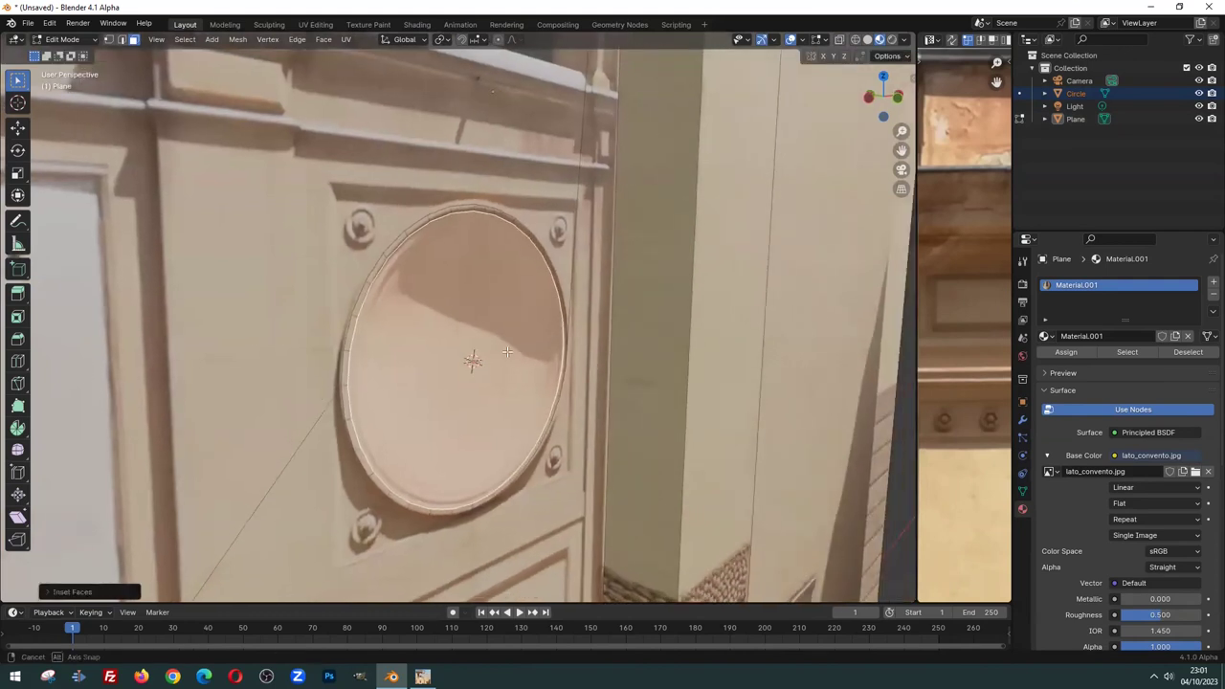
key(e)
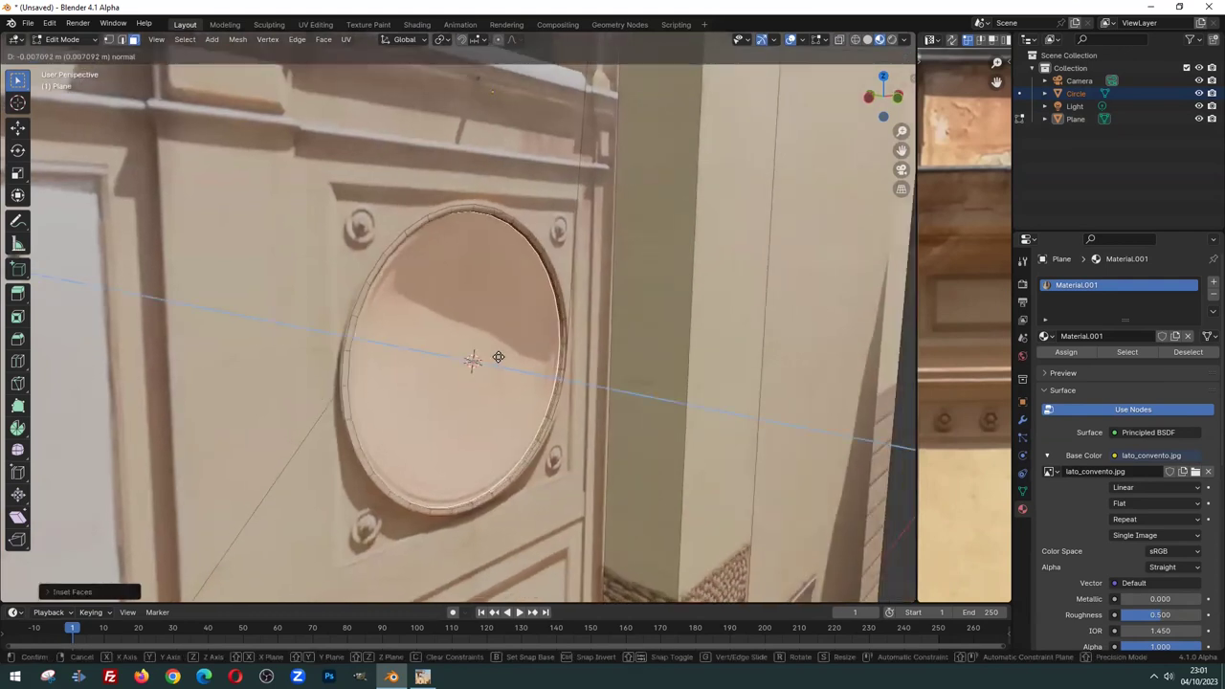
click(565, 374)
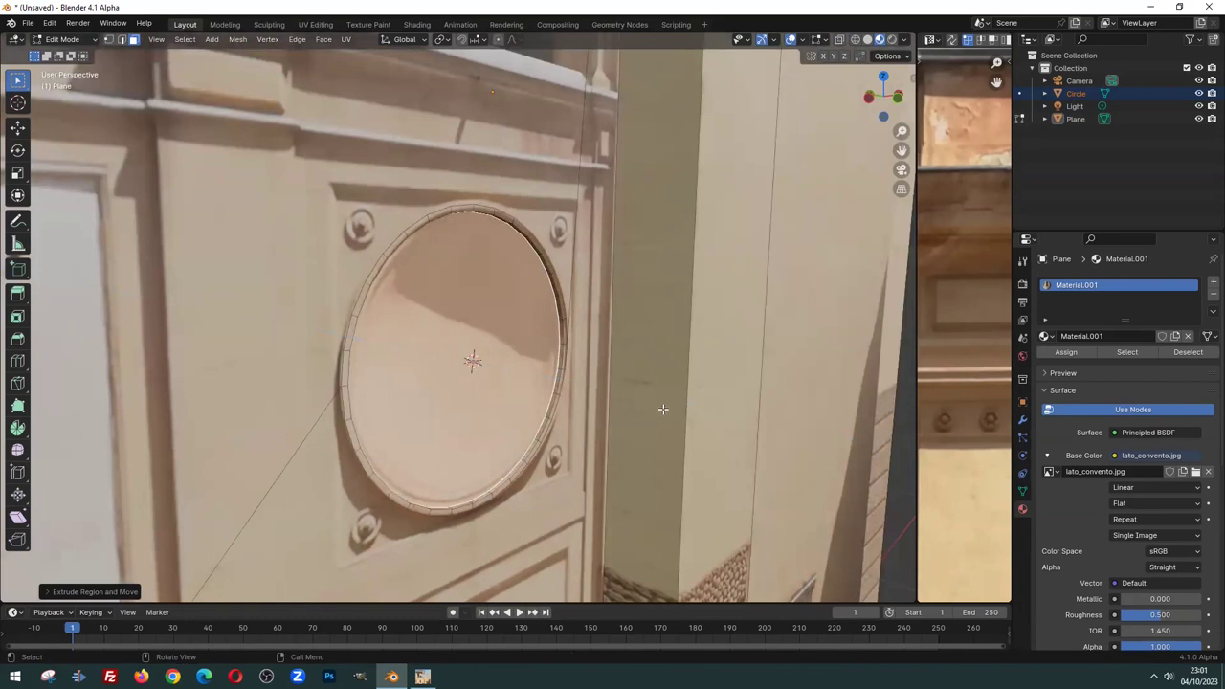
Shrink the inner ring slightly, extrude the inner disc inward into a recess, and return to object mode
key(s)
click(654, 402)
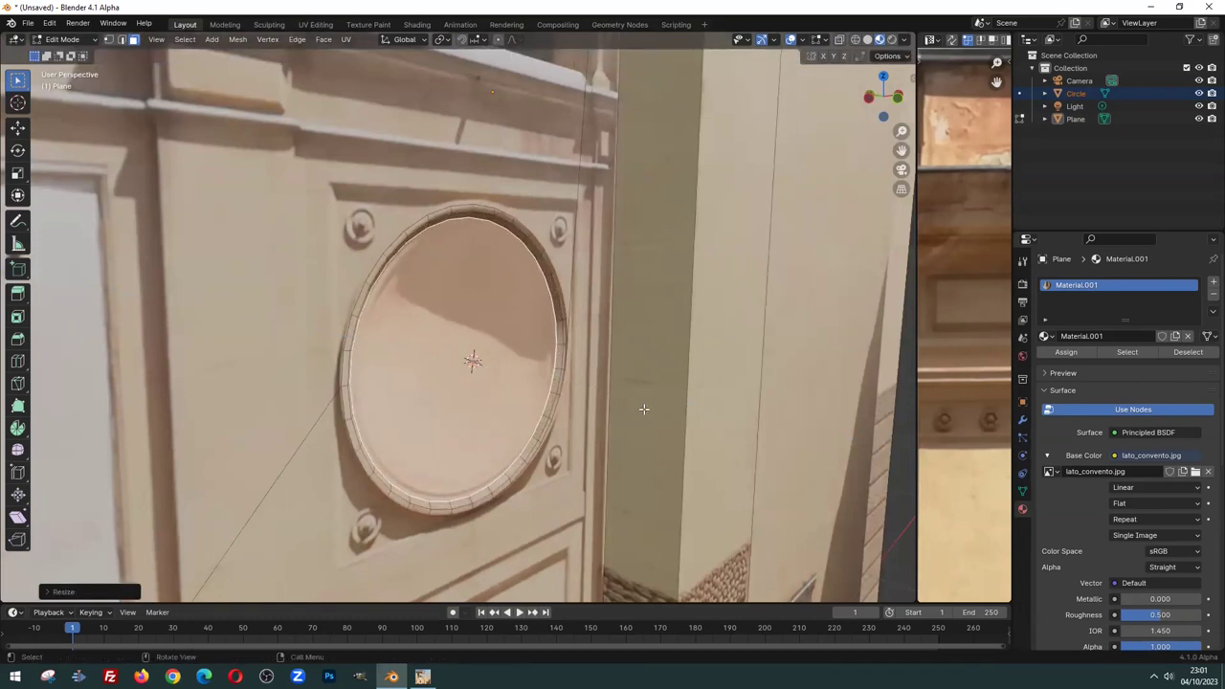
key(e)
click(693, 431)
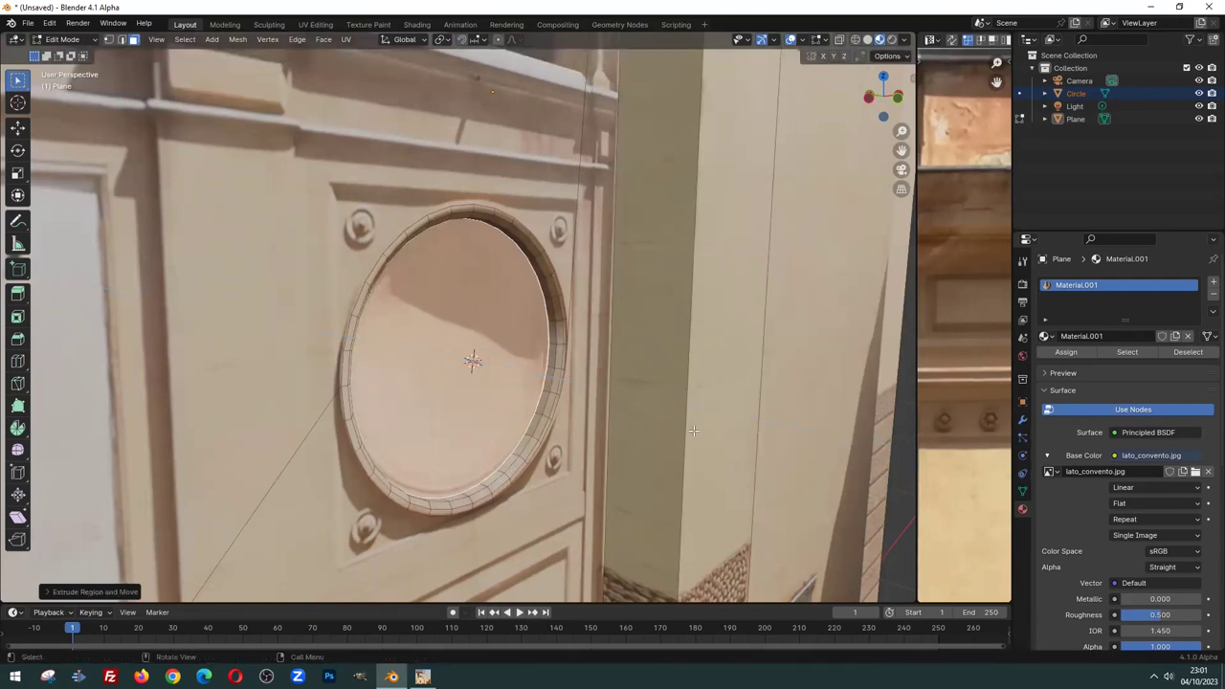
key(Tab)
mouse_move(702, 442)
middle_down()
mouse_move(464, 260)
mouse_move(560, 239)
mouse_move(637, 292)
mouse_move(555, 319)
mouse_move(611, 346)
mouse_move(564, 283)
mouse_move(446, 360)
mouse_move(491, 345)
mouse_move(500, 373)
middle_up()
Select the facade plane, enter Edit Mode and select its entire mesh
click(499, 366)
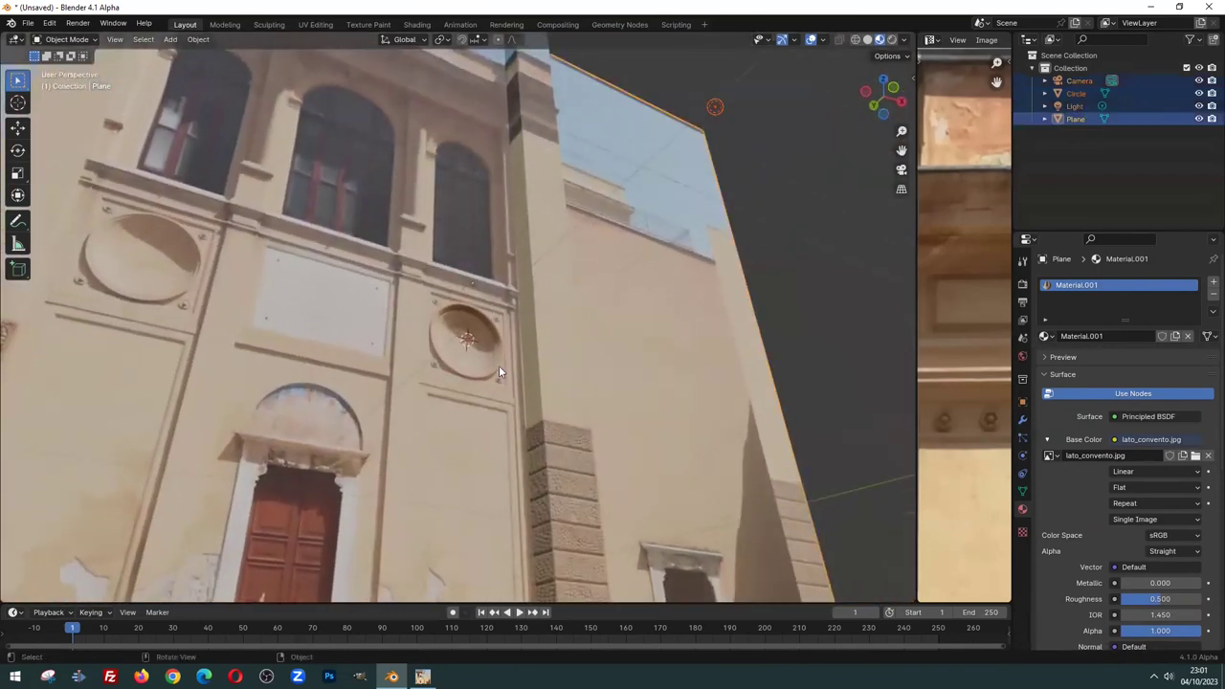
scroll(492, 355, down, 3)
scroll(495, 344, up, 3)
key(Tab)
key(a)
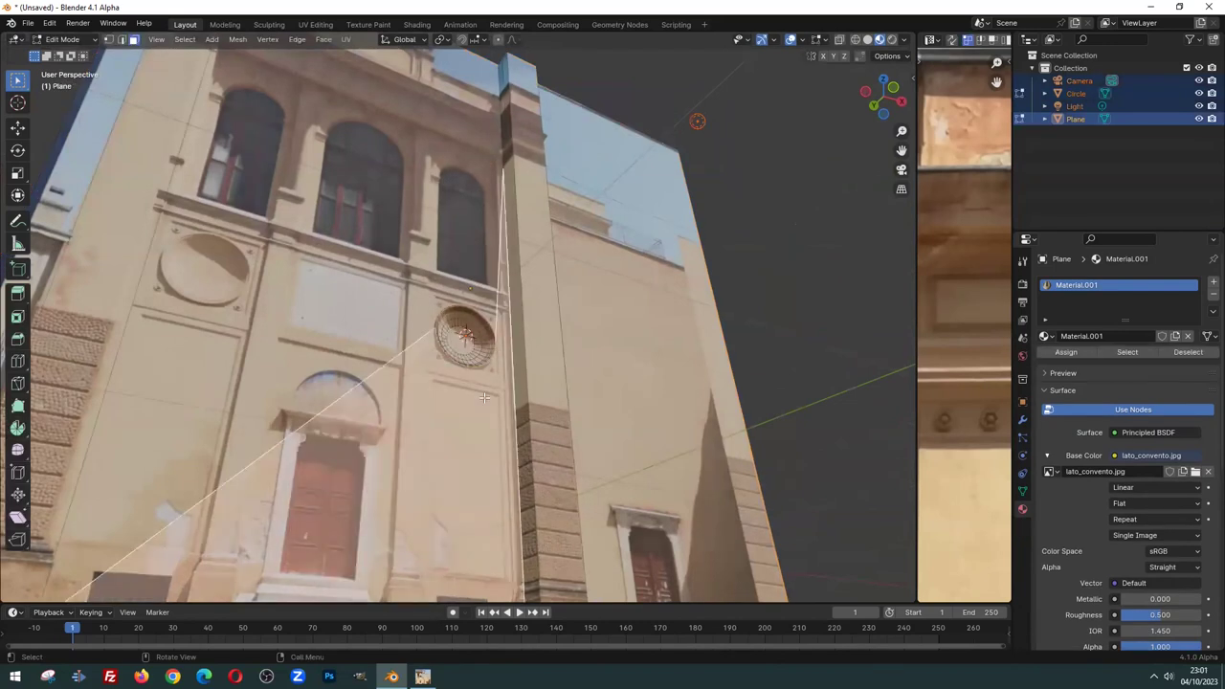
key(a)
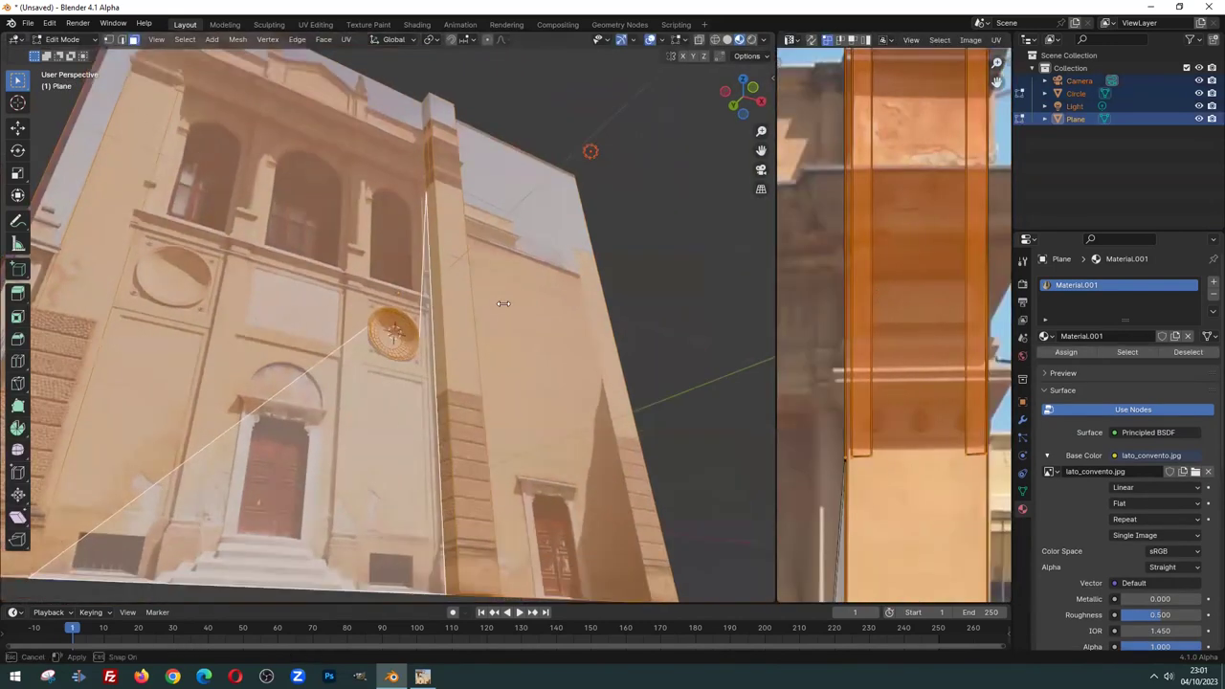
Widen the UV editor and zoom it in on the medallion's UV ring over the photo
drag(916, 301, 426, 295)
scroll(656, 339, down, 4)
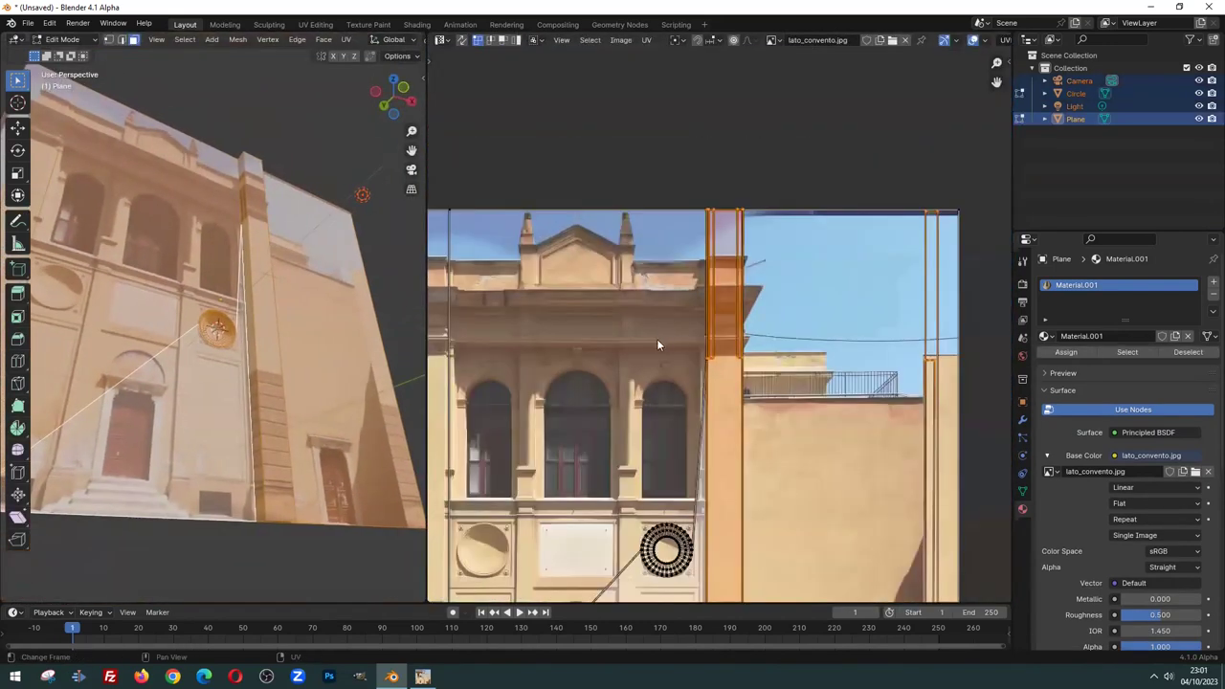
scroll(673, 280, up, 10)
scroll(831, 317, up, 2)
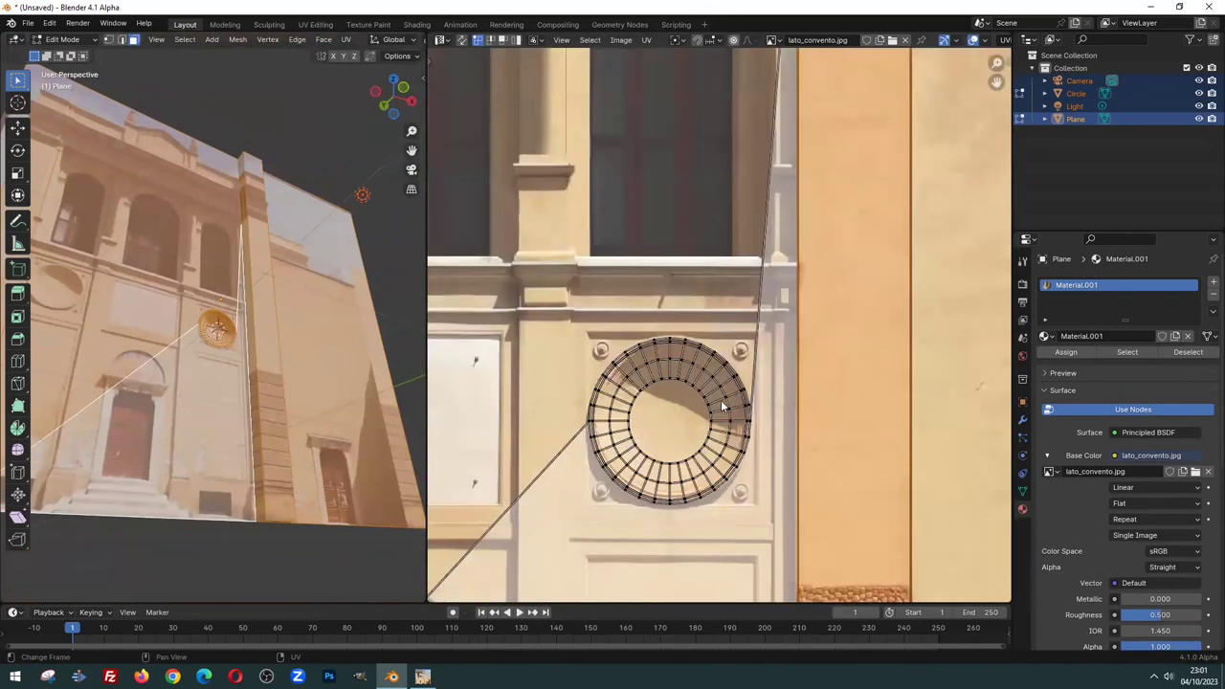
scroll(125, 338, up, 3)
scroll(125, 338, up, 4)
scroll(124, 338, up, 4)
scroll(125, 338, up, 3)
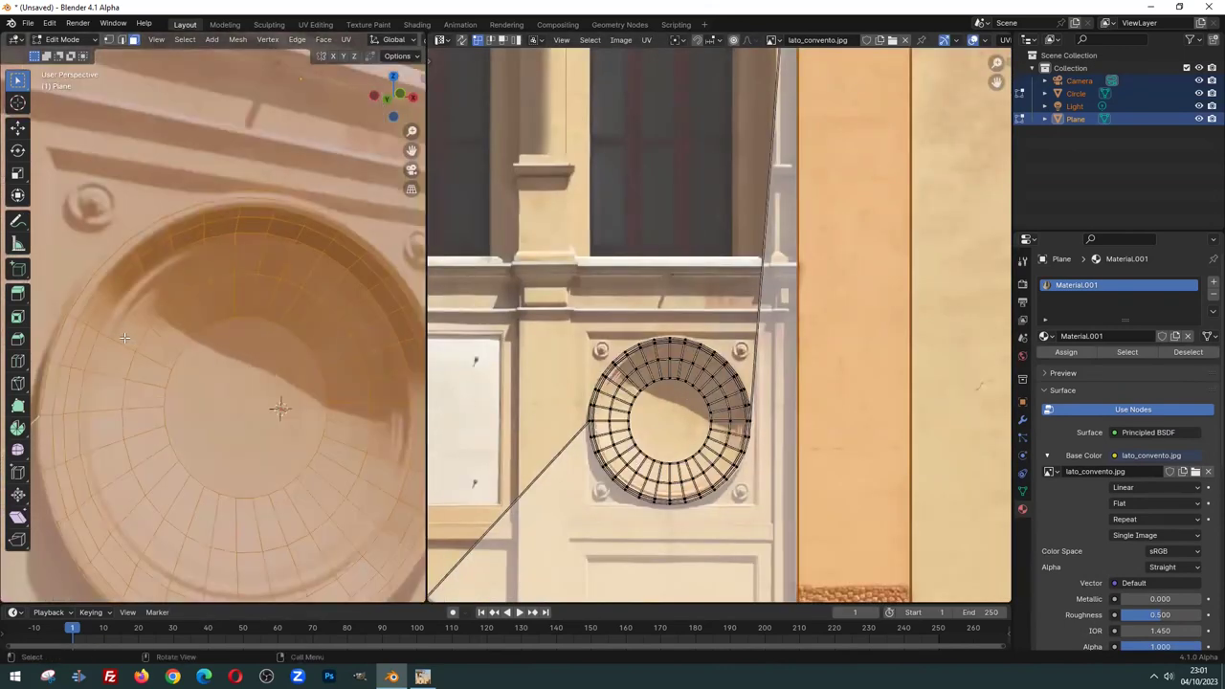
scroll(633, 389, up, 2)
scroll(633, 389, up, 4)
middle_drag(623, 459, 618, 255)
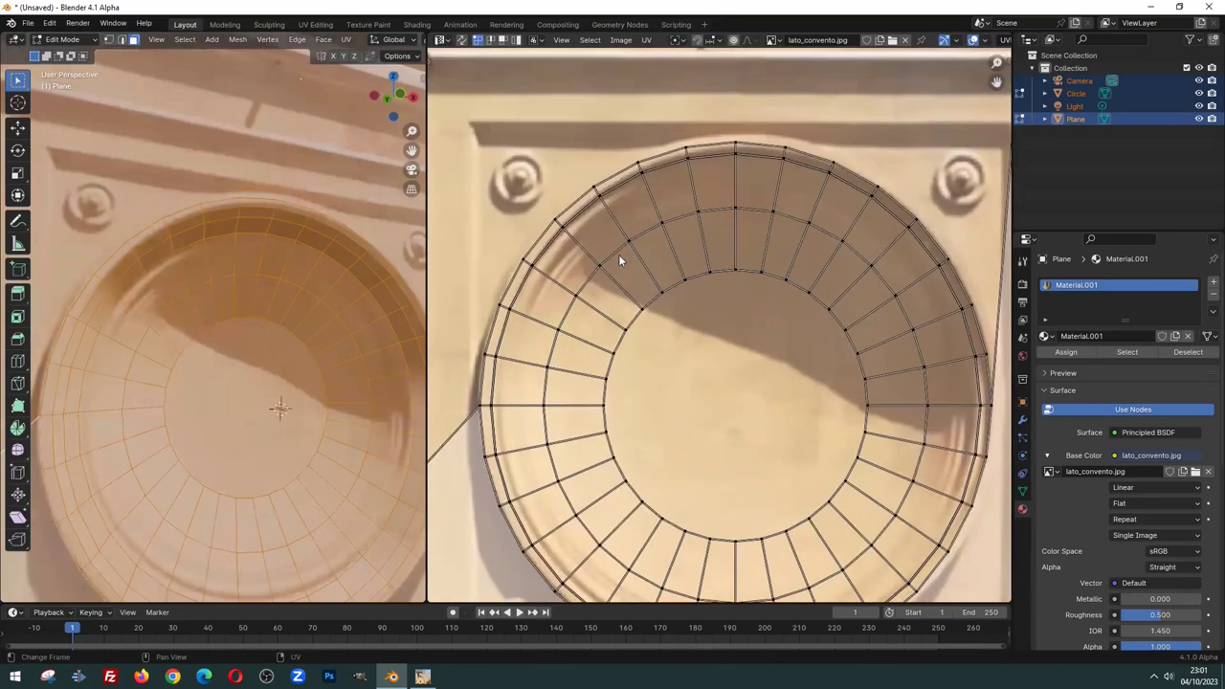
scroll(618, 255, down, 3)
scroll(711, 446, up, 3)
scroll(703, 344, up, 2)
scroll(737, 306, down, 1)
scroll(744, 364, down, 2)
scroll(723, 410, down, 2)
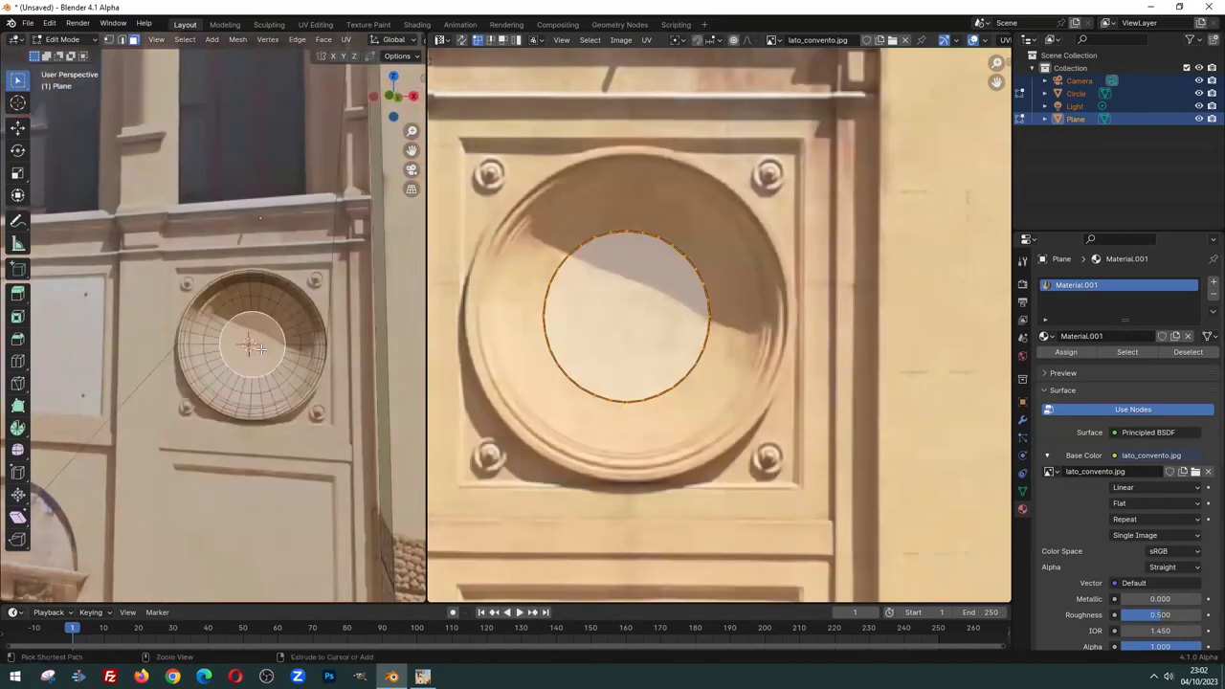
Select the medallion's ring faces grown by one ring, then move and scale their UVs over the photographed medallion
key(ctrl+KP_Add)
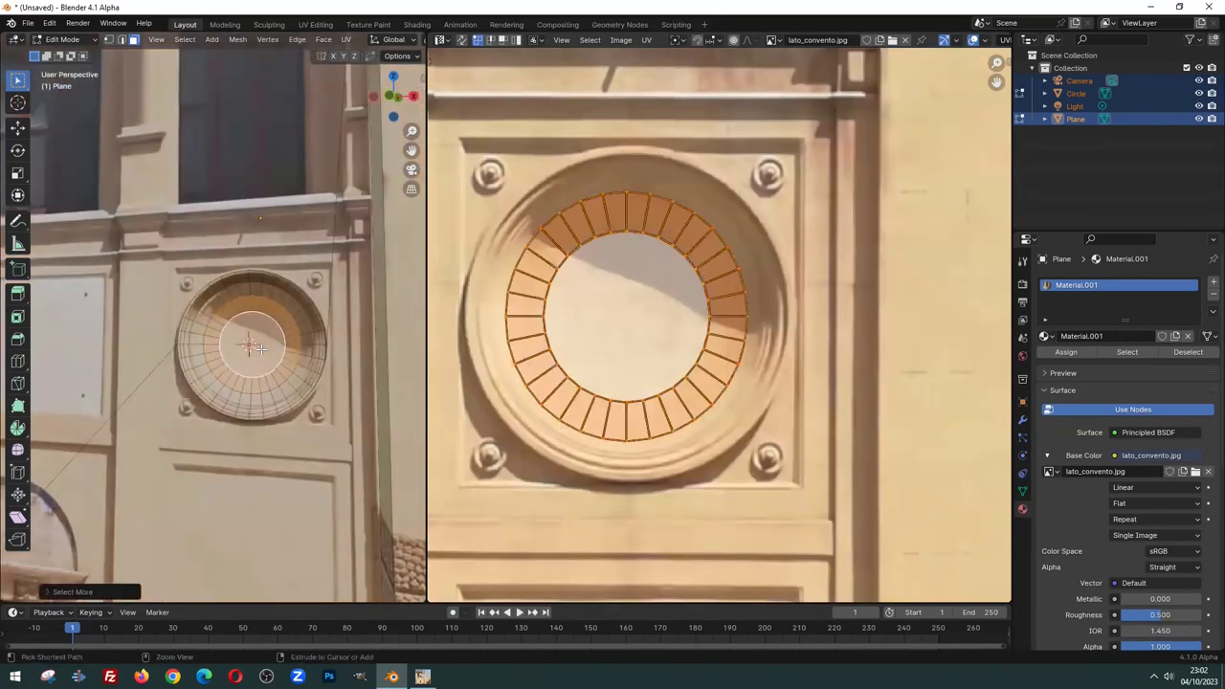
key(ctrl+KP_Add)
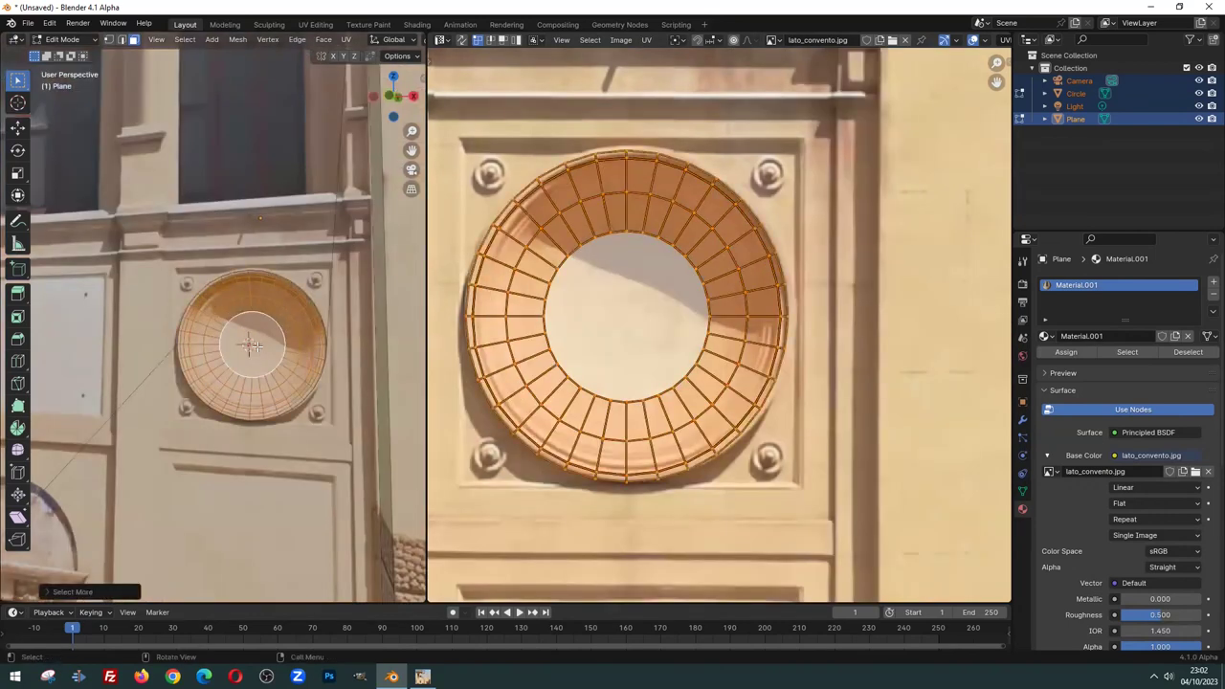
key(g)
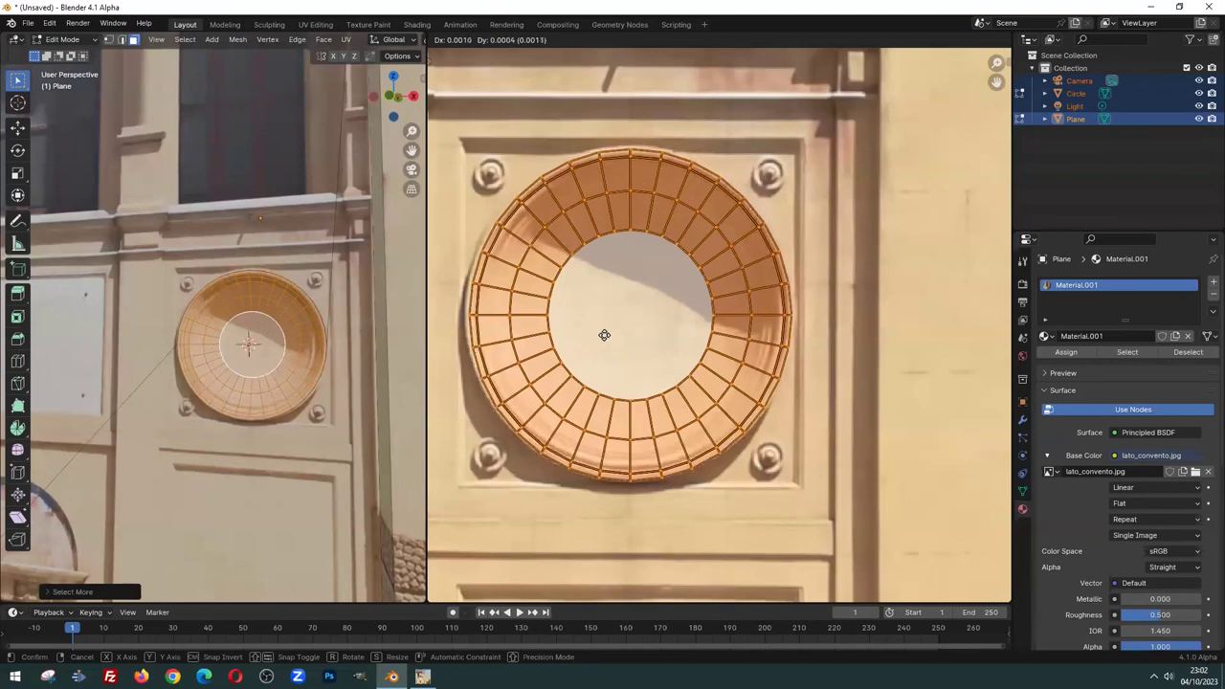
click(604, 335)
scroll(249, 345, up, 2)
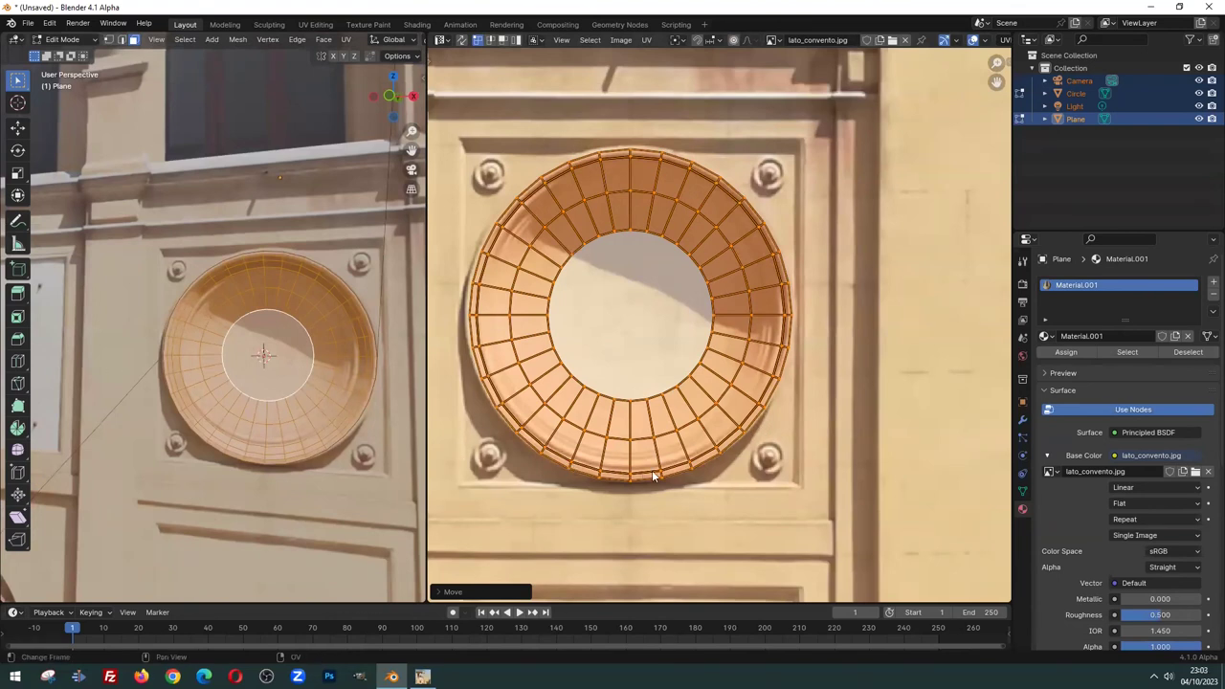
key(s)
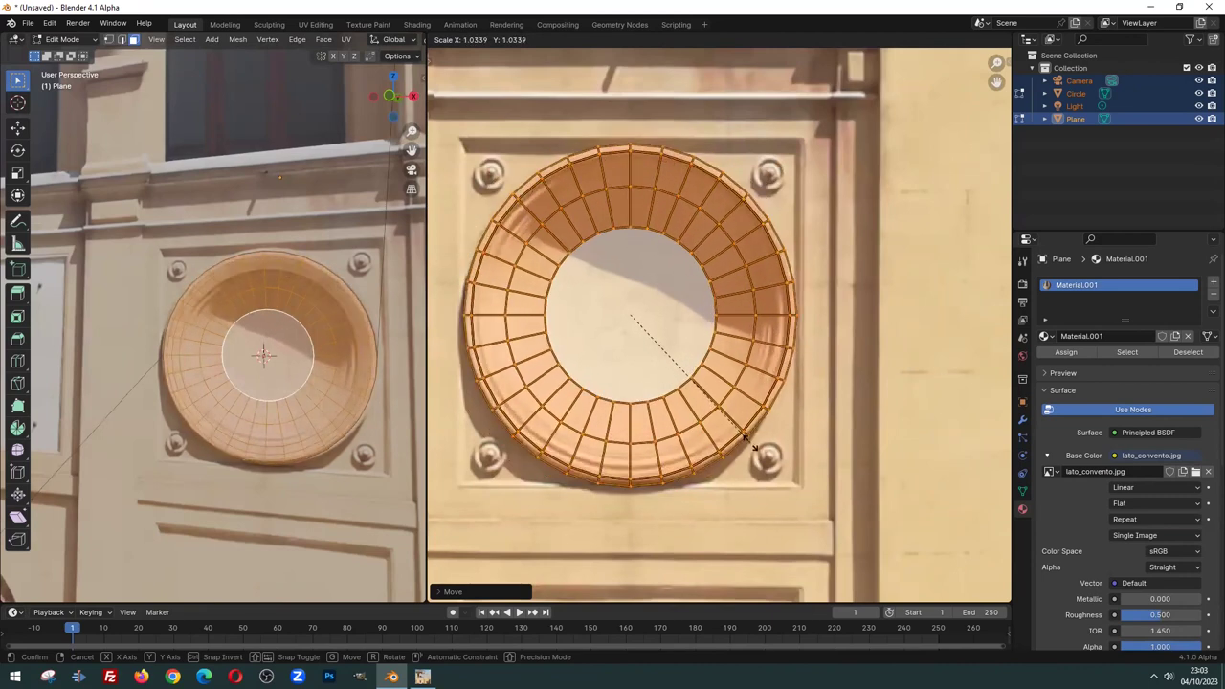
click(754, 446)
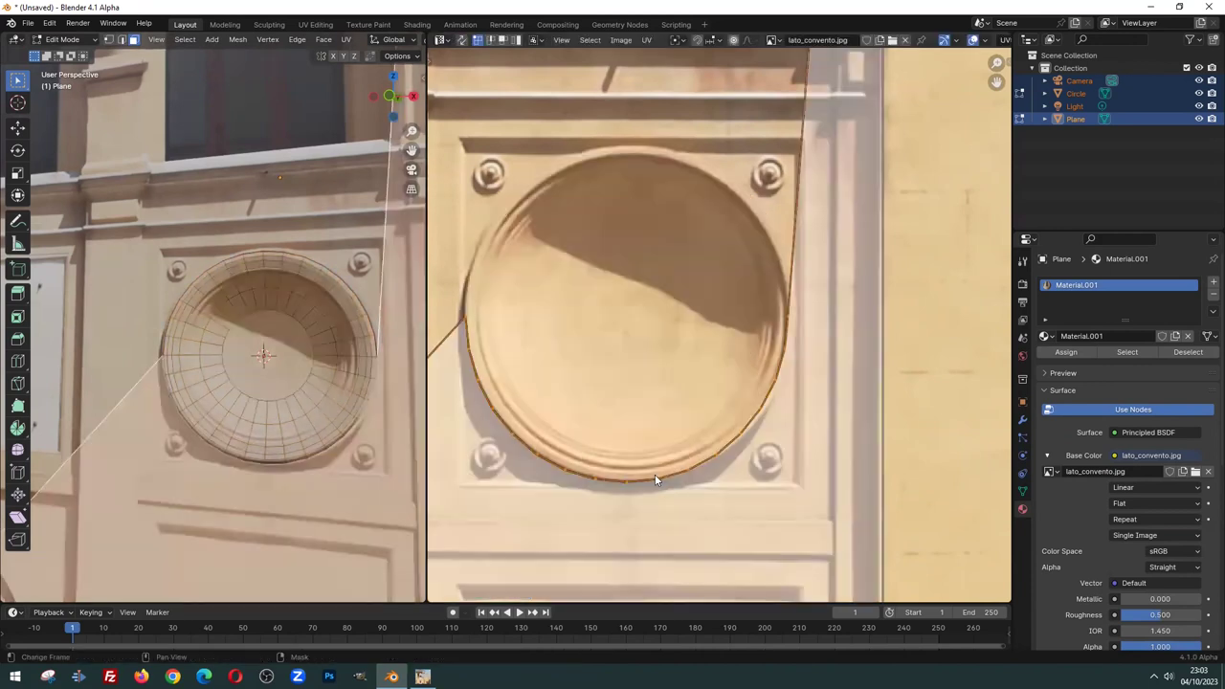
scroll(780, 420, up, 2)
Select a stretch of the outer UV rim and move it to match the medallion's edge
click(763, 482)
ctrl+click(808, 496)
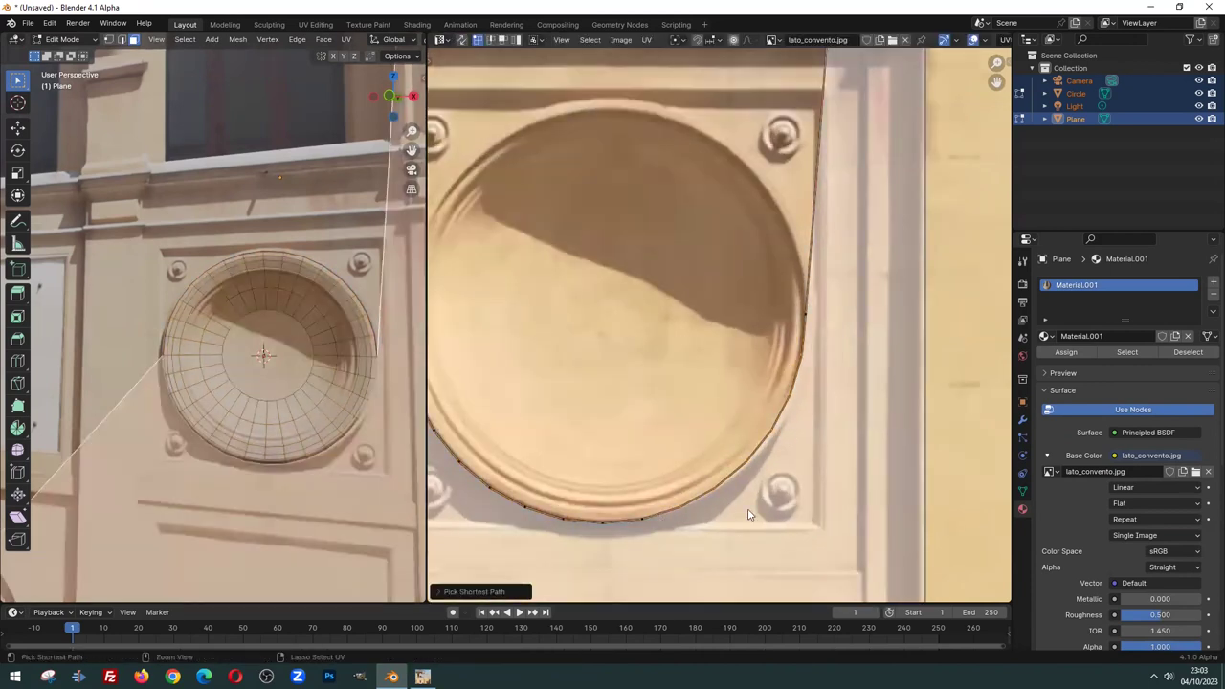
scroll(727, 451, up, 1)
middle_drag(368, 454, 287, 421)
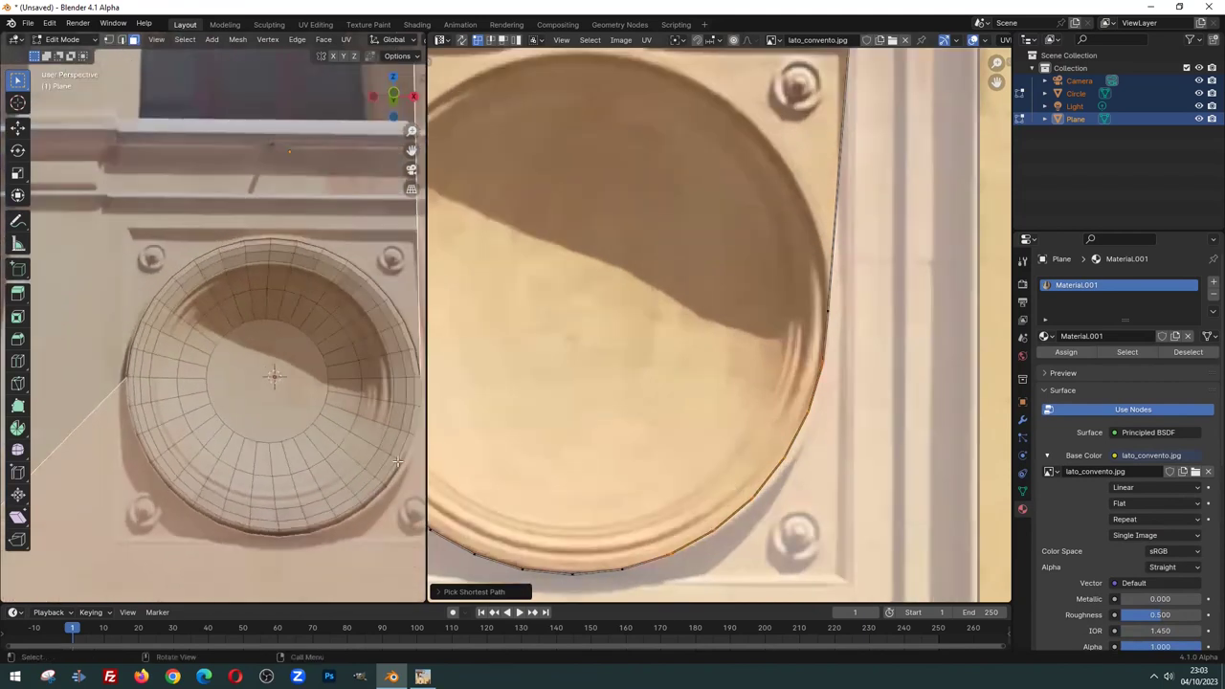
key(g)
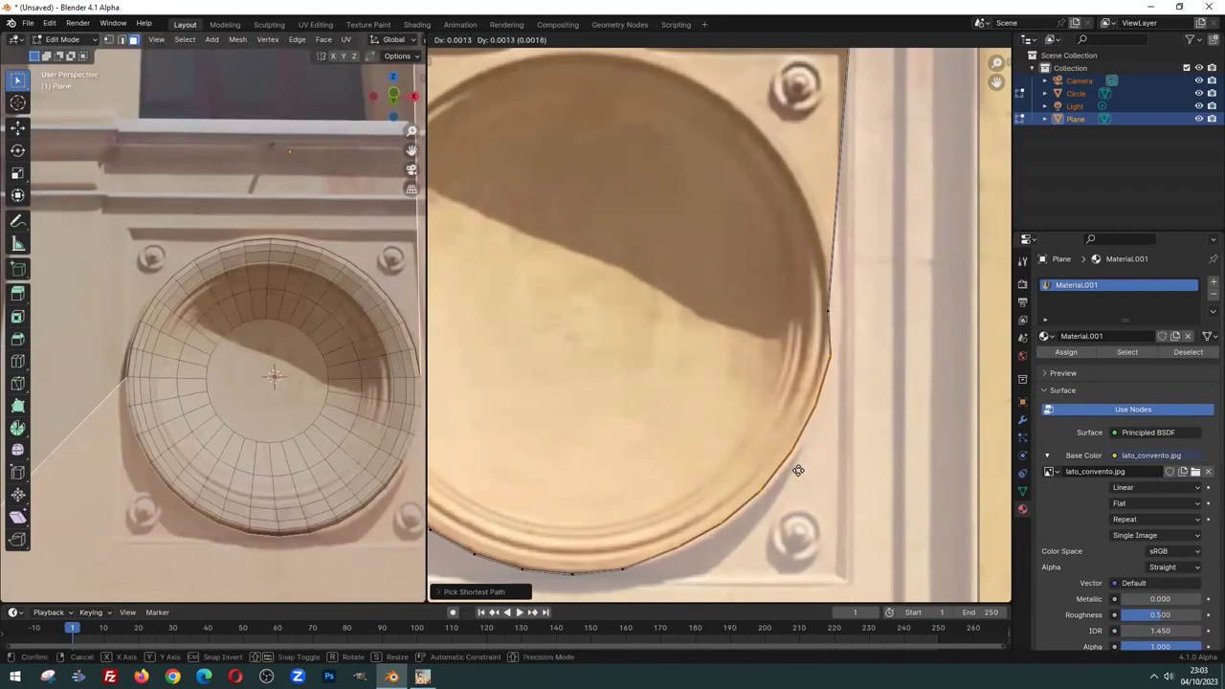
click(802, 477)
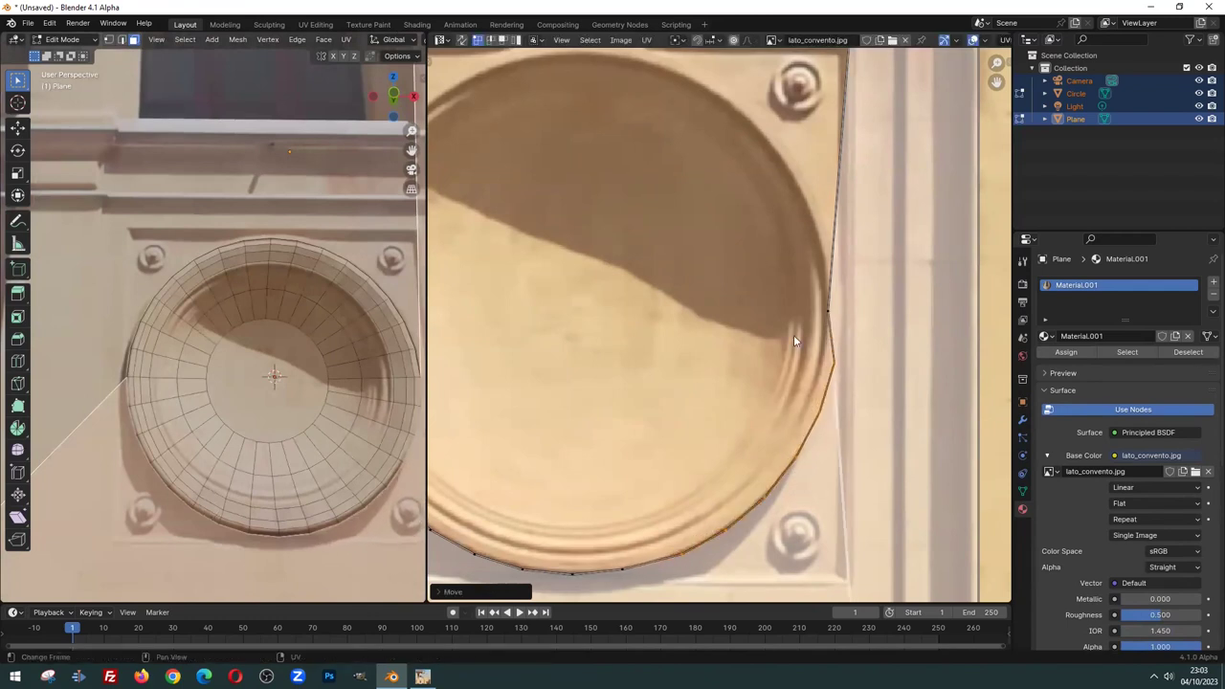
Shift the right part of the UV rim outward, then launch Google Chrome
click(829, 310)
key(g)
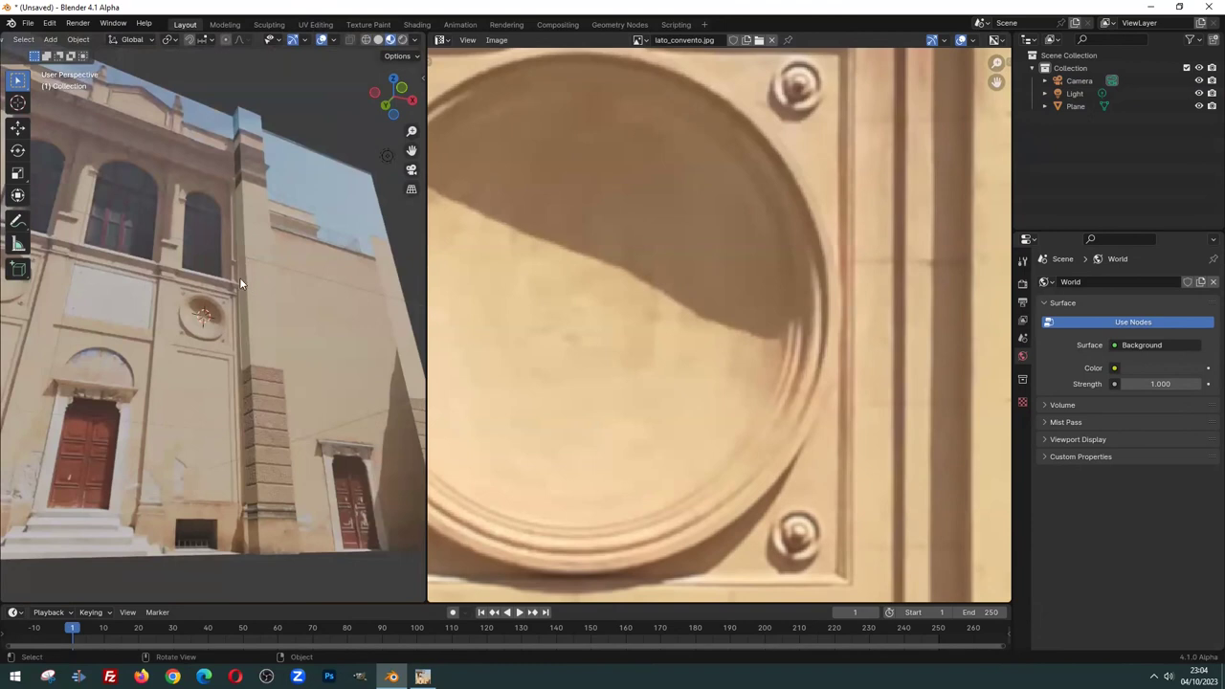
click(250, 306)
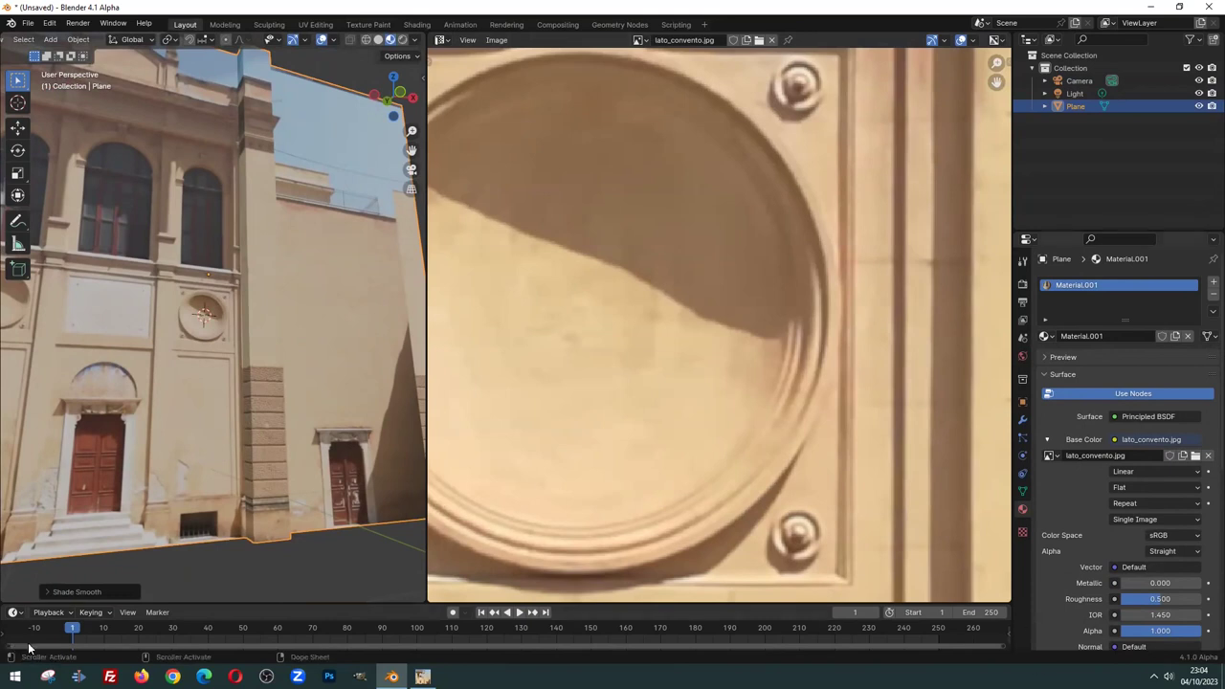
click(172, 677)
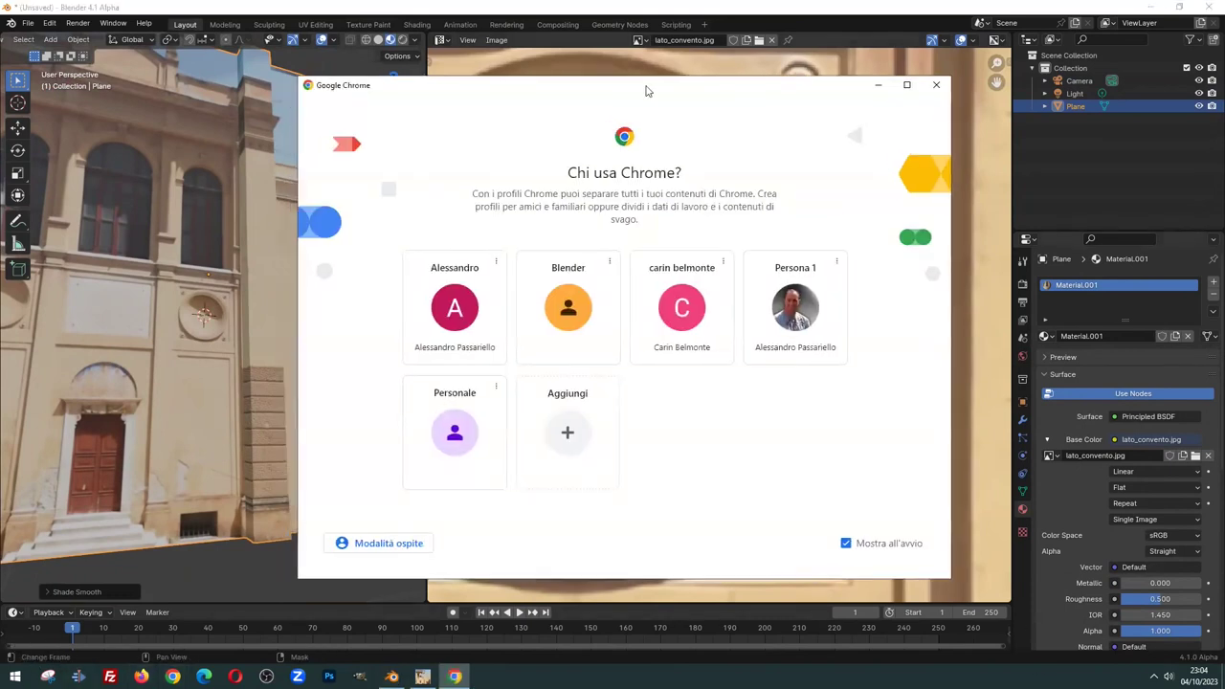
key(alt+F4)
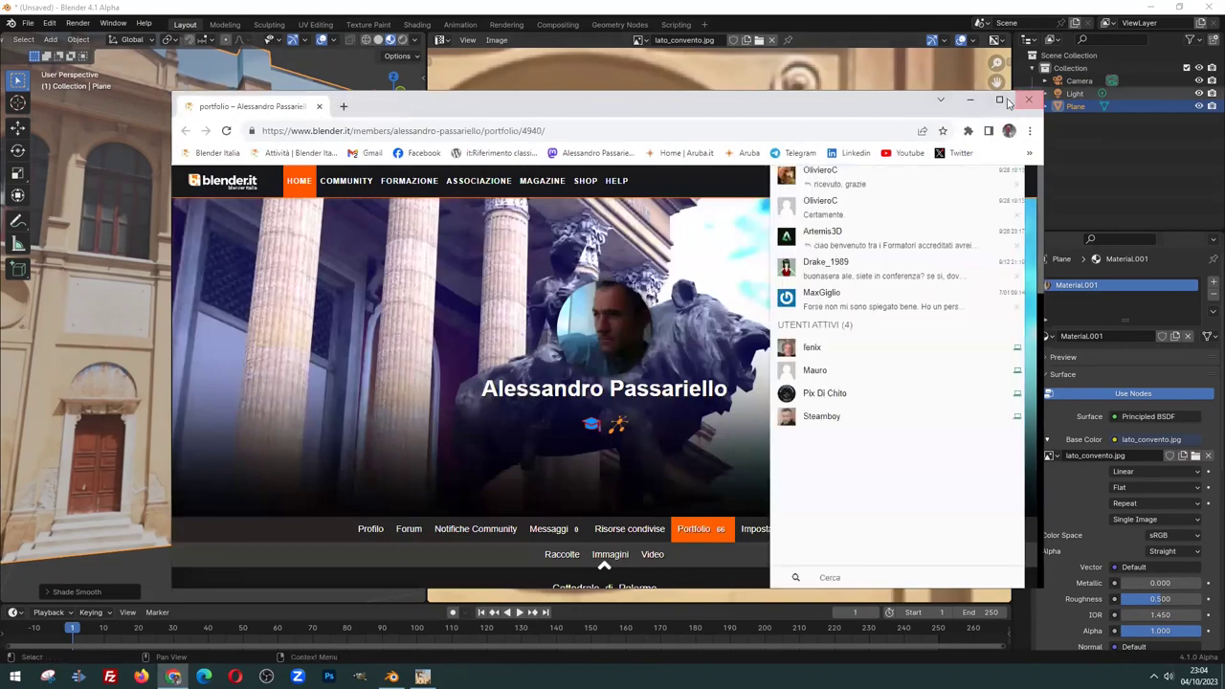
scroll(607, 321, down, 5)
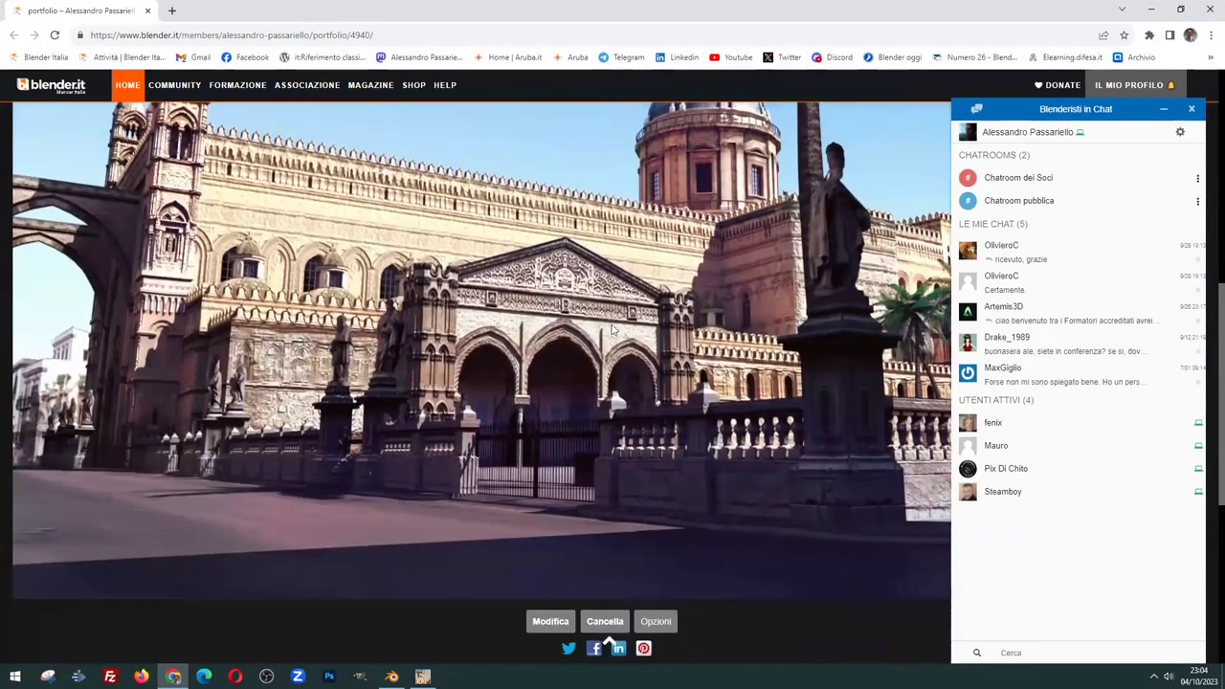
click(1192, 110)
ctrl+scroll(760, 281, down, 1)
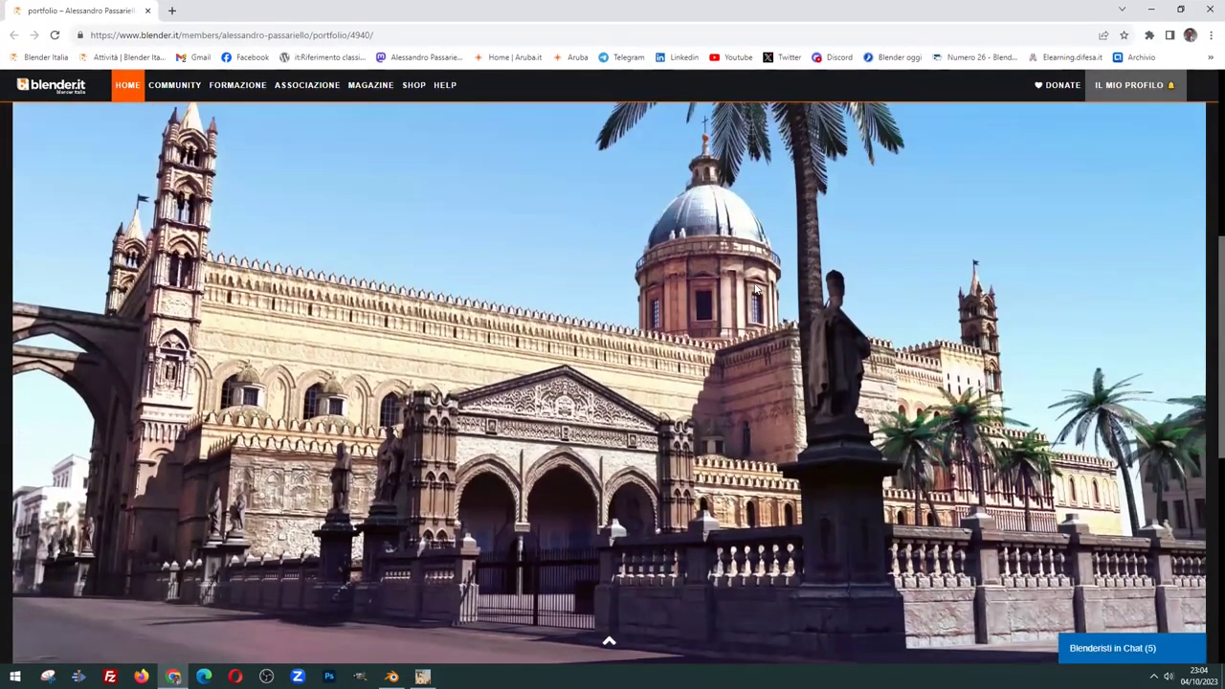
ctrl+scroll(750, 299, down, 1)
scroll(750, 299, up, 1)
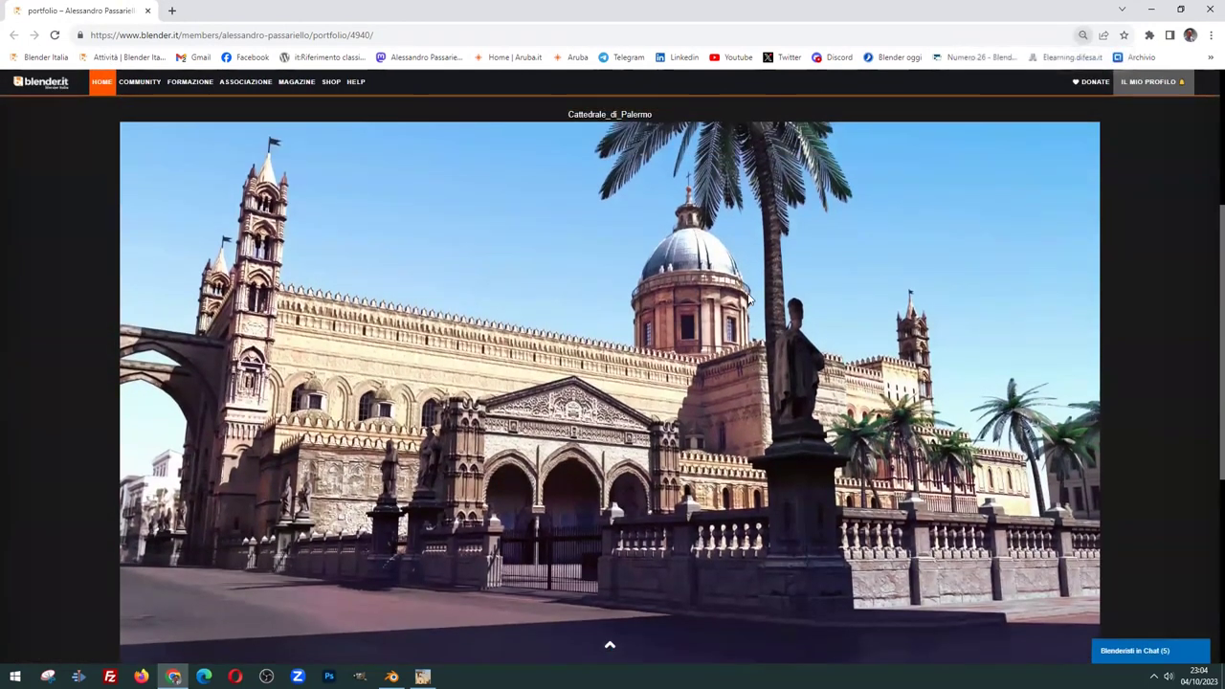
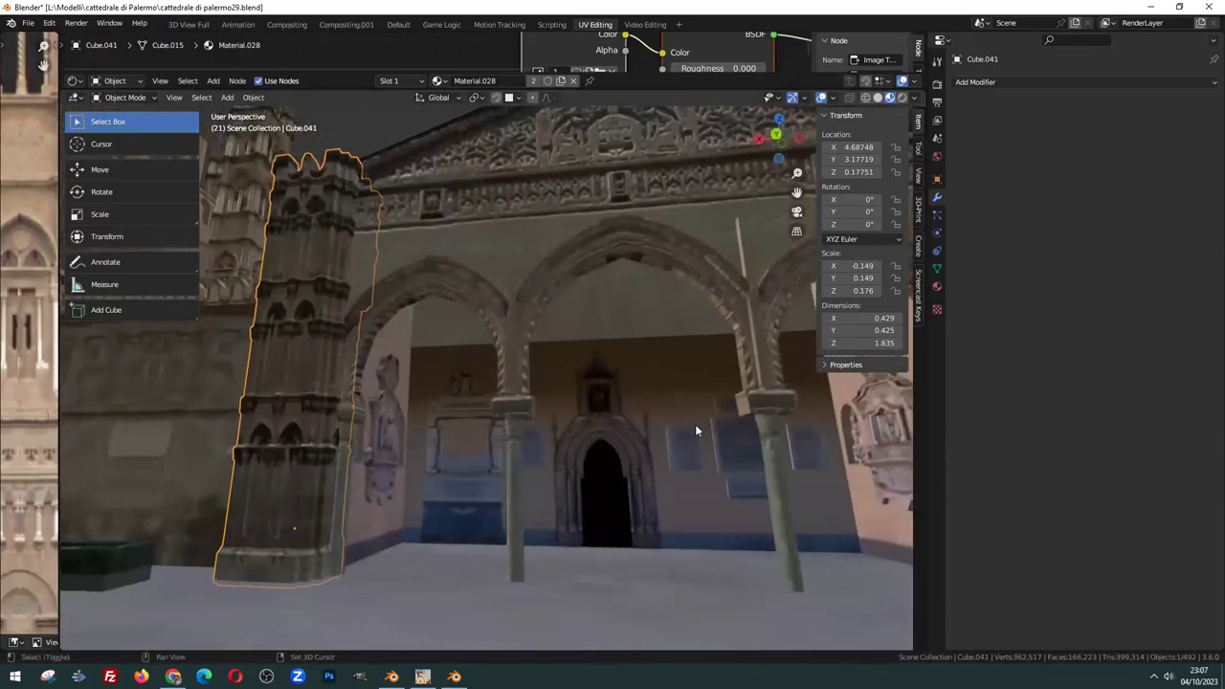
Orbit around the cathedral scene with the cylinder as the active object
mouse_move(453, 423)
middle_down()
mouse_move(569, 424)
mouse_move(431, 489)
mouse_move(809, 471)
mouse_move(362, 485)
mouse_move(392, 505)
middle_up()
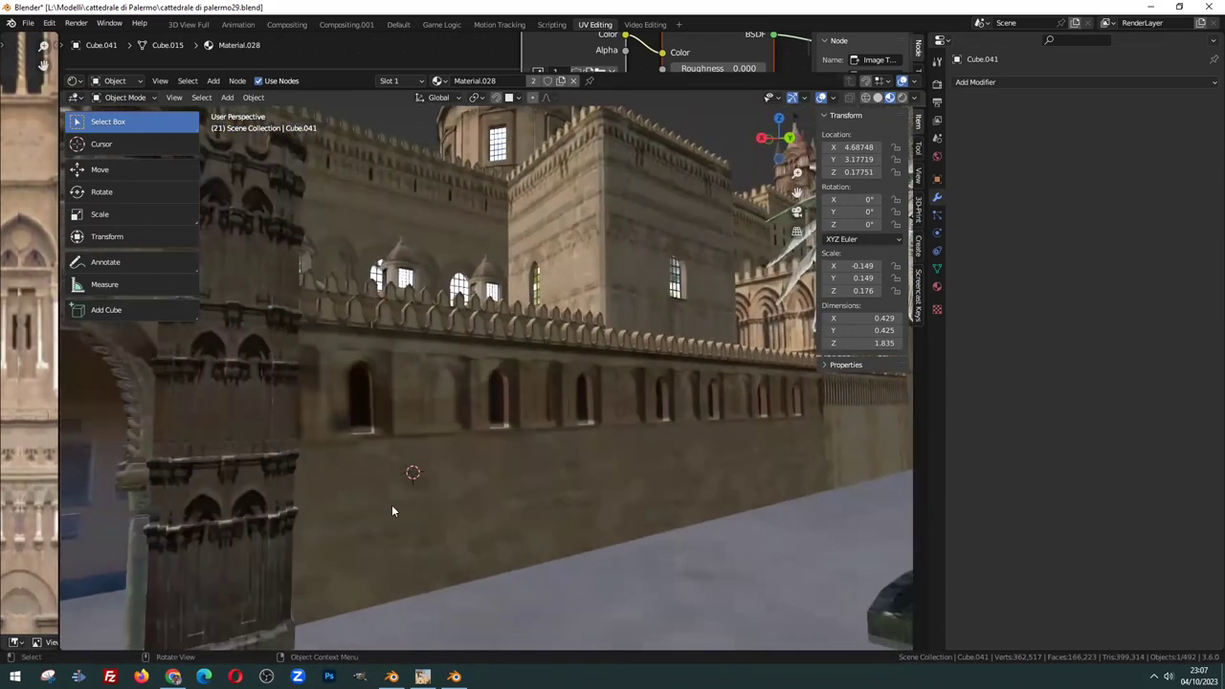
click(507, 421)
mouse_move(506, 420)
middle_down()
mouse_move(513, 468)
mouse_move(566, 334)
middle_up()
scroll(567, 334, down, 5)
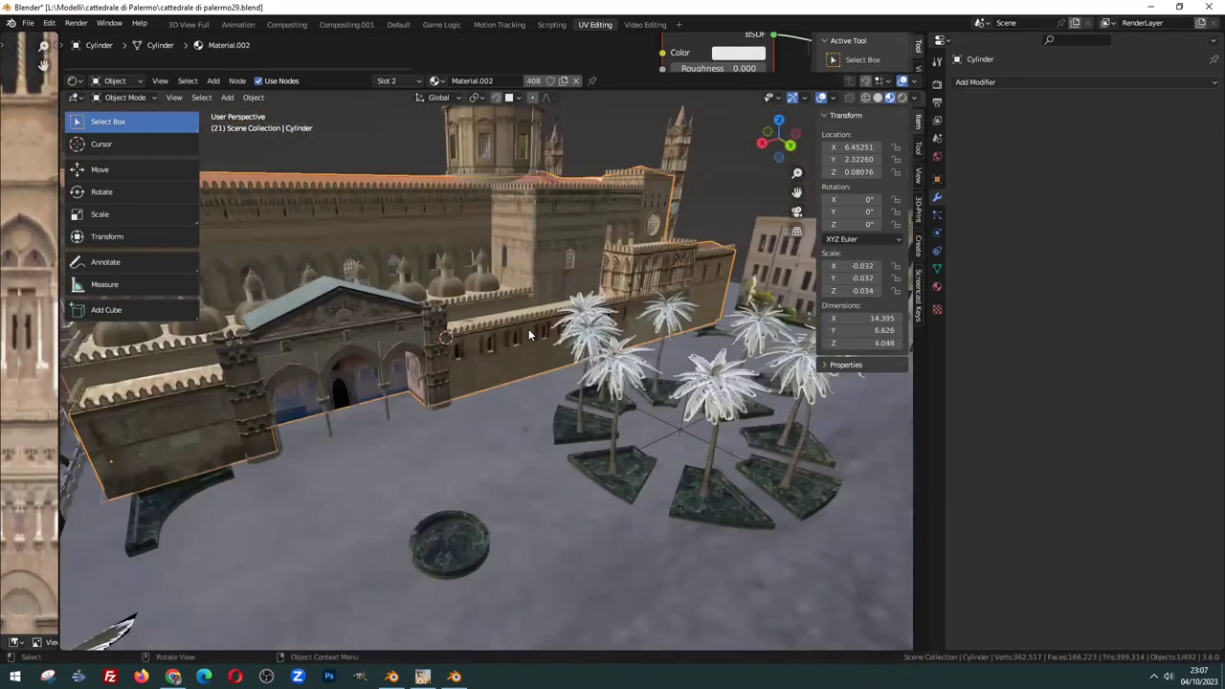
Show the 'cattedrale di Palermo' project folder in File Explorer with larger thumbnails
key(super+e)
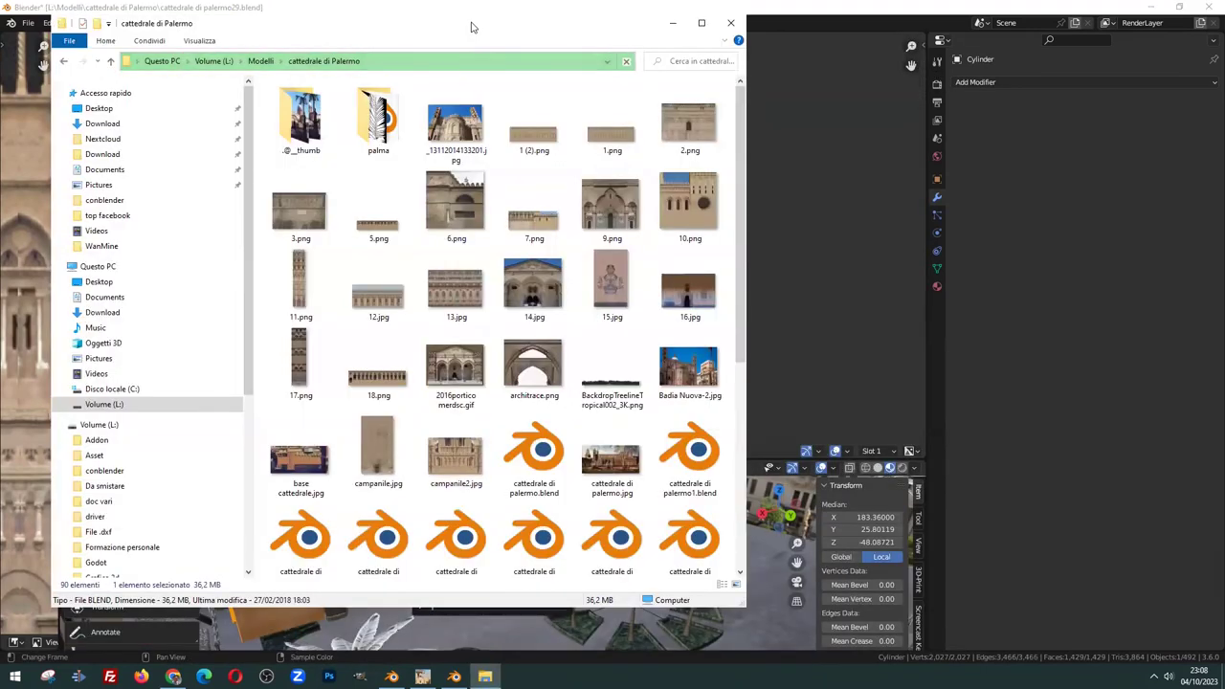
drag(481, 25, 483, 12)
drag(587, 15, 593, 30)
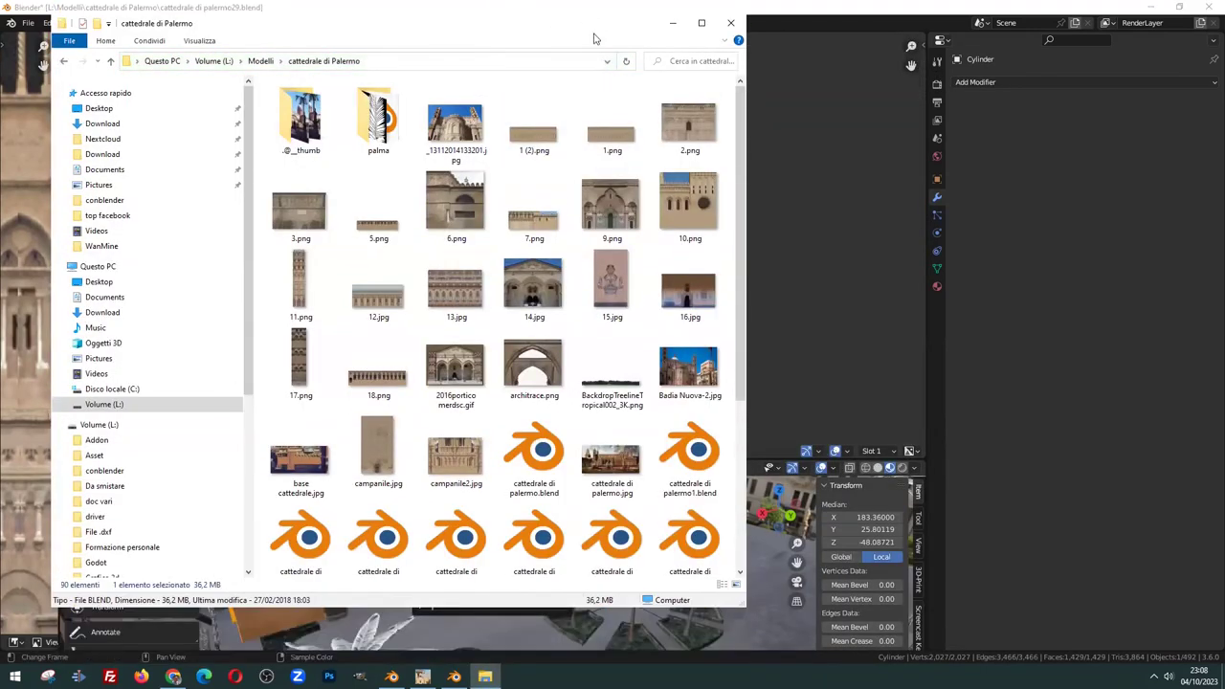
ctrl+scroll(647, 224, up, 2)
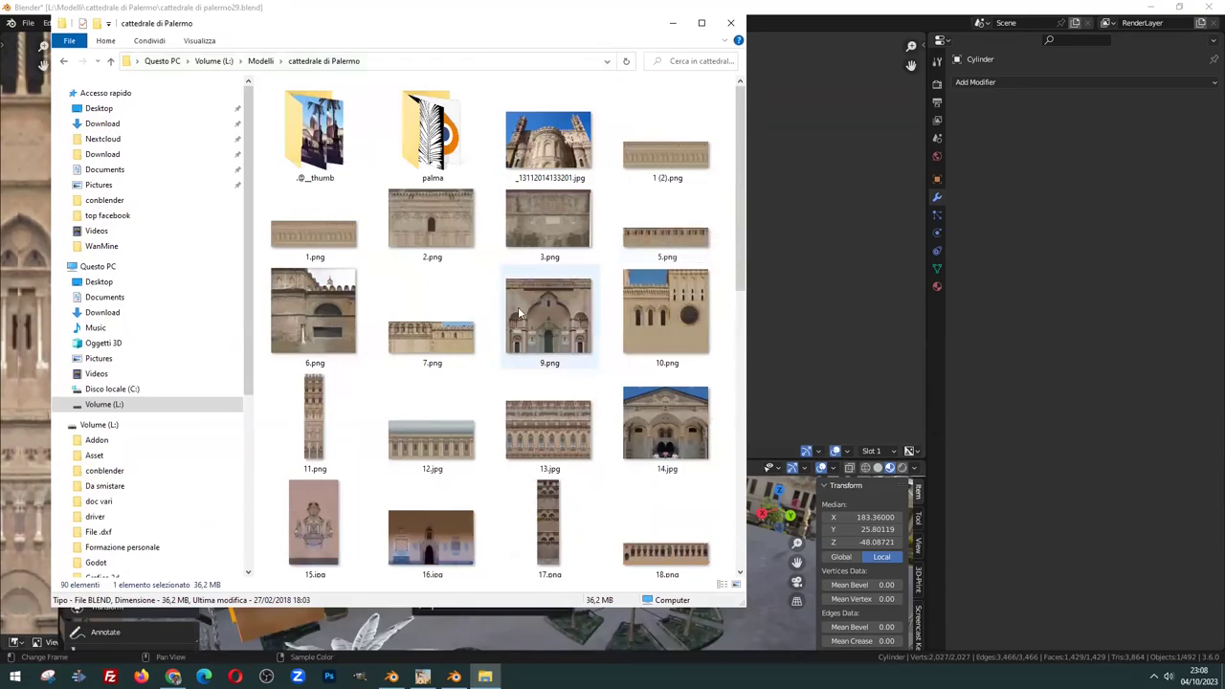
Widen the properties area and select the cube's front face in face select mode
scroll(655, 274, down, 2)
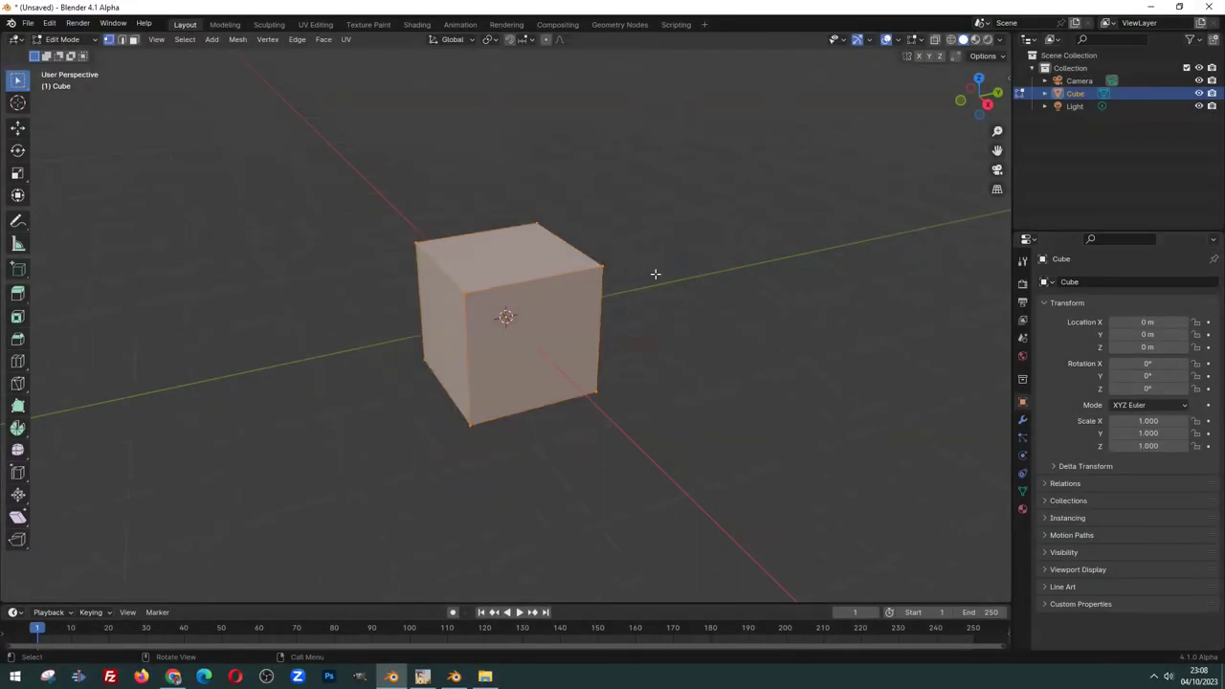
drag(1010, 303, 804, 307)
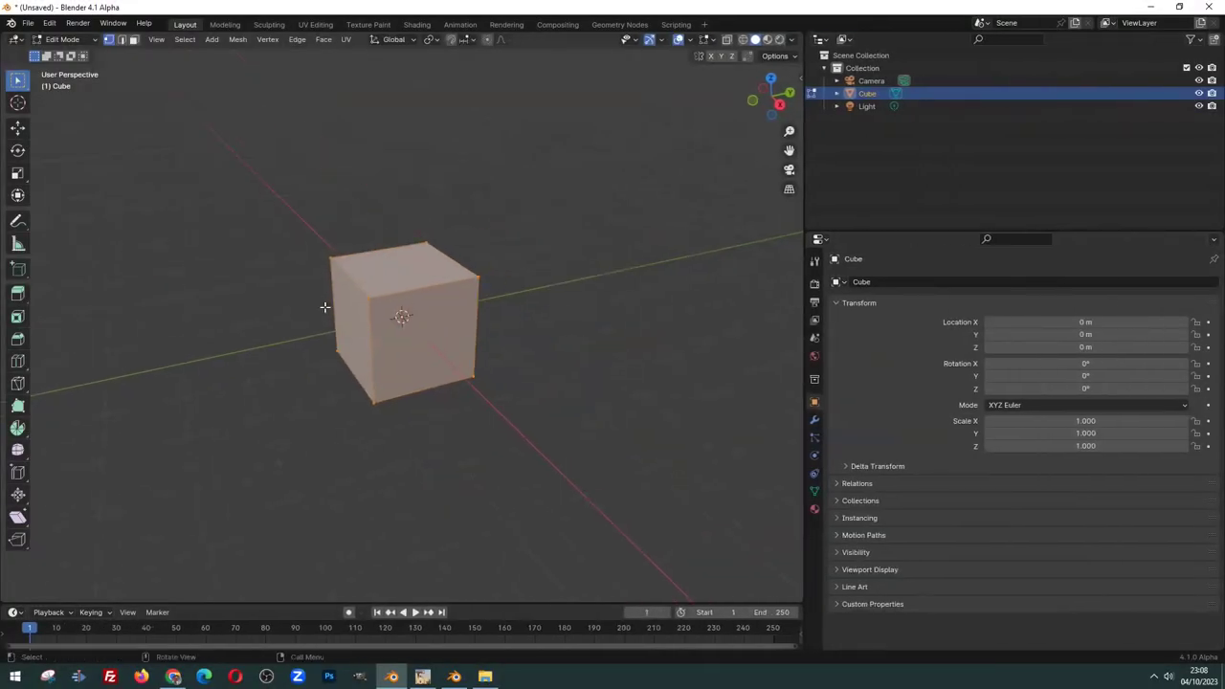
scroll(342, 293, up, 2)
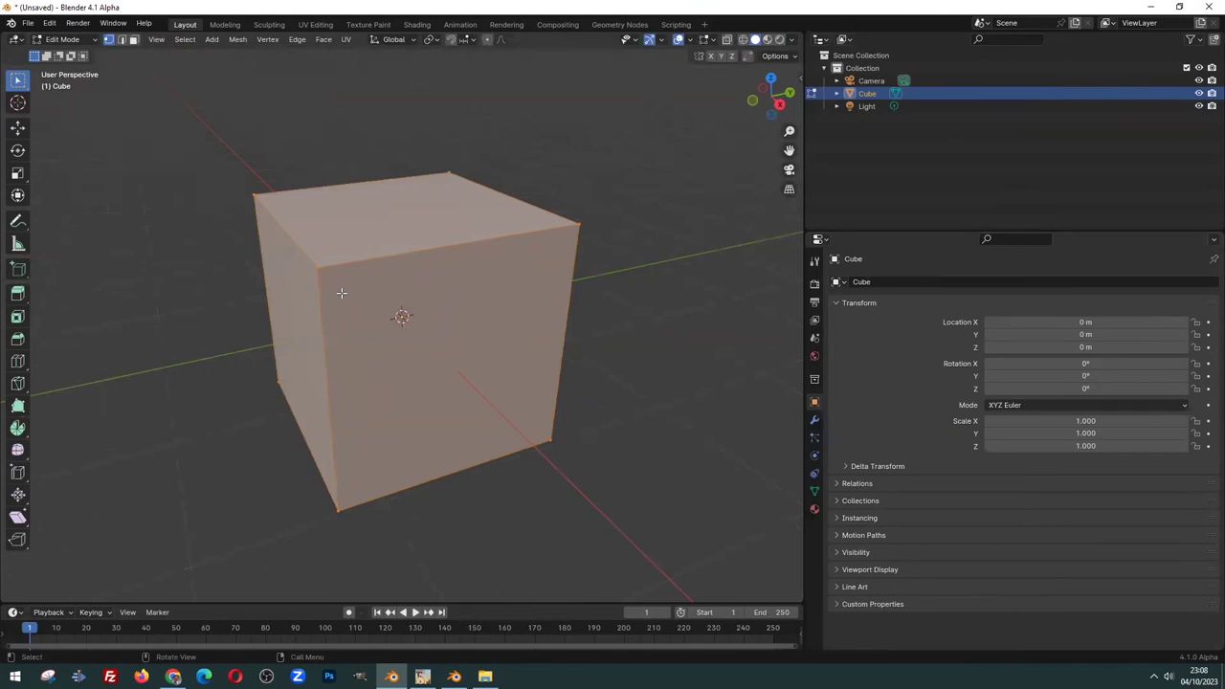
scroll(342, 293, up, 1)
scroll(330, 318, up, 1)
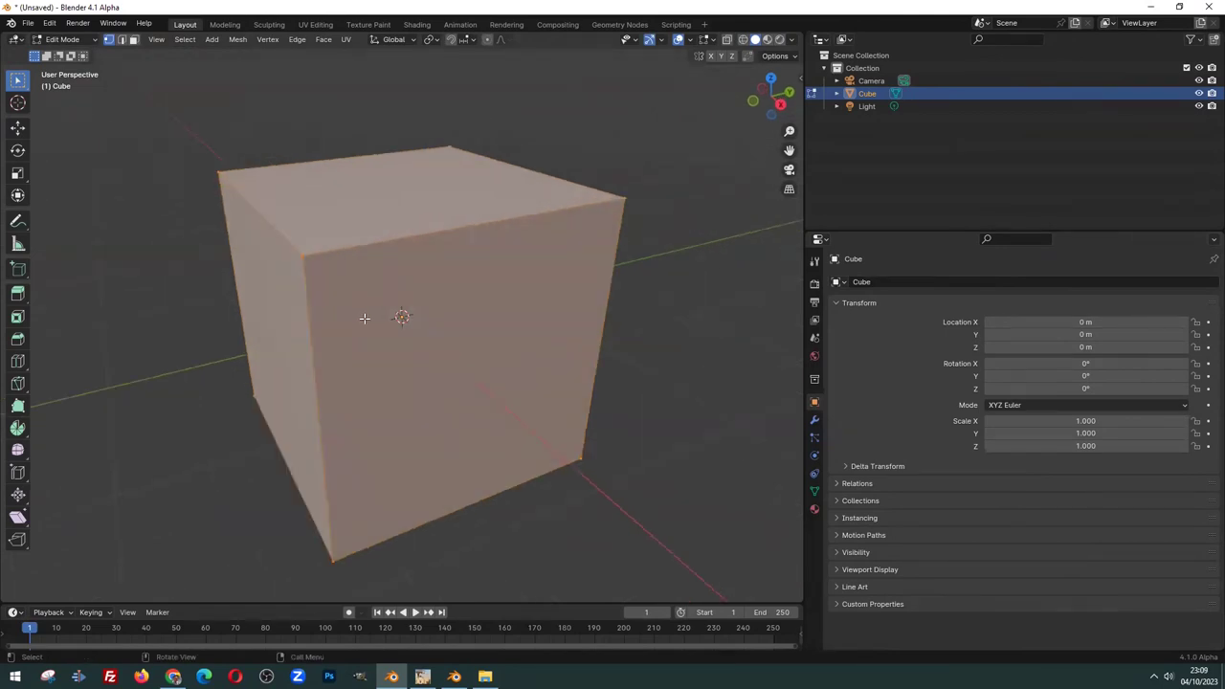
key(3)
click(401, 317)
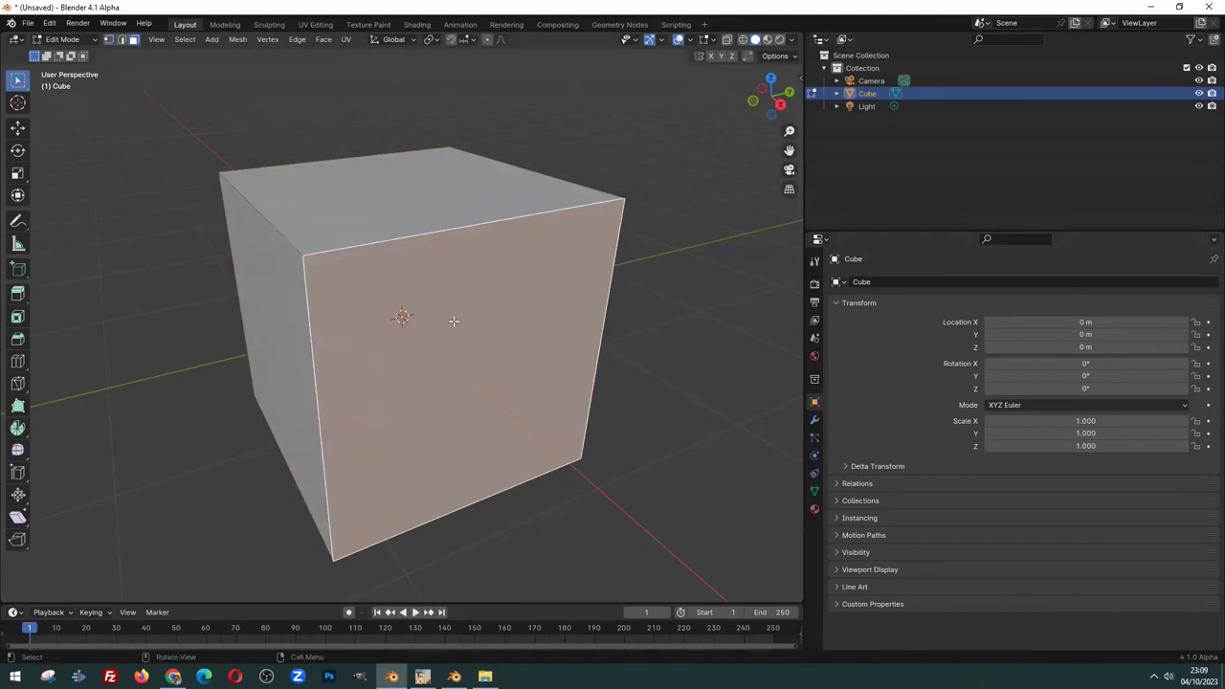
In Object Data UV Maps, remove the existing UVMap and add new maps up to UVMap.003
click(814, 491)
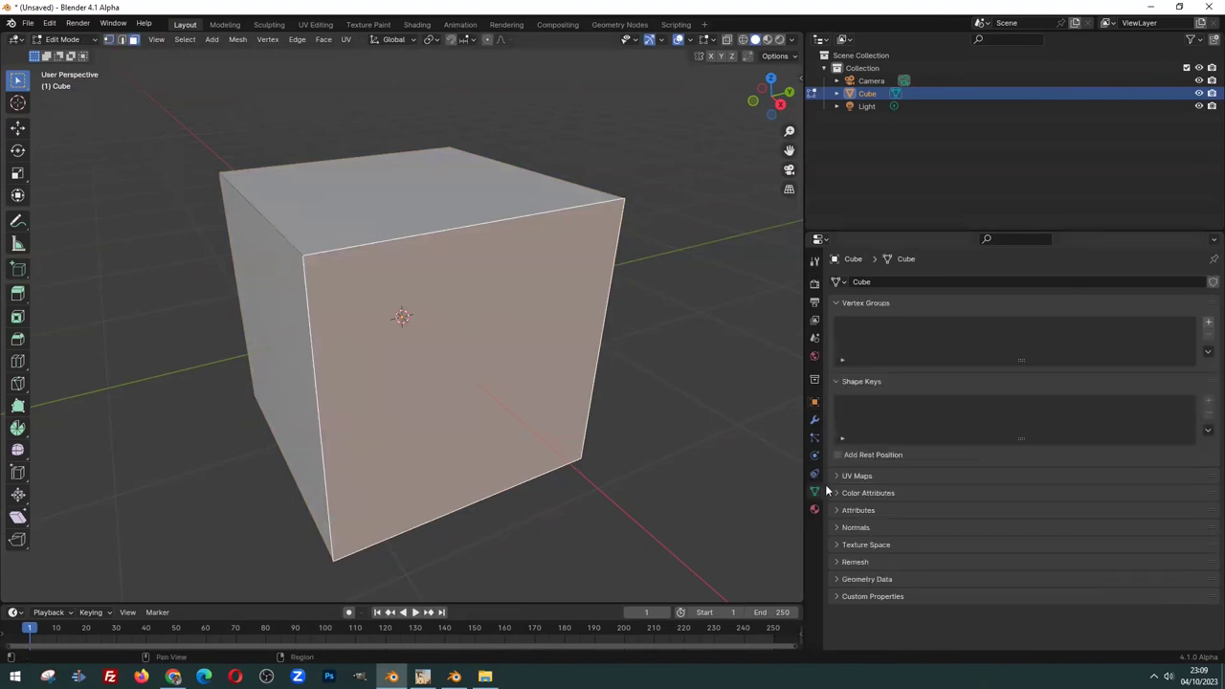
click(839, 479)
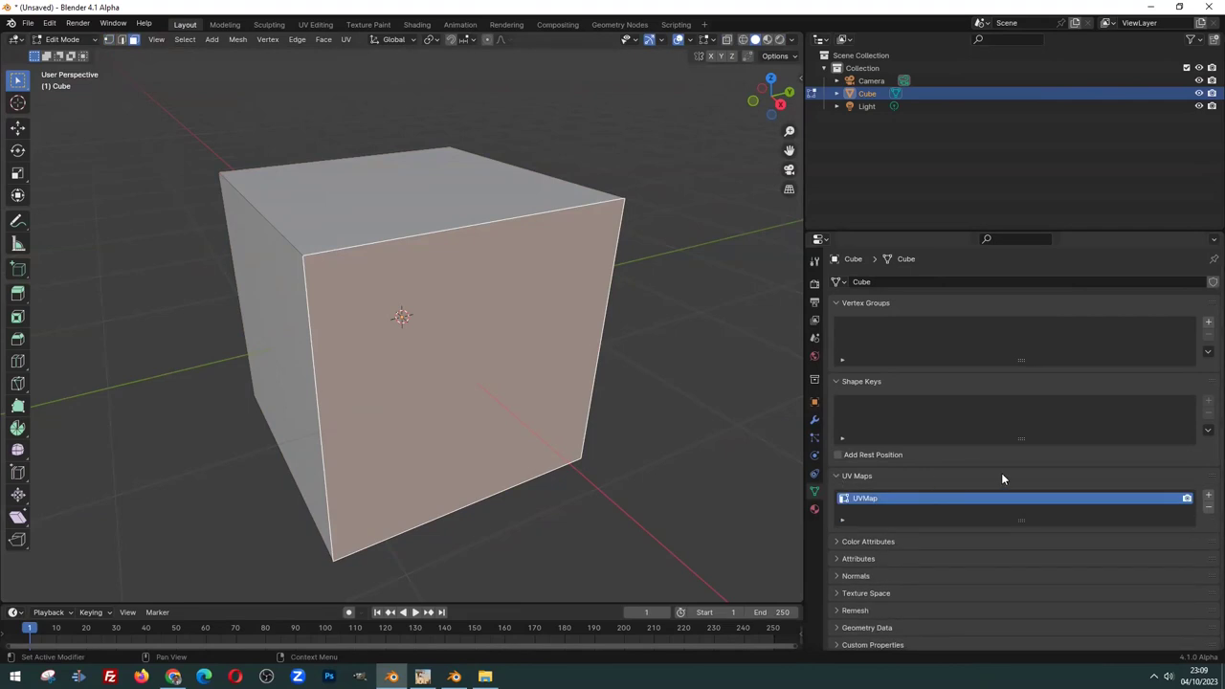
click(1207, 510)
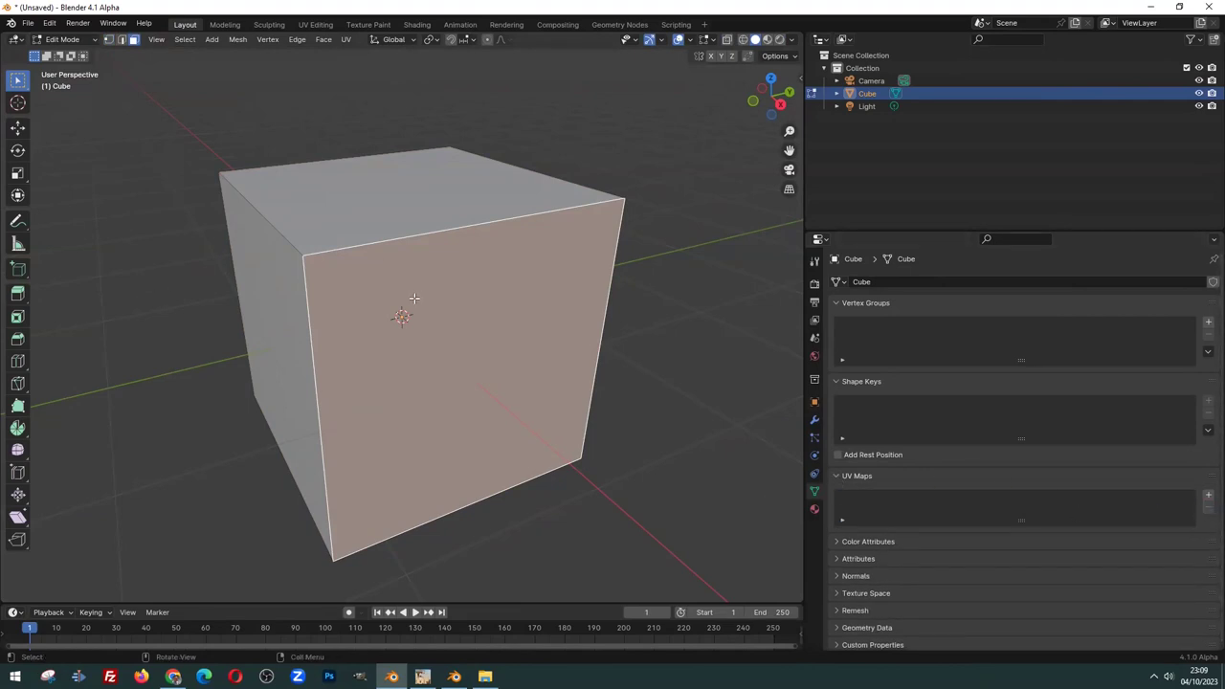
middle_drag(499, 325, 593, 335)
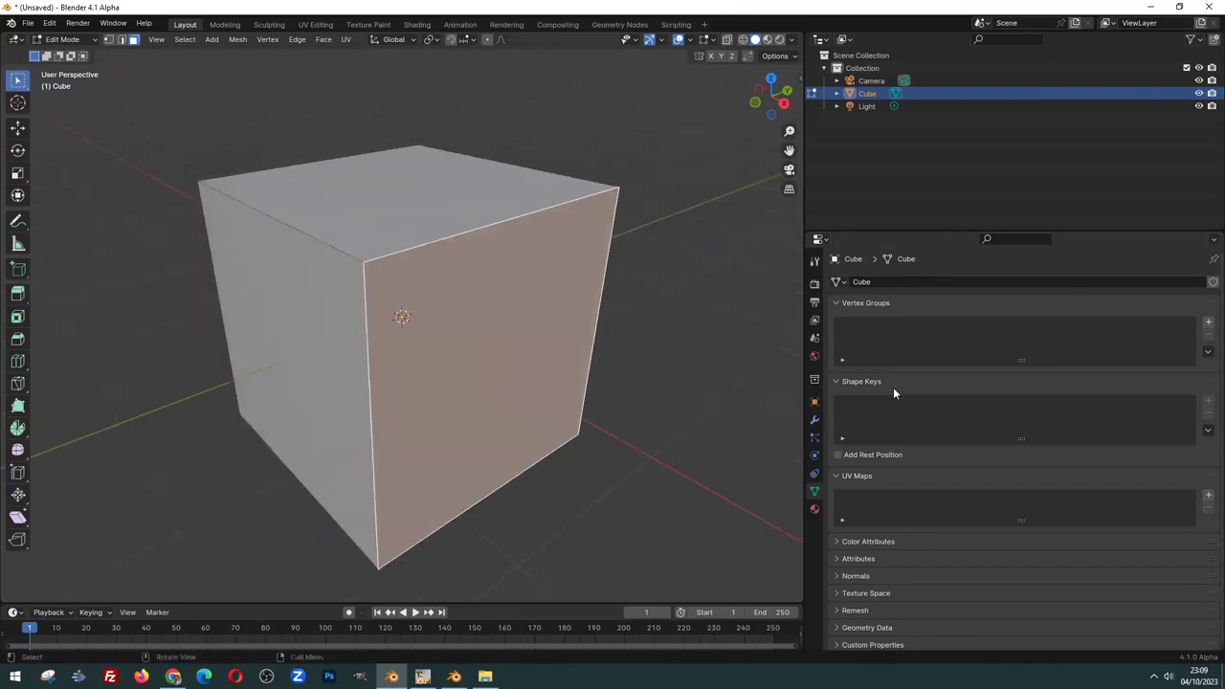
triple_click(1207, 499)
click(1206, 498)
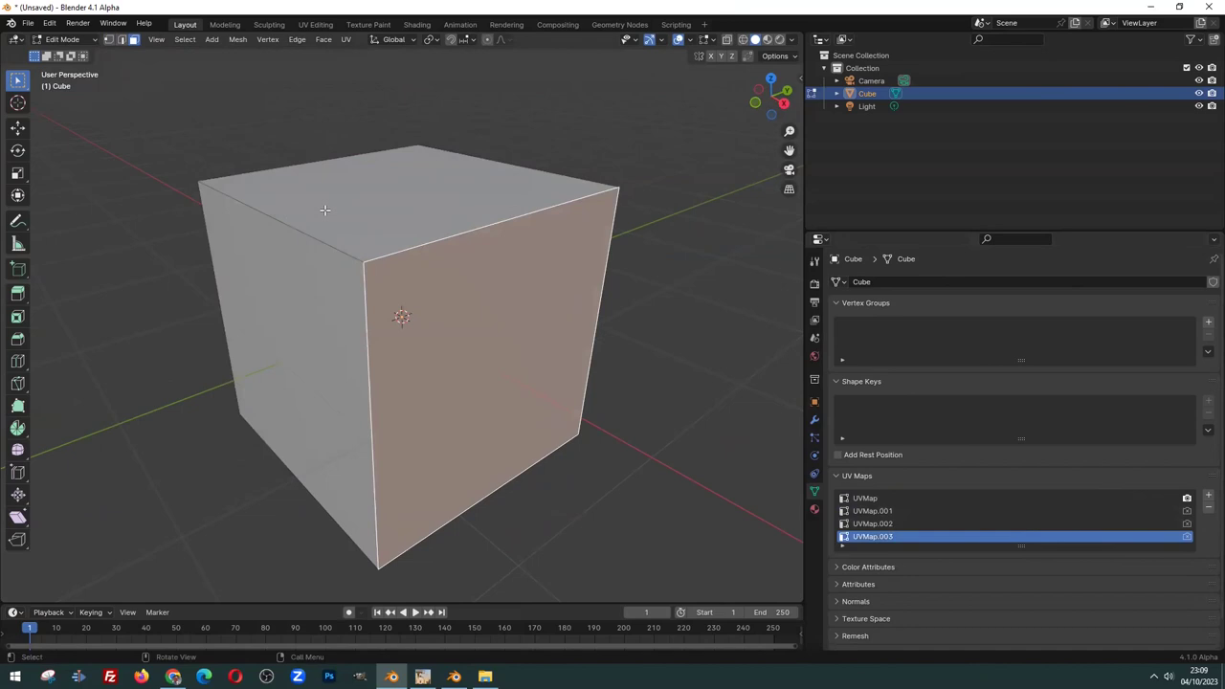
Orbit around the cube and select its right face
middle_drag(324, 209, 319, 342)
scroll(415, 269, down, 4)
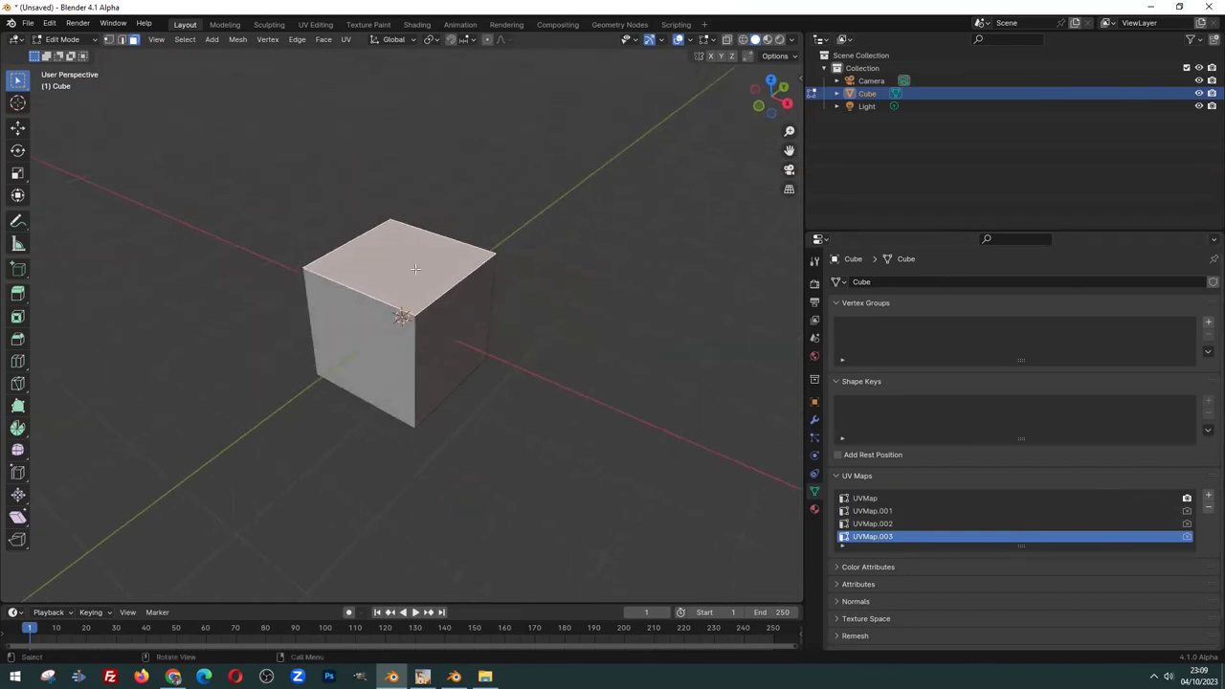
middle_drag(454, 282, 479, 300)
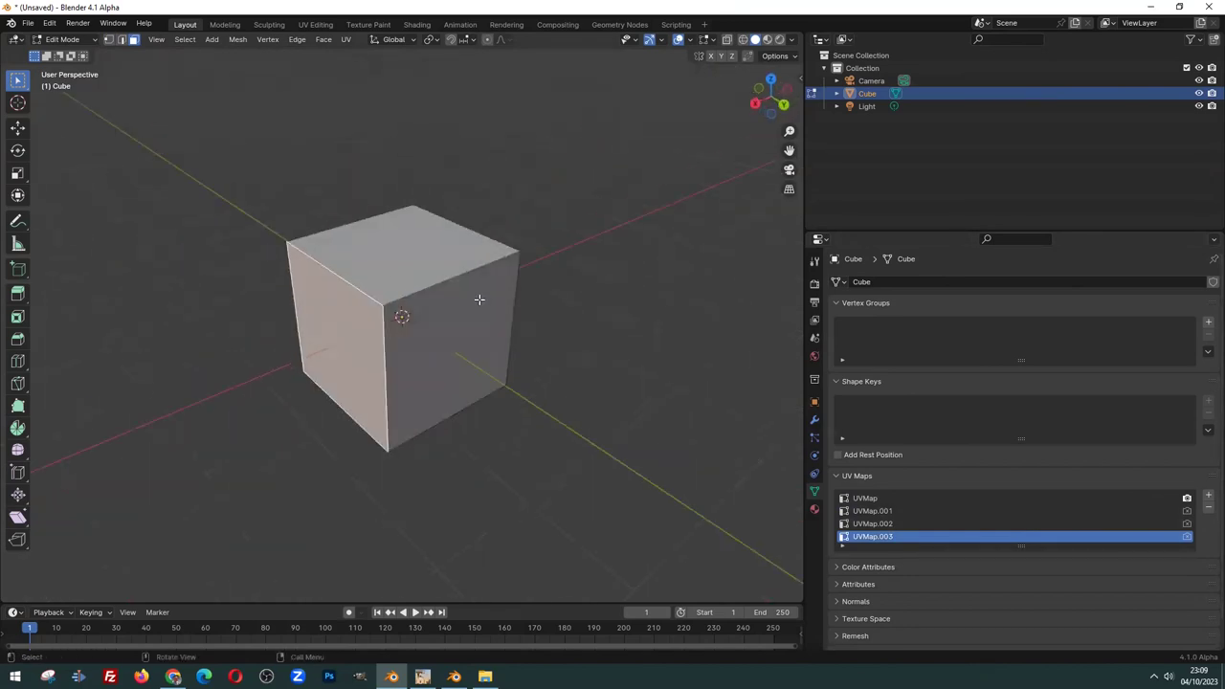
middle_drag(566, 236, 400, 260)
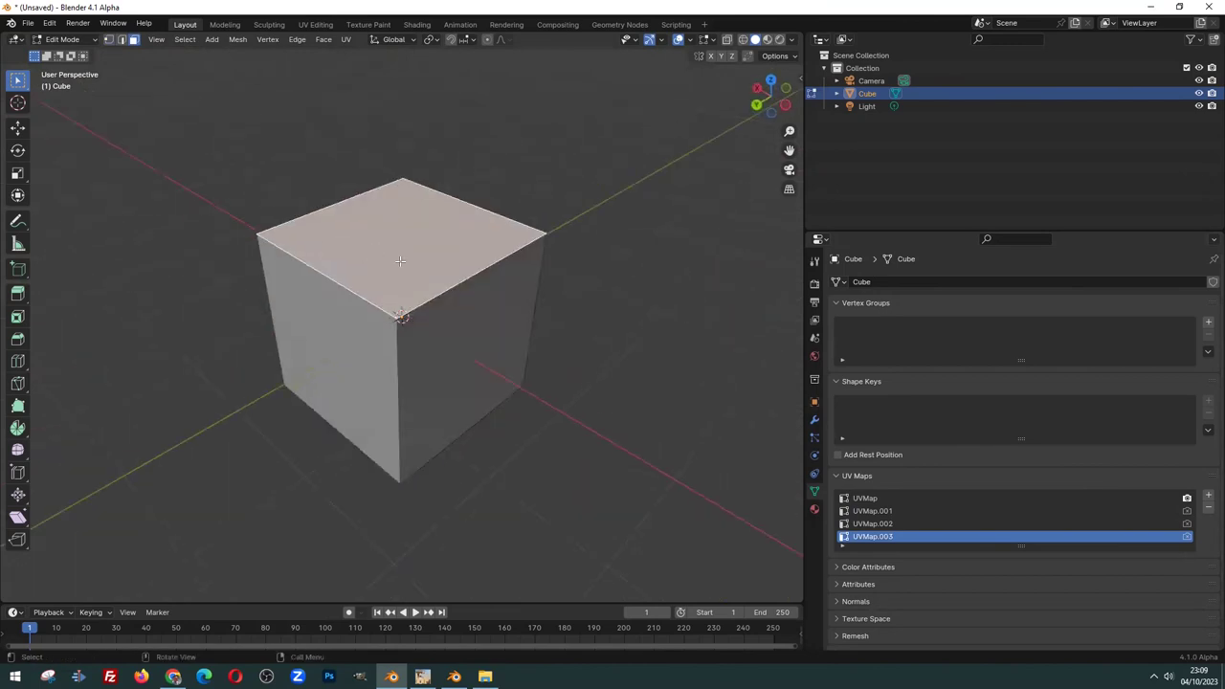
click(476, 305)
scroll(479, 300, down, 3)
middle_drag(479, 301, 487, 309)
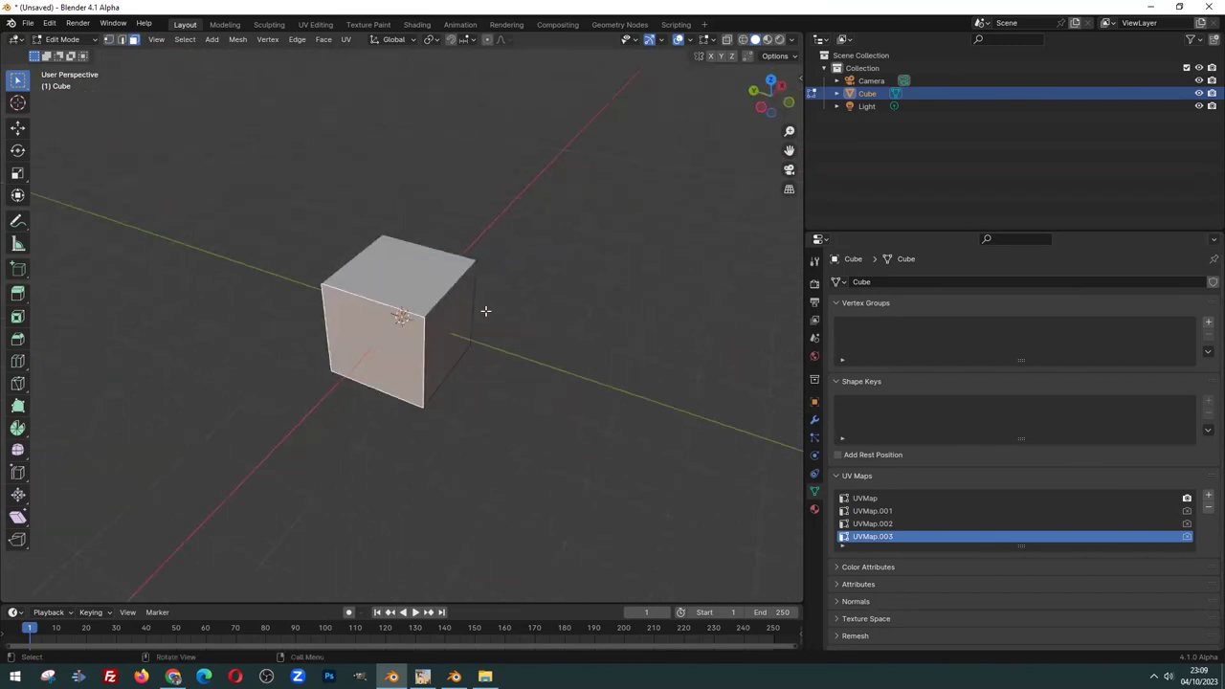
scroll(487, 309, up, 3)
click(474, 305)
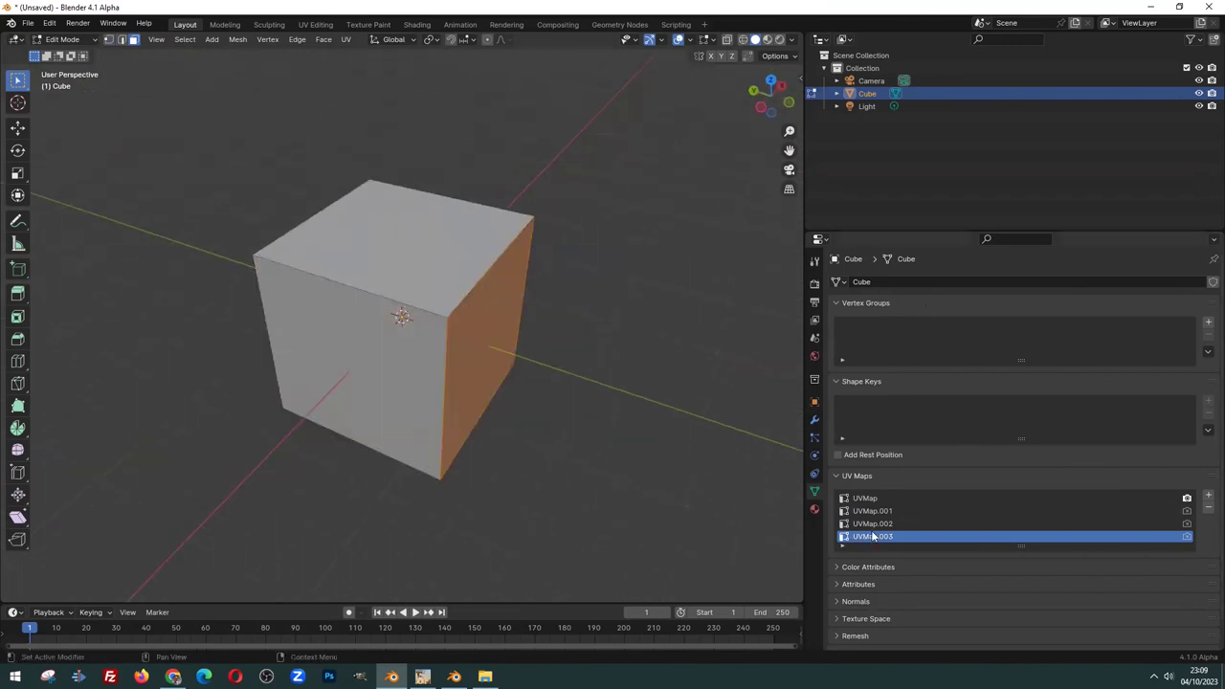
Remove every UV map from the cube until the list is empty
click(1208, 508)
click(1208, 508)
key(ctrl+z)
key(ctrl+z)
click(1207, 511)
click(1207, 511)
click(1207, 510)
click(1207, 511)
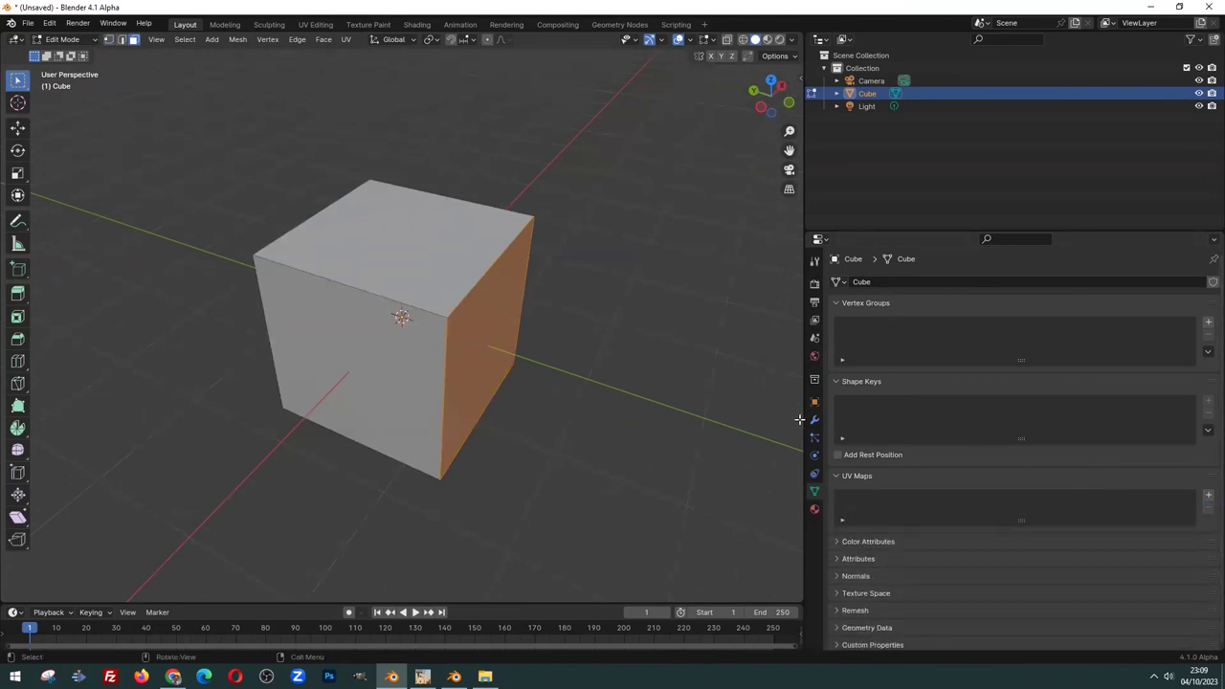
middle_drag(498, 290, 470, 285)
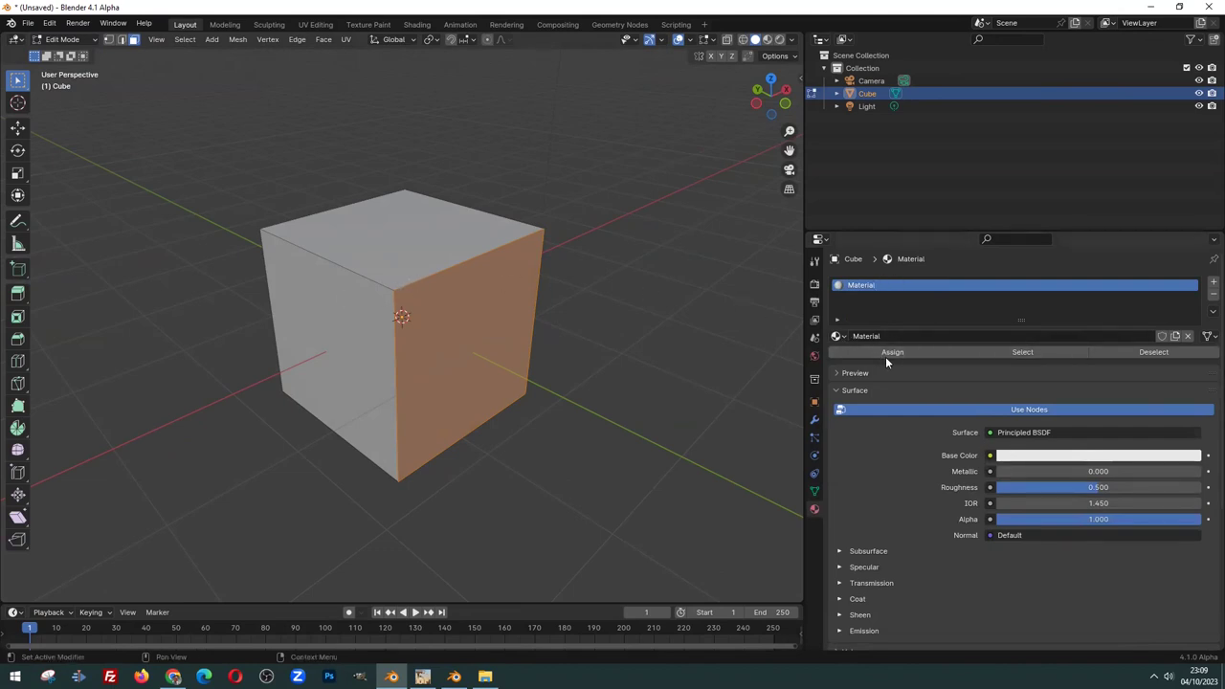
Add a material slot, make the original Material red, and preview in material view
click(1213, 283)
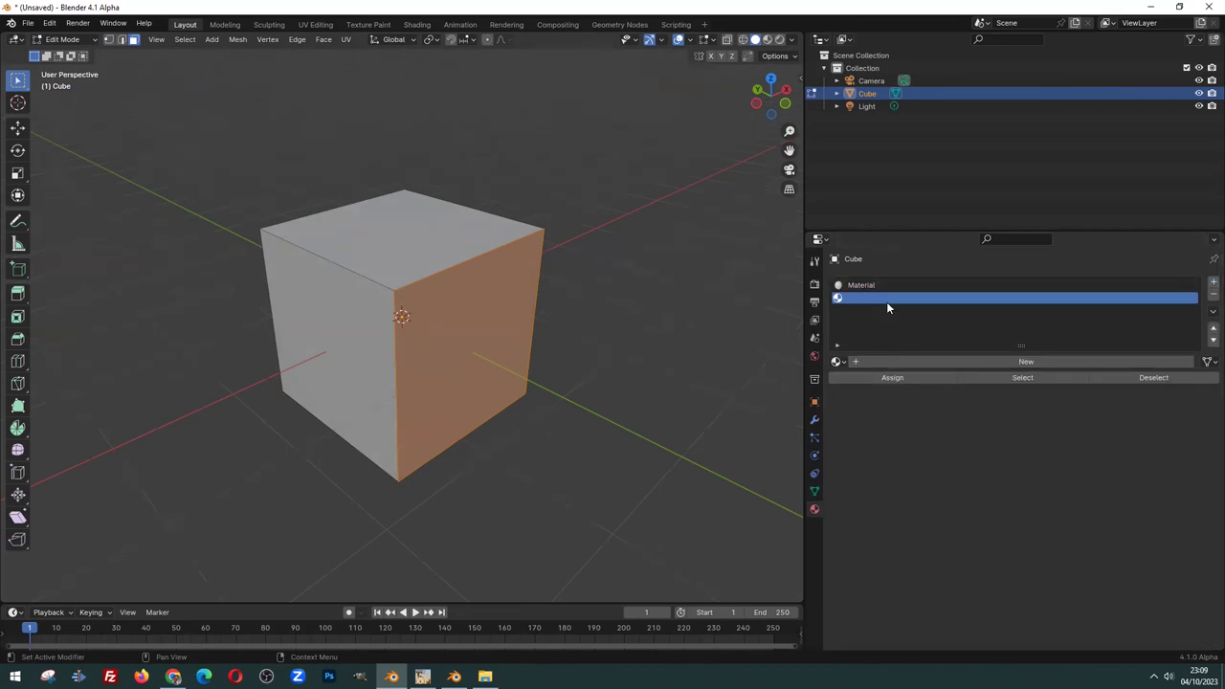
click(328, 347)
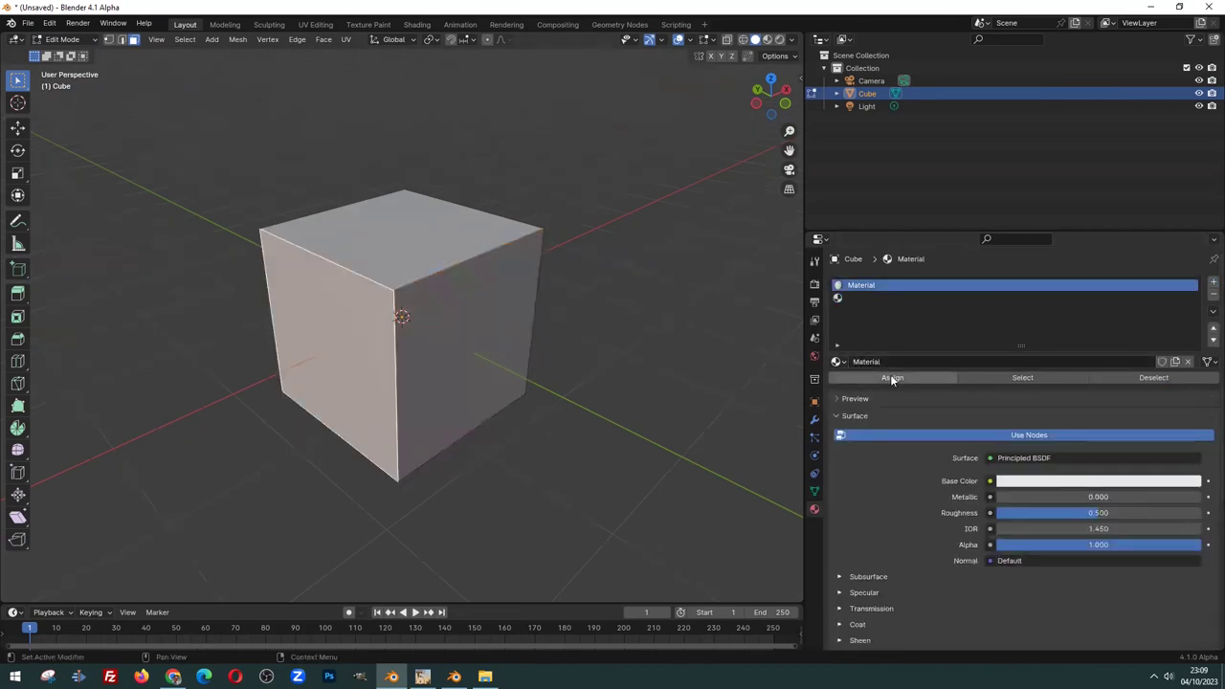
click(1041, 482)
click(1082, 481)
click(1177, 339)
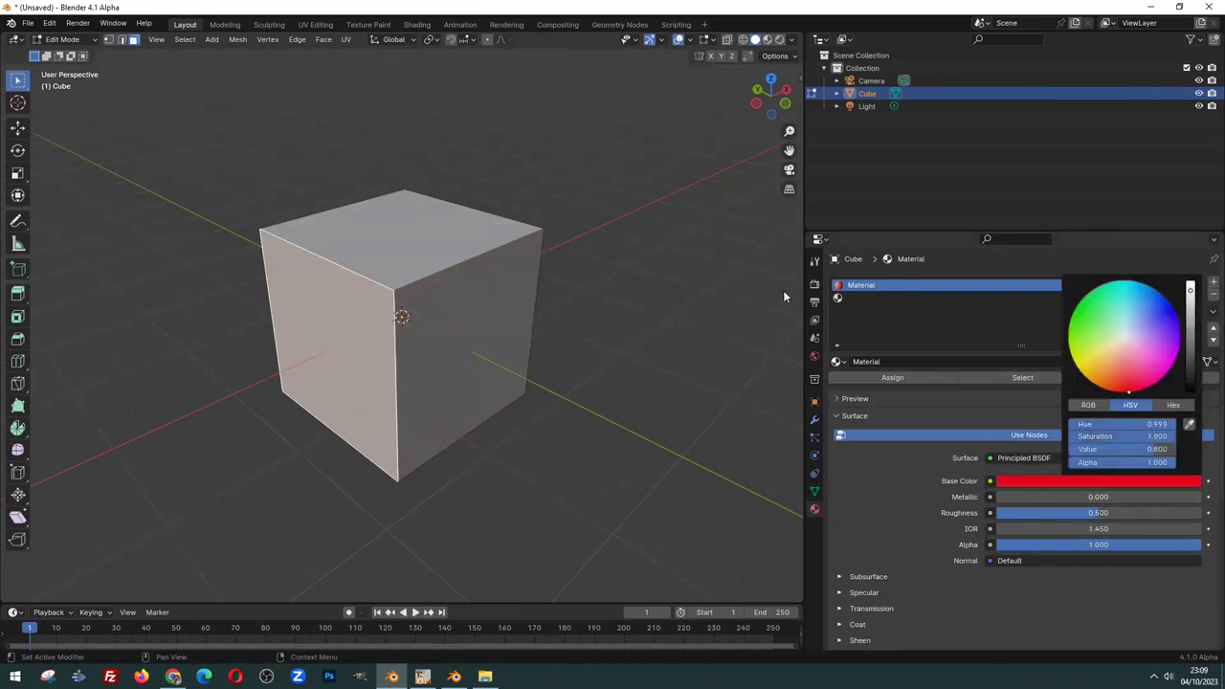
click(768, 42)
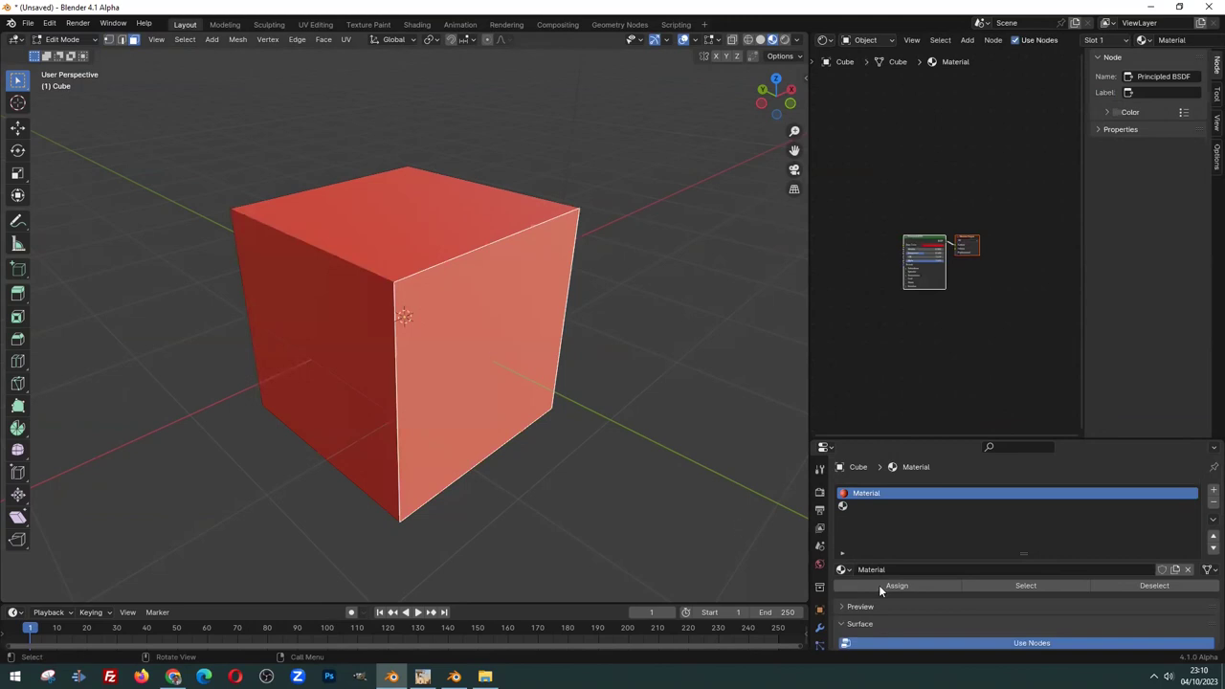
Assign a second slot to the selected face with a new green Material.001
click(879, 505)
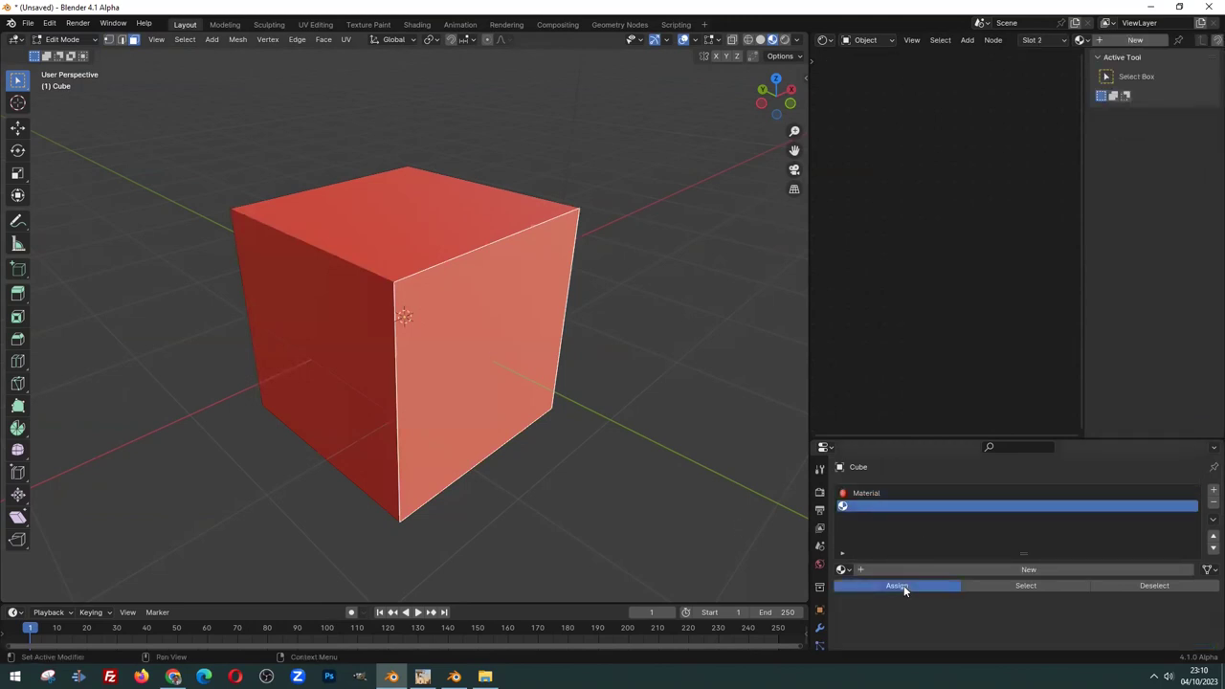
click(904, 585)
click(1013, 570)
scroll(967, 574, down, 2)
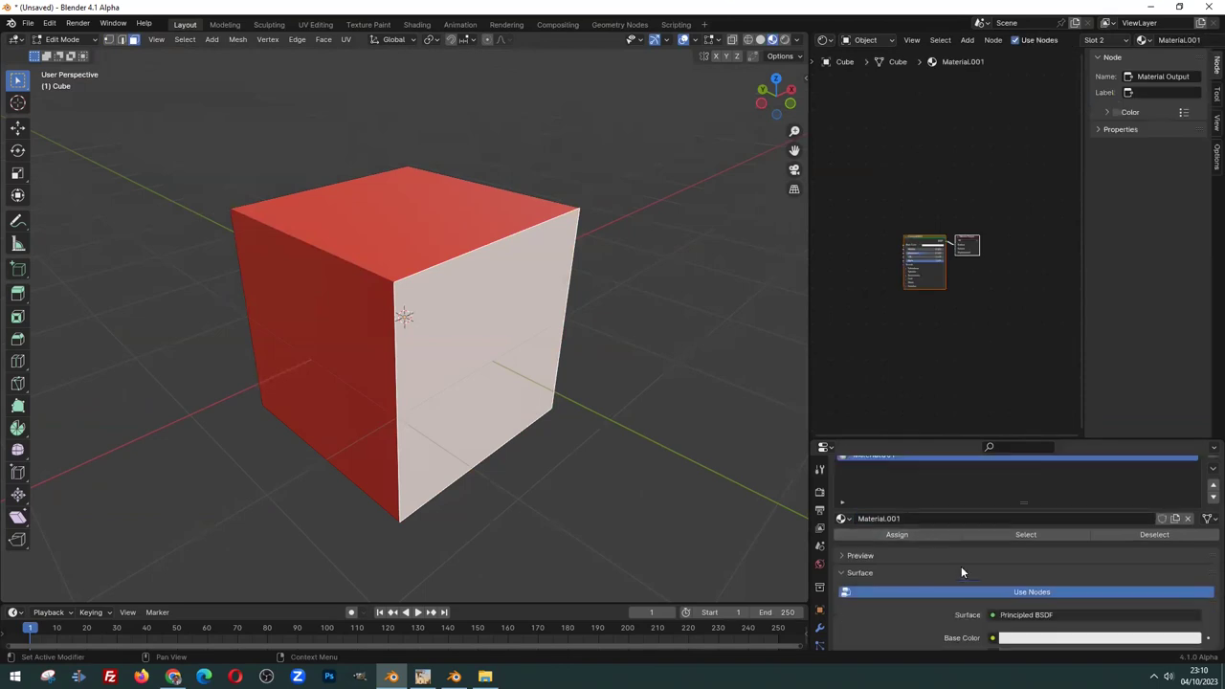
click(1054, 639)
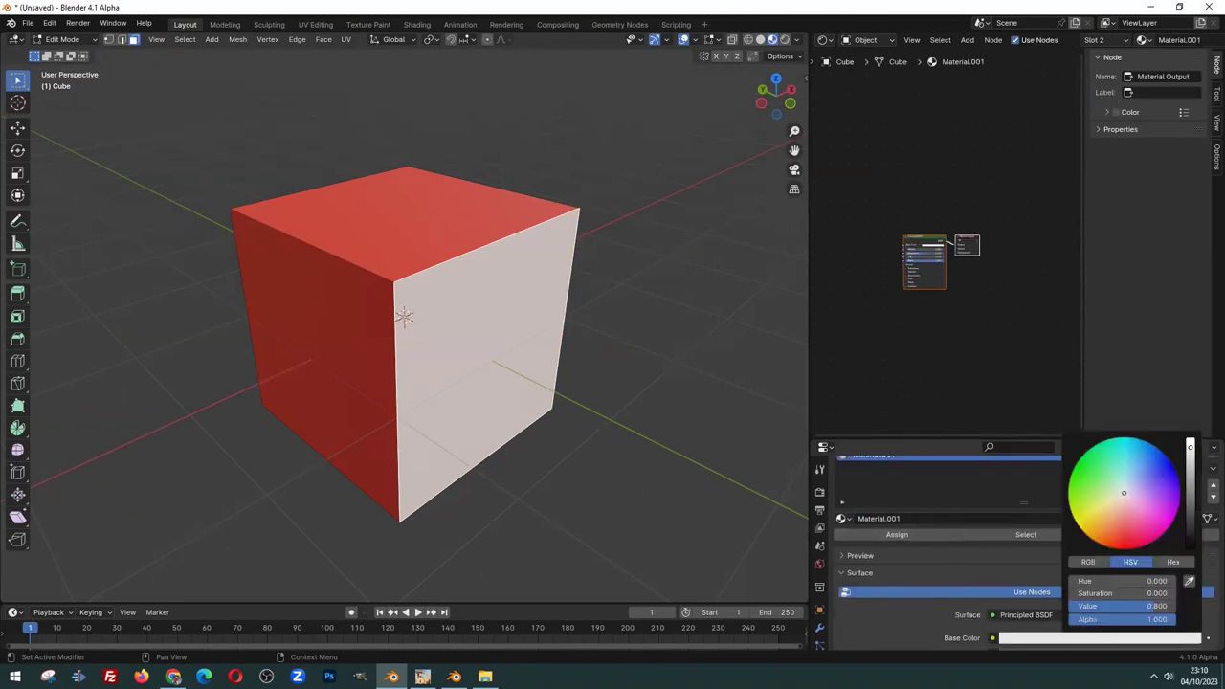
click(1084, 470)
Assign a third slot to the top face with a new blue Material.002
middle_drag(536, 287, 461, 223)
click(461, 222)
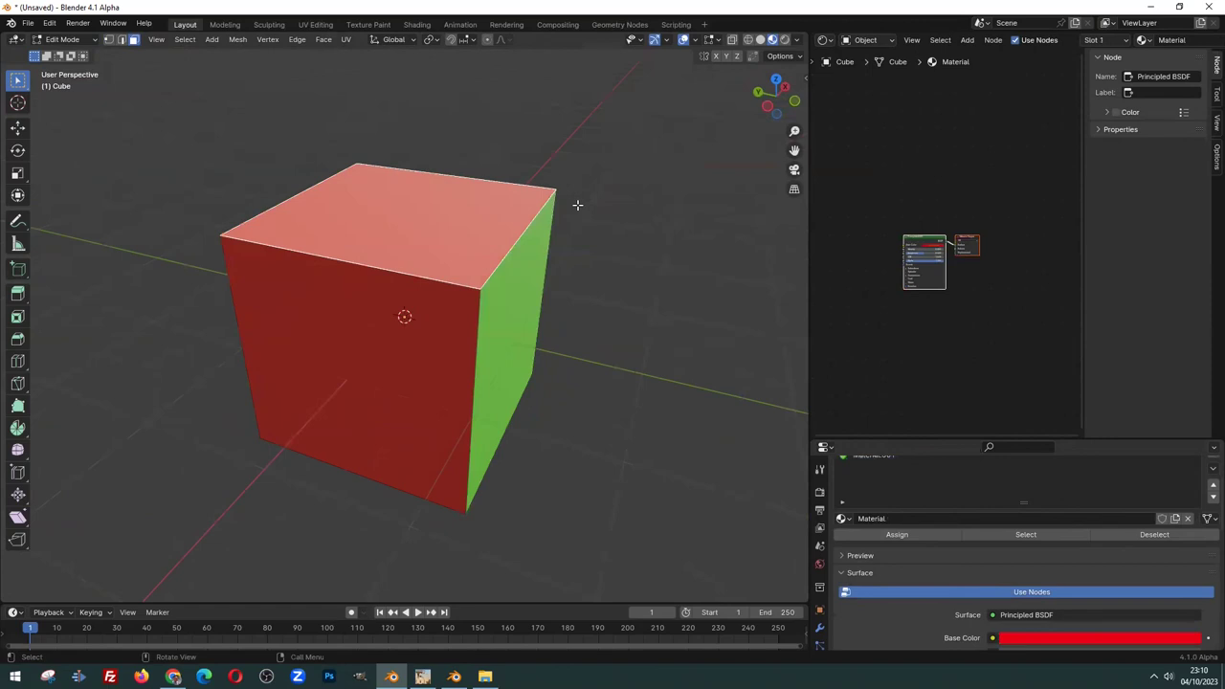
middle_drag(577, 205, 498, 215)
scroll(1157, 498, up, 2)
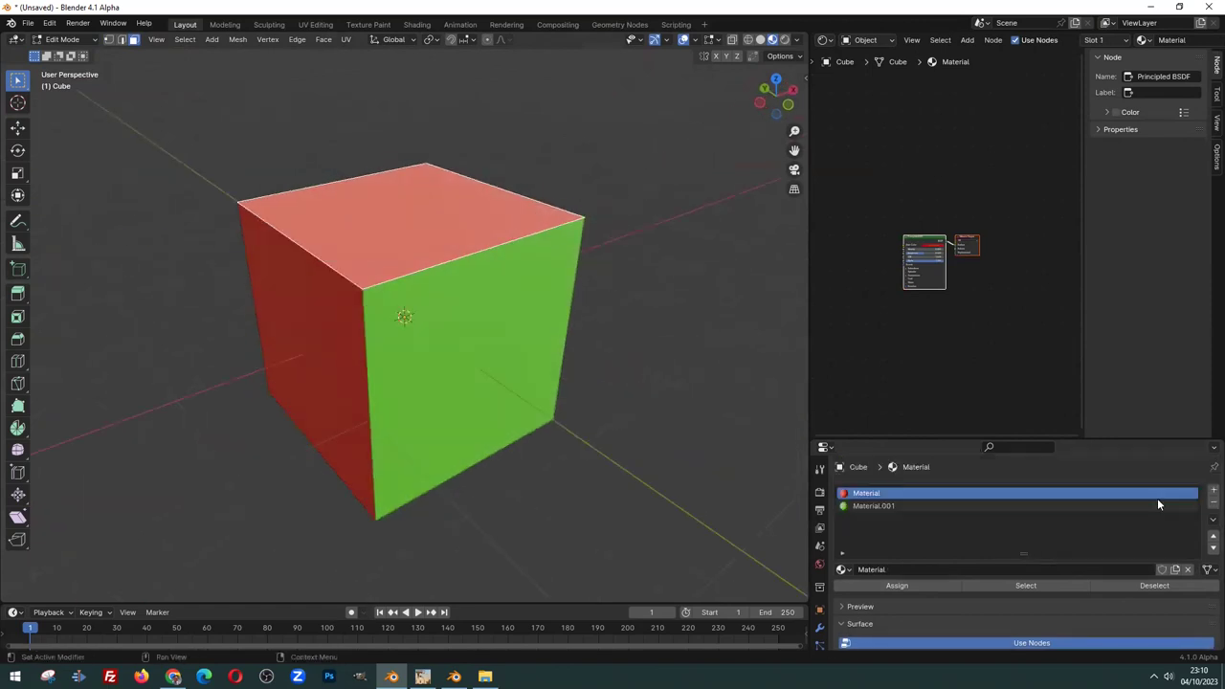
click(1212, 489)
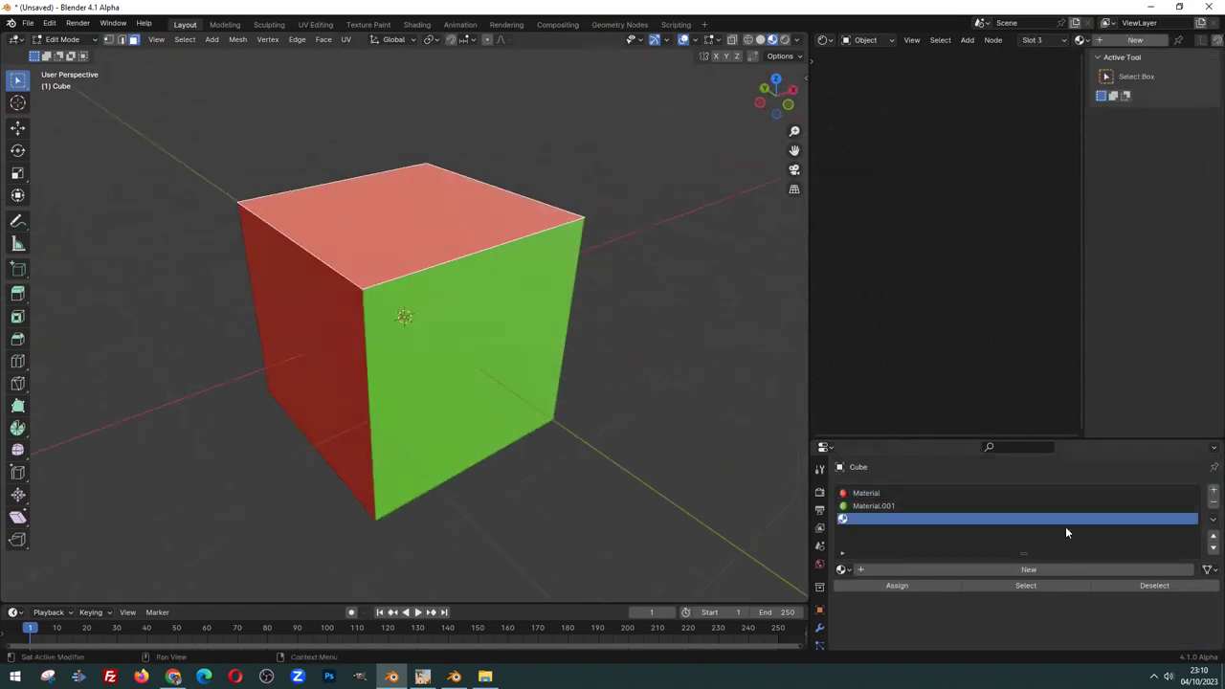
click(916, 584)
middle_drag(265, 273, 574, 411)
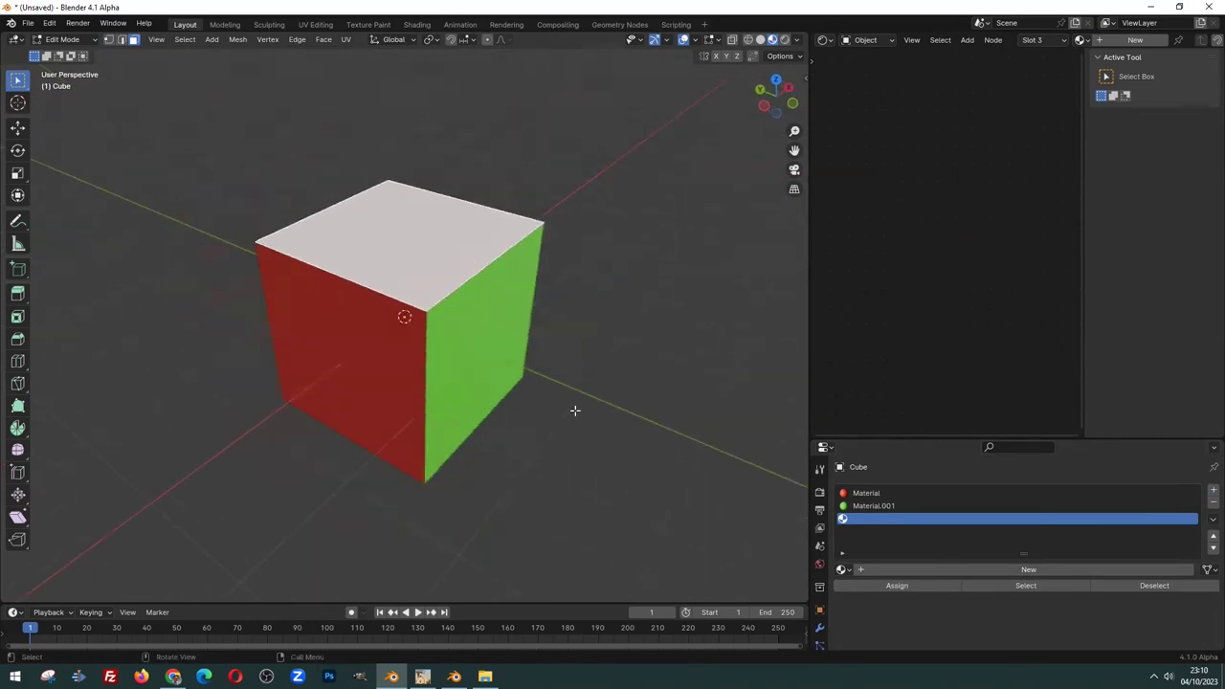
click(1023, 571)
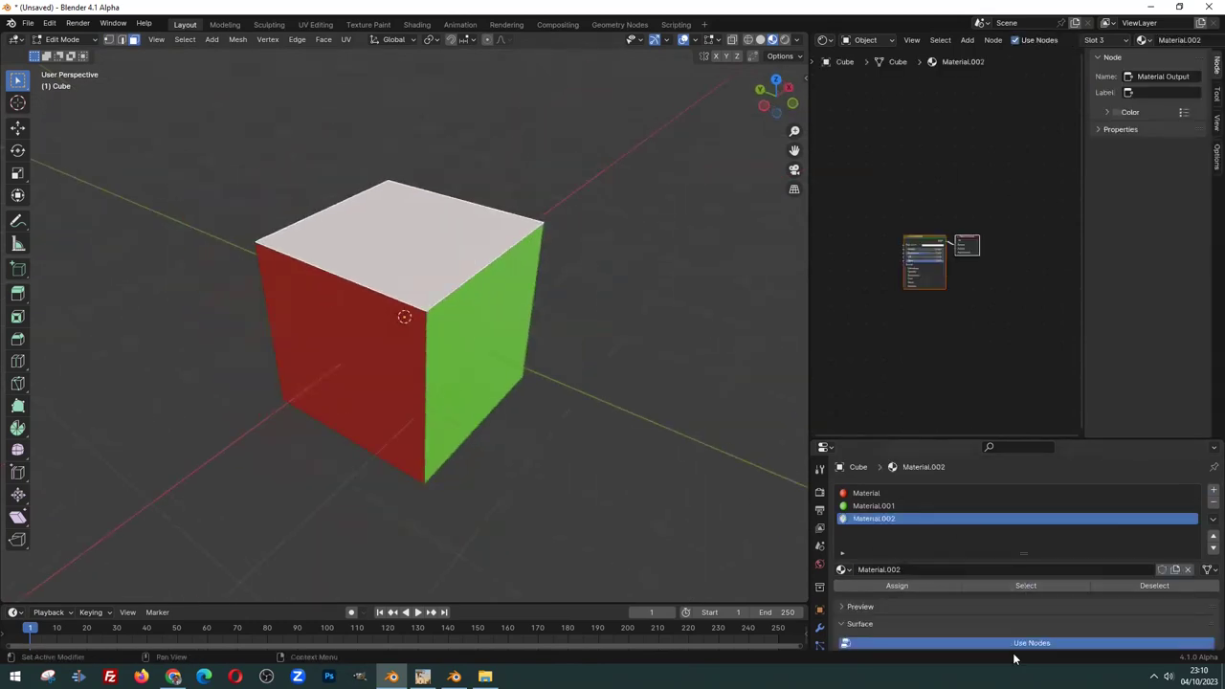
scroll(1012, 594, down, 2)
click(1039, 615)
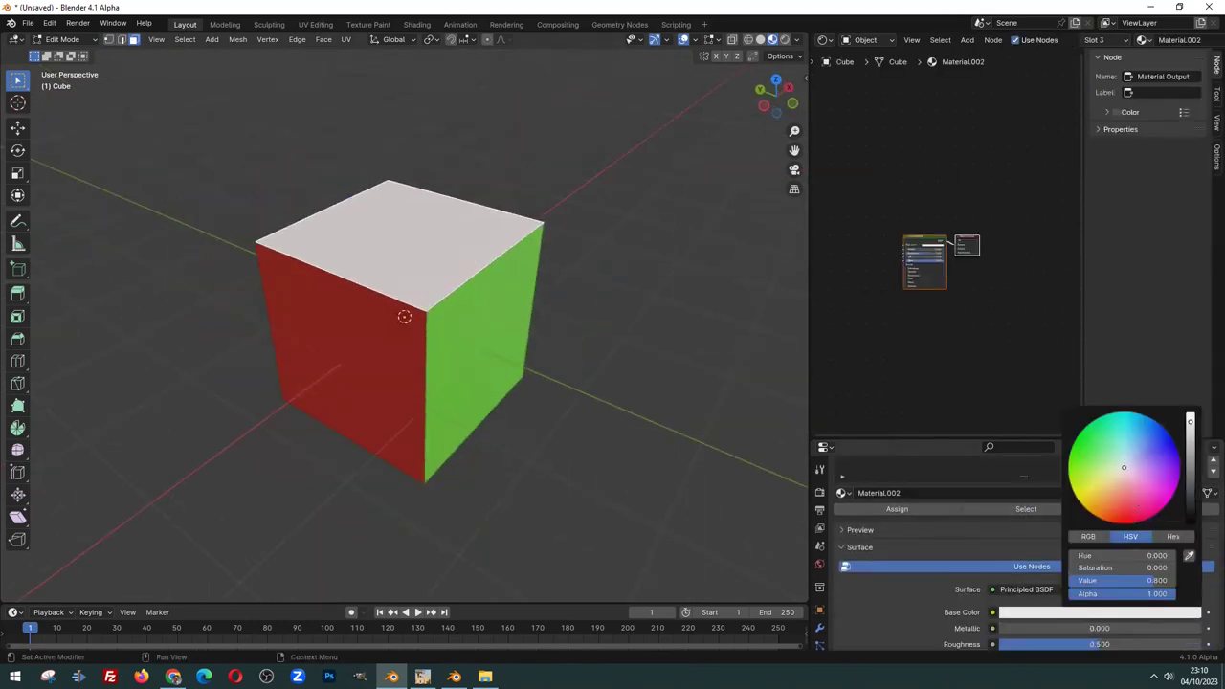
click(1165, 432)
Orbit the cube and give the right-hand editor more room
mouse_move(440, 321)
middle_down()
mouse_move(497, 325)
mouse_move(524, 311)
middle_up()
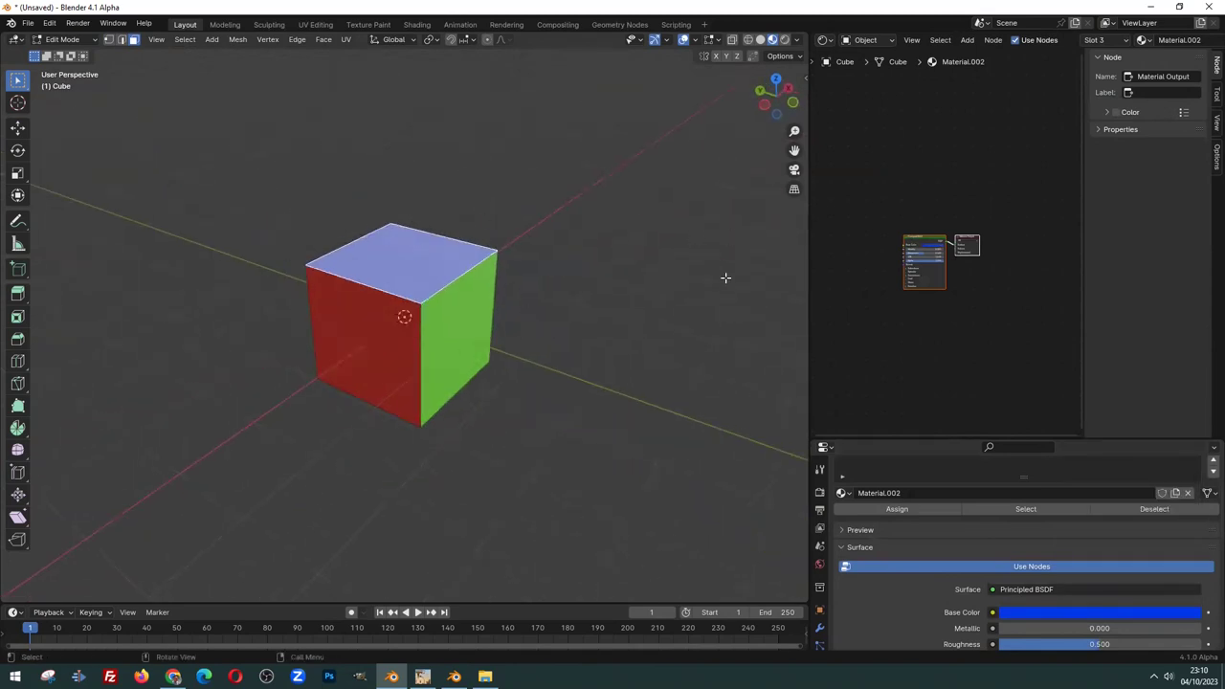
drag(809, 289, 667, 288)
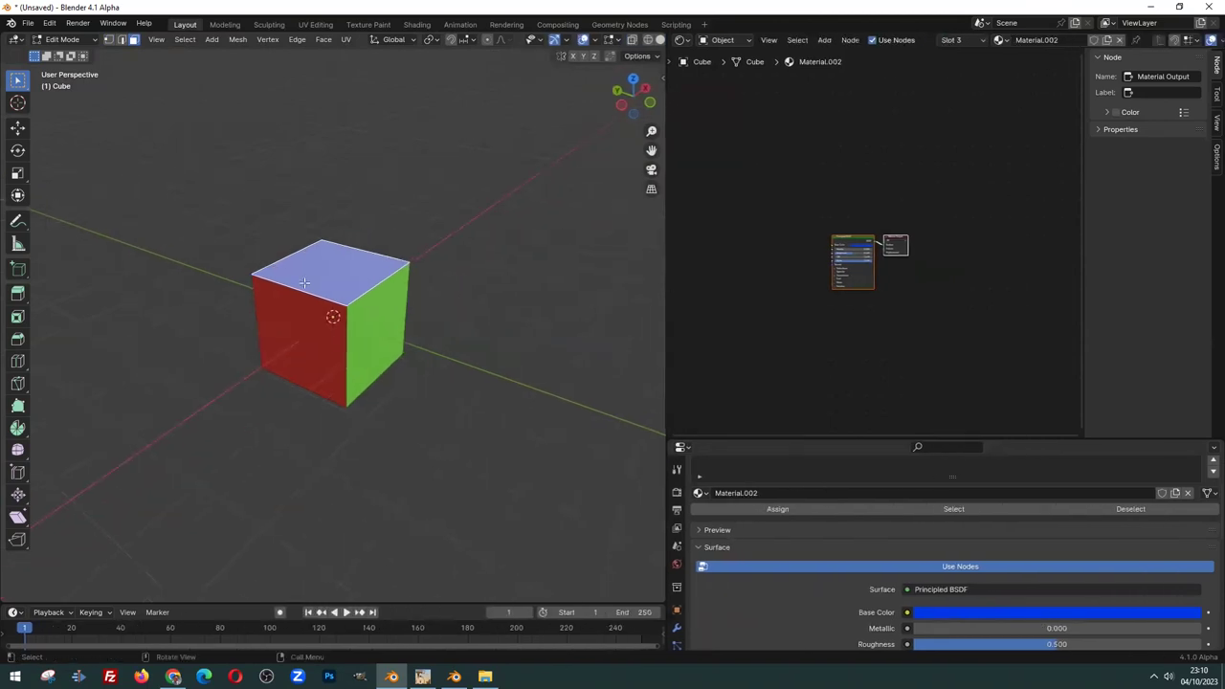
scroll(283, 273, up, 3)
scroll(283, 273, down, 3)
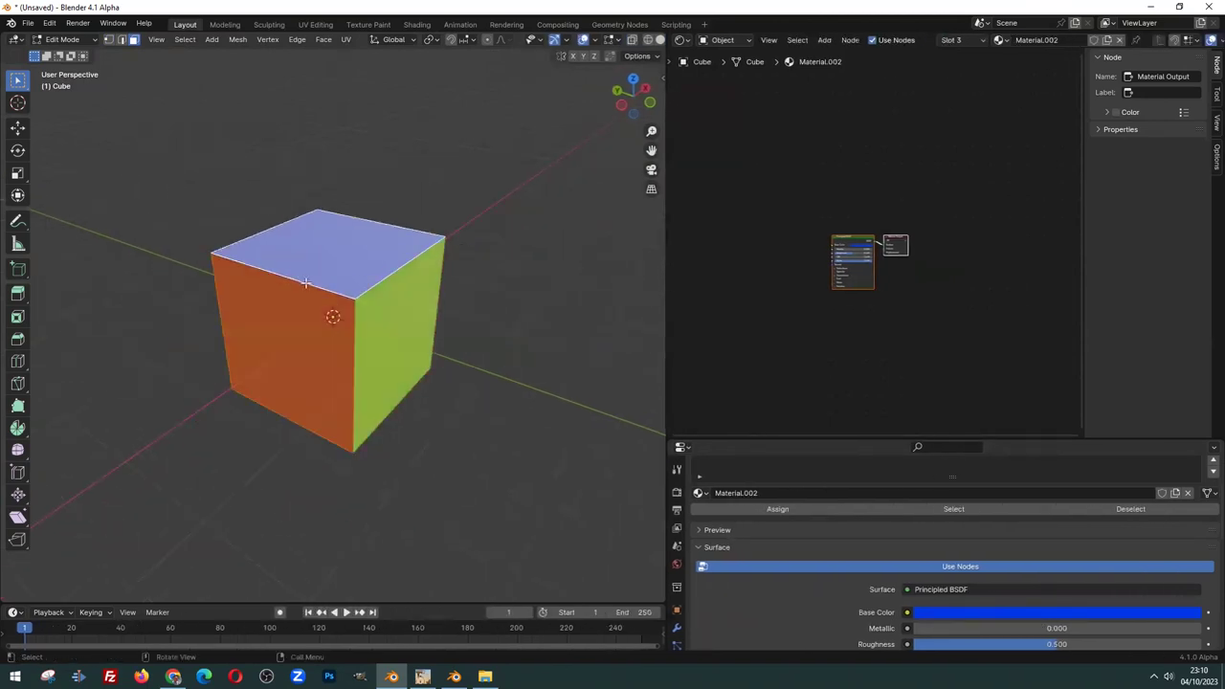
Unwrap the cube and turn the right-hand editor into the UV Editor with all faces selected
key(u)
click(288, 282)
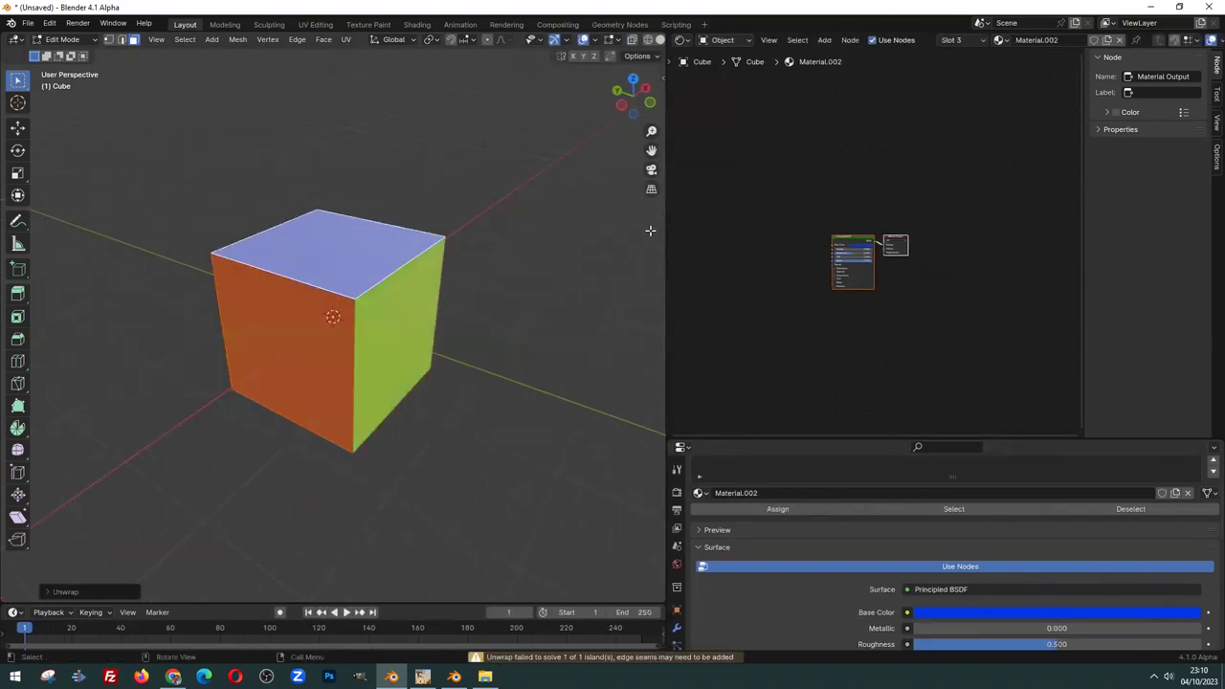
click(682, 41)
click(733, 101)
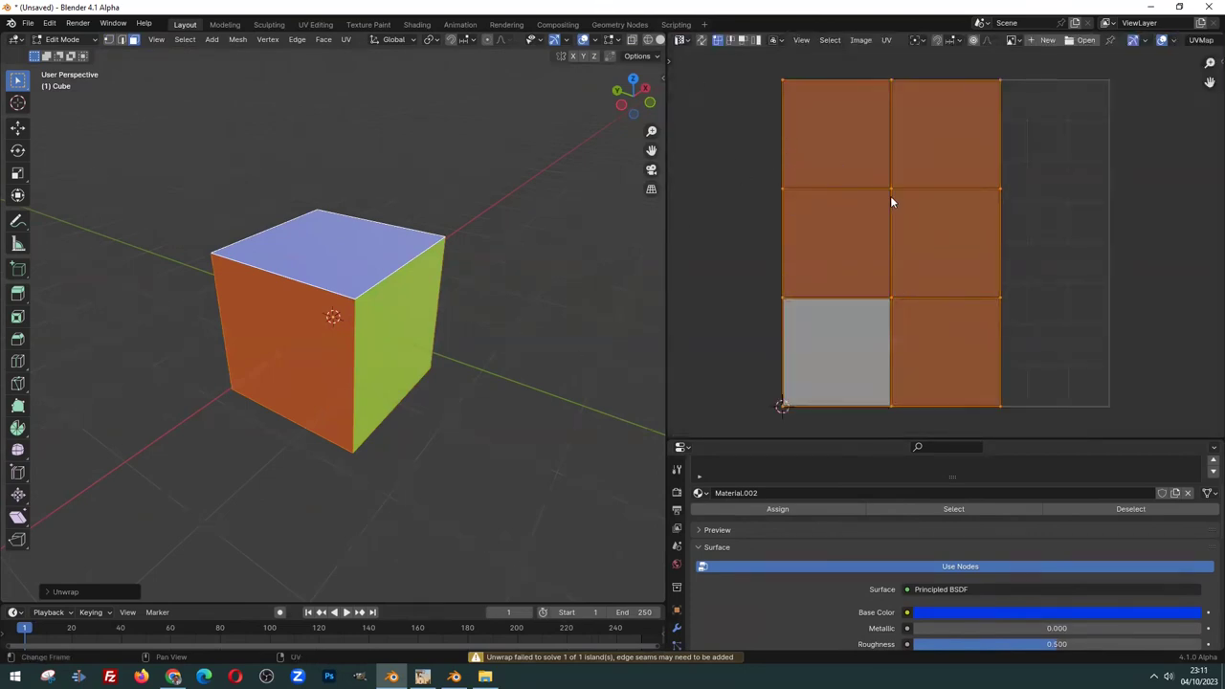
scroll(890, 201, down, 4)
click(396, 318)
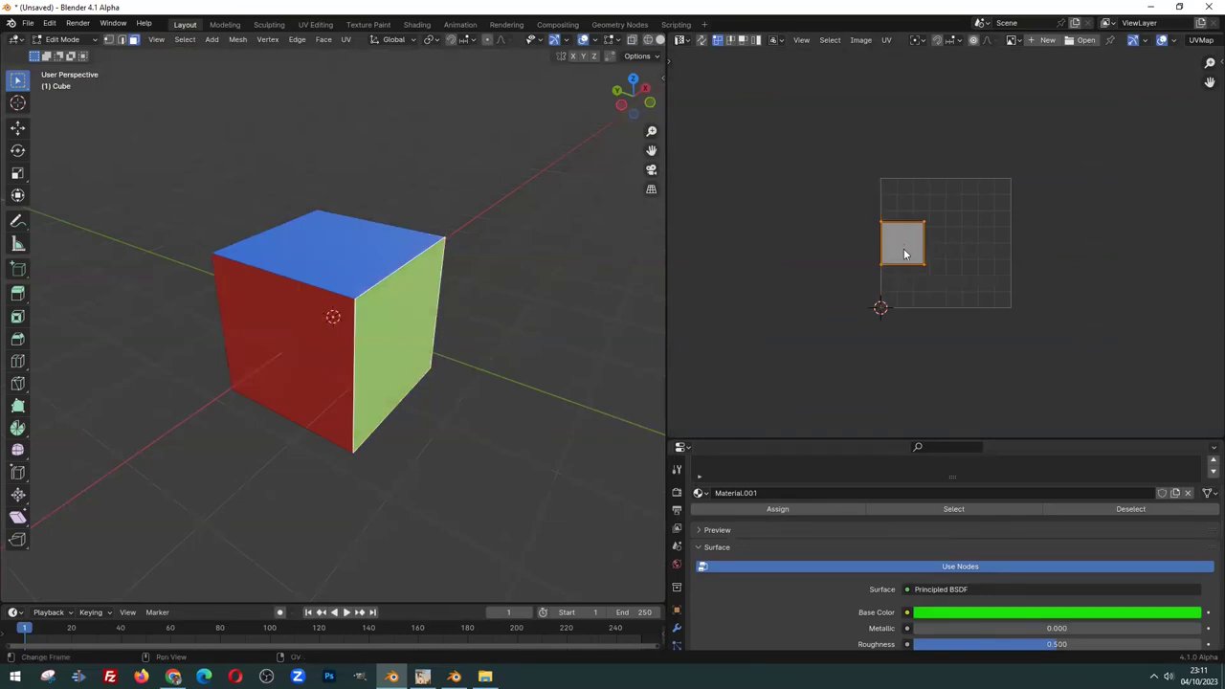
scroll(920, 240, up, 4)
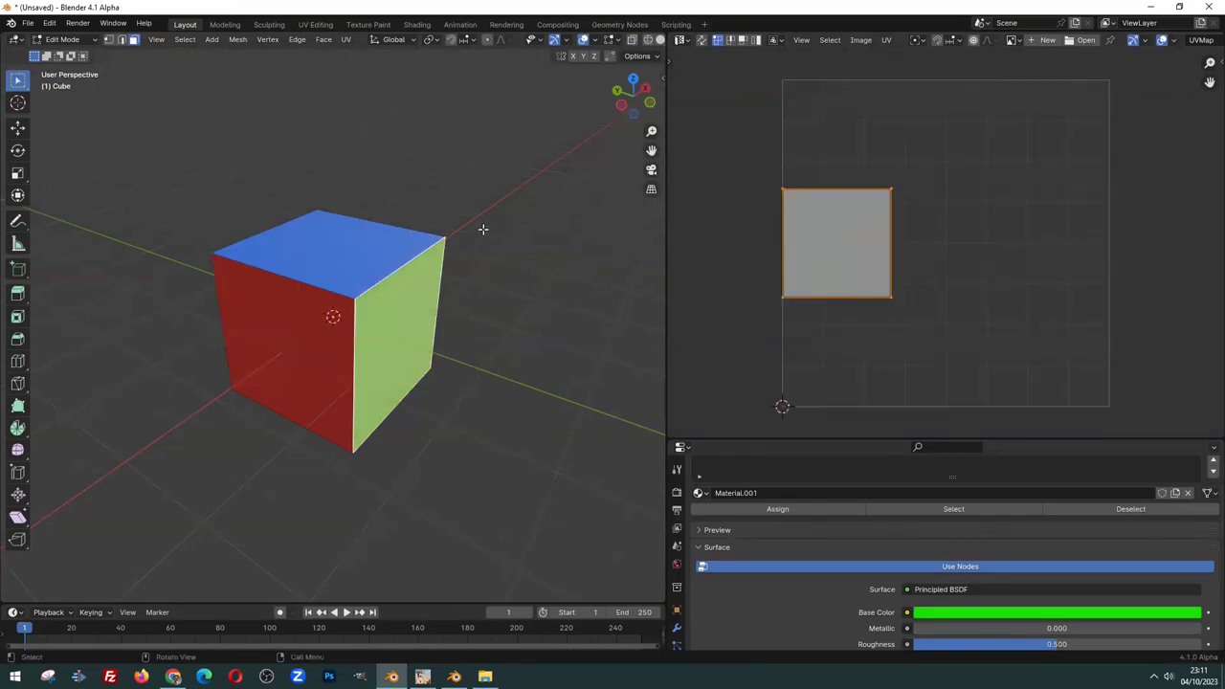
shift+click(411, 278)
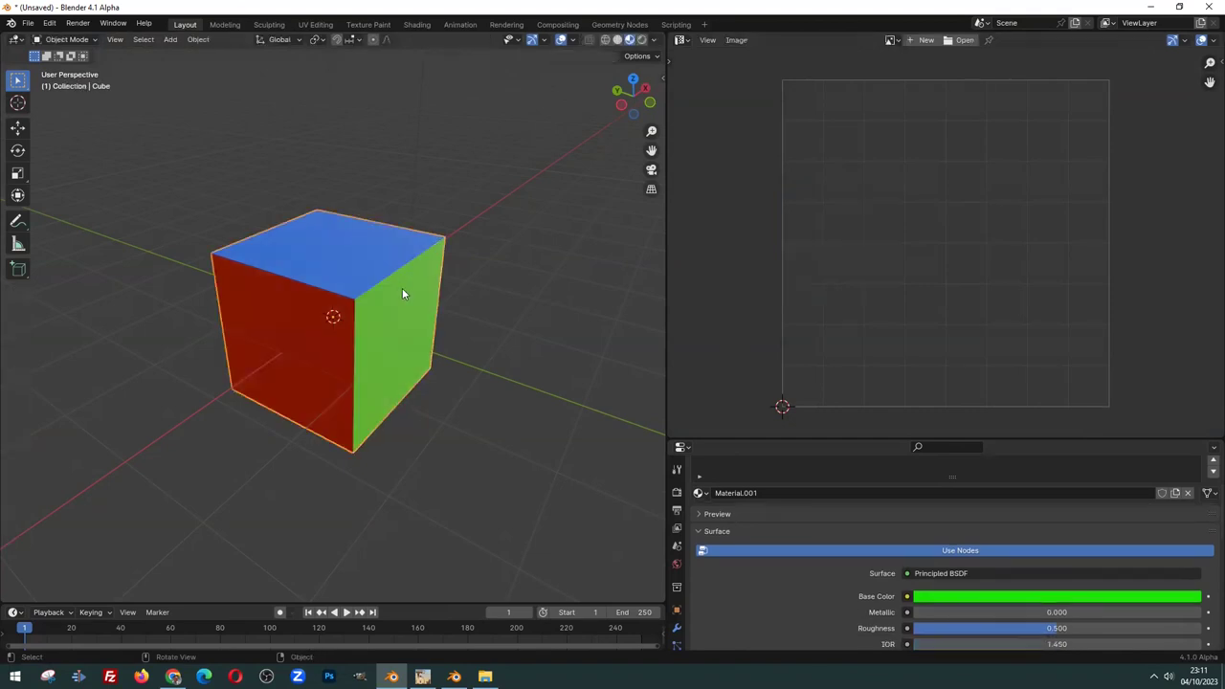
click(402, 288)
key(a)
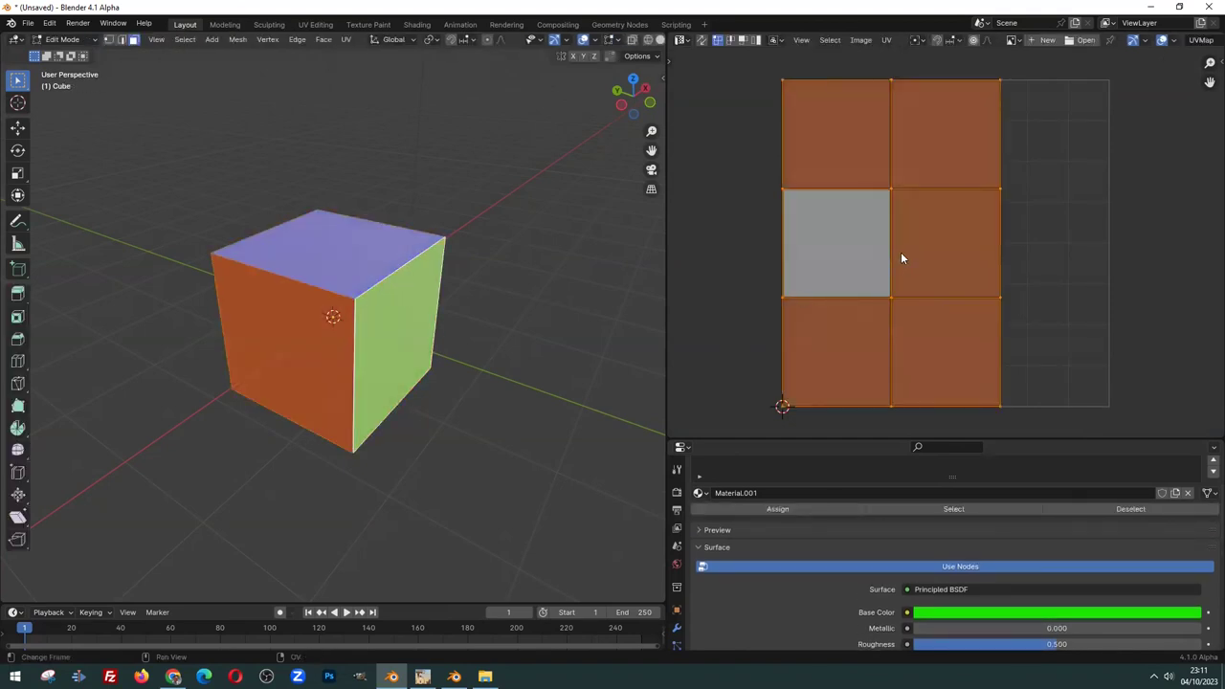
In UV face mode, move the middle-right and top-middle UV faces out to the right
click(902, 252)
key(3)
click(938, 254)
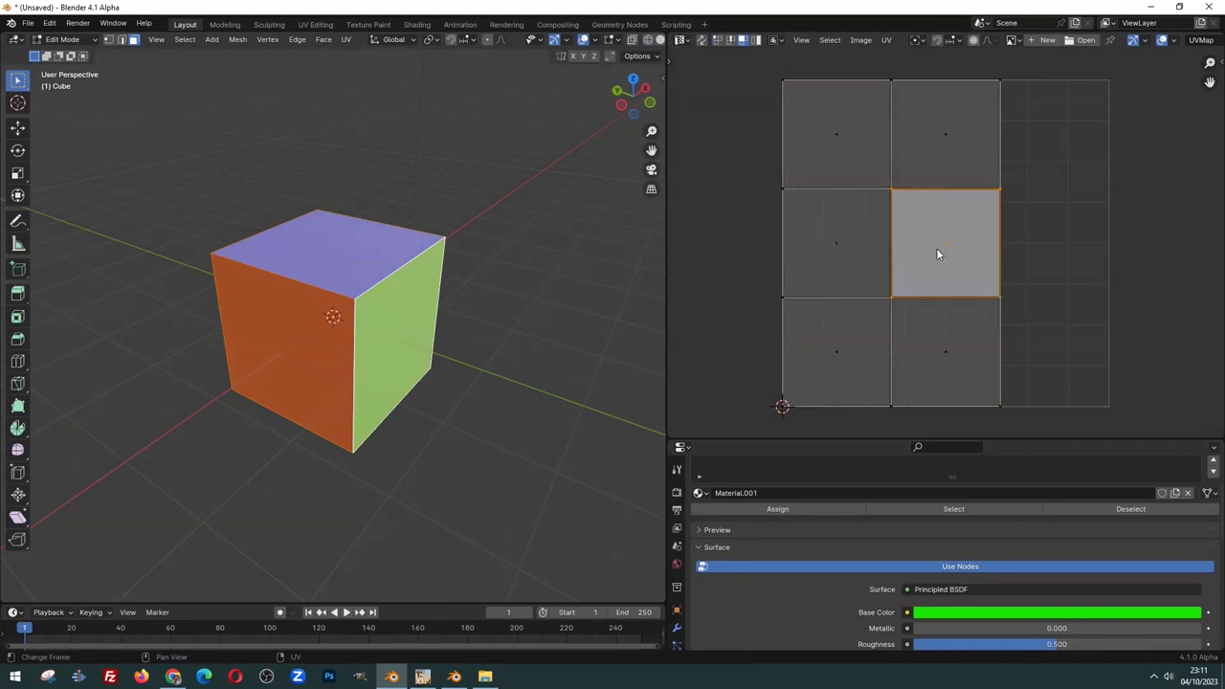
key(g)
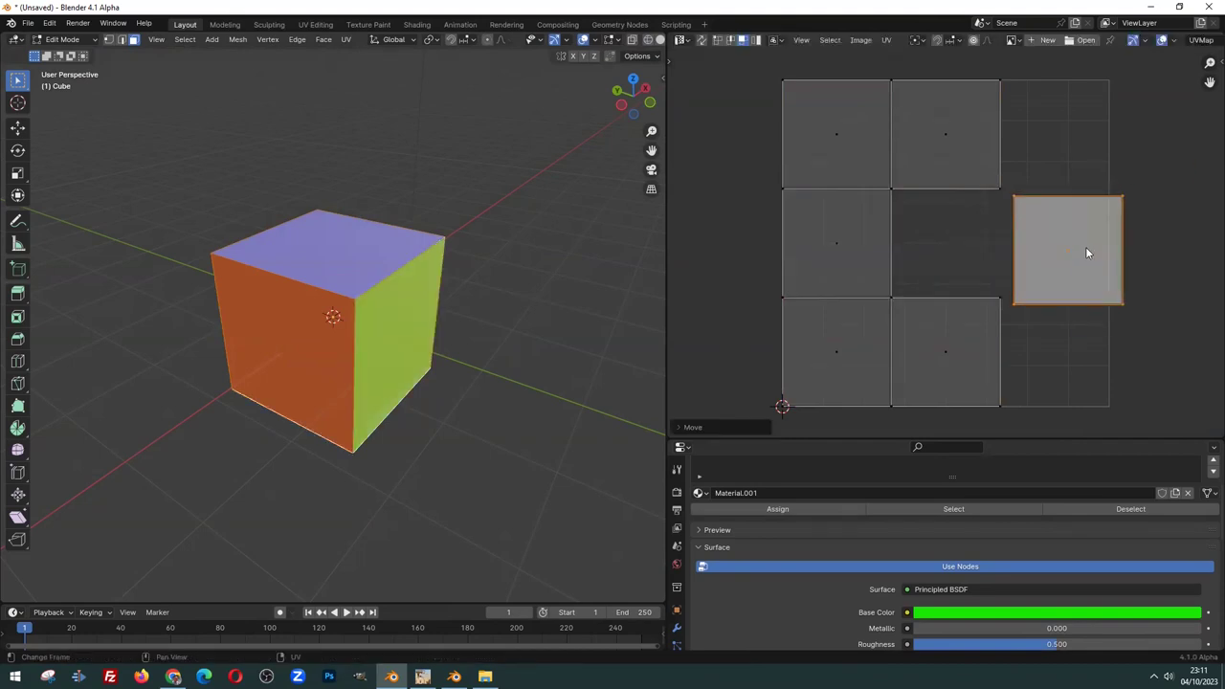
click(1084, 130)
click(939, 148)
key(g)
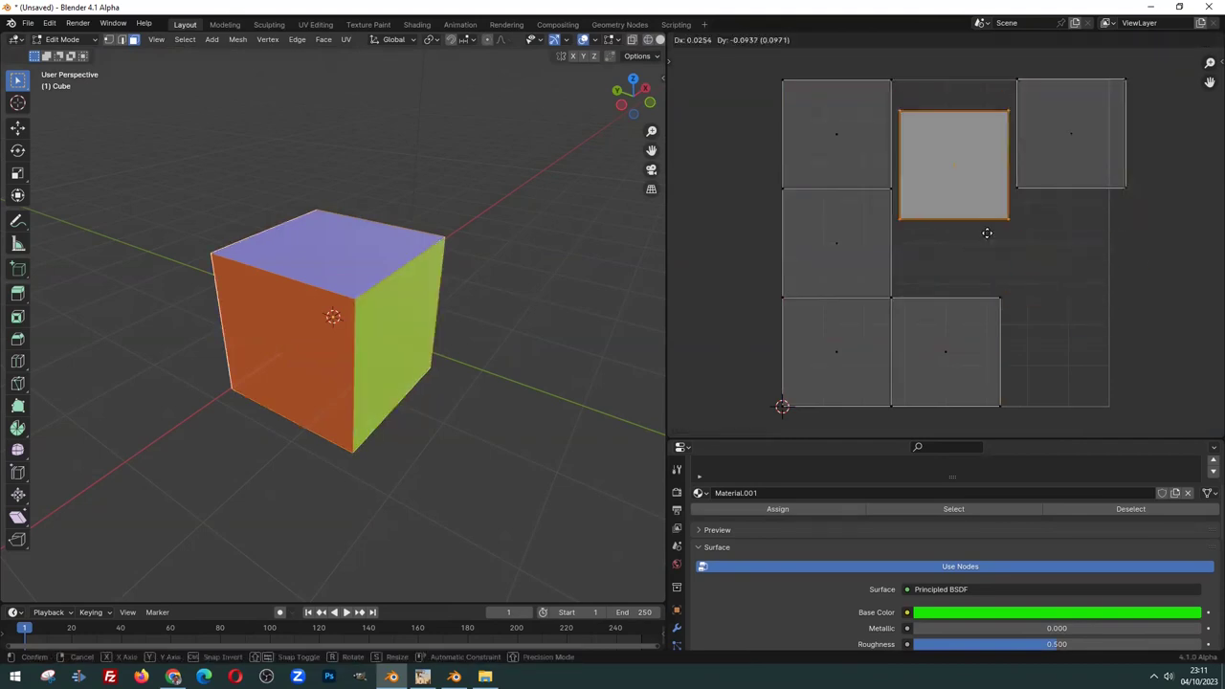
click(1082, 312)
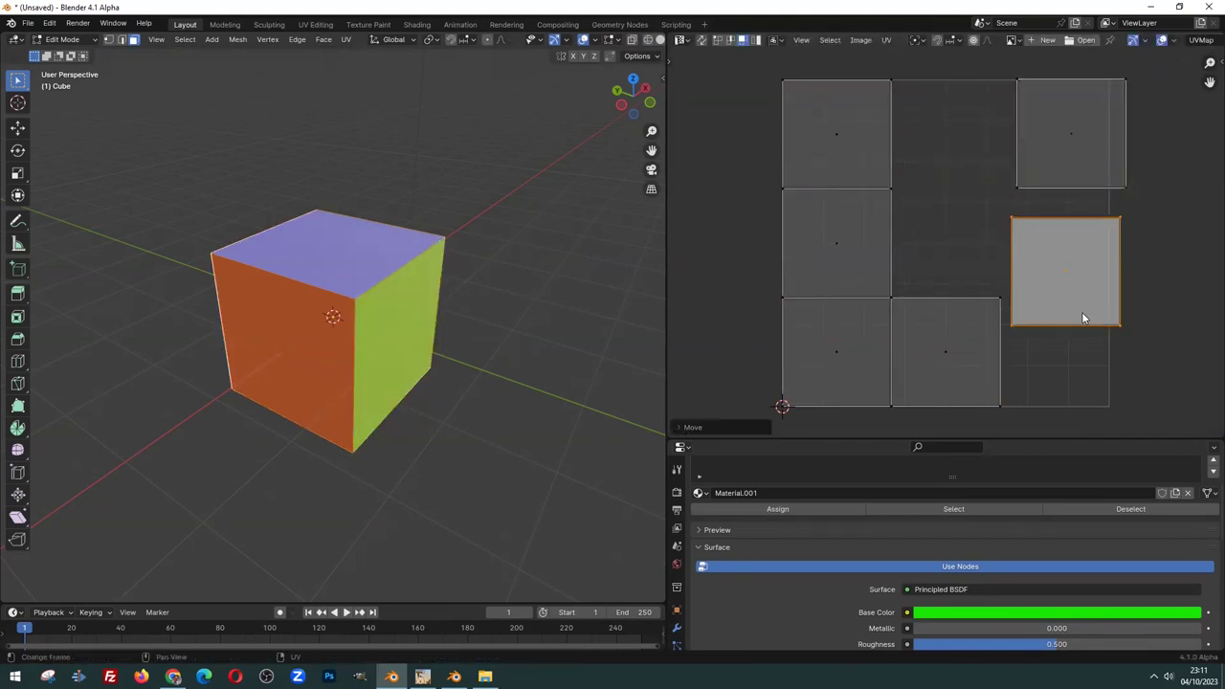
key(g)
click(946, 348)
Move the bottom-middle UV face to the centre and both left faces further left
click(939, 352)
key(g)
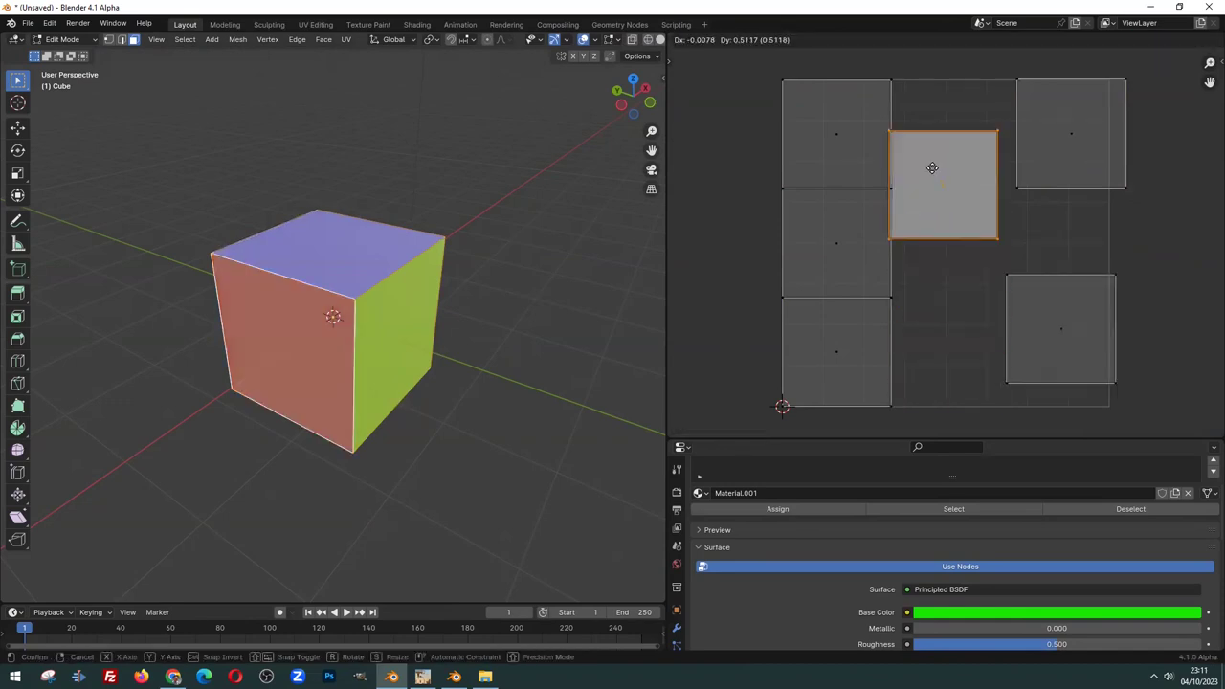
click(952, 221)
click(828, 247)
key(g)
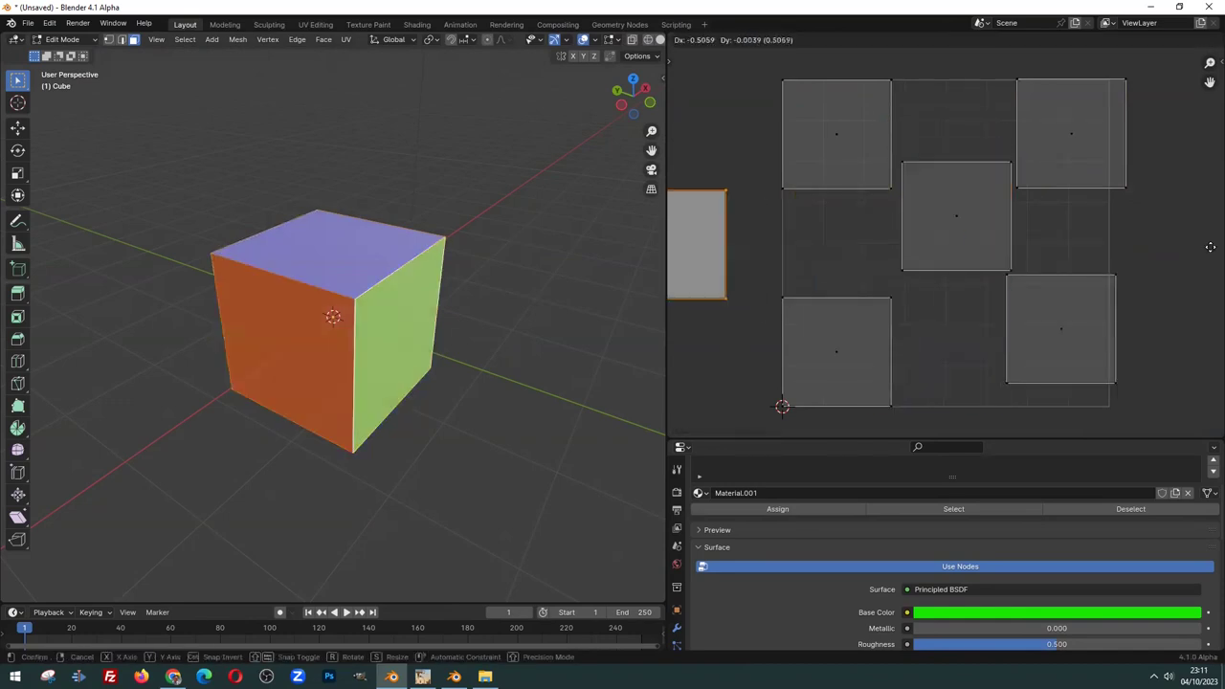
click(703, 257)
click(819, 348)
key(g)
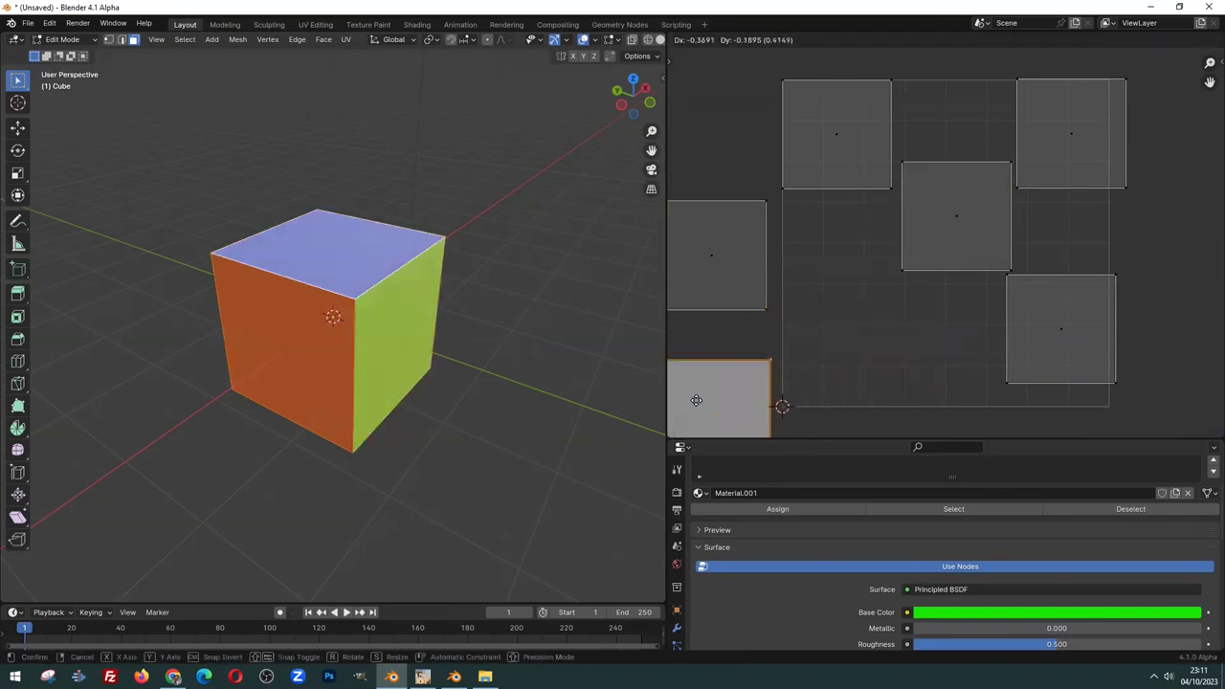
click(704, 397)
key(a)
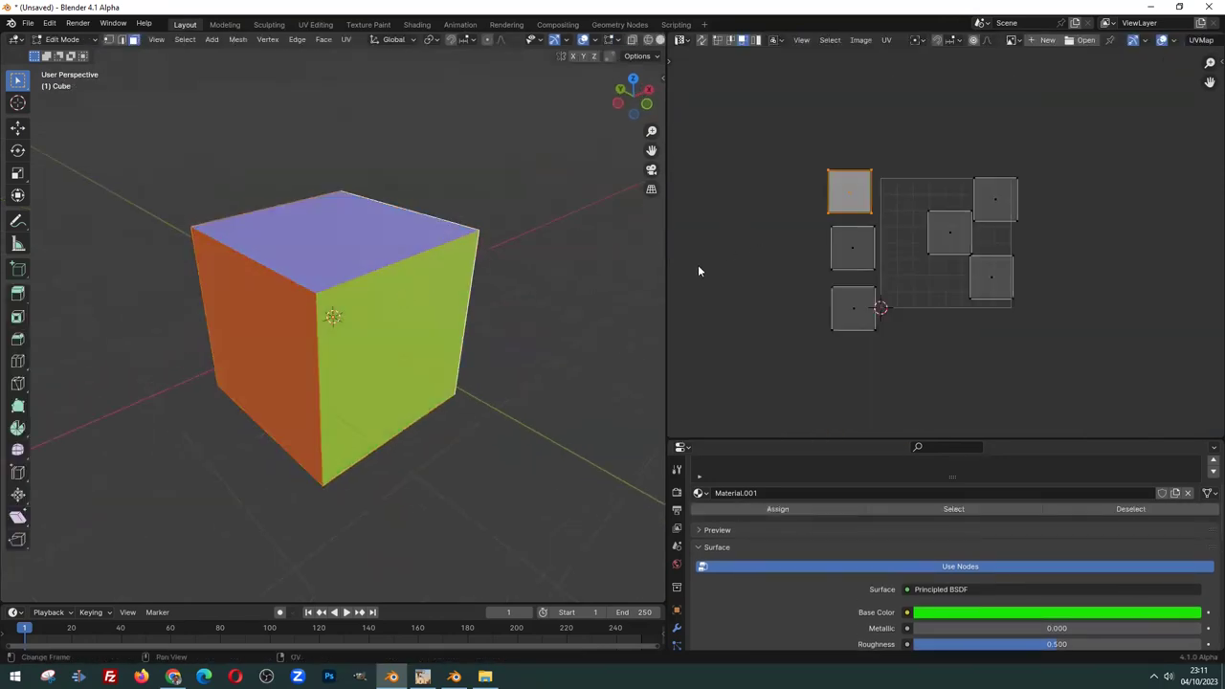
Check the cube outside Edit Mode, then switch to edge select and pick the top back edge
key(Tab)
middle_drag(352, 282, 380, 280)
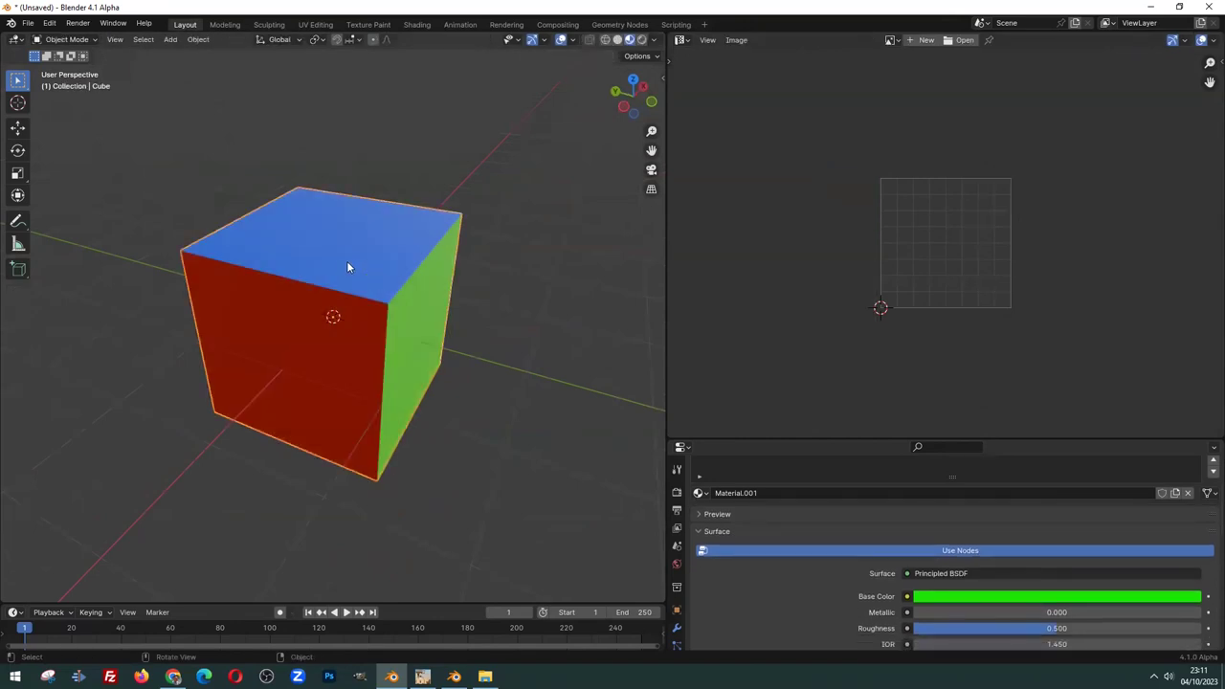
key(Tab)
key(Tab)
key(Tab)
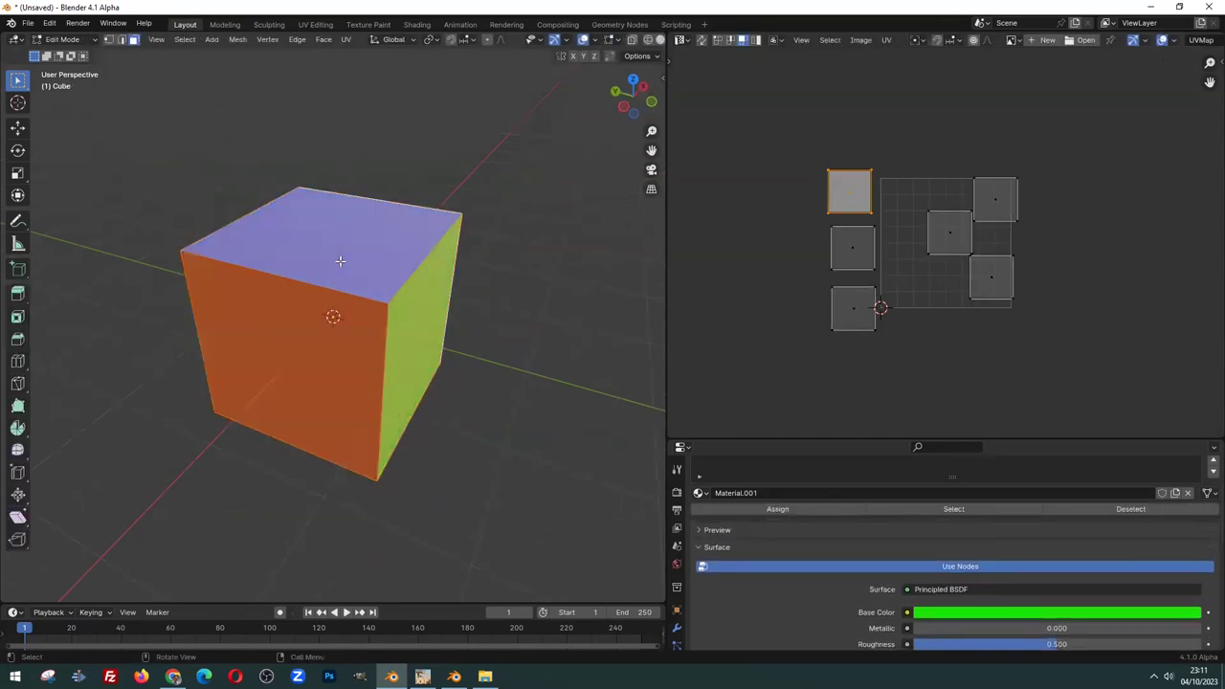
click(340, 272)
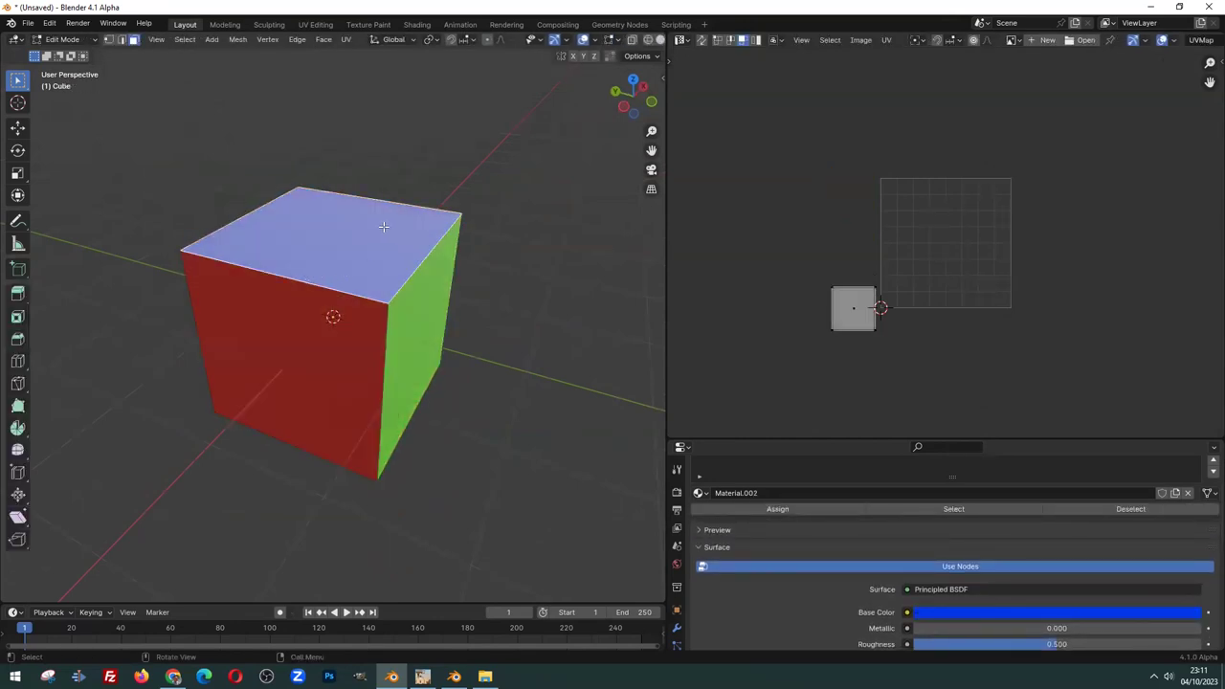
key(2)
click(402, 187)
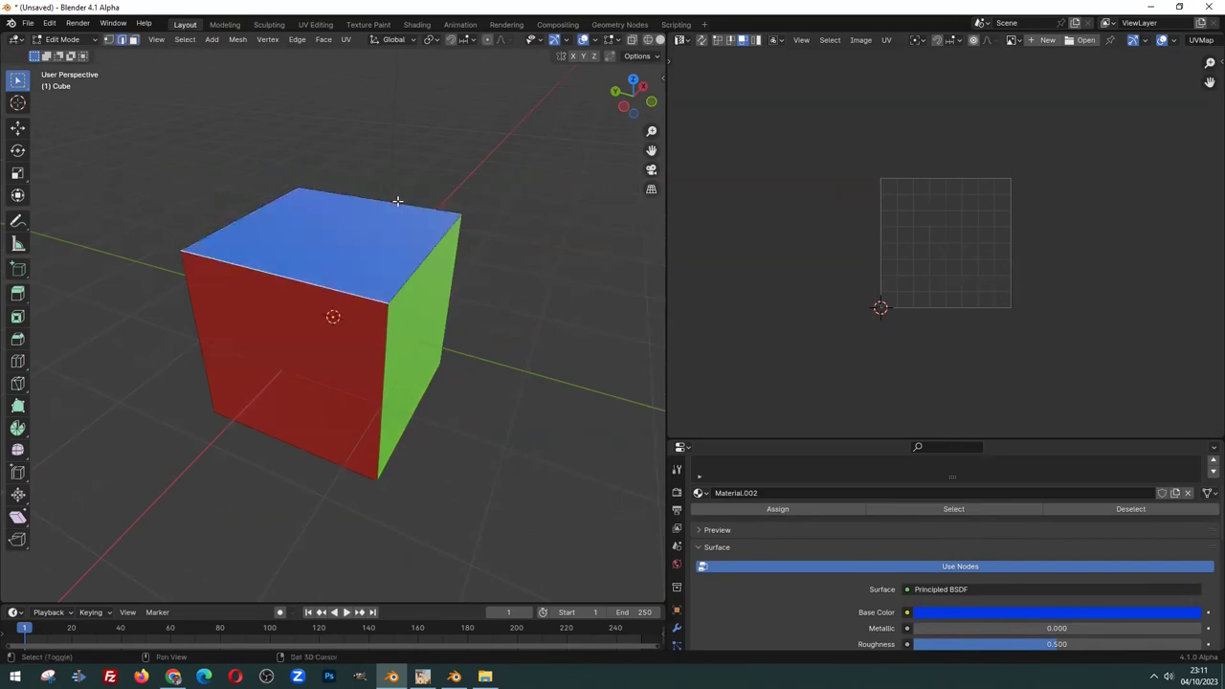
Select the seam edges around the cube: right vertical, top-left and left vertical edges
middle_drag(450, 230, 457, 277)
click(471, 272)
shift+click(274, 213)
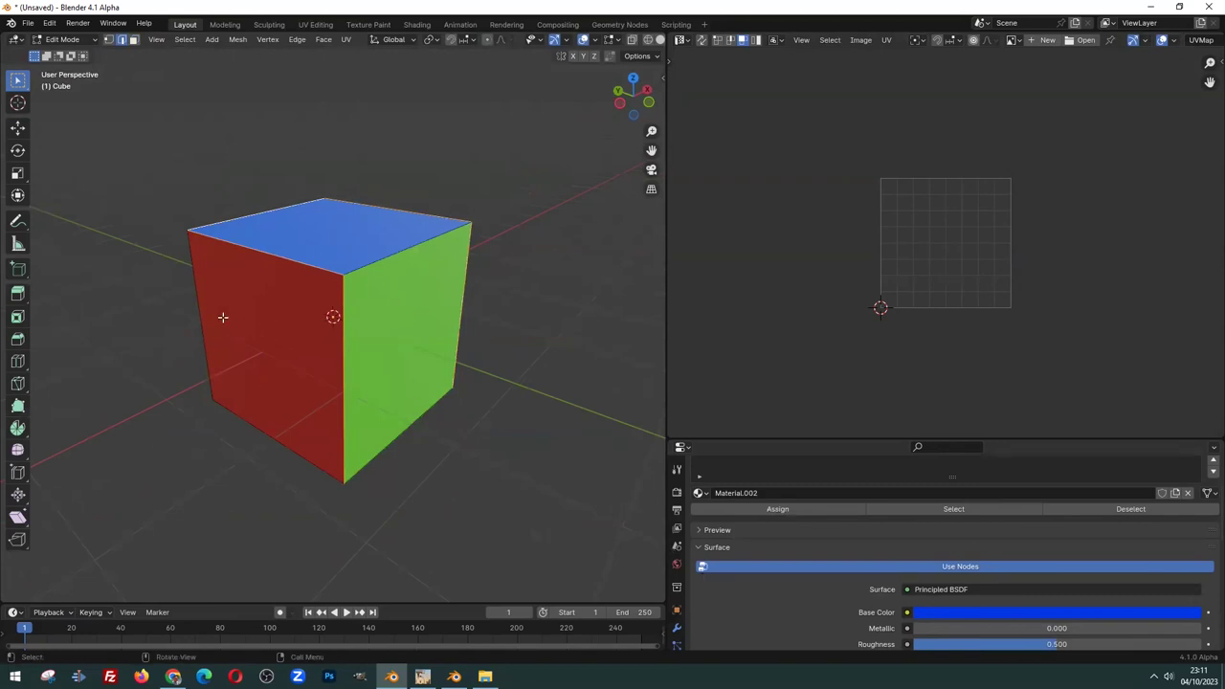
shift+click(200, 292)
middle_drag(336, 340, 382, 316)
shift+click(479, 285)
mouse_move(470, 342)
middle_down()
mouse_move(350, 350)
mouse_move(497, 248)
middle_up()
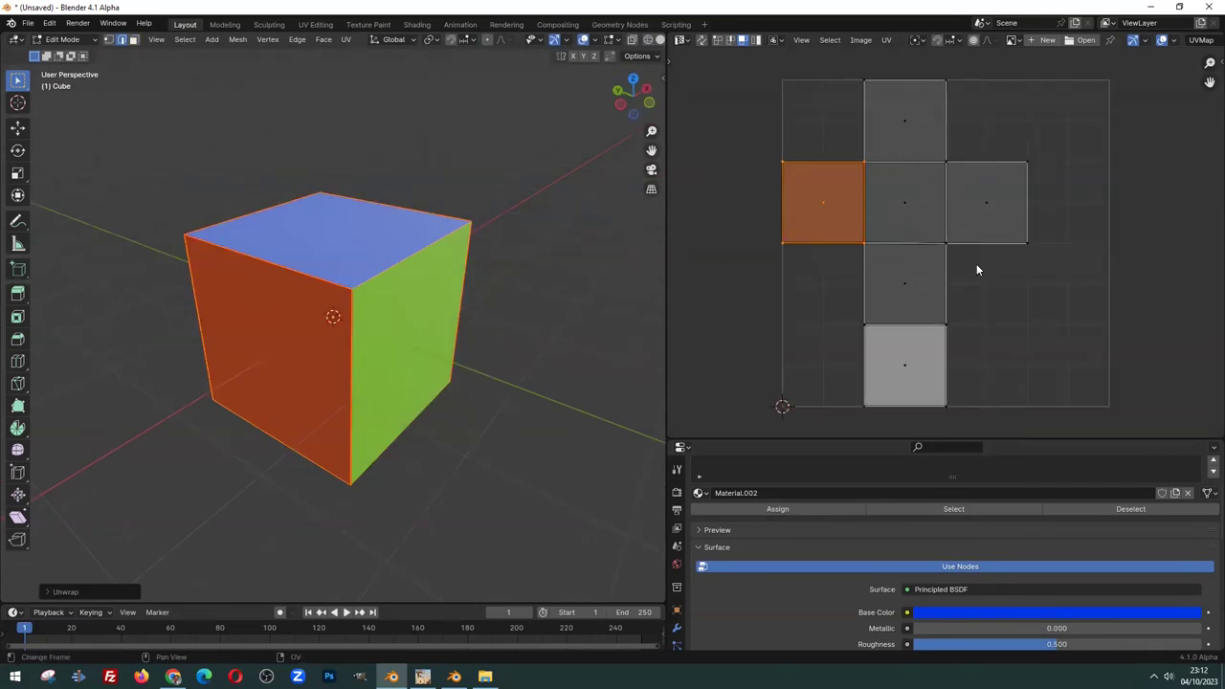
scroll(900, 323, up, 1)
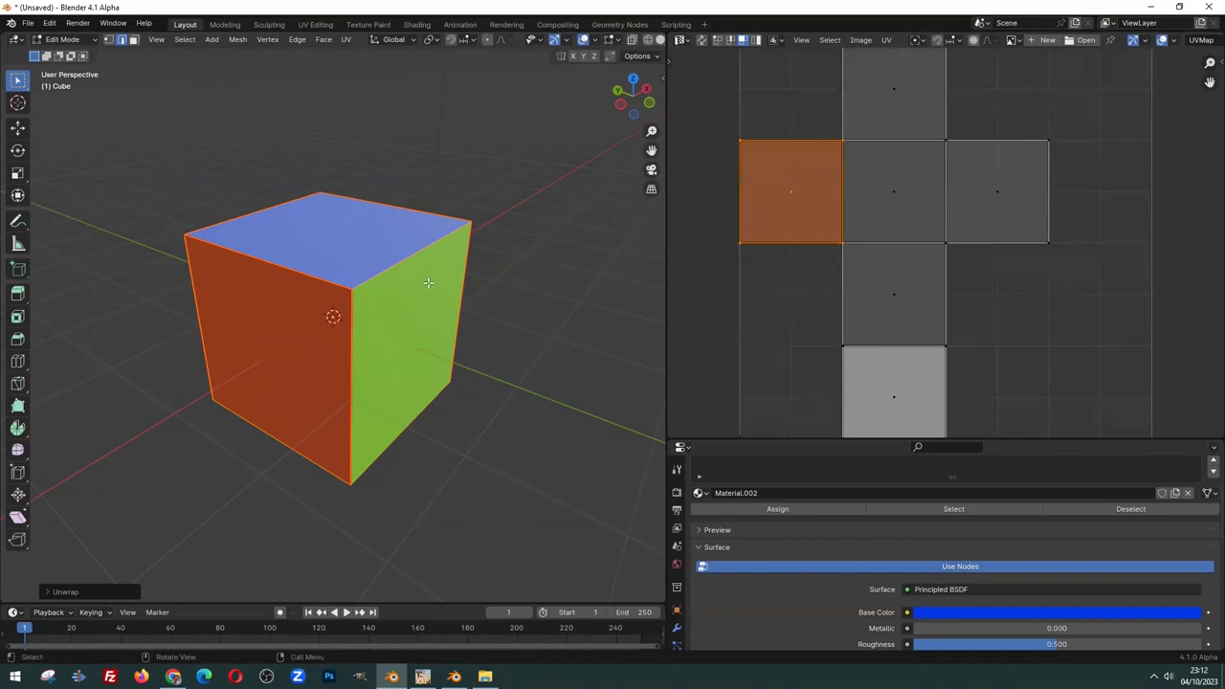
middle_drag(428, 282, 386, 387)
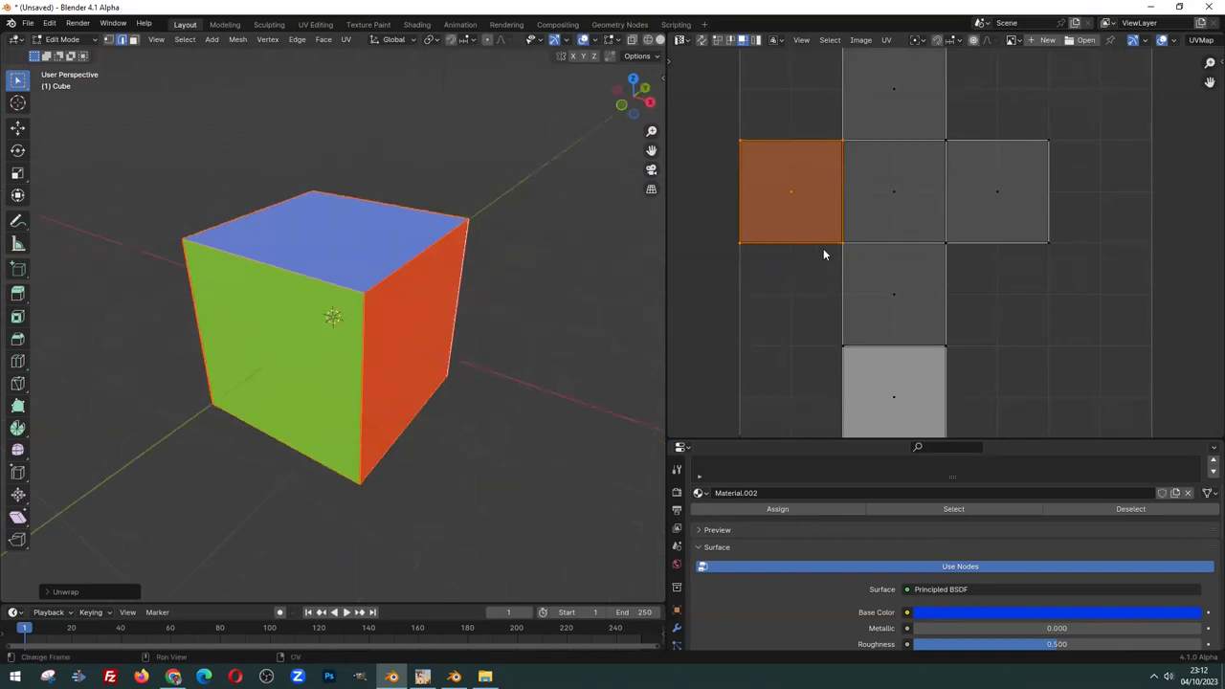
scroll(834, 255, down, 3)
Export the UV layout to the Desktop as Cube.png with fill opacity 1.0
click(884, 40)
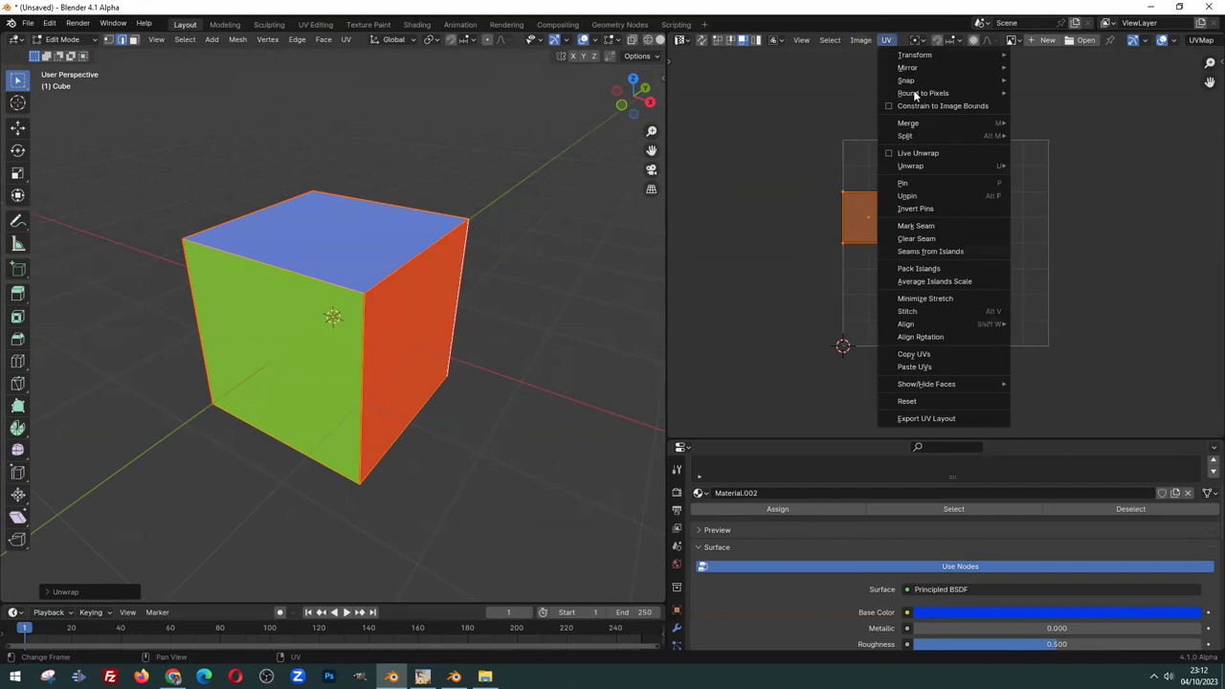
click(934, 418)
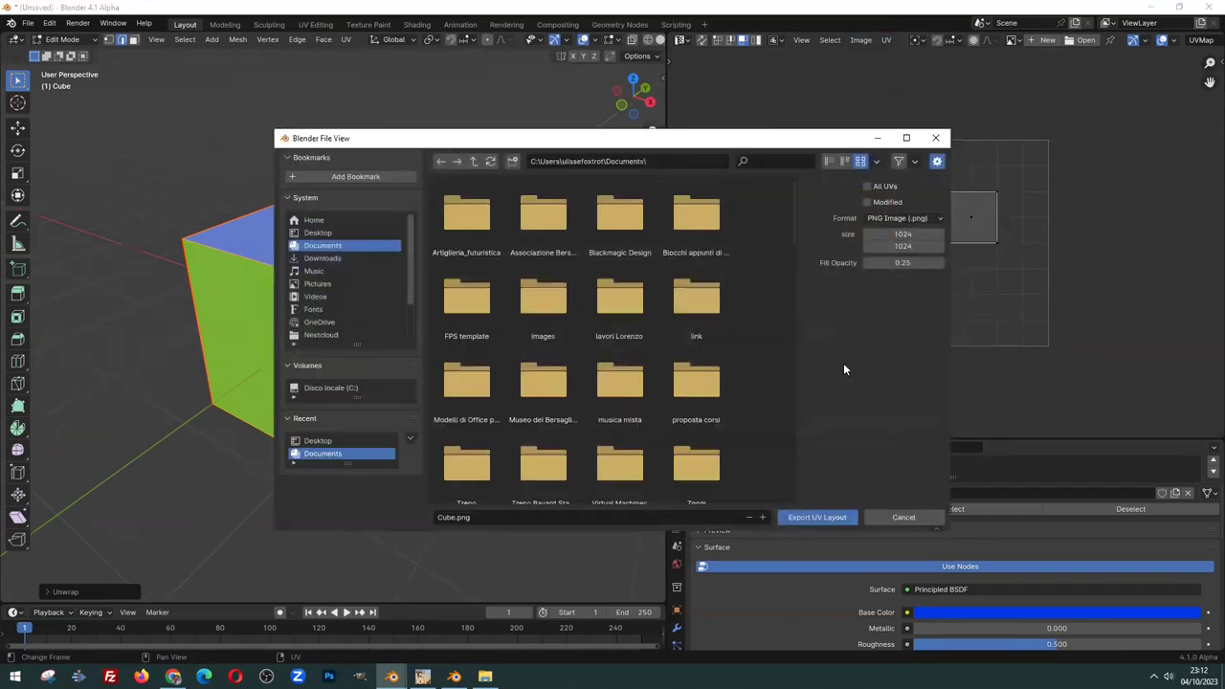
click(319, 232)
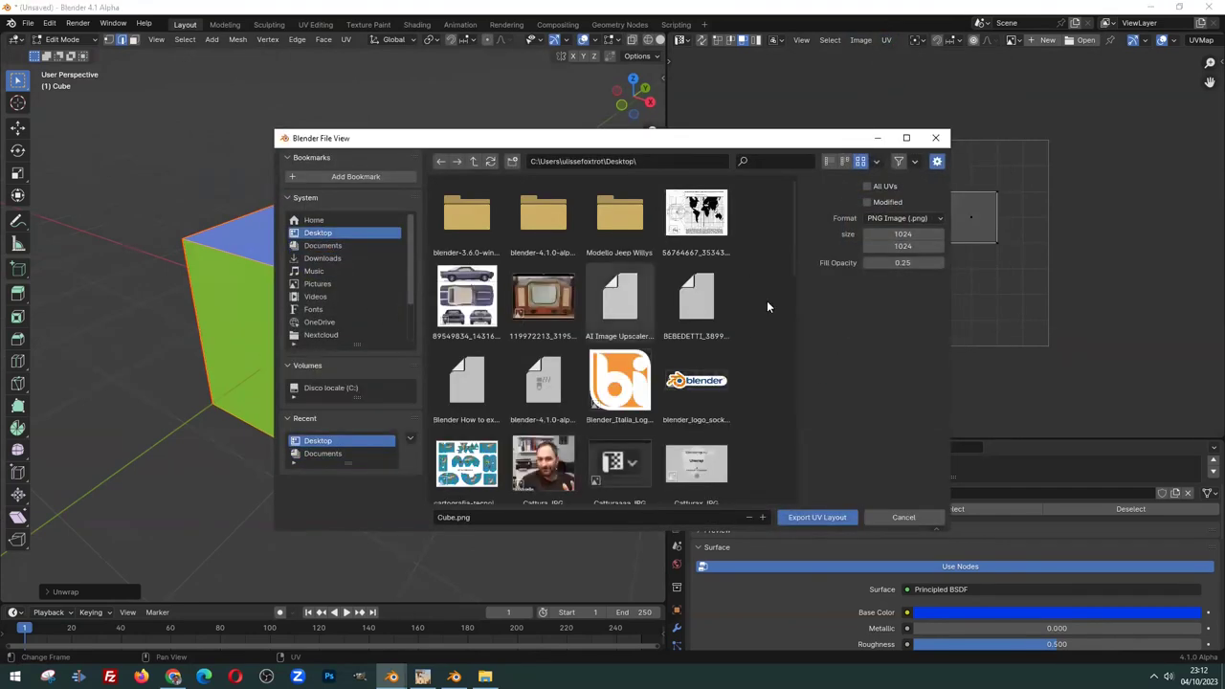
scroll(767, 301, down, 2)
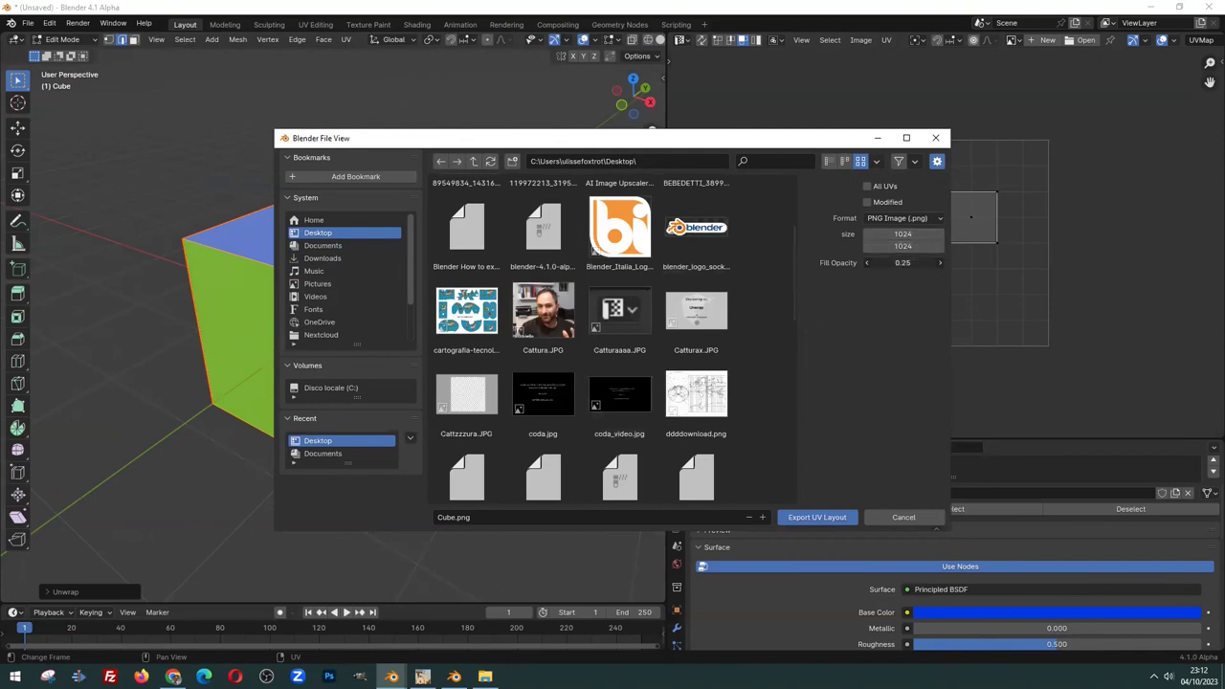
double_click(915, 264)
text(1.0)
click(798, 517)
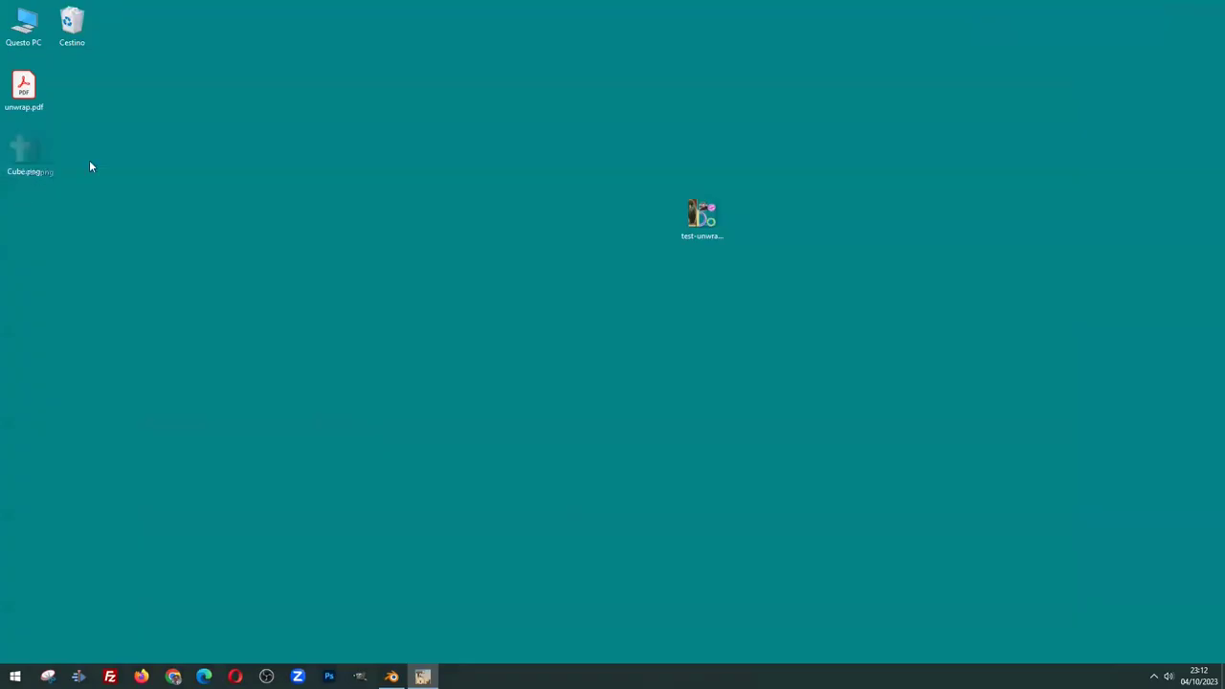
Preview Cube.png from the desktop, then open it with GIMP
drag(24, 151, 440, 209)
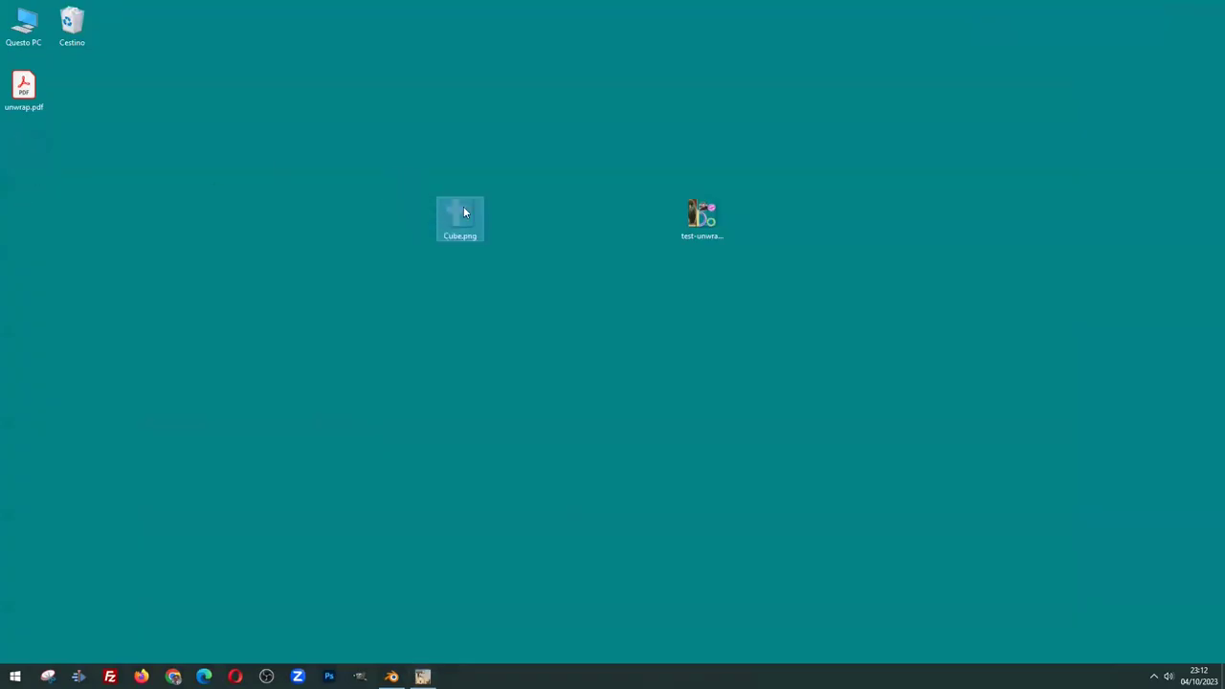
double_click(462, 211)
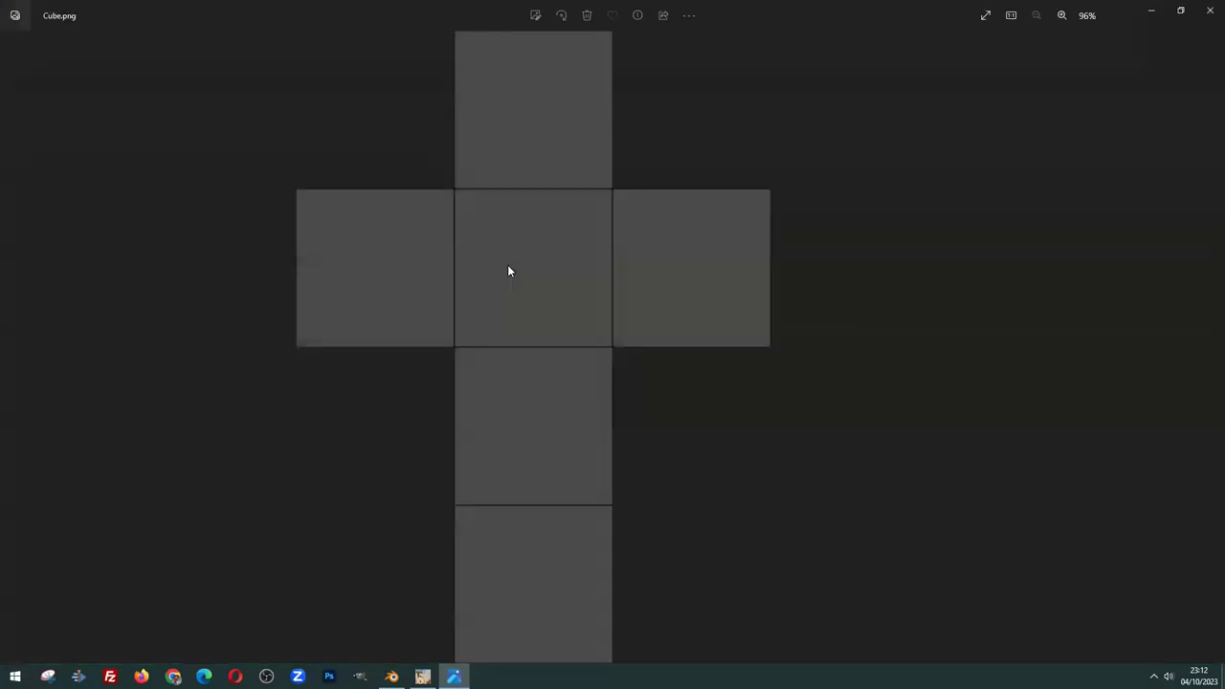
click(1207, 14)
right_click(474, 209)
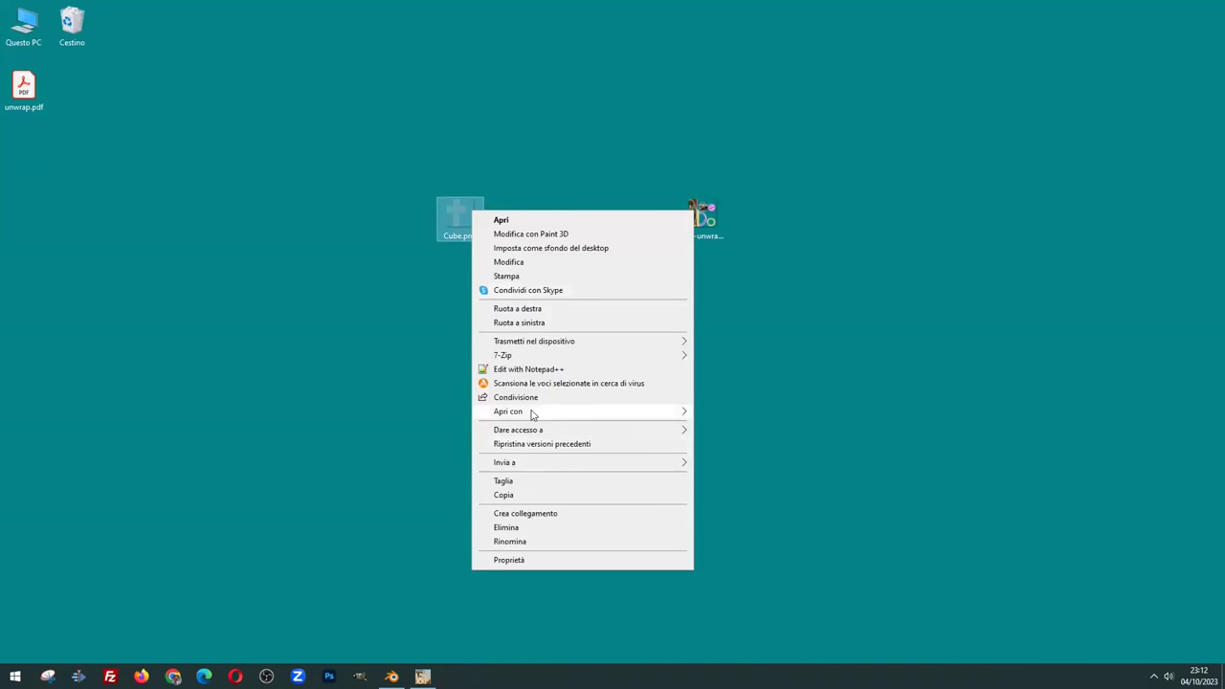
mouse_move(509, 412)
click(721, 427)
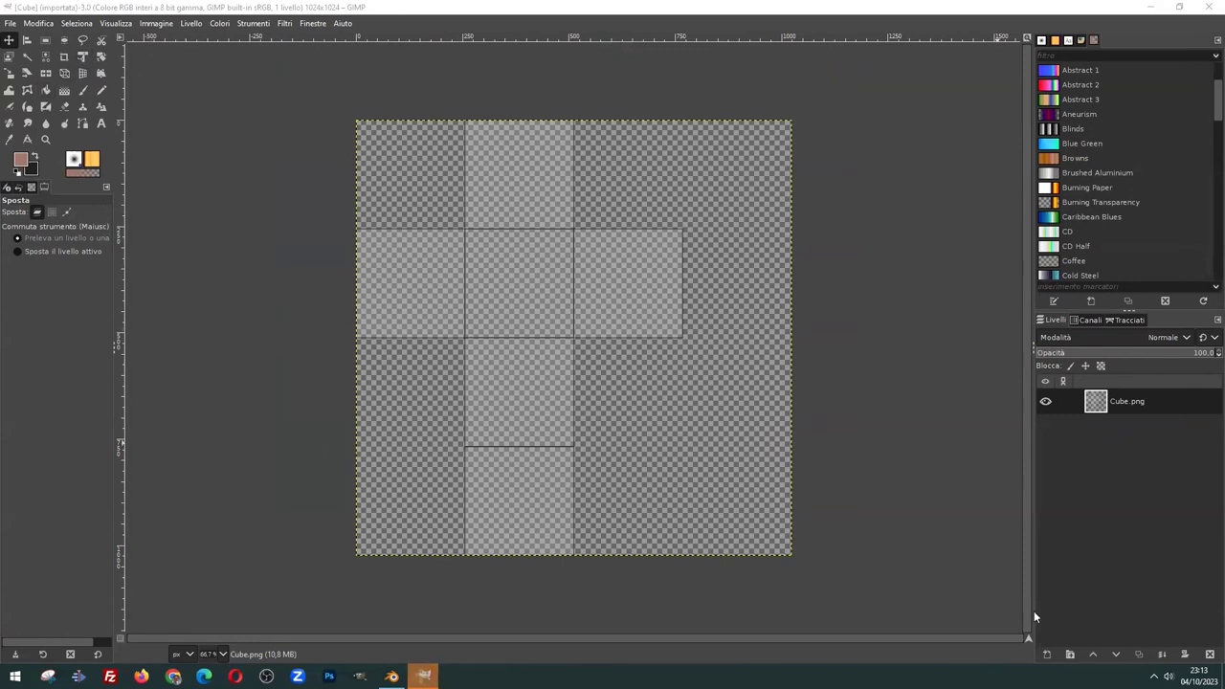
Add a transparent 1024×1024 layer and import the Ninfee photo, keeping its colour profile
click(1047, 655)
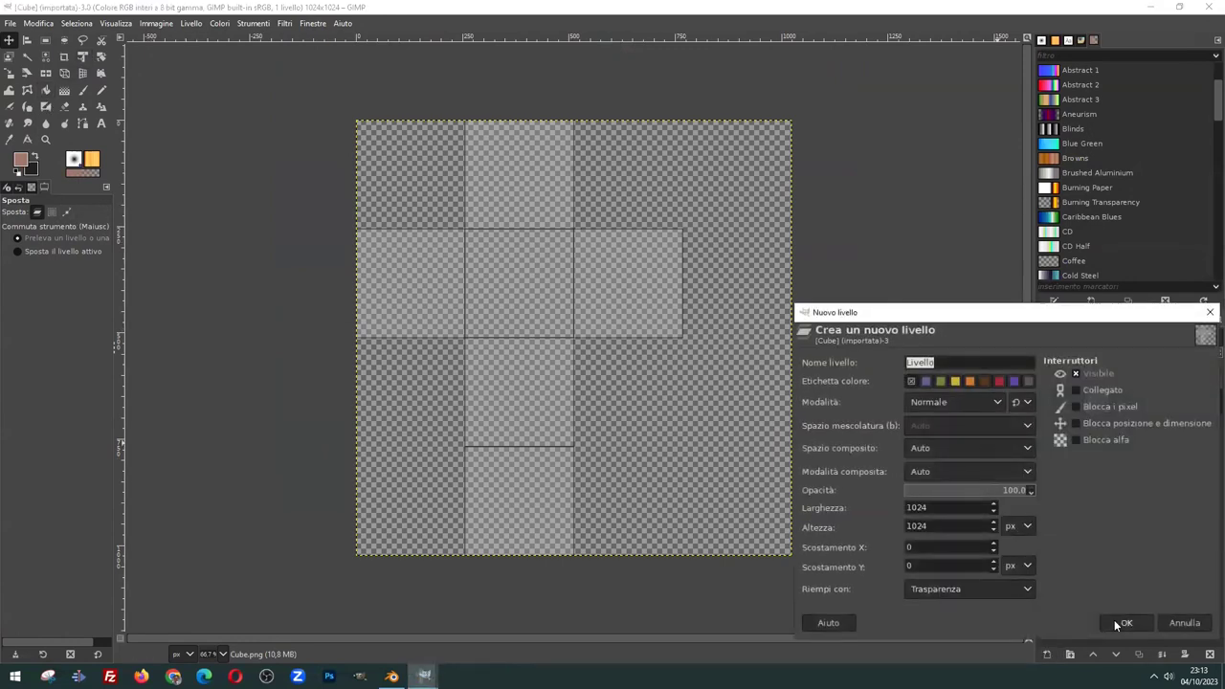
click(1121, 623)
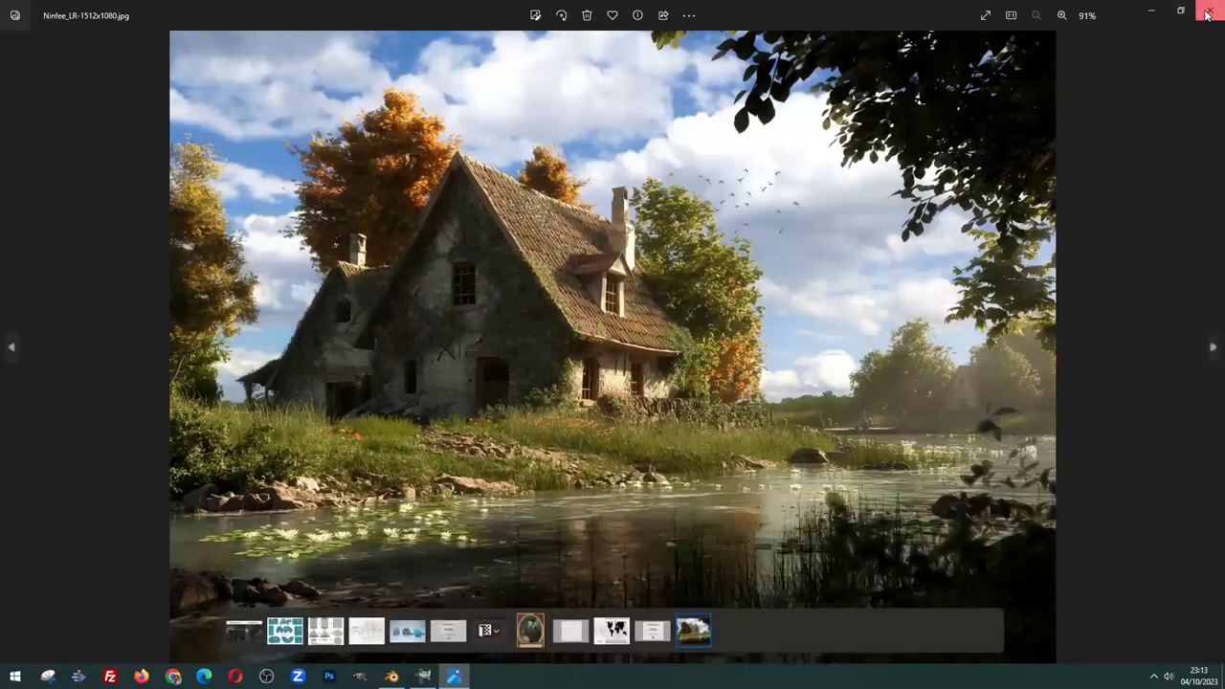
click(1209, 9)
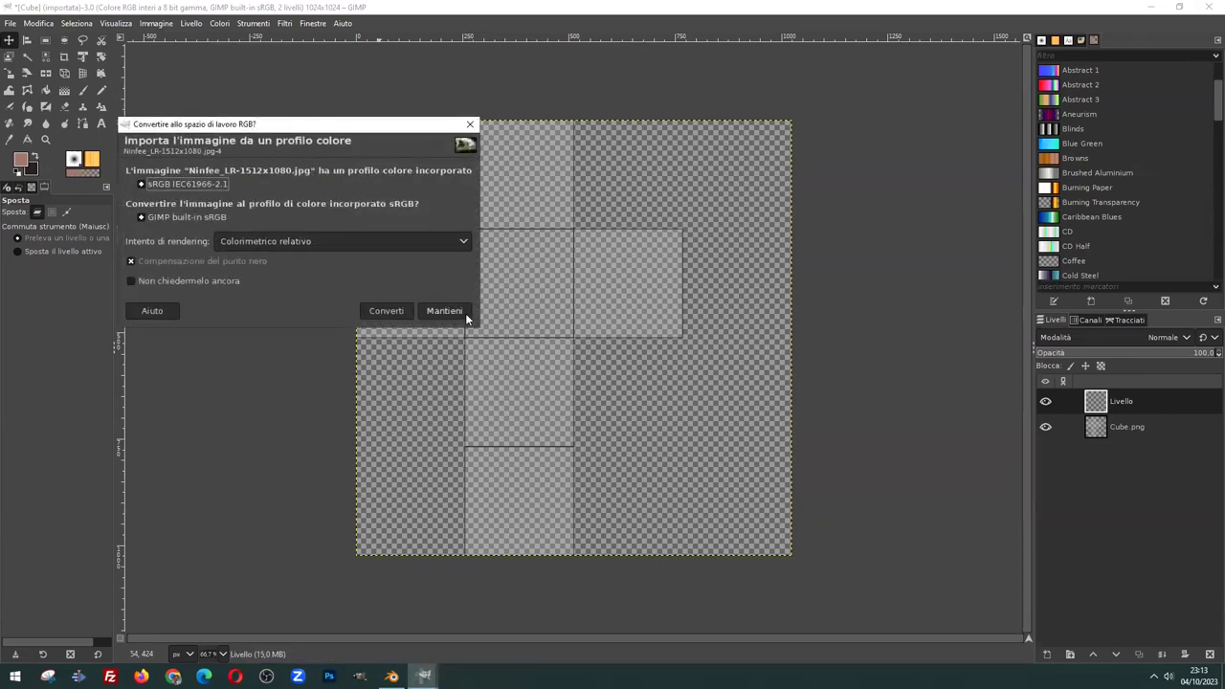
click(383, 311)
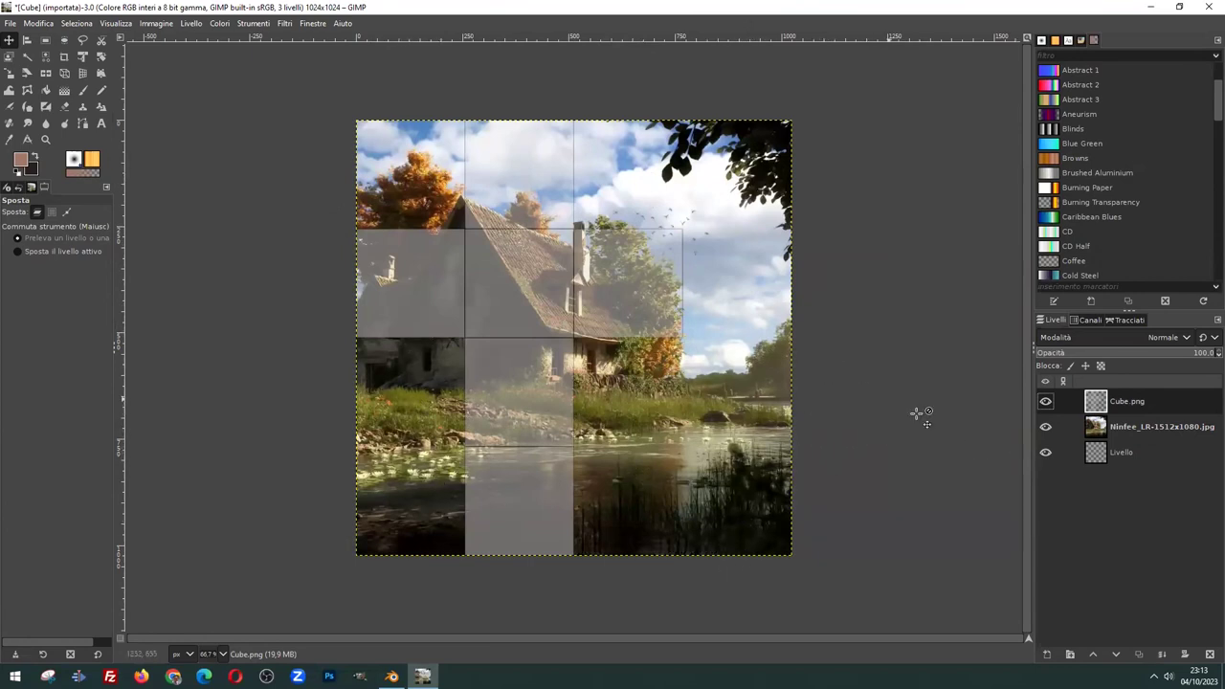
Move the Ninfee_LR-1512x1080.jpg layer to the top, above the UV layout
drag(1123, 430, 1139, 403)
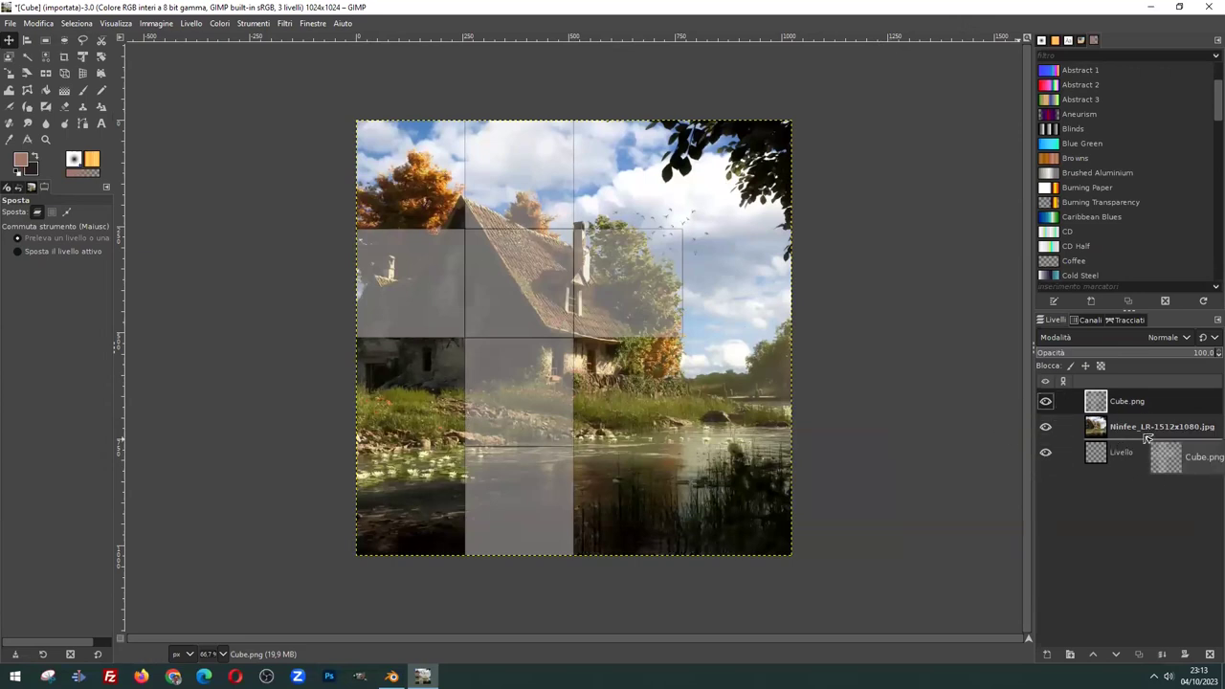
click(8, 23)
key(Escape)
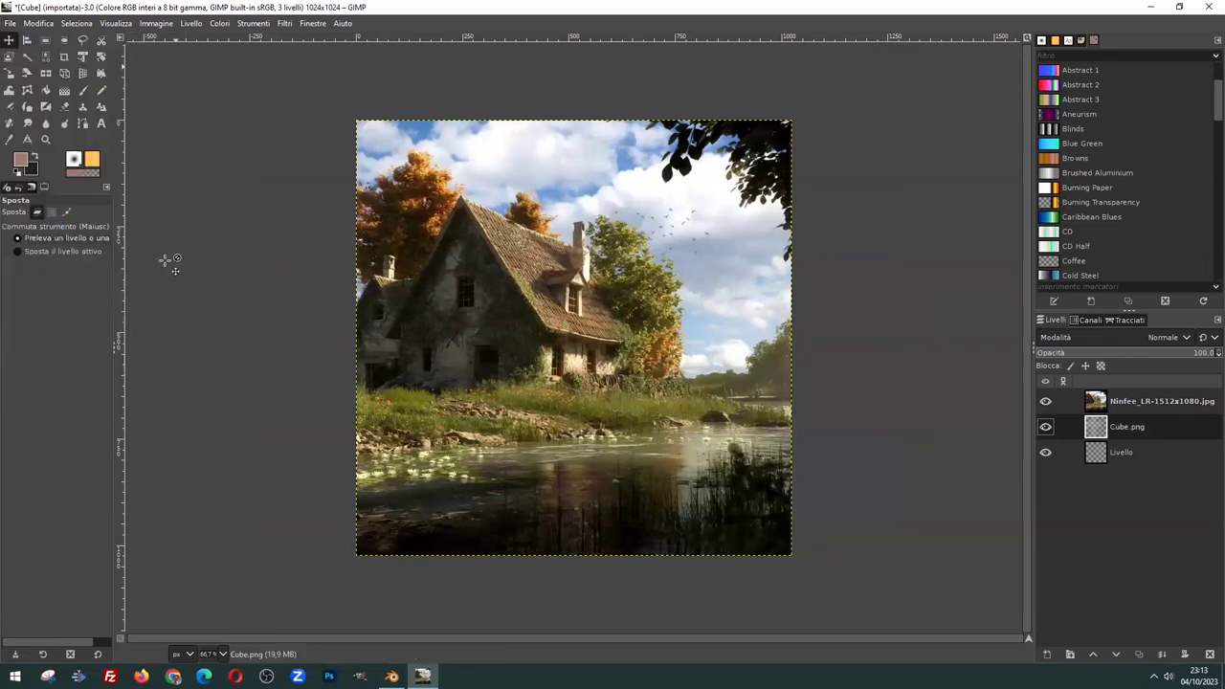
In Object Mode, remove the Material.002 and Material.001 slots, then list Base Color link options
click(392, 676)
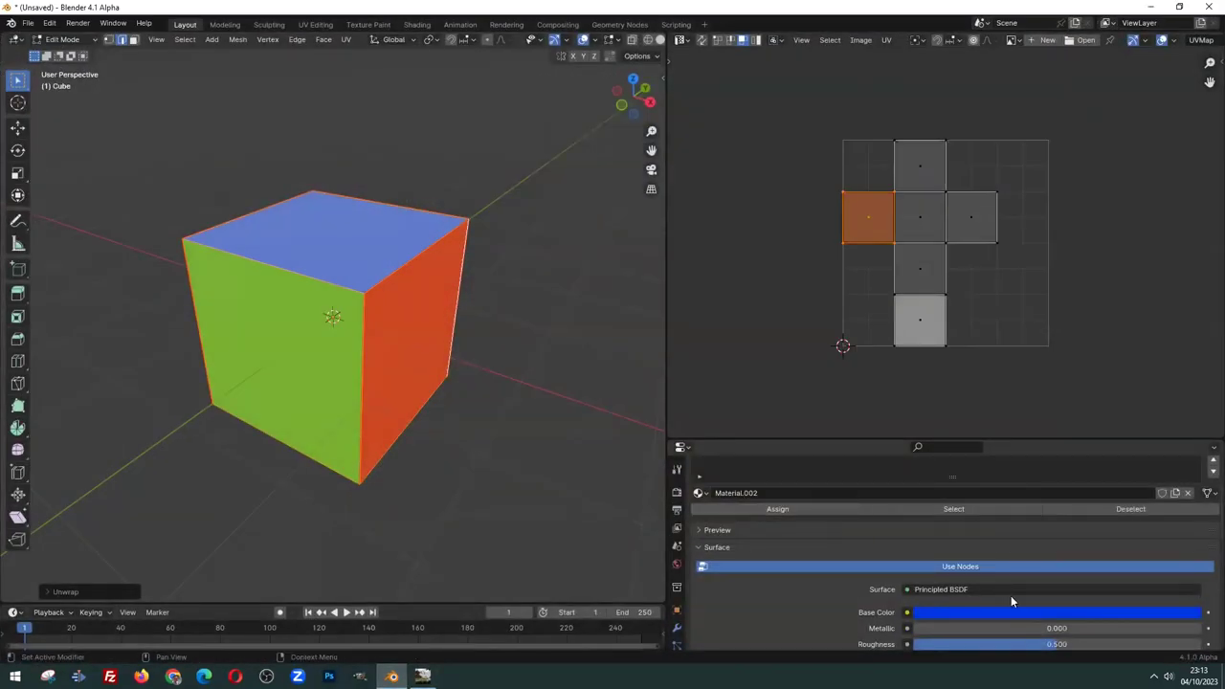
scroll(747, 536, up, 5)
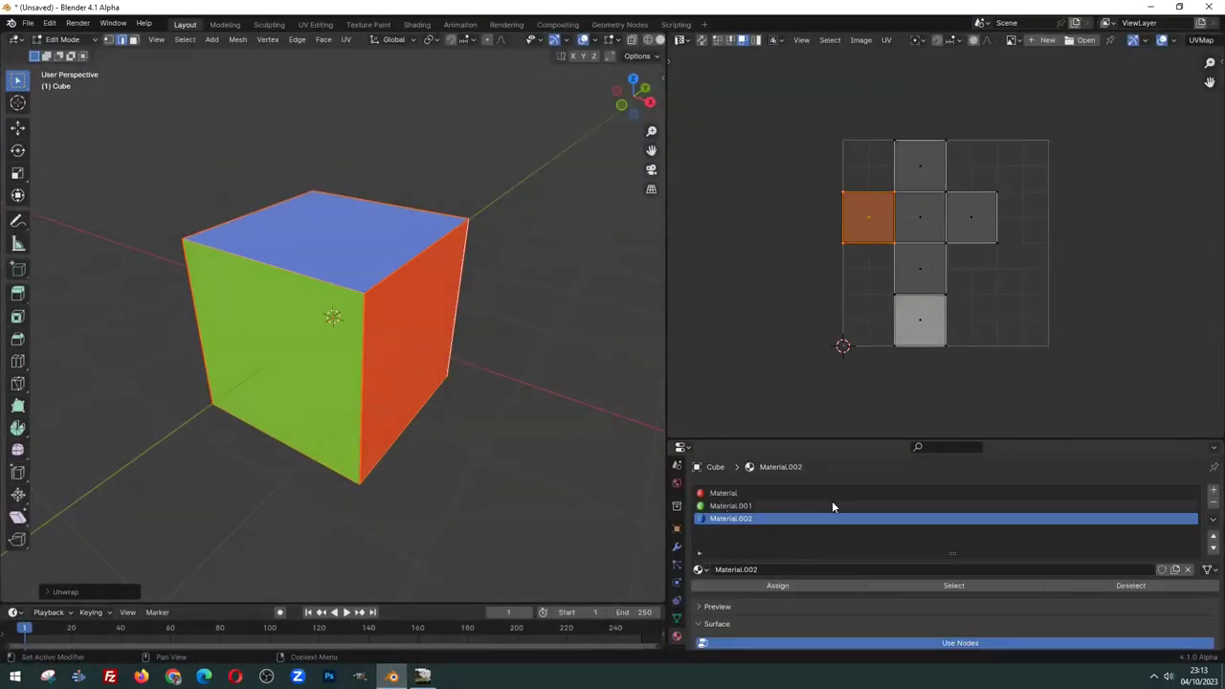
click(1206, 511)
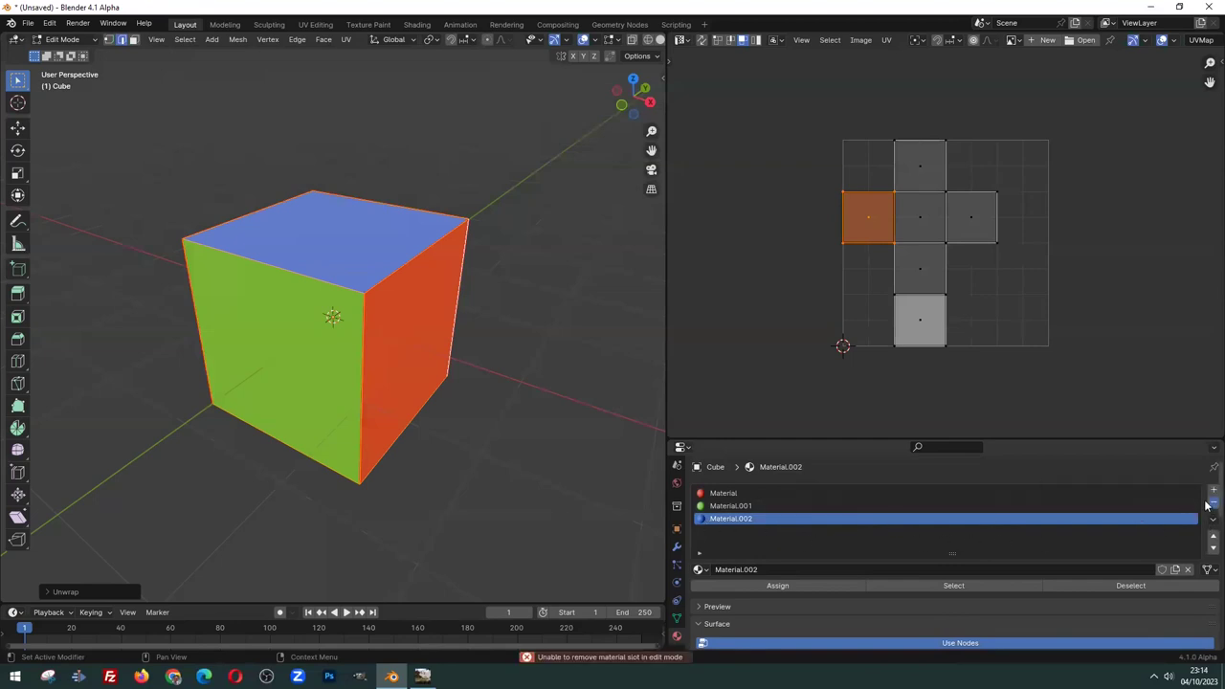
click(1212, 503)
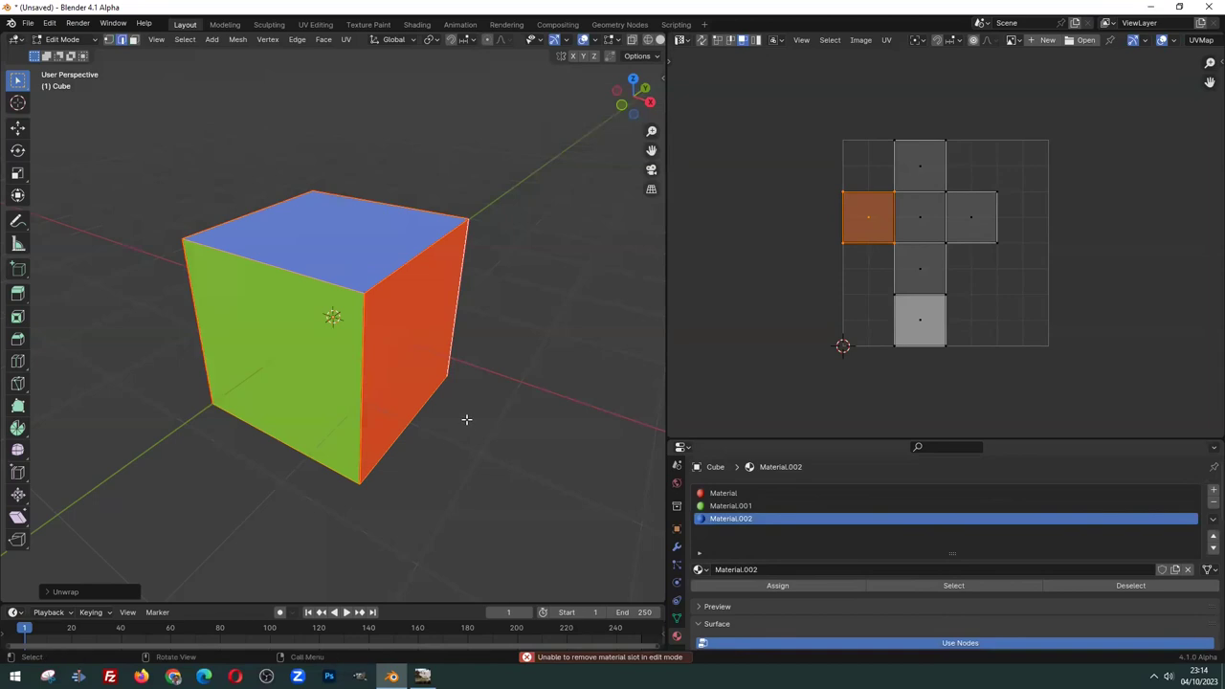
key(Tab)
click(1212, 503)
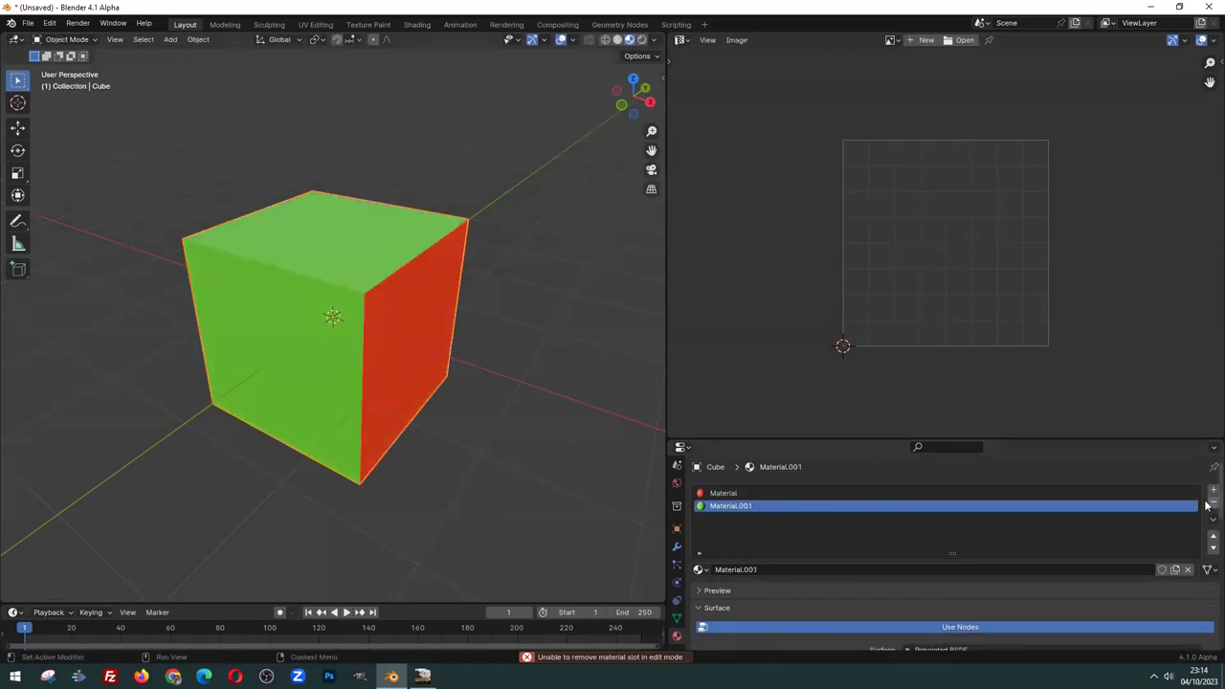
click(1212, 503)
scroll(905, 547, down, 3)
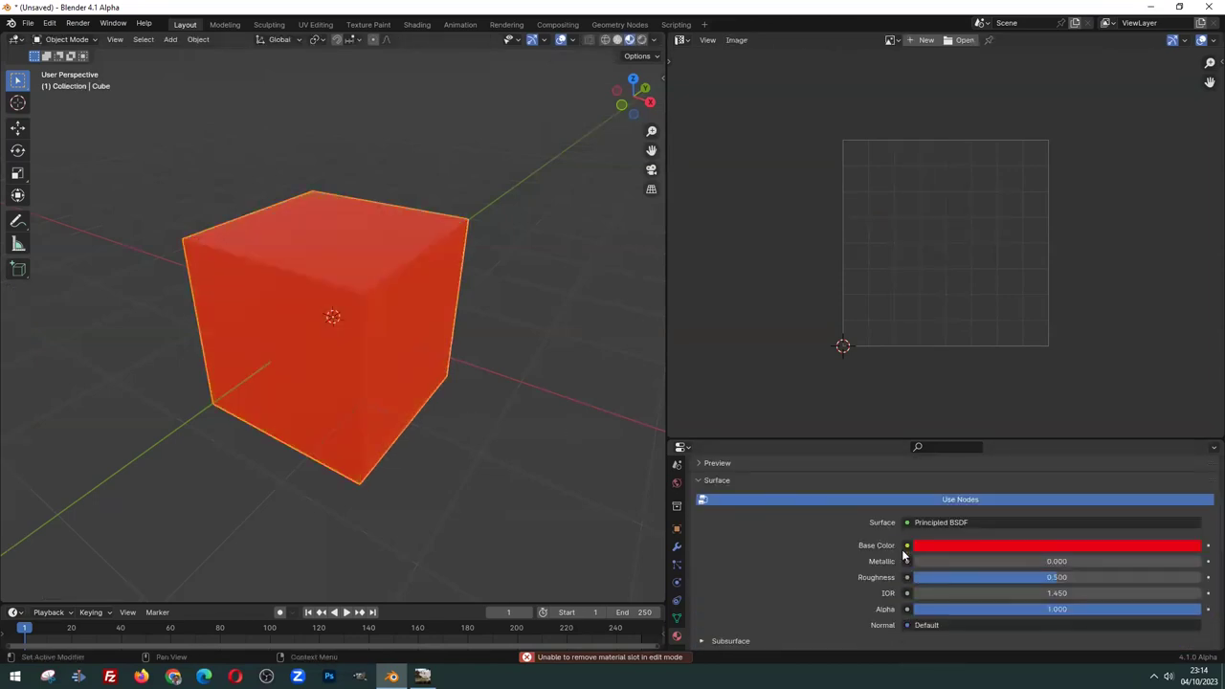
click(906, 548)
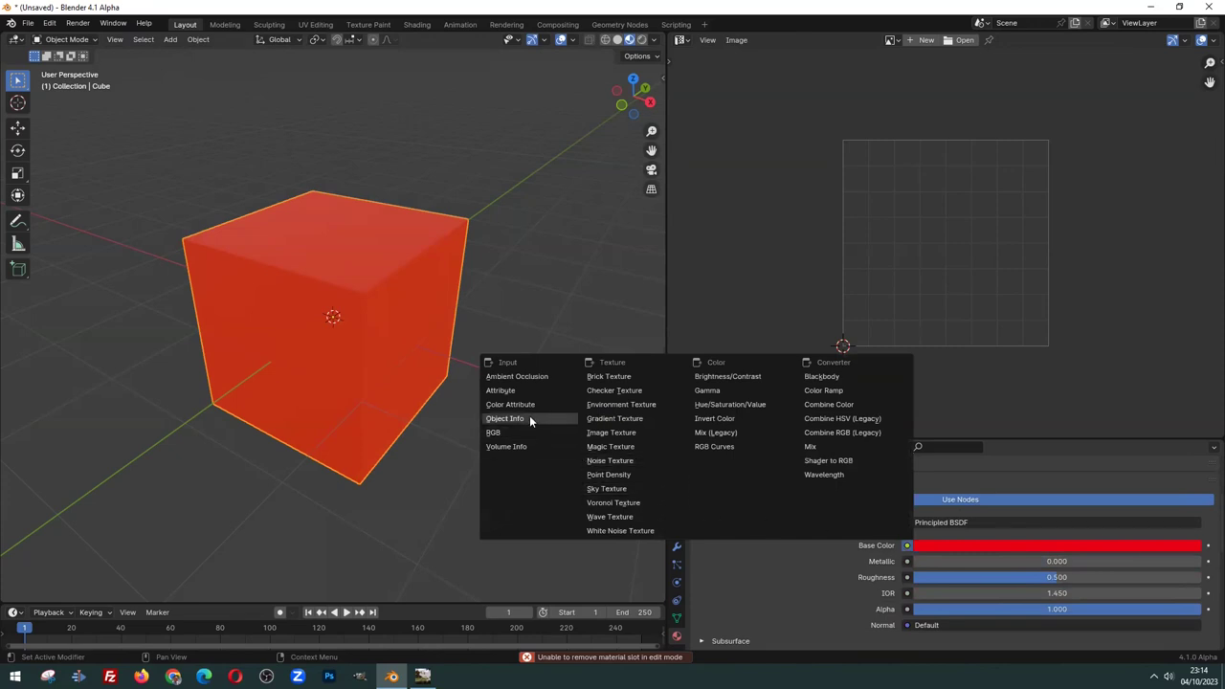
Feed the cube's Base Color from an image texture using Cube.png from the Desktop
click(624, 436)
click(996, 563)
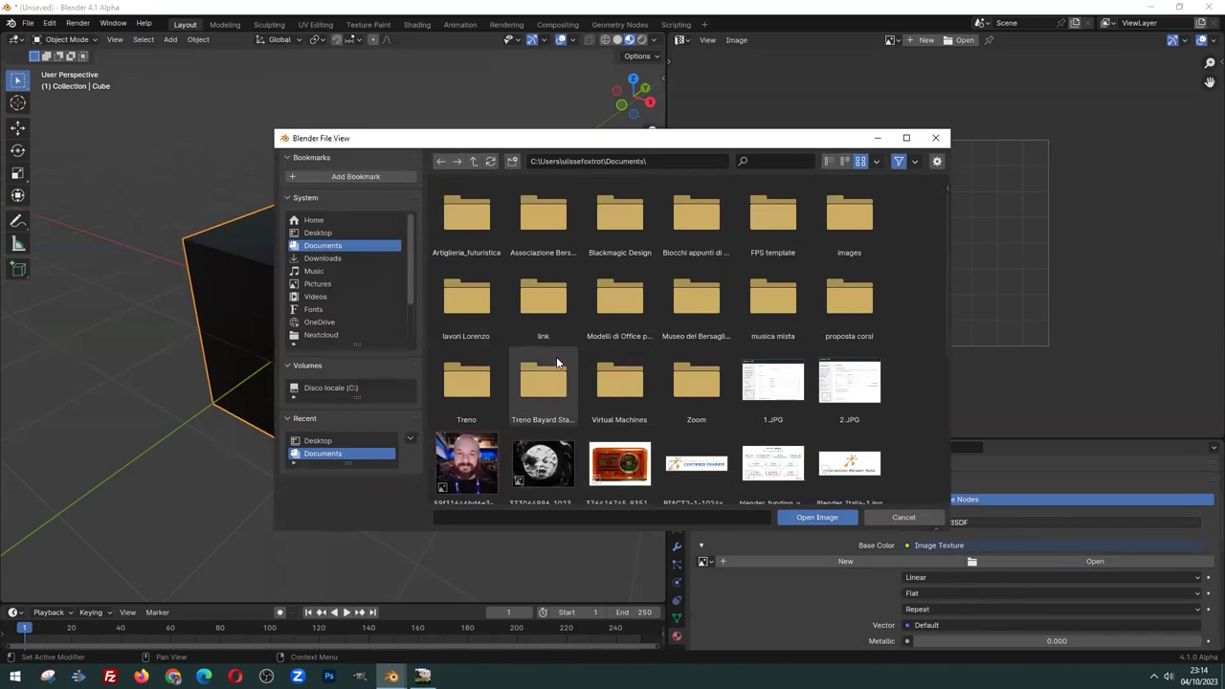
click(318, 233)
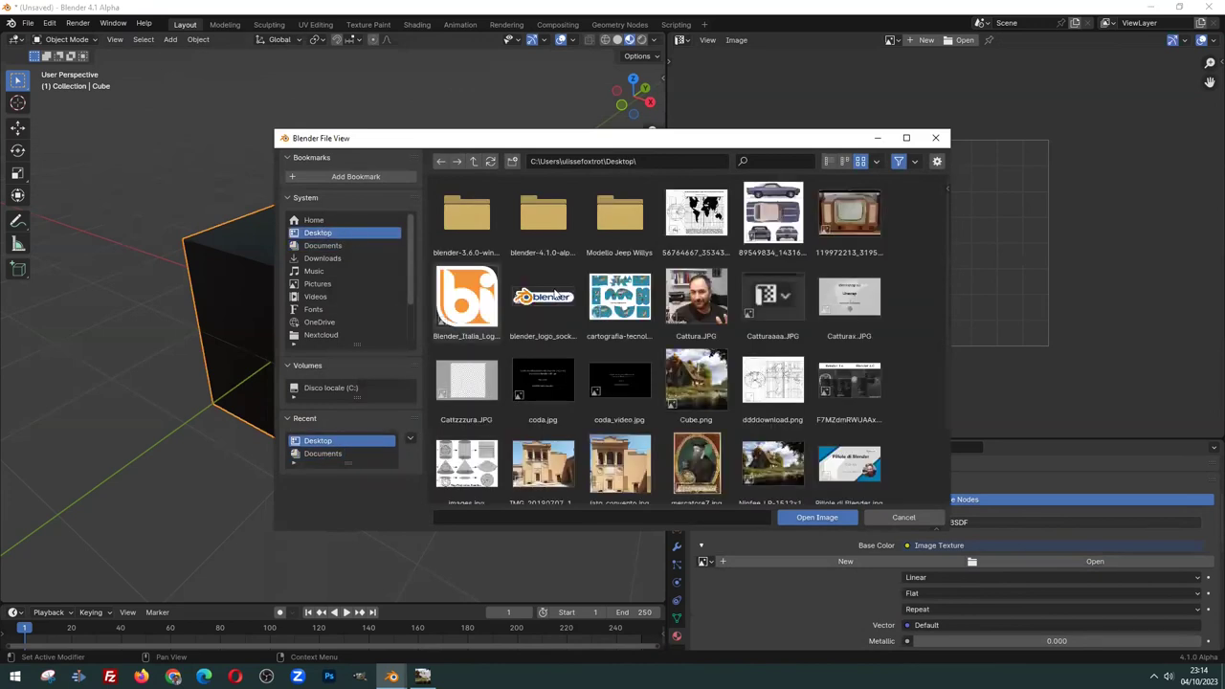
scroll(709, 360, down, 1)
double_click(710, 359)
Orbit the textured cube and enter Edit Mode to show the UV layout over the photo
mouse_move(342, 371)
middle_down()
mouse_move(452, 348)
mouse_move(533, 408)
mouse_move(417, 286)
mouse_move(259, 278)
mouse_move(341, 336)
middle_up()
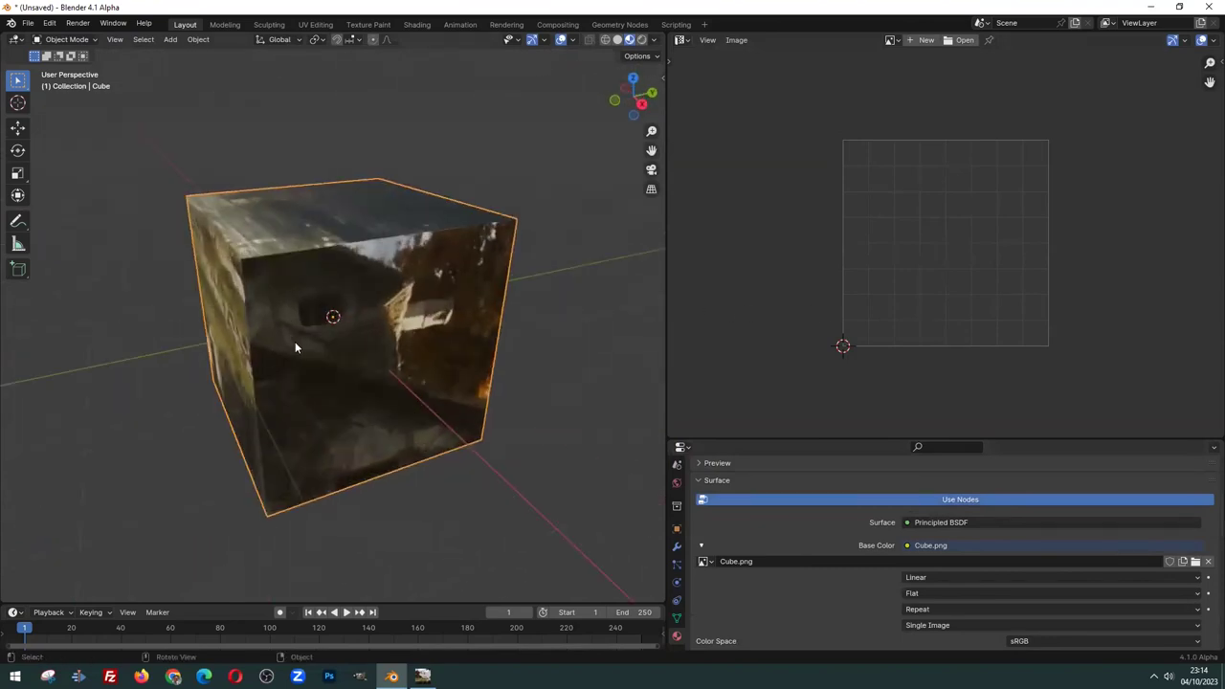
key(Tab)
scroll(901, 248, down, 2)
scroll(904, 191, down, 2)
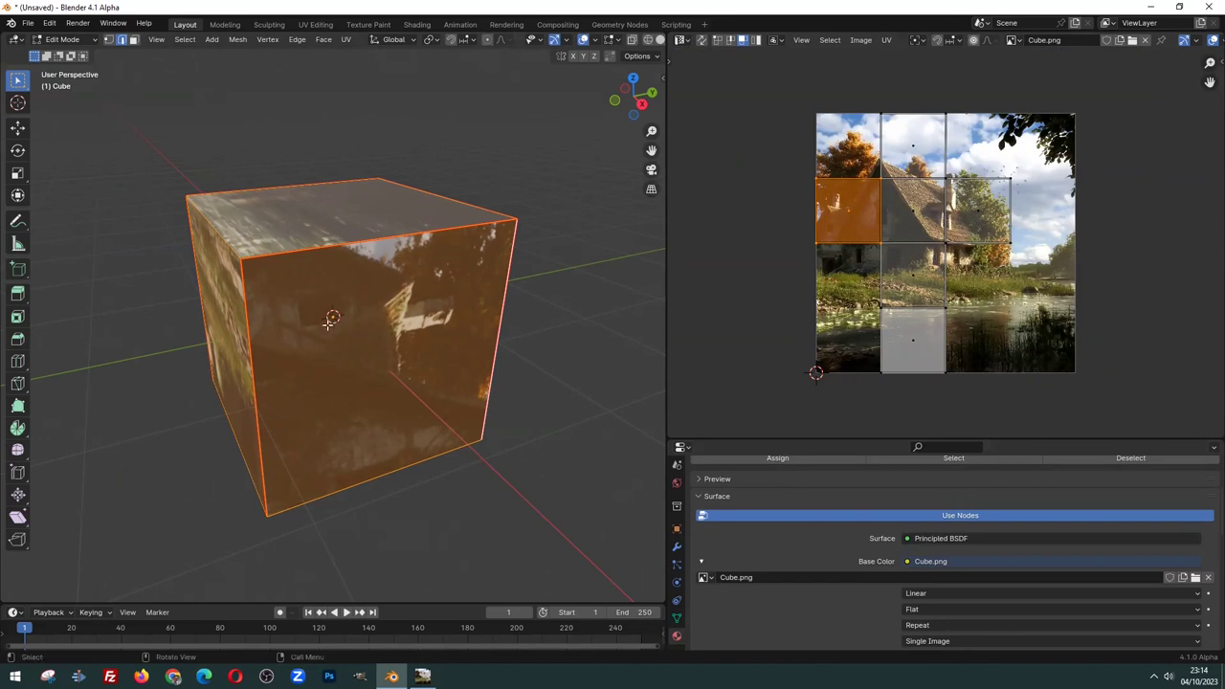
Select the right-hand face's UV square and start moving it, then cancel the move
middle_drag(327, 326, 288, 315)
scroll(1013, 232, up, 2)
click(979, 202)
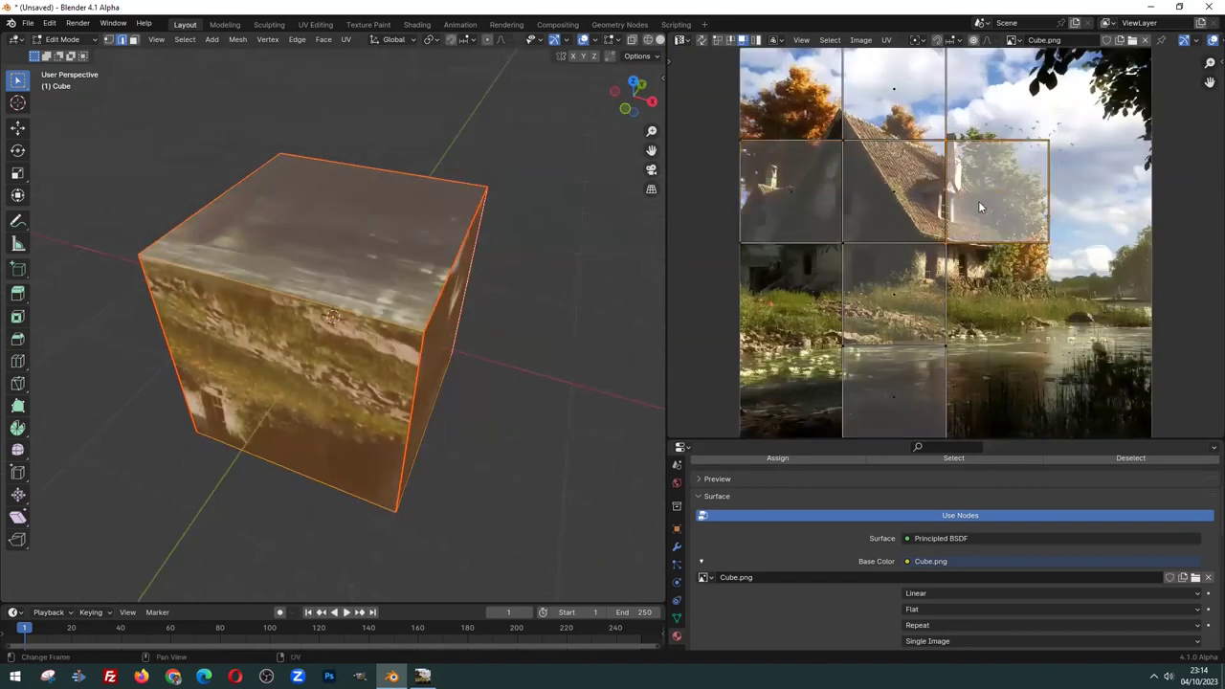
key(g)
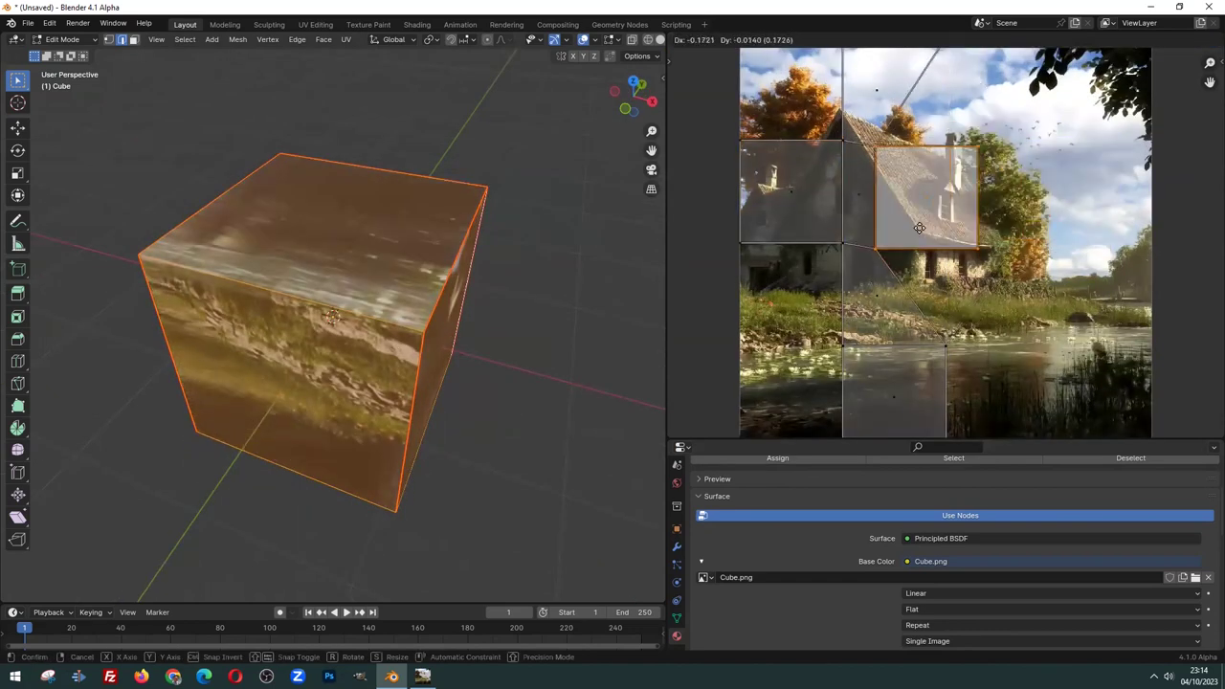
right_click(958, 235)
scroll(311, 276, down, 3)
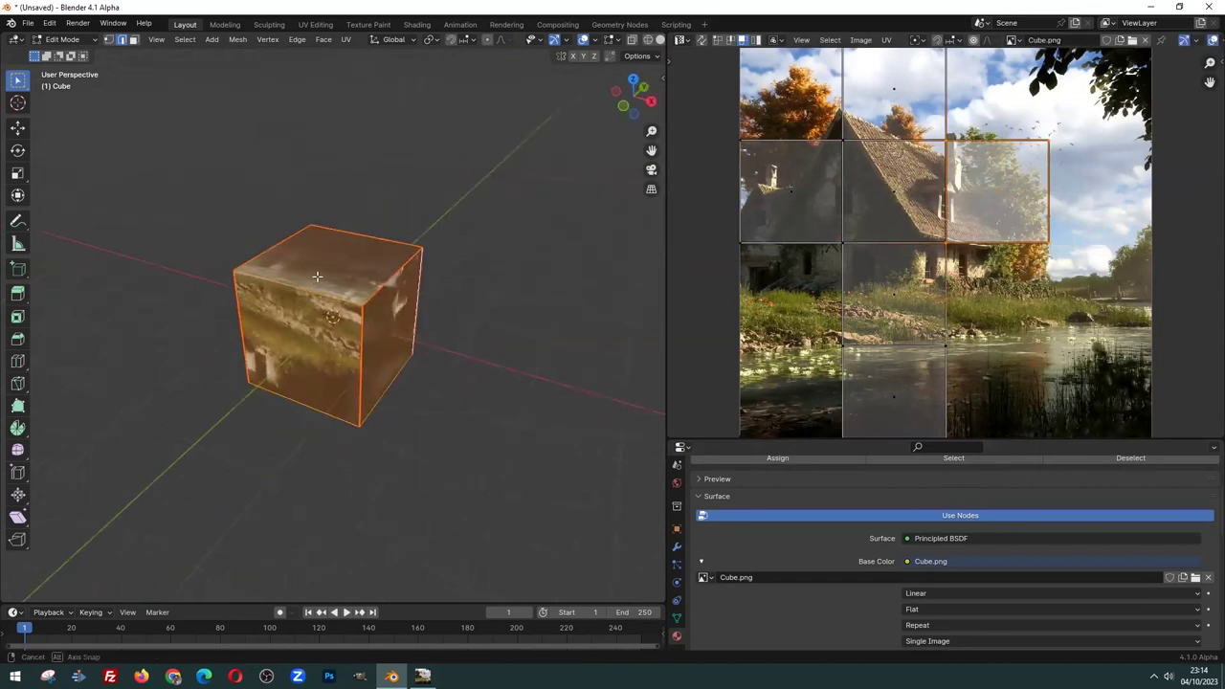
Select only the cube's top face and move its UV square onto the house
key(alt+a)
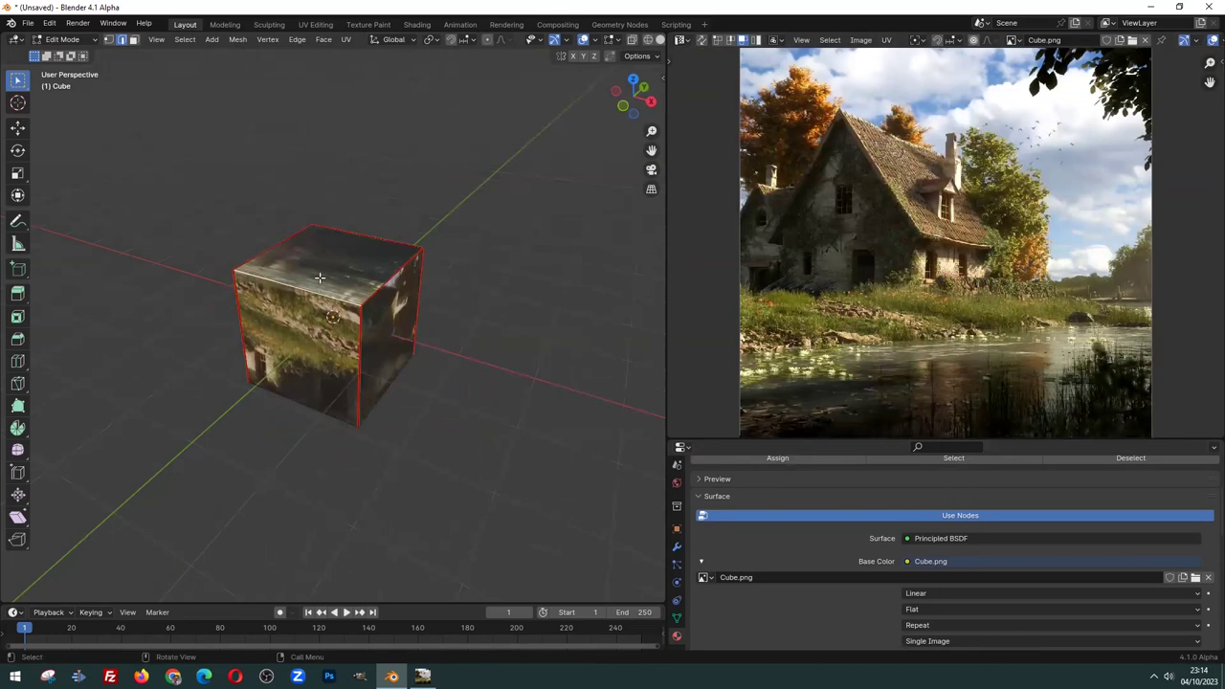
click(320, 278)
scroll(950, 354, down, 2)
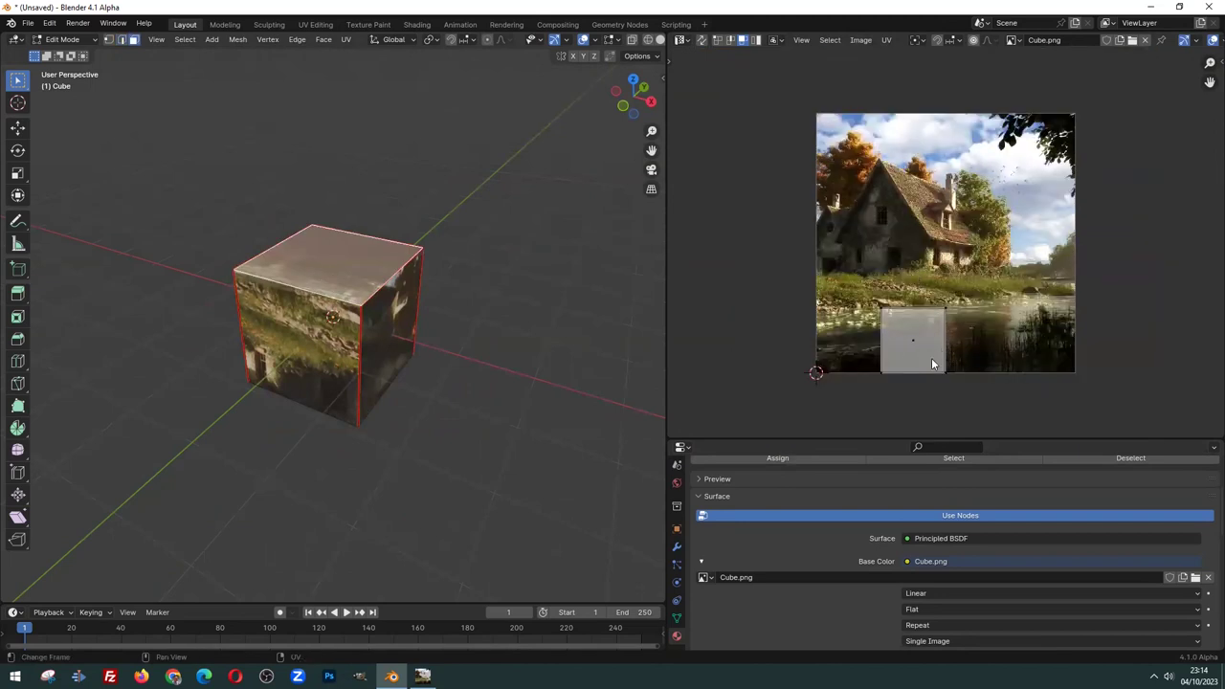
key(g)
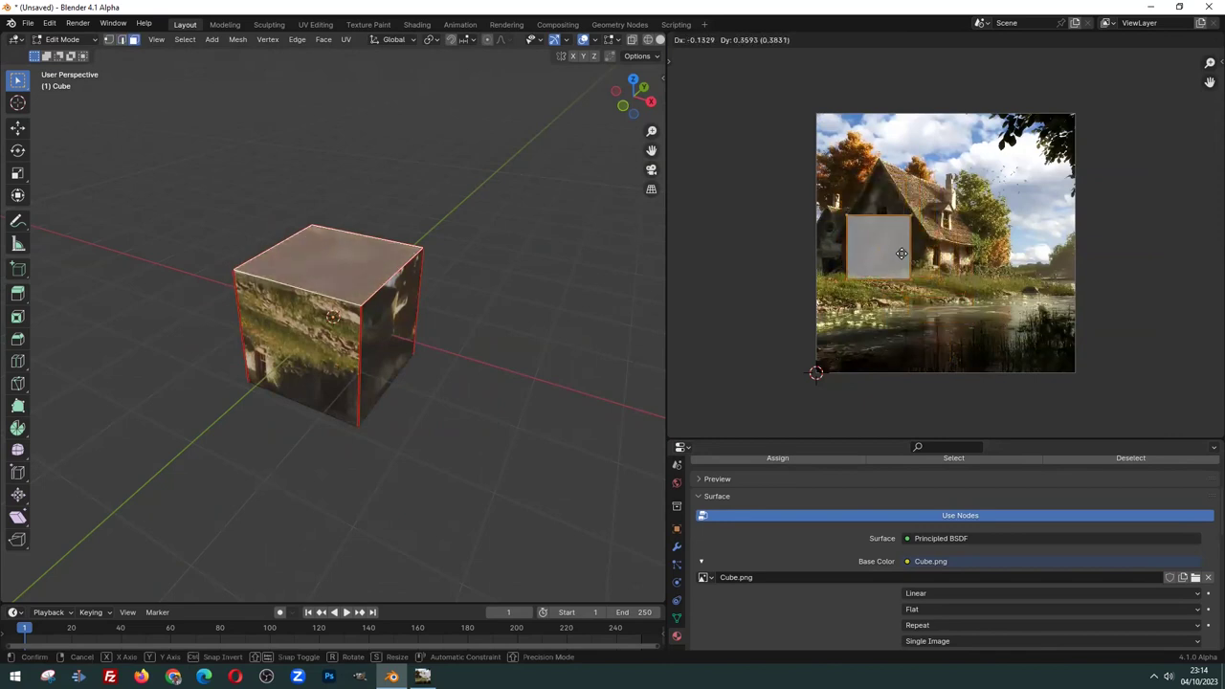
click(917, 252)
Reposition the top face's UV square over the cloudy sky in the photo
scroll(909, 254, up, 3)
middle_drag(306, 249, 302, 337)
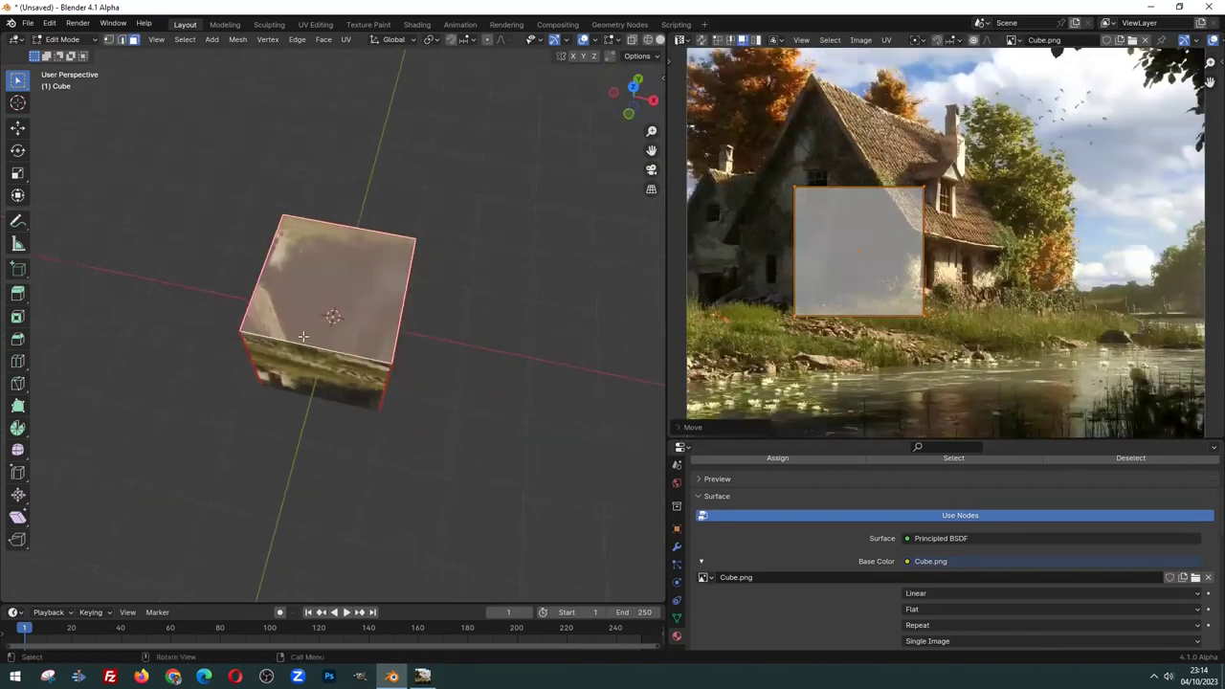
key(g)
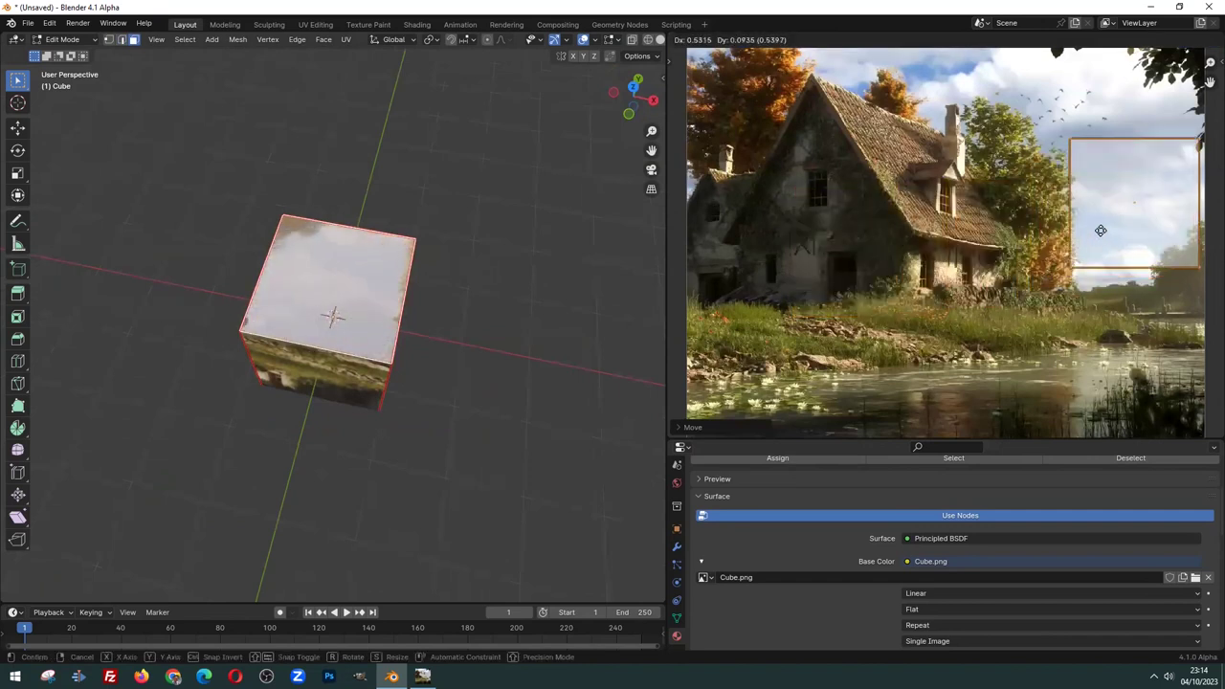
click(1099, 233)
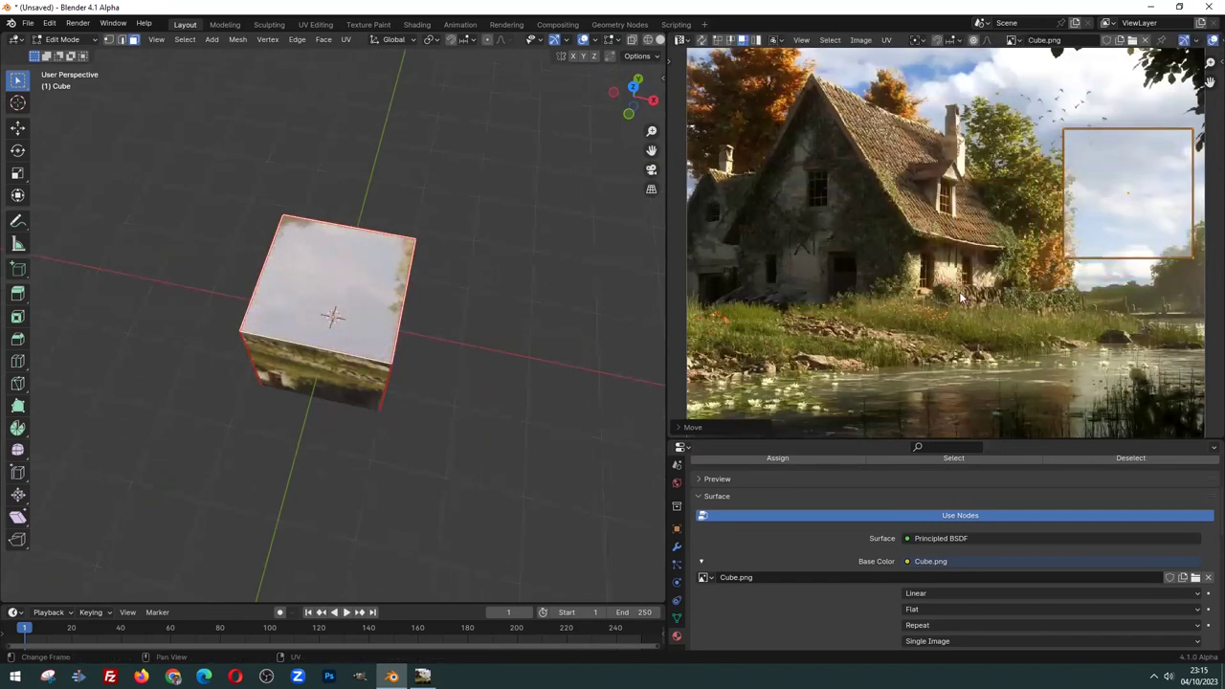
scroll(957, 301, down, 3)
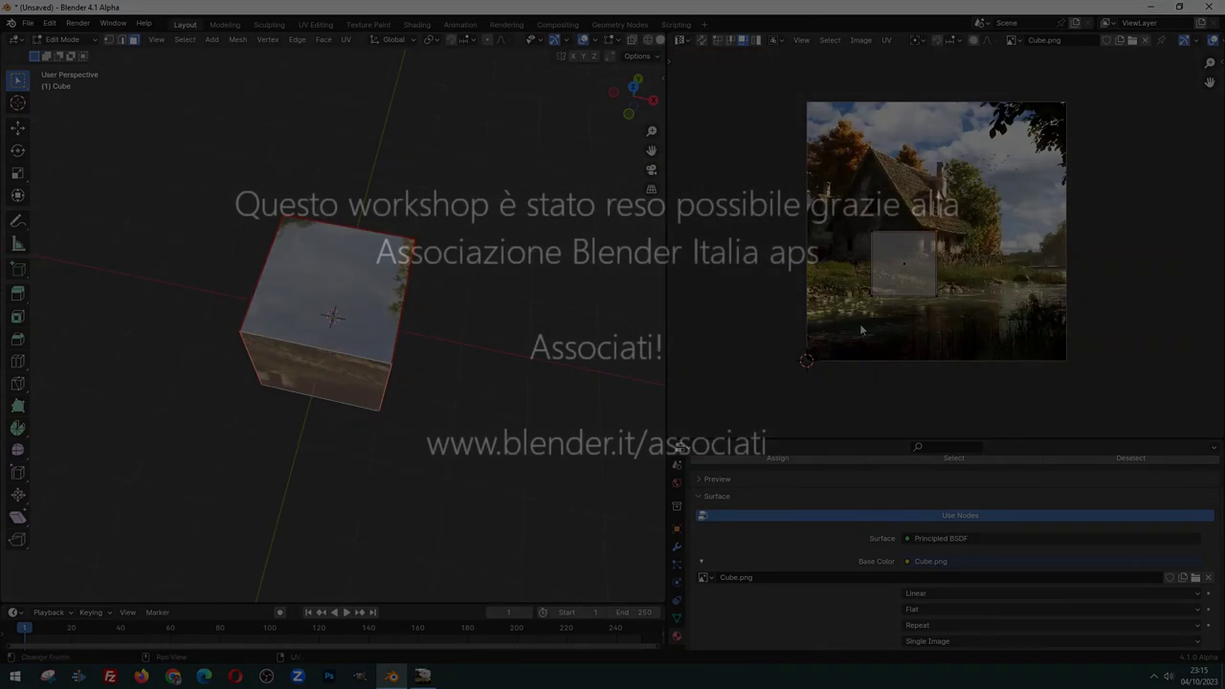